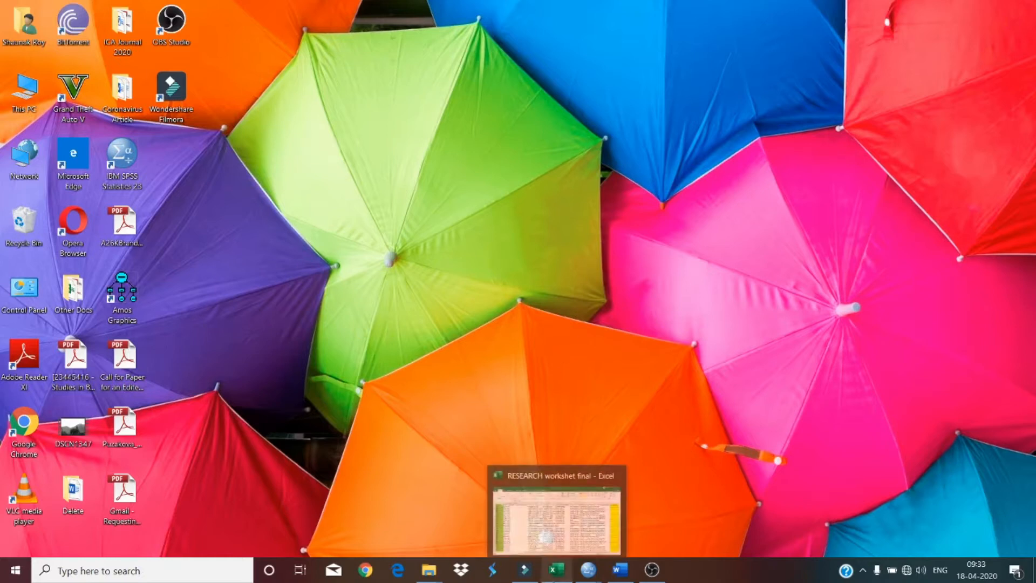
# Step: Switch to the RESEARCH workshet final workbook in Excel and examine the Gender column
pyautogui.click(556, 571)
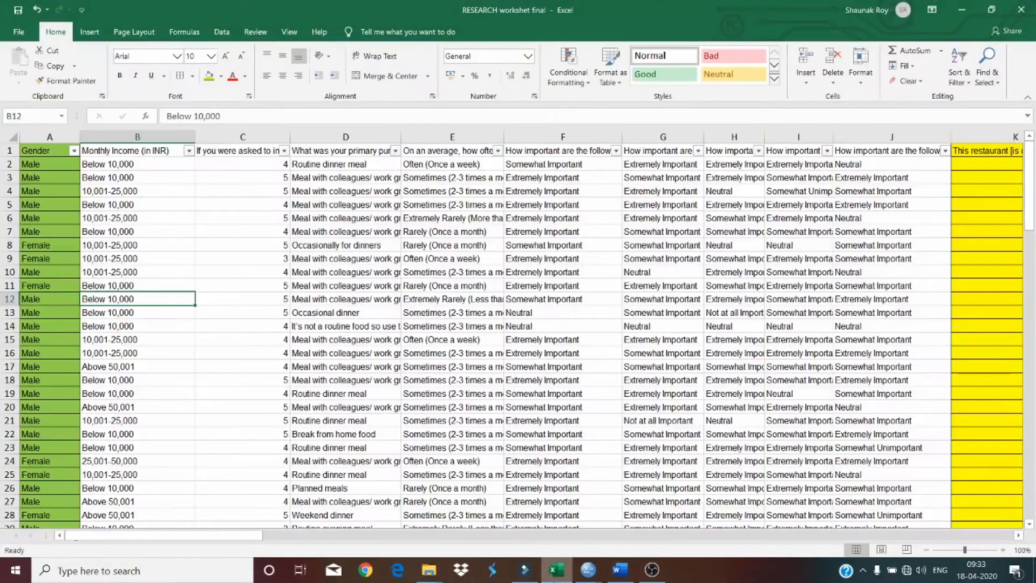
pyautogui.click(122, 219)
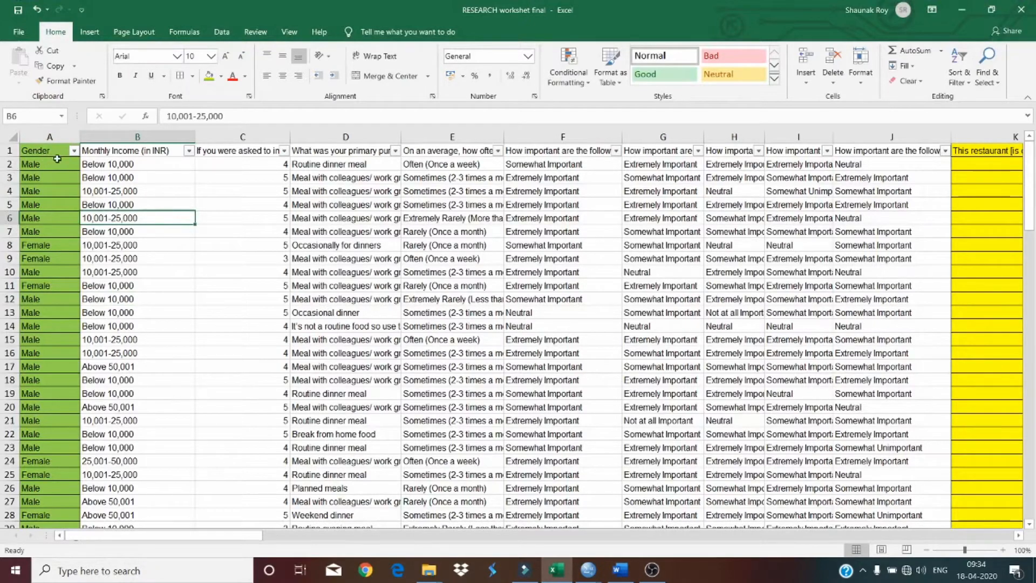
pyautogui.click(47, 138)
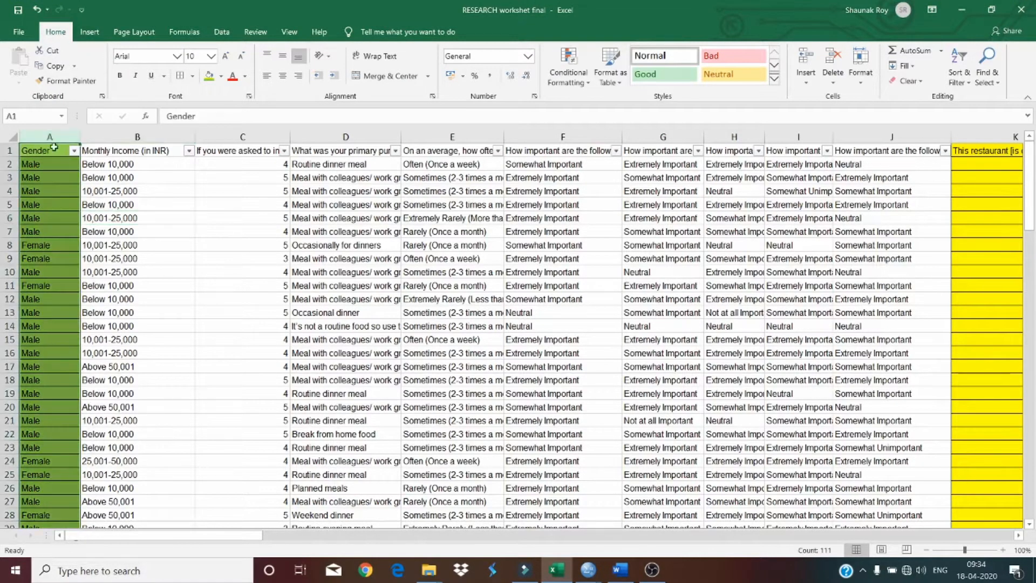
pyautogui.click(60, 164)
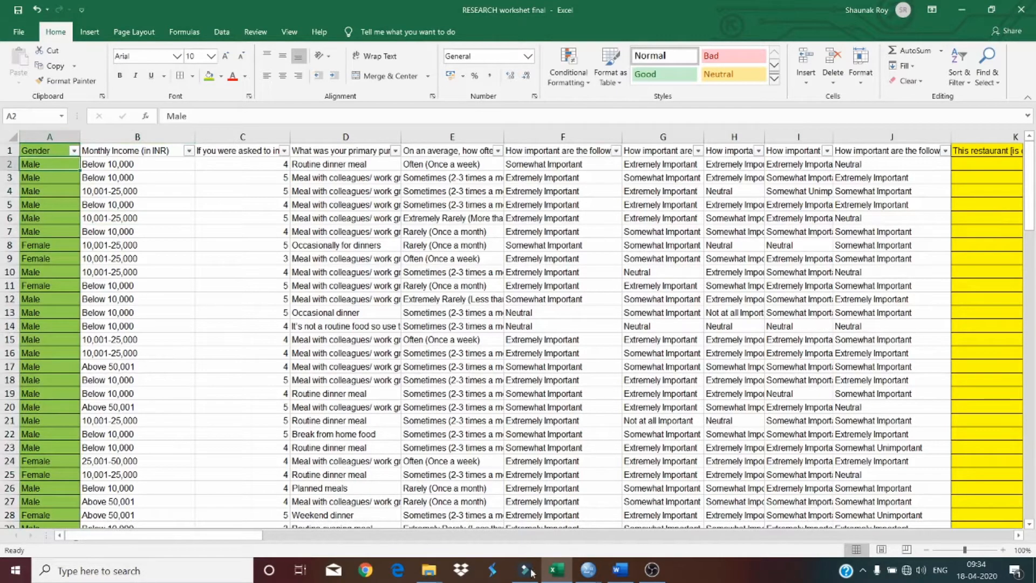
pyautogui.moveTo(203, 543); pyautogui.dragTo(164, 543)
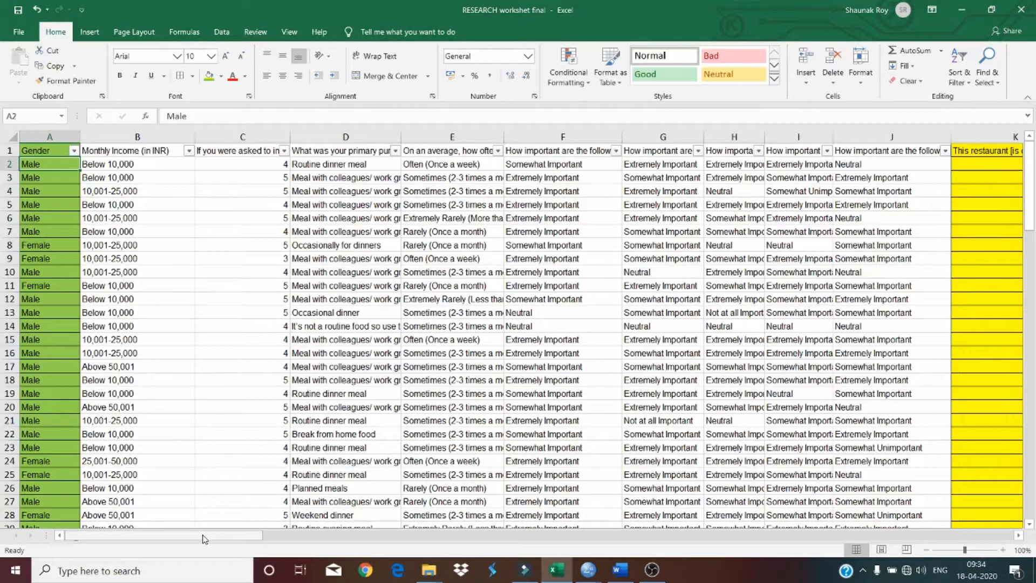
pyautogui.moveTo(202, 535); pyautogui.dragTo(173, 537)
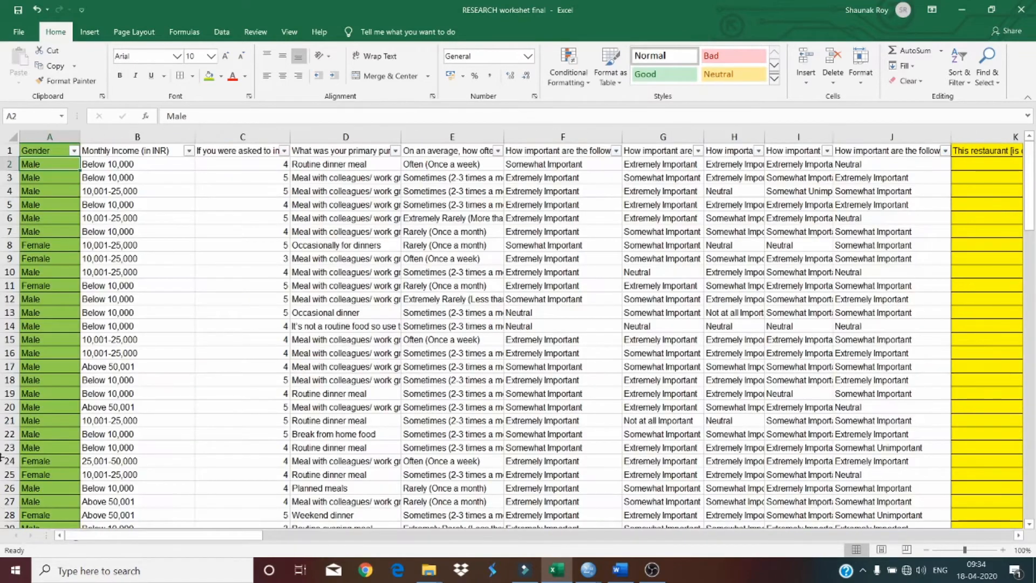
pyautogui.click(50, 137)
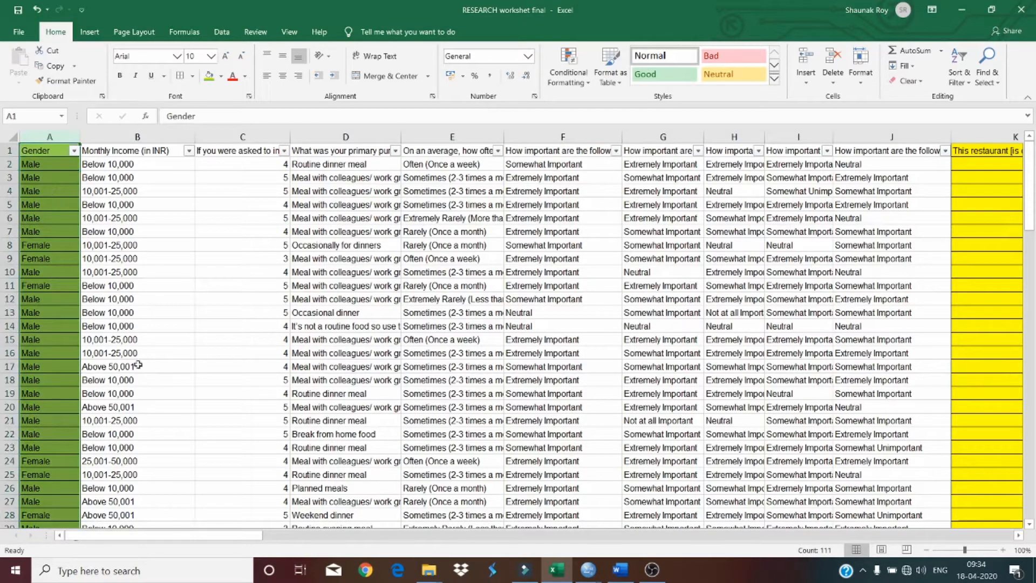
# Step: Read the full question in cell AQ1 about recommending the restaurant and look over the responses below it
pyautogui.moveTo(217, 536); pyautogui.dragTo(1005, 523)
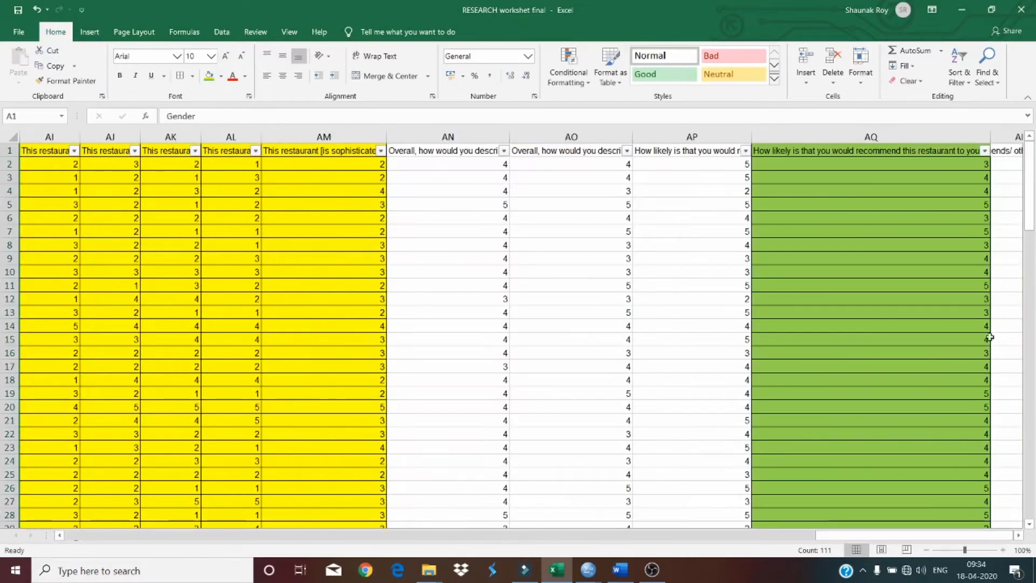
pyautogui.click(894, 256)
pyautogui.doubleClick(853, 151)
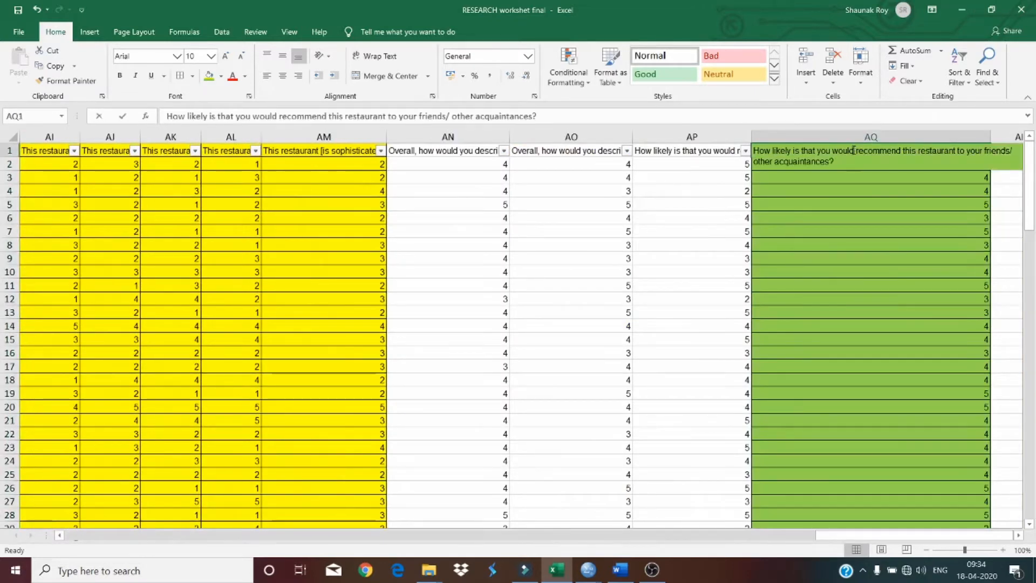
pyautogui.moveTo(873, 151); pyautogui.dragTo(836, 162)
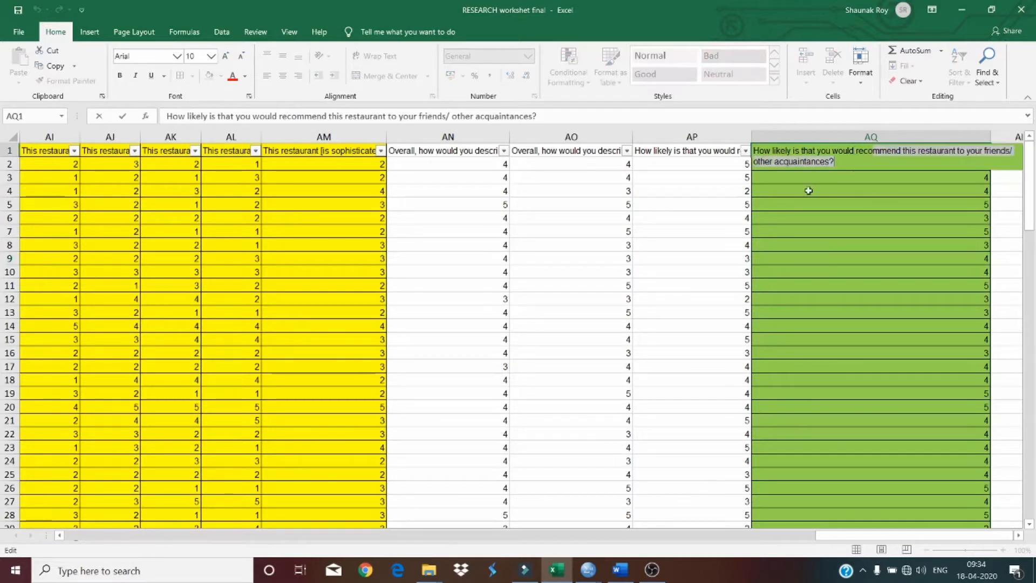
pyautogui.click(820, 219)
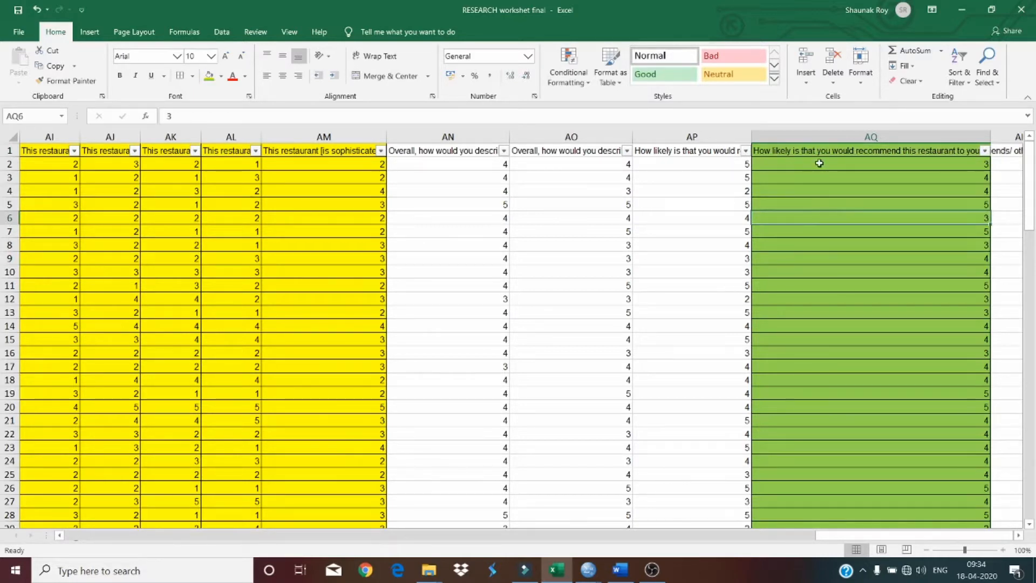
pyautogui.doubleClick(866, 152)
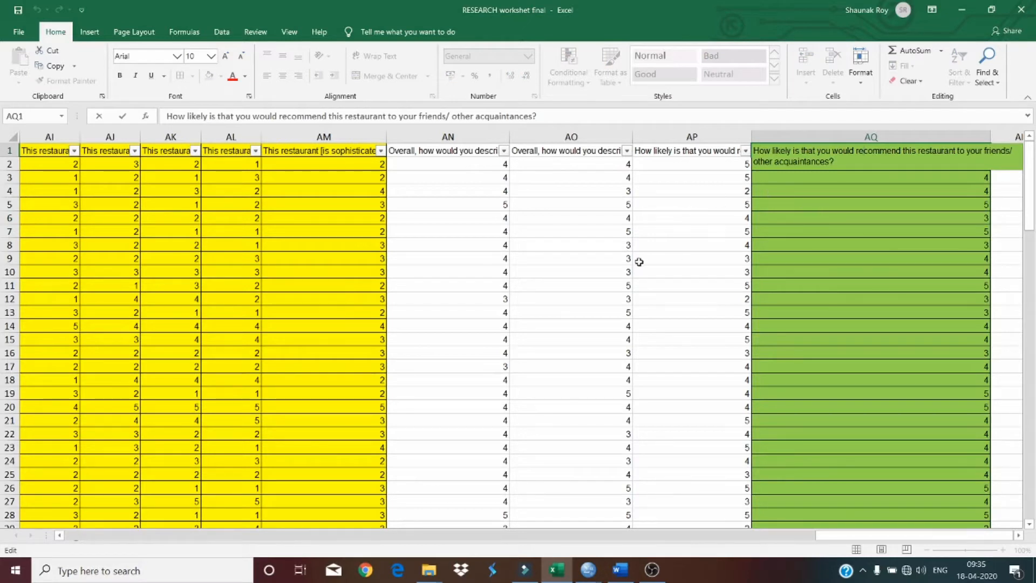
pyautogui.click(726, 230)
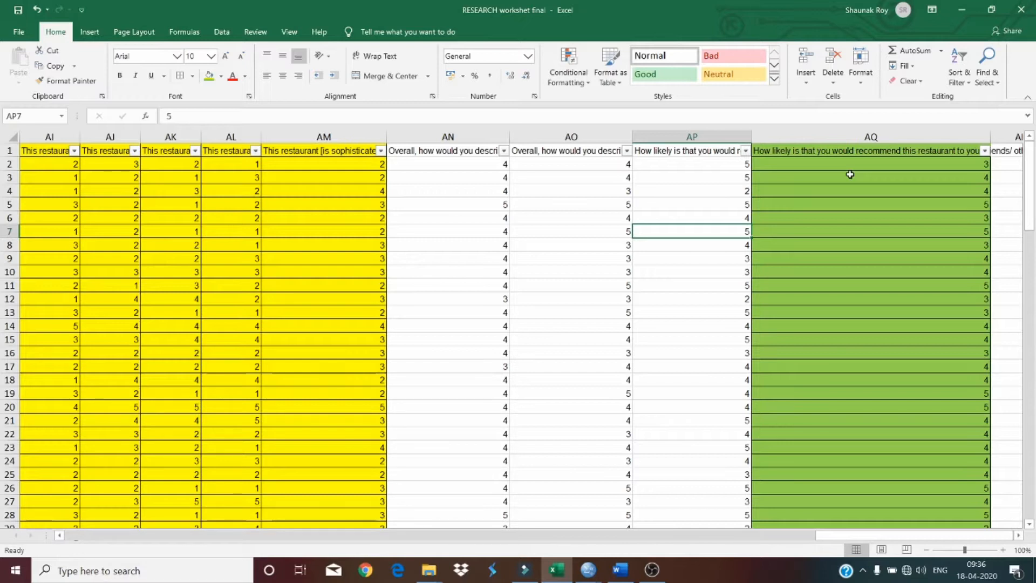
# Step: Switch to the blank Word document and insert a table with six columns and three rows
pyautogui.click(609, 581)
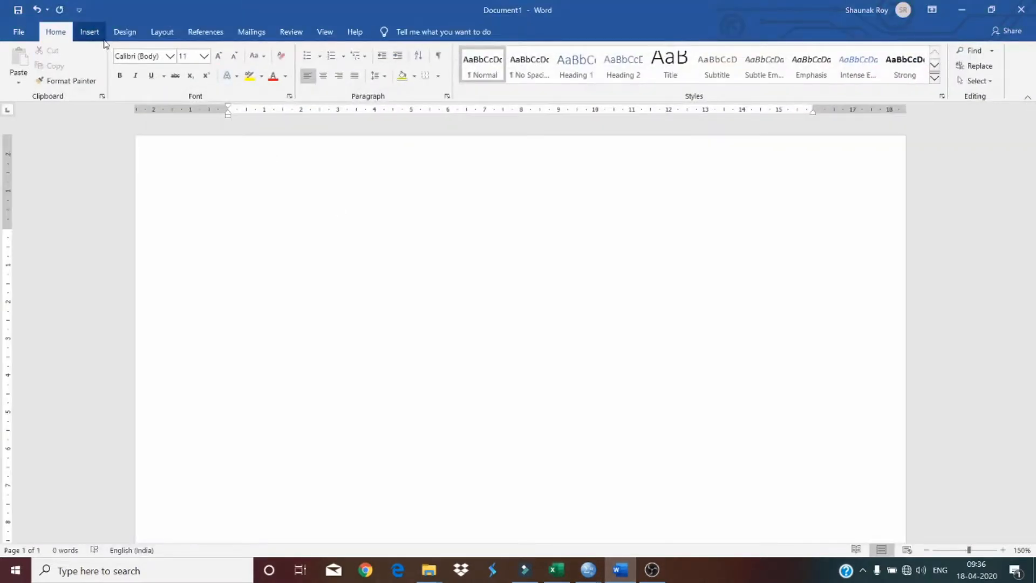
pyautogui.click(90, 32)
pyautogui.click(100, 66)
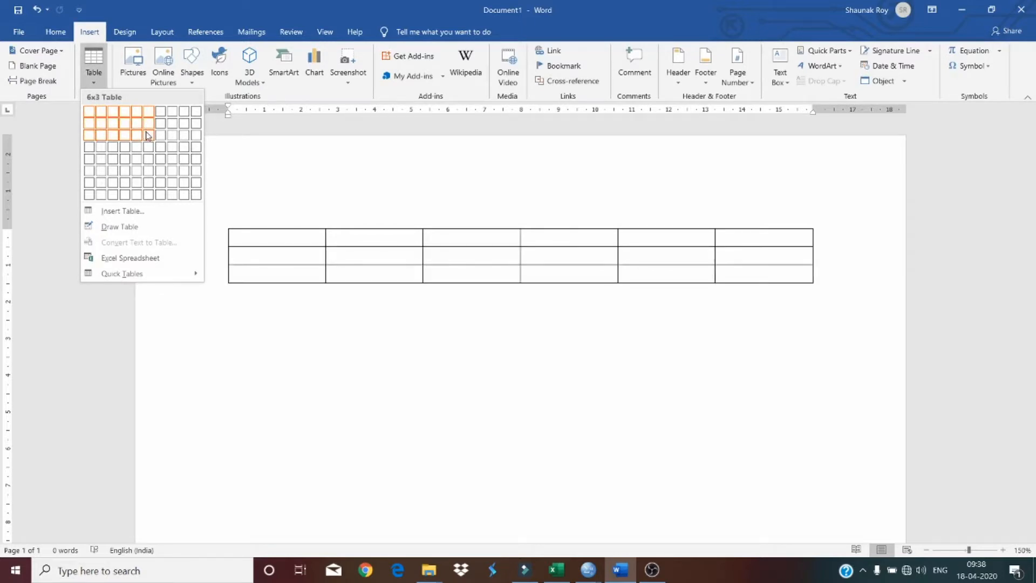
pyautogui.click(148, 135)
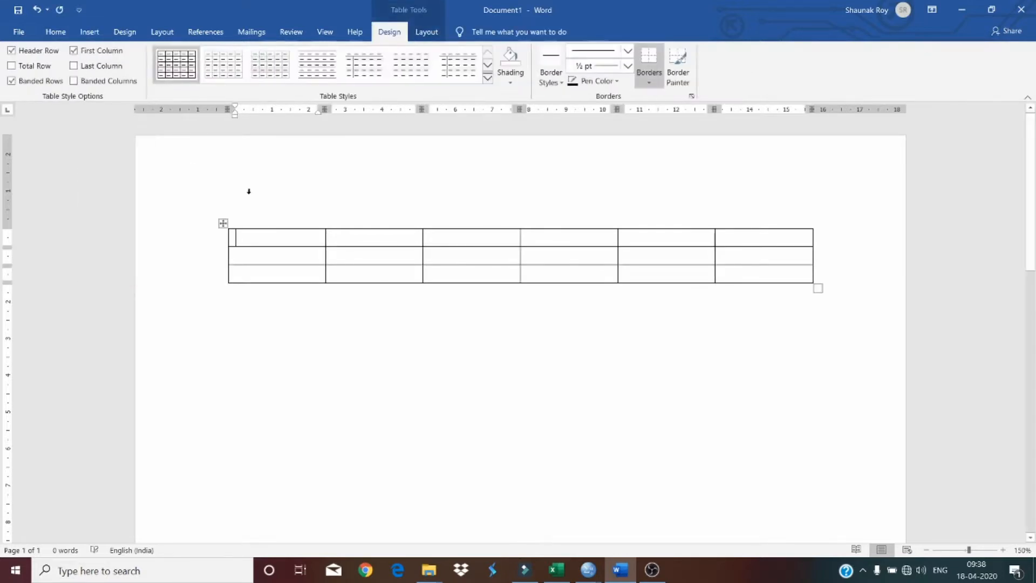
# Step: Enter Highly Likely as the heading in the second cell of the table's first row
pyautogui.click(352, 239)
pyautogui.write('S')
pyautogui.press('BackSpace')
pyautogui.write('HL')
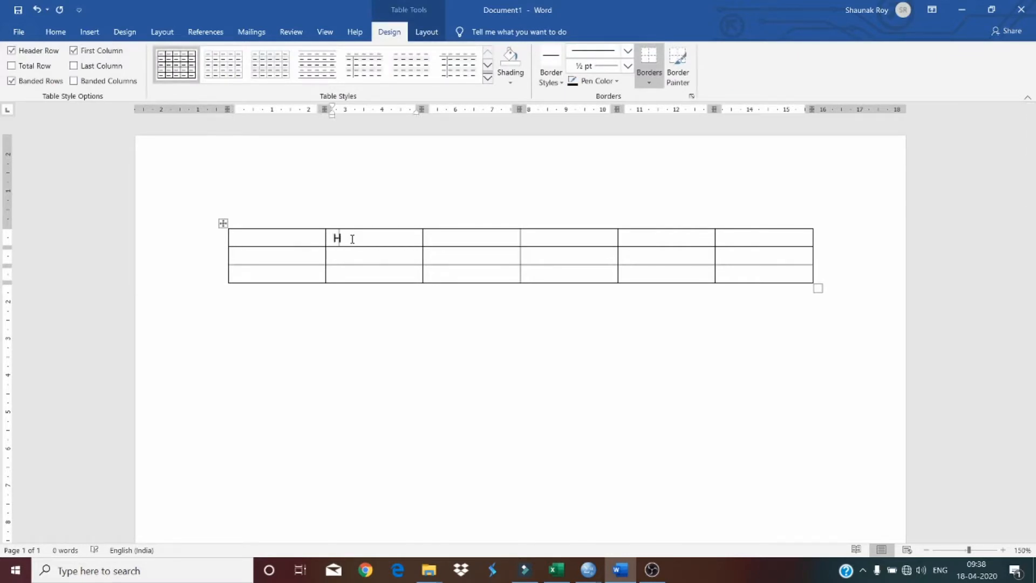
pyautogui.press('BackSpace')
pyautogui.write('ighlt')
pyautogui.press('BackSpace')
pyautogui.write('y Lik')
pyautogui.press('BackSpace')
pyautogui.press('BackSpace')
pyautogui.write('ikely')
# Step: Enter the headings Somewhat Likely, with its spelling corrected, and Neutral in the third and fourth cells of the first row
pyautogui.press('Tab')
pyautogui.write('Somewha')
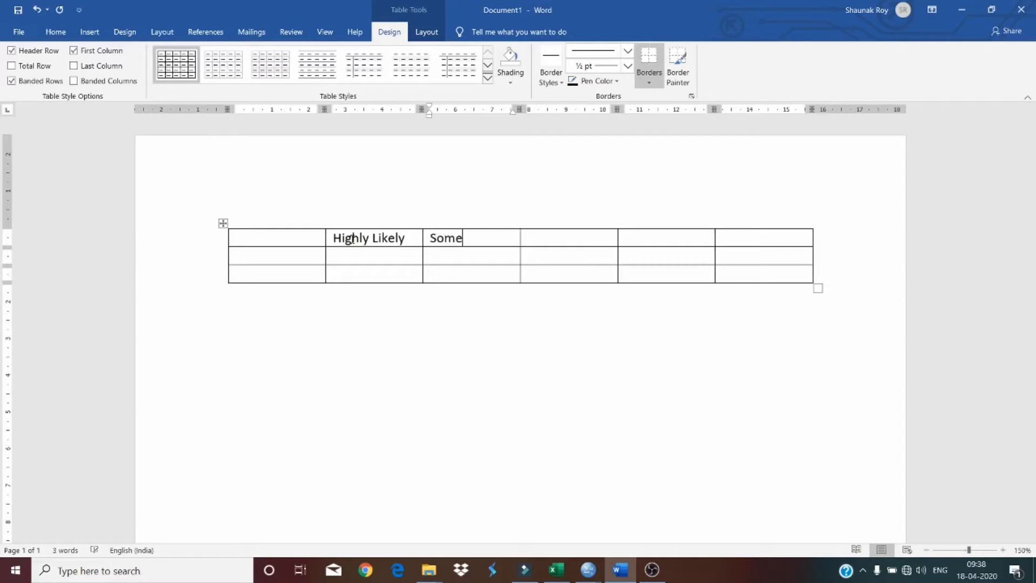
pyautogui.press('BackSpace')
pyautogui.write('hat Likley')
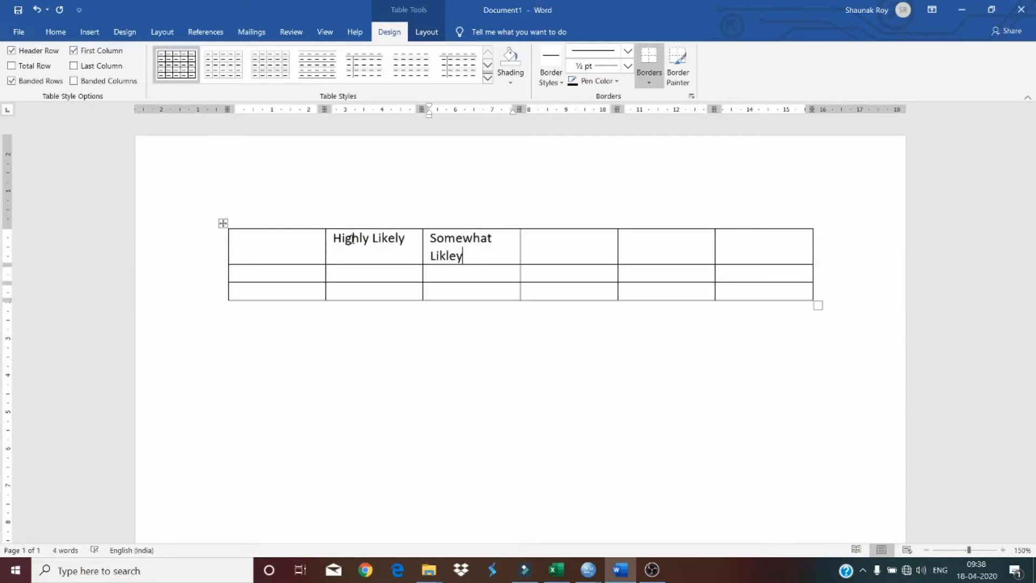
pyautogui.press('Tab')
pyautogui.rightClick(456, 258)
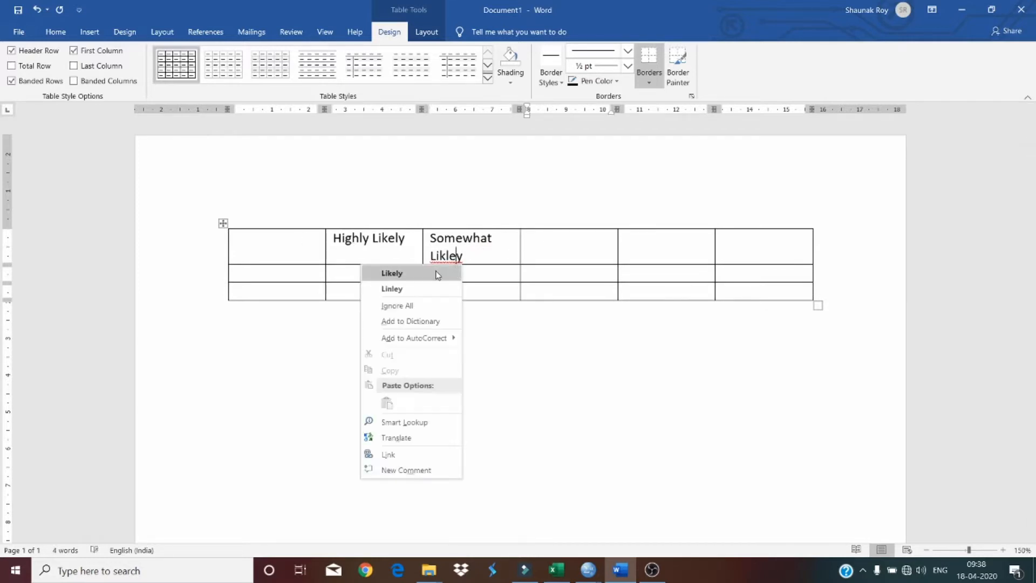
pyautogui.click(439, 273)
pyautogui.click(585, 244)
pyautogui.write('Neutral')
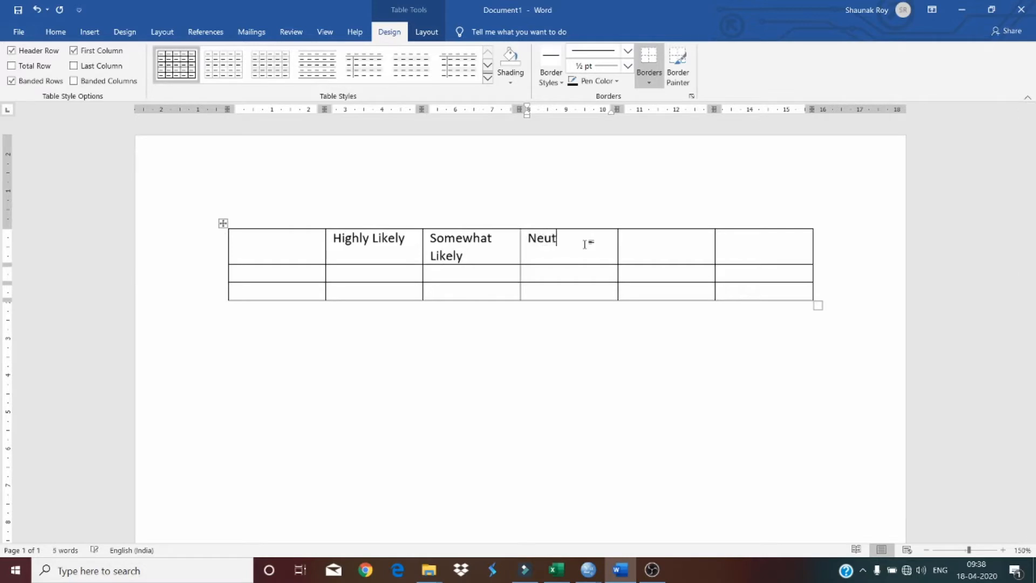
# Step: Copy the Somewhat Likely heading into the fifth cell of the first row and change it to Somewhat Unlikely
pyautogui.press('Tab')
pyautogui.hotkey('shift', 'Tab')
pyautogui.hotkey('shift', 'Tab')
pyautogui.hotkey('ctrl', 'c')
pyautogui.click(676, 250)
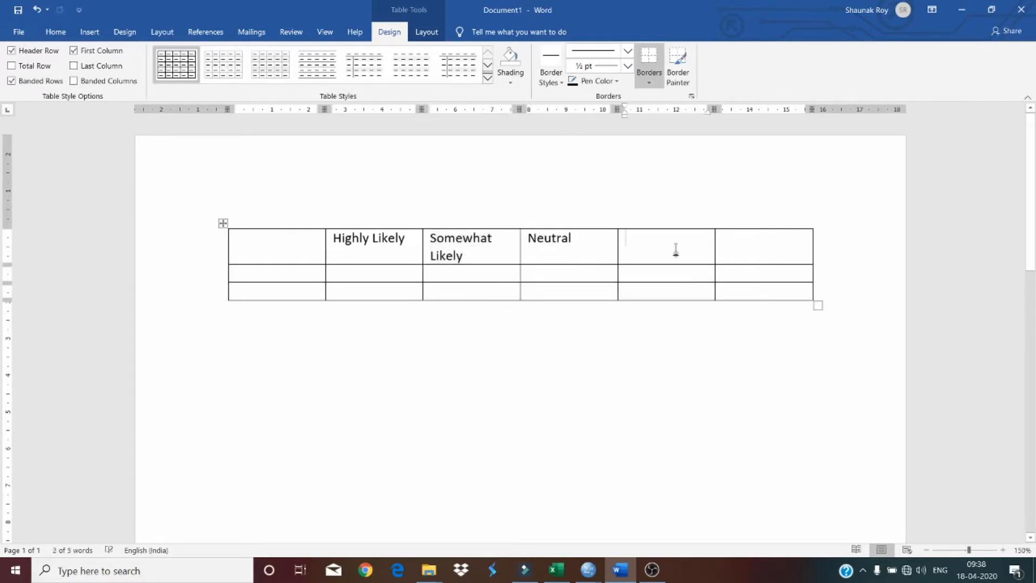
pyautogui.hotkey('ctrl', 'v')
pyautogui.click(627, 257)
pyautogui.write('Un')
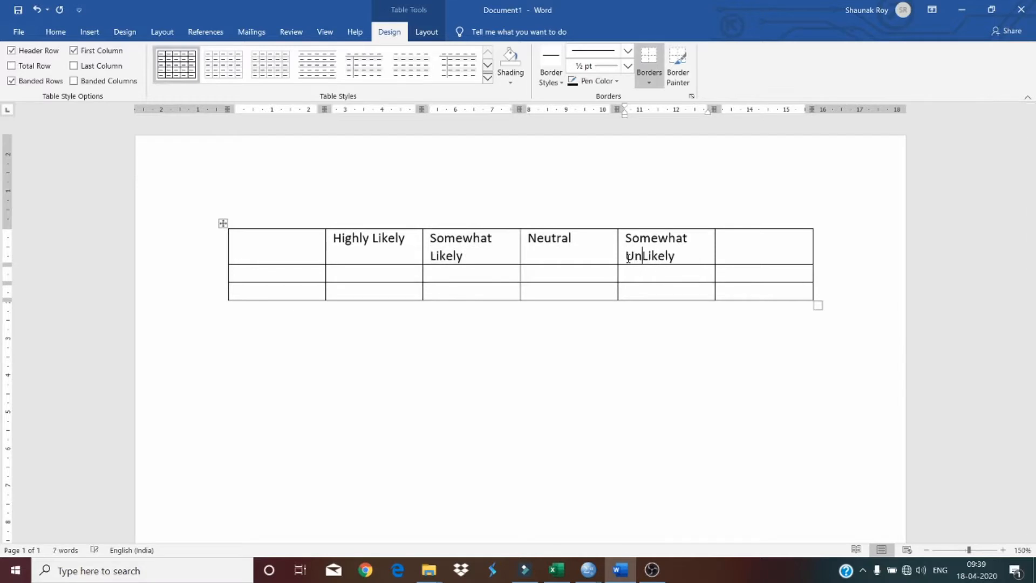
pyautogui.press('Delete')
pyautogui.write('l')
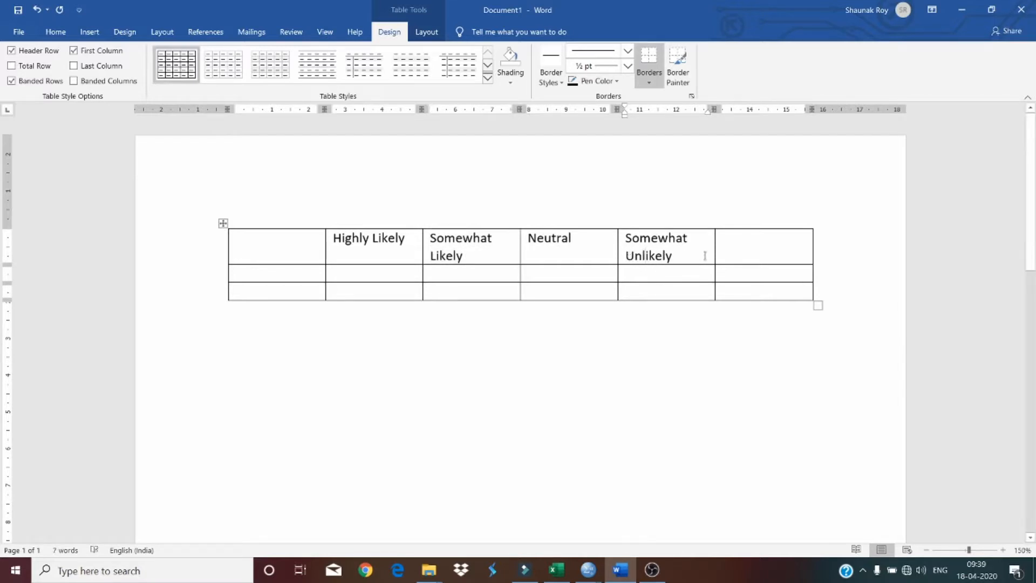
# Step: Copy the Highly Likely heading into the last cell of the first row and change it to Highly Unikely
pyautogui.hotkey('shift', 'Tab')
pyautogui.hotkey('shift', 'Tab')
pyautogui.hotkey('shift', 'Tab')
pyautogui.hotkey('ctrl', 'c')
pyautogui.click(718, 244)
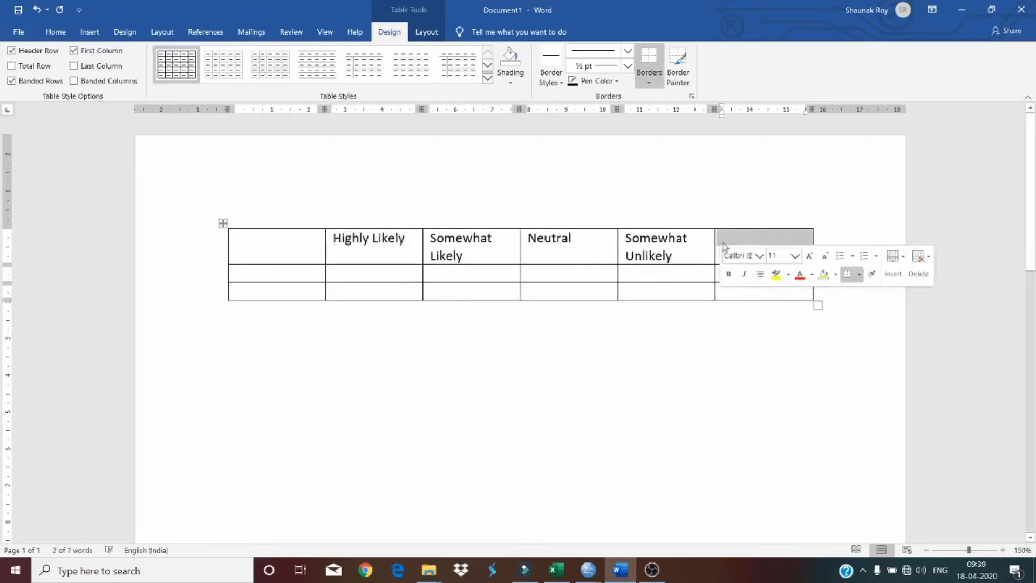
pyautogui.click(731, 240)
pyautogui.hotkey('ctrl', 'v')
pyautogui.click(767, 238)
pyautogui.press('BackSpace')
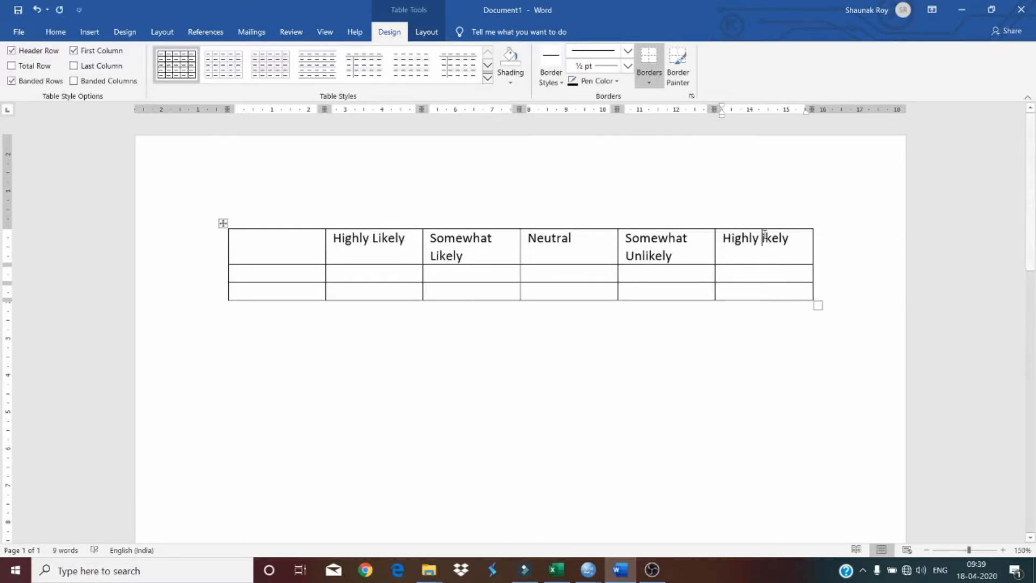
pyautogui.write('Un')
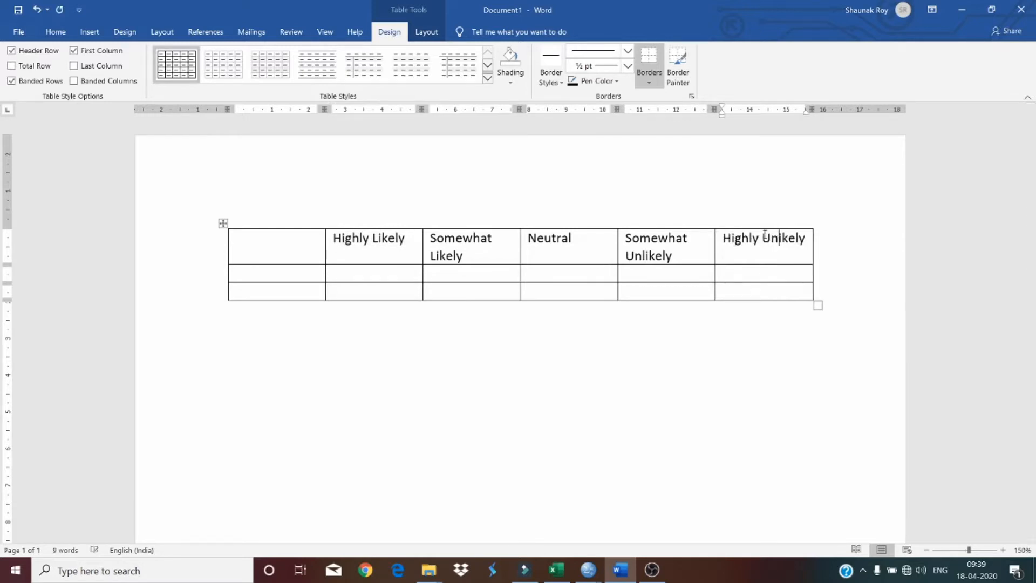
# Step: Label the second and third table rows Male and Female, and correct the misspelled word in the last heading to Unlikely
pyautogui.click(266, 271)
pyautogui.write('Male')
pyautogui.press('Down')
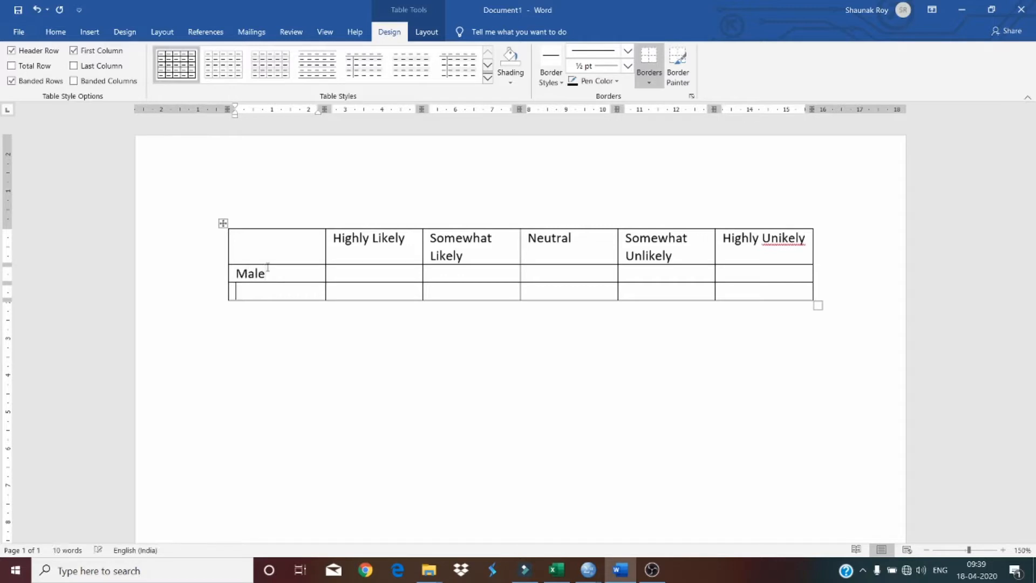
pyautogui.write('Female')
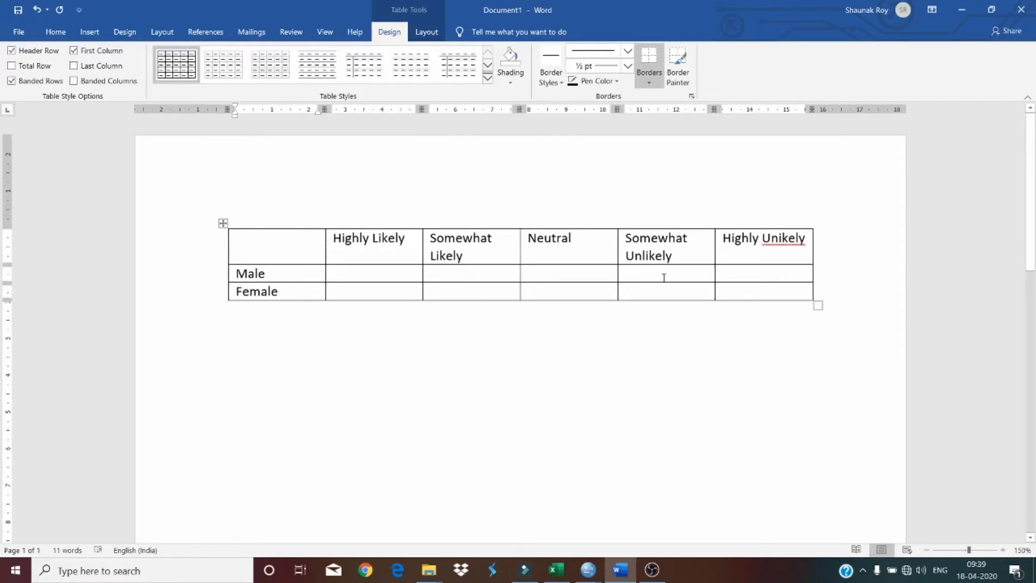
pyautogui.rightClick(790, 237)
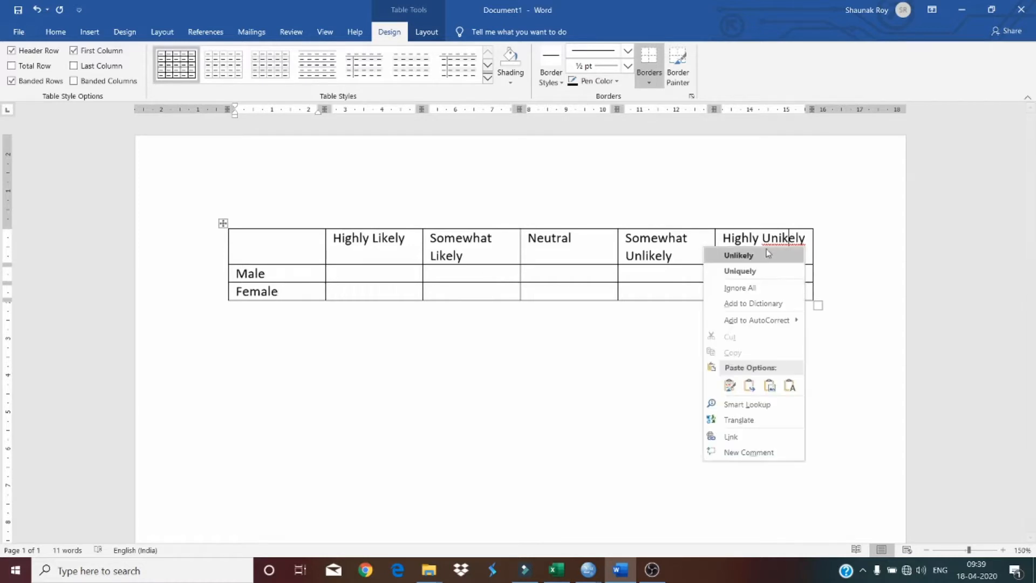
pyautogui.click(768, 253)
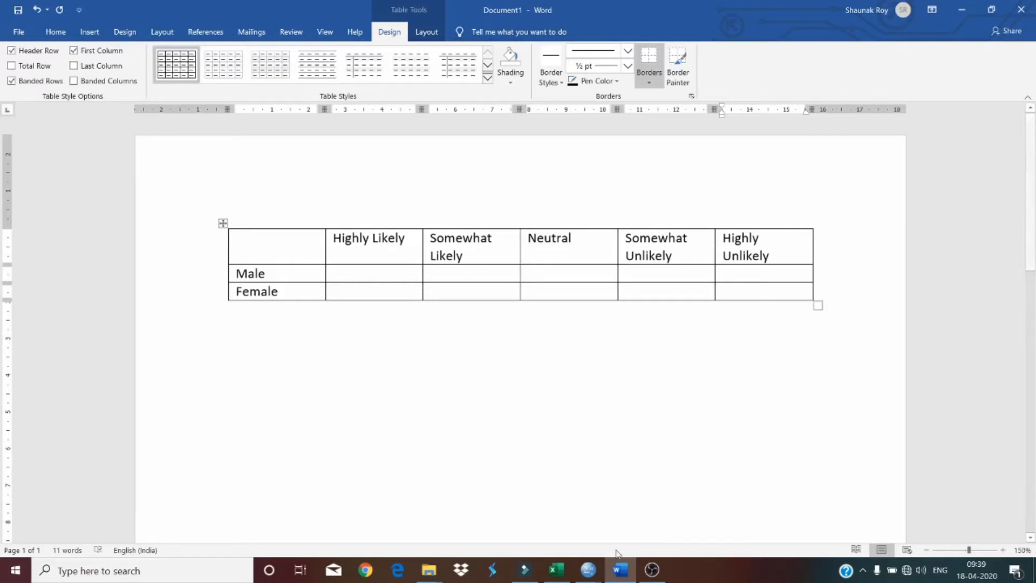
# Step: Return to the Excel workbook, compare the Gender column with the recommendation column AQ, and go to the last response in AQ
pyautogui.click(562, 578)
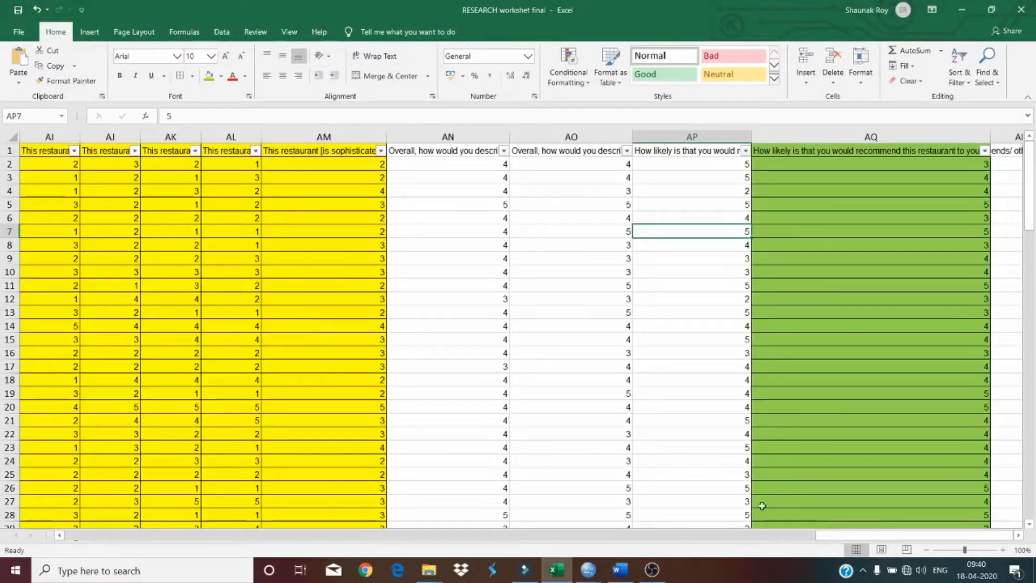
pyautogui.moveTo(860, 536); pyautogui.dragTo(112, 534)
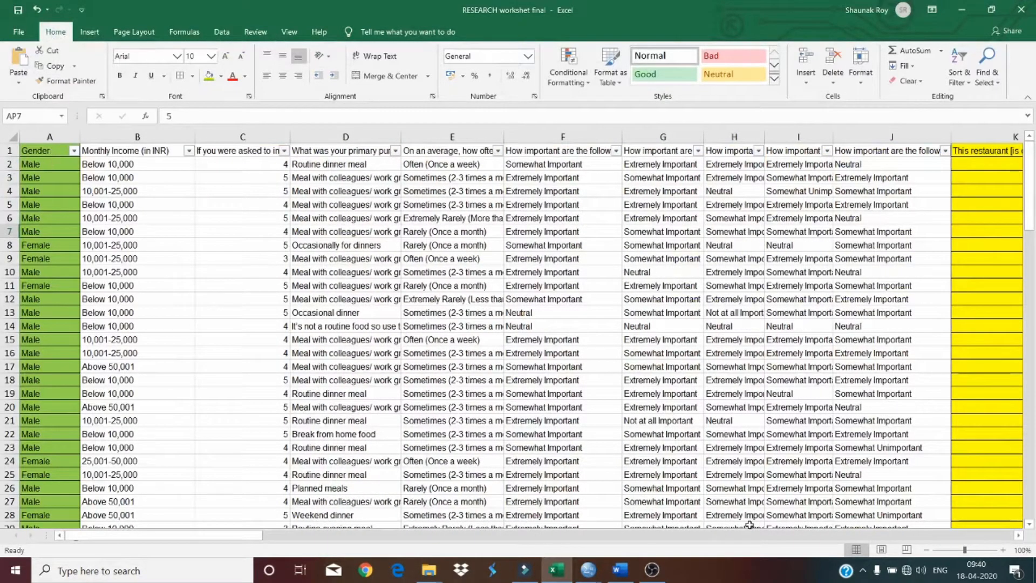
pyautogui.moveTo(235, 535); pyautogui.dragTo(993, 538)
pyautogui.click(947, 156)
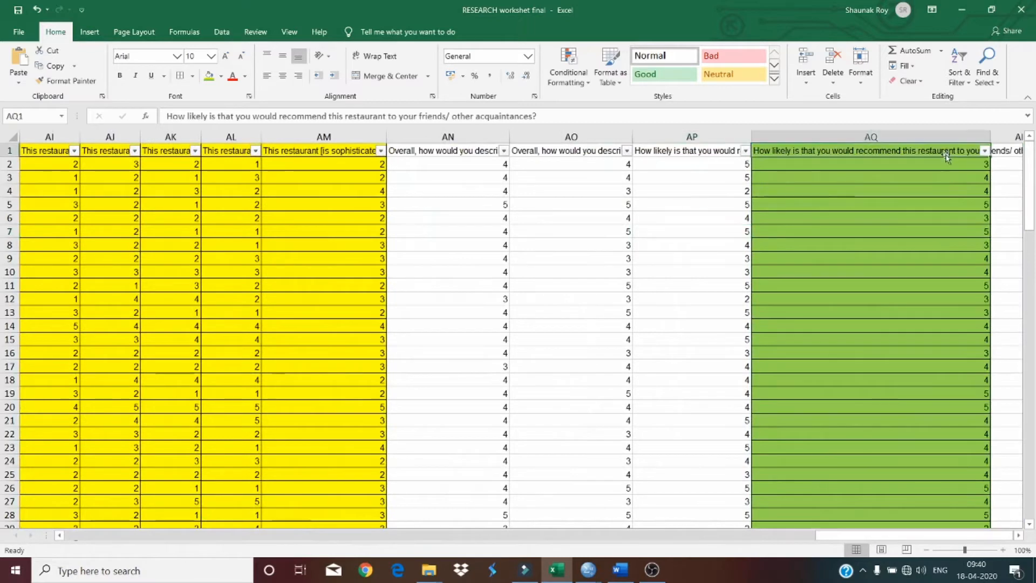
pyautogui.hotkey('ctrl', 'Down')
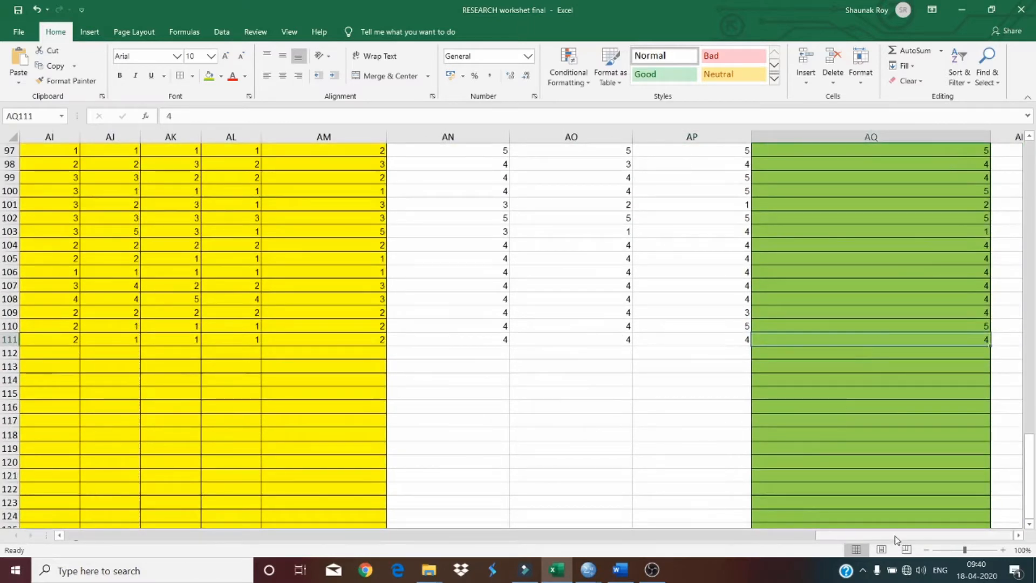
# Step: Return to the Gender column in the Excel worksheet and switch to the Factor Analysis Data Sheet in SPSS
pyautogui.moveTo(896, 537); pyautogui.dragTo(89, 534)
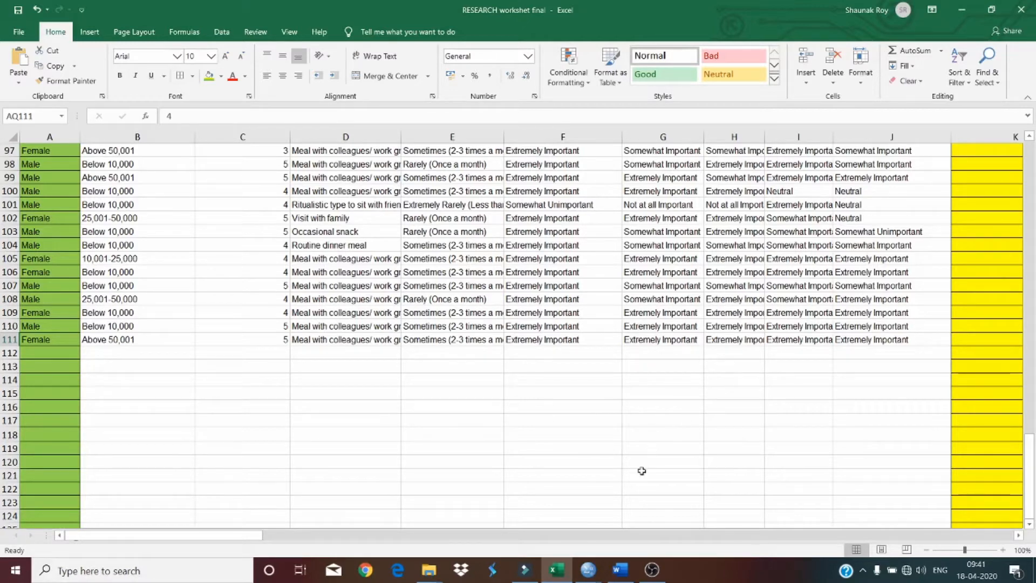
pyautogui.click(589, 570)
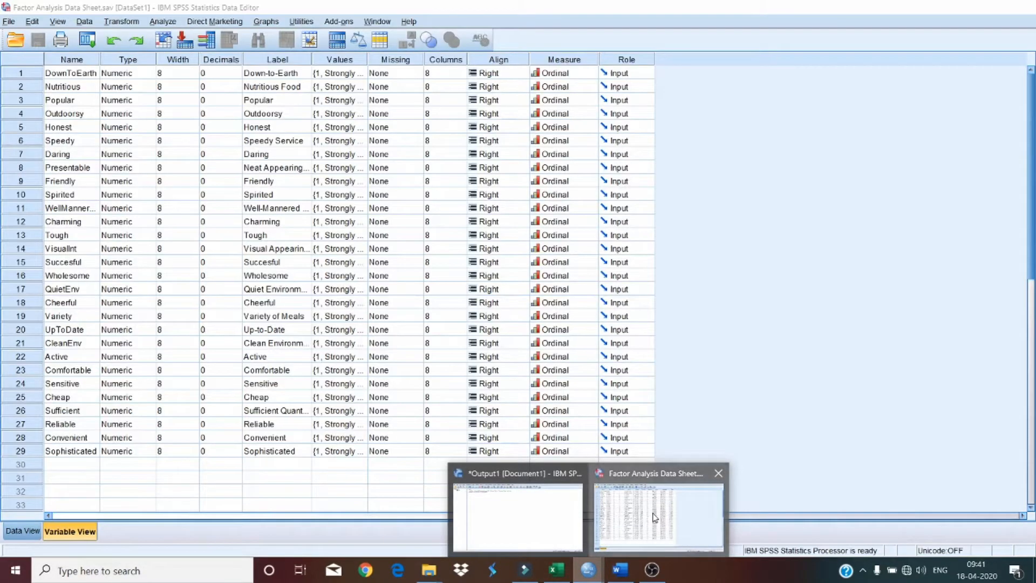
pyautogui.click(655, 517)
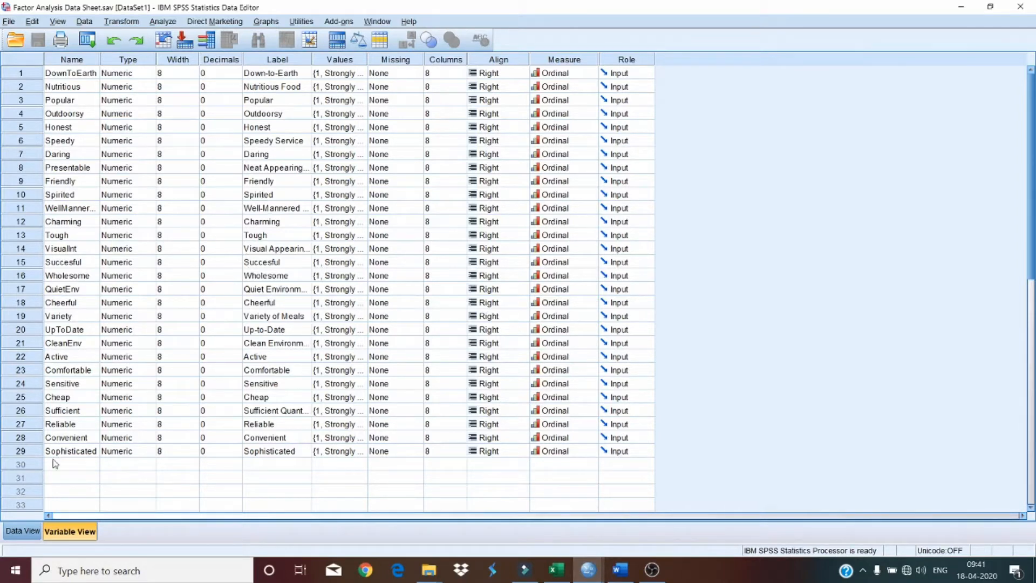
# Step: Add two new variables named Gender and Recommend below Sophisticated in the variable list
pyautogui.click(71, 467)
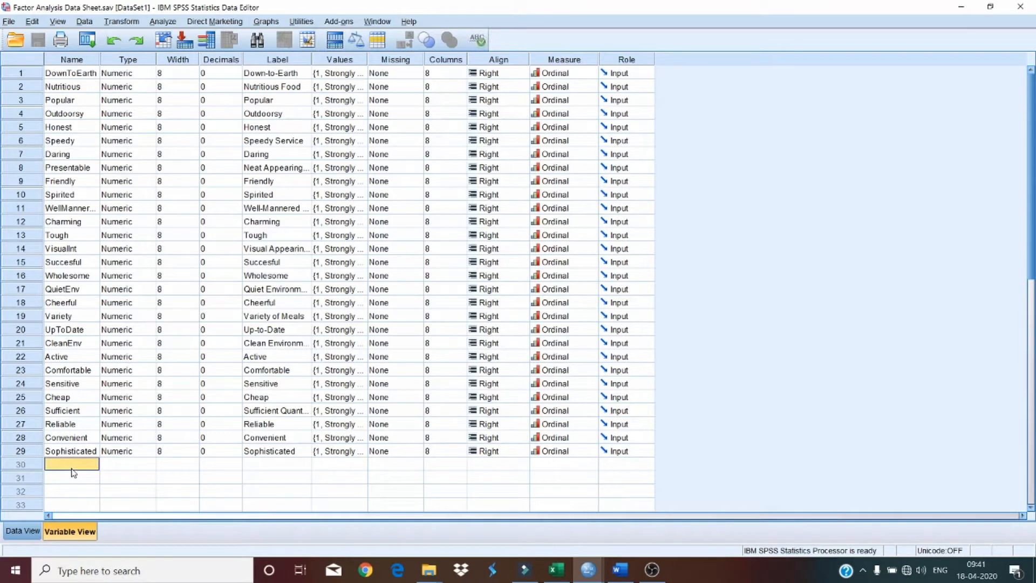
pyautogui.write('Gene')
pyautogui.write('er')
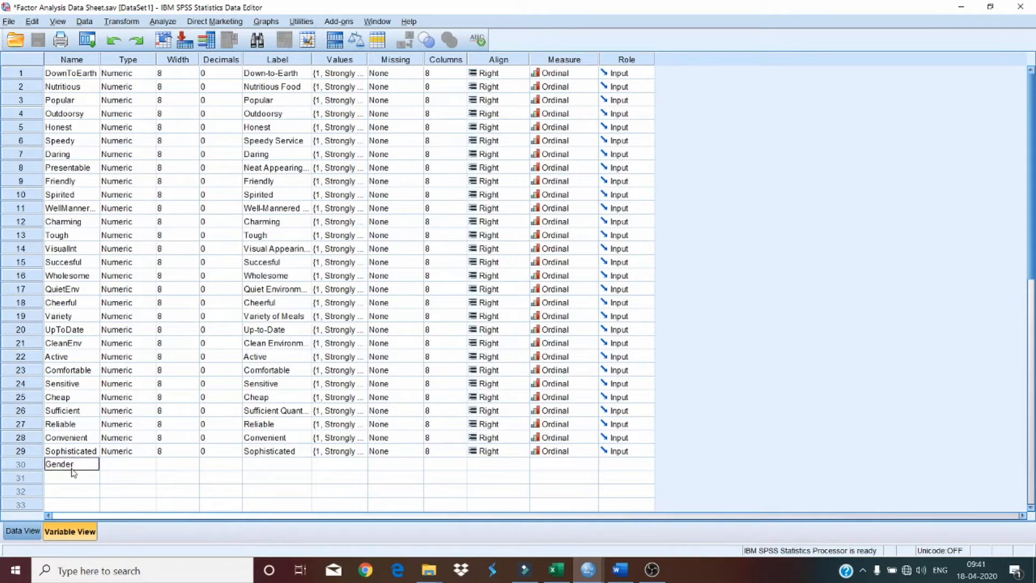
pyautogui.press('Tab')
pyautogui.click(72, 472)
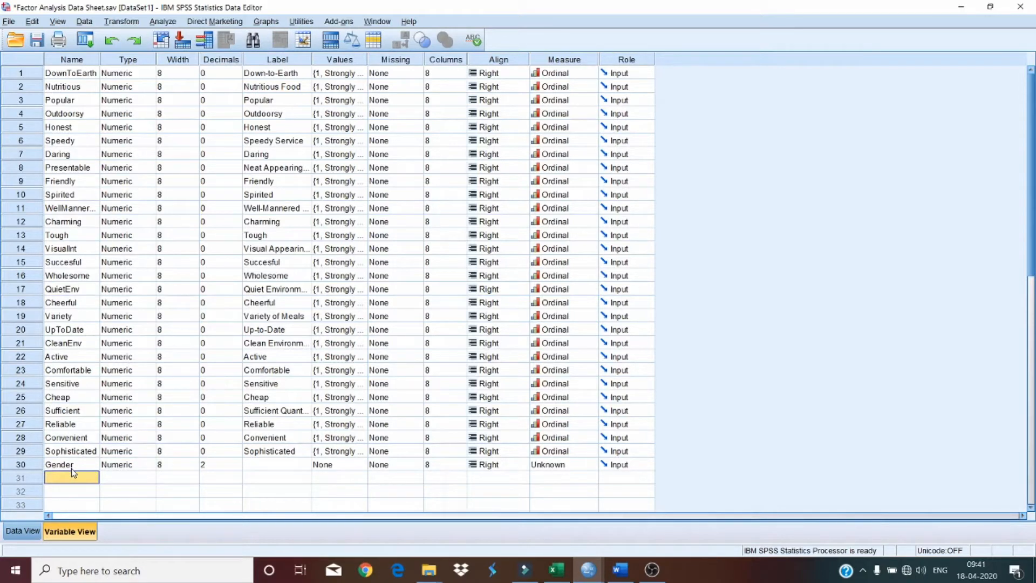
pyautogui.write('Recommend')
pyautogui.press('Tab')
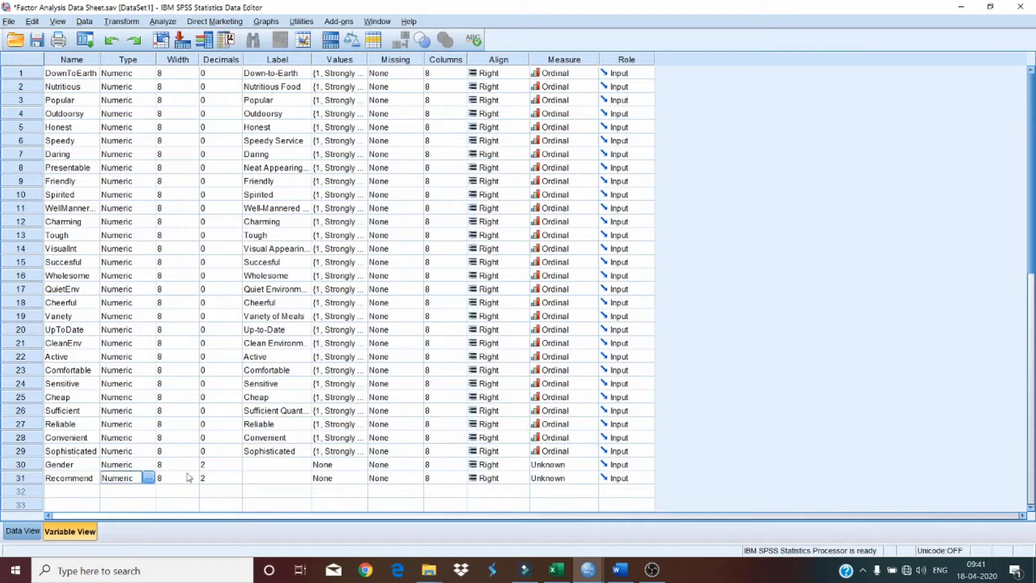
# Step: Set the decimals of the Gender and Recommend variables to 0
pyautogui.click(206, 467)
pyautogui.click(238, 466)
pyautogui.click(238, 467)
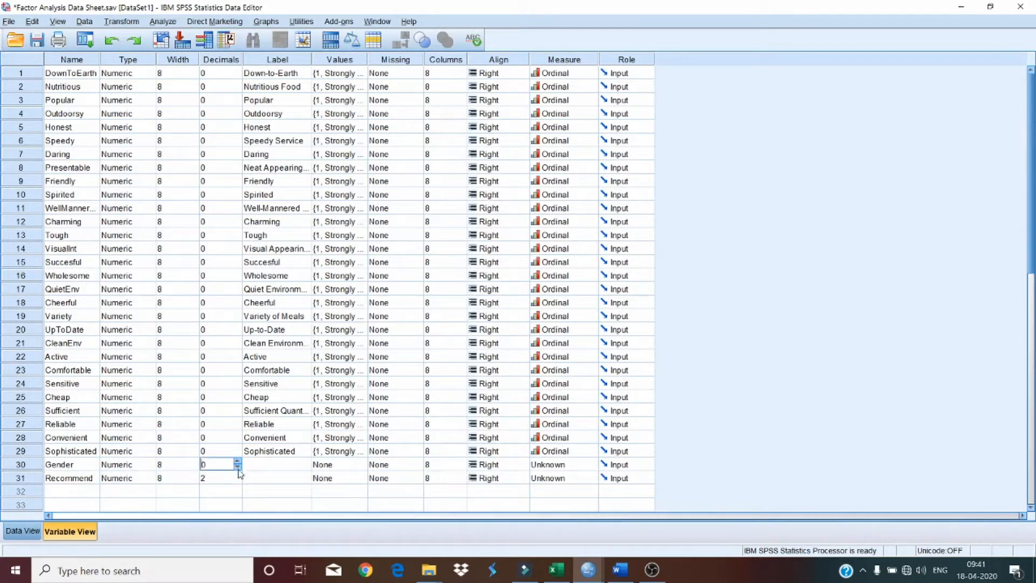
pyautogui.click(239, 482)
pyautogui.click(238, 481)
pyautogui.click(238, 481)
# Step: Label the Gender variable Gender of Respondents
pyautogui.click(258, 467)
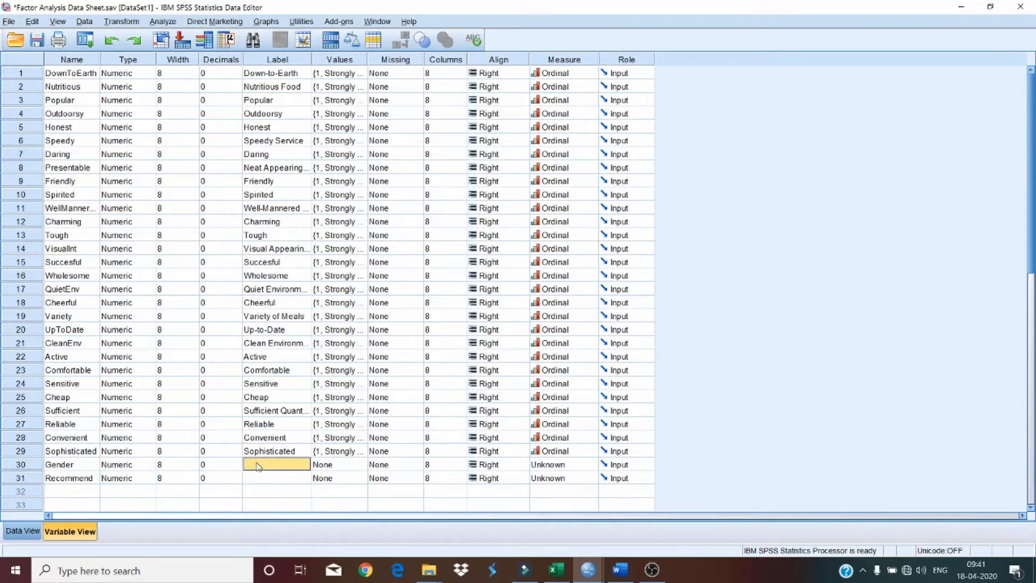
pyautogui.write('Gend')
pyautogui.write('er of Reso')
pyautogui.write('ondents')
pyautogui.press('Return')
# Step: Label the Recommend variable Likelihood of Recommendation
pyautogui.write('Lkel')
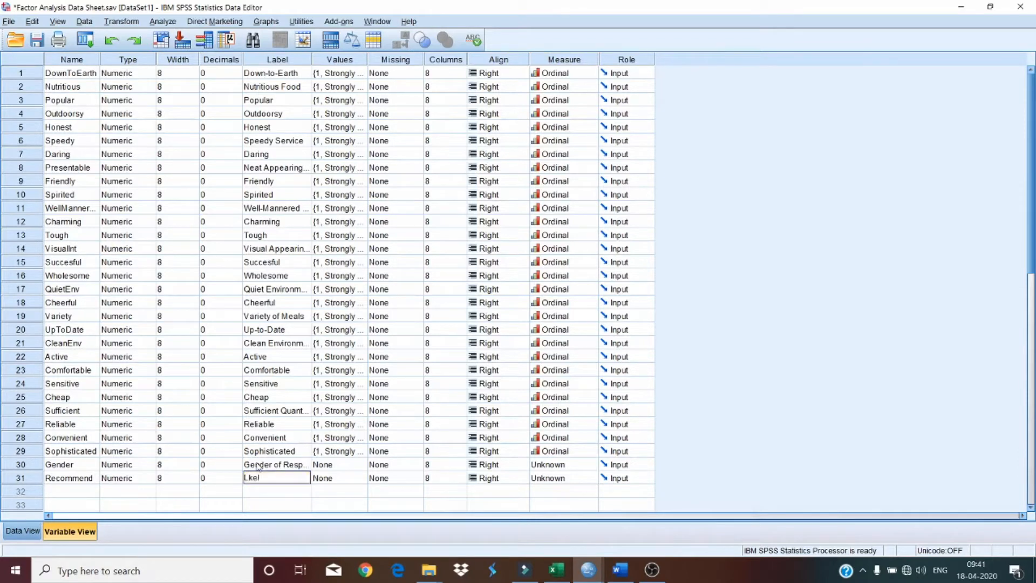
pyautogui.press('BackSpace')
pyautogui.press('BackSpace')
pyautogui.press('BackSpace')
pyautogui.write('ikelihood of Recomm')
pyautogui.write('endation')
# Step: Open the value labels of the Gender variable and assign the label Male to value 1
pyautogui.click(345, 464)
pyautogui.click(361, 464)
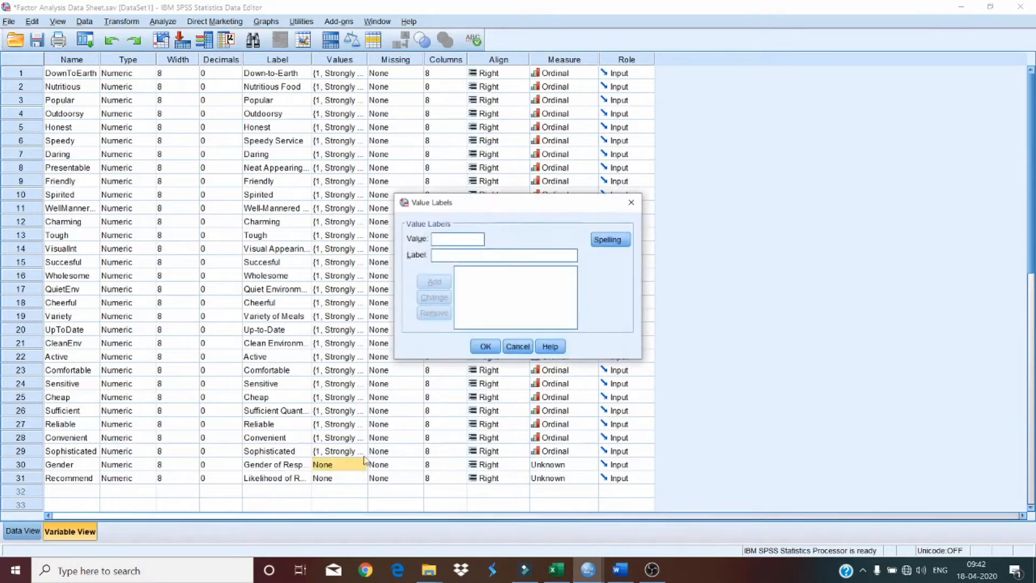
pyautogui.write('1')
pyautogui.click(451, 255)
pyautogui.write('Male')
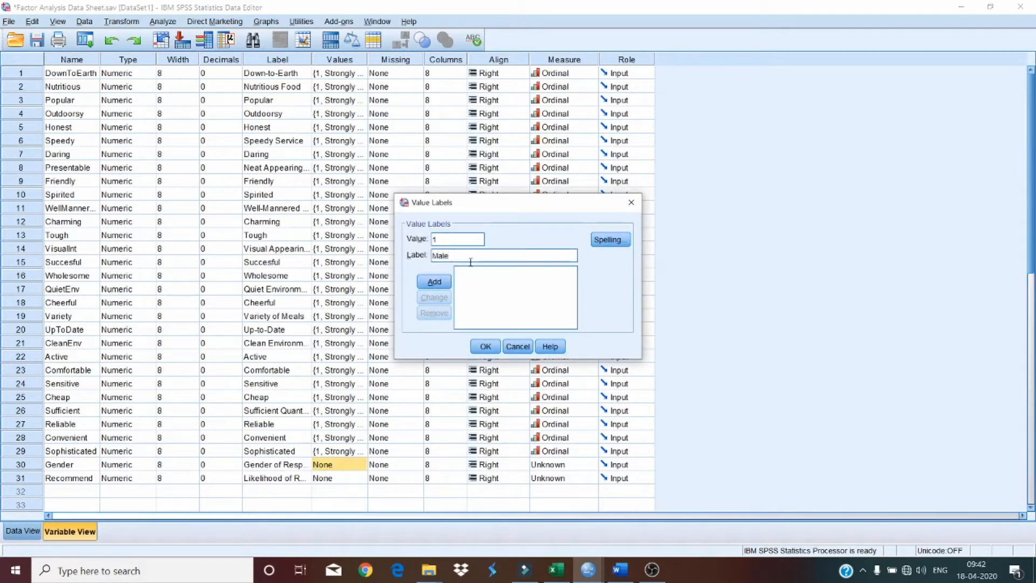
pyautogui.click(426, 284)
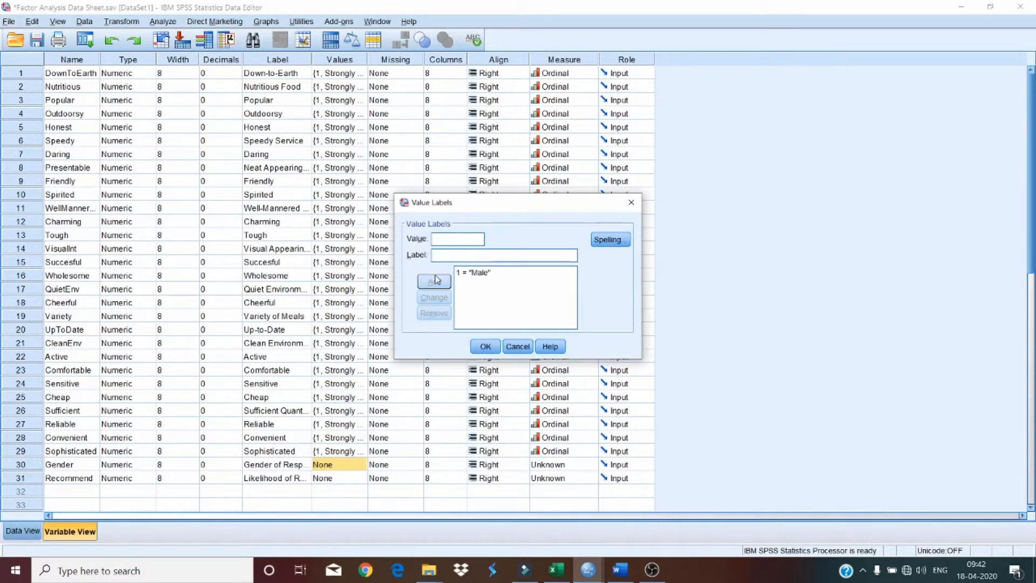
# Step: Assign the label Female to value 2 and apply the value labels to the Gender variable
pyautogui.write('2')
pyautogui.click(447, 255)
pyautogui.write('Femae')
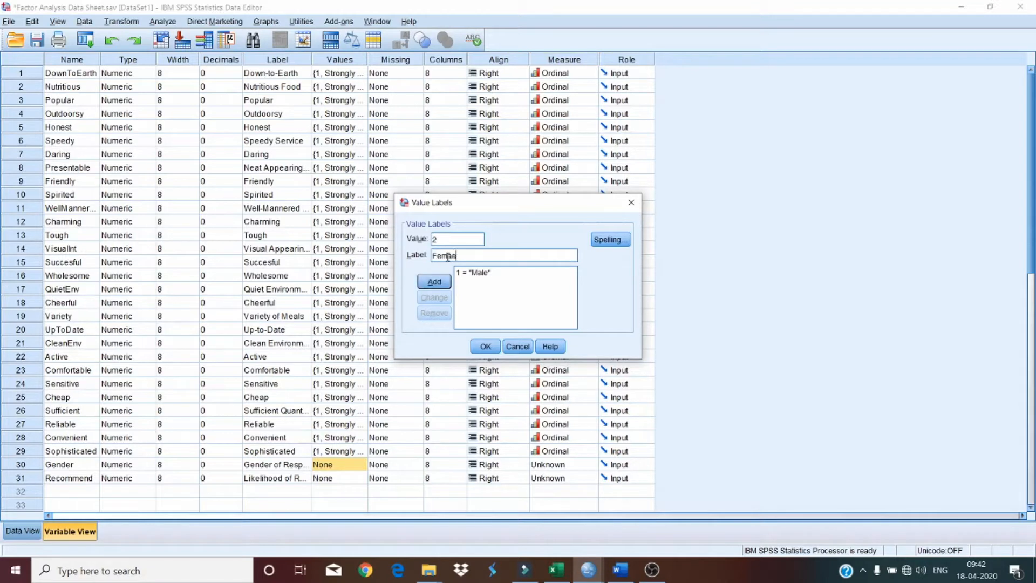
pyautogui.press('BackSpace')
pyautogui.write('le')
pyautogui.click(435, 283)
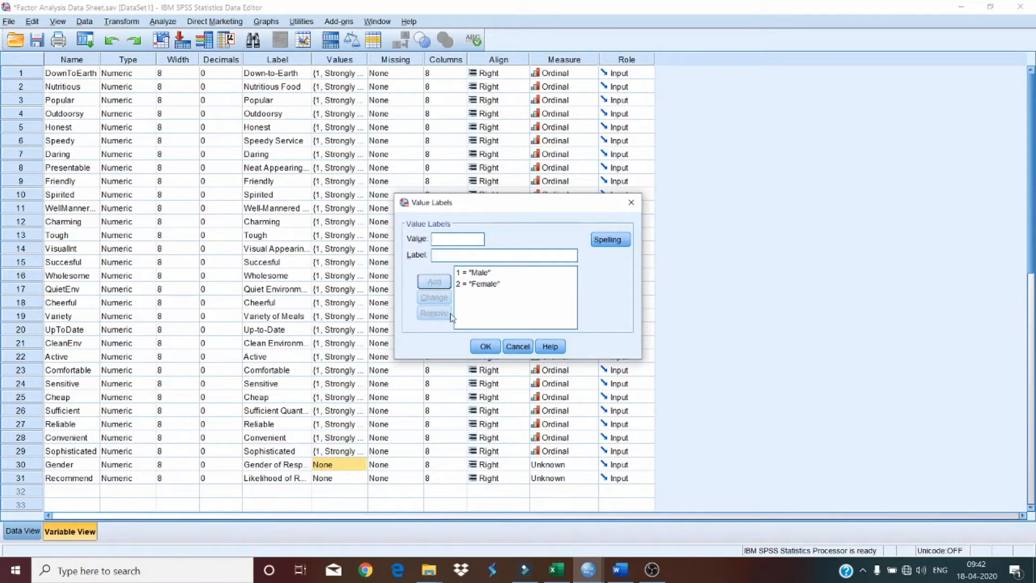
pyautogui.click(485, 346)
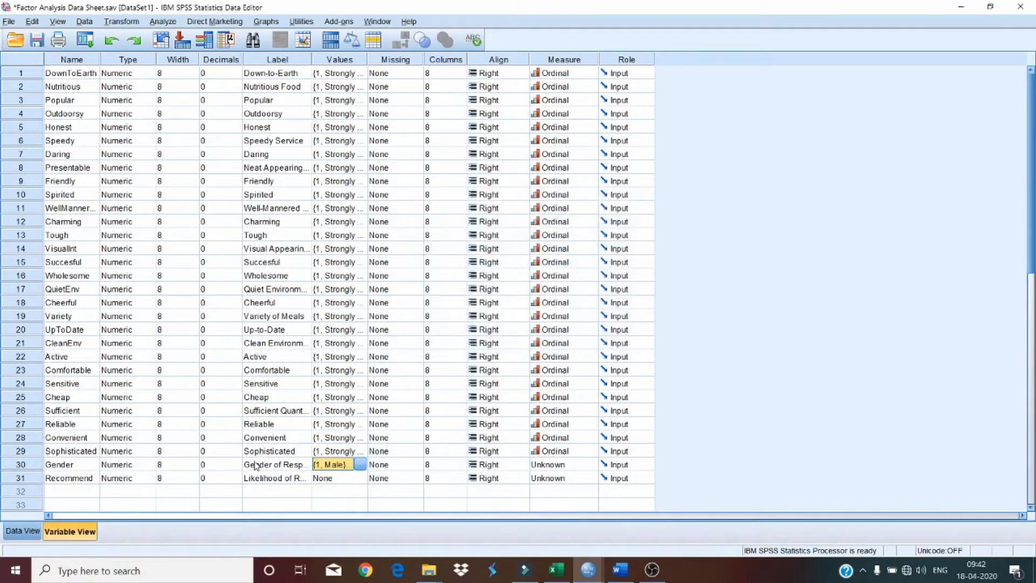
# Step: Set the Gender variable's decimals to 2 and review how its value labels are displayed
pyautogui.click(225, 465)
pyautogui.click(238, 461)
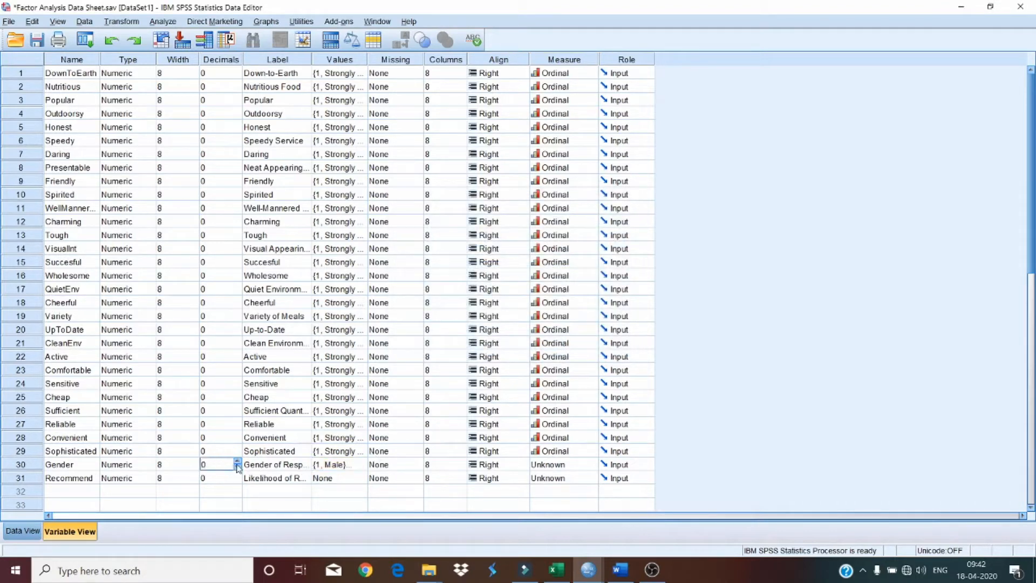
pyautogui.click(238, 461)
pyautogui.click(278, 468)
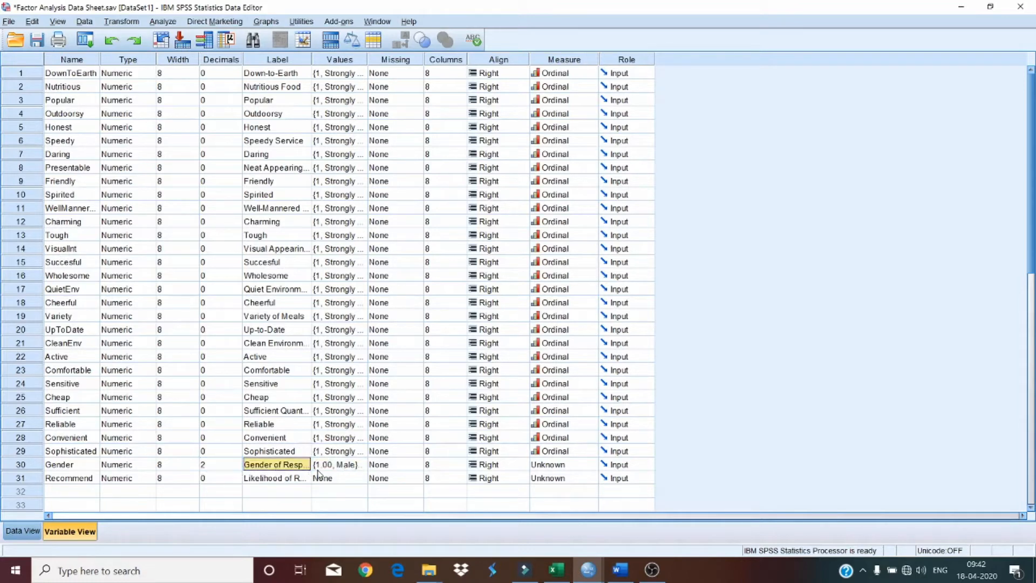
pyautogui.click(327, 467)
pyautogui.click(359, 464)
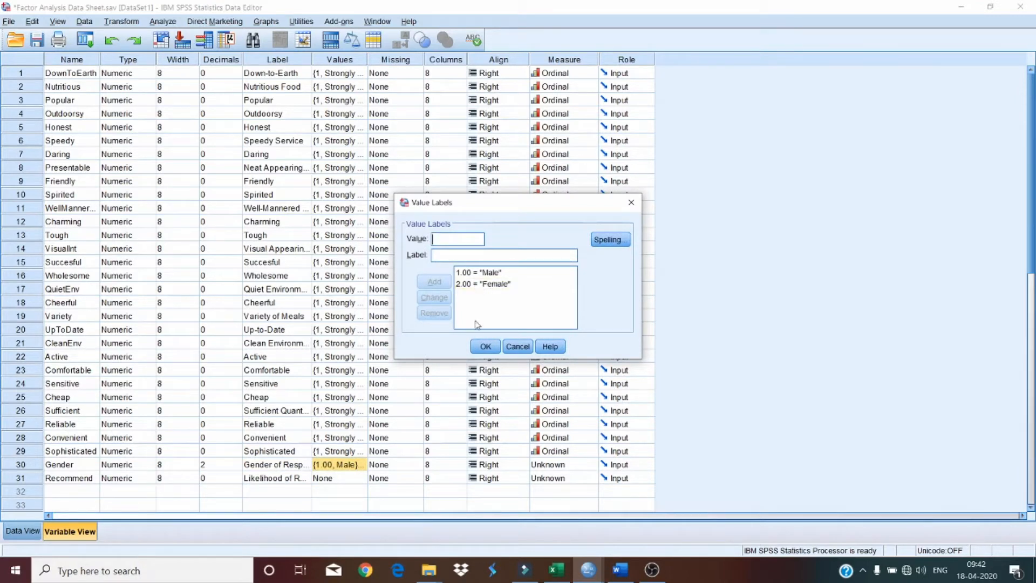
pyautogui.click(485, 347)
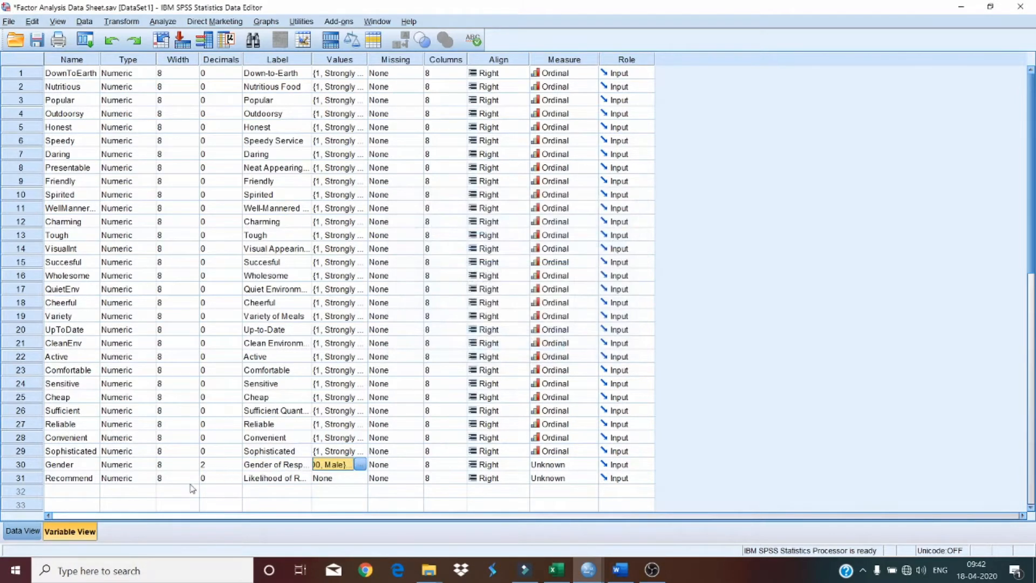
# Step: Set the Gender variable's decimals to 0 and its measurement level to Ordinal
pyautogui.click(237, 467)
pyautogui.click(237, 468)
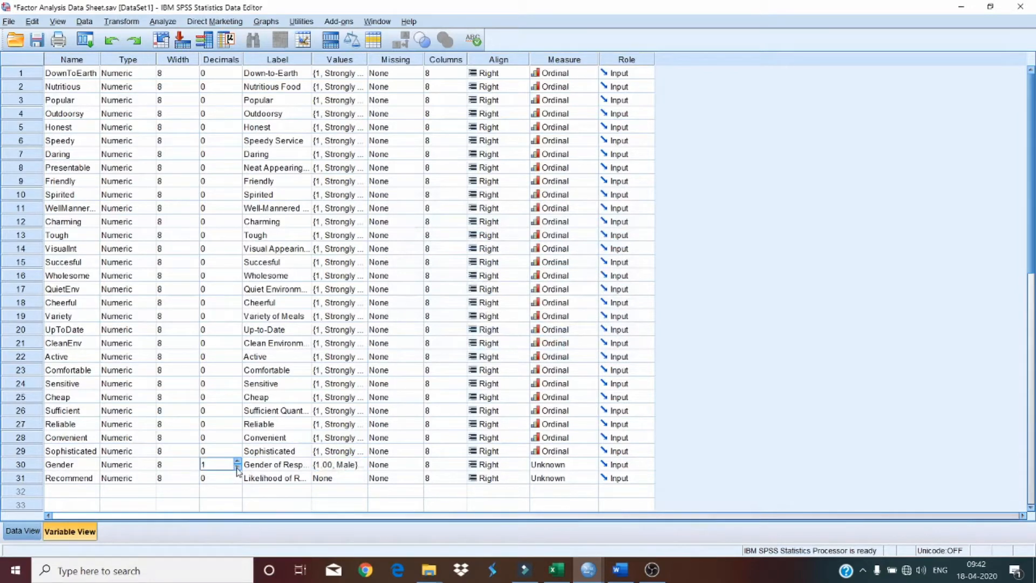
pyautogui.click(542, 467)
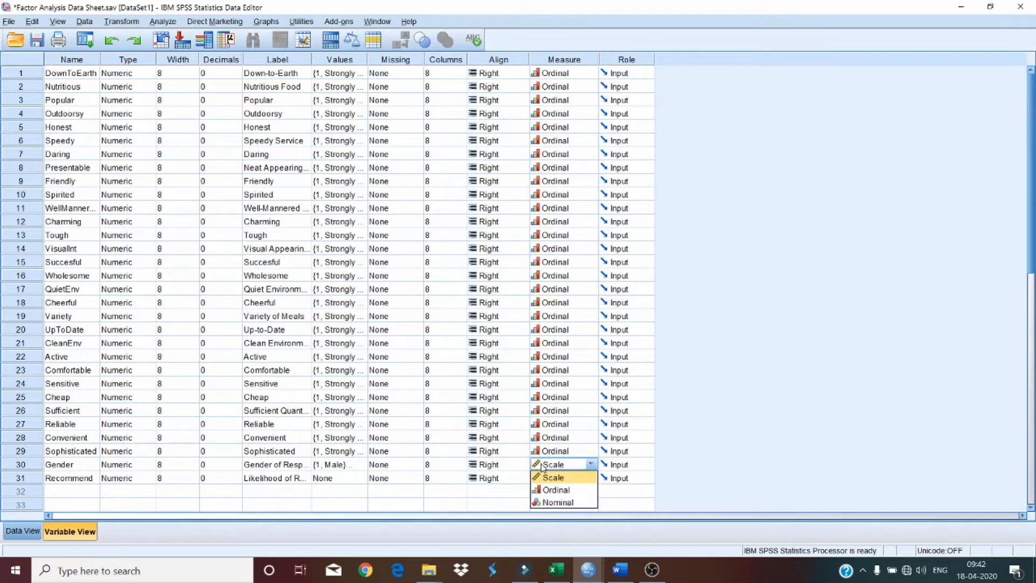
pyautogui.click(557, 490)
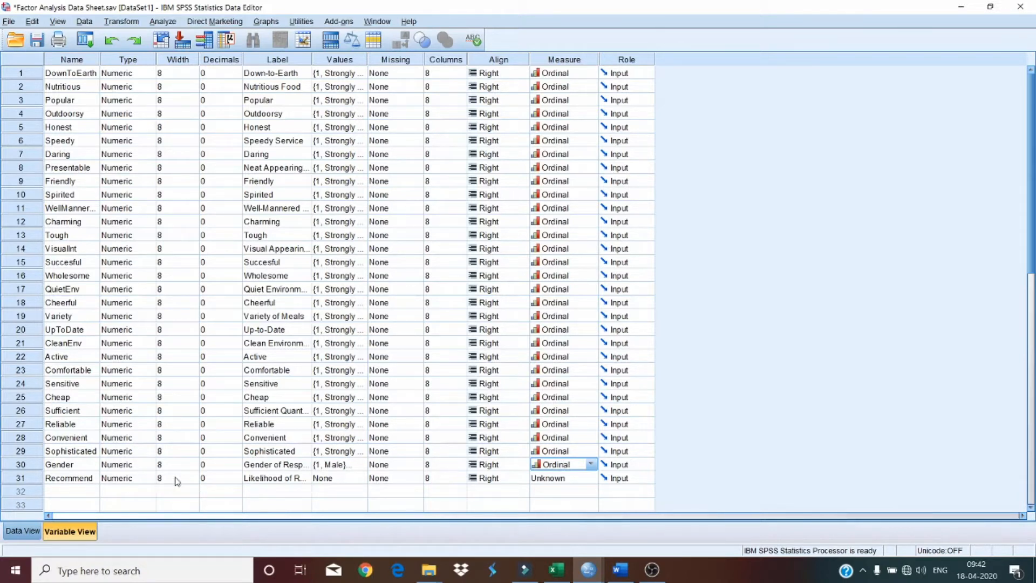
# Step: Open the value labels of the Recommend variable and assign the label Highly Likely to value 1
pyautogui.click(328, 480)
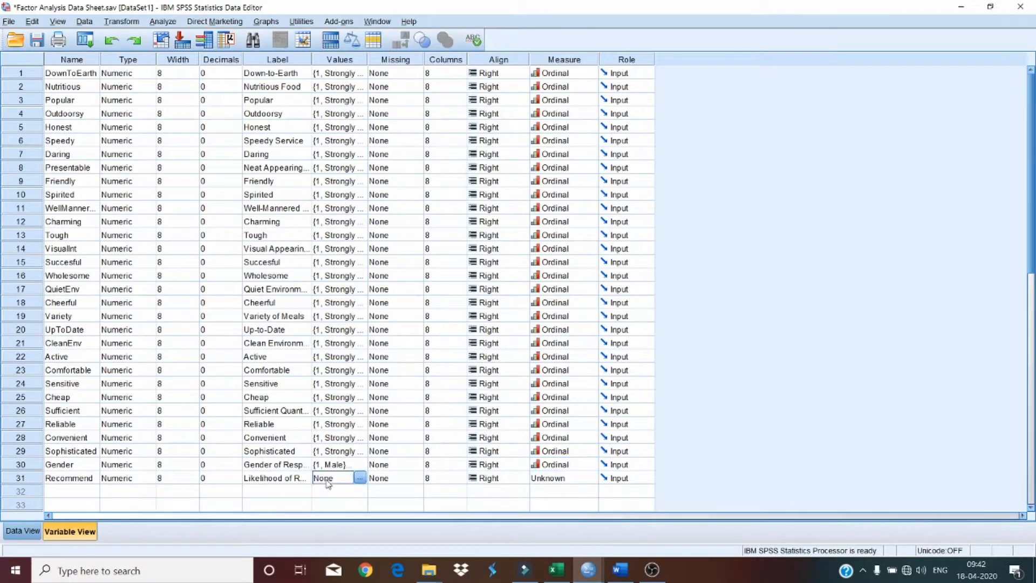
pyautogui.click(359, 478)
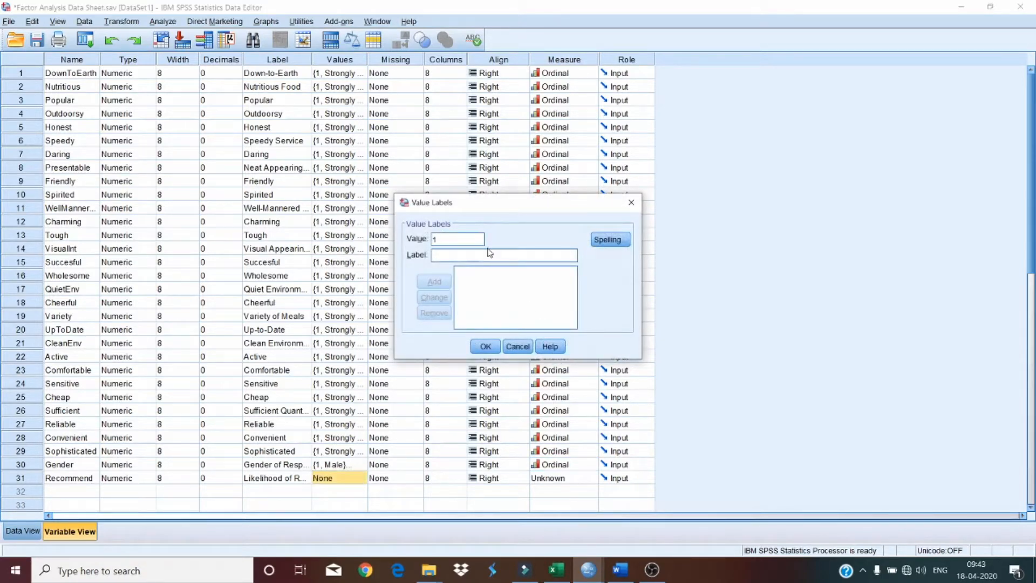
pyautogui.write('1High')
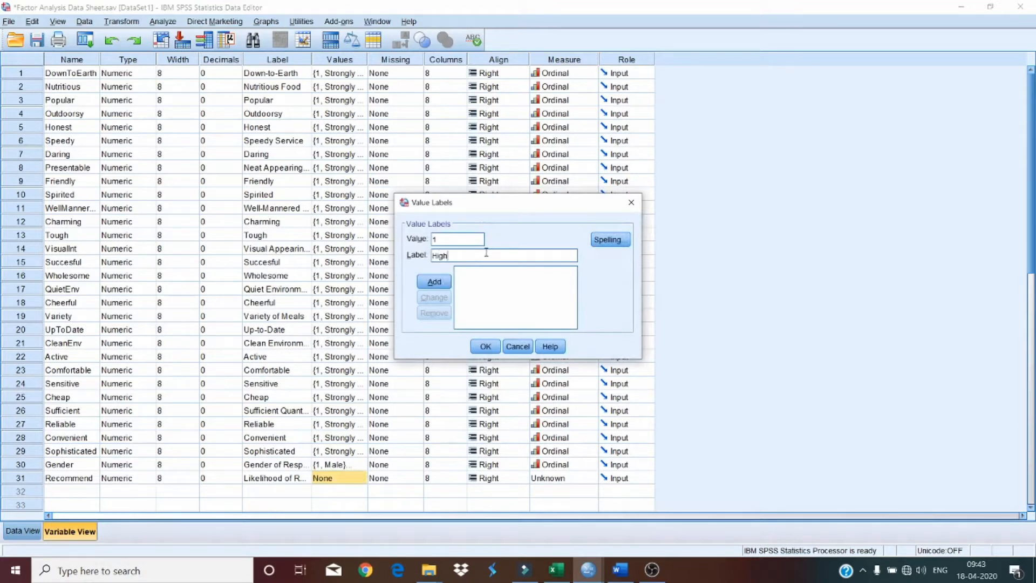
pyautogui.write('ly Likeley')
pyautogui.click(470, 255)
pyautogui.press('BackSpace')
pyautogui.click(435, 282)
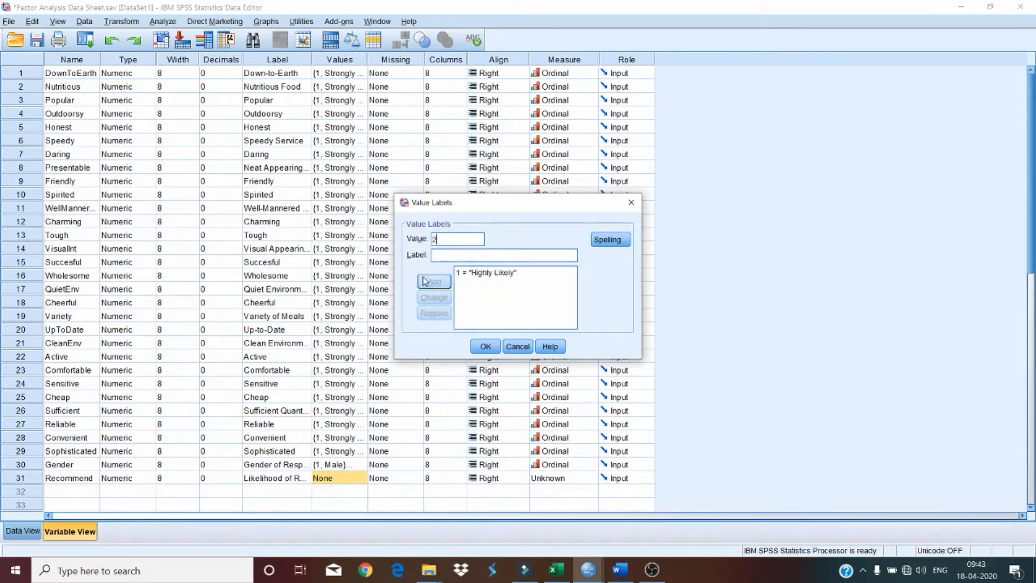
# Step: Add the value label Somewhat Likely for value 2 of the Recommend variable
pyautogui.write('2')
pyautogui.click(450, 257)
pyautogui.write('somewhat Like')
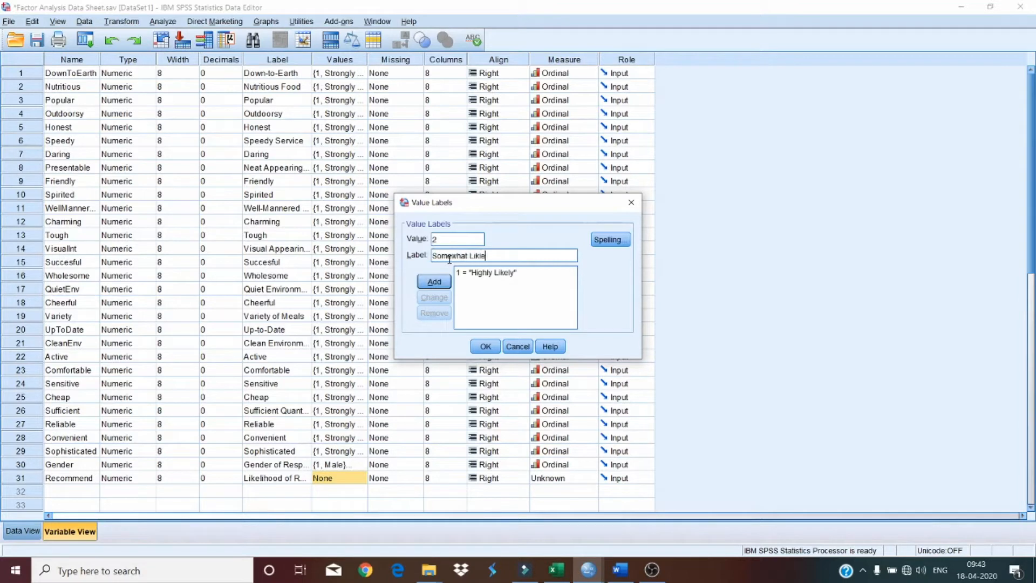
pyautogui.write('ly')
pyautogui.click(441, 282)
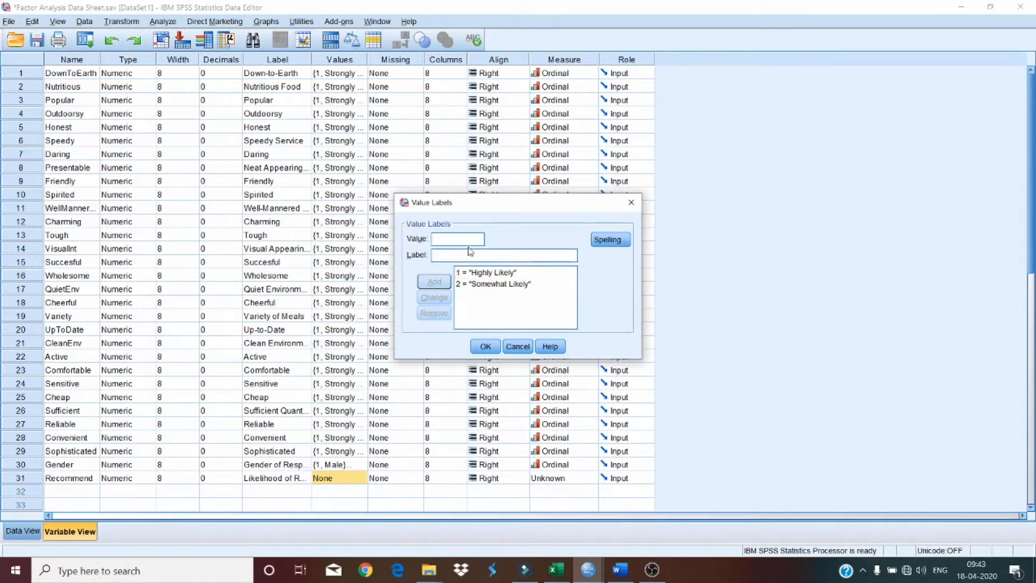
# Step: Add the value label Neutral for value 3 of the Recommend variable
pyautogui.write('3')
pyautogui.write('Neutral')
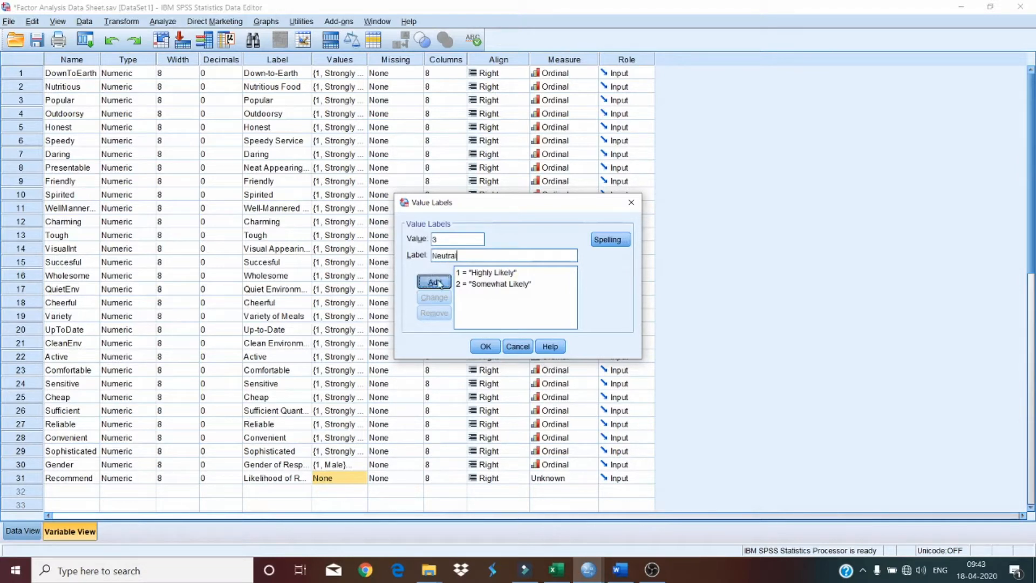
pyautogui.click(435, 281)
# Step: Add the value label Somewhat Unlikely for value 4 of the Recommend variable
pyautogui.doubleClick(437, 239)
pyautogui.write('4')
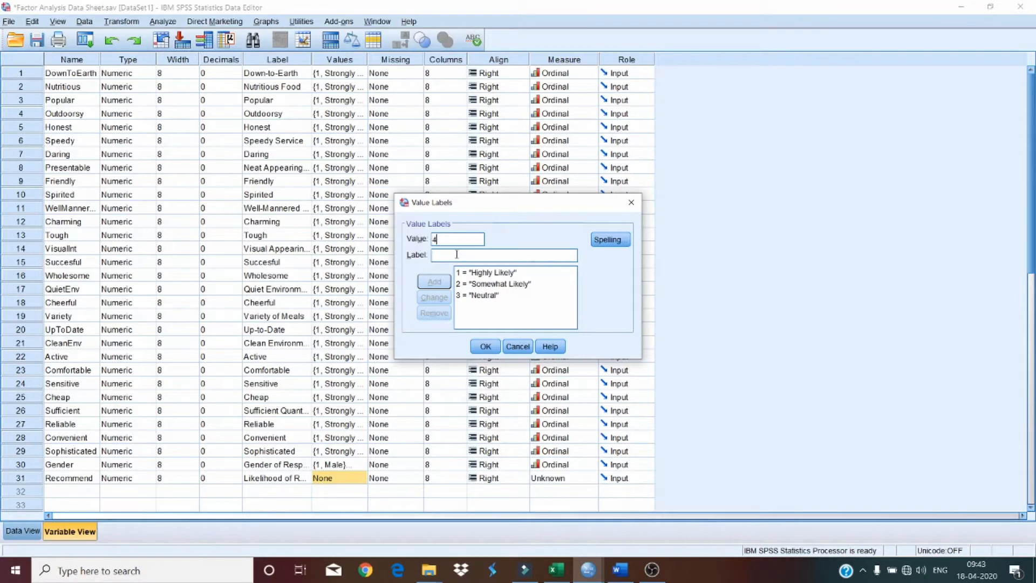
pyautogui.write('Some')
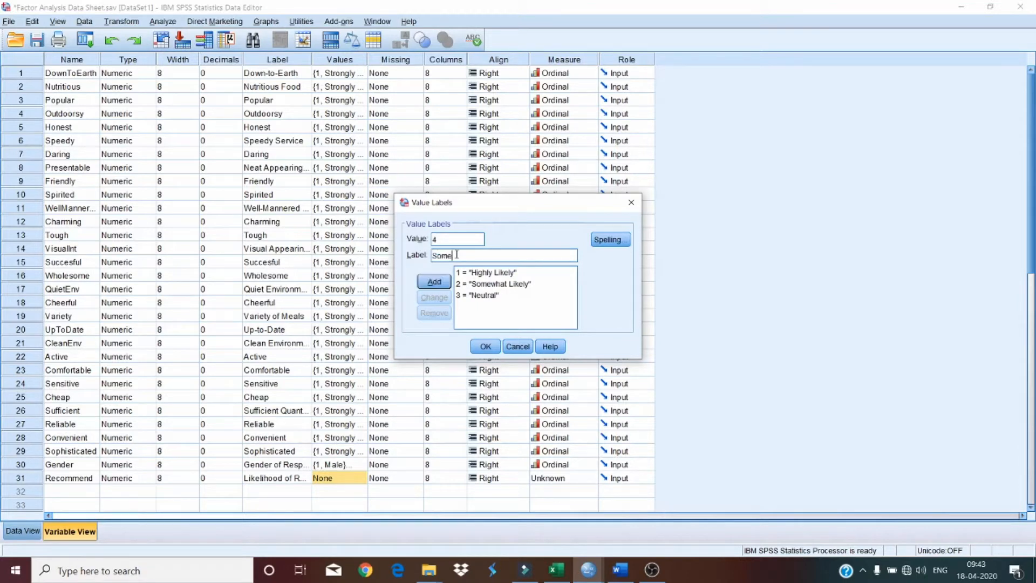
pyautogui.write('what Unlikley')
pyautogui.hotkey('shift', 'Left')
pyautogui.hotkey('shift', 'Left')
pyautogui.hotkey('shift', 'Left')
pyautogui.hotkey('shift', 'Left')
pyautogui.write('ikely')
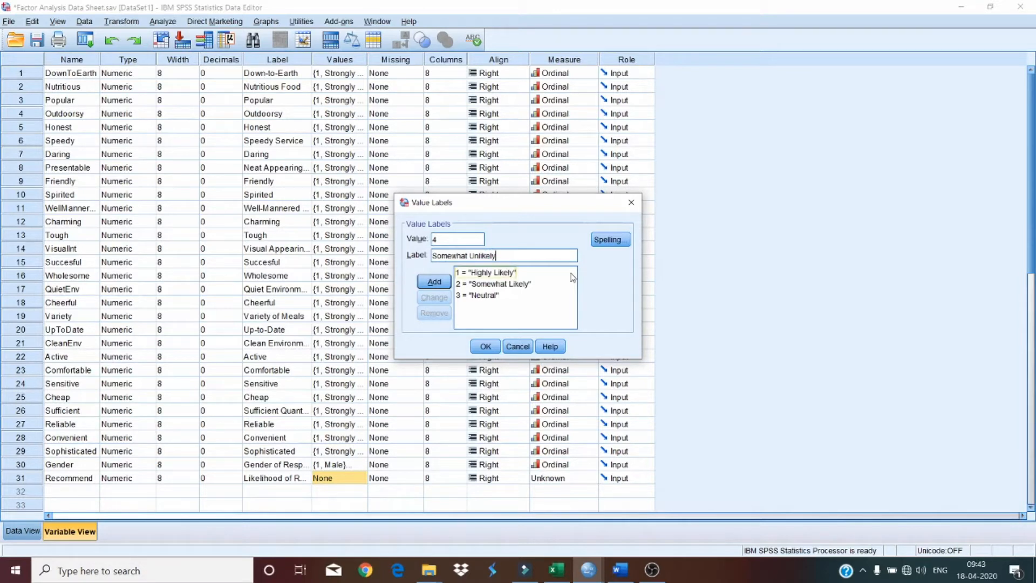
pyautogui.click(434, 281)
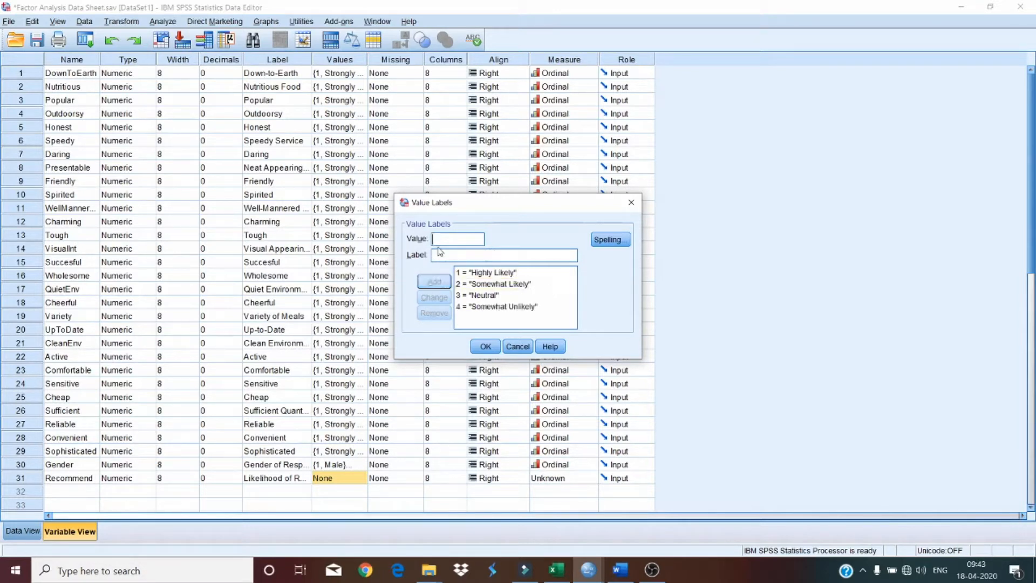
# Step: Add the value label Highly Unlikely for value 5 of the Recommend variable and accept the value labels
pyautogui.write('5')
pyautogui.click(446, 254)
pyautogui.write('Hig')
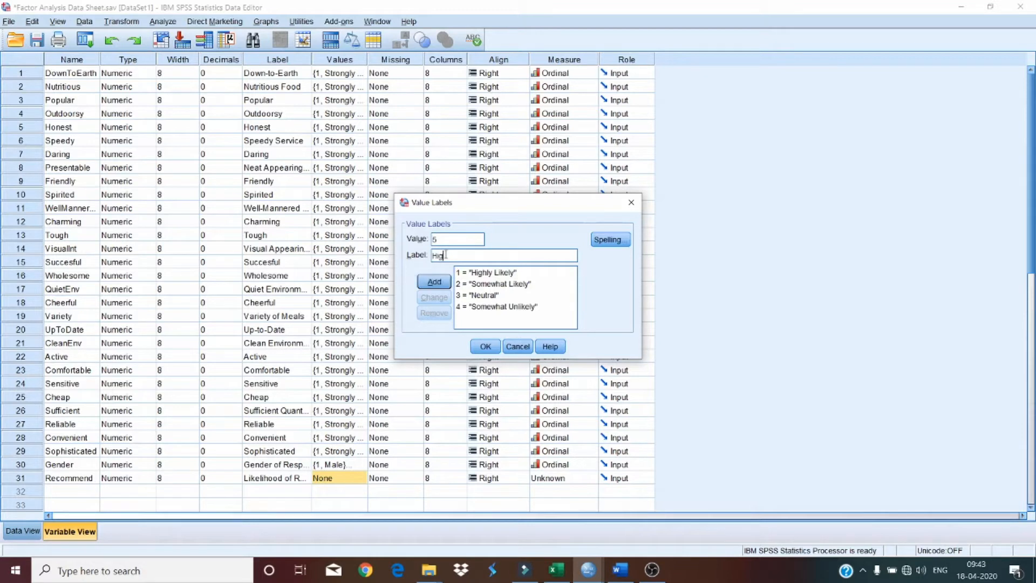
pyautogui.write('hly Unlikely')
pyautogui.click(435, 282)
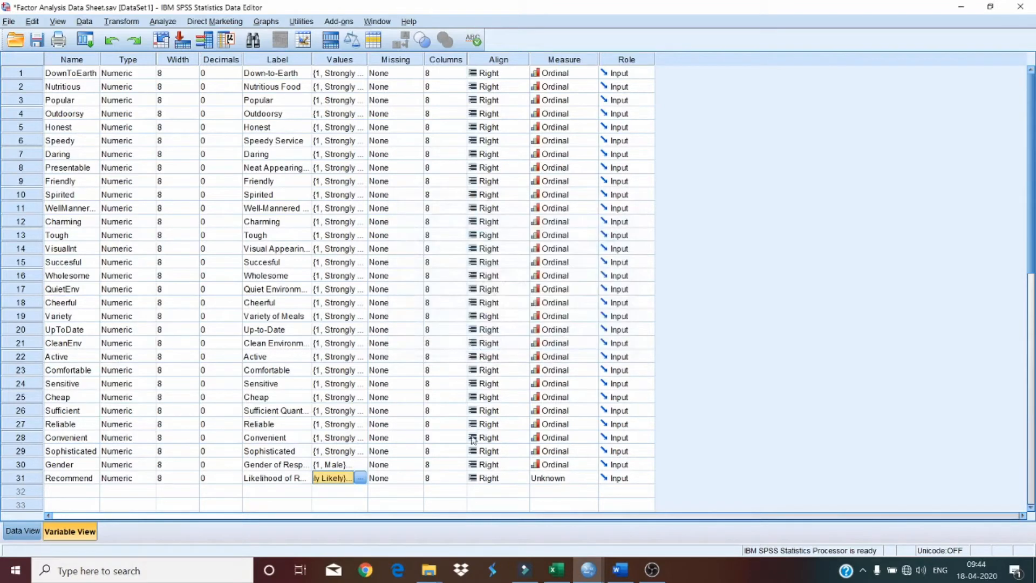
# Step: Set the measurement level of the Recommend variable to Ordinal
pyautogui.click(572, 480)
pyautogui.click(556, 504)
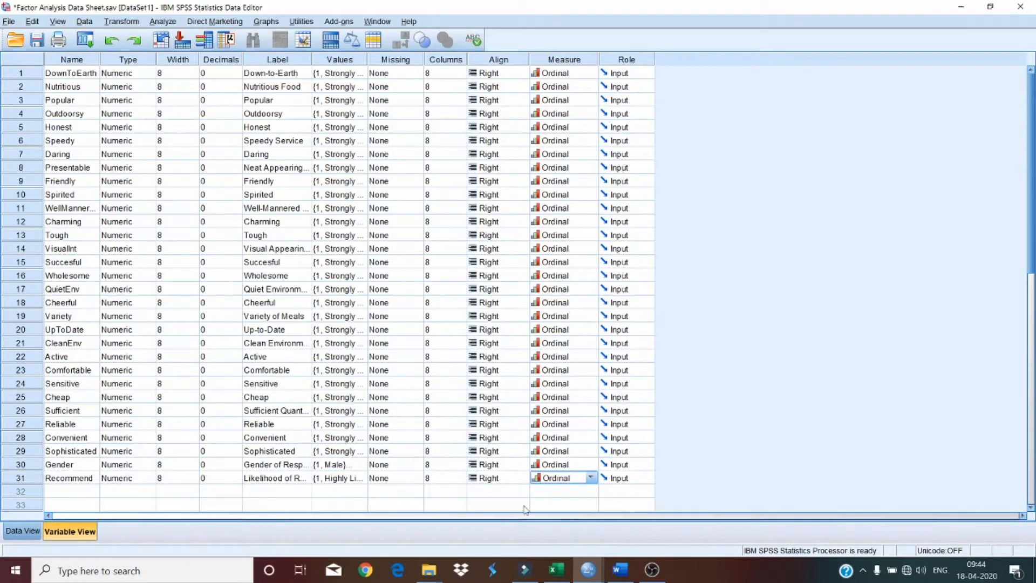
pyautogui.click(9, 466)
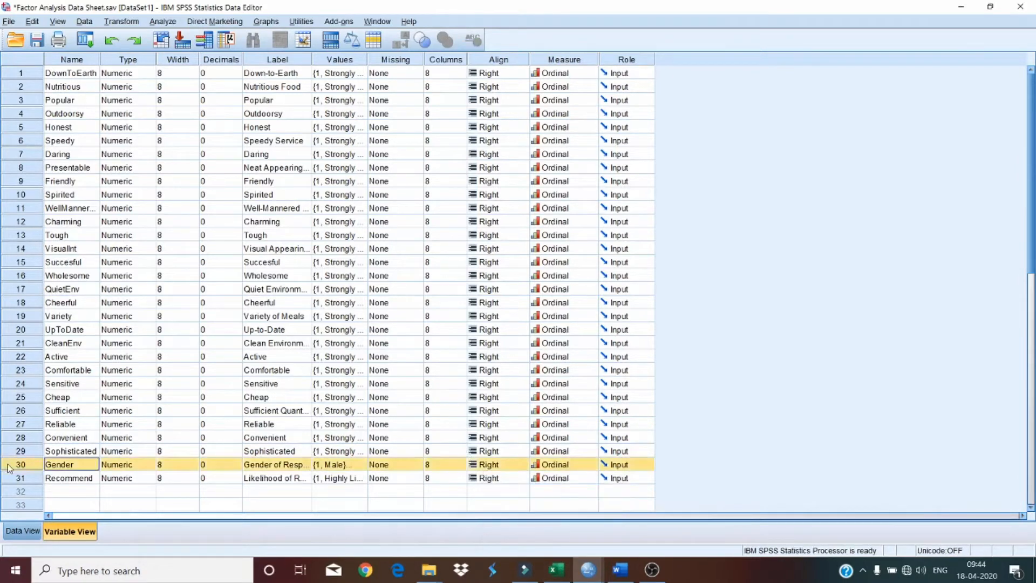
pyautogui.click(19, 482)
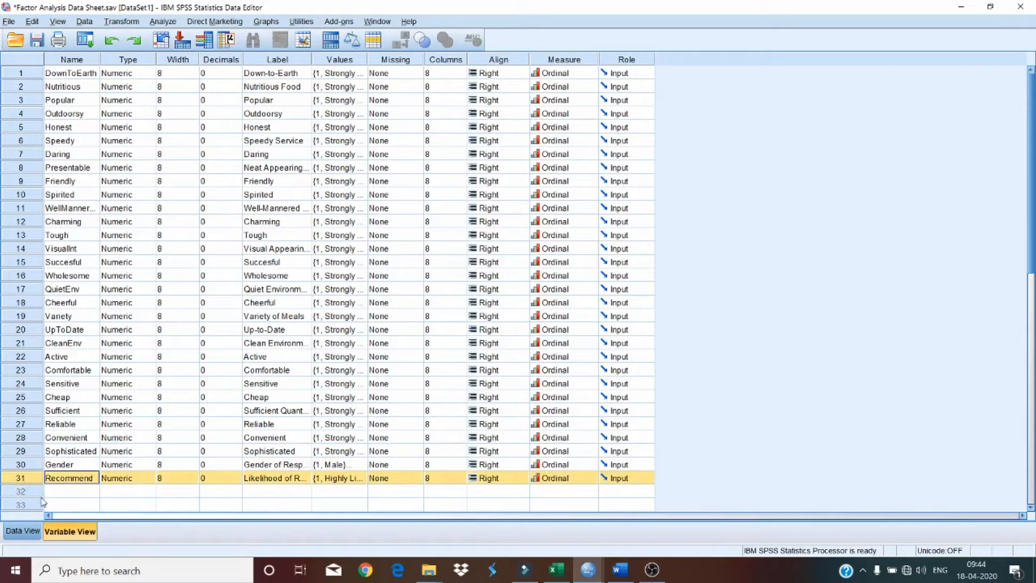
# Step: Show the data values and locate the Gender and Recommend columns, selecting the first Gender cell
pyautogui.click(21, 531)
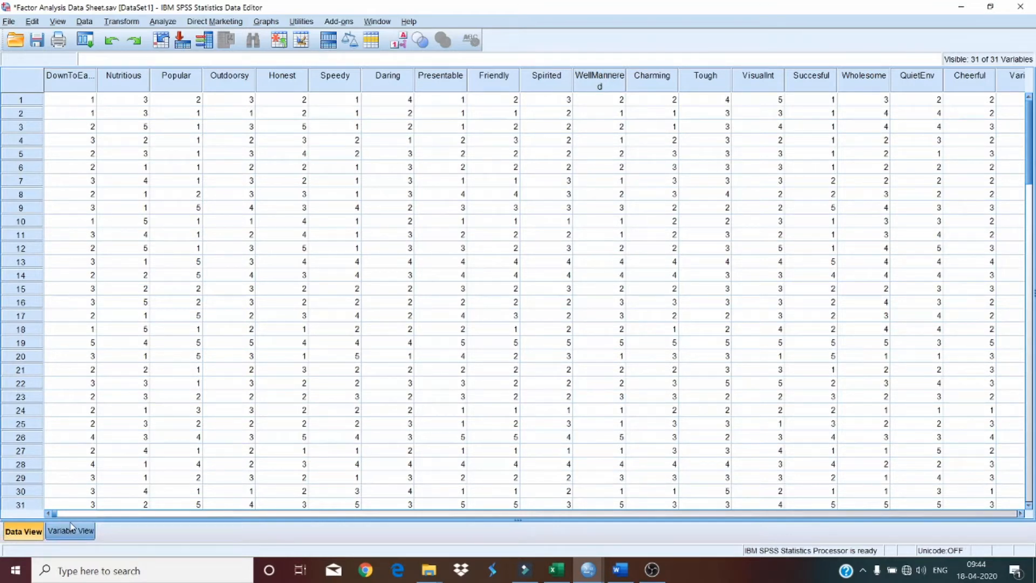
pyautogui.click(142, 514)
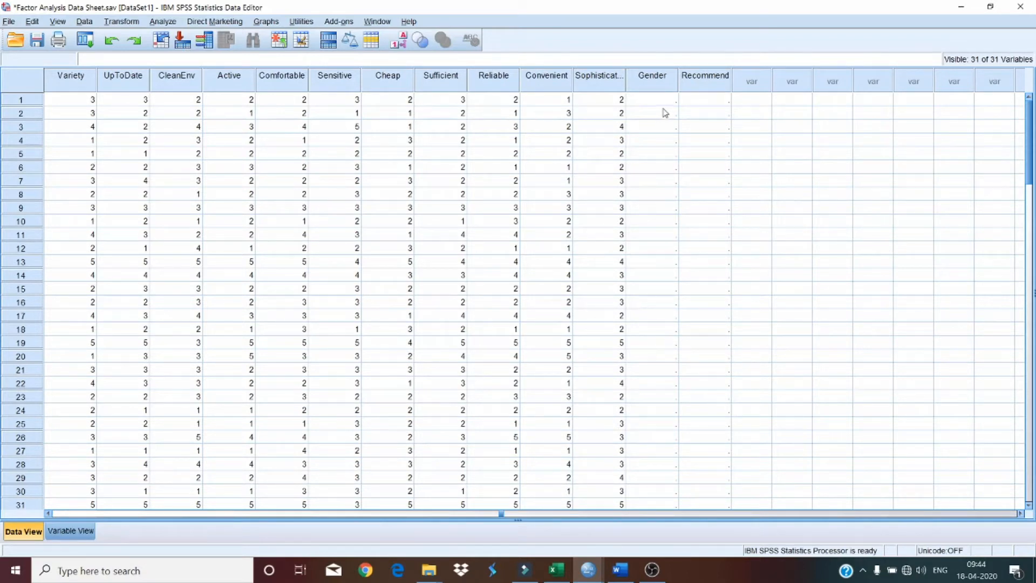
pyautogui.click(668, 82)
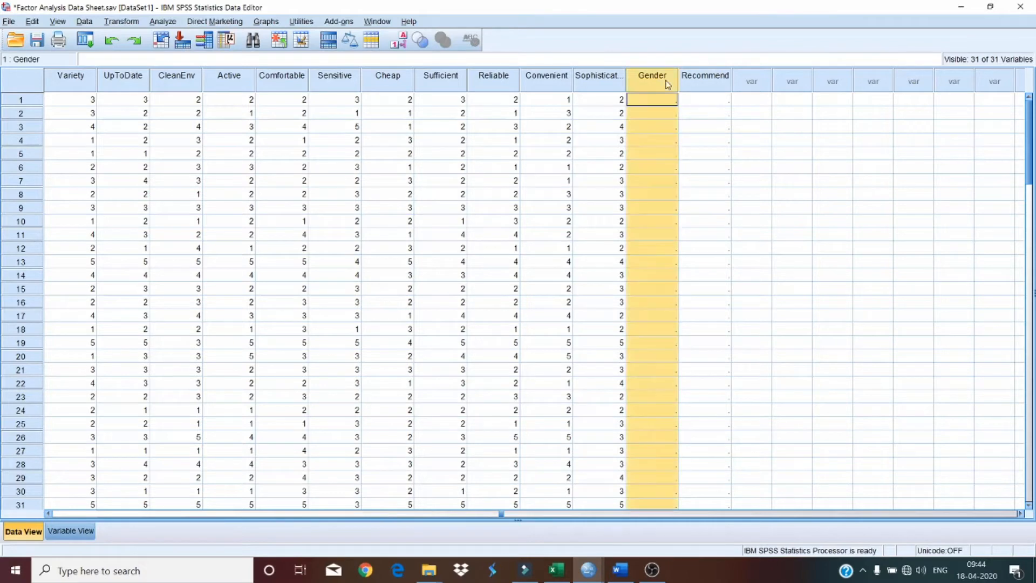
pyautogui.click(730, 82)
pyautogui.click(668, 99)
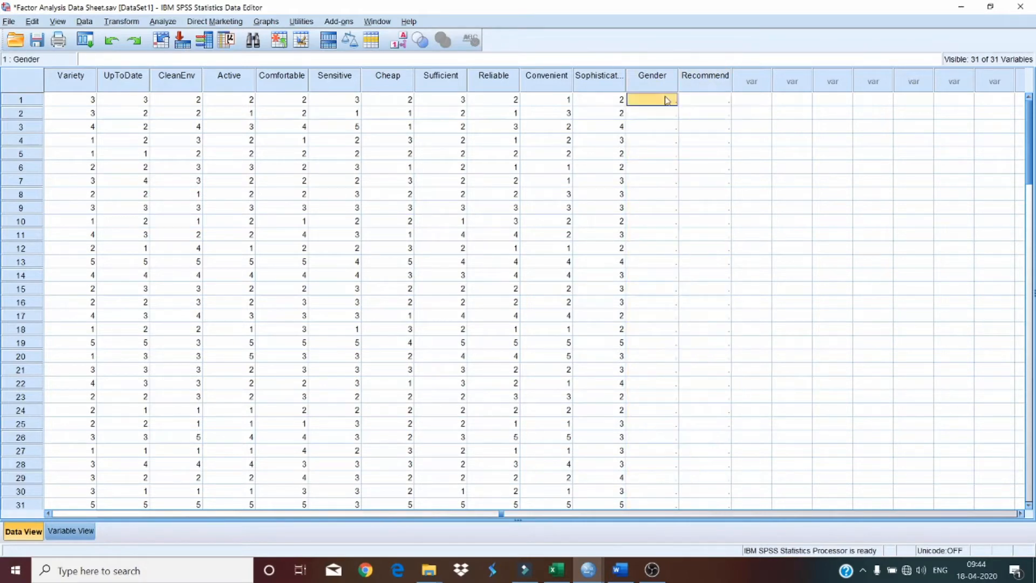
# Step: Switch to the RESEARCH worksheet in Excel and examine the Male and Female entries in the Gender column
pyautogui.click(567, 572)
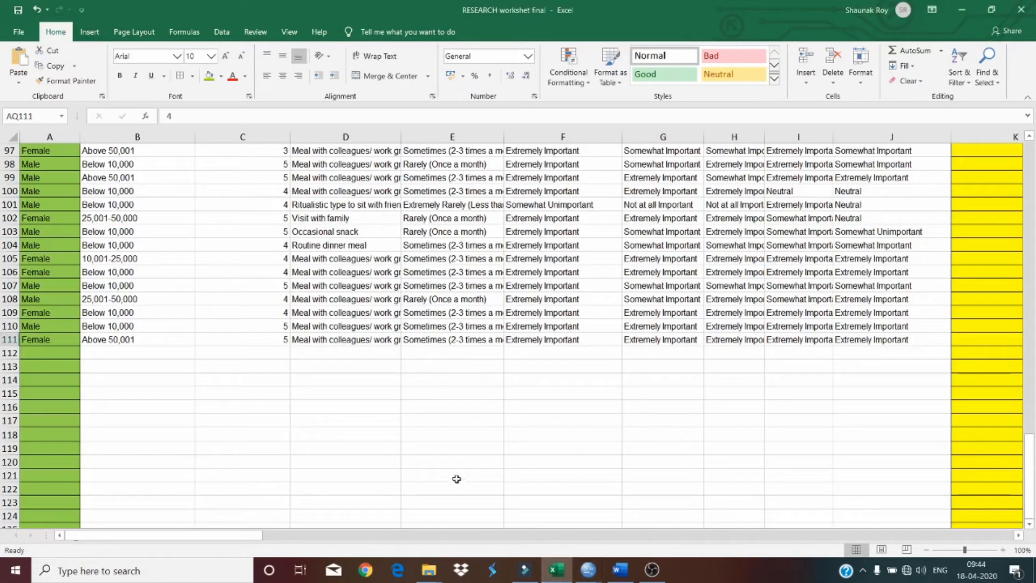
pyautogui.click(36, 346)
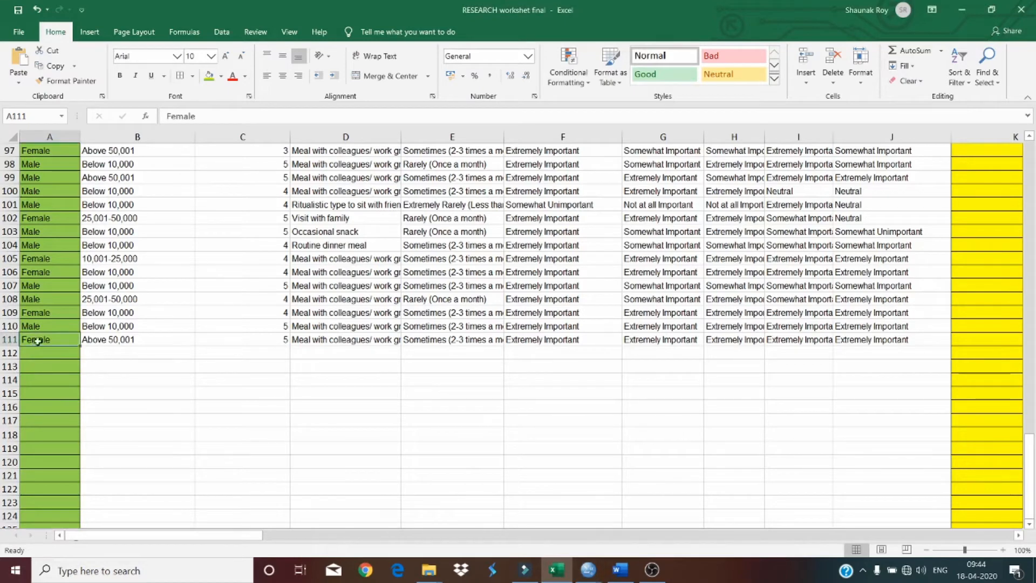
pyautogui.scroll(1, 207, 540)
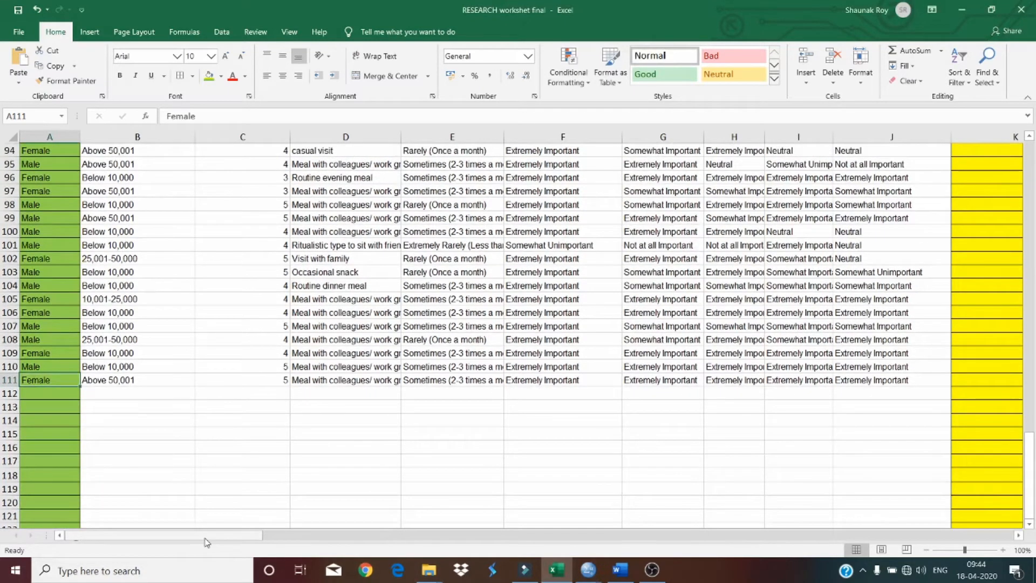
pyautogui.scroll(20, 59, 376)
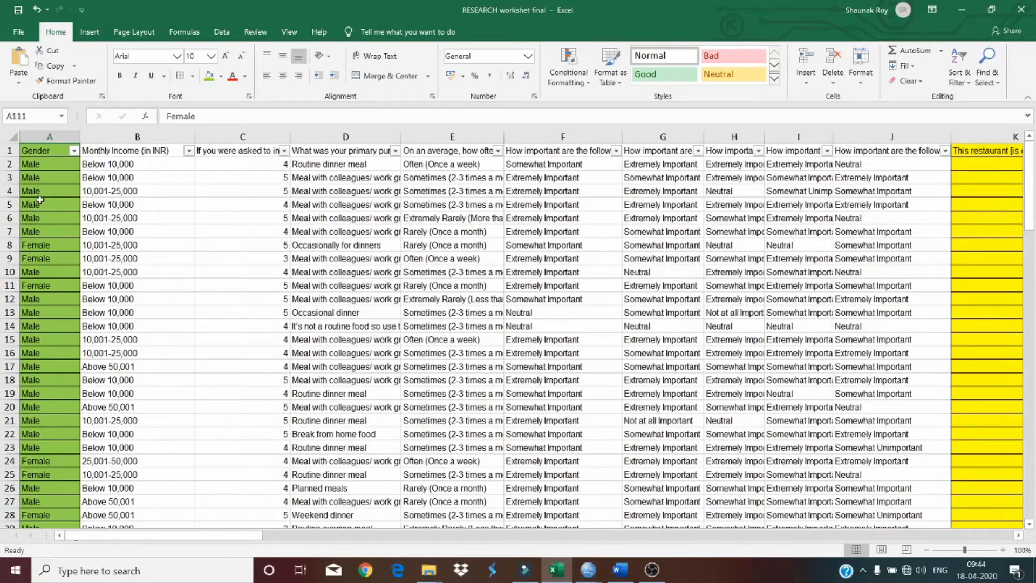
pyautogui.click(49, 167)
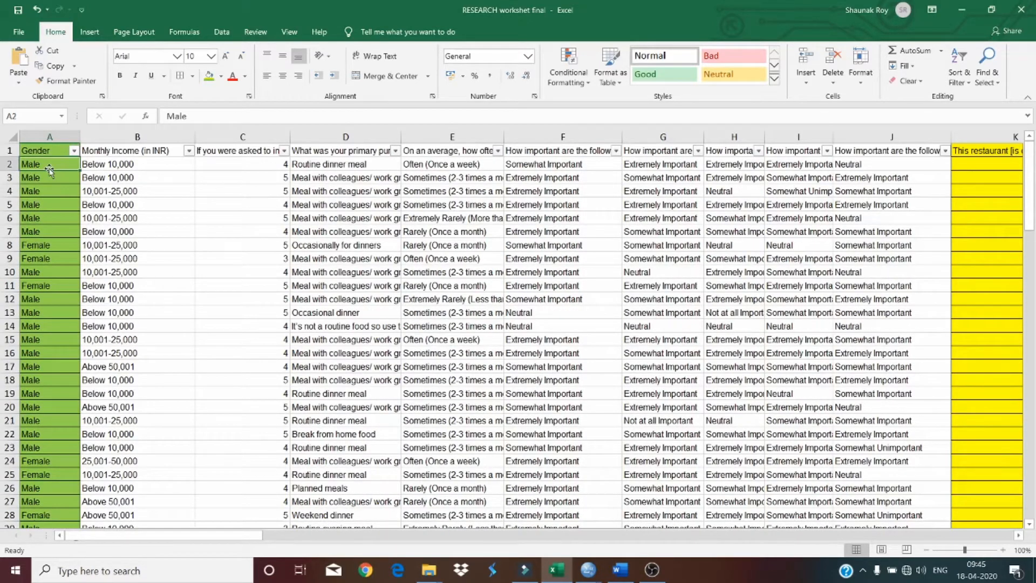
pyautogui.scroll(-2, 39, 451)
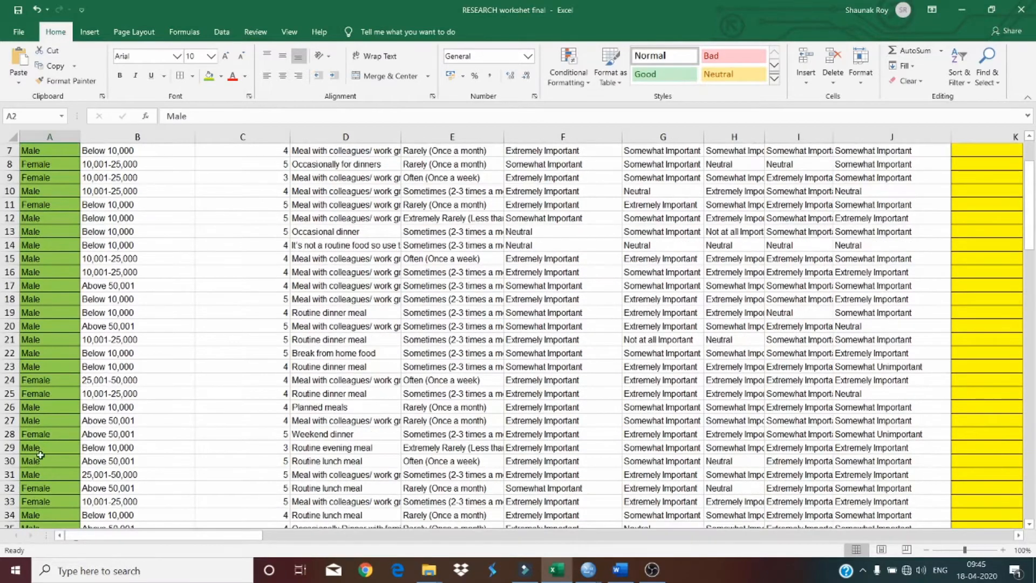
pyautogui.click(51, 367)
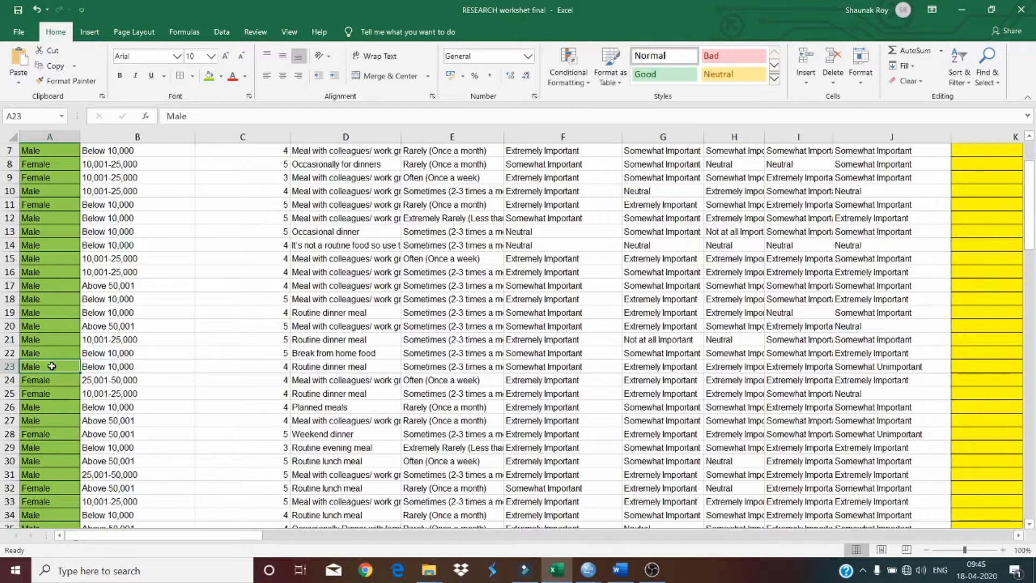
pyautogui.click(49, 378)
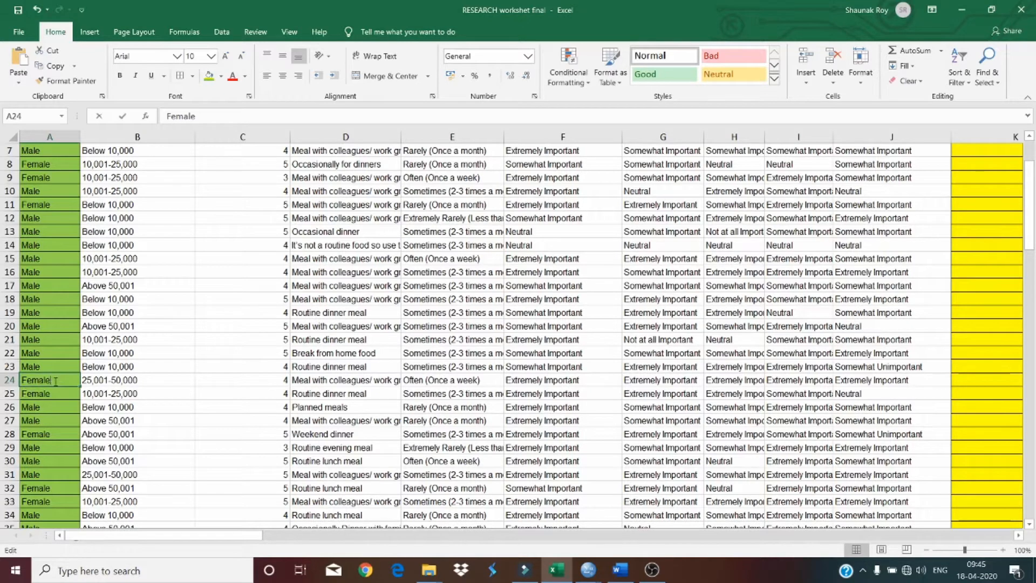
pyautogui.doubleClick(44, 381)
pyautogui.moveTo(35, 381); pyautogui.dragTo(48, 390)
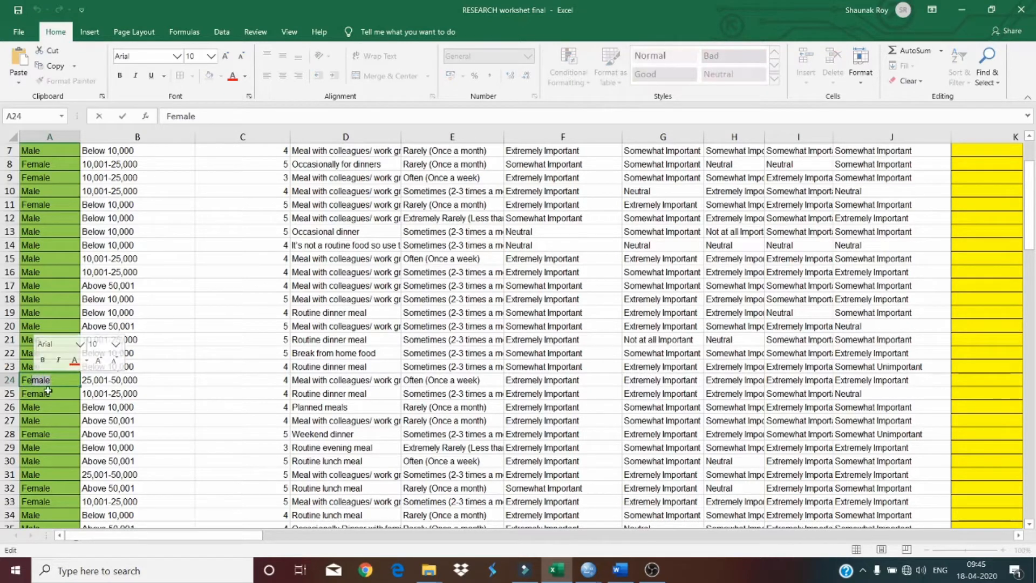
pyautogui.click(44, 420)
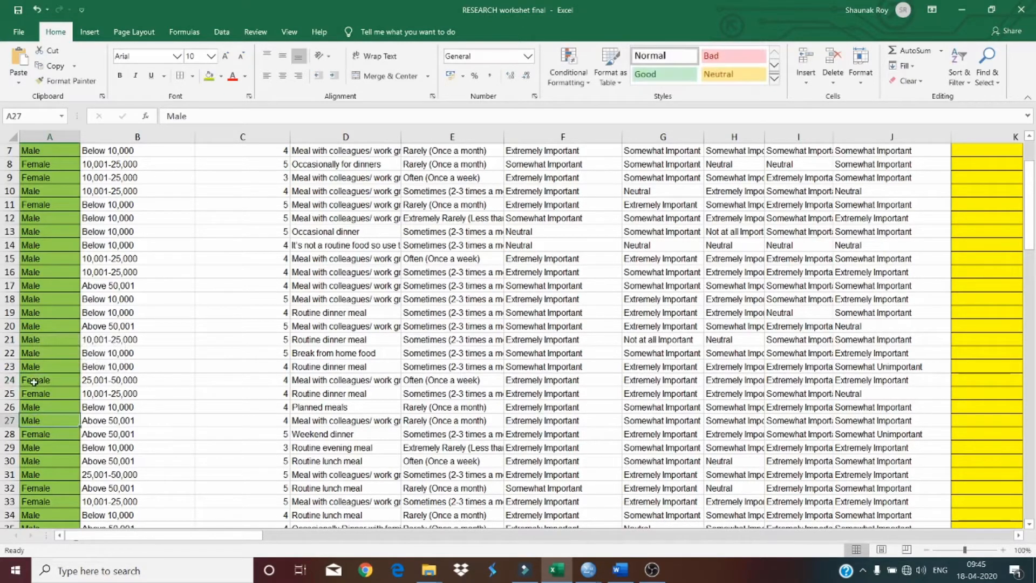
pyautogui.click(33, 384)
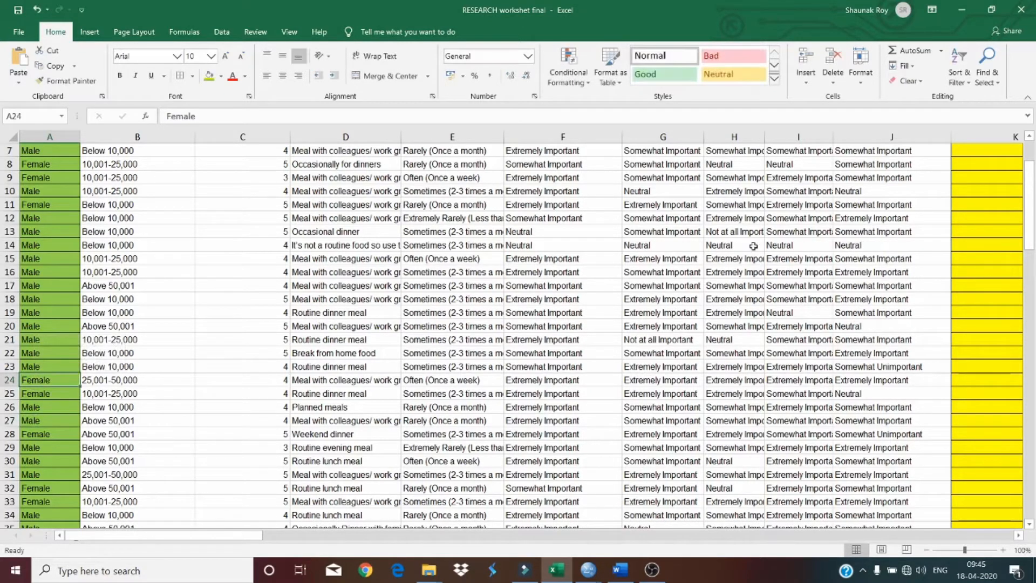
pyautogui.click(903, 65)
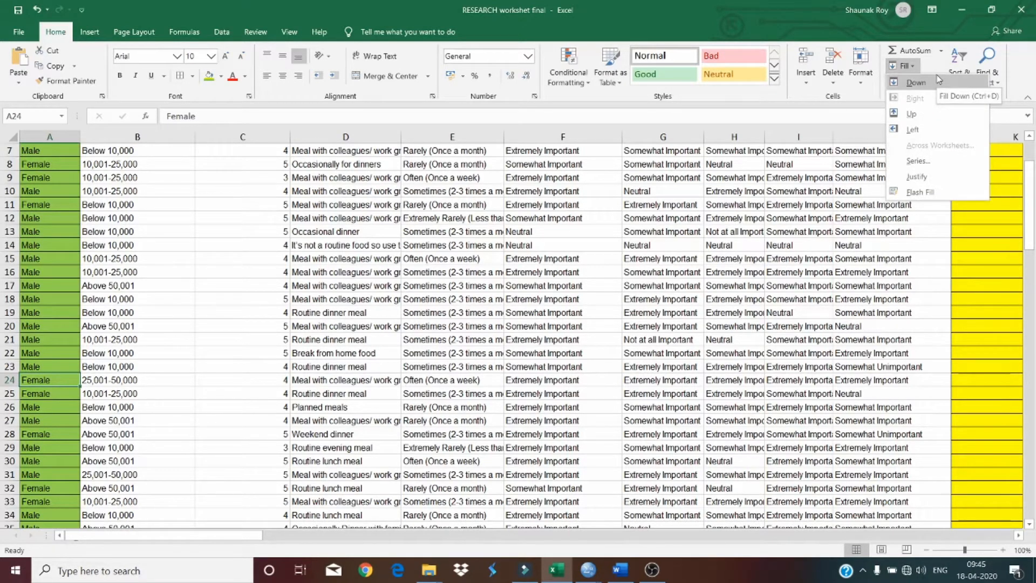
pyautogui.click(33, 372)
pyautogui.scroll(2, 59, 313)
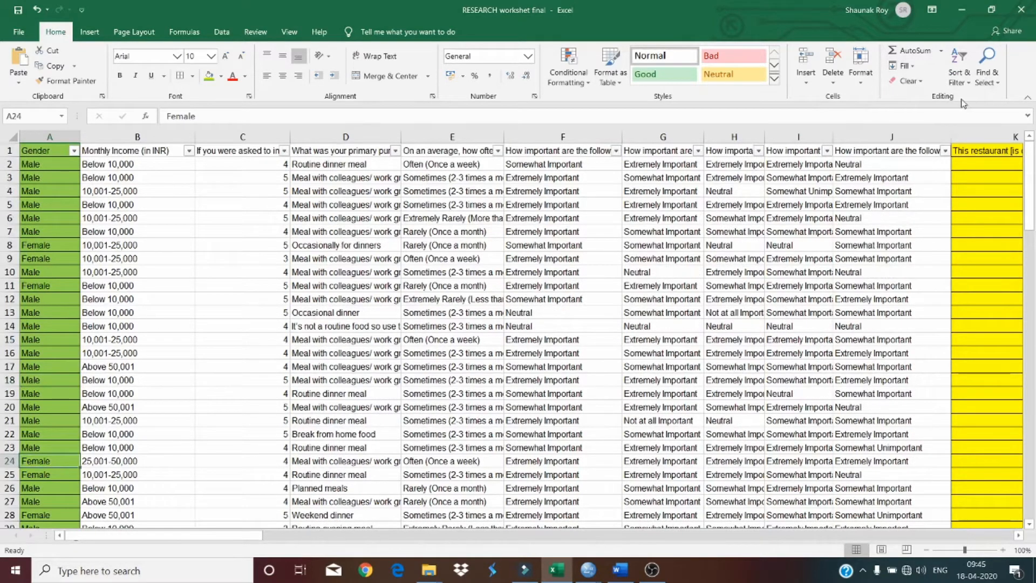
# Step: Replace every Female entry in the worksheet with the code 2
pyautogui.click(987, 68)
pyautogui.click(988, 122)
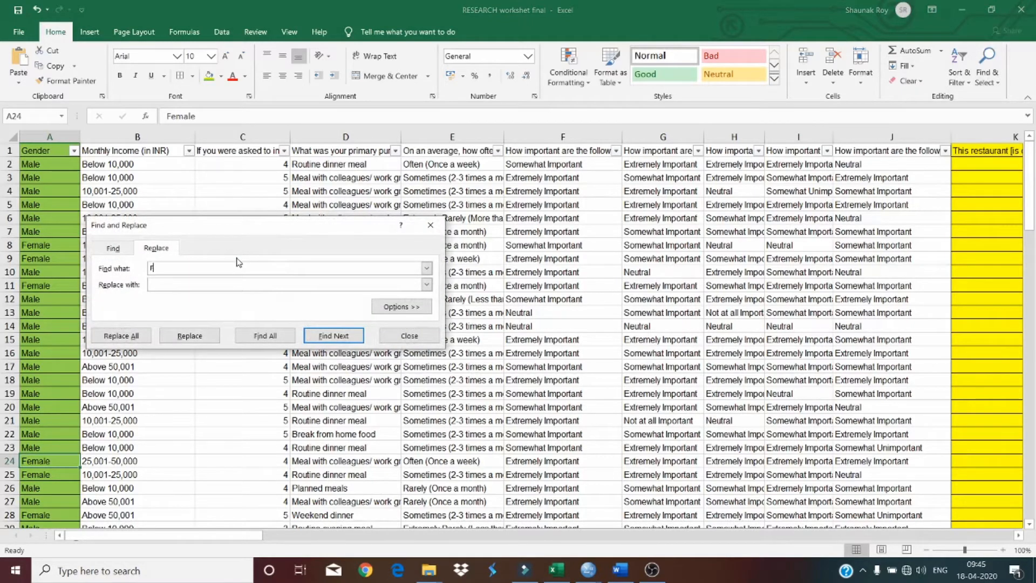
pyautogui.write('Female')
pyautogui.write('2')
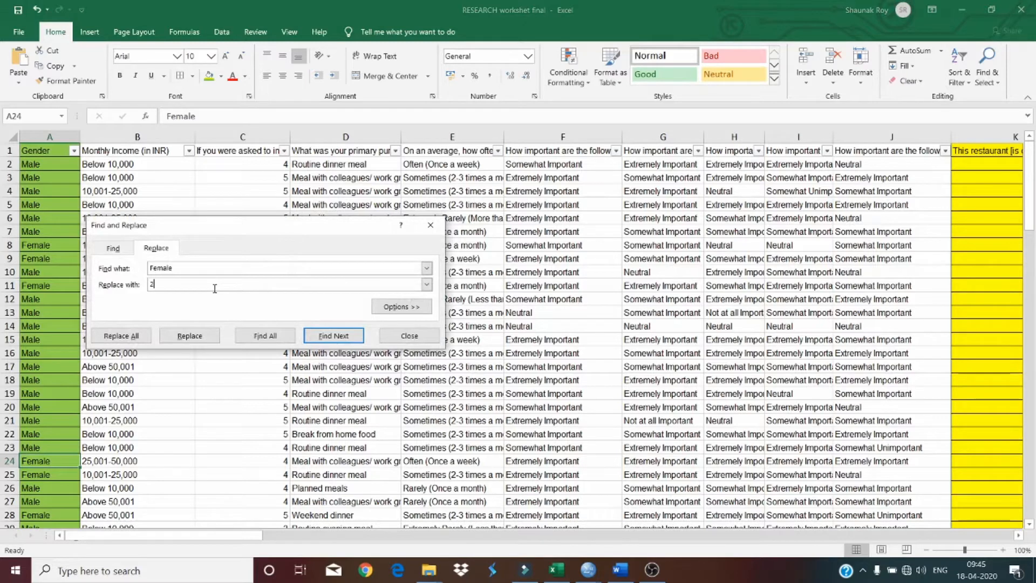
pyautogui.click(136, 336)
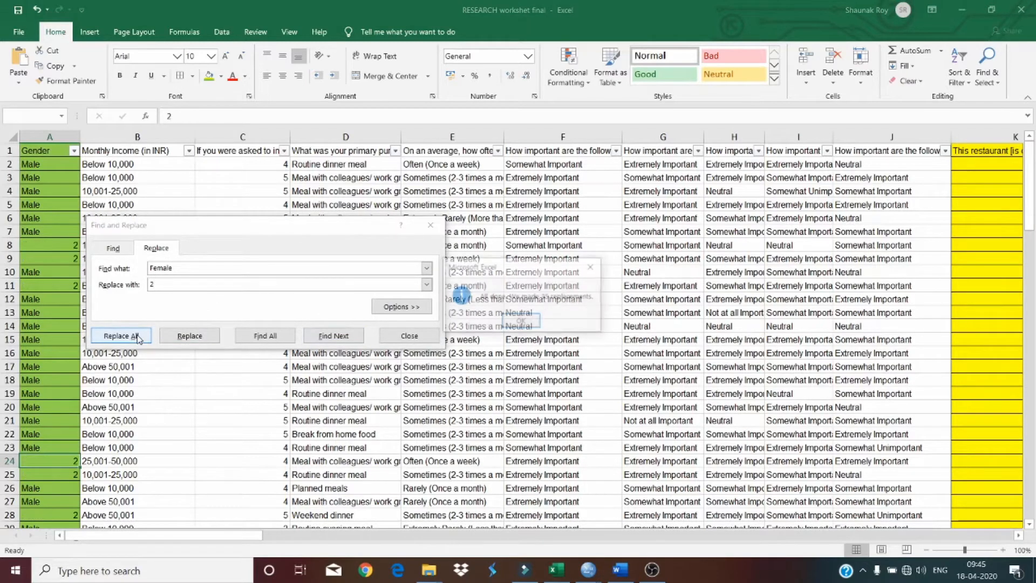
pyautogui.click(522, 322)
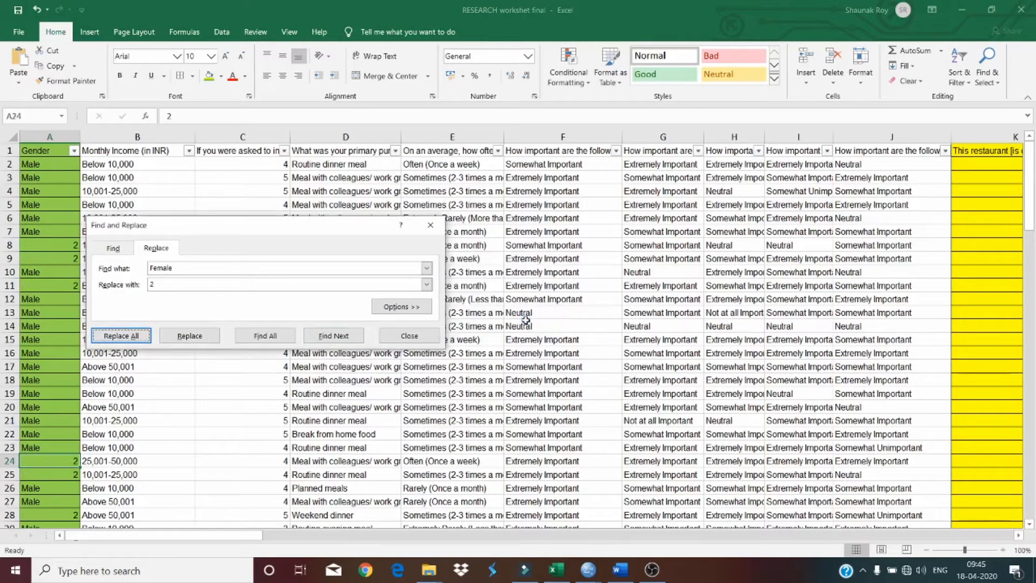
pyautogui.click(404, 335)
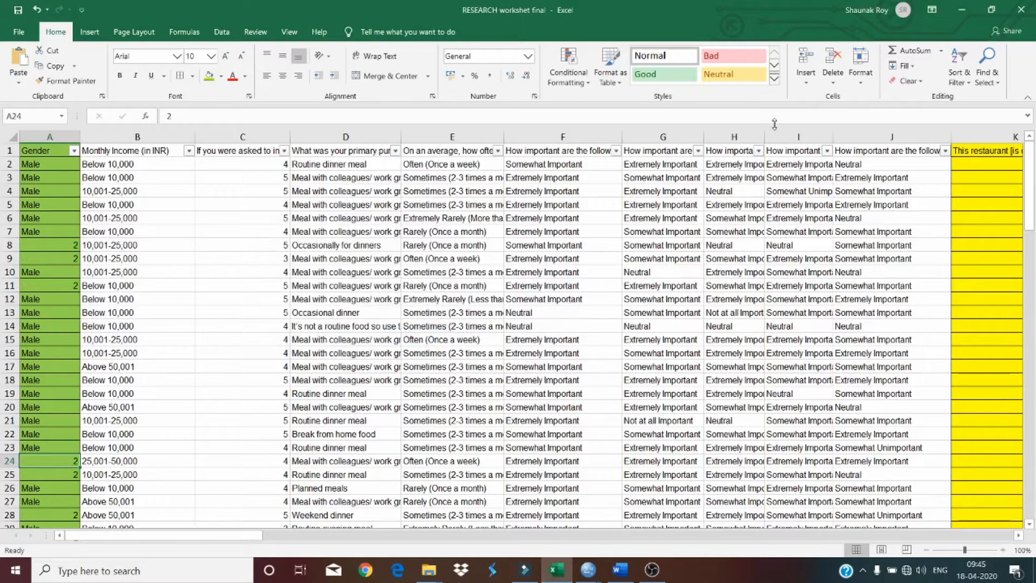
# Step: Replace every Male entry in the worksheet with the code 1
pyautogui.click(987, 68)
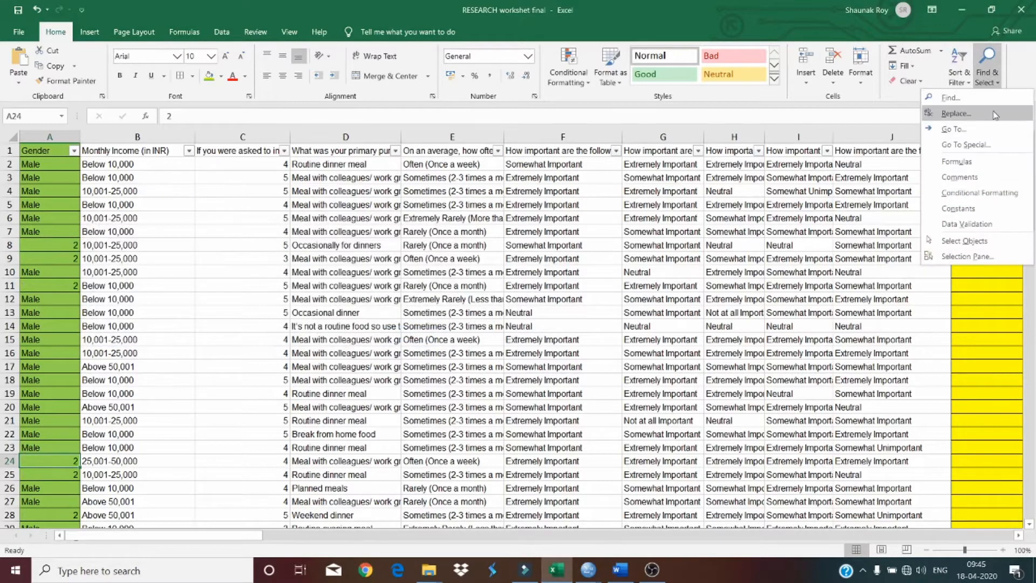
pyautogui.click(966, 114)
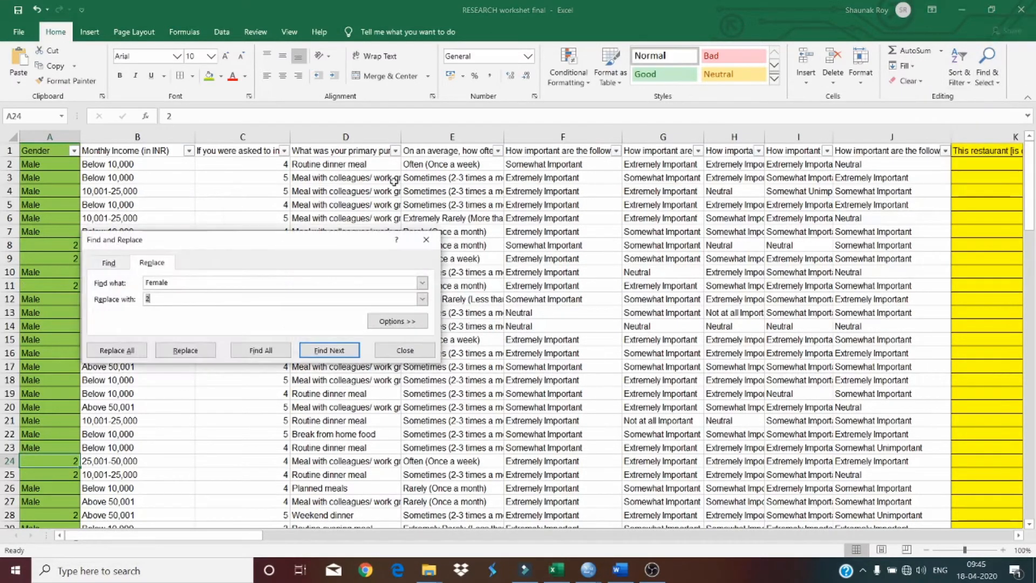
pyautogui.click(156, 283)
pyautogui.write('M')
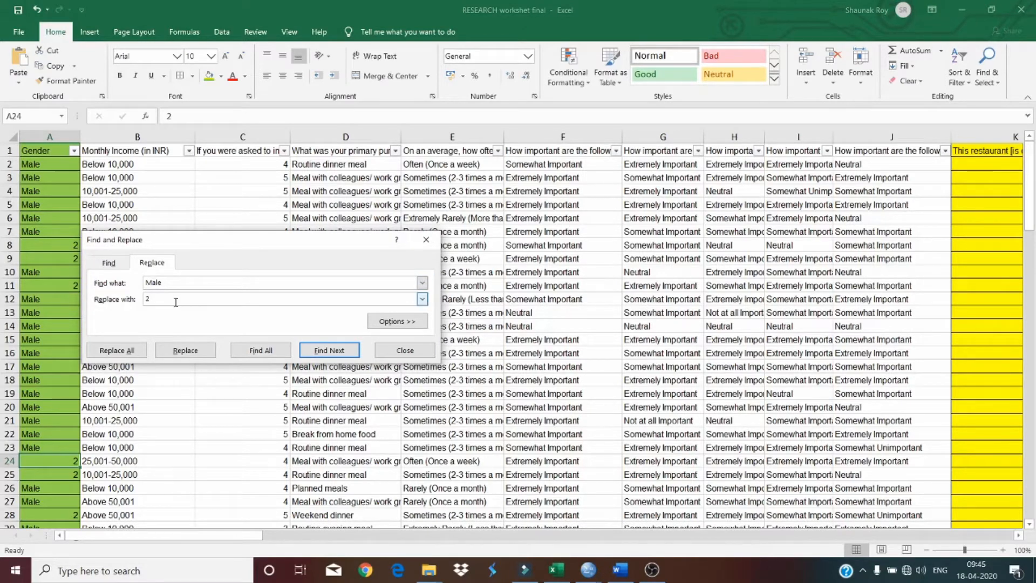
pyautogui.press('Tab')
pyautogui.write('1')
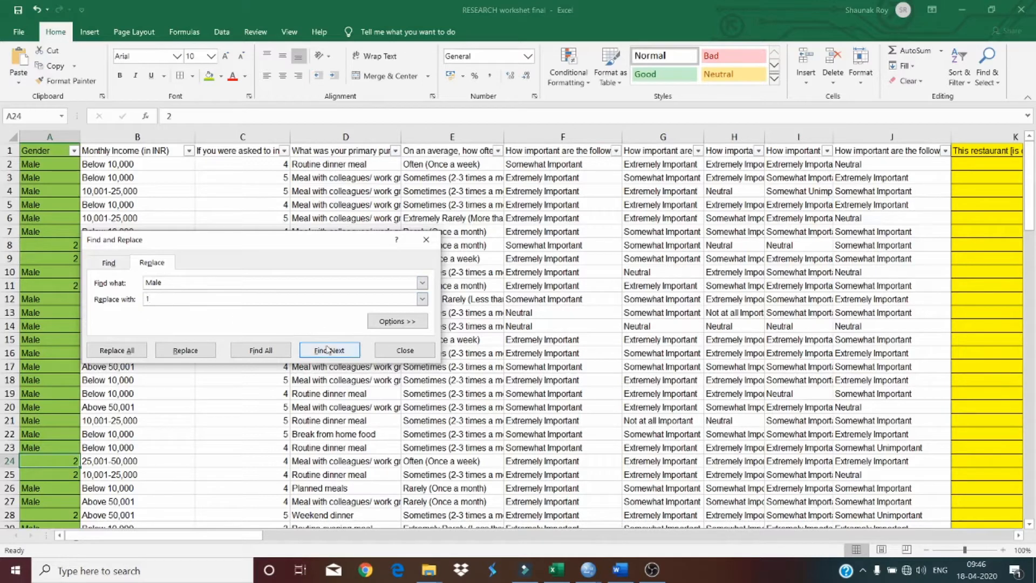
pyautogui.click(116, 350)
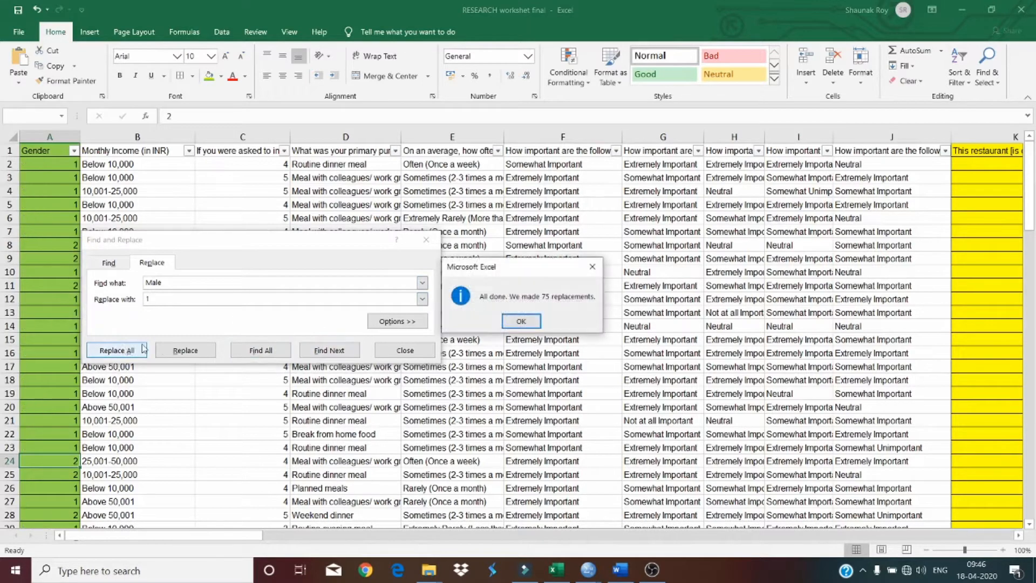
pyautogui.click(521, 321)
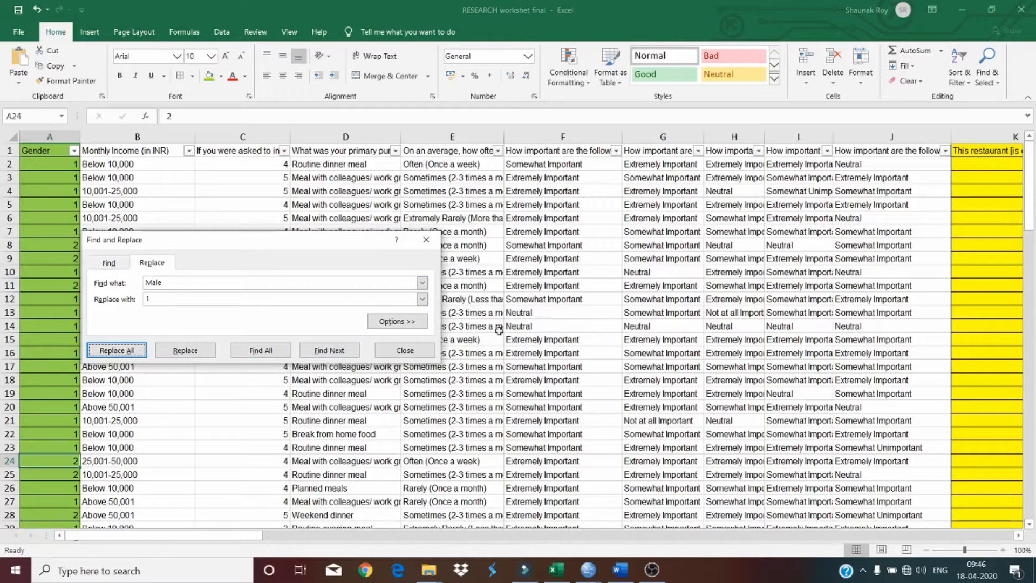
pyautogui.click(400, 349)
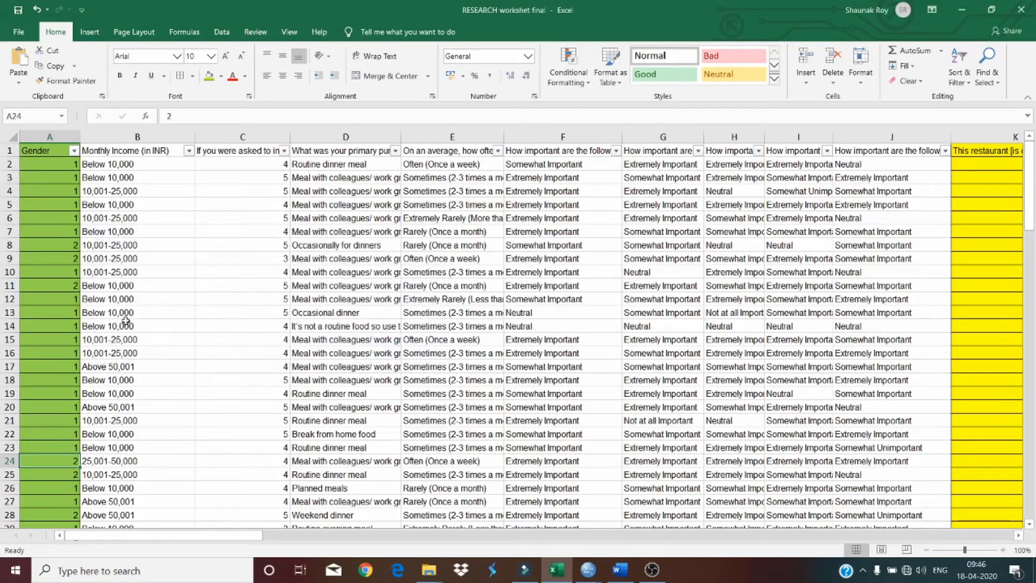
# Step: Copy the coded Gender values in A2:A111 of the Excel worksheet and paste them into the Gender column in SPSS
pyautogui.moveTo(70, 161); pyautogui.dragTo(47, 488)
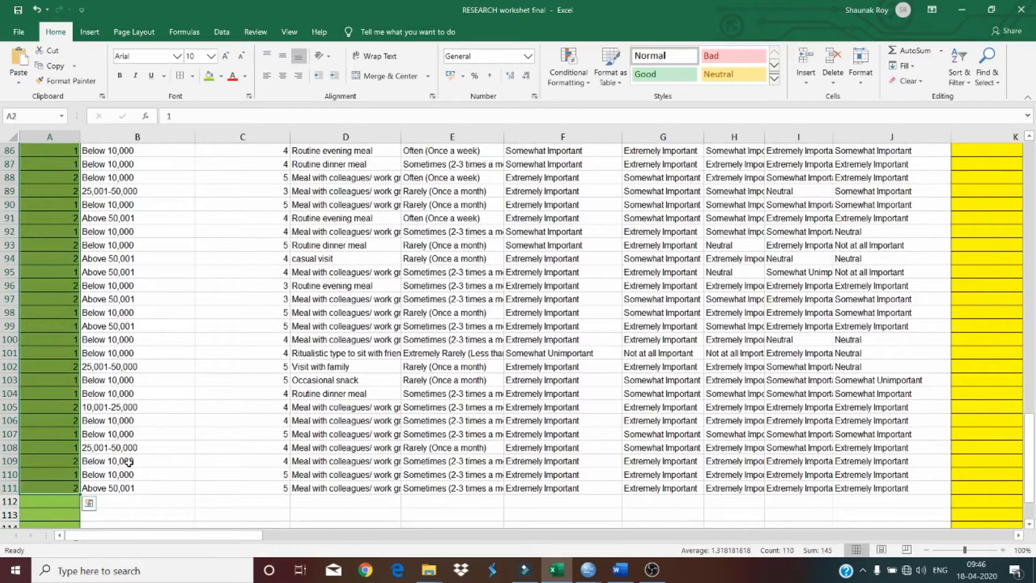
pyautogui.hotkey('ctrl', 'c')
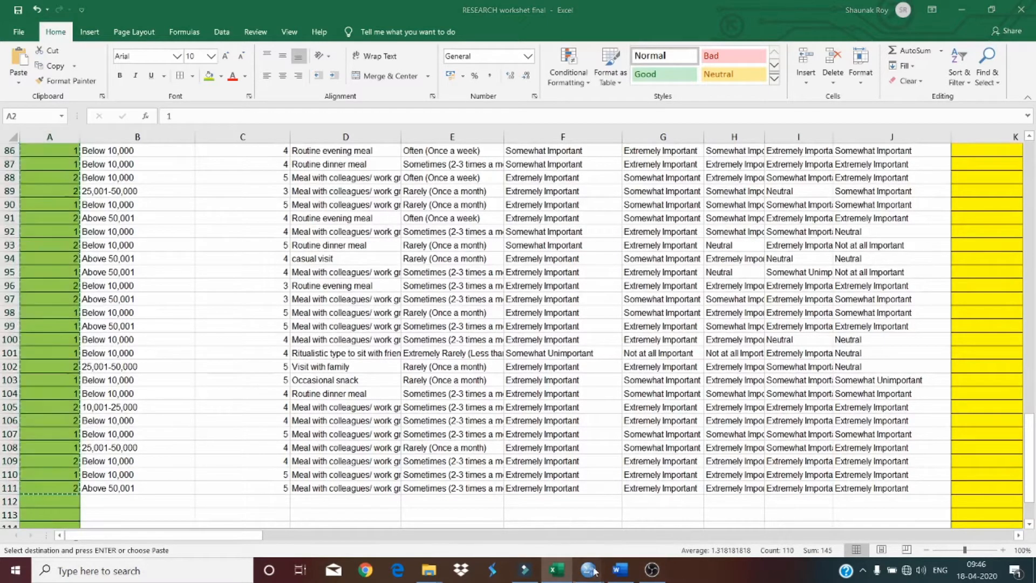
pyautogui.moveTo(588, 569)
pyautogui.click(660, 510)
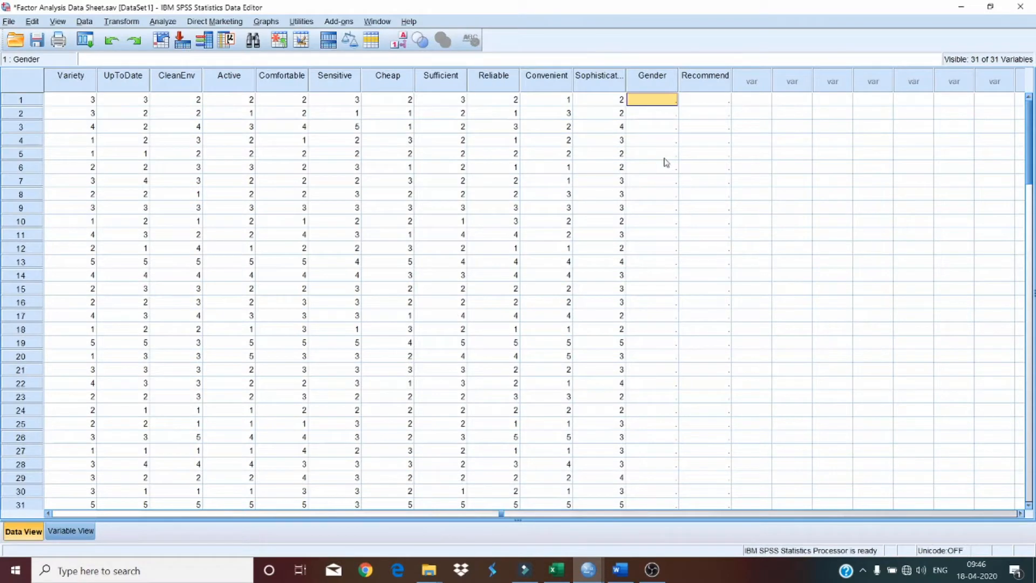
pyautogui.hotkey('ctrl', 'v')
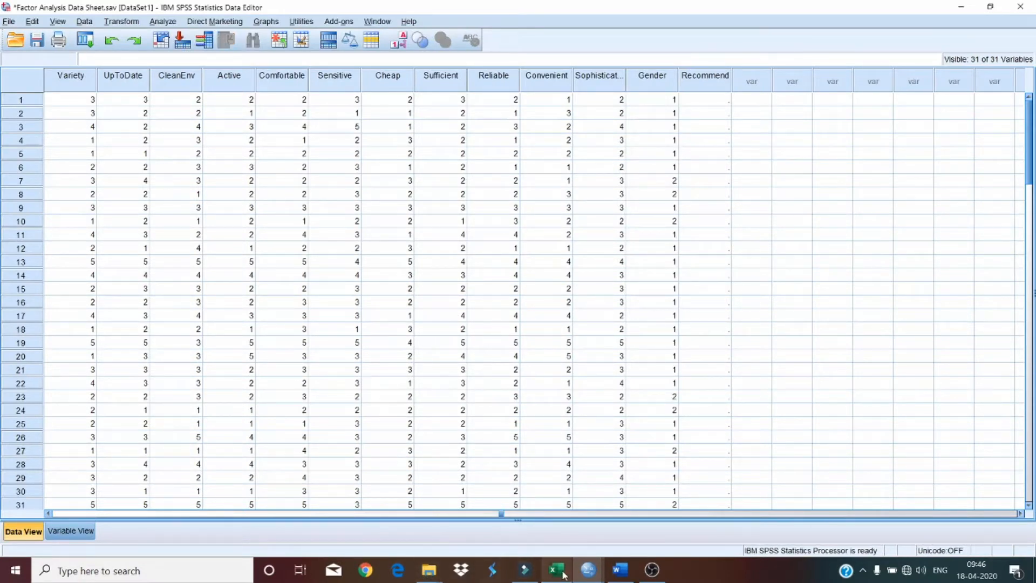
# Step: Copy the restaurant recommendation ratings in AQ2:AQ111 of the Excel worksheet and paste them into the Recommend column in SPSS
pyautogui.moveTo(563, 574)
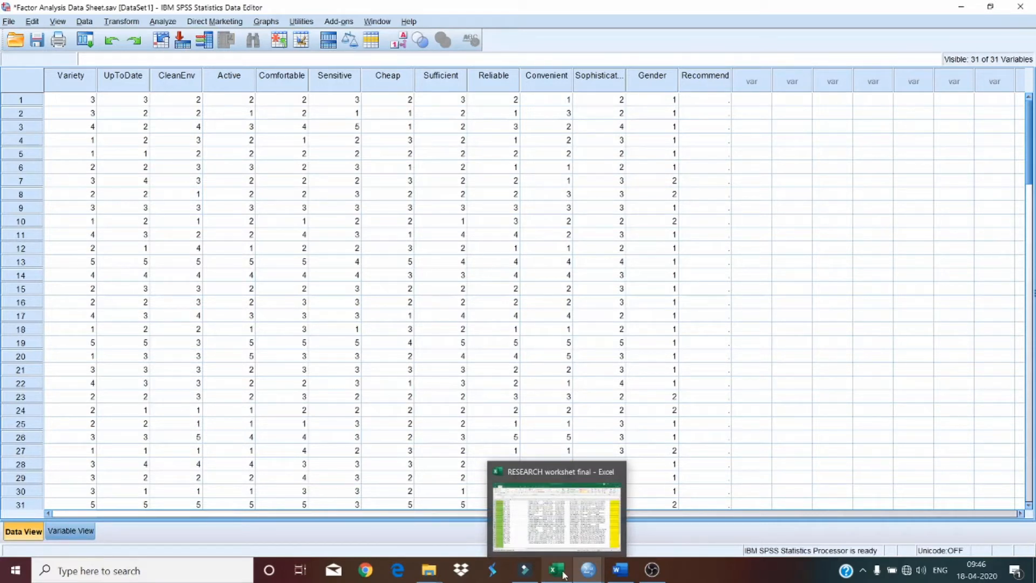
pyautogui.click(563, 574)
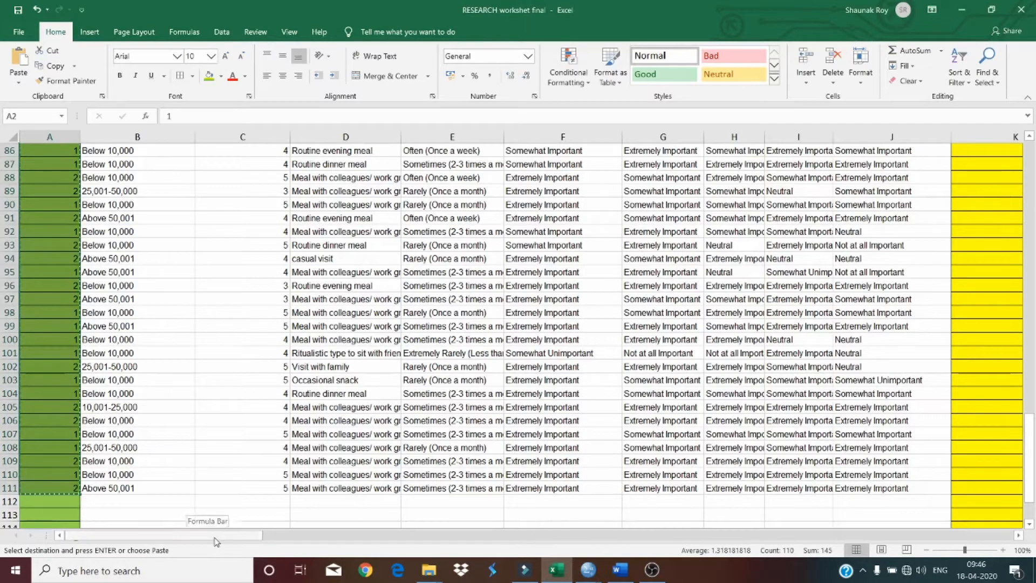
pyautogui.moveTo(214, 538); pyautogui.dragTo(1034, 489)
pyautogui.moveTo(916, 486); pyautogui.dragTo(903, 170)
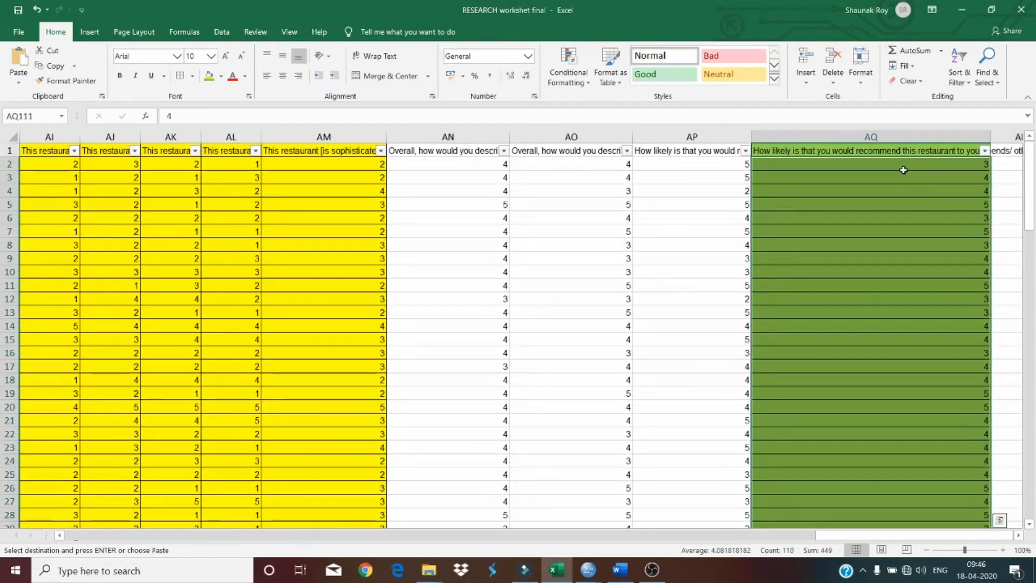
pyautogui.hotkey('ctrl', 'c')
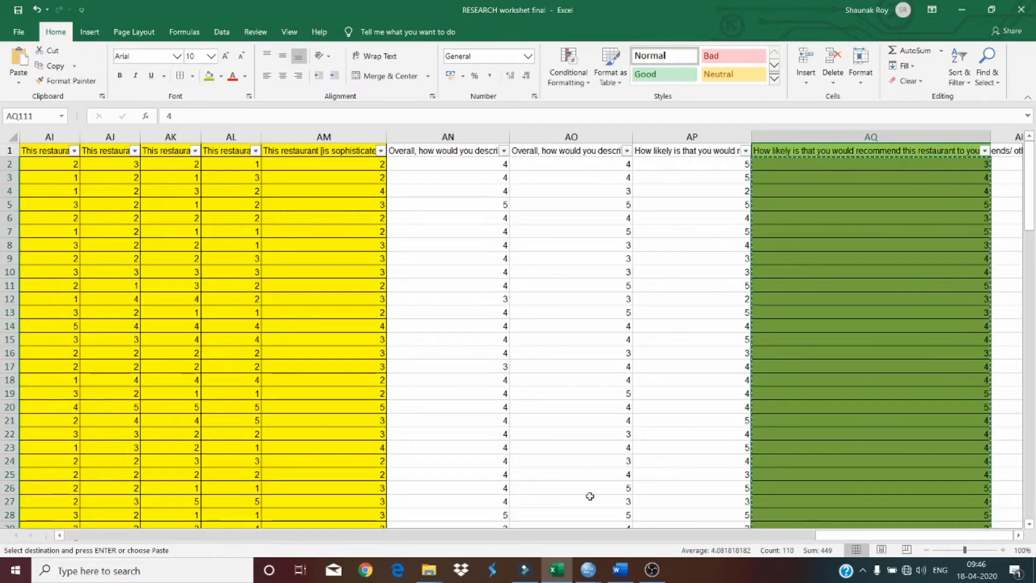
pyautogui.click(589, 569)
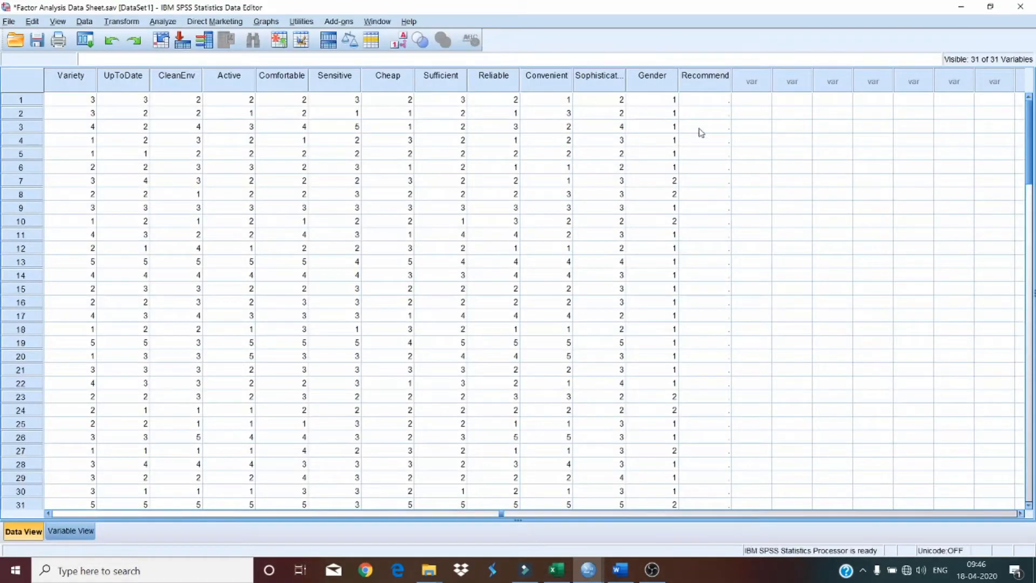
pyautogui.click(713, 103)
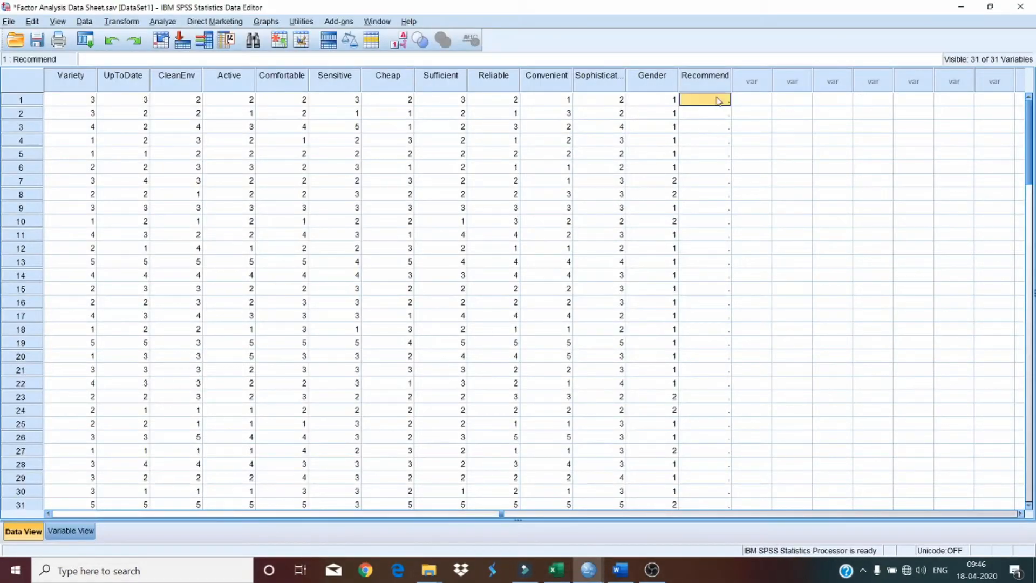
pyautogui.hotkey('ctrl', 'v')
# Step: Check the pasted Gender and Recommend values down to the last case
pyautogui.scroll(-20, 778, 200)
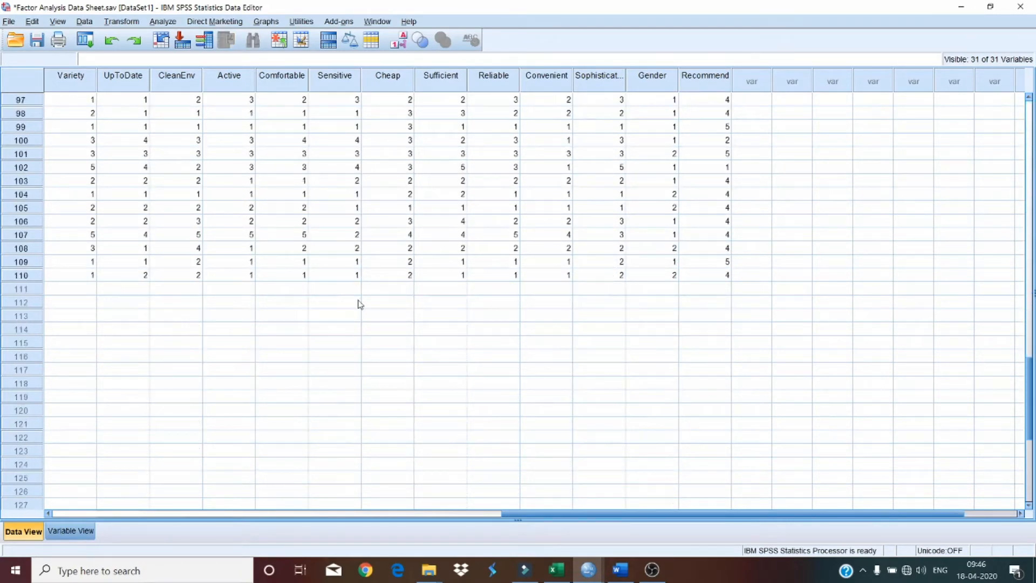
pyautogui.click(655, 86)
pyautogui.click(721, 74)
pyautogui.scroll(-6, 731, 165)
pyautogui.scroll(6, 732, 184)
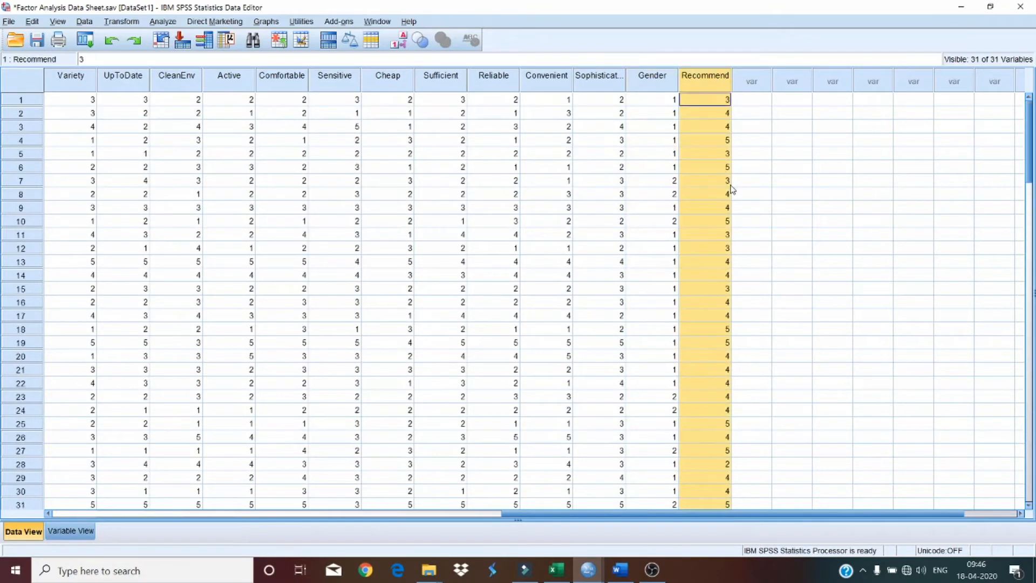
pyautogui.click(745, 183)
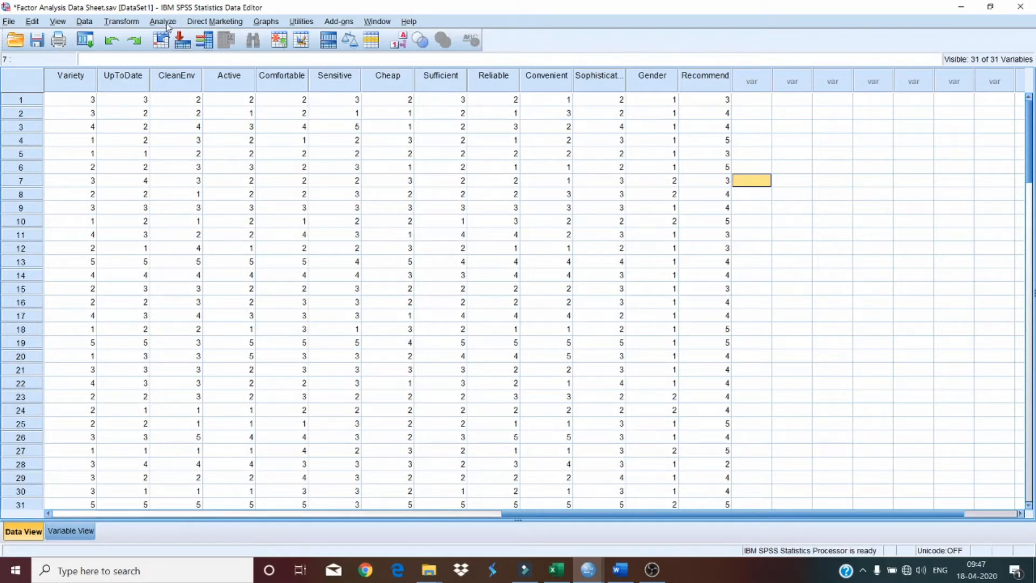
pyautogui.click(753, 264)
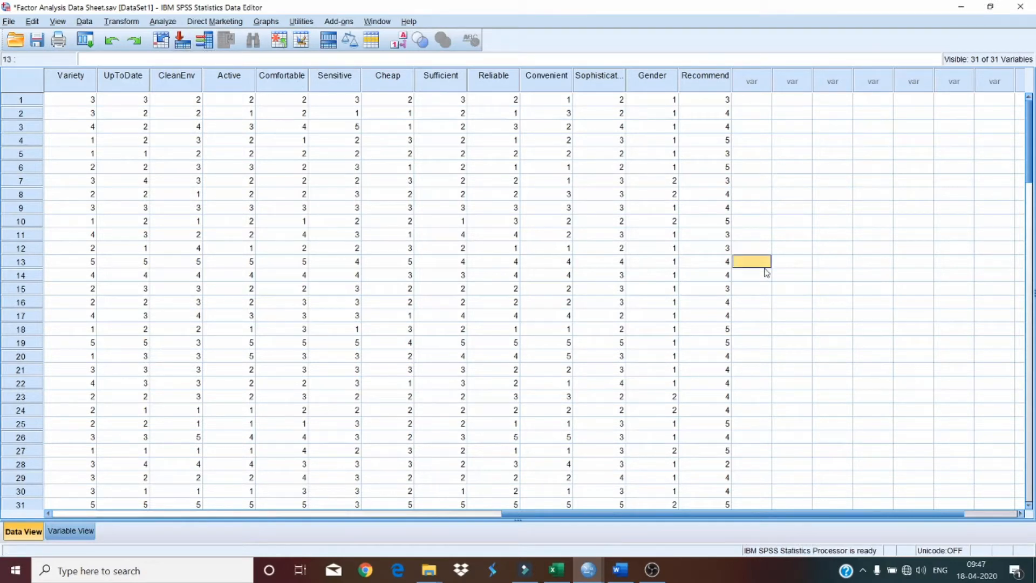
# Step: Set up a Crosstabs analysis with Gender of Respondents as the row variable and Likelihood of Recommendation as the column variable
pyautogui.click(161, 22)
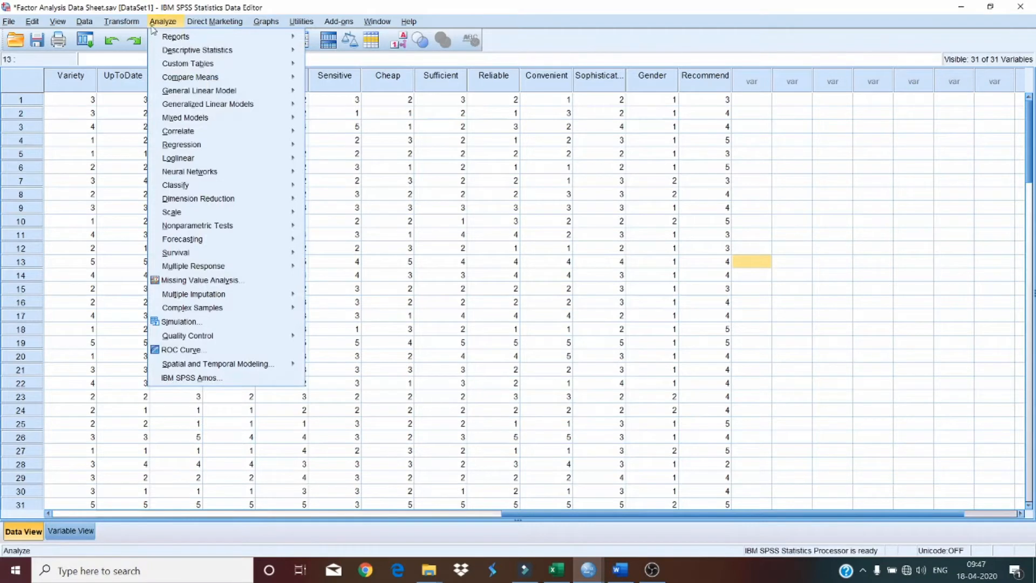
pyautogui.moveTo(218, 52)
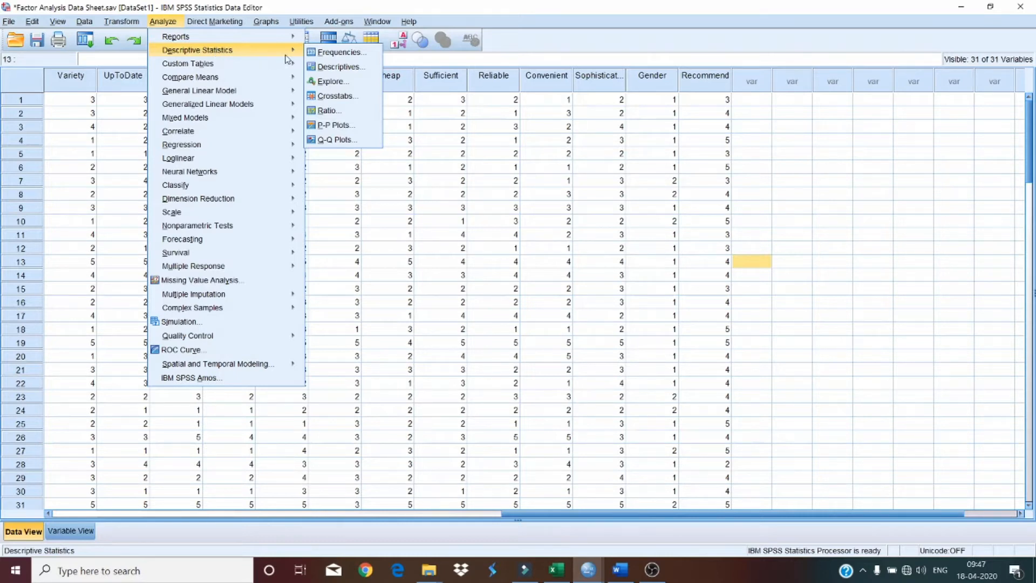
pyautogui.click(343, 97)
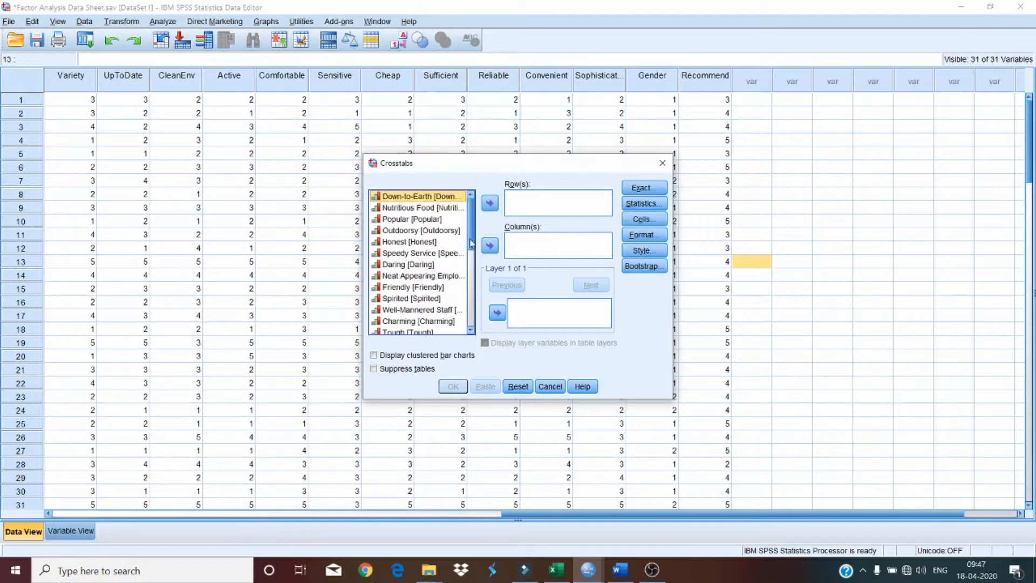
pyautogui.moveTo(471, 244); pyautogui.dragTo(472, 340)
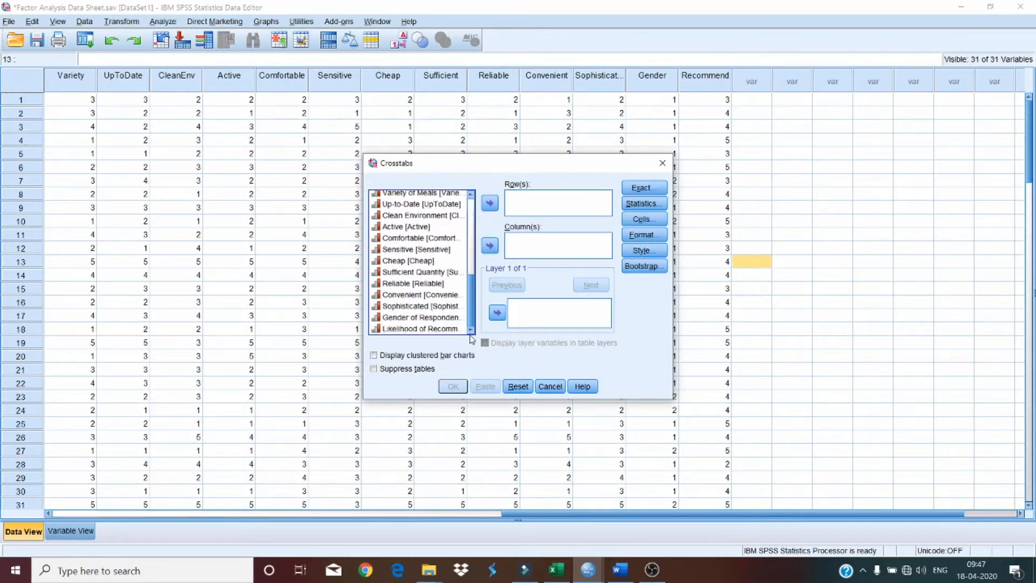
pyautogui.click(411, 322)
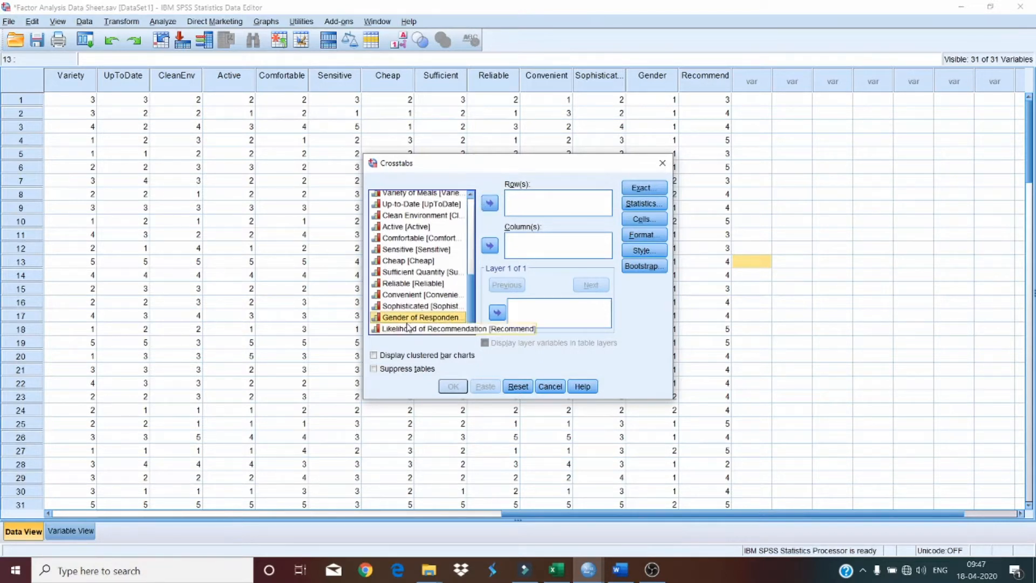
pyautogui.click(489, 204)
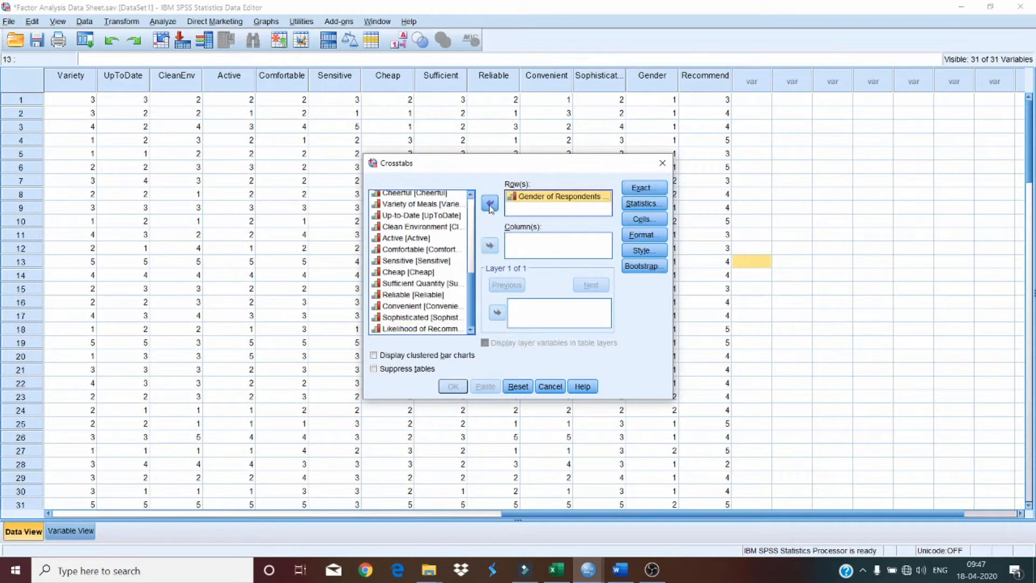
pyautogui.click(406, 331)
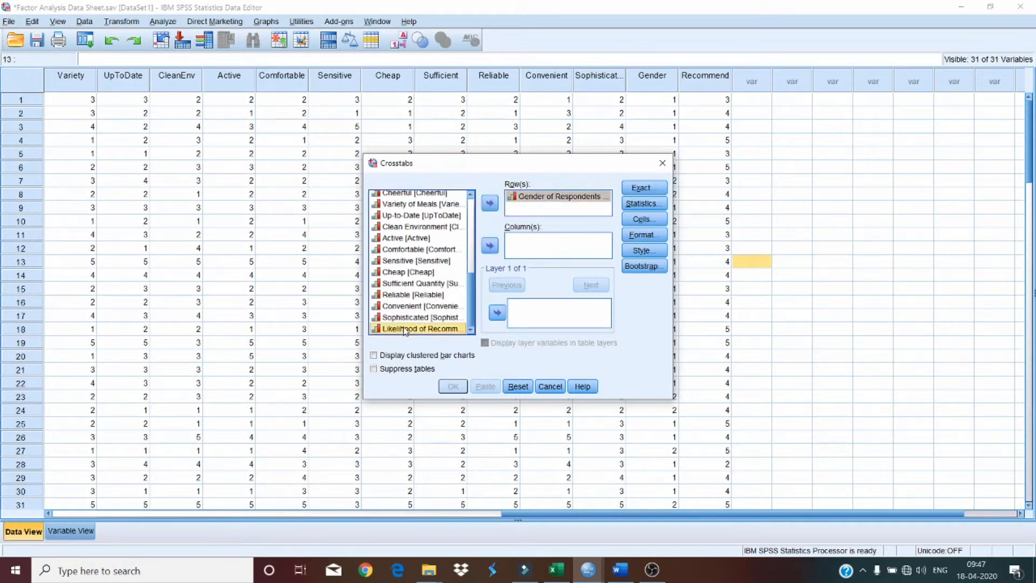
pyautogui.click(490, 247)
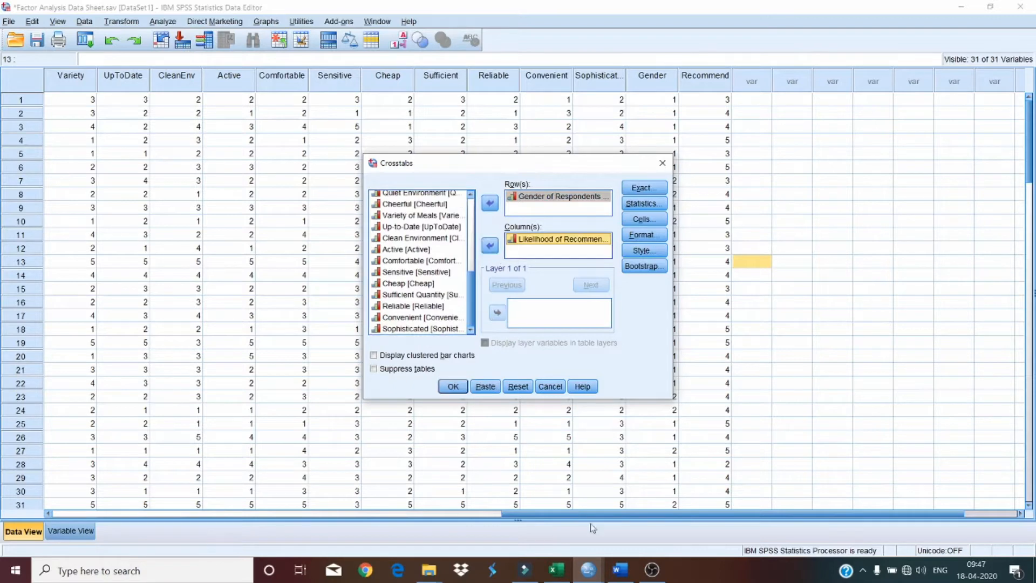
# Step: Switch to the Word document to examine the planned table's likelihood columns and Male and Female rows, and return to SPSS
pyautogui.click(620, 569)
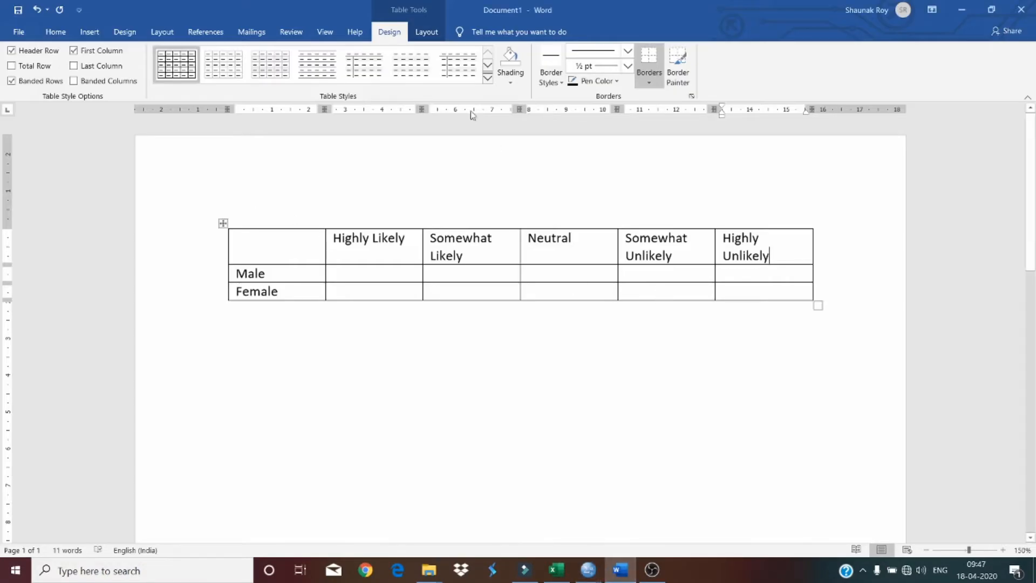
pyautogui.moveTo(367, 254); pyautogui.dragTo(739, 264)
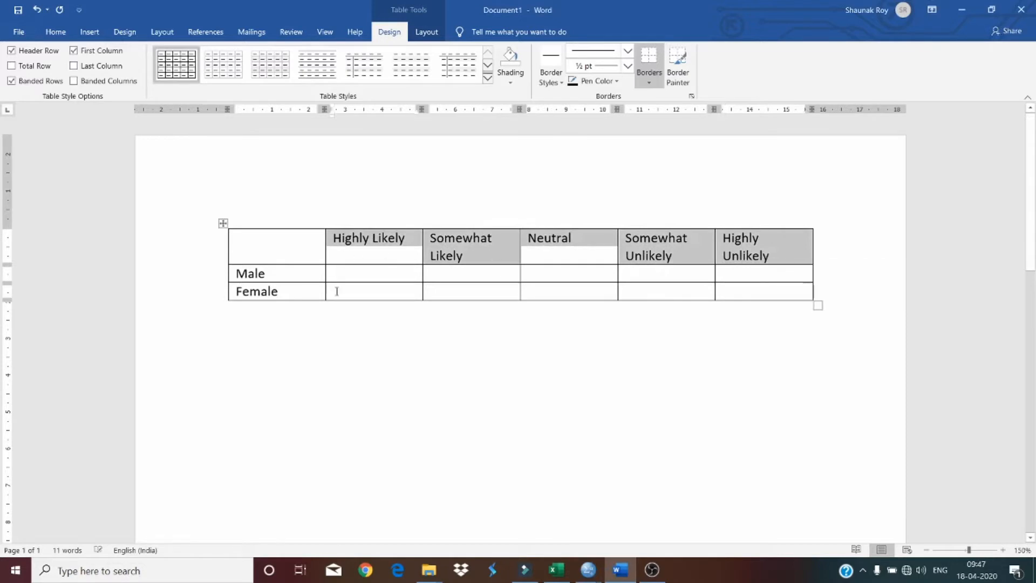
pyautogui.moveTo(265, 273); pyautogui.dragTo(564, 274)
pyautogui.moveTo(280, 291); pyautogui.dragTo(467, 292)
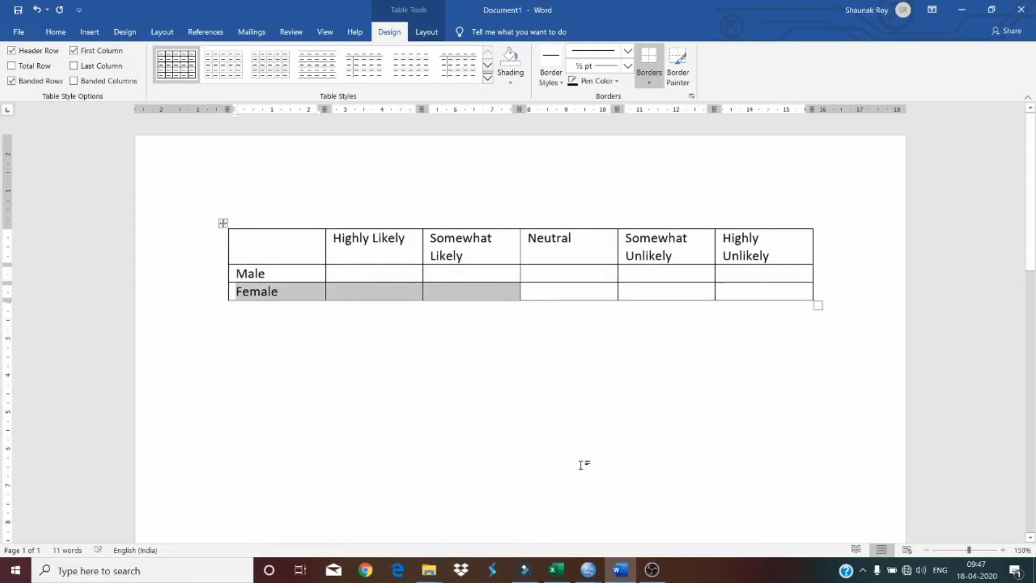
pyautogui.click(614, 571)
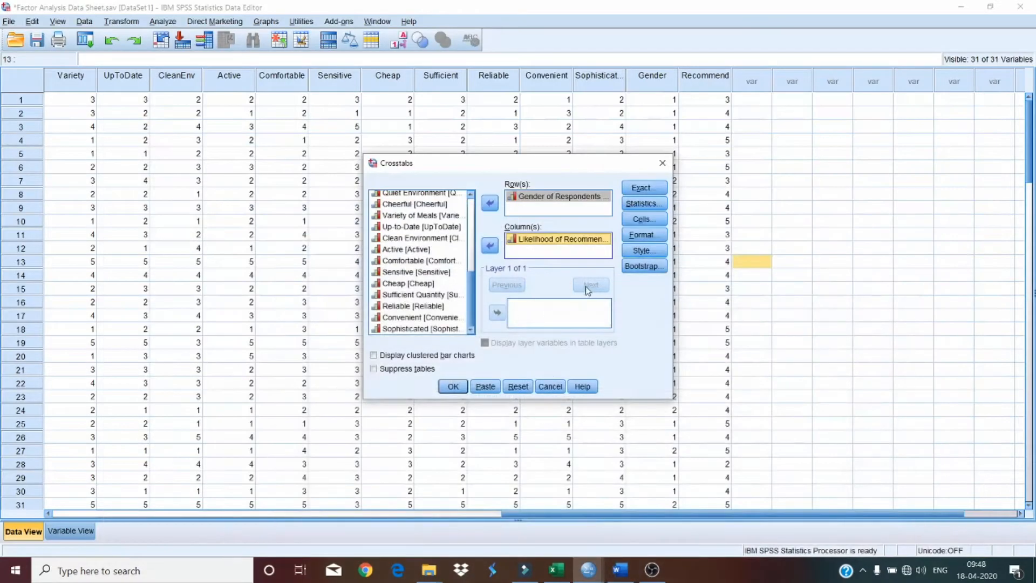
# Step: Dismiss the Exact Tests options unchanged and add the Chi-square statistic to the crosstab
pyautogui.click(645, 188)
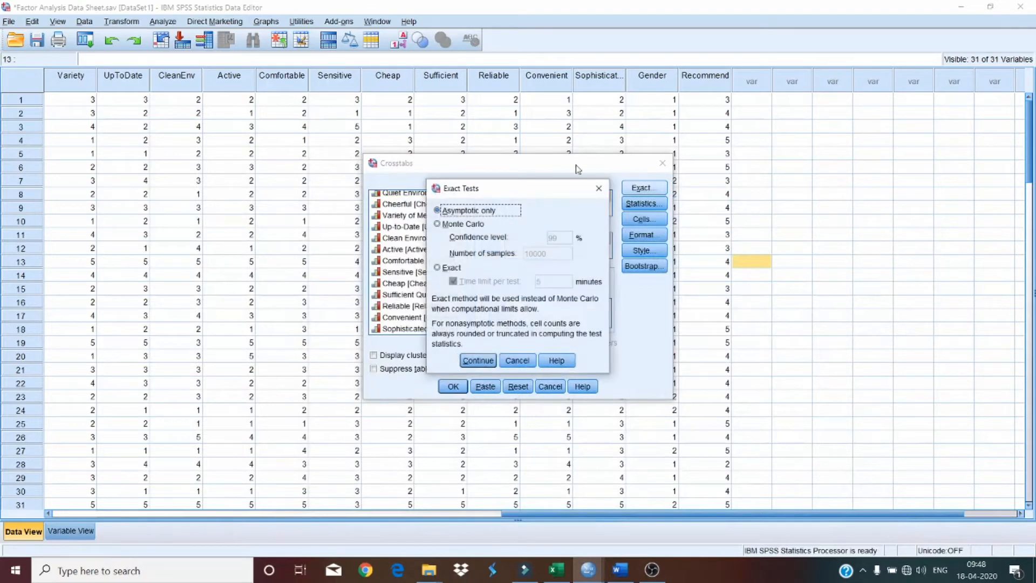
pyautogui.click(599, 190)
pyautogui.click(661, 204)
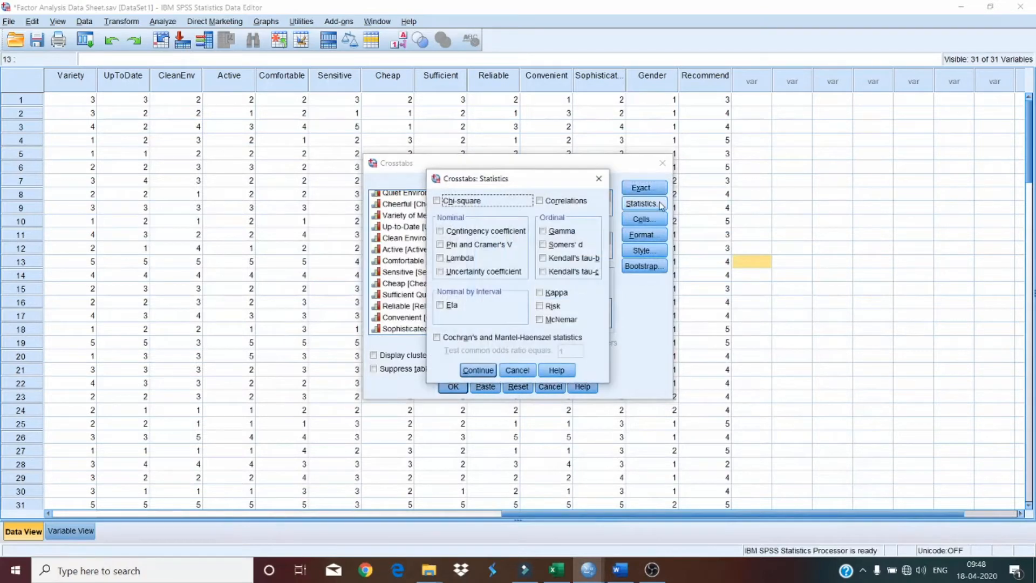
pyautogui.click(479, 199)
pyautogui.click(478, 370)
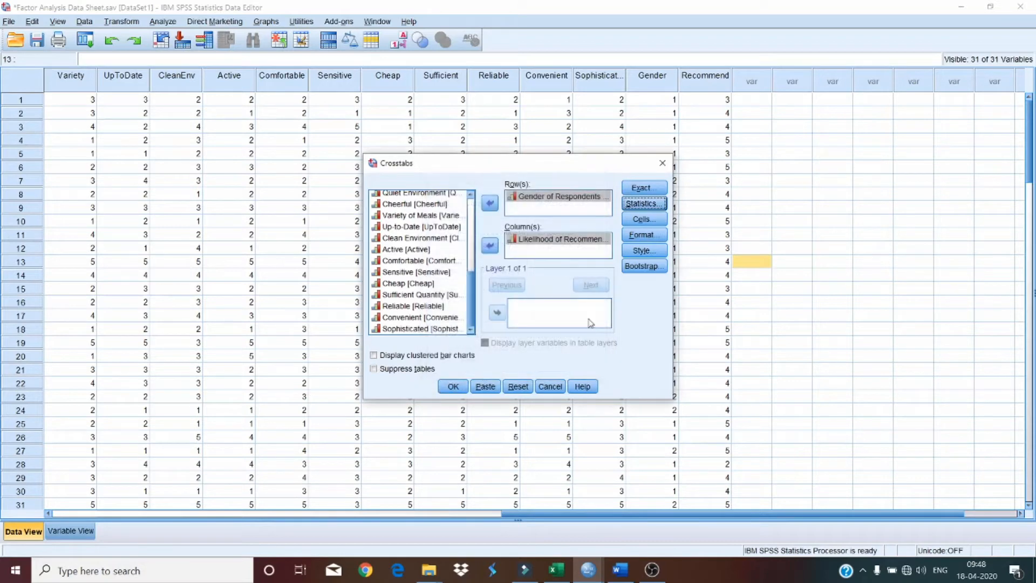
# Step: Review the crosstab's cell display, format and style options without changing them, and recheck the Chi-square selection
pyautogui.click(647, 229)
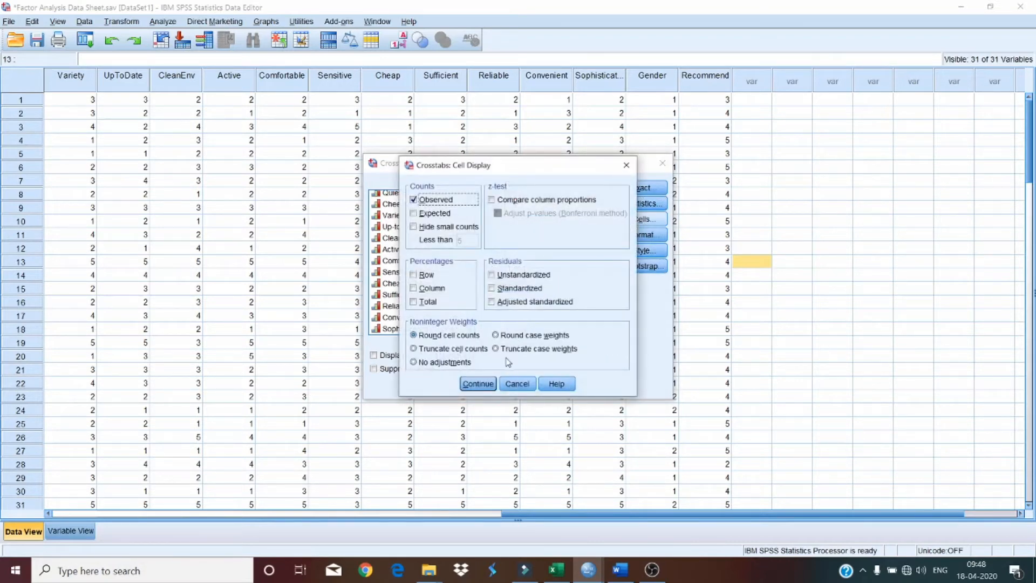
pyautogui.click(488, 384)
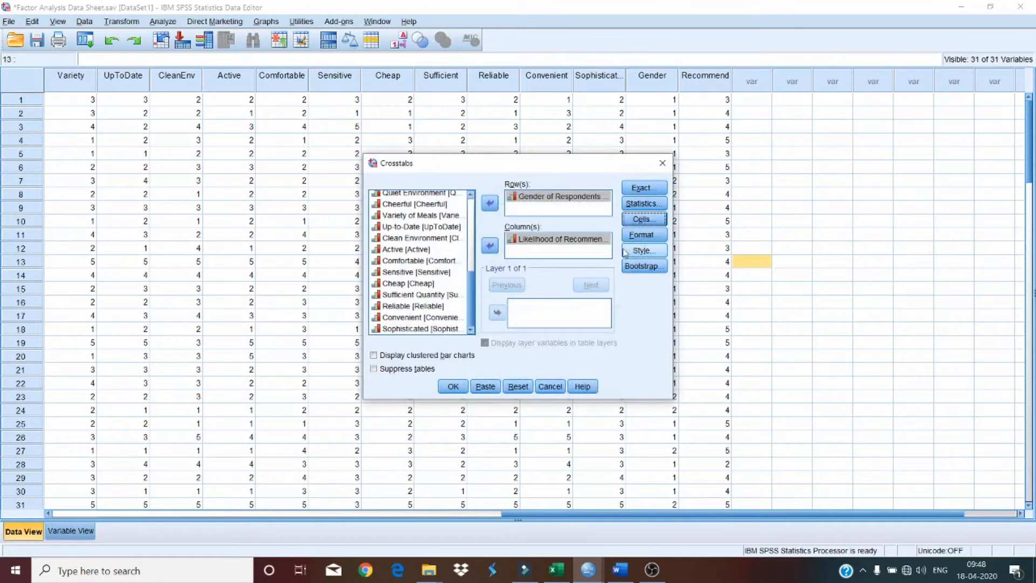
pyautogui.click(641, 235)
pyautogui.click(517, 309)
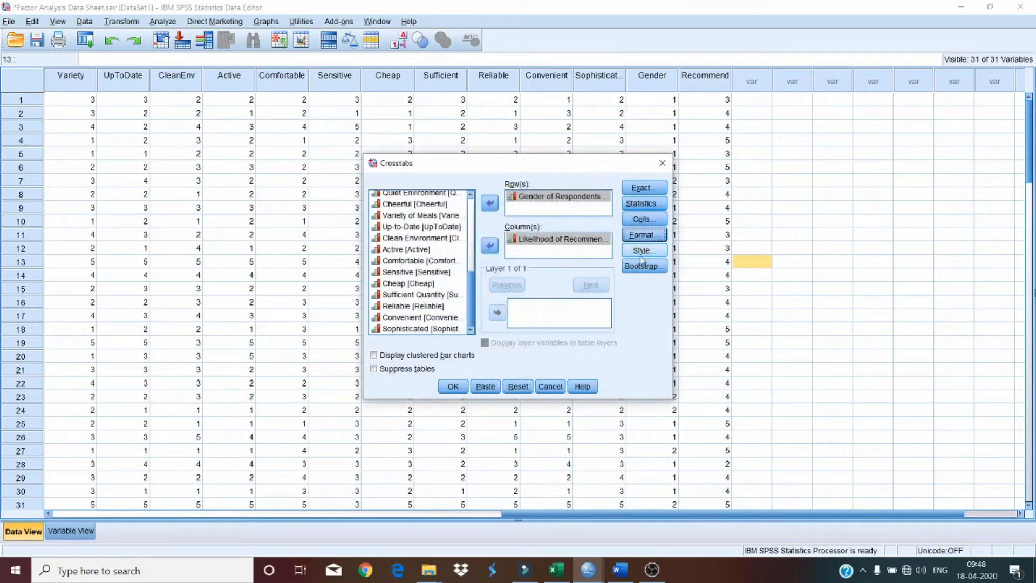
pyautogui.click(645, 251)
pyautogui.click(518, 381)
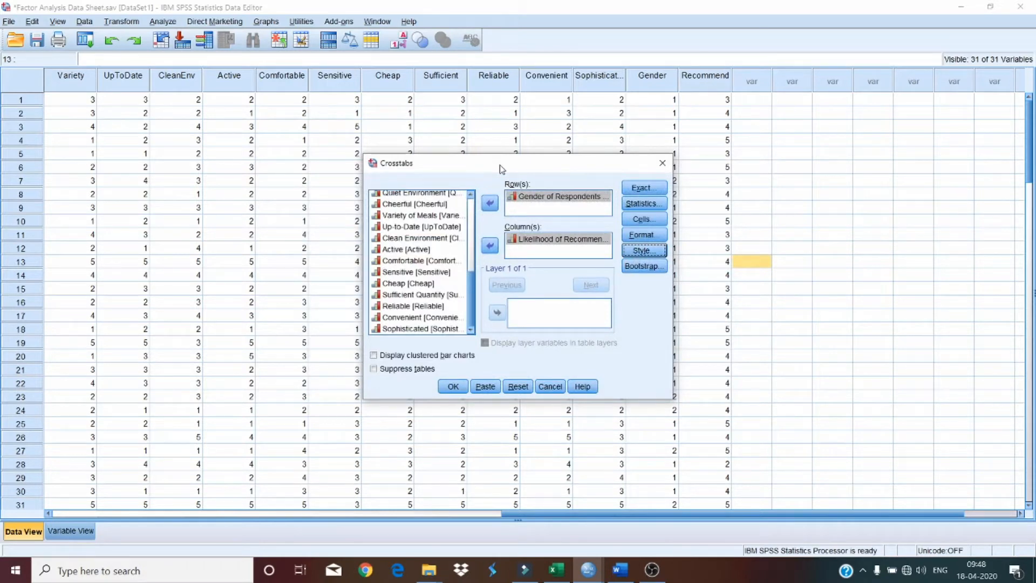
pyautogui.click(642, 204)
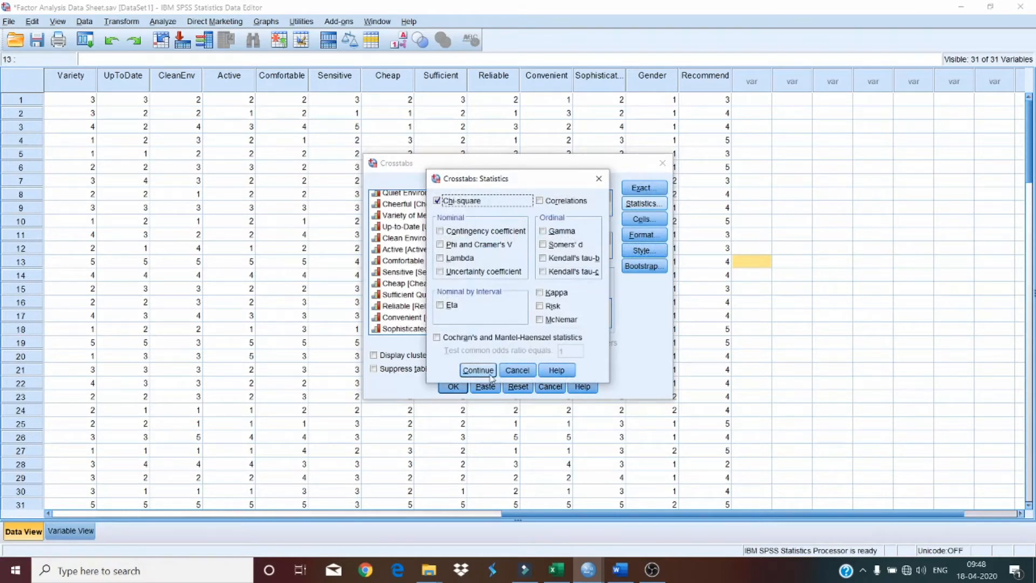
pyautogui.click(479, 370)
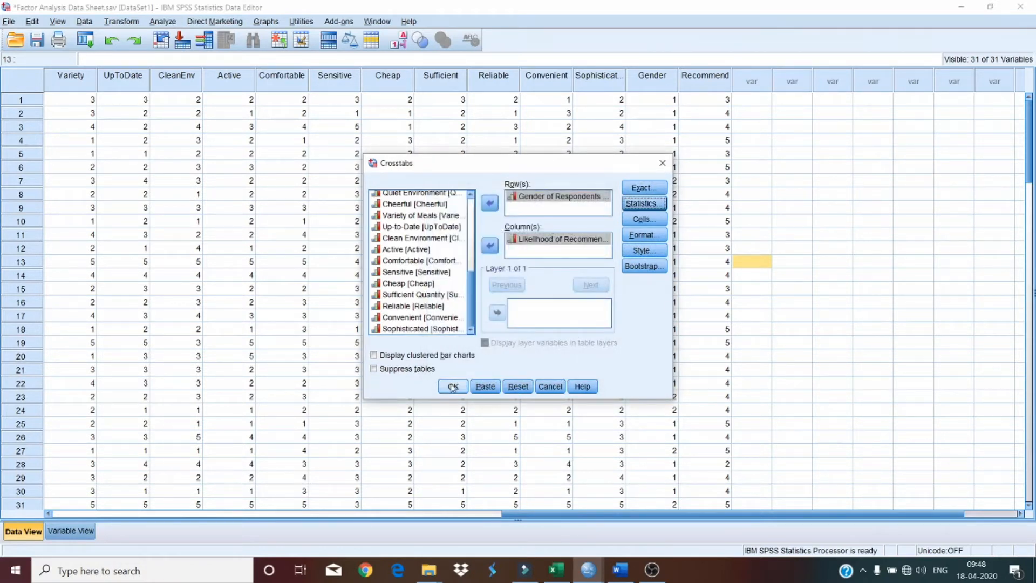
# Step: Run the Crosstabs analysis and maximize the output viewer window
pyautogui.click(452, 387)
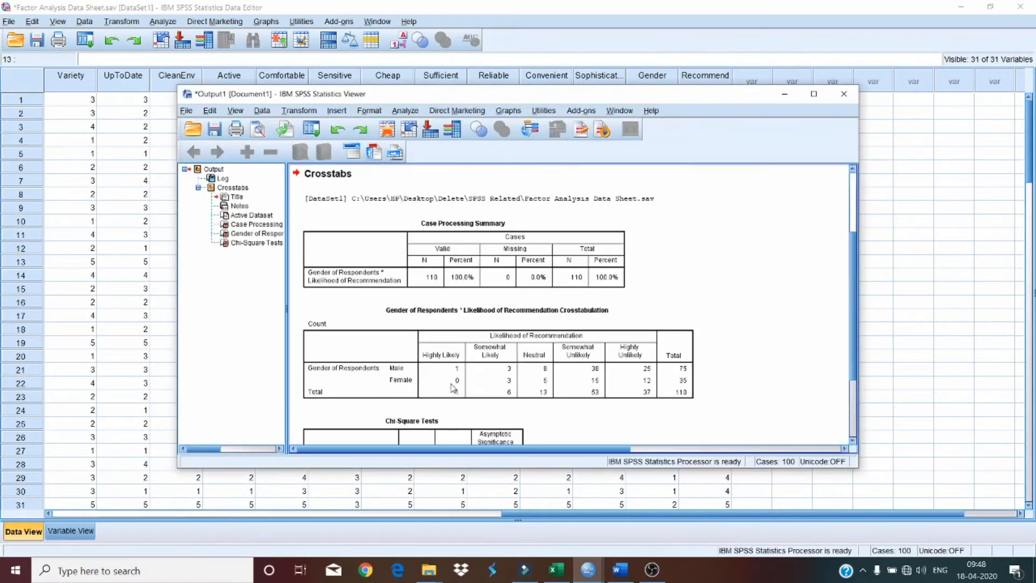
pyautogui.click(814, 94)
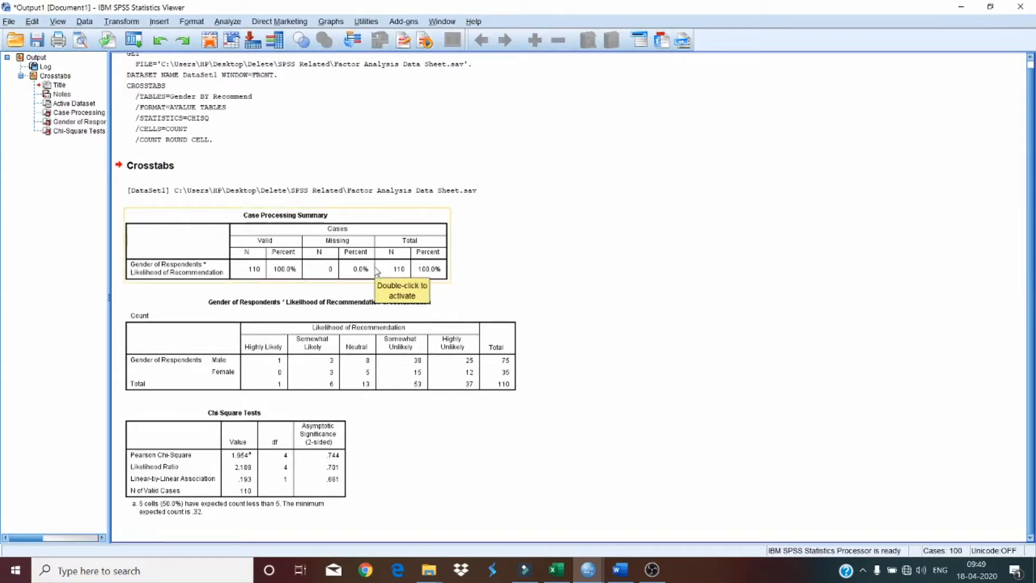
# Step: Try copying the Case Processing Summary table into the Word document below the planned table, undo the paste, and return to the SPSS output
pyautogui.click(251, 246)
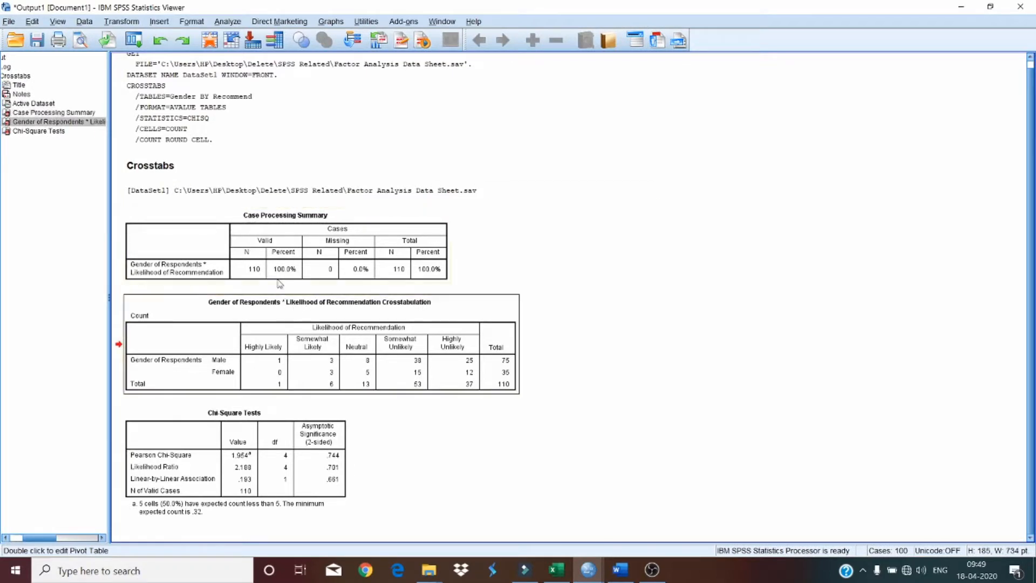
pyautogui.rightClick(257, 254)
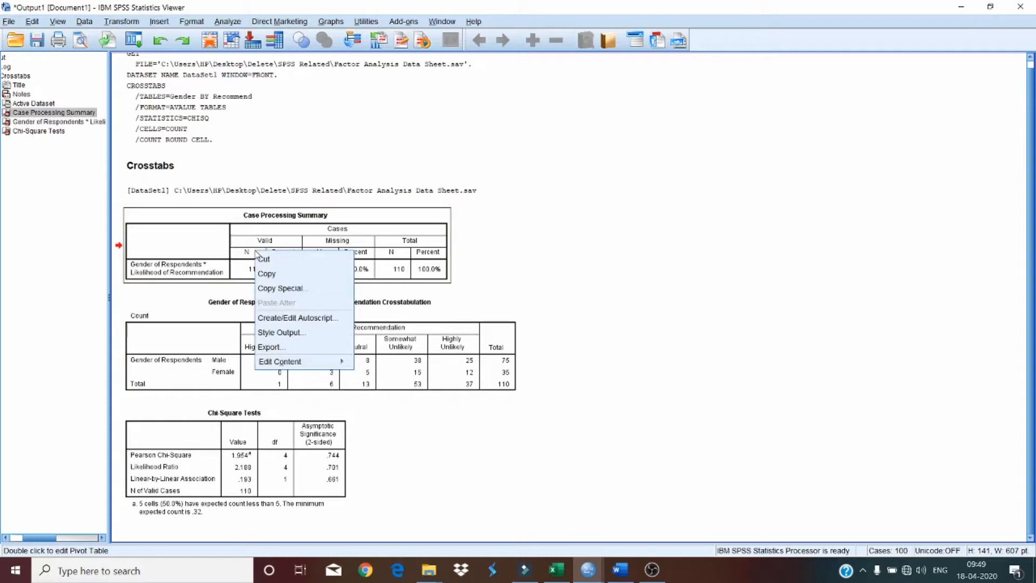
pyautogui.click(276, 271)
pyautogui.click(620, 570)
pyautogui.click(301, 403)
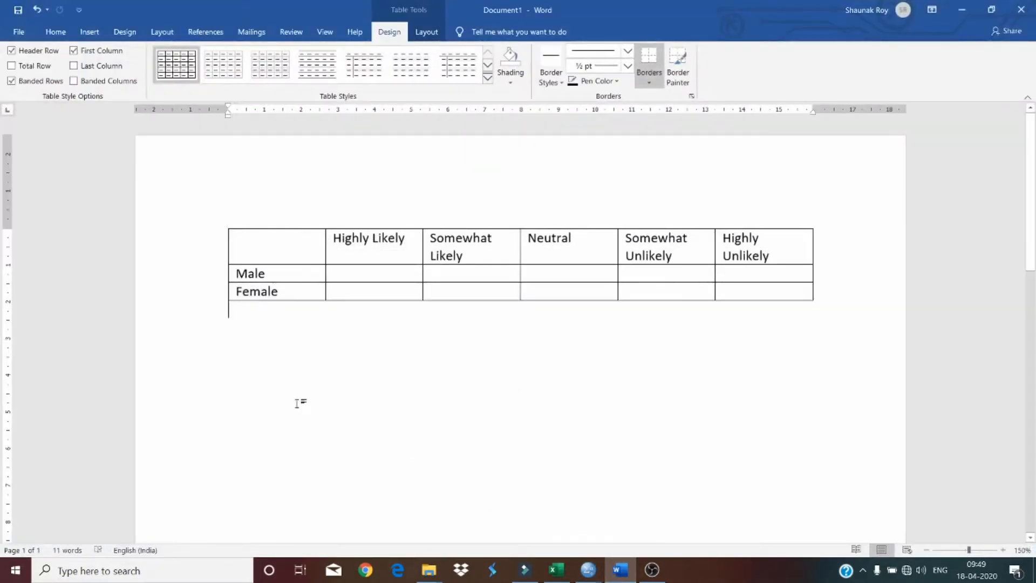
pyautogui.hotkey('ctrl', 'v')
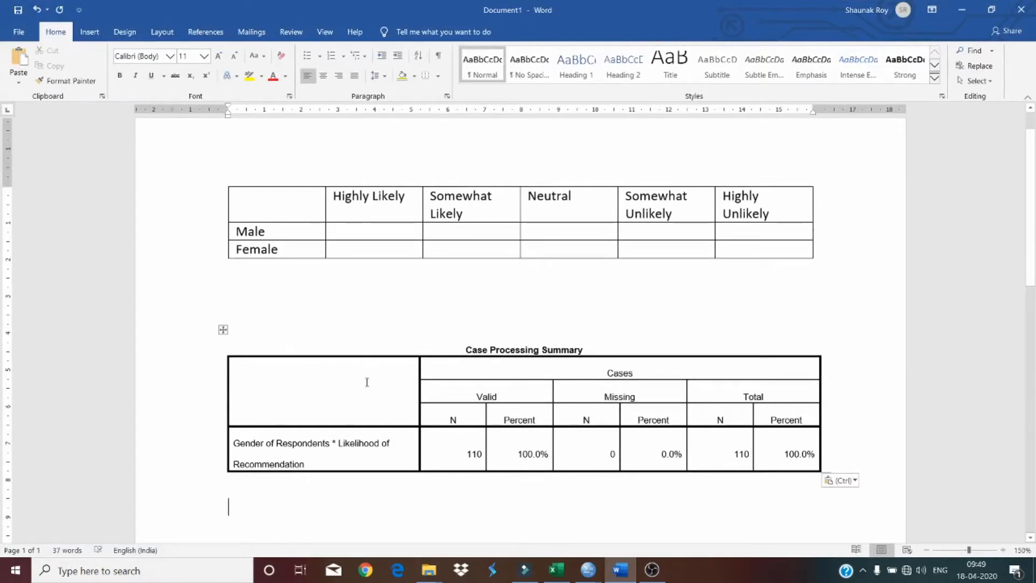
pyautogui.hotkey('ctrl', 'z')
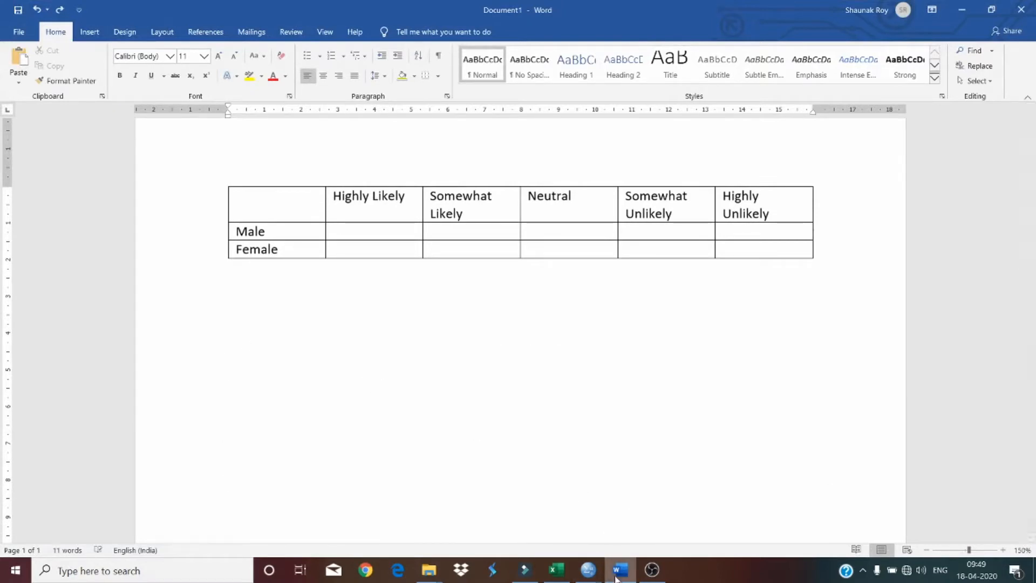
pyautogui.click(620, 570)
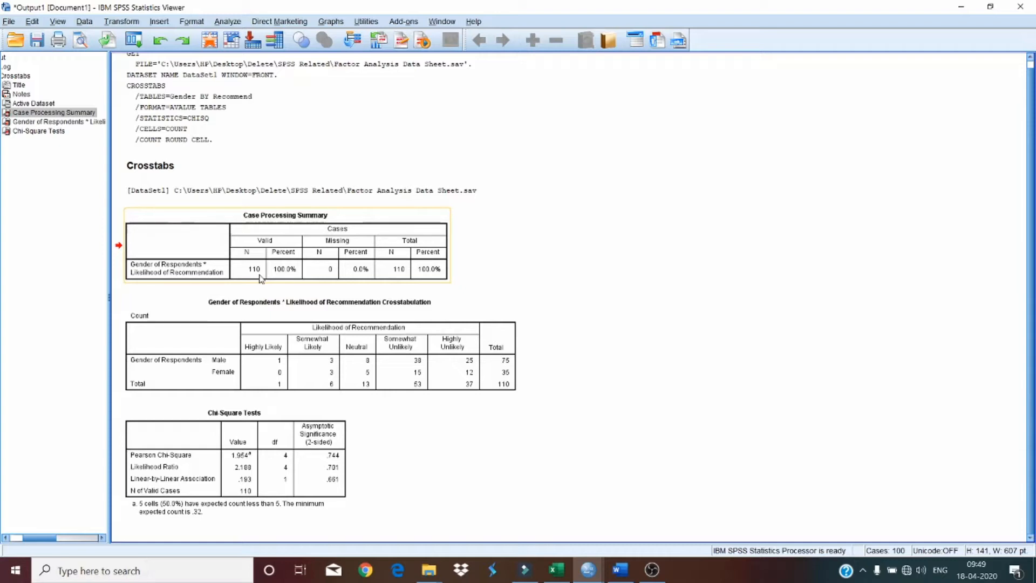
# Step: Copy the Gender of Respondents * Likelihood of Recommendation crosstabulation into the Word document below the planned table, pasted in the document's own text style
pyautogui.click(251, 378)
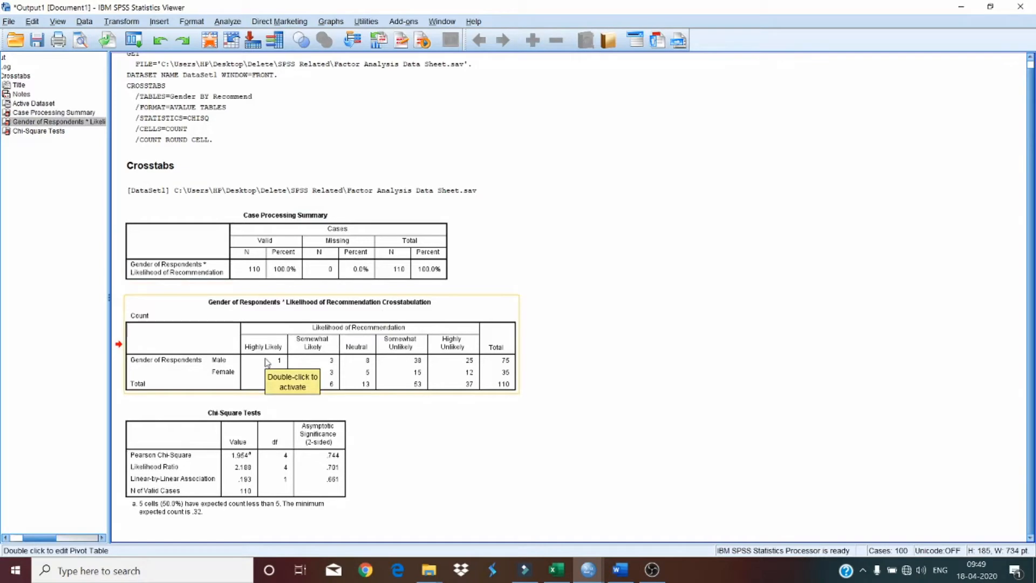
pyautogui.click(621, 569)
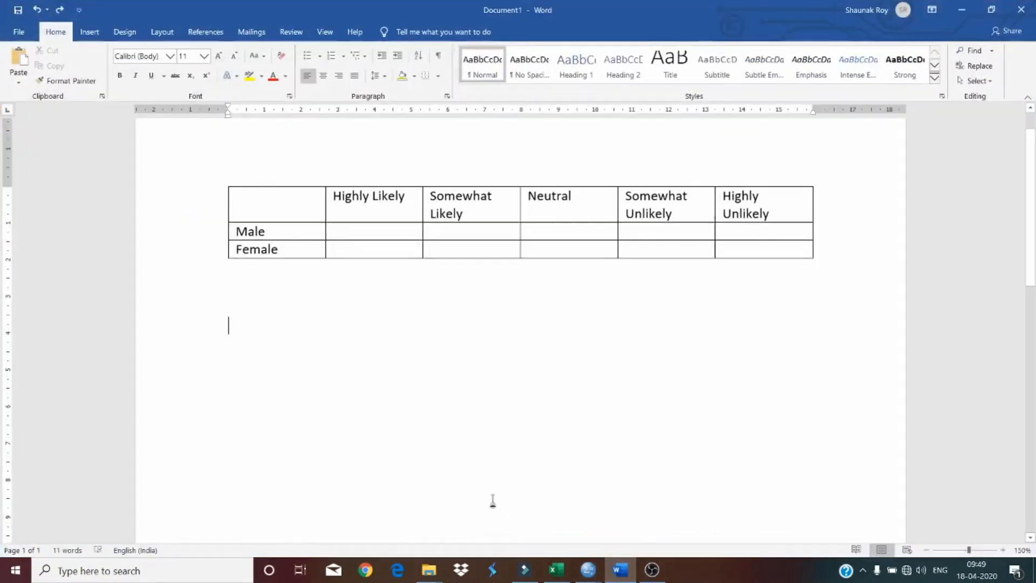
pyautogui.hotkey('ctrl', 'v')
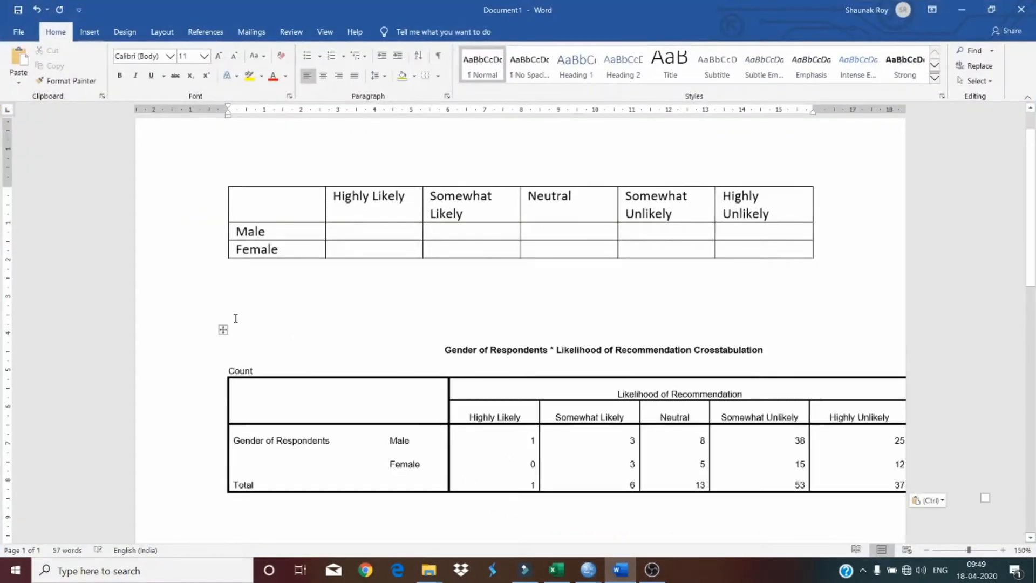
pyautogui.click(223, 329)
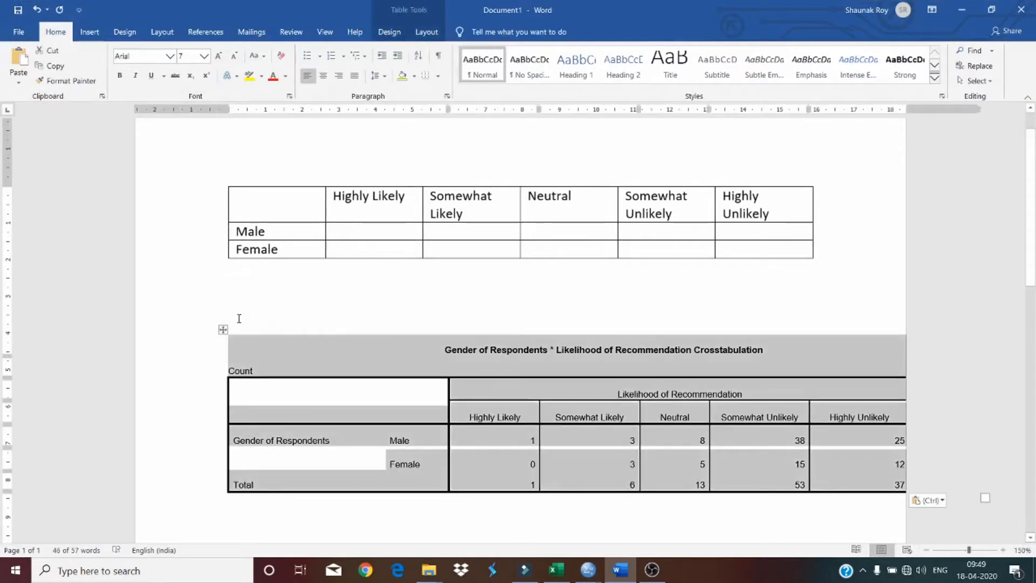
pyautogui.press('BackSpace')
pyautogui.rightClick(240, 336)
pyautogui.click(287, 396)
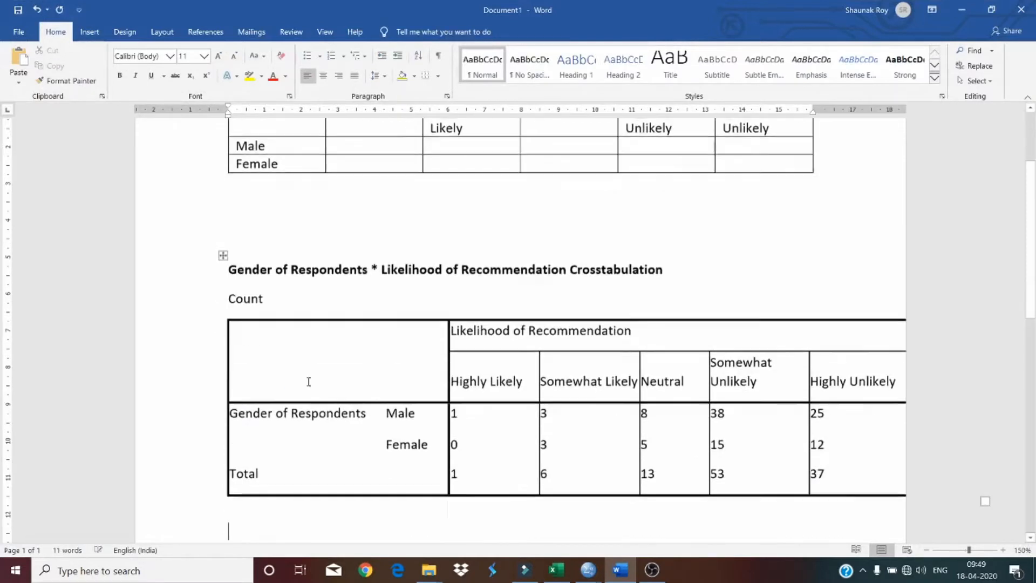
# Step: Fit the pasted crosstabulation table to the page width with AutoFit Window
pyautogui.scroll(-1, 309, 382)
pyautogui.click(223, 227)
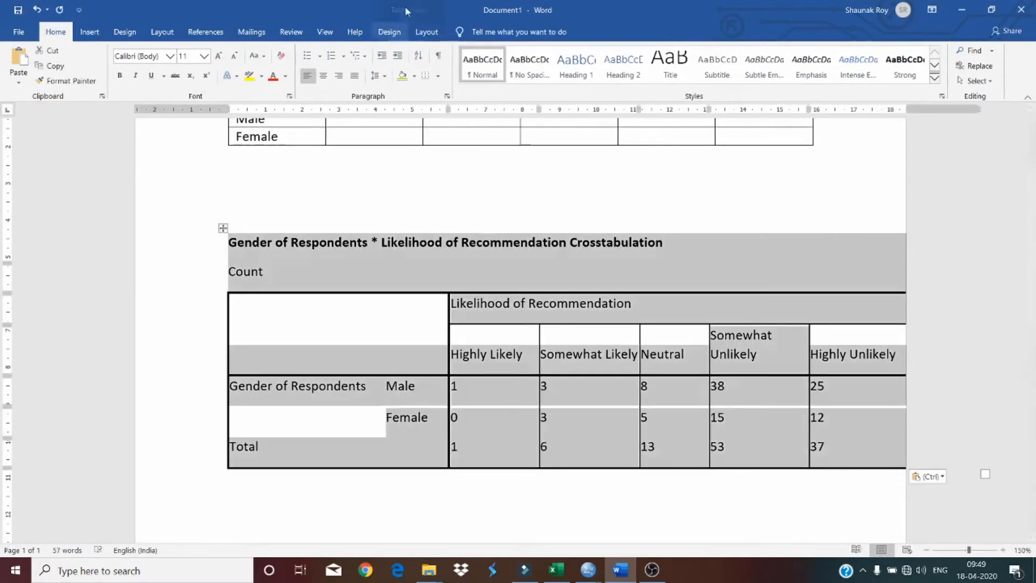
pyautogui.click(426, 32)
pyautogui.click(436, 68)
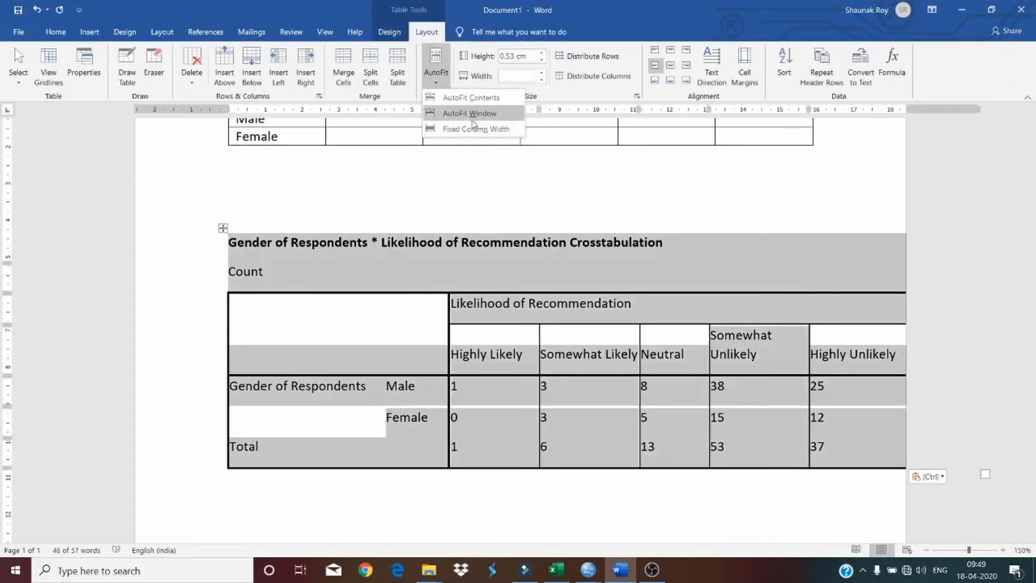
pyautogui.click(472, 117)
# Step: Add blank lines below the crosstabulation table in the Word document
pyautogui.click(458, 491)
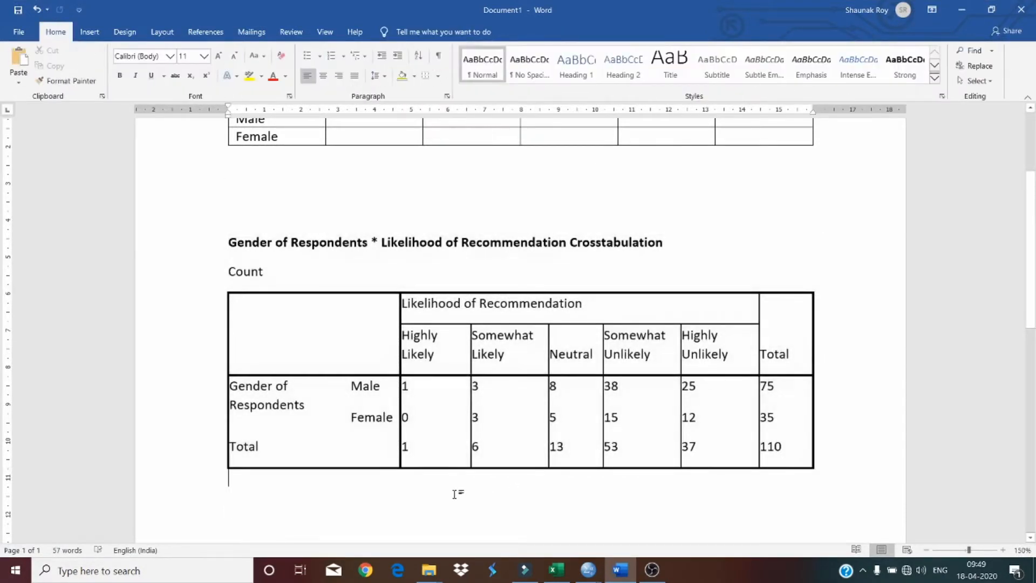
pyautogui.press('Return')
pyautogui.press('Return')
pyautogui.press('Return')
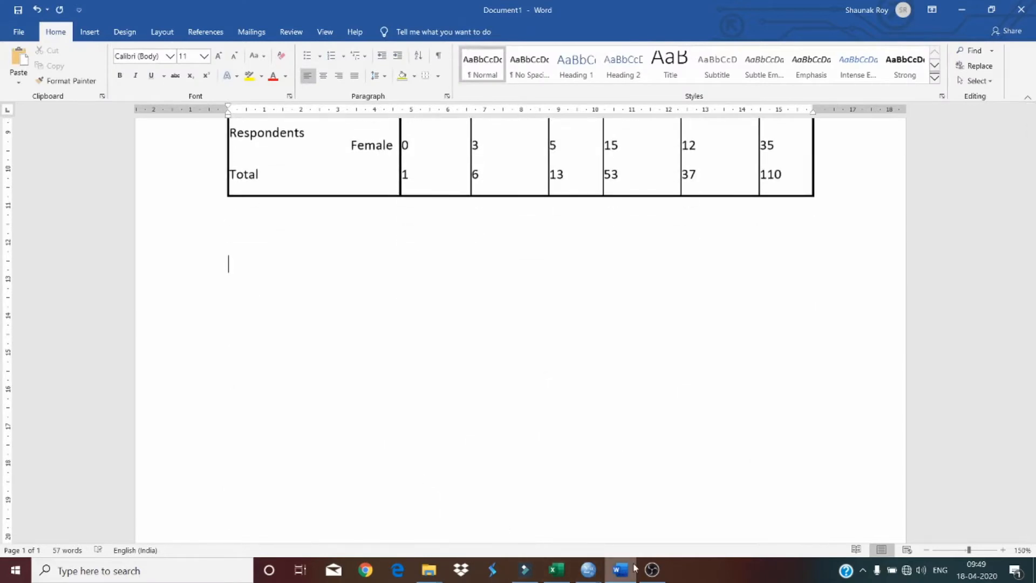
# Step: Copy the Chi-Square Tests table from the SPSS output into the Word document below the crosstabulation, in the document's own text style
pyautogui.click(589, 570)
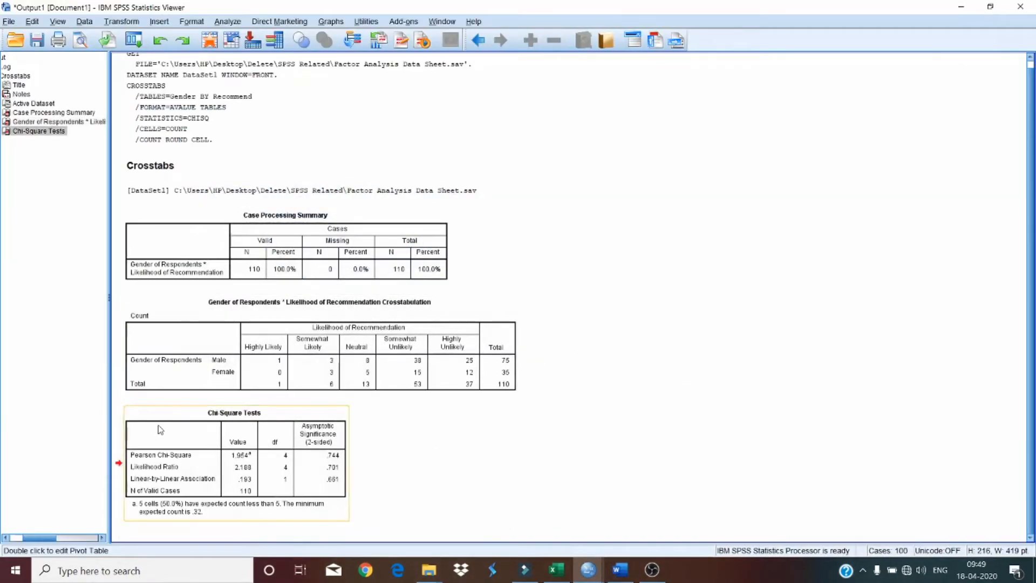
pyautogui.rightClick(160, 430)
pyautogui.click(167, 447)
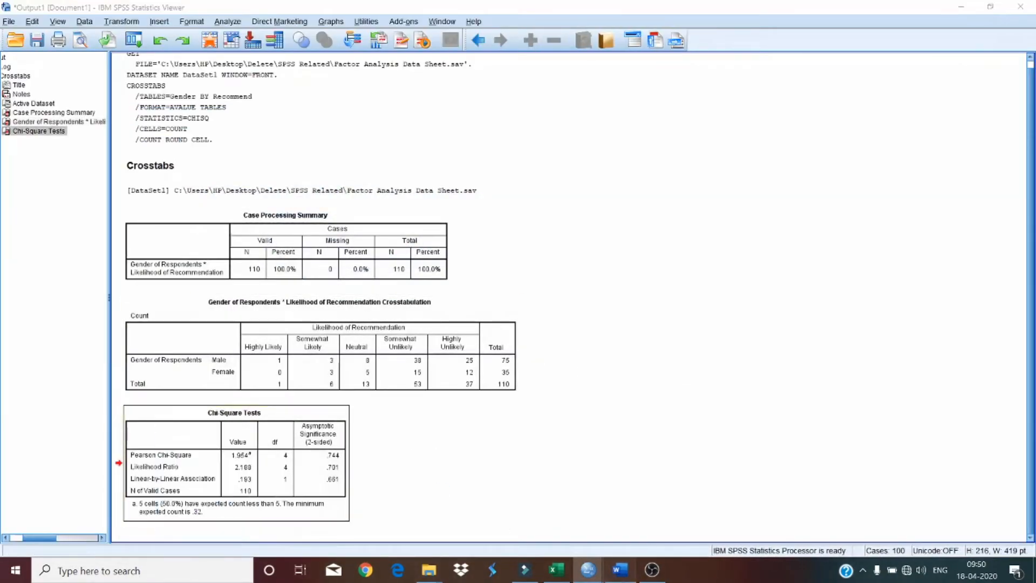
pyautogui.click(621, 570)
pyautogui.rightClick(280, 278)
pyautogui.click(328, 335)
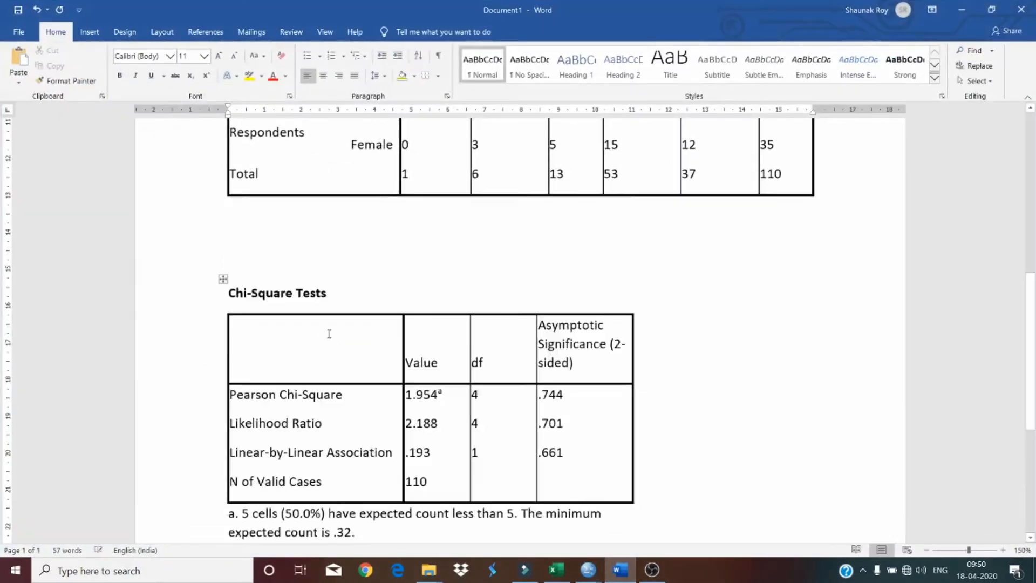
# Step: Try to delete the empty planned Male and Female table above the crosstabulation, and undo the deletion
pyautogui.scroll(5, 493, 284)
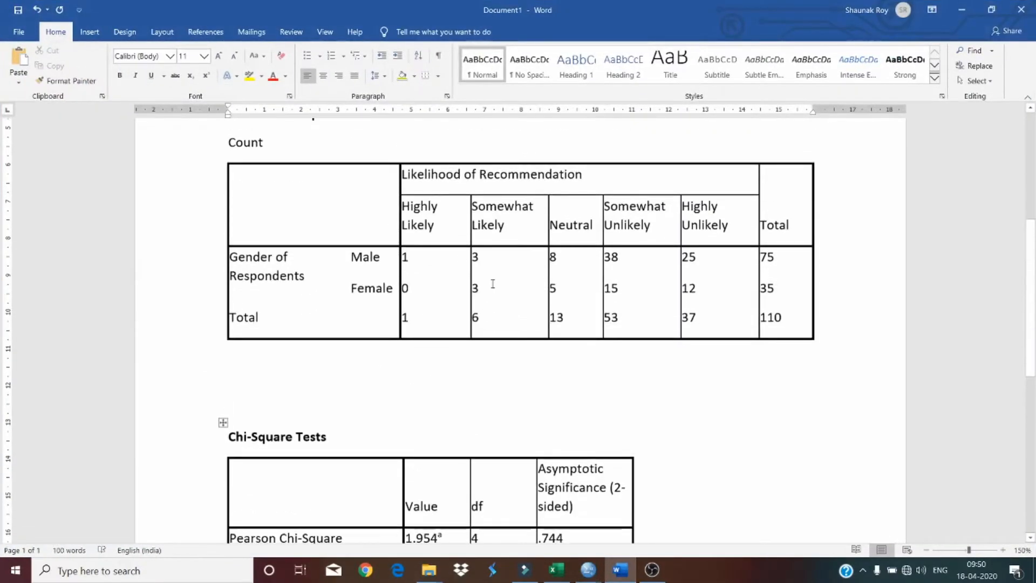
pyautogui.scroll(4, 493, 283)
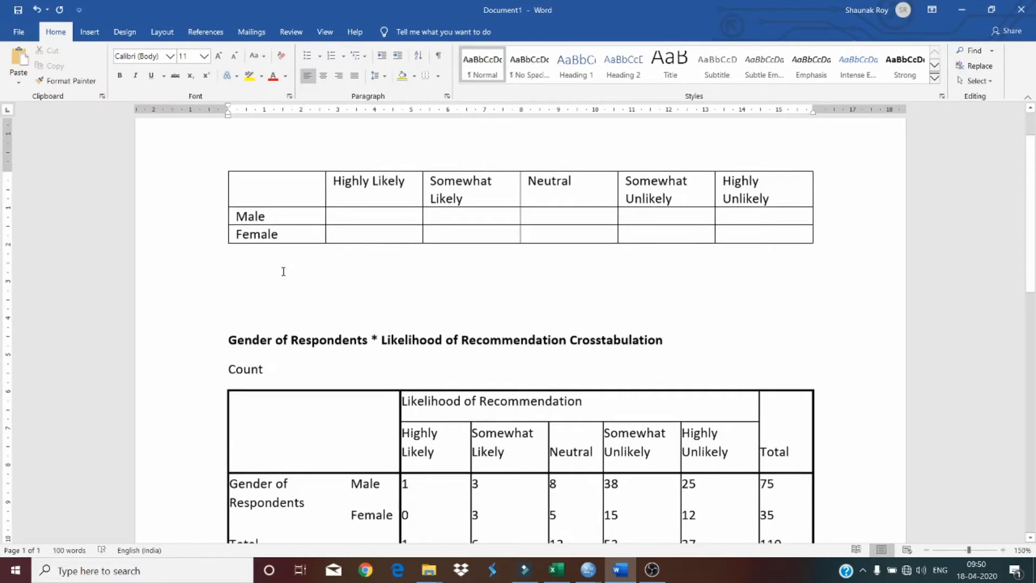
pyautogui.moveTo(283, 272); pyautogui.dragTo(229, 141)
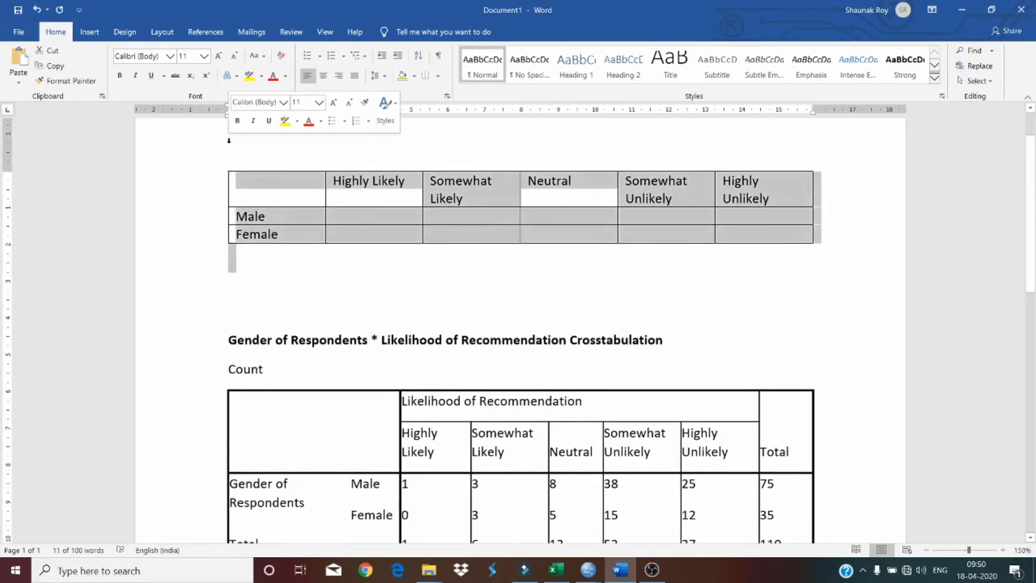
pyautogui.press('Delete')
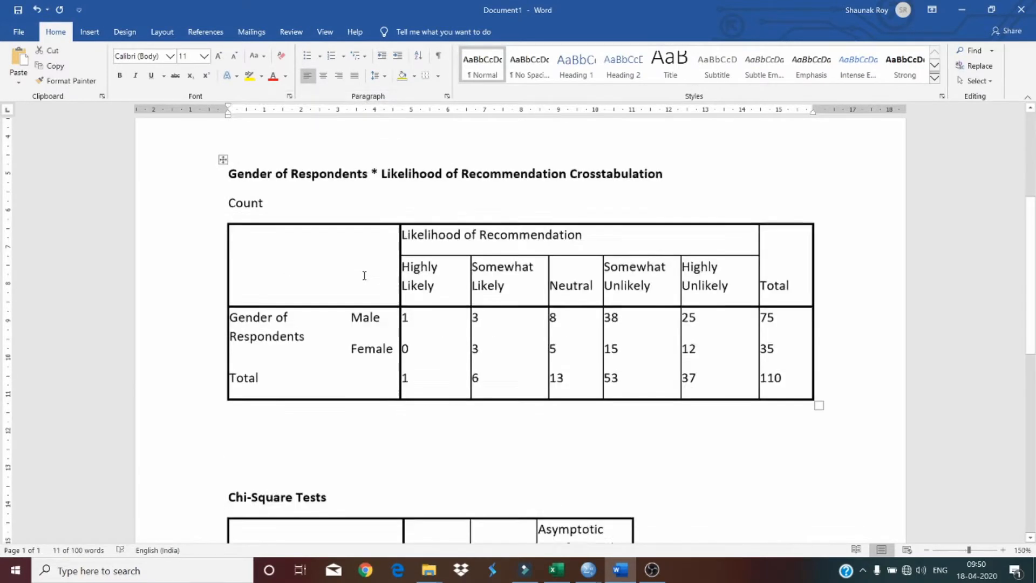
pyautogui.hotkey('ctrl', 'z')
pyautogui.click(303, 247)
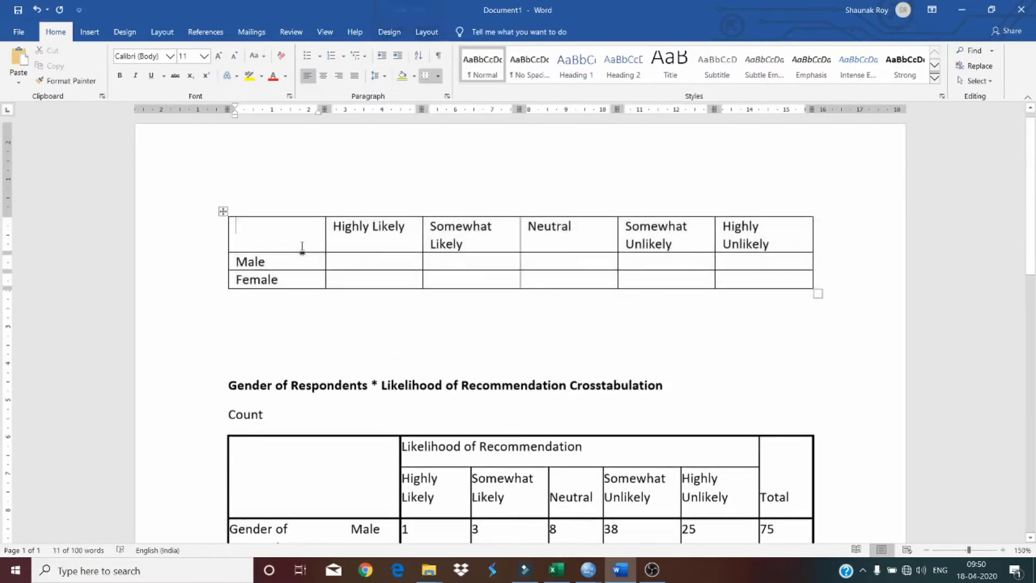
# Step: Delete the empty planned table above the crosstabulation along with one blank line
pyautogui.scroll(-5, 488, 298)
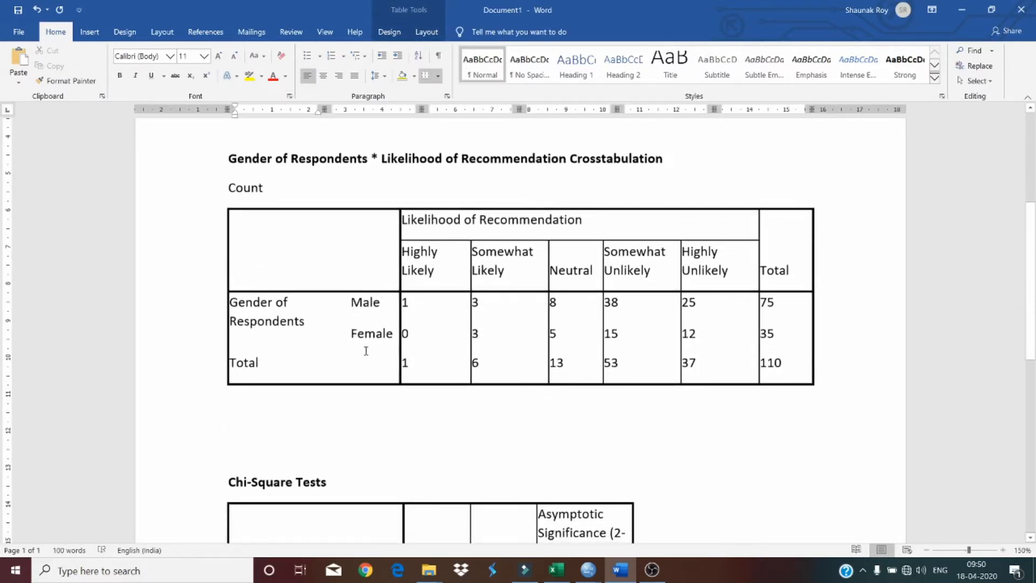
pyautogui.scroll(5, 338, 343)
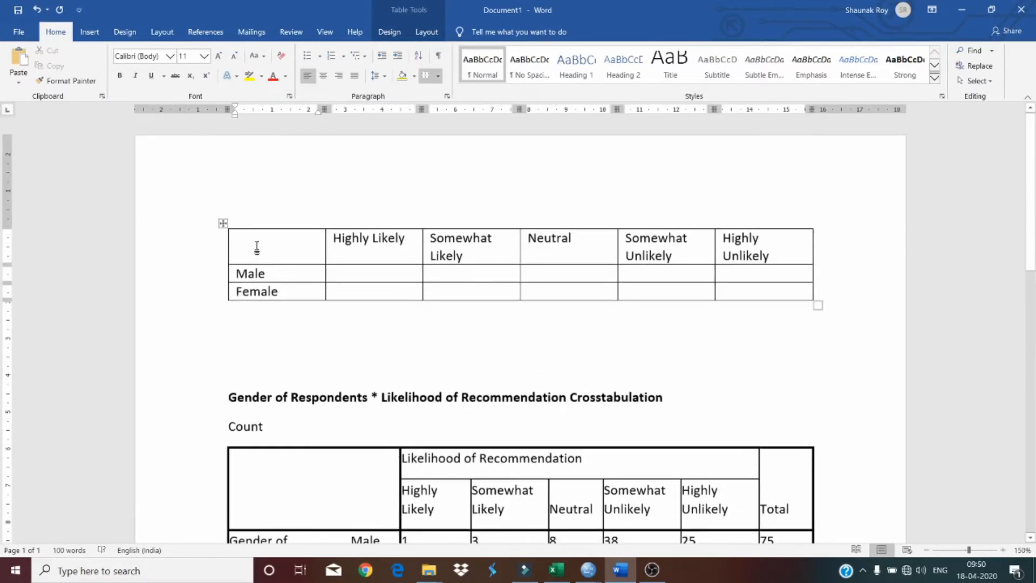
pyautogui.rightClick(223, 223)
pyautogui.click(266, 315)
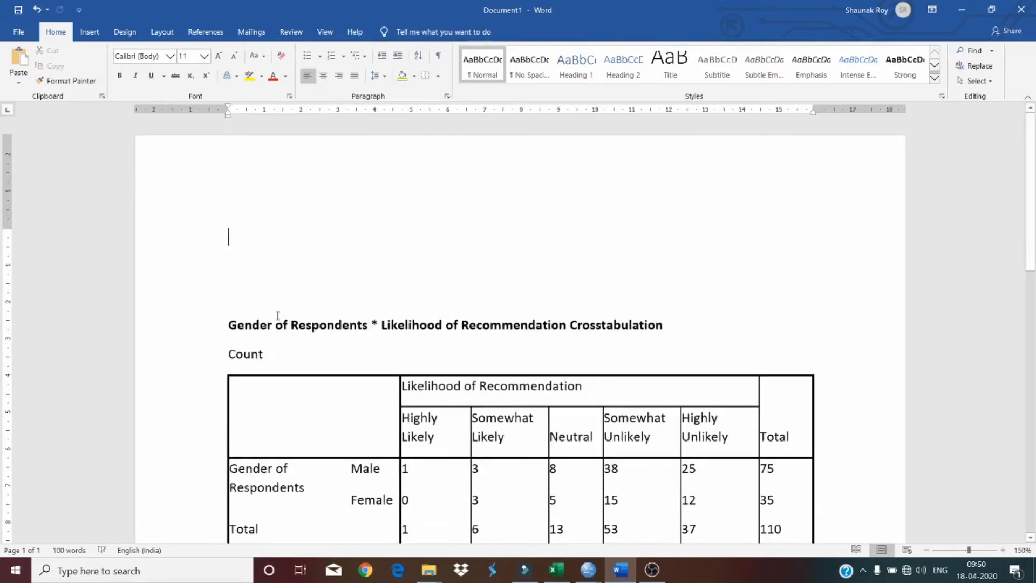
pyautogui.press('BackSpace')
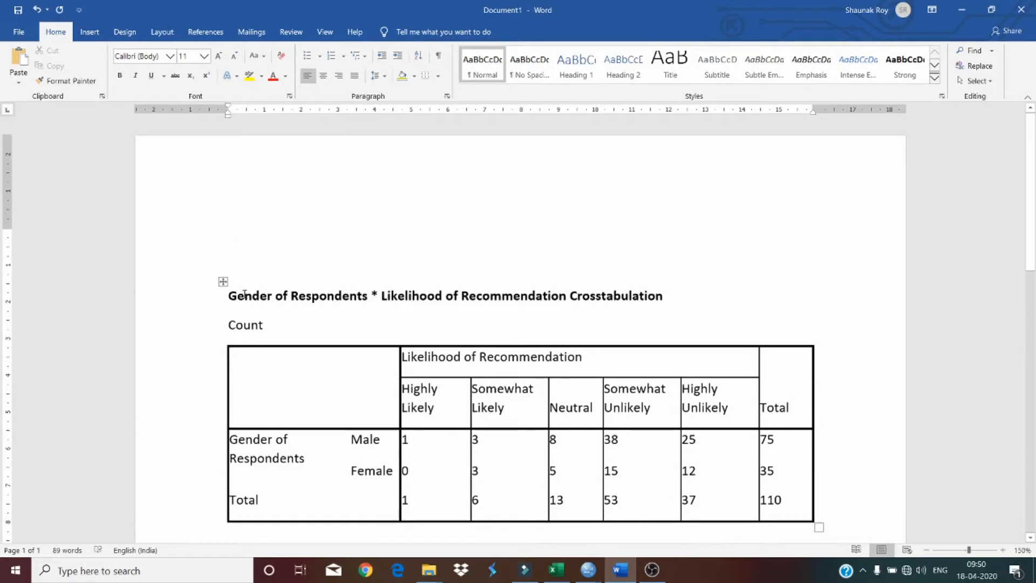
# Step: Prefix the crosstabulation table's title with "Table 1: "
pyautogui.press('Down')
pyautogui.write('Tabl')
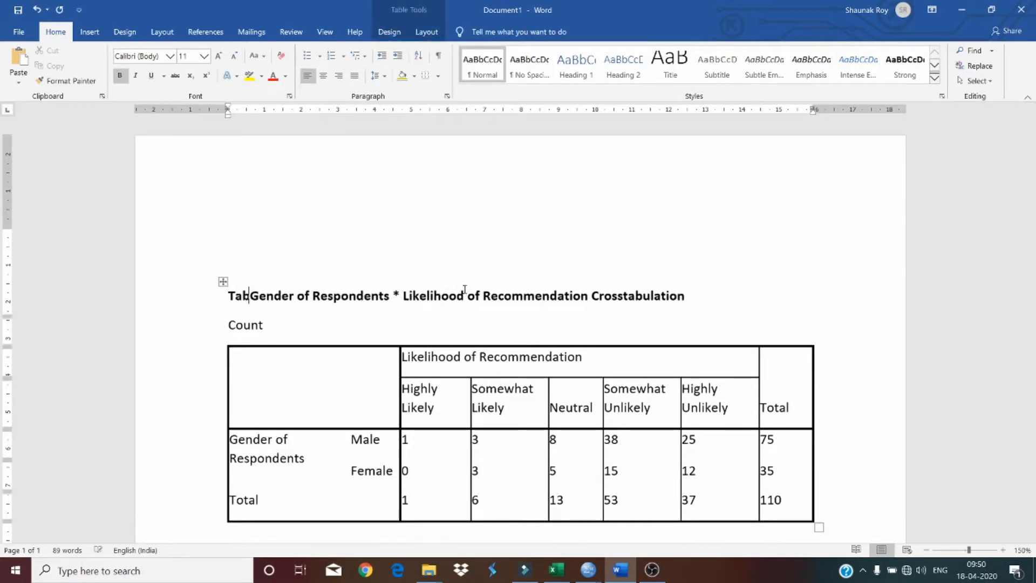
pyautogui.write('e 1L:')
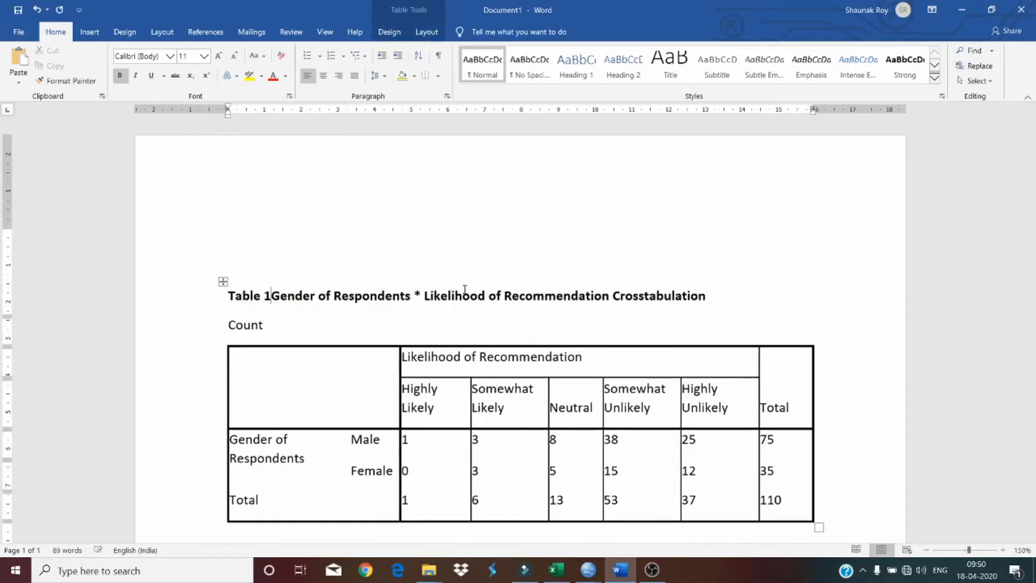
pyautogui.press('BackSpace')
pyautogui.press('BackSpace')
pyautogui.press('BackSpace')
pyautogui.write(':')
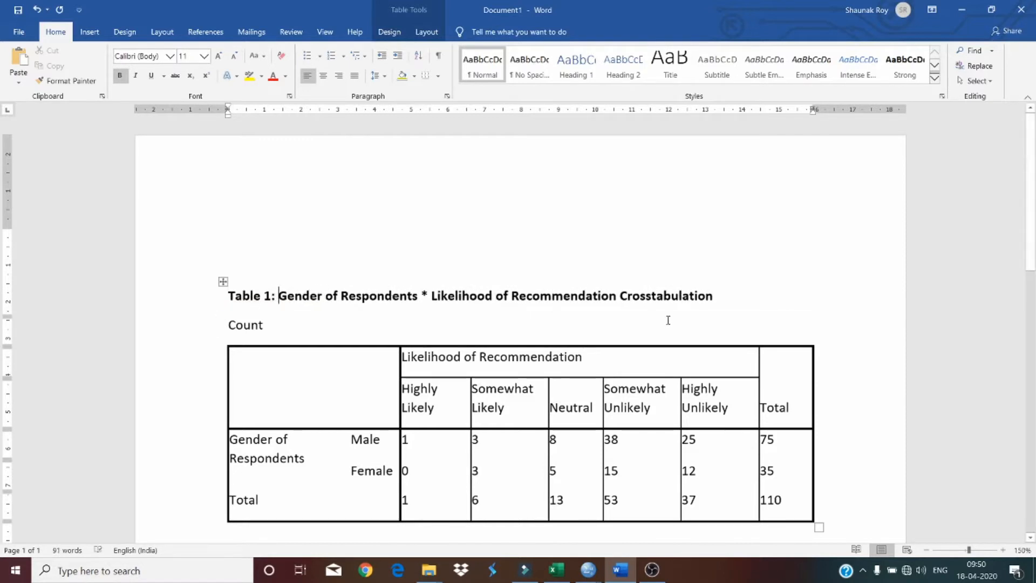
# Step: Format the entire Table 1 crosstabulation in Times New Roman and centre its cell contents horizontally and vertically
pyautogui.scroll(-3, 668, 320)
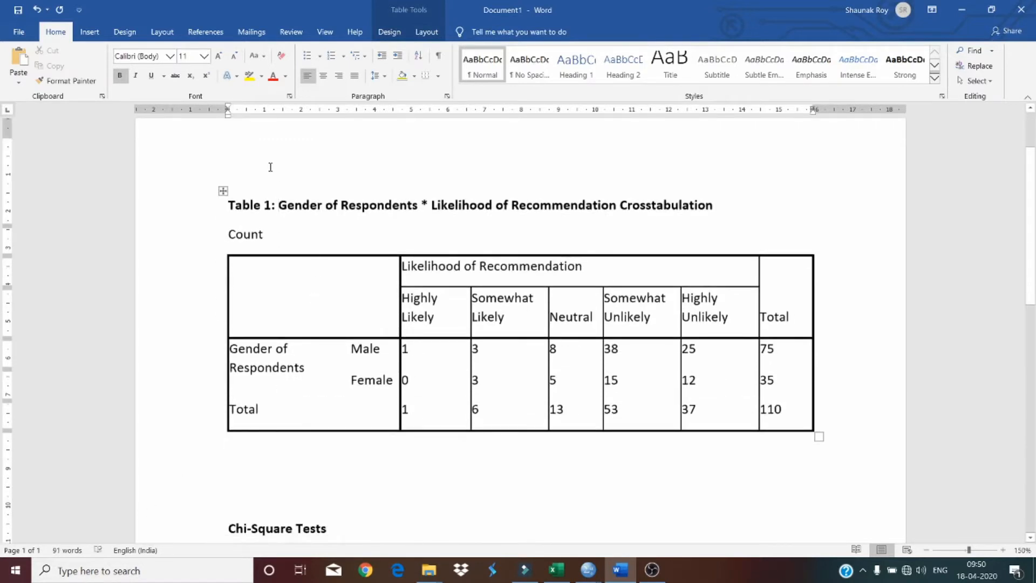
pyautogui.click(384, 322)
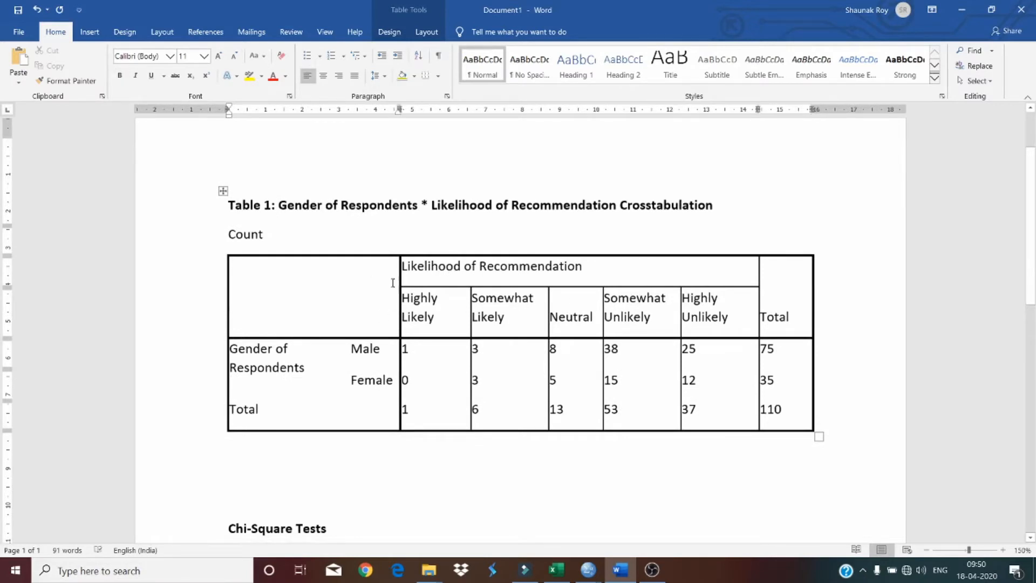
pyautogui.click(223, 191)
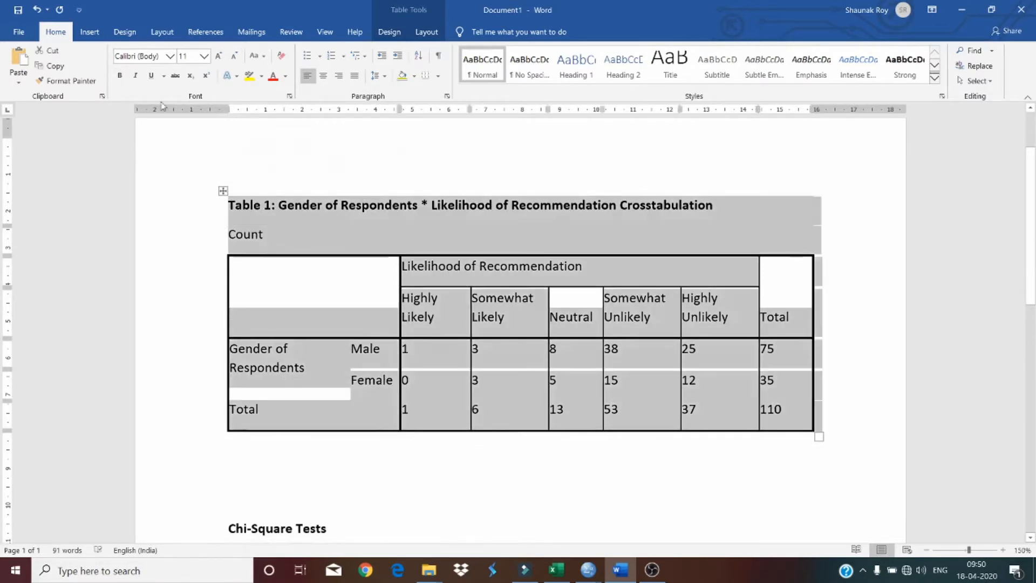
pyautogui.click(145, 56)
pyautogui.write('Times New Ro')
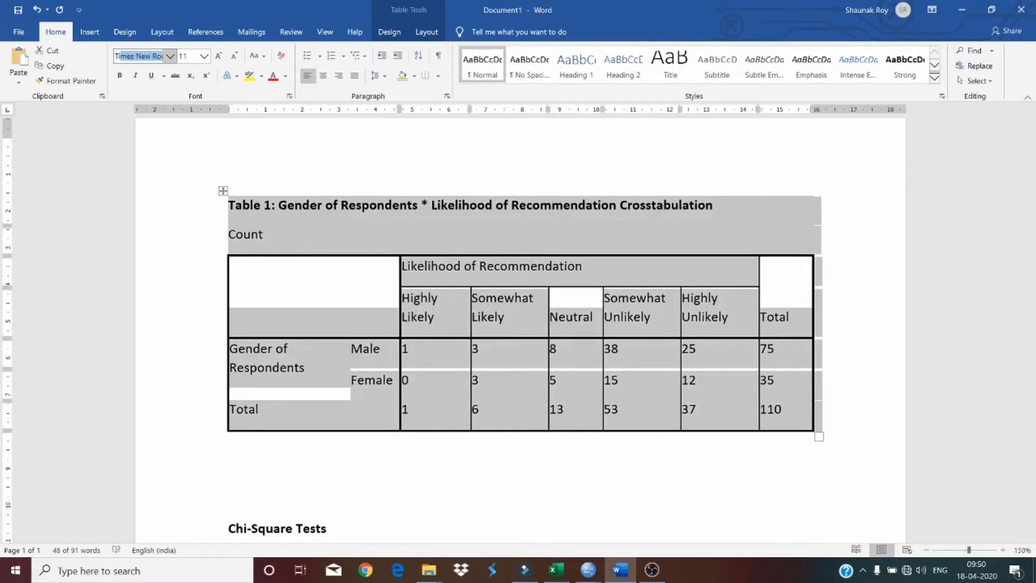
pyautogui.press('Return')
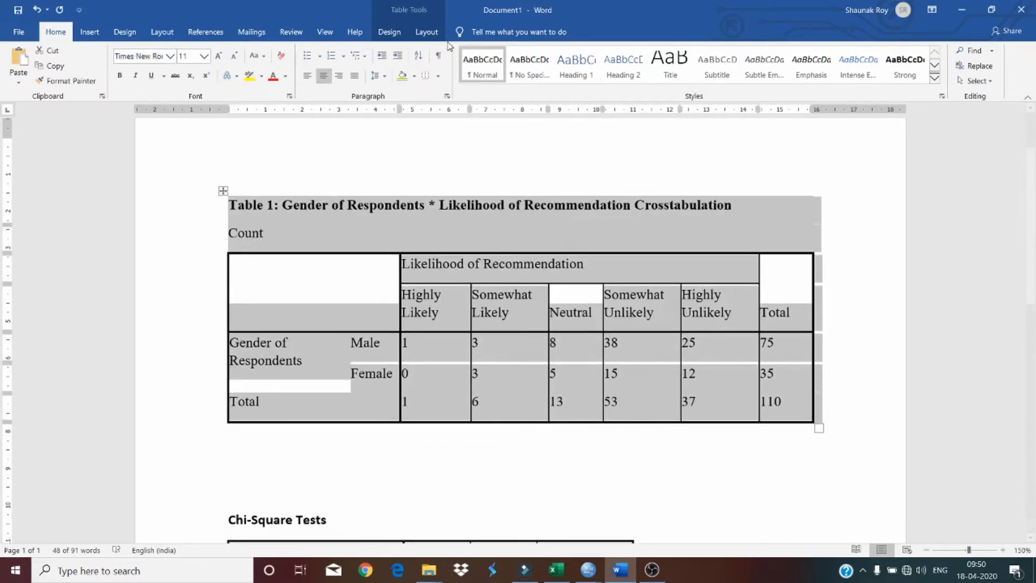
pyautogui.click(427, 32)
pyautogui.click(670, 64)
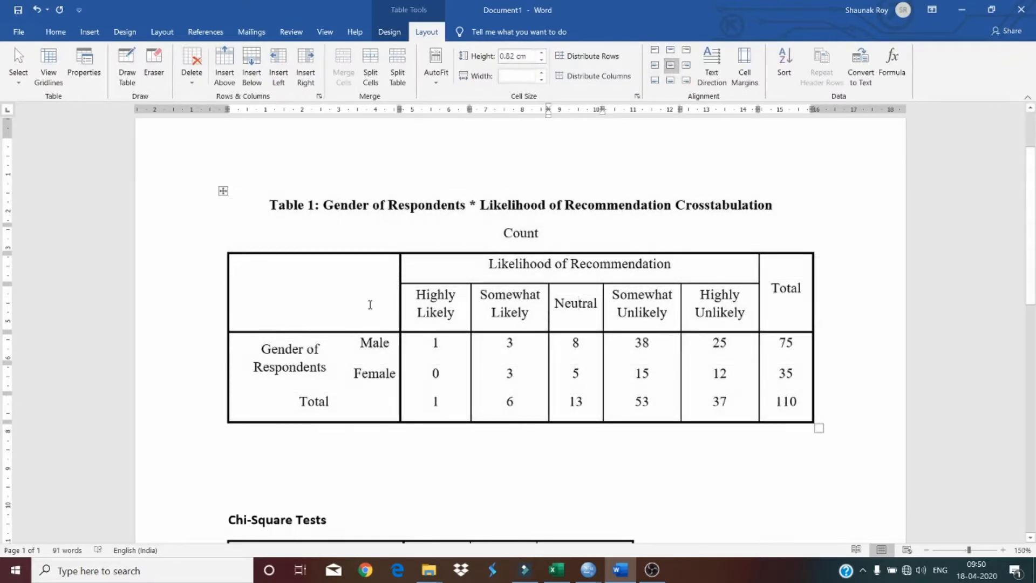
# Step: Bold the crosstabulation's column headers: Likelihood of Recommendation, Total, and the five response labels from Highly Likely to Highly Unlikely
pyautogui.moveTo(368, 304); pyautogui.dragTo(772, 329)
pyautogui.hotkey('ctrl', 'b')
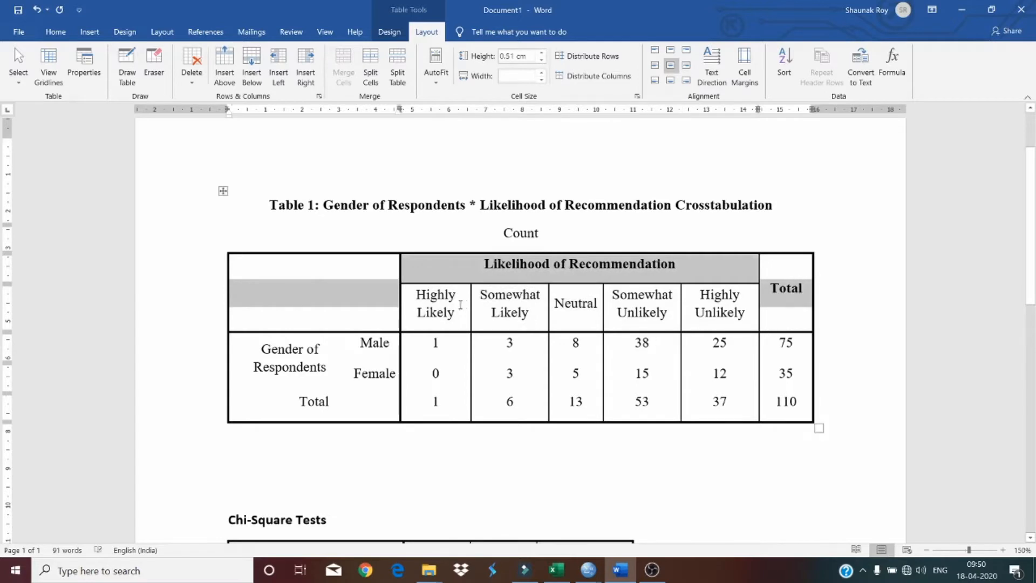
pyautogui.moveTo(460, 305); pyautogui.dragTo(430, 296)
pyautogui.click(703, 318)
pyautogui.hotkey('ctrl', 'b')
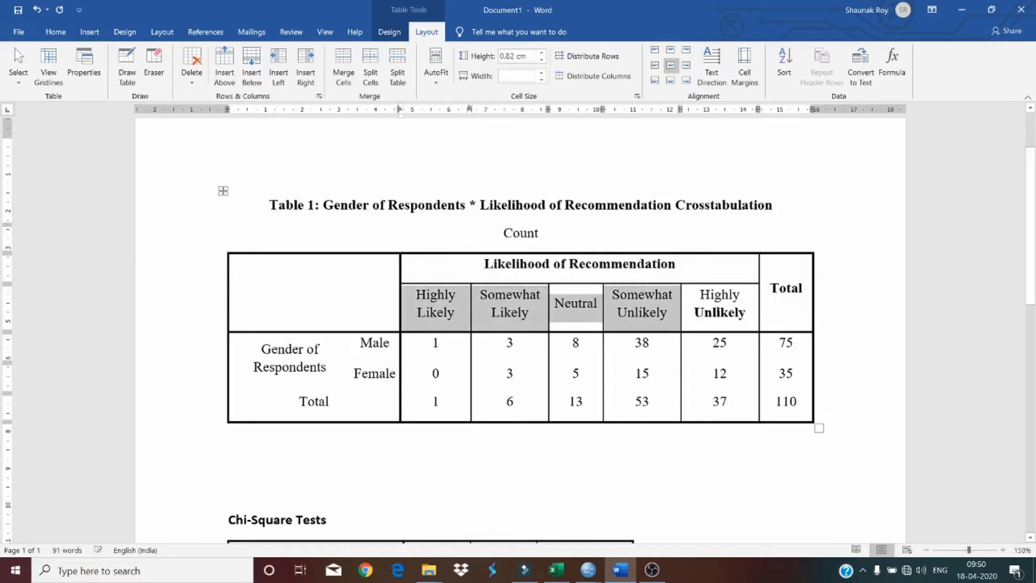
pyautogui.moveTo(716, 315); pyautogui.dragTo(465, 314)
pyautogui.hotkey('ctrl', 'b')
pyautogui.click(478, 346)
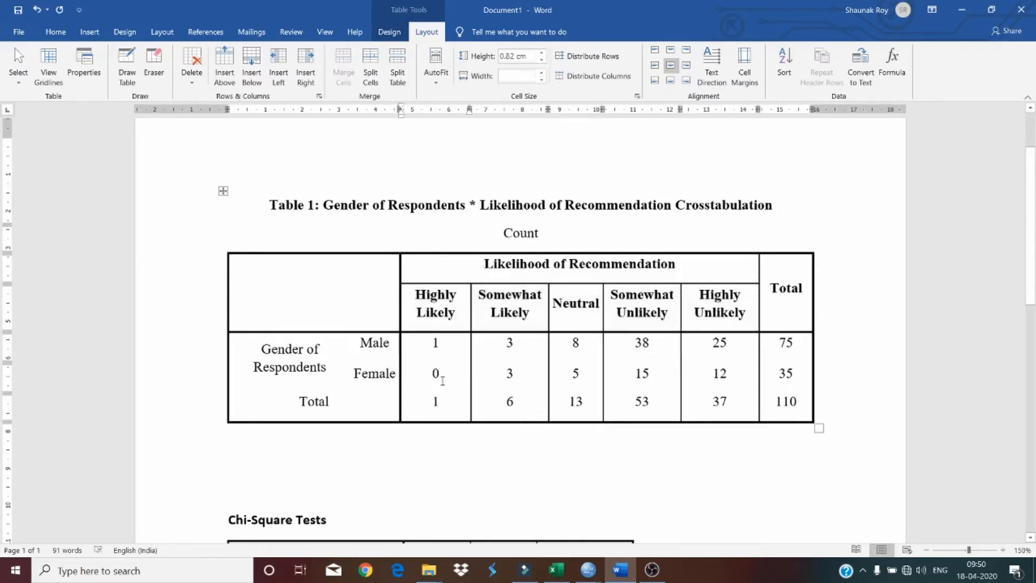
pyautogui.scroll(-1, 471, 432)
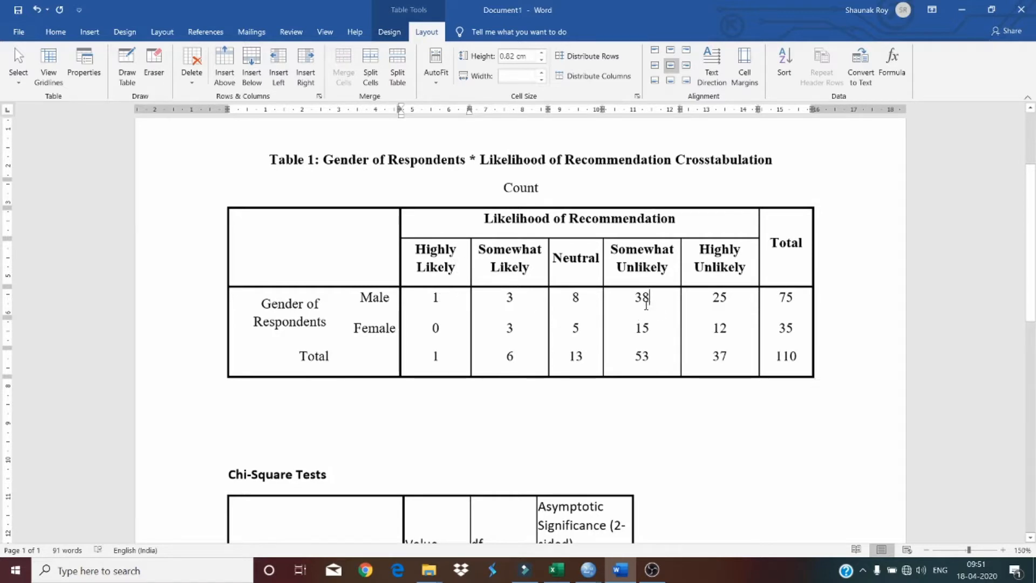
pyautogui.moveTo(651, 305); pyautogui.dragTo(636, 306)
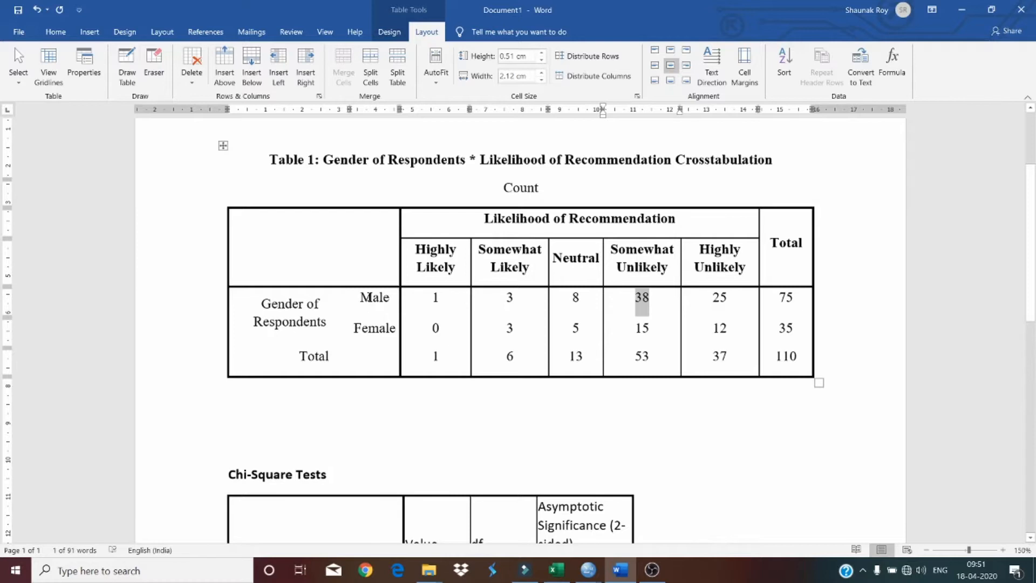
pyautogui.click(371, 300)
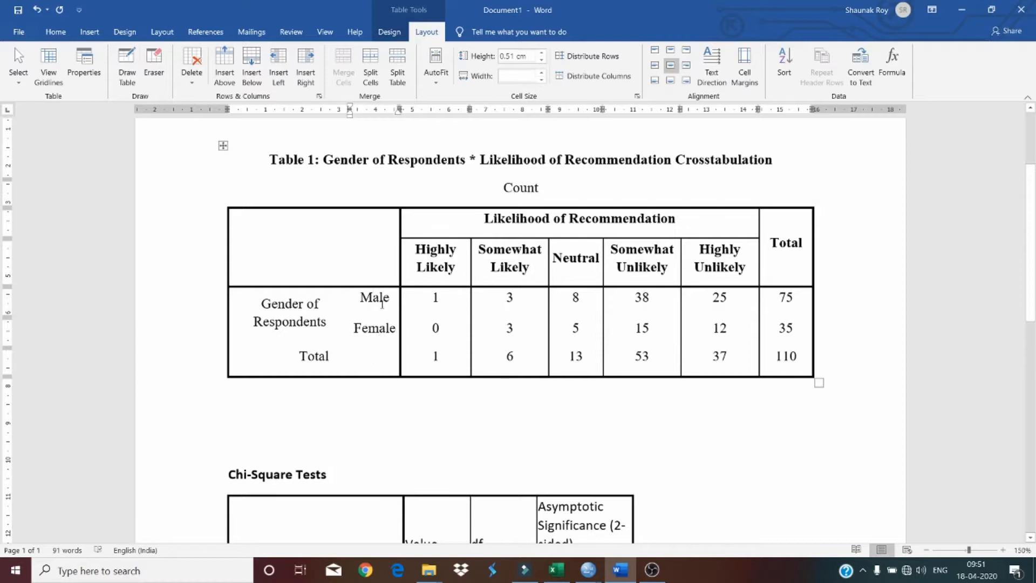
pyautogui.moveTo(374, 300); pyautogui.dragTo(378, 475)
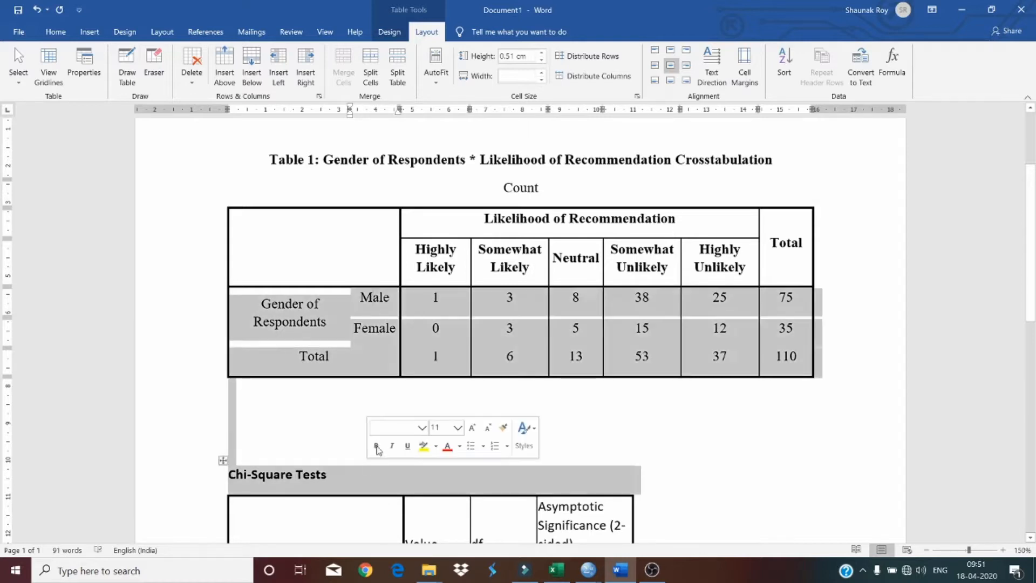
pyautogui.click(331, 278)
pyautogui.click(373, 301)
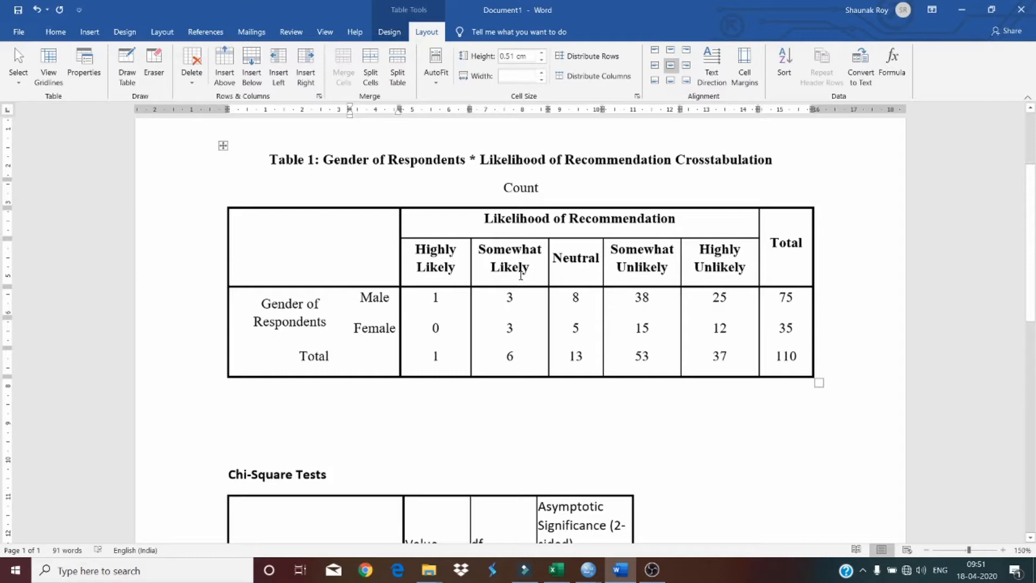
# Step: Highlight the Male, Female and Total counts in the Somewhat Unlikely column of Table 1 in yellow
pyautogui.doubleClick(645, 298)
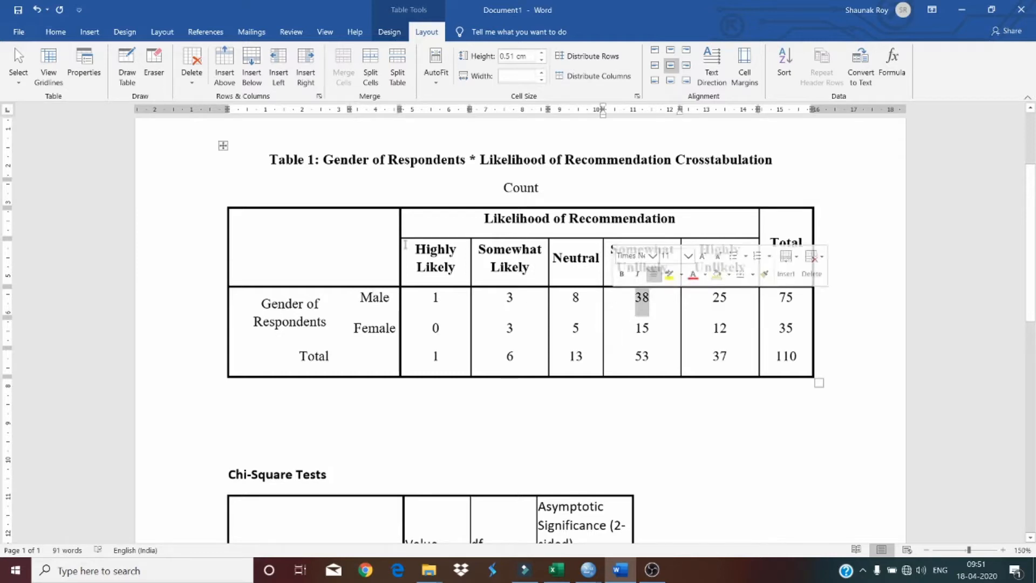
pyautogui.click(56, 32)
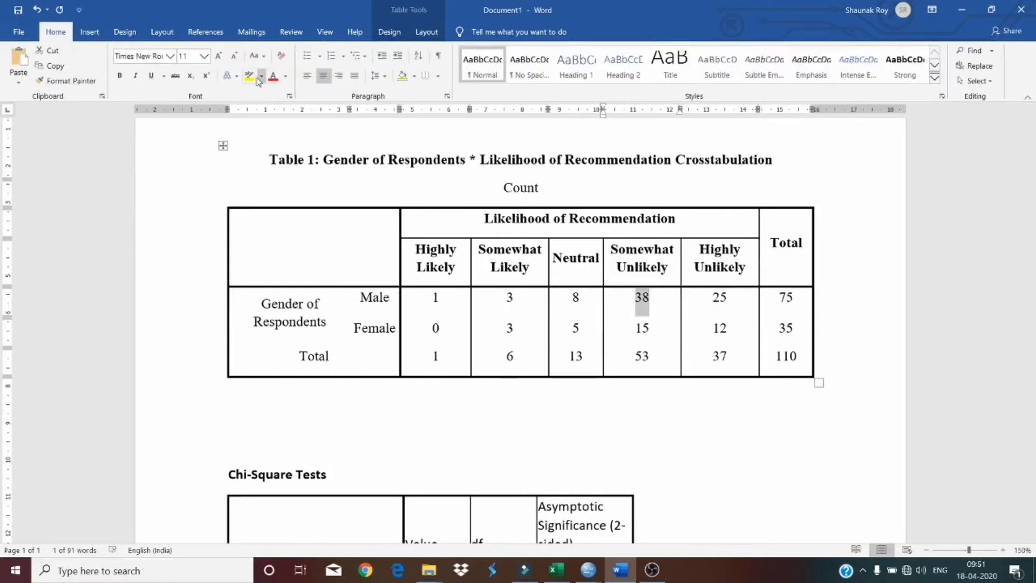
pyautogui.click(252, 79)
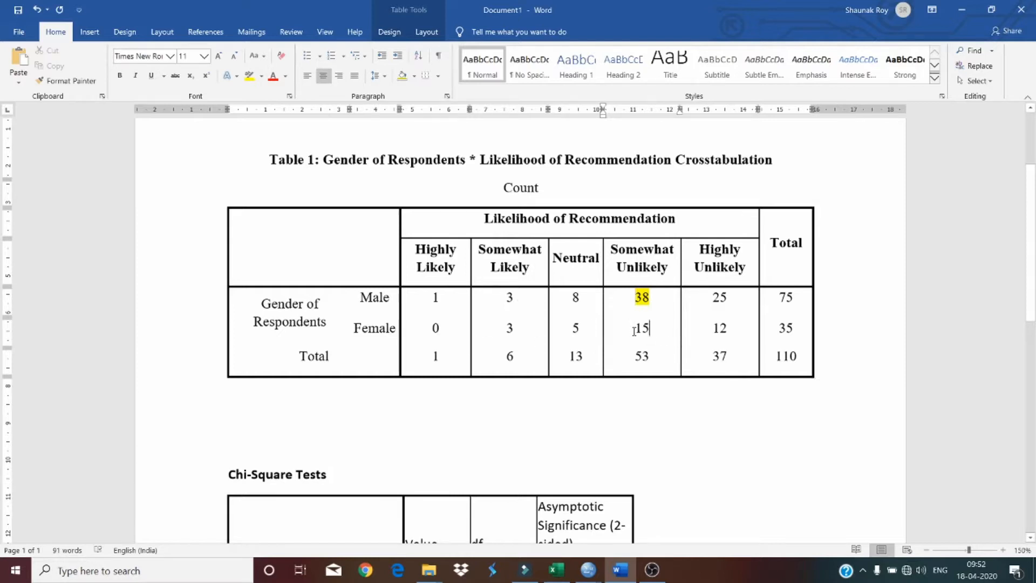
pyautogui.doubleClick(638, 328)
pyautogui.click(246, 79)
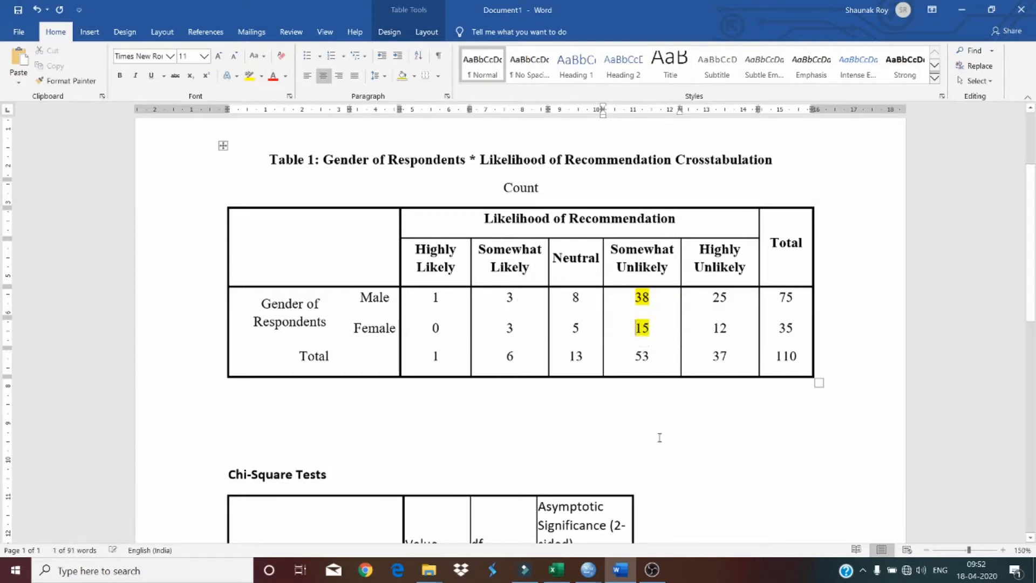
pyautogui.click(689, 451)
pyautogui.doubleClick(645, 357)
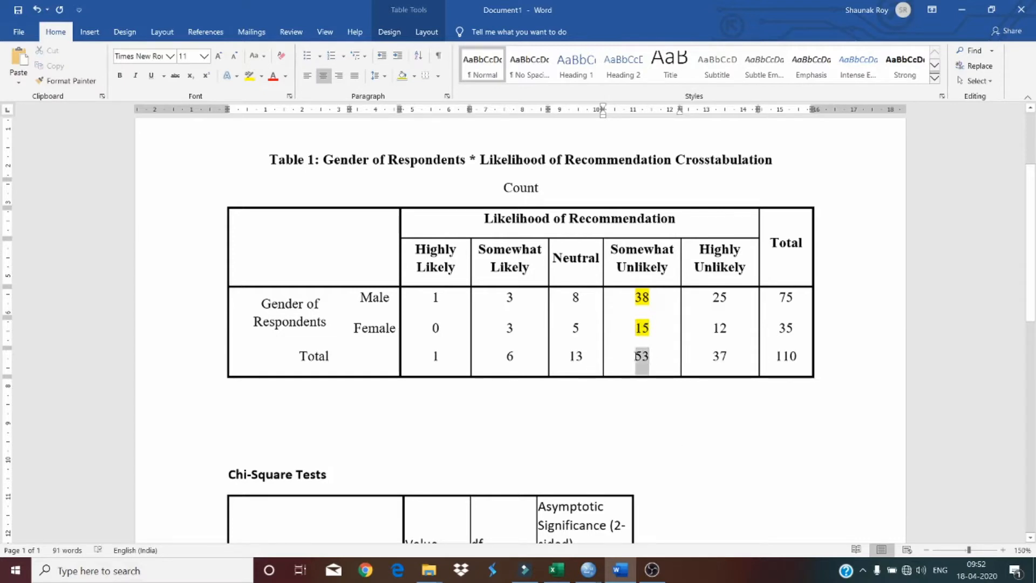
pyautogui.click(248, 78)
pyautogui.click(636, 439)
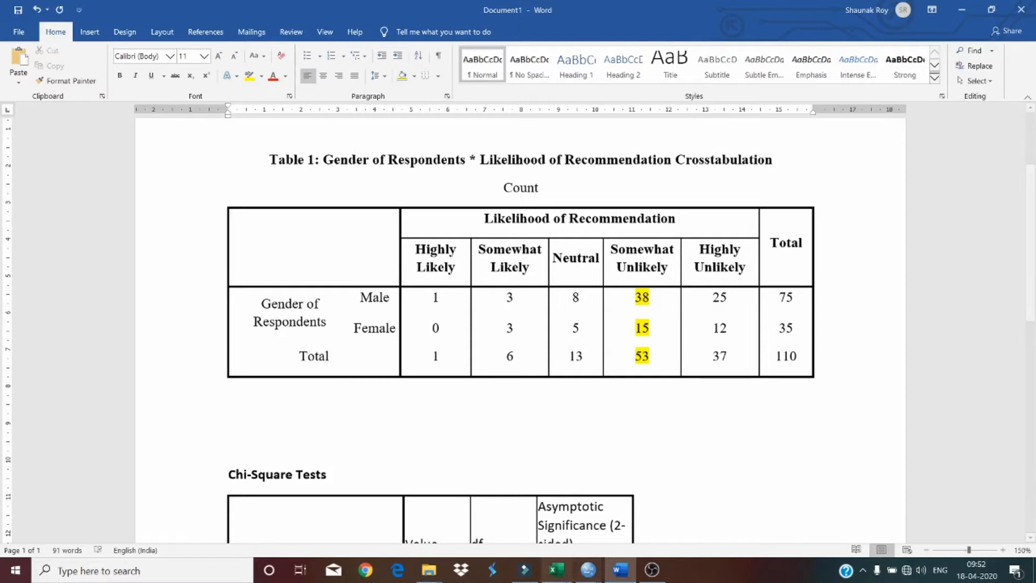
# Step: Switch to the SPSS data file and review the value labels of the Recommend variable, closing them without changes
pyautogui.moveTo(589, 569)
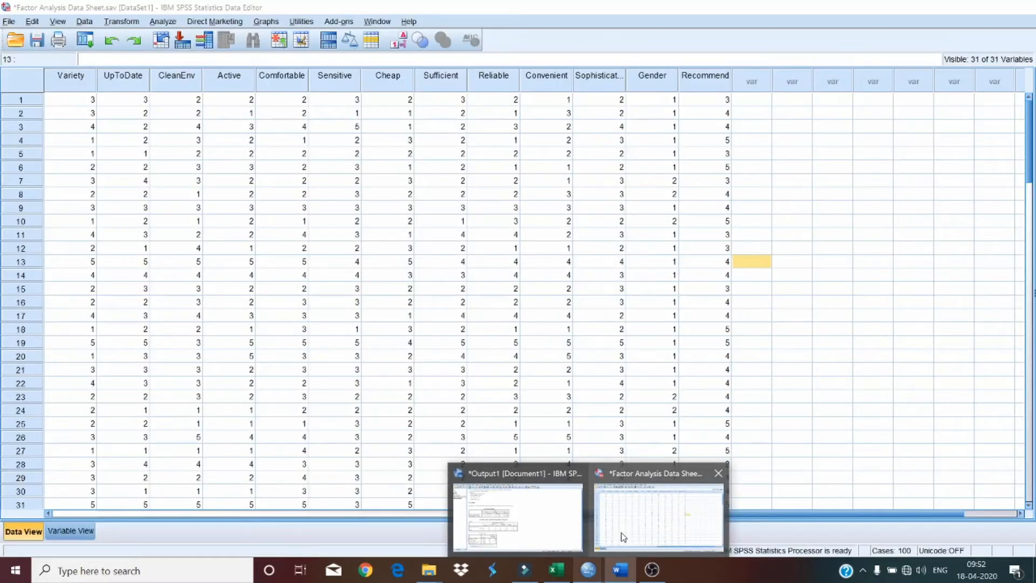
pyautogui.click(623, 537)
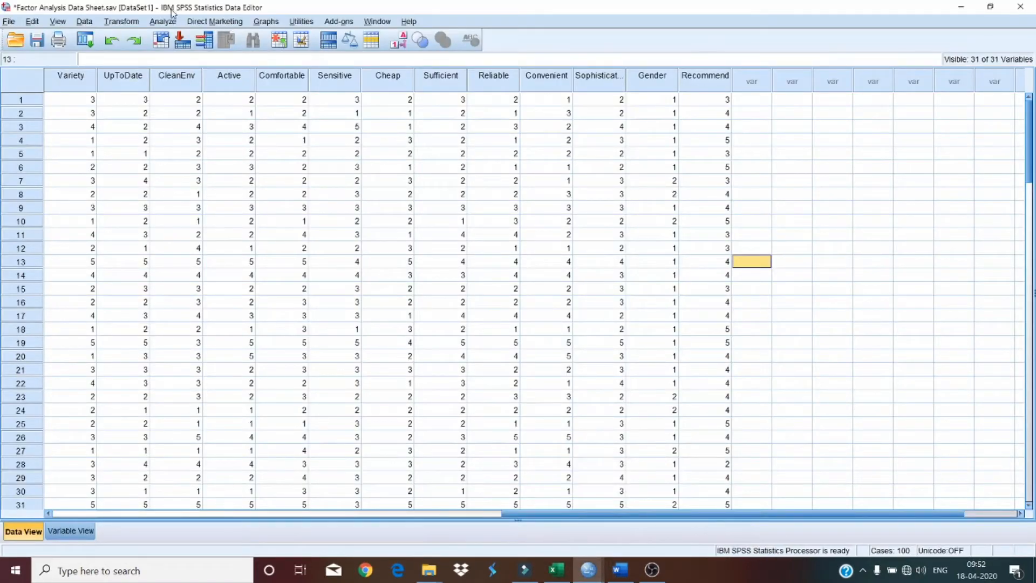
pyautogui.click(67, 531)
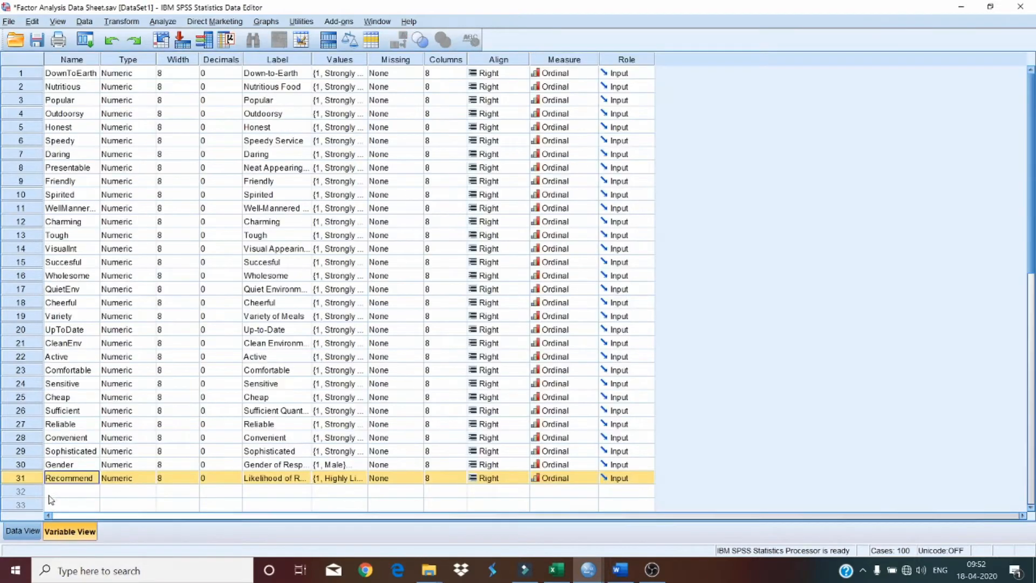
pyautogui.click(61, 465)
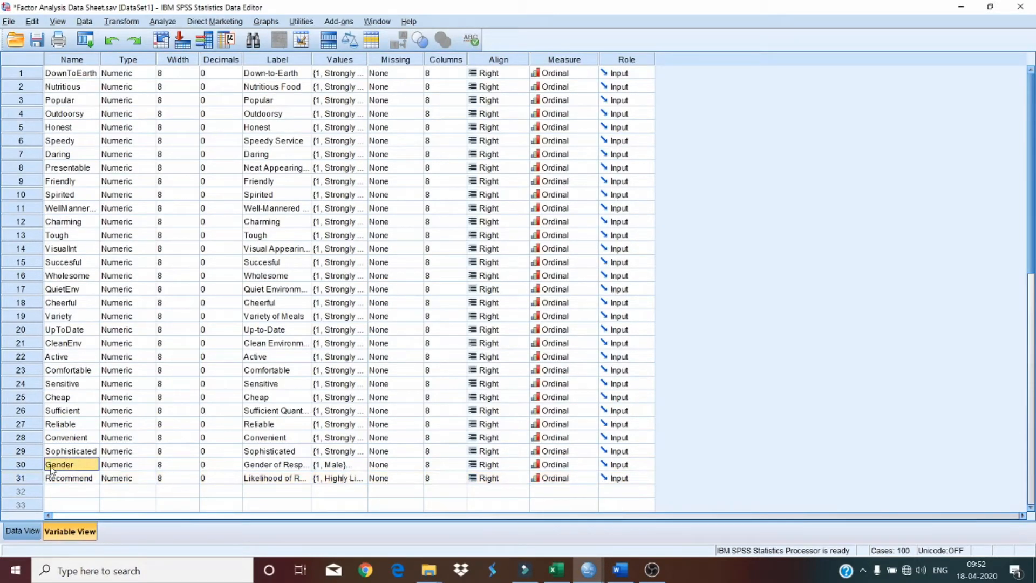
pyautogui.click(75, 476)
pyautogui.doubleClick(357, 479)
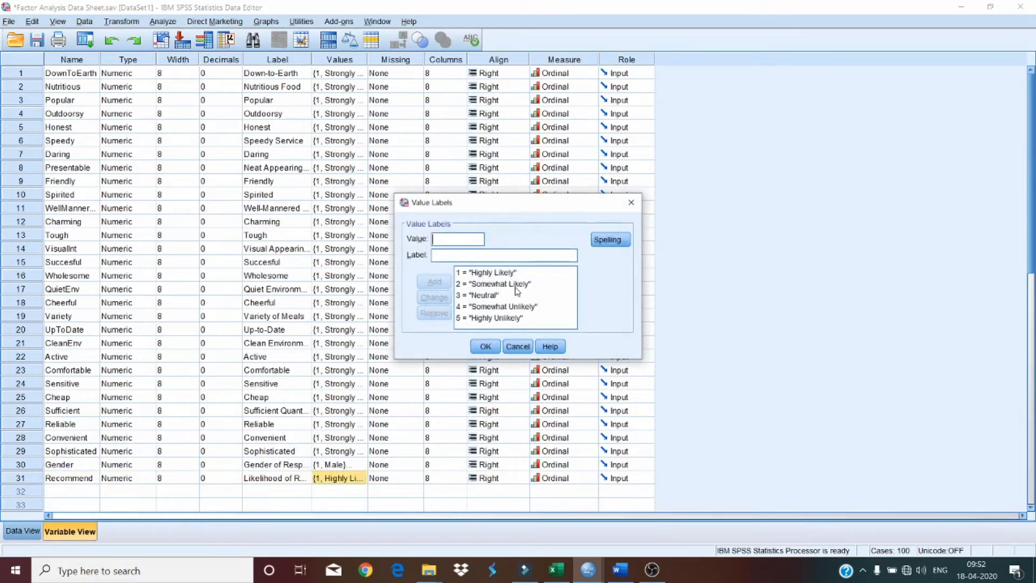
pyautogui.click(517, 347)
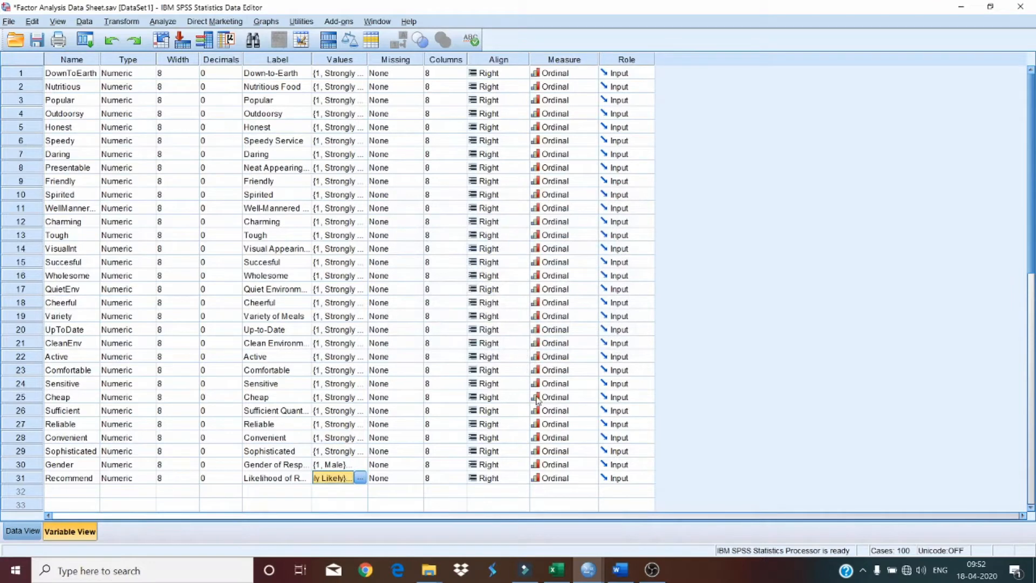
# Step: Return to the Word document and compare the Somewhat Unlikely total with the overall respondent total in Table 1
pyautogui.click(621, 572)
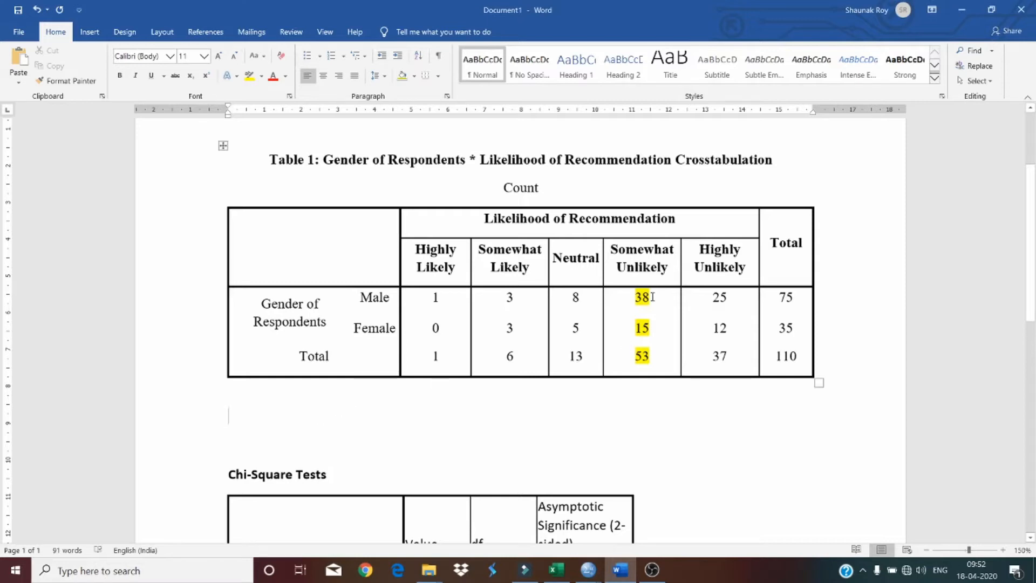
pyautogui.moveTo(653, 357); pyautogui.dragTo(630, 363)
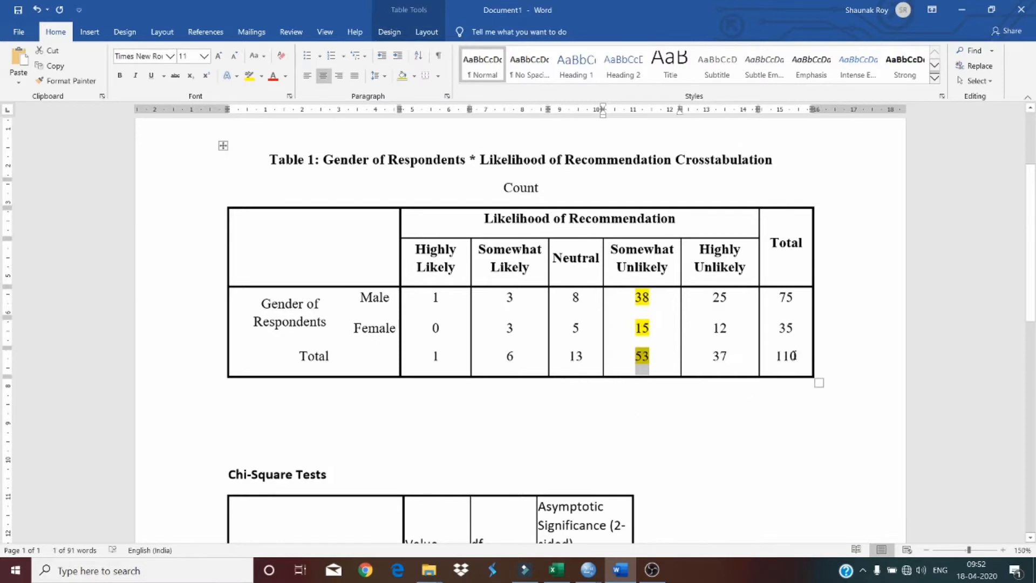
pyautogui.moveTo(792, 356)
pyautogui.mouseDown()
pyautogui.moveTo(773, 358)
pyautogui.moveTo(781, 362)
pyautogui.mouseUp()
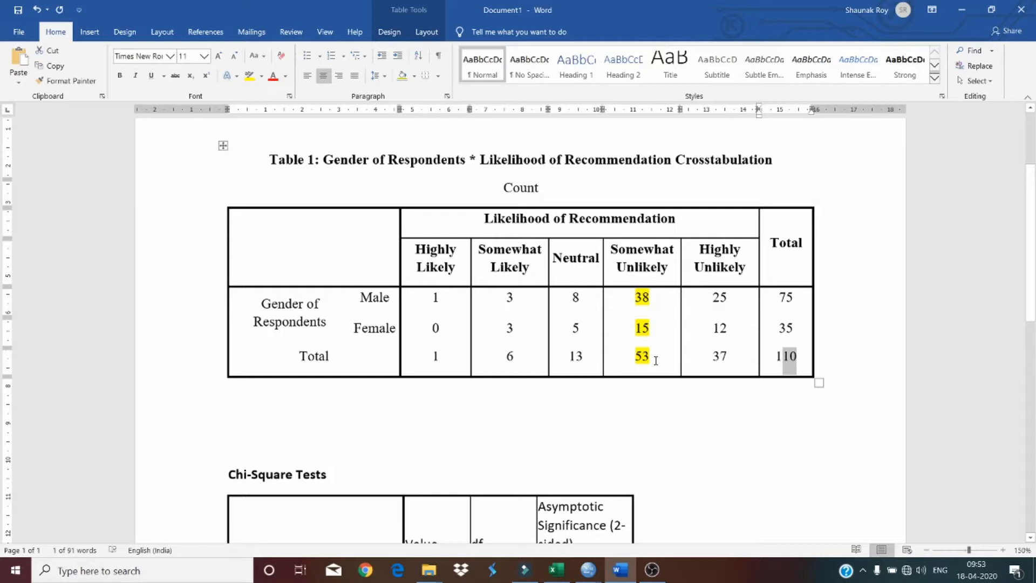
pyautogui.moveTo(797, 360); pyautogui.dragTo(770, 366)
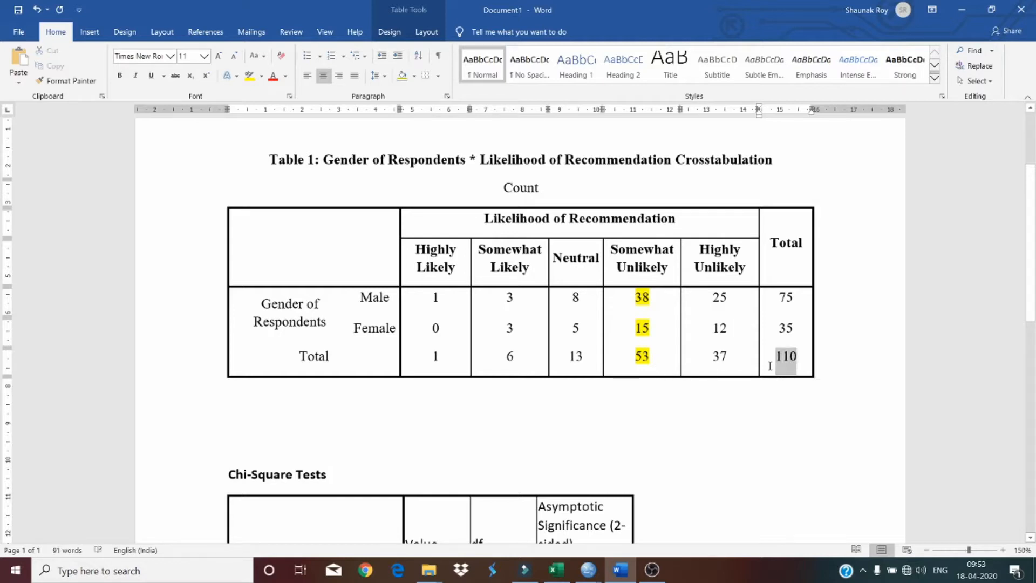
pyautogui.click(674, 364)
pyautogui.click(511, 409)
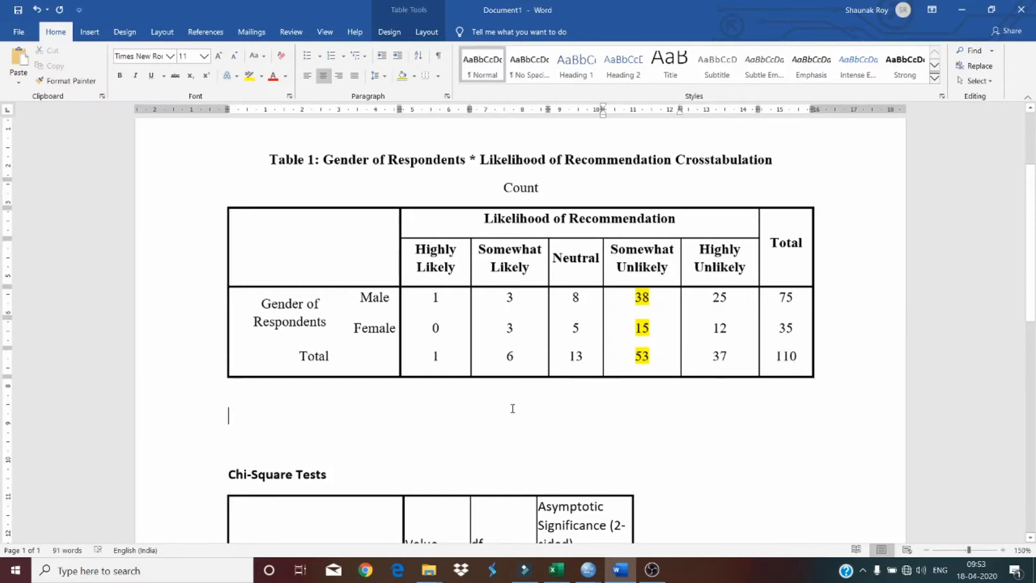
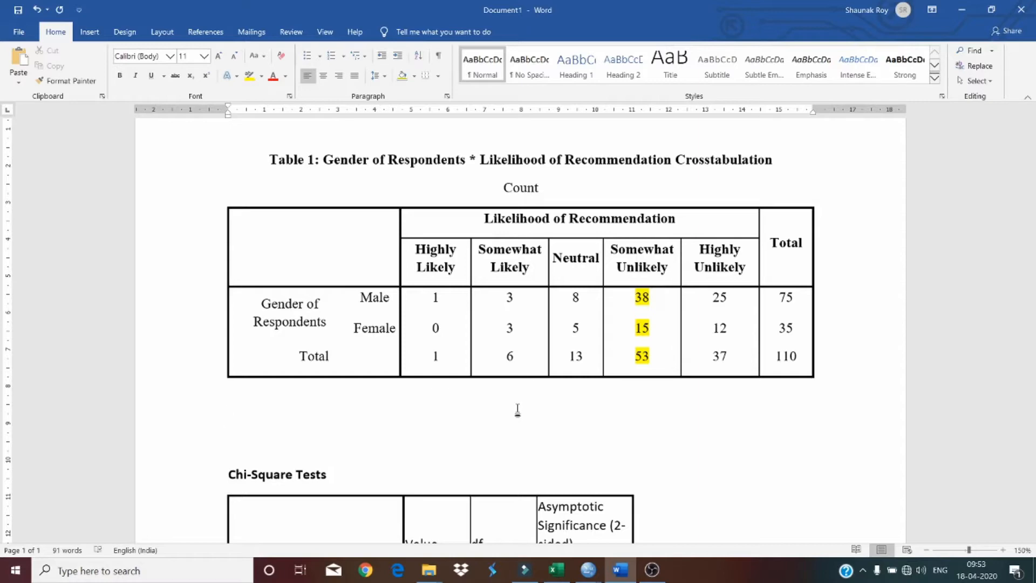
# Step: Switch to the Excel research worksheet, read the full question in column AP's header and its responses, and return to the Word document
pyautogui.click(557, 569)
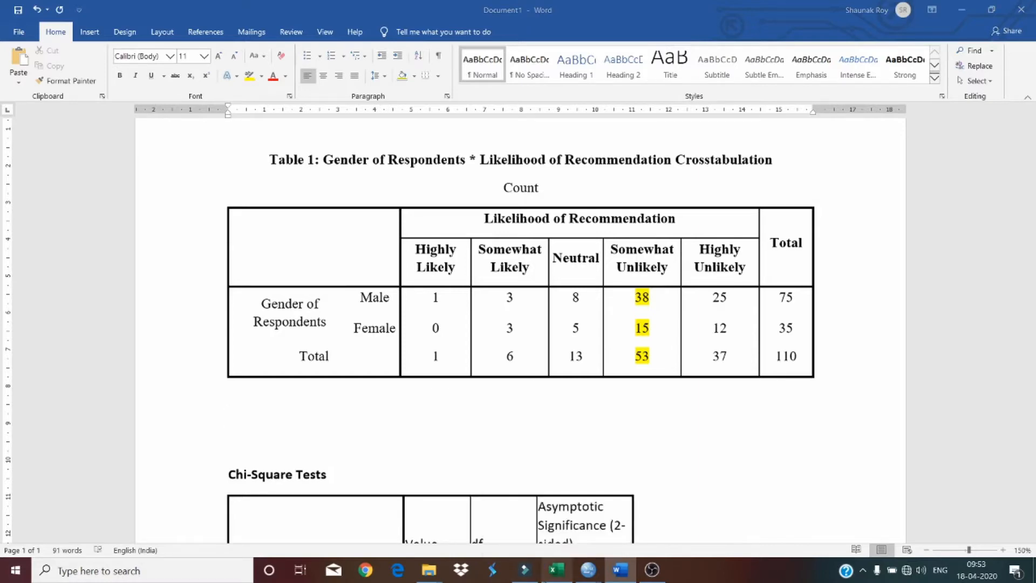
pyautogui.moveTo(826, 536)
pyautogui.mouseDown()
pyautogui.moveTo(302, 538)
pyautogui.moveTo(829, 536)
pyautogui.mouseUp()
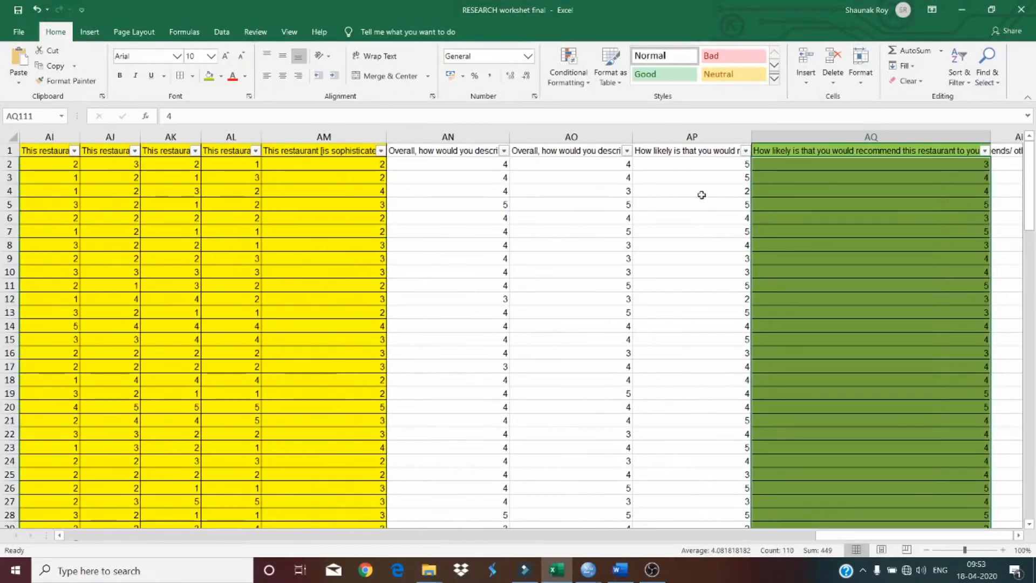
pyautogui.click(701, 150)
pyautogui.doubleClick(702, 150)
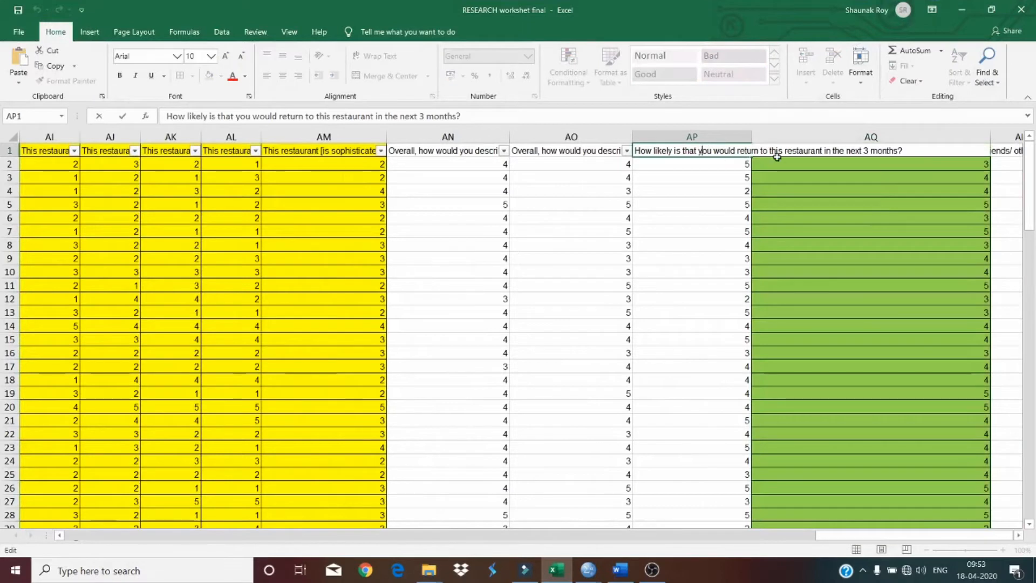
pyautogui.moveTo(724, 165); pyautogui.dragTo(734, 305)
pyautogui.click(717, 381)
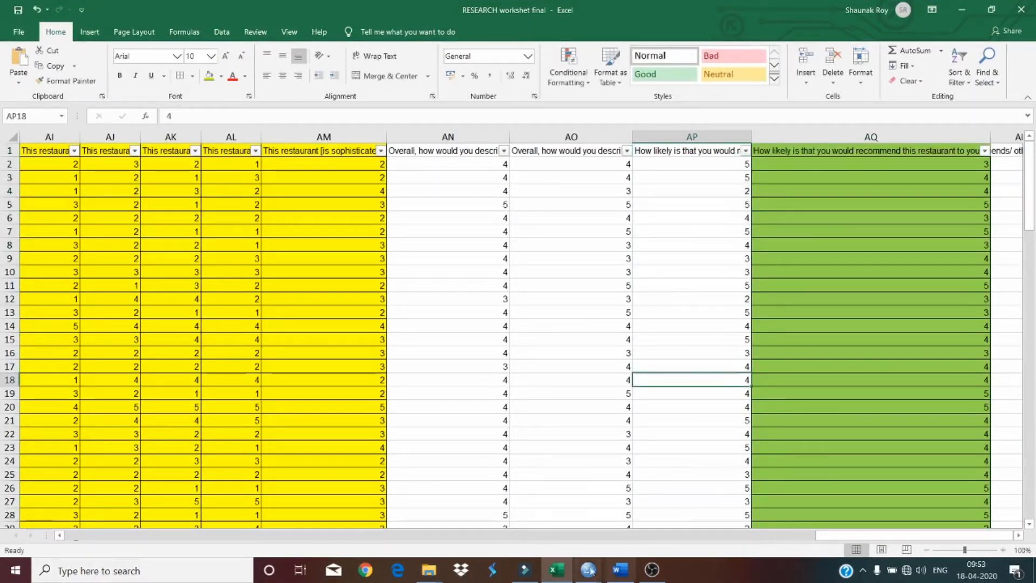
pyautogui.click(558, 577)
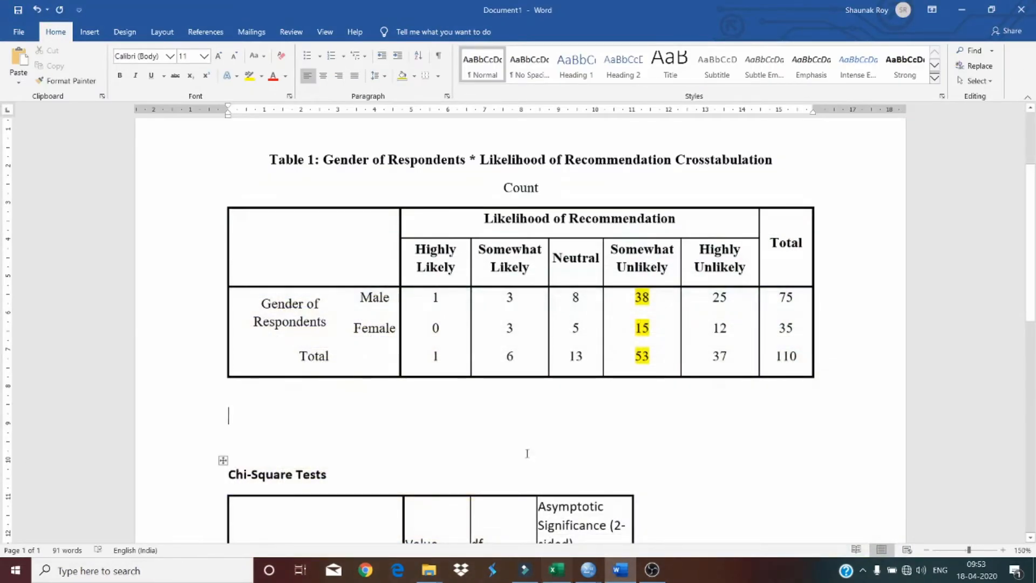
# Step: Append "(Source: Author's own Calculations)" to the end of the Table 1 title
pyautogui.scroll(-4, 499, 412)
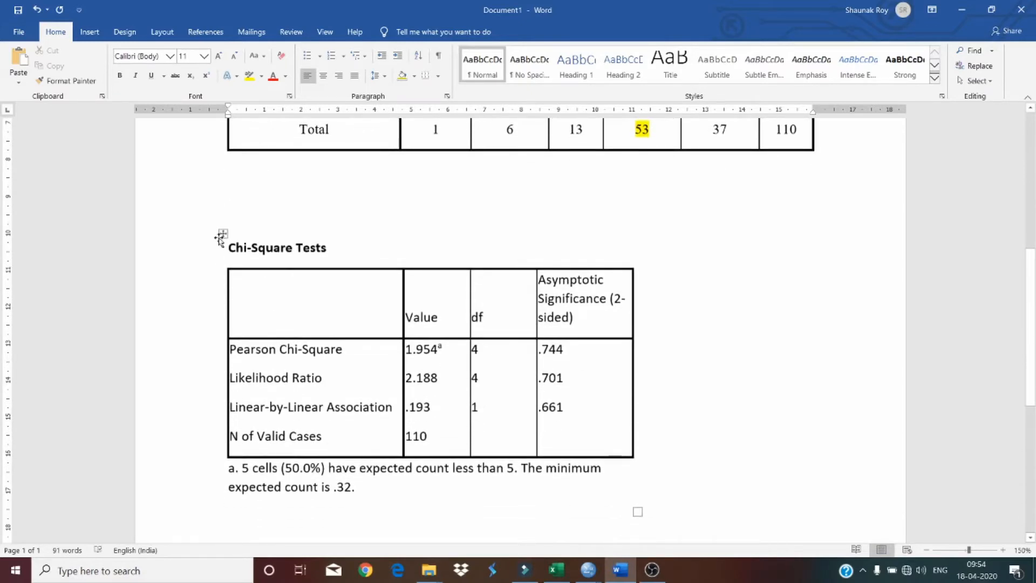
pyautogui.click(221, 238)
pyautogui.scroll(6, 233, 306)
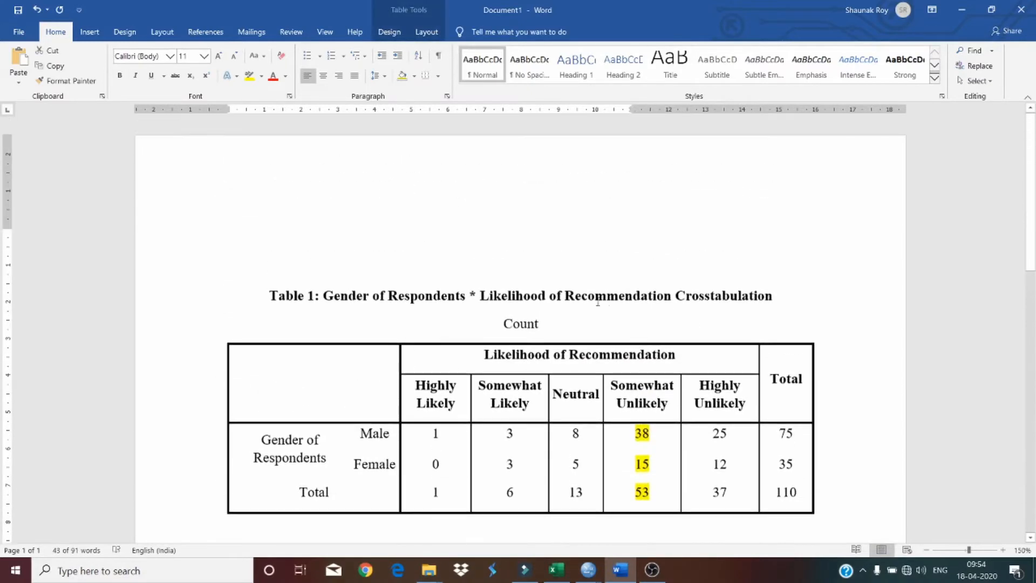
pyautogui.click(874, 300)
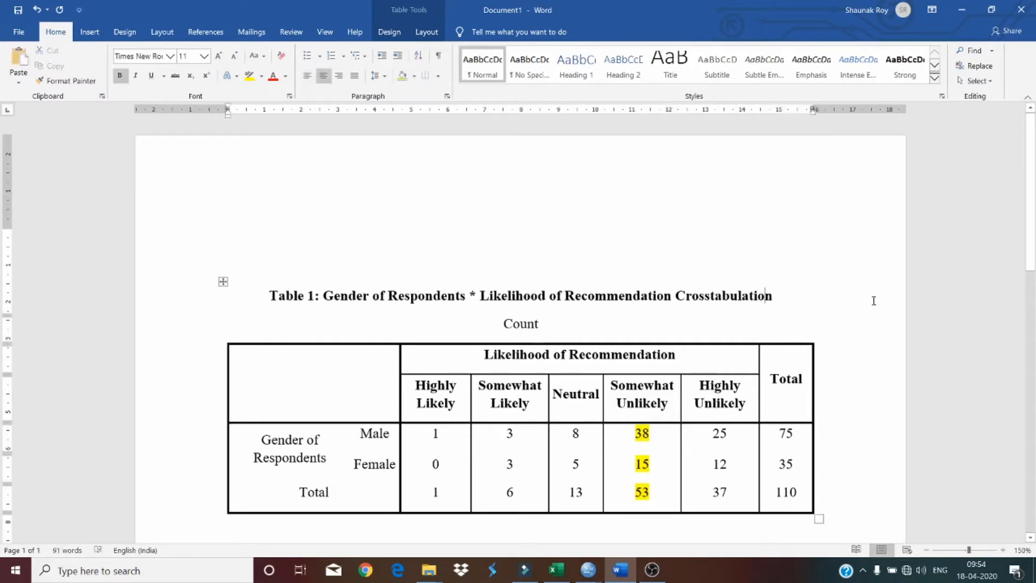
pyautogui.write('(Source:')
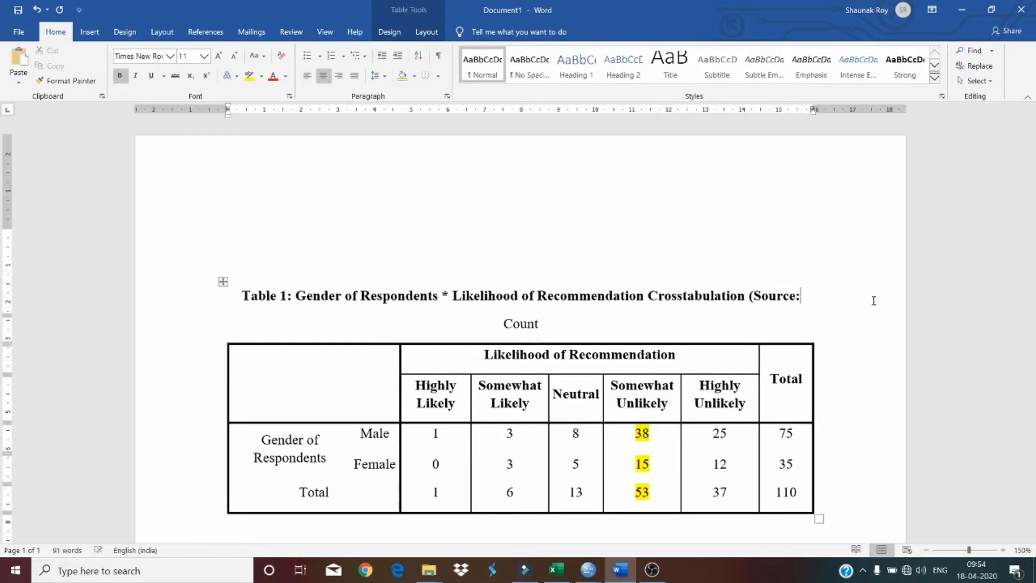
pyautogui.write(' Authore')
pyautogui.press('BackSpace')
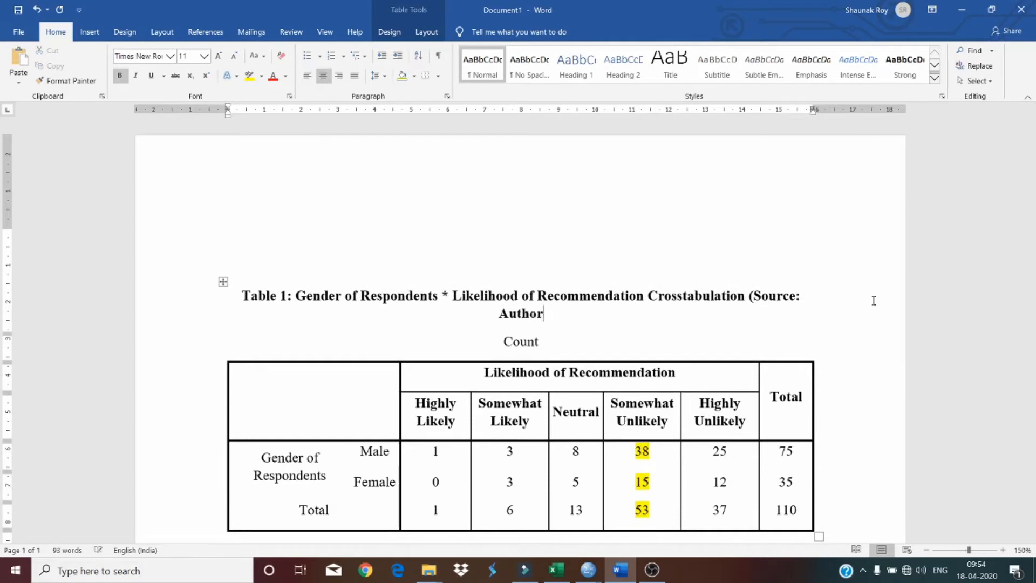
pyautogui.write("'s own Caluc")
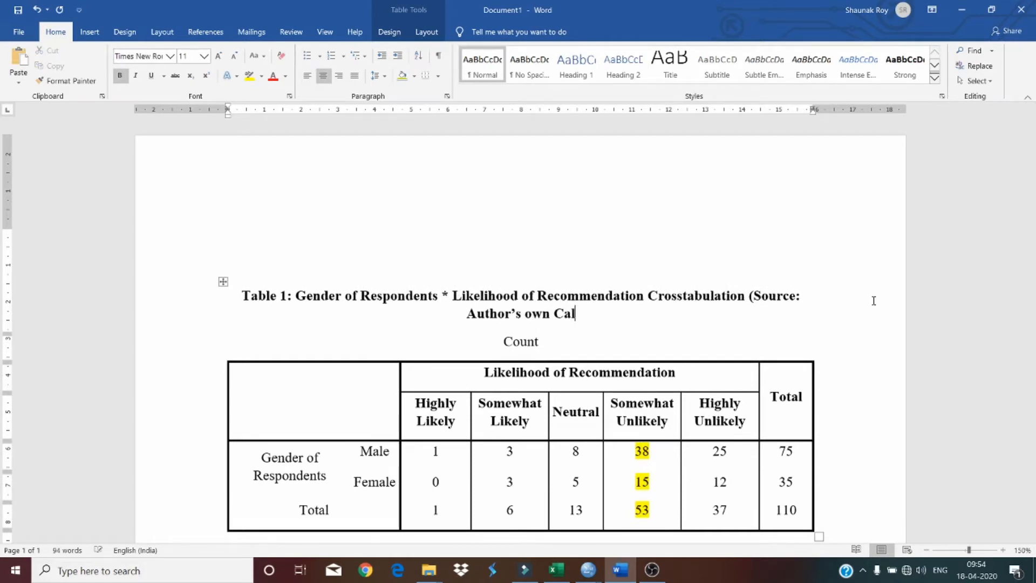
pyautogui.press('BackSpace')
pyautogui.press('BackSpace')
pyautogui.write('cui')
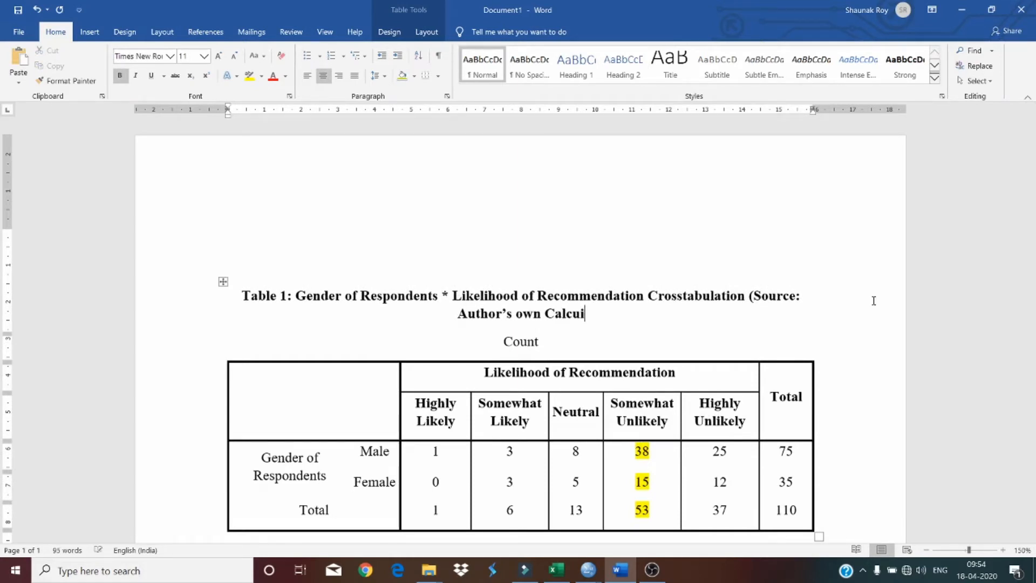
pyautogui.press('BackSpace')
pyautogui.write('lations)')
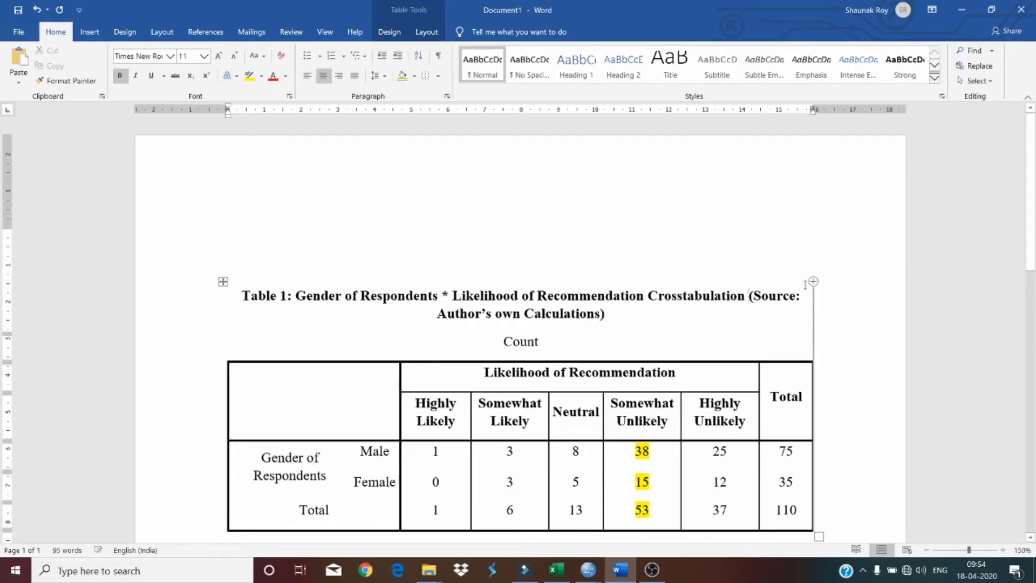
# Step: Move Table 1's source note onto its own line and format it as 10 pt italic without bold
pyautogui.press('Return')
pyautogui.hotkey('shift', 'End')
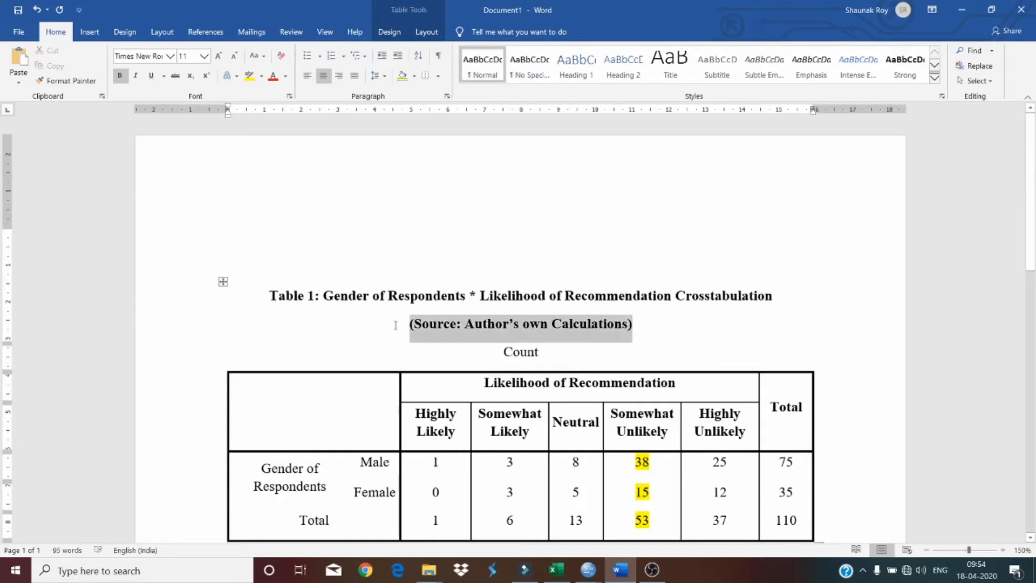
pyautogui.click(234, 56)
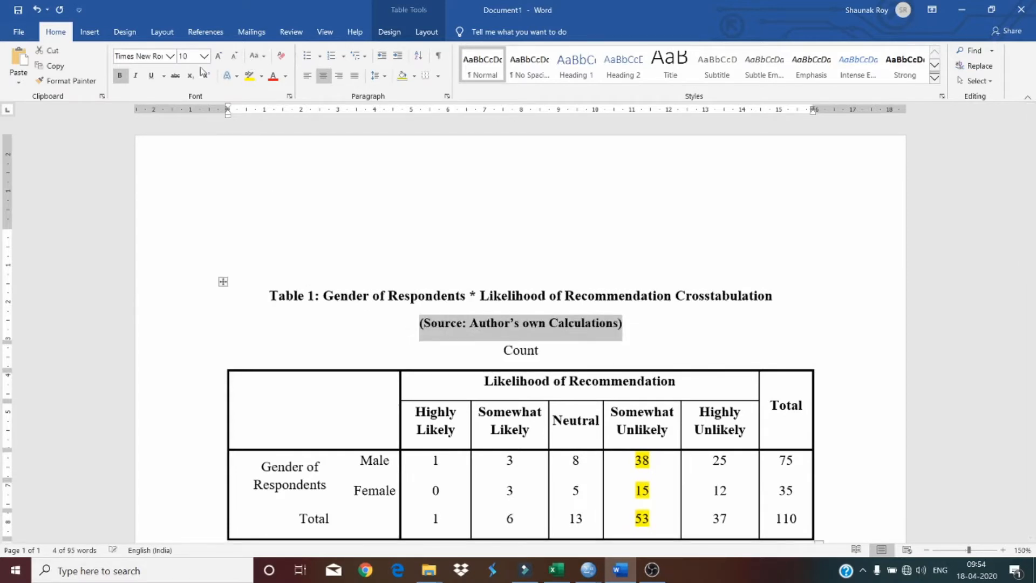
pyautogui.click(136, 75)
pyautogui.click(68, 80)
pyautogui.click(120, 77)
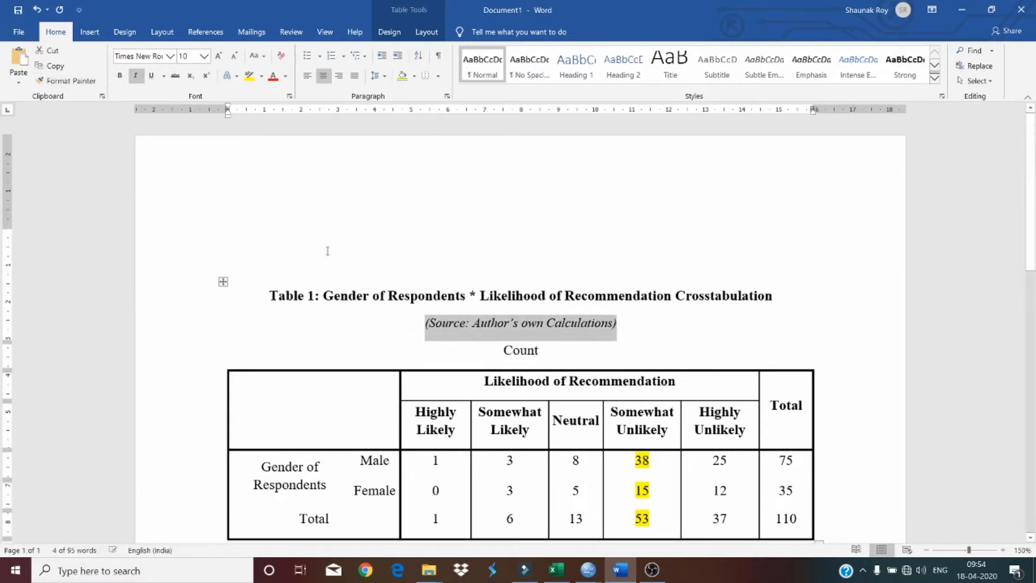
pyautogui.click(435, 297)
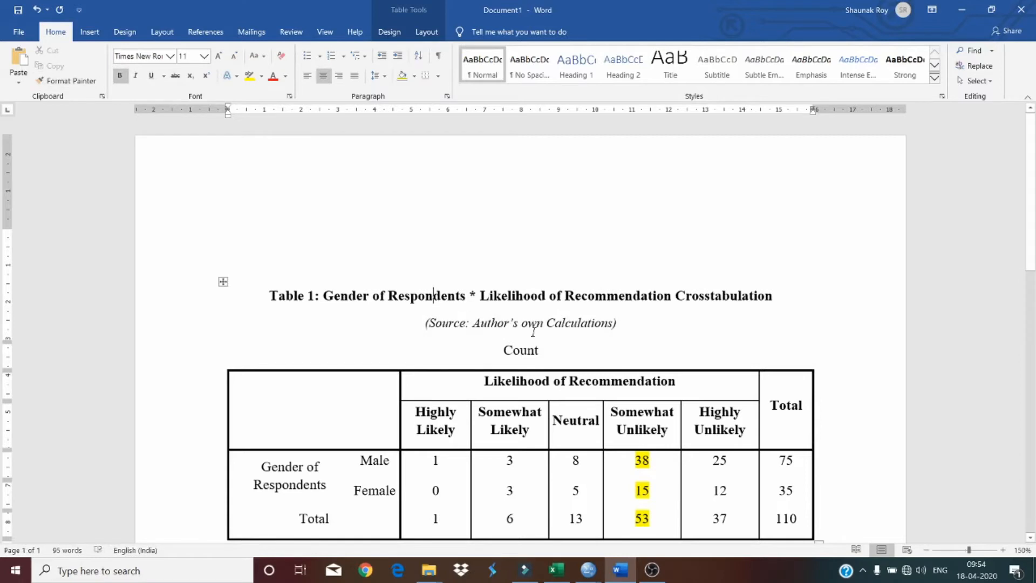
# Step: Set the font of the whole Chi-Square Tests table to Times New Roman
pyautogui.scroll(-5, 534, 331)
pyautogui.click(274, 320)
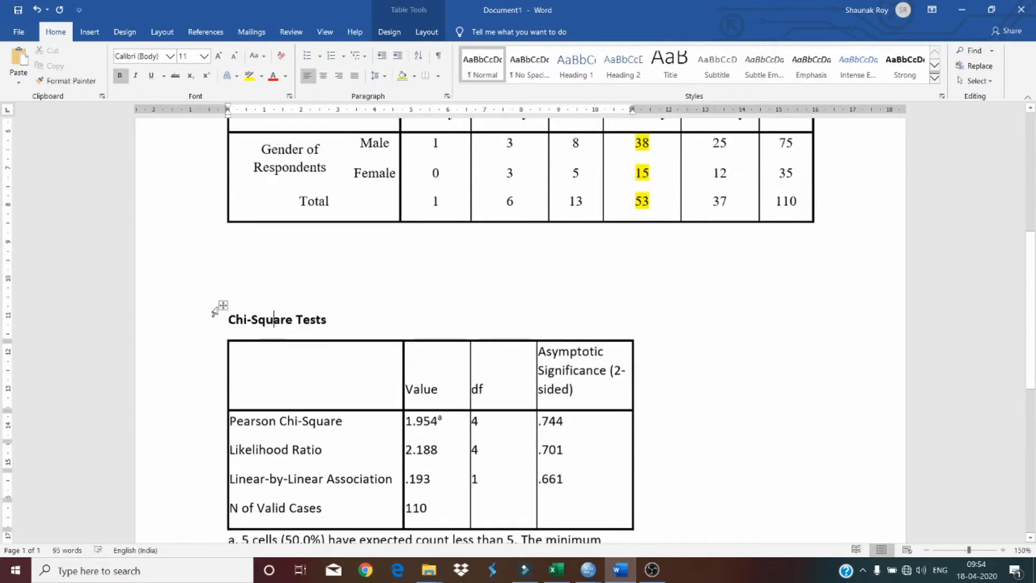
pyautogui.click(222, 305)
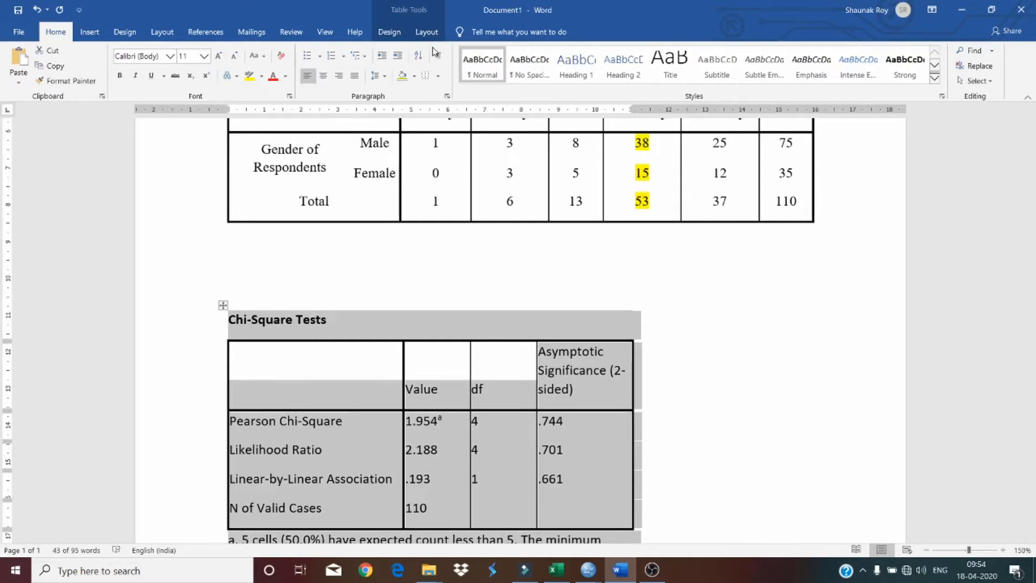
pyautogui.scroll(-3, 436, 280)
pyautogui.click(377, 290)
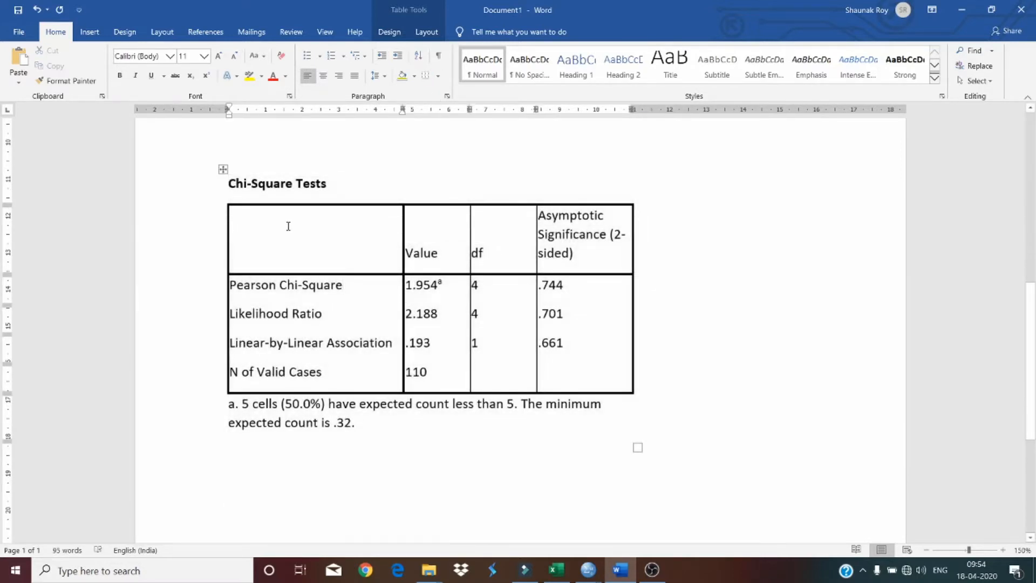
pyautogui.click(221, 169)
pyautogui.click(141, 57)
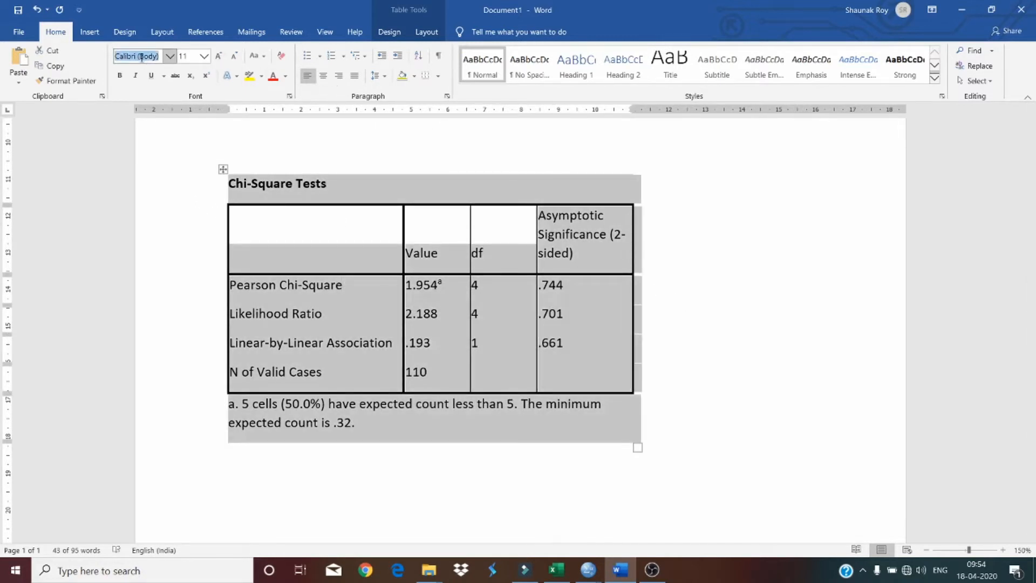
pyautogui.write('Times New Roman')
pyautogui.press('Return')
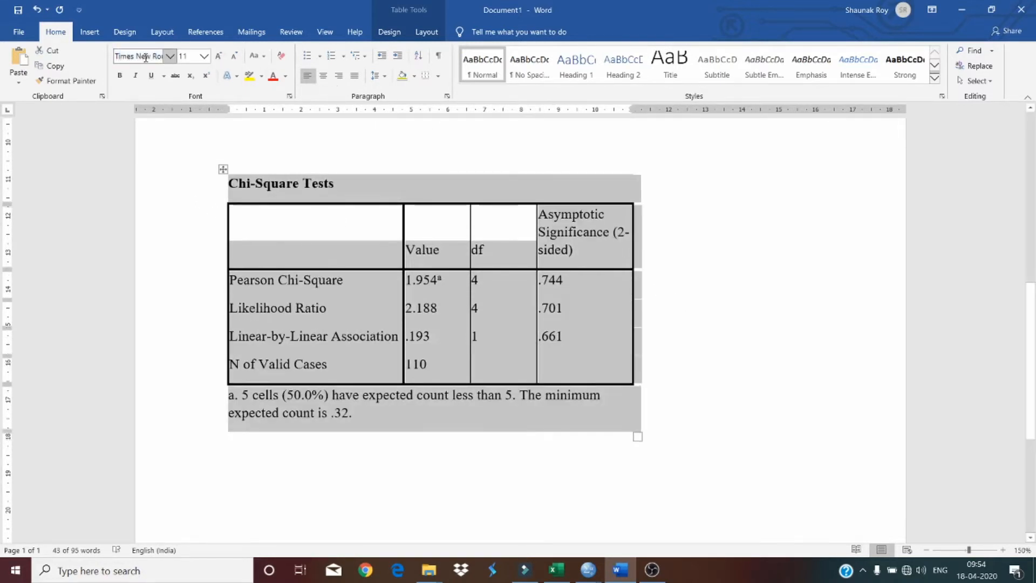
# Step: Bold the Chi-Square Tests table's header row: Value, df and Asymptotic Significance (2-sided)
pyautogui.click(334, 233)
pyautogui.moveTo(334, 233); pyautogui.dragTo(557, 248)
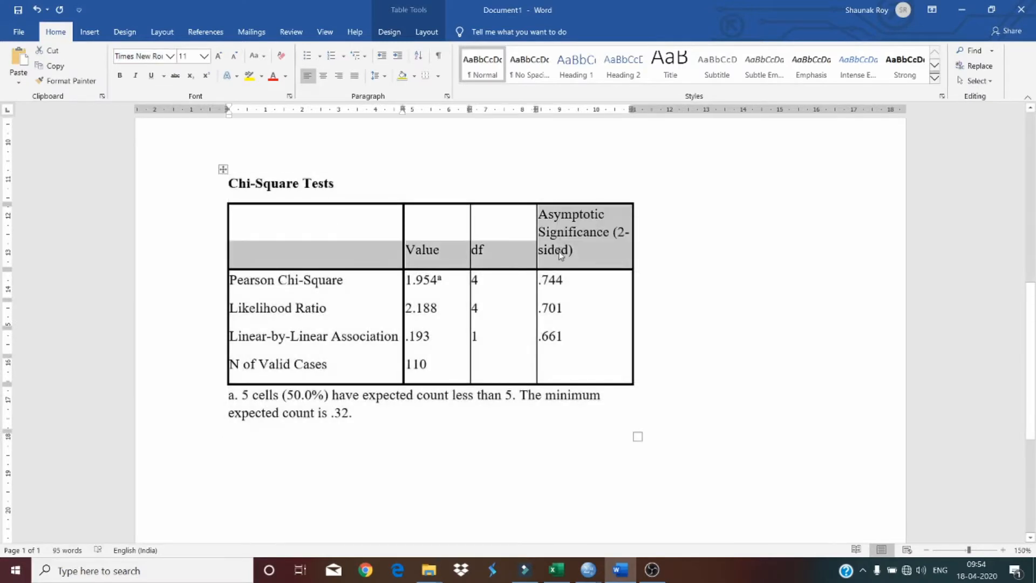
pyautogui.hotkey('ctrl', 'b')
pyautogui.click(572, 253)
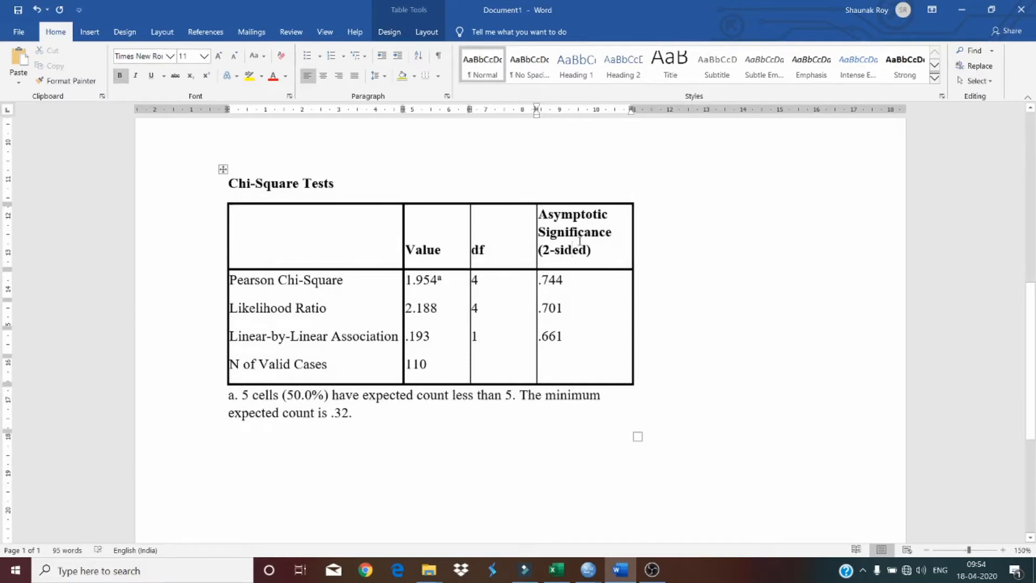
# Step: Prefix the Chi-Square Tests title with "Table 2: "
pyautogui.click(230, 184)
pyautogui.write('Table 2')
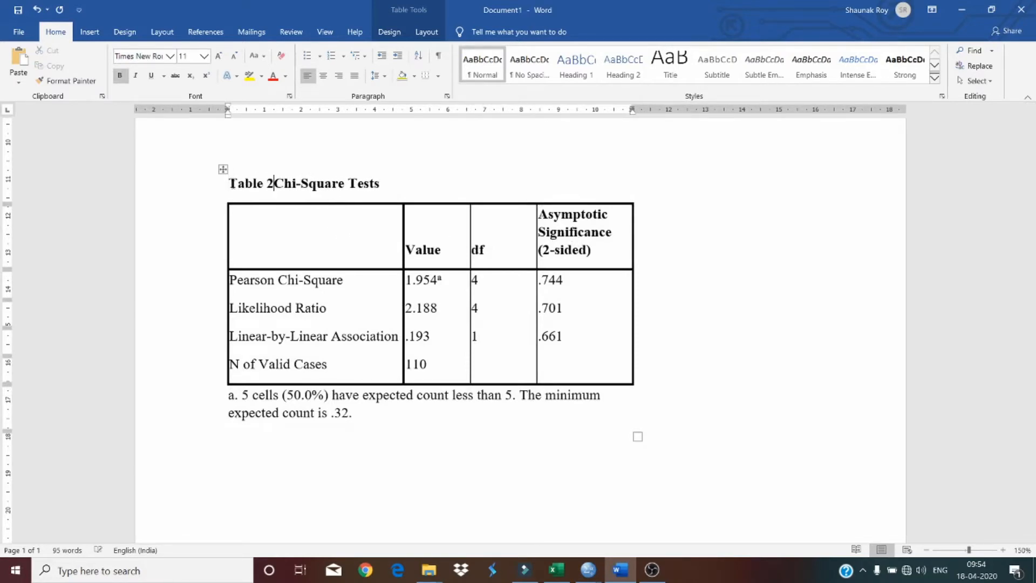
pyautogui.write(':')
# Step: Append "(Source: Author's own Calculations)" to the end of the Table 2 title
pyautogui.click(399, 188)
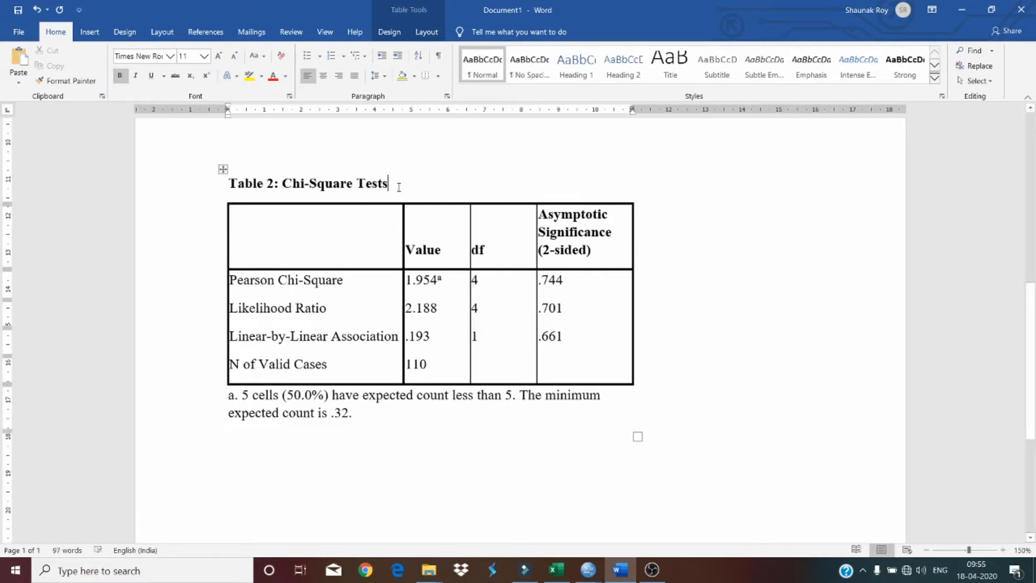
pyautogui.write('(S')
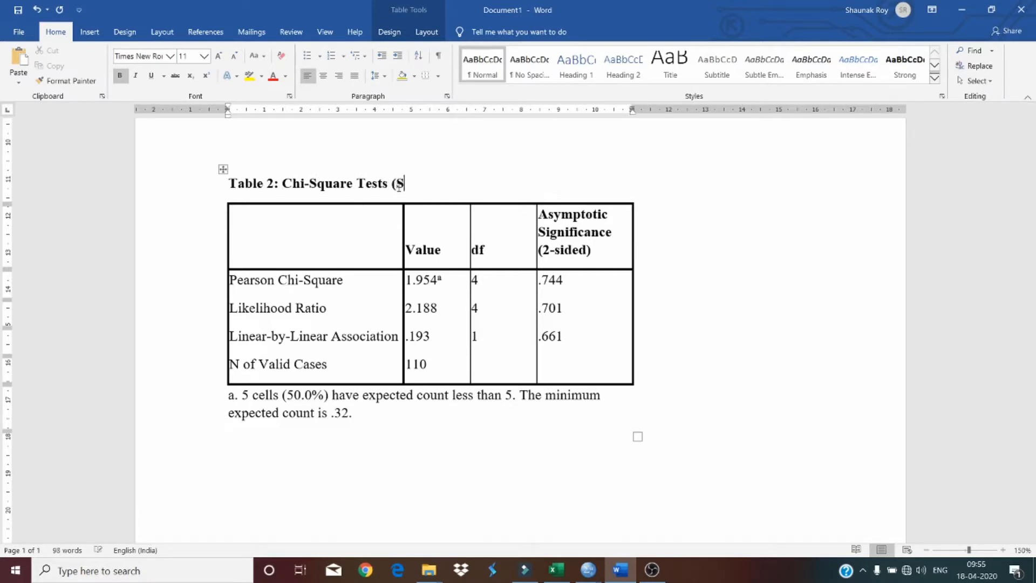
pyautogui.write('ource:')
pyautogui.write('Autho')
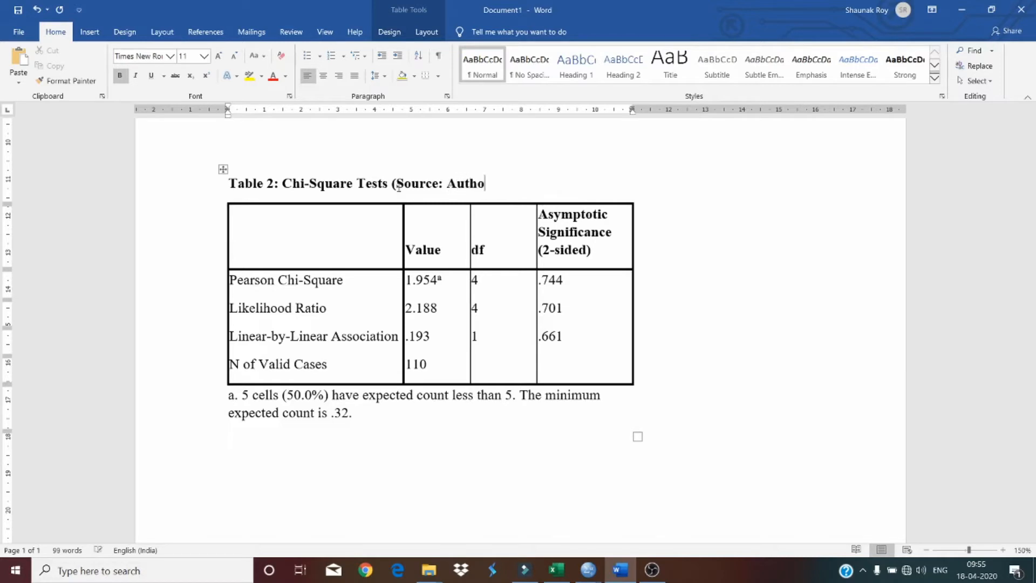
pyautogui.write("r's O")
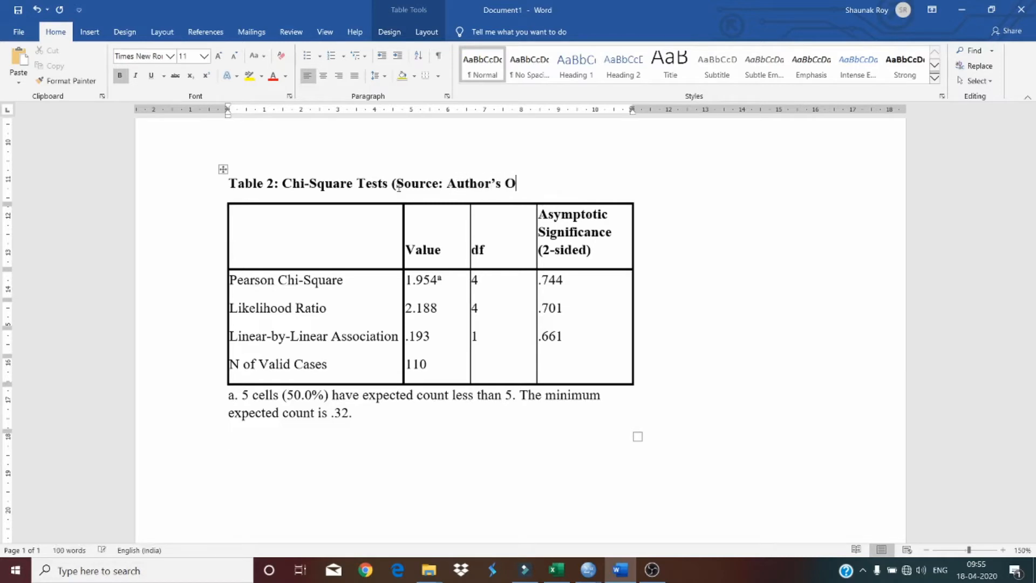
pyautogui.press('BackSpace')
pyautogui.write('own Calcul')
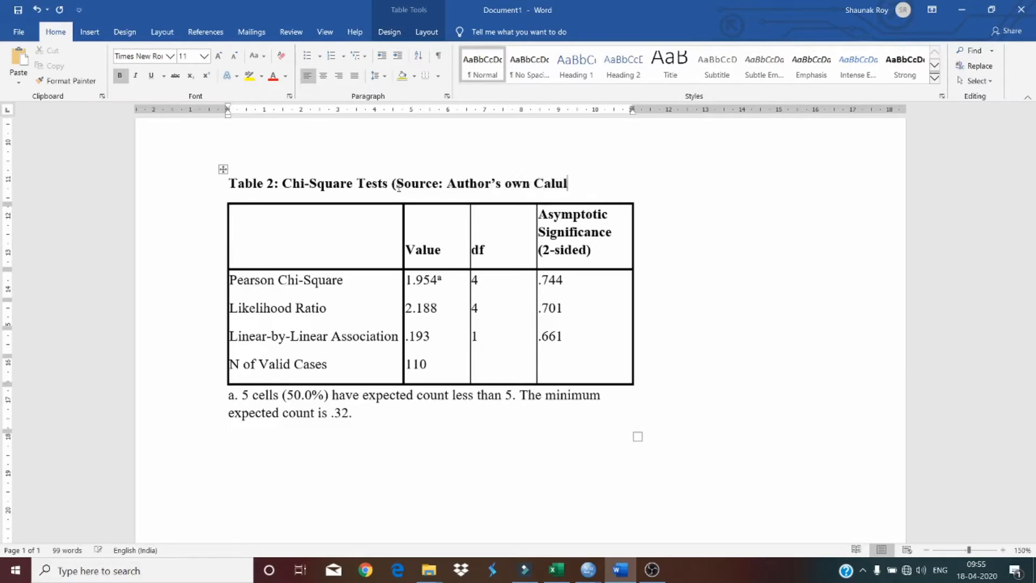
pyautogui.press('BackSpace')
pyautogui.press('BackSpace')
pyautogui.write('cul')
pyautogui.press('BackSpace')
pyautogui.press('BackSpace')
pyautogui.write('ulations')
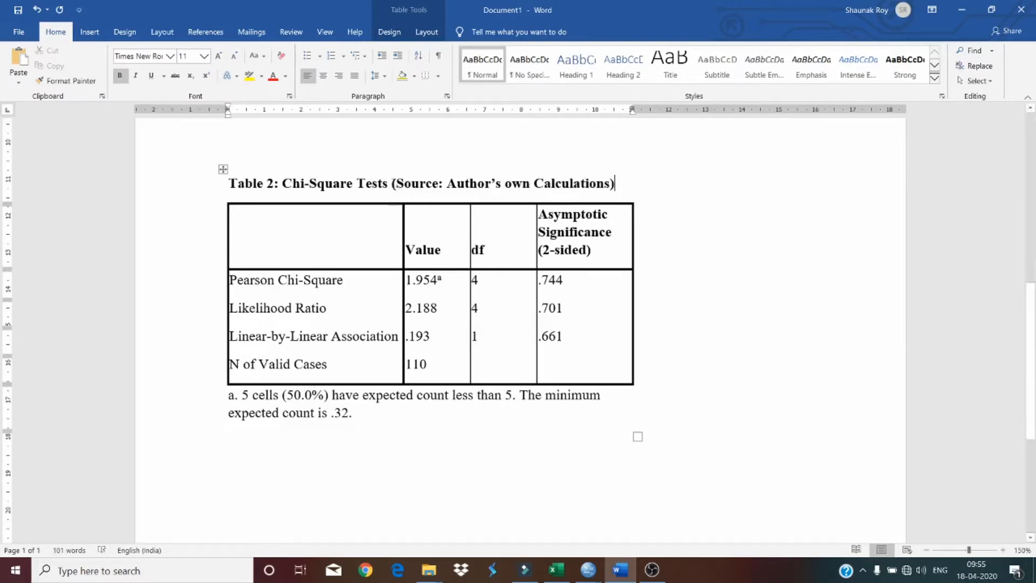
# Step: Move Table 2's source note onto its own line and format it as 10 pt italic without bold
pyautogui.click(393, 182)
pyautogui.write("'")
pyautogui.press('BackSpace')
pyautogui.press('Return')
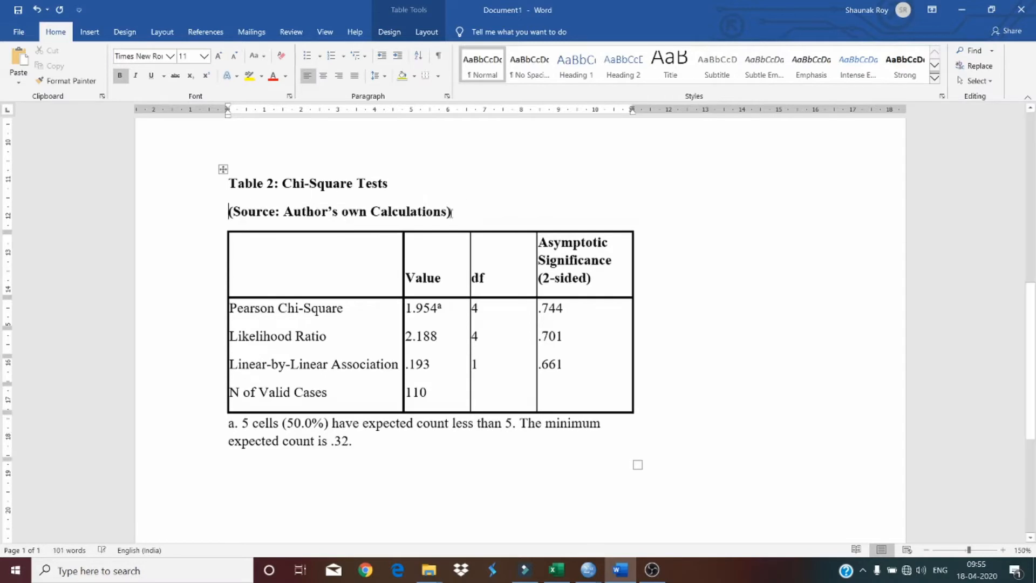
pyautogui.click(204, 210)
pyautogui.hotkey('ctrl', 'b')
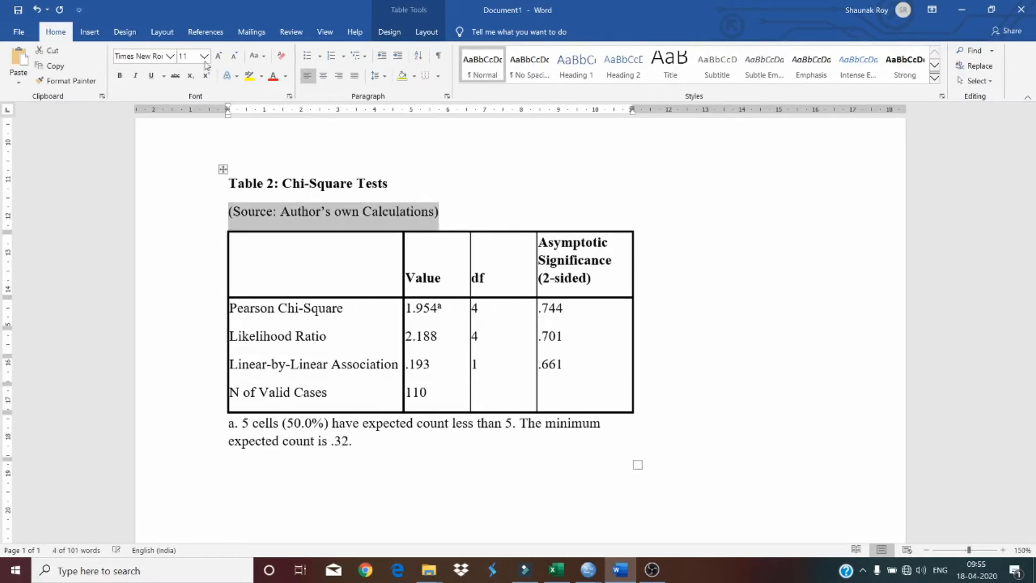
pyautogui.click(234, 55)
pyautogui.click(136, 77)
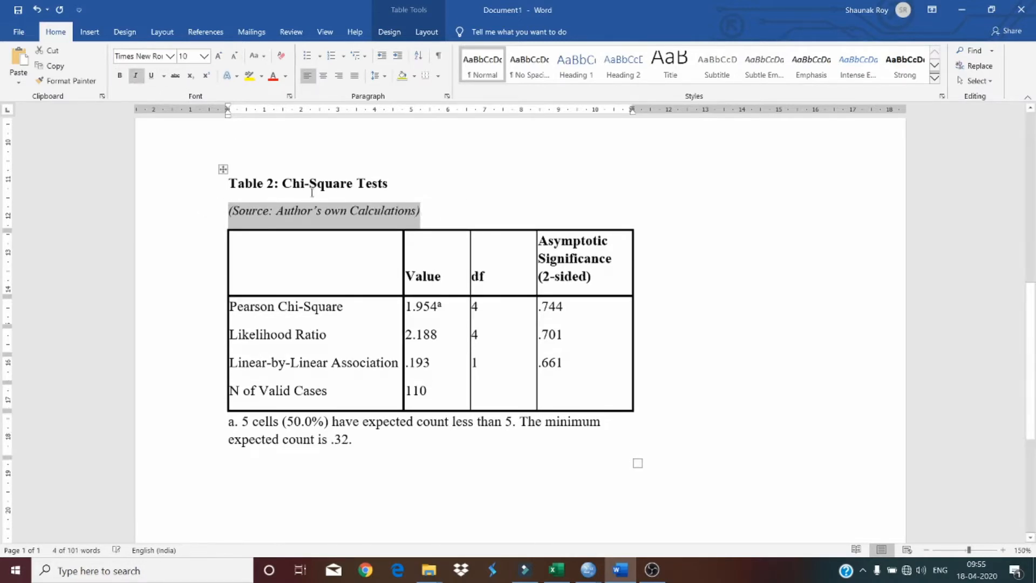
# Step: Centre the whole Chi-Square Tests table horizontally on the page
pyautogui.click(223, 169)
pyautogui.click(324, 76)
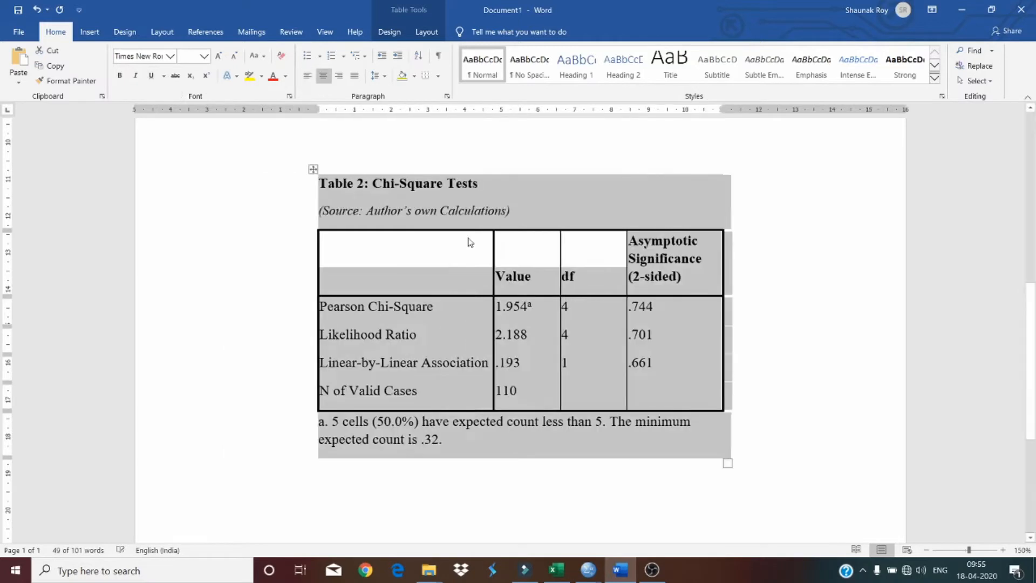
# Step: Centre the Table 2 title and its source note horizontally above the Chi-Square Tests table
pyautogui.click(459, 212)
pyautogui.moveTo(452, 197); pyautogui.dragTo(432, 171)
pyautogui.click(325, 77)
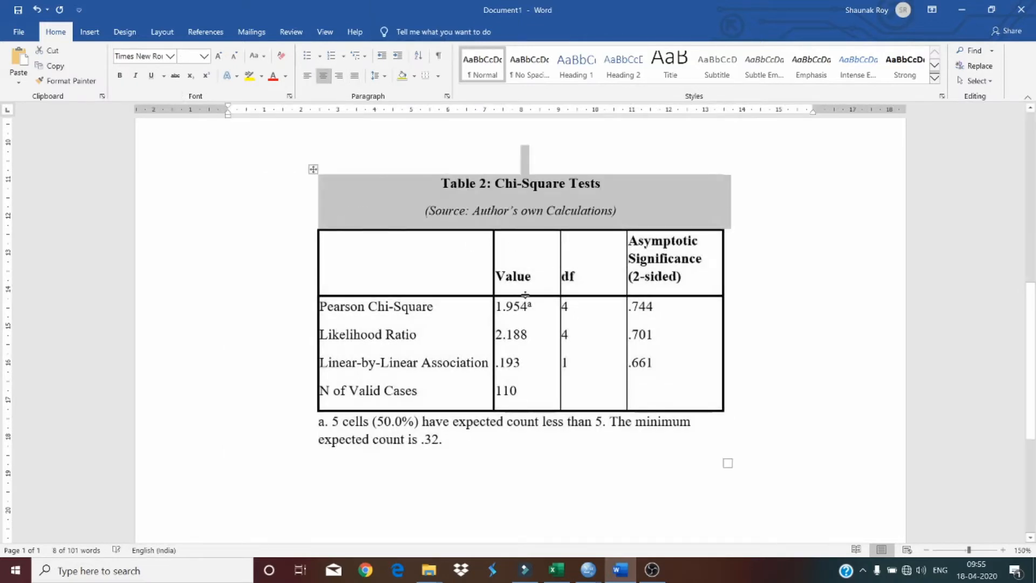
# Step: Centre the contents of the Chi-Square Tests body cells, from Pearson Chi-Square to N of Valid Cases, both horizontally and vertically
pyautogui.click(536, 322)
pyautogui.moveTo(433, 307); pyautogui.dragTo(650, 398)
pyautogui.click(426, 32)
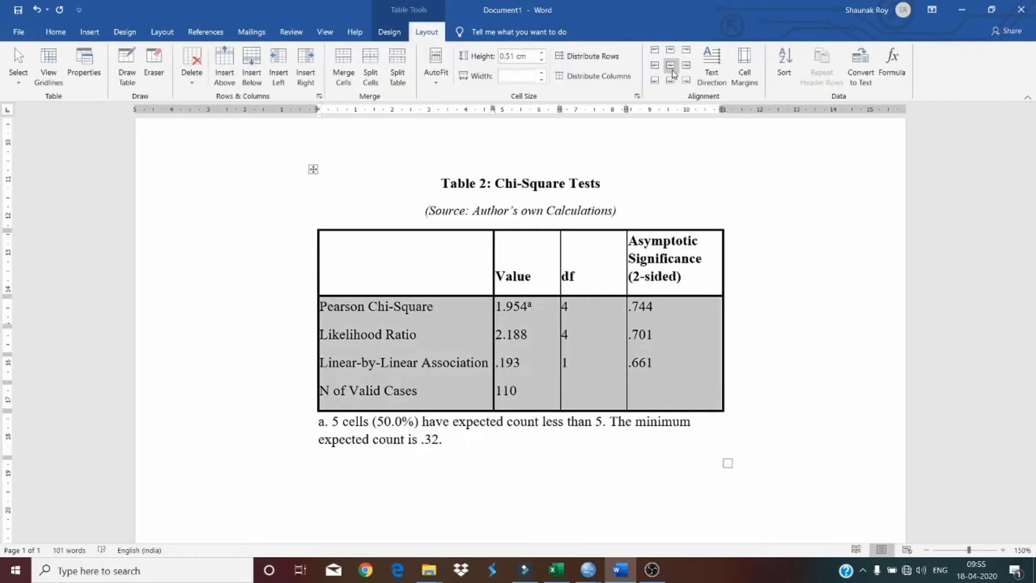
pyautogui.click(671, 66)
pyautogui.click(681, 330)
# Step: Highlight the text of the whole Pearson Chi-Square row in yellow
pyautogui.moveTo(693, 310); pyautogui.dragTo(440, 294)
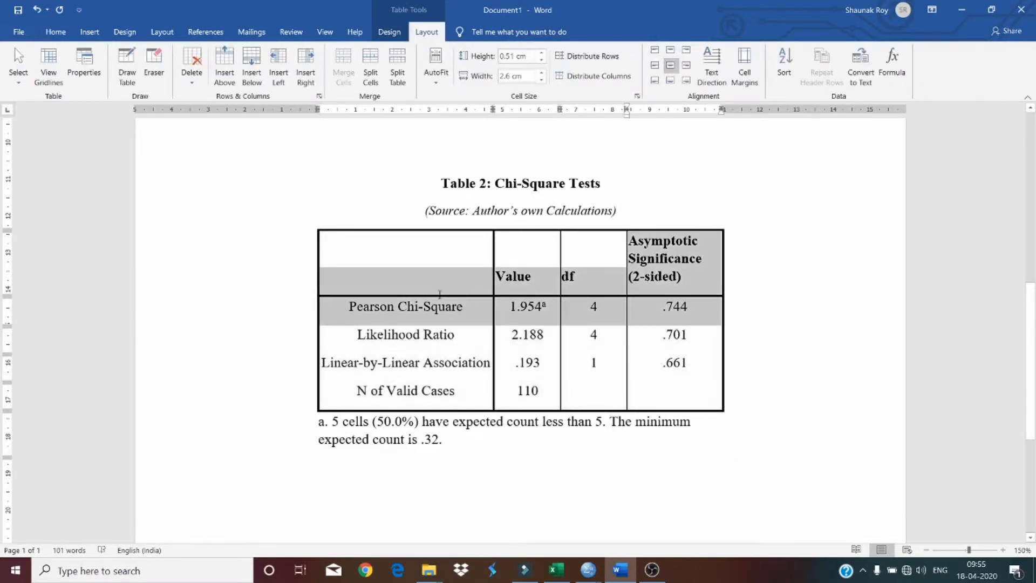
pyautogui.click(440, 294)
pyautogui.click(56, 32)
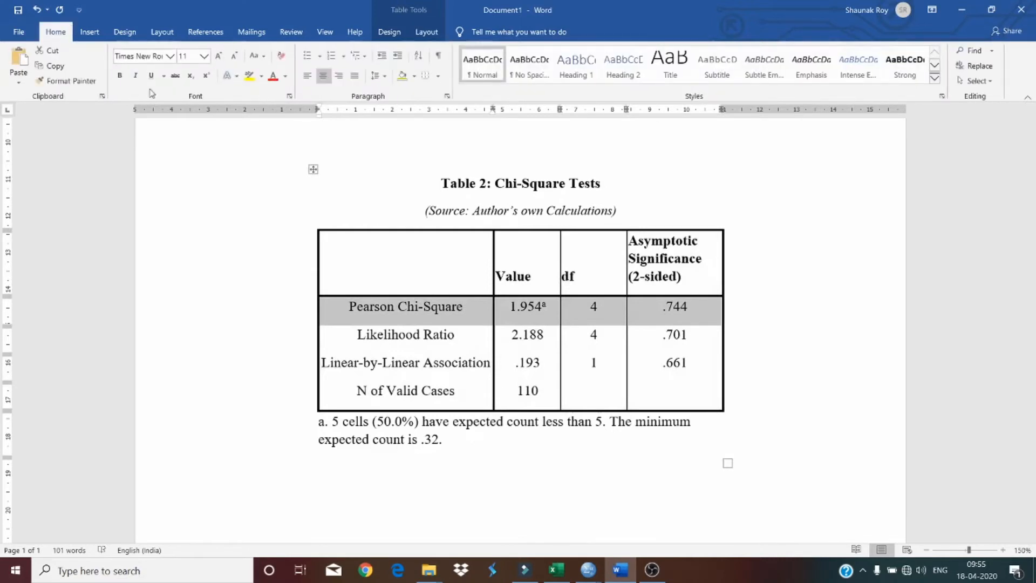
pyautogui.click(251, 77)
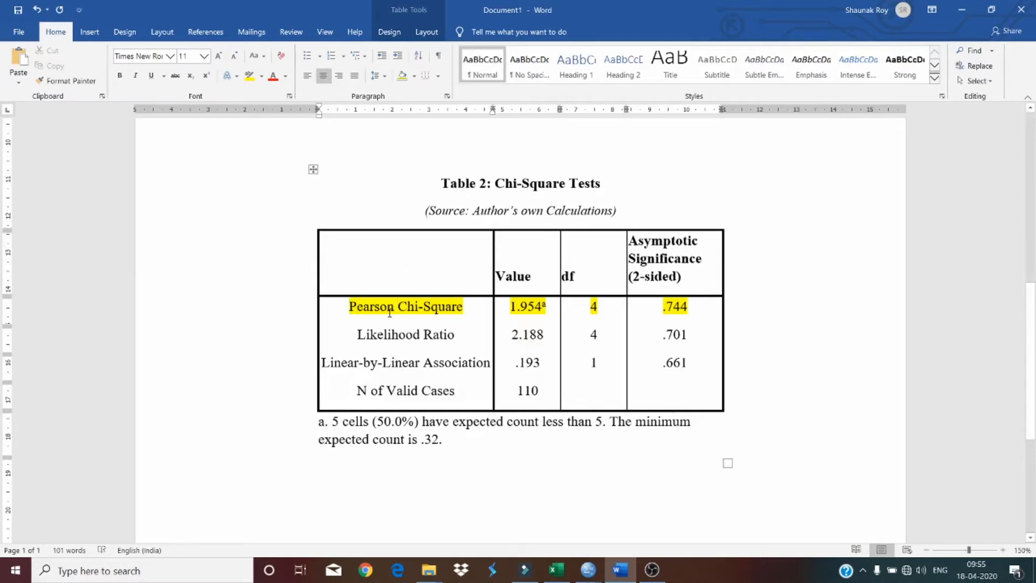
# Step: Begin an interpretation line below the Chi-Square Tests table with "The p-s", referring to the Pearson significance value
pyautogui.click(294, 498)
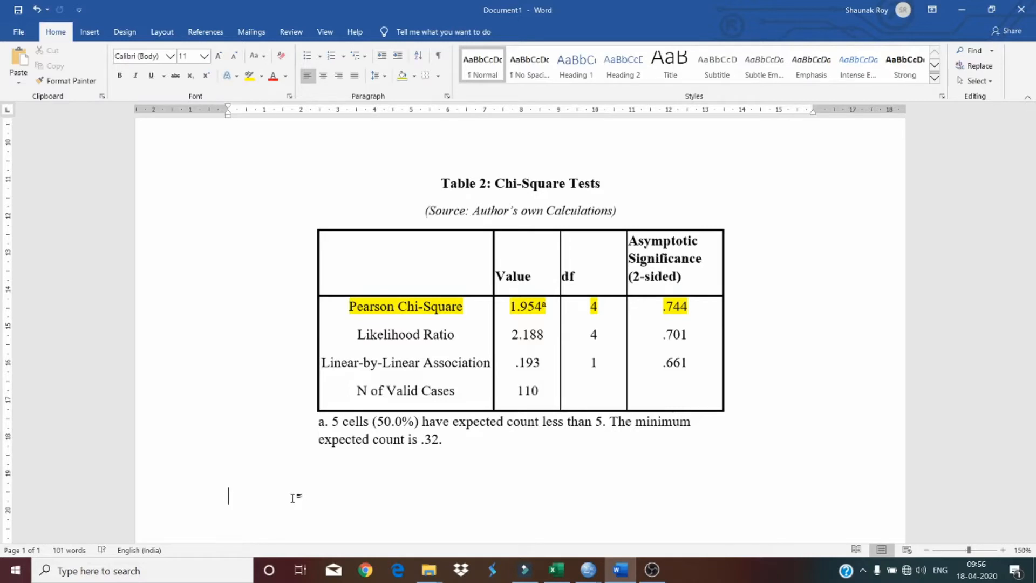
pyautogui.write('The p-s')
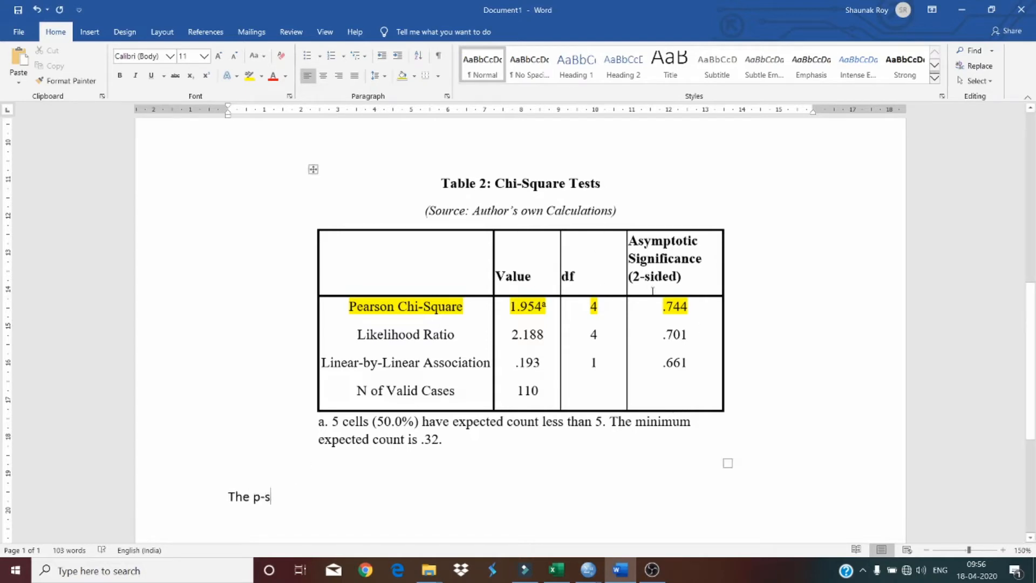
pyautogui.doubleClick(682, 308)
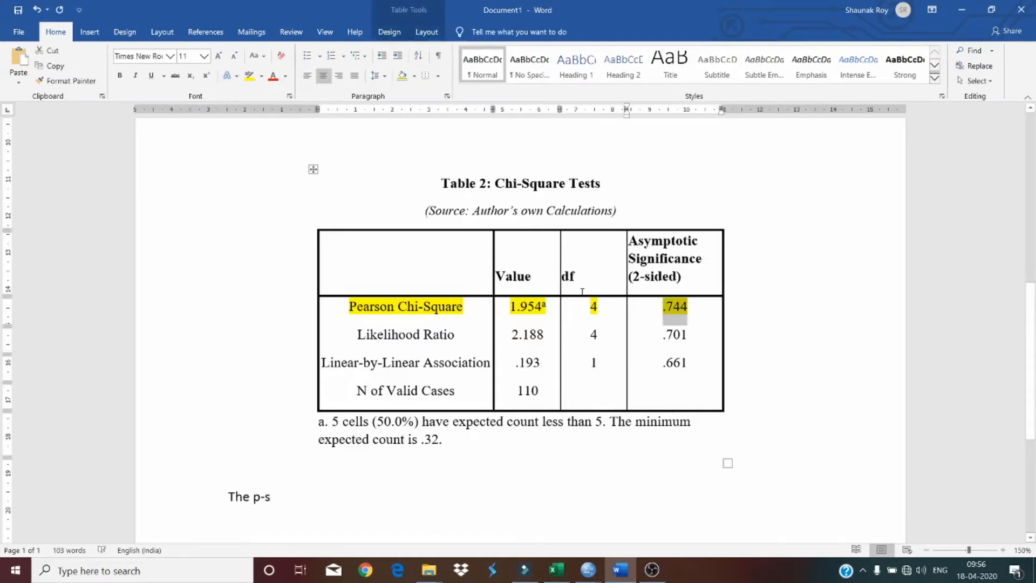
# Step: Centre the Value, df and Asymptotic Significance header cells both horizontally and vertically
pyautogui.moveTo(513, 264); pyautogui.dragTo(675, 270)
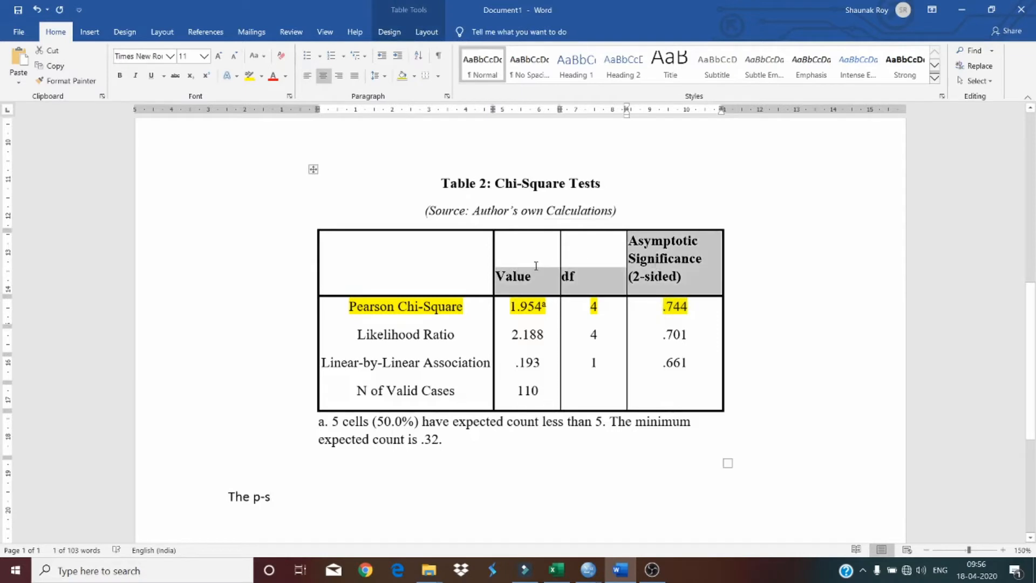
pyautogui.click(435, 37)
pyautogui.click(671, 65)
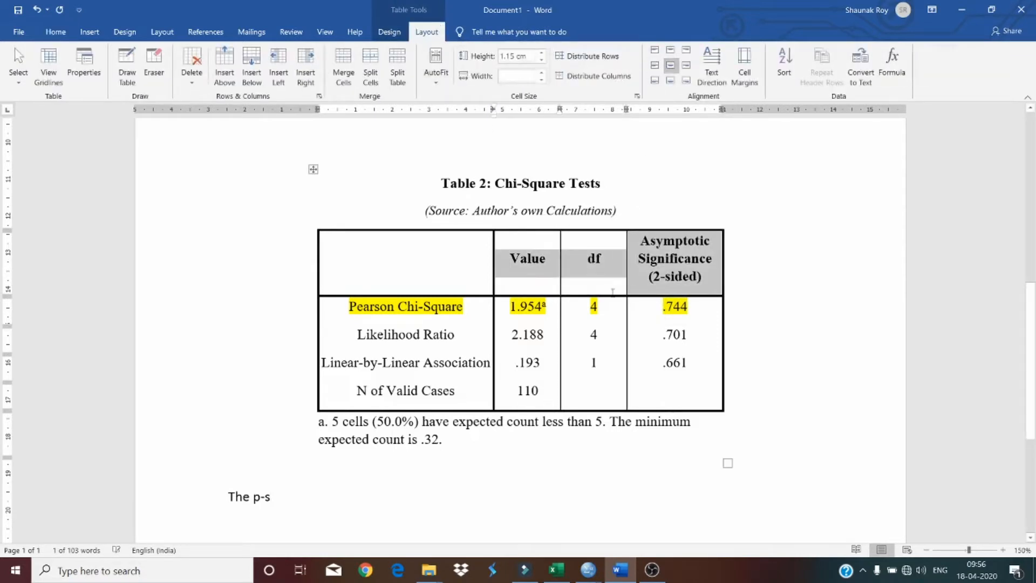
pyautogui.click(596, 335)
# Step: Correct and extend the interpretation line below the table to read "The ideal p-value is"
pyautogui.click(289, 509)
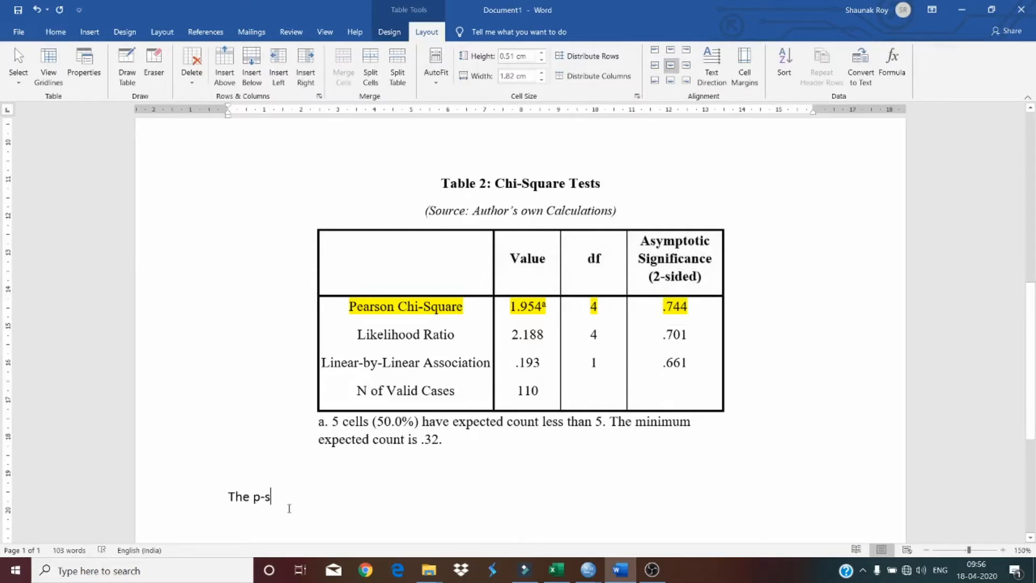
pyautogui.press('BackSpace')
pyautogui.press('BackSpace')
pyautogui.write('-value ')
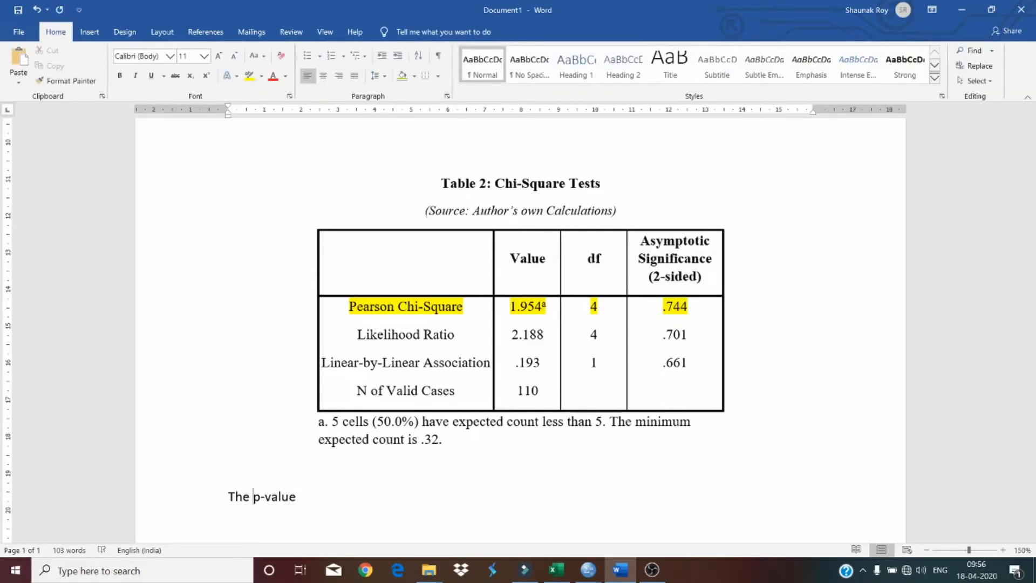
pyautogui.write('ideal ')
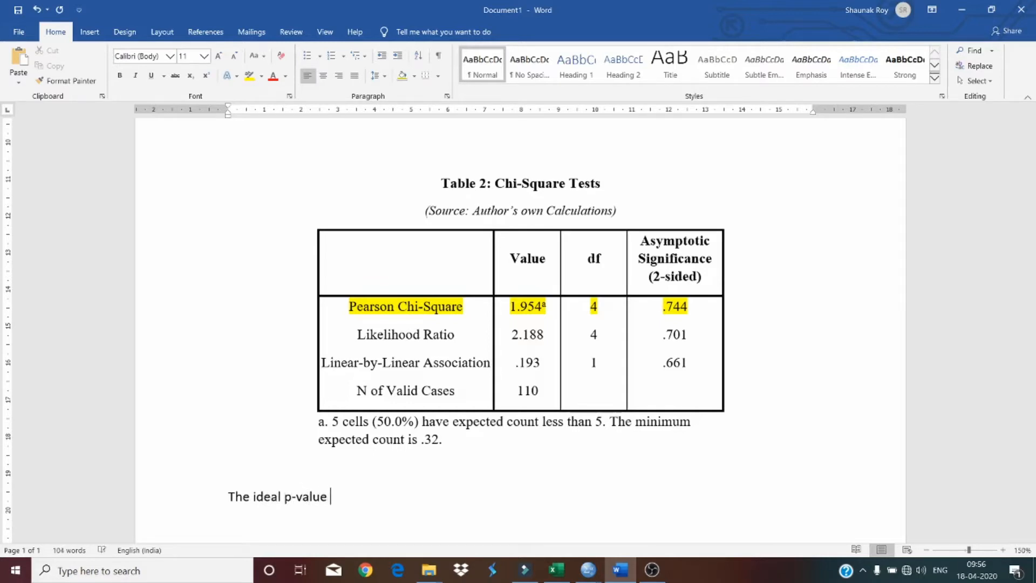
pyautogui.write('is')
# Step: Replace the word "ideal" in the interpretation line with "cut-off score"
pyautogui.doubleClick(260, 496)
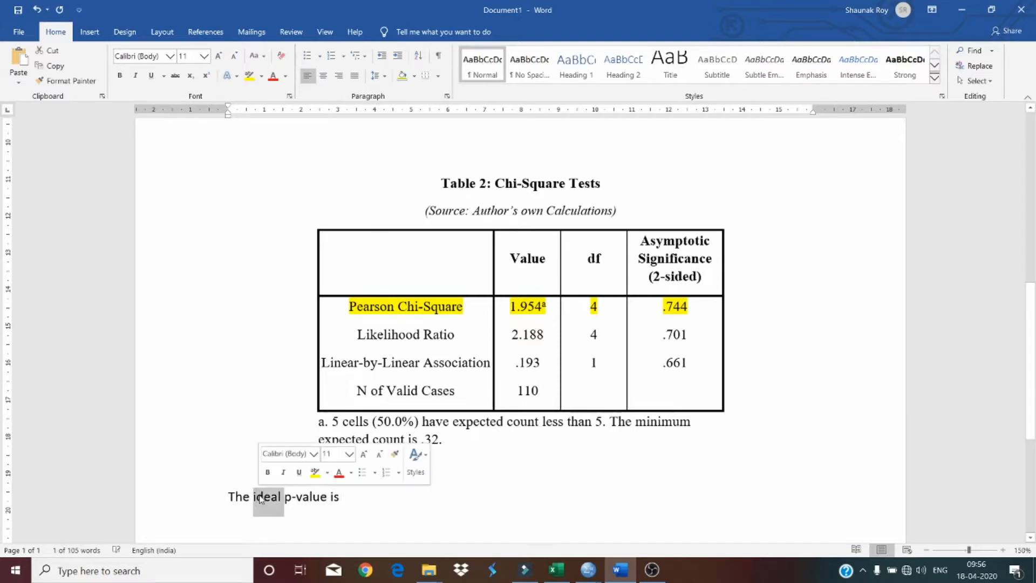
pyautogui.write('cut of')
pyautogui.press('BackSpace')
pyautogui.press('BackSpace')
pyautogui.press('BackSpace')
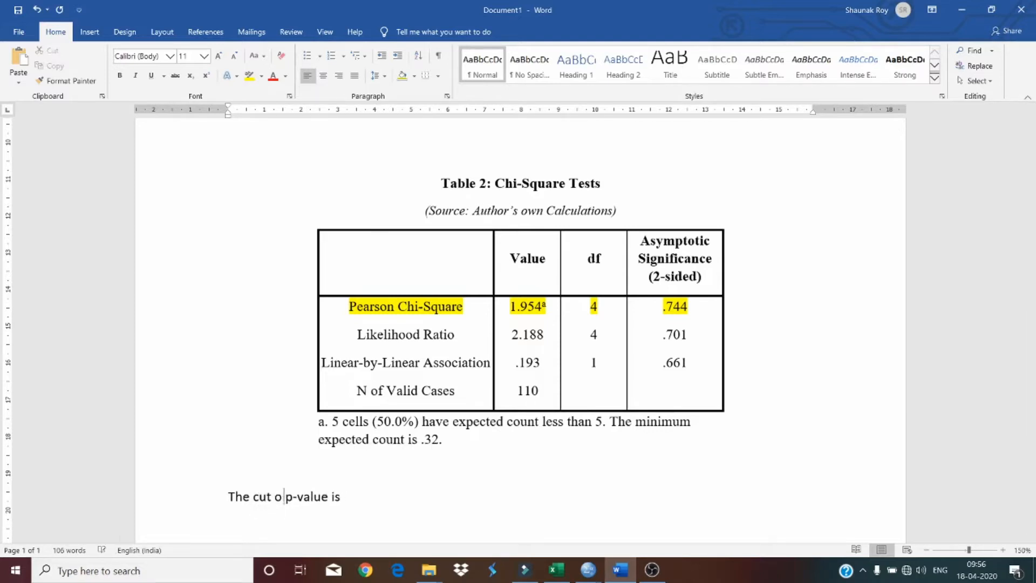
pyautogui.write('-off sc')
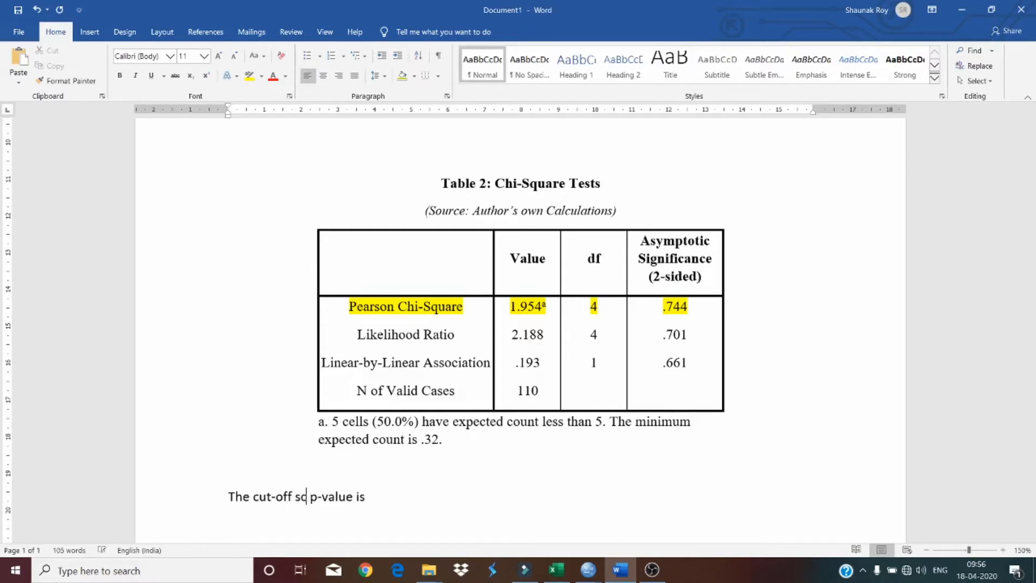
pyautogui.write('ore')
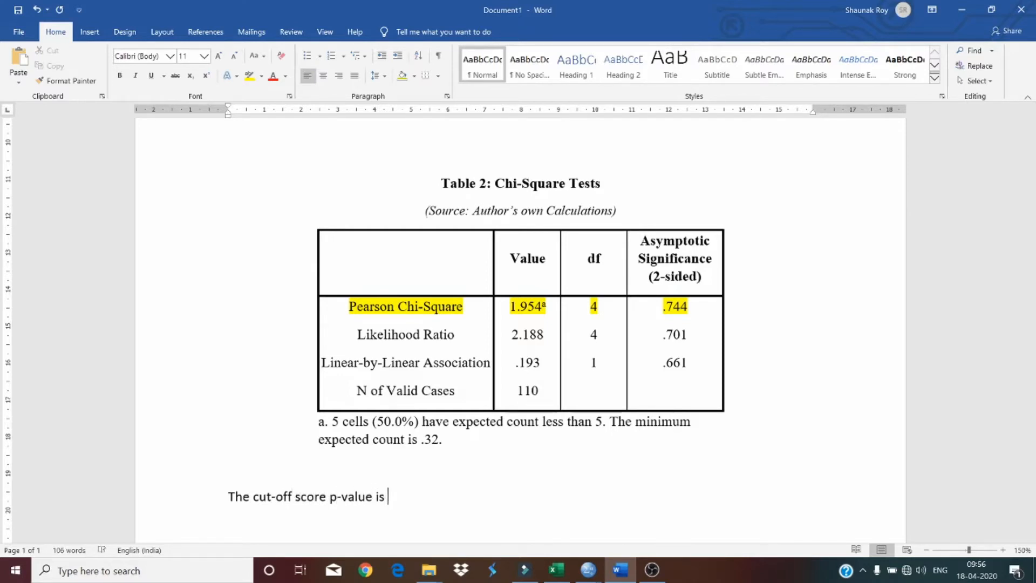
# Step: Complete the cut-off sentence with "0.05 (p<0.05)" and start a new line below it
pyautogui.write('0.54')
pyautogui.press('BackSpace')
pyautogui.press('BackSpace')
pyautogui.write('05')
pyautogui.press('Left')
pyautogui.press('Right')
pyautogui.press('Right')
pyautogui.write('(p<0.05)')
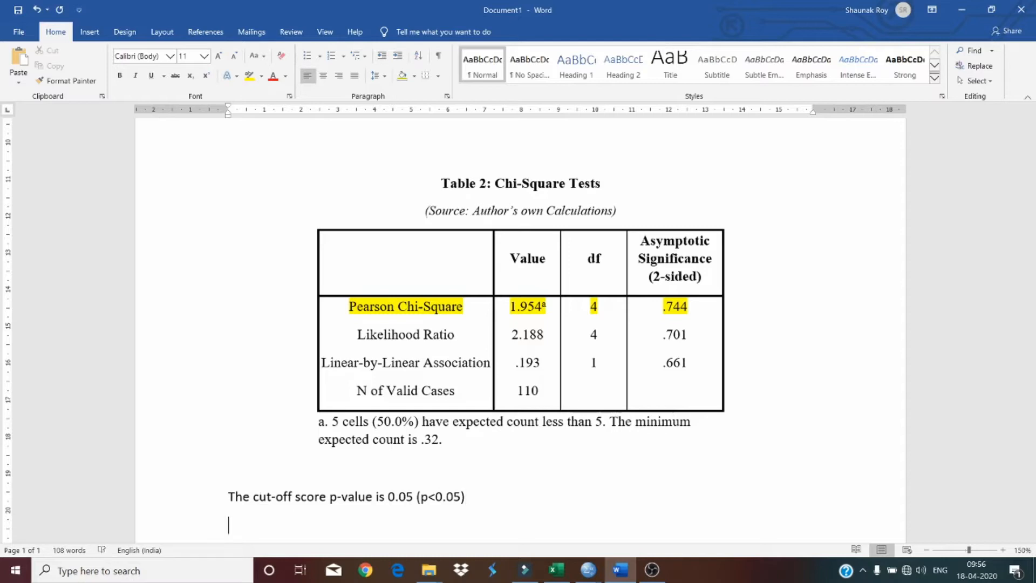
# Step: Insert a single-cell table below the cut-off sentence and enter "If p<0.05:" in it
pyautogui.click(90, 32)
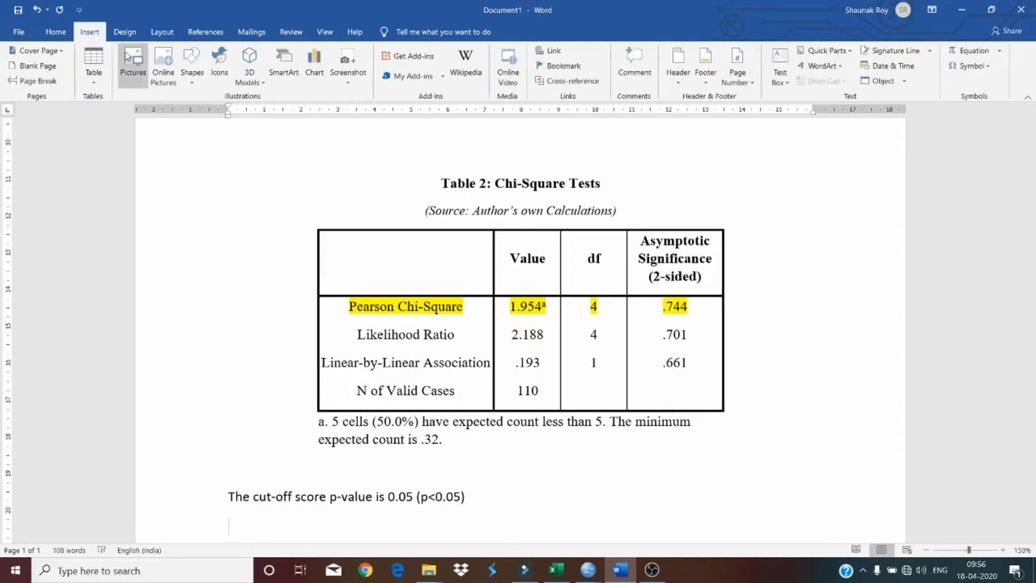
pyautogui.click(95, 73)
pyautogui.press('Escape')
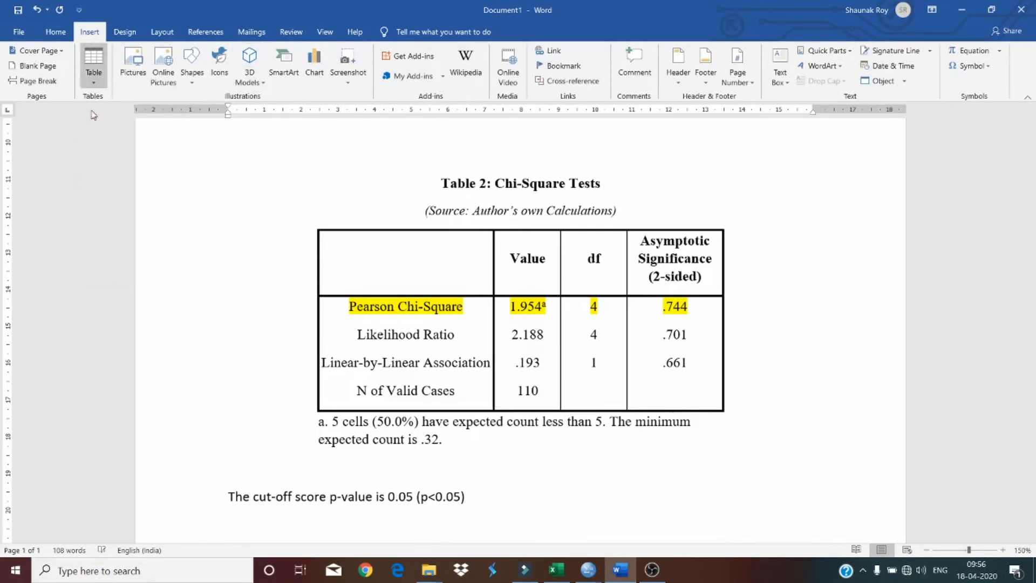
pyautogui.click(93, 72)
pyautogui.click(92, 124)
pyautogui.write('If')
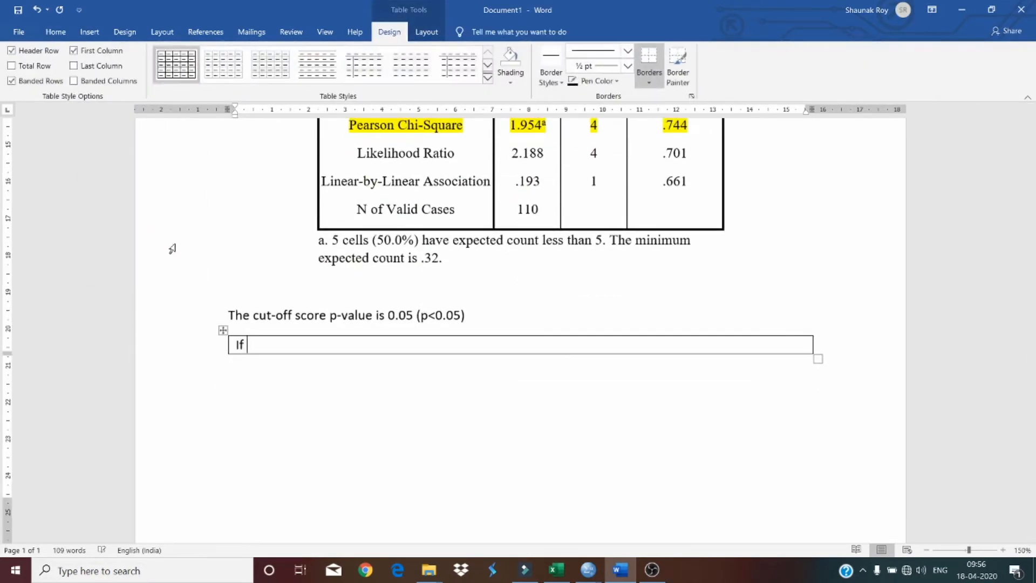
pyautogui.write(' p<0.05:')
# Step: Check the Pearson significance value in Table 2, and continue the decision rule cell with "Reject Null Hypothesis (h0)"
pyautogui.scroll(3, 675, 481)
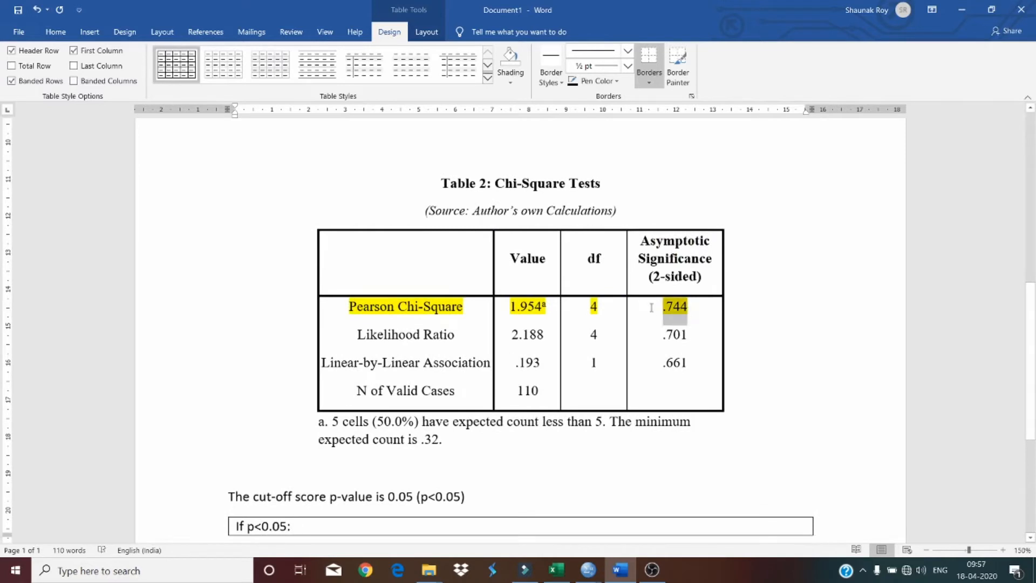
pyautogui.doubleClick(672, 307)
pyautogui.scroll(-3, 540, 405)
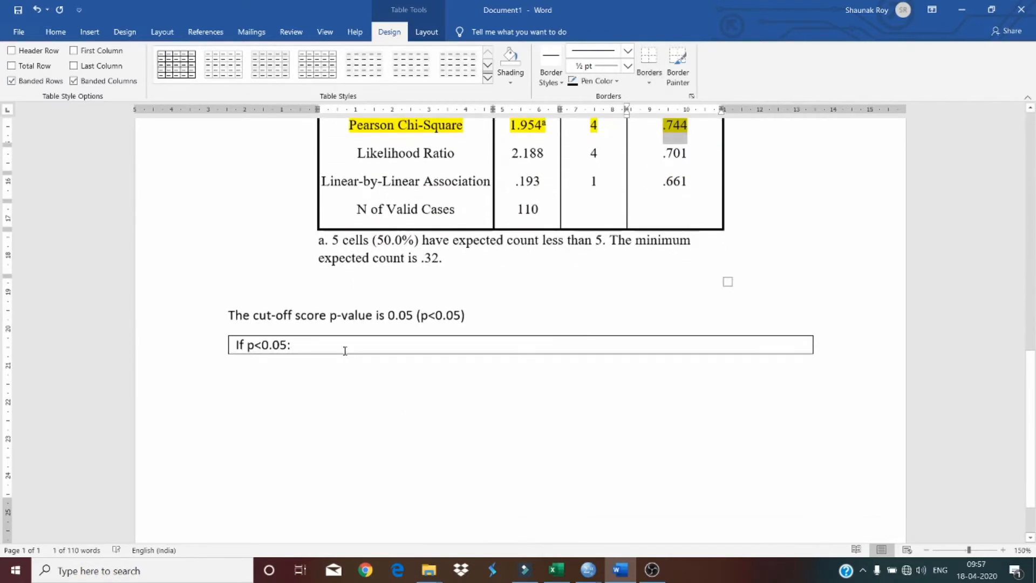
pyautogui.click(345, 351)
pyautogui.write('Reje')
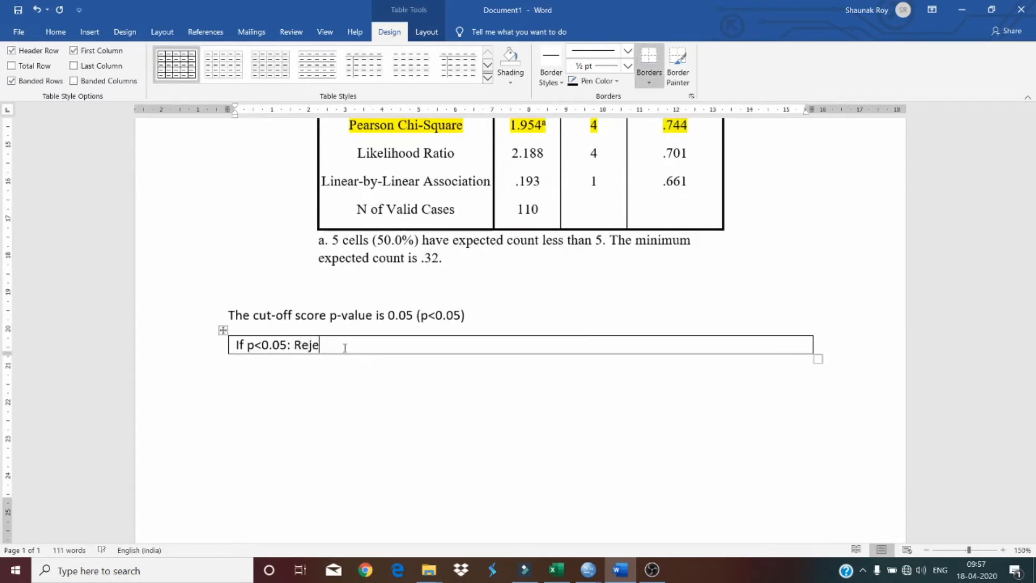
pyautogui.write('ct Null Hypo')
pyautogui.press('BackSpace')
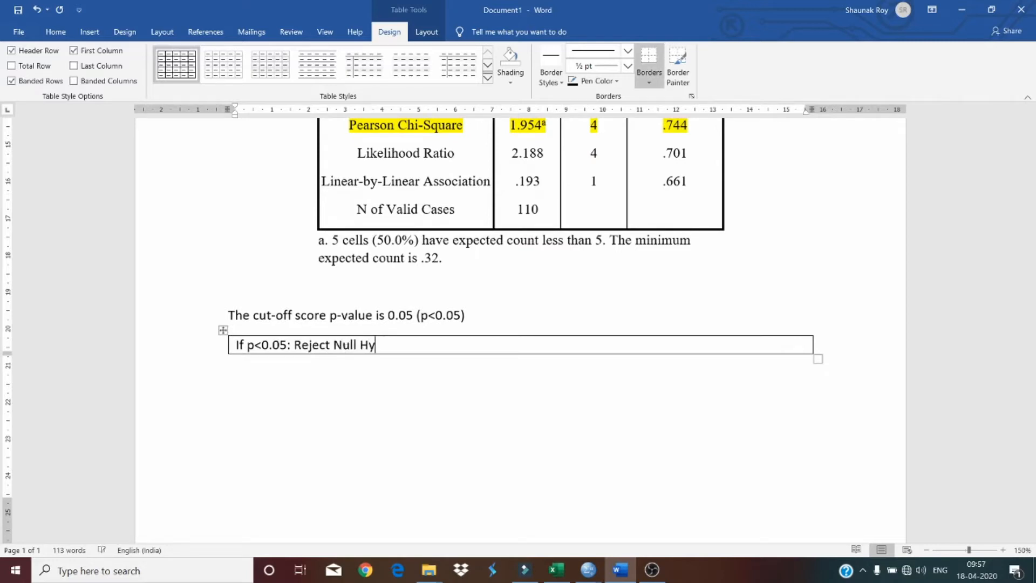
pyautogui.write('pothesi')
pyautogui.write('s *')
pyautogui.write('(h0')
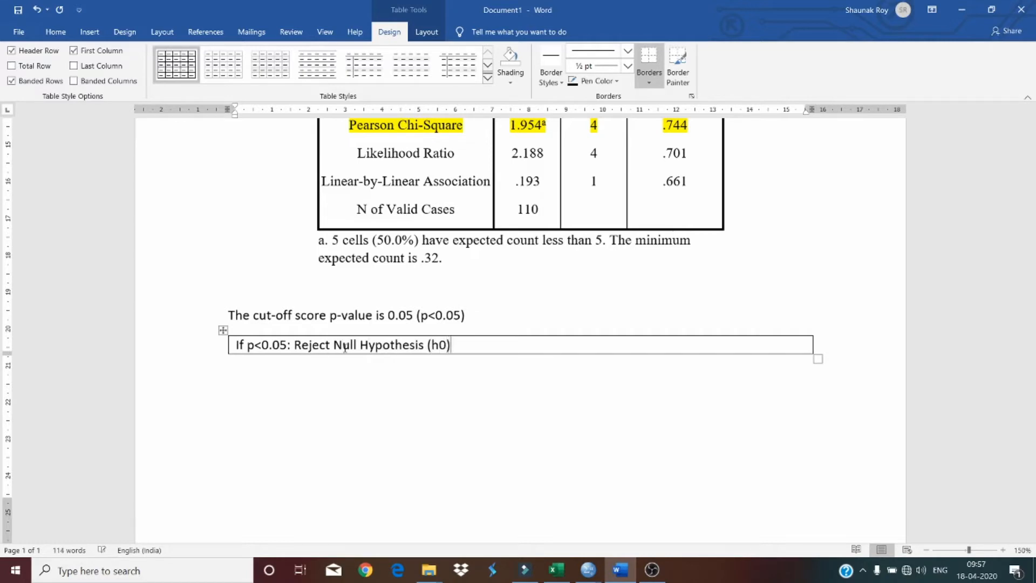
# Step: Capitalise the h in "(h0)" and format its 0 as subscript
pyautogui.moveTo(430, 344); pyautogui.dragTo(437, 344)
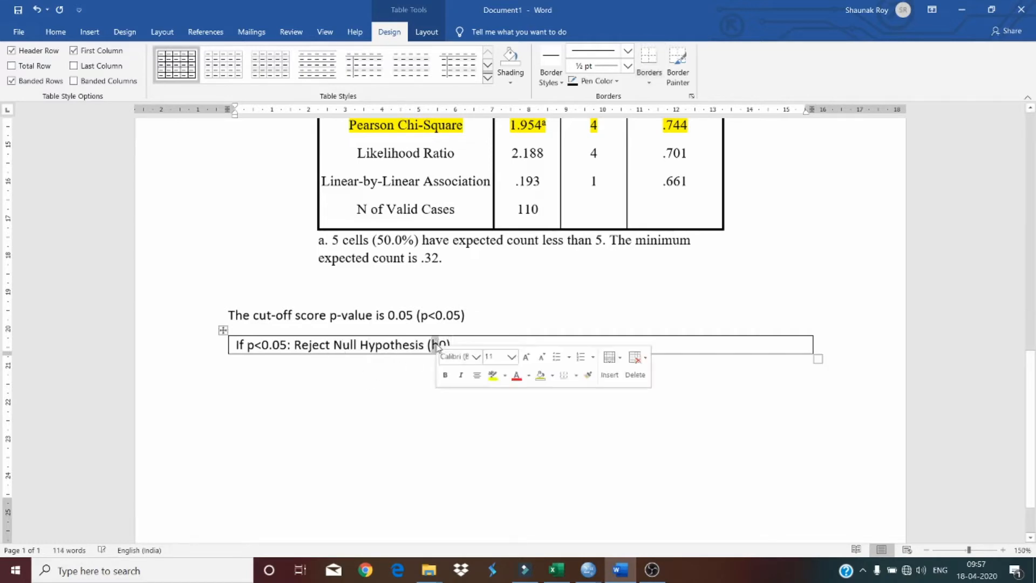
pyautogui.write('H')
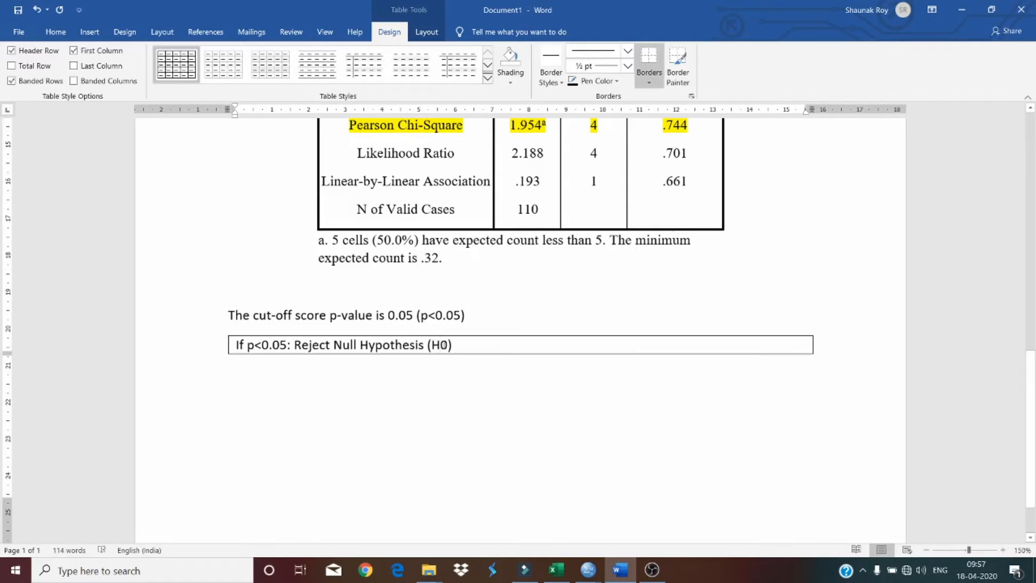
pyautogui.moveTo(445, 345); pyautogui.dragTo(450, 345)
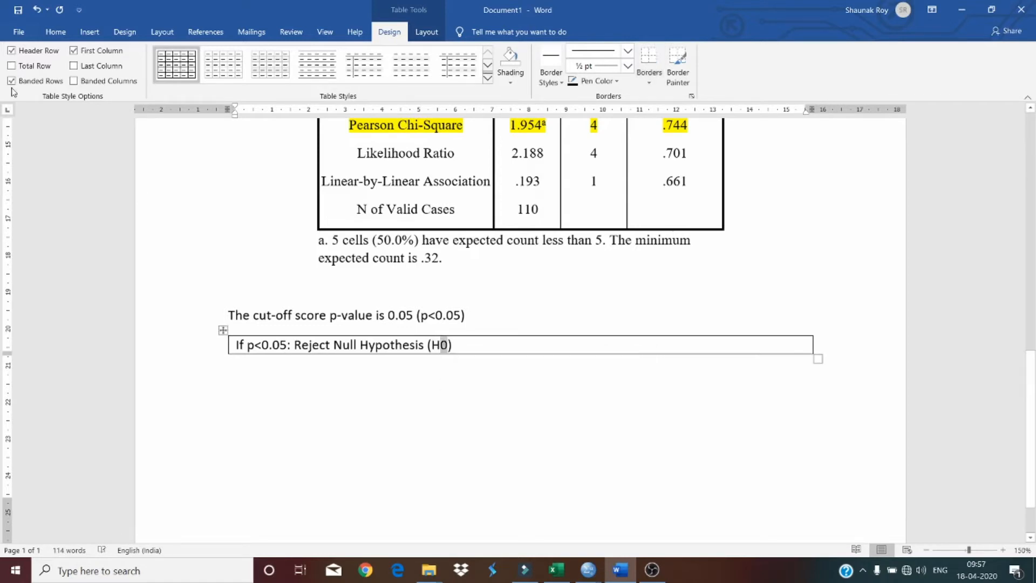
pyautogui.click(56, 32)
pyautogui.click(190, 75)
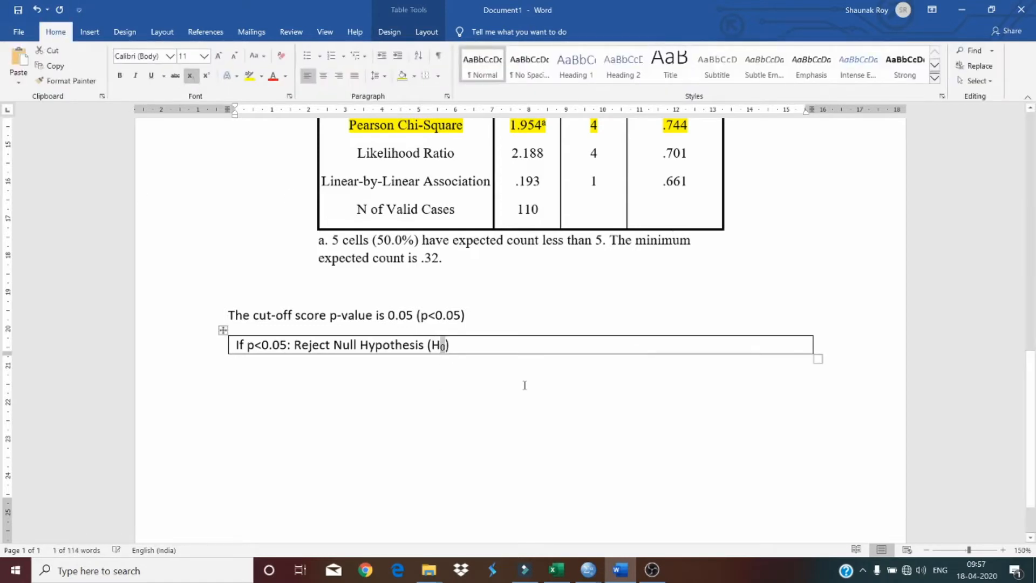
# Step: Add a second row to the decision rule table and copy the first row's text into it
pyautogui.click(466, 348)
pyautogui.press('Tab')
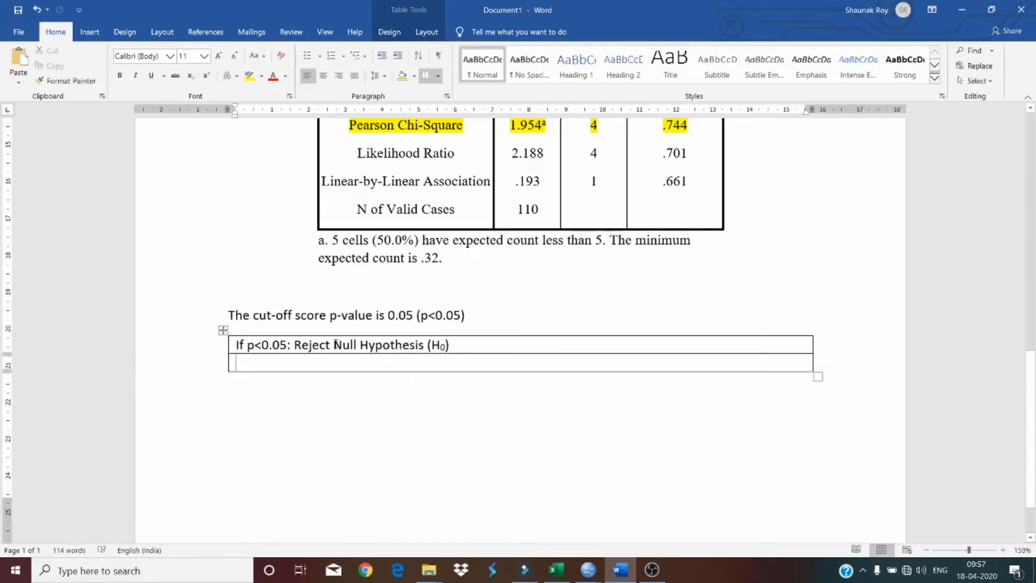
pyautogui.write('I')
pyautogui.press('BackSpace')
pyautogui.tripleClick(256, 344)
pyautogui.hotkey('ctrl', 'c')
pyautogui.click(255, 365)
pyautogui.hotkey('ctrl', 'v')
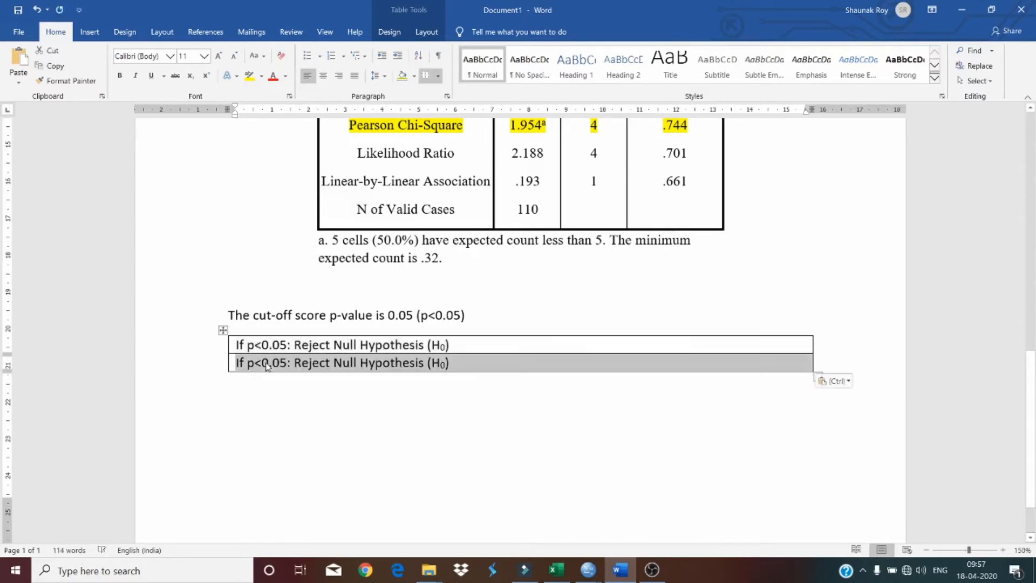
# Step: Change the second row's rule to "If p>0.05: Accept Null Hypothesis (H0)"
pyautogui.click(258, 363)
pyautogui.press('BackSpace')
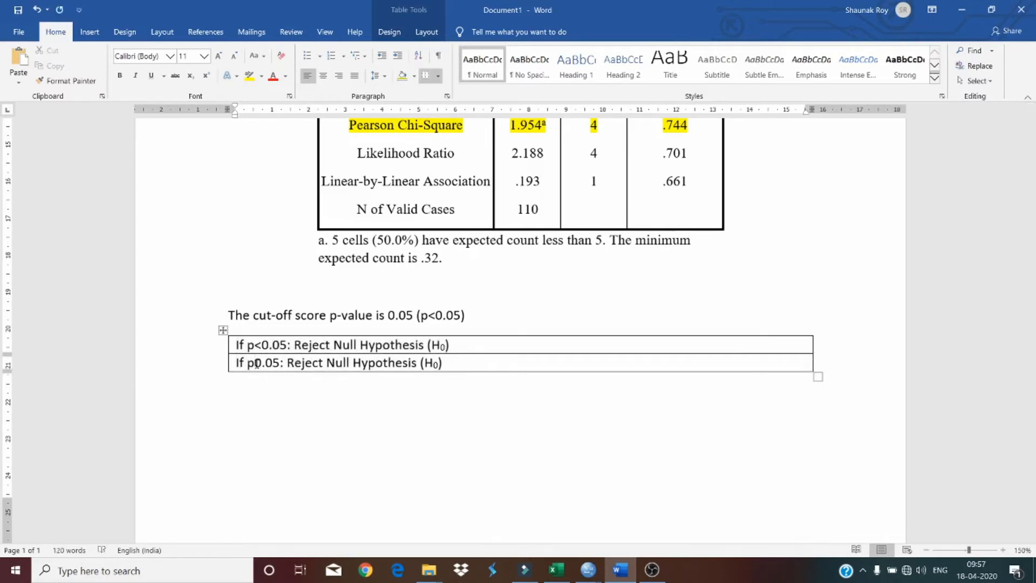
pyautogui.write('>')
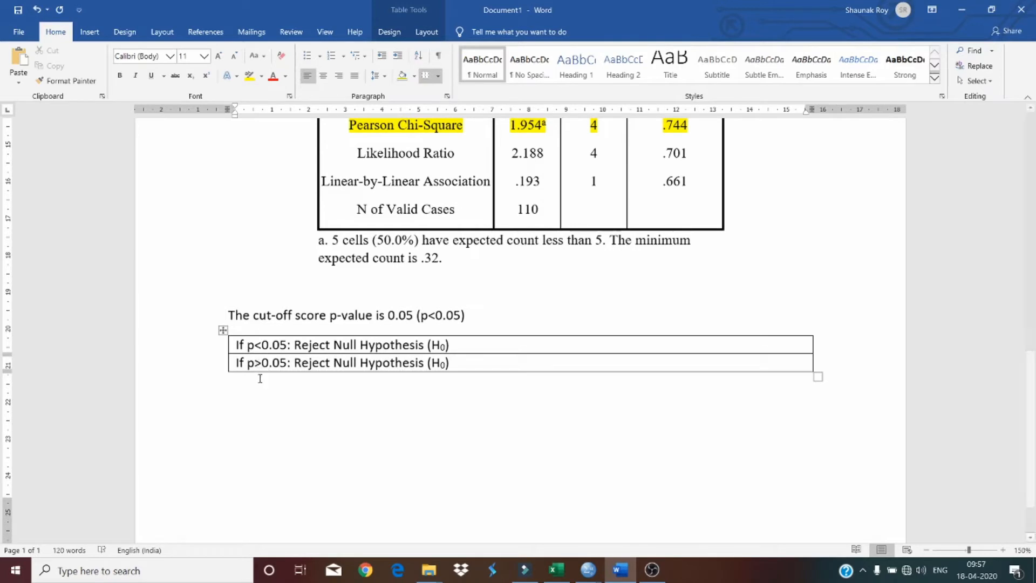
pyautogui.doubleClick(314, 363)
pyautogui.write('Accept')
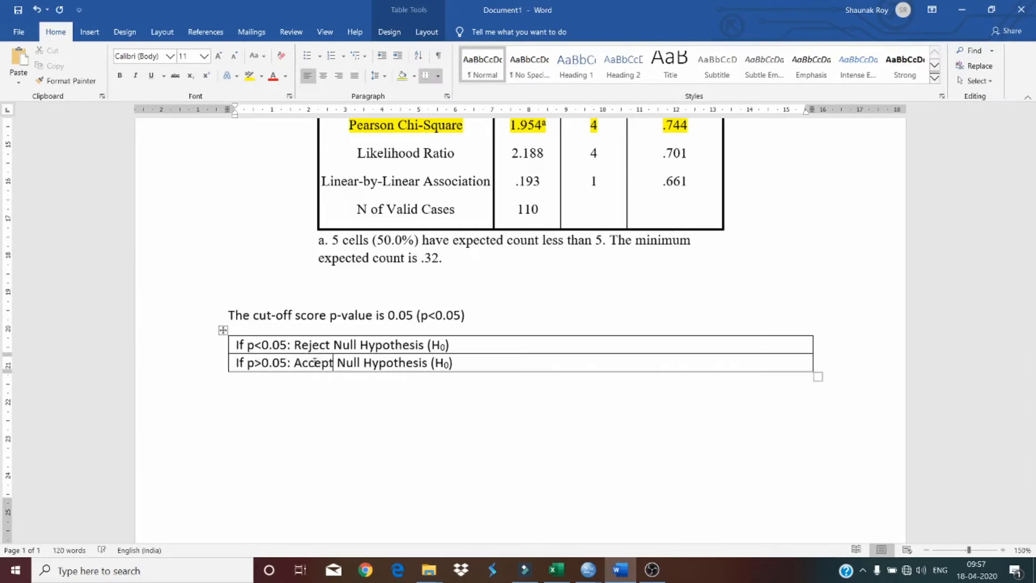
# Step: Split the first row of the decision rule table into two columns and one row
pyautogui.click(382, 390)
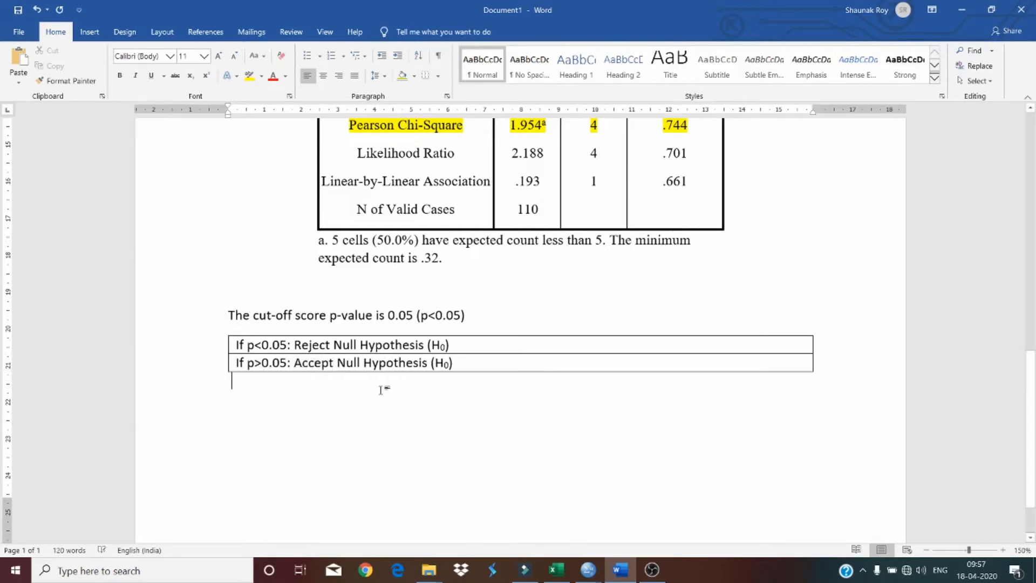
pyautogui.rightClick(485, 344)
pyautogui.click(558, 252)
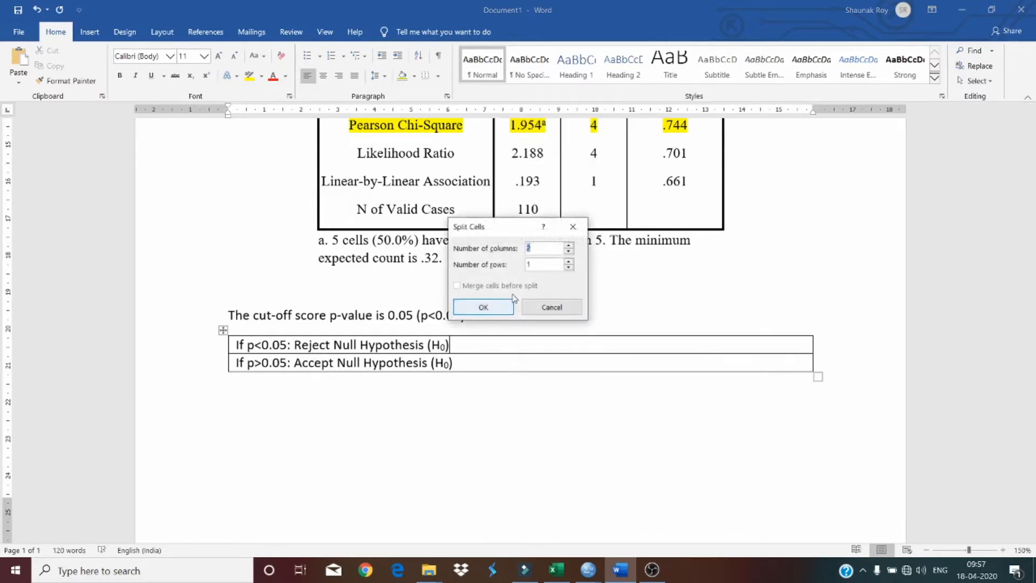
pyautogui.click(505, 311)
# Step: Copy "Accept Null Hypothesis (H0)" into the first row's empty second cell and replace "Null" with "Alternate"
pyautogui.click(354, 349)
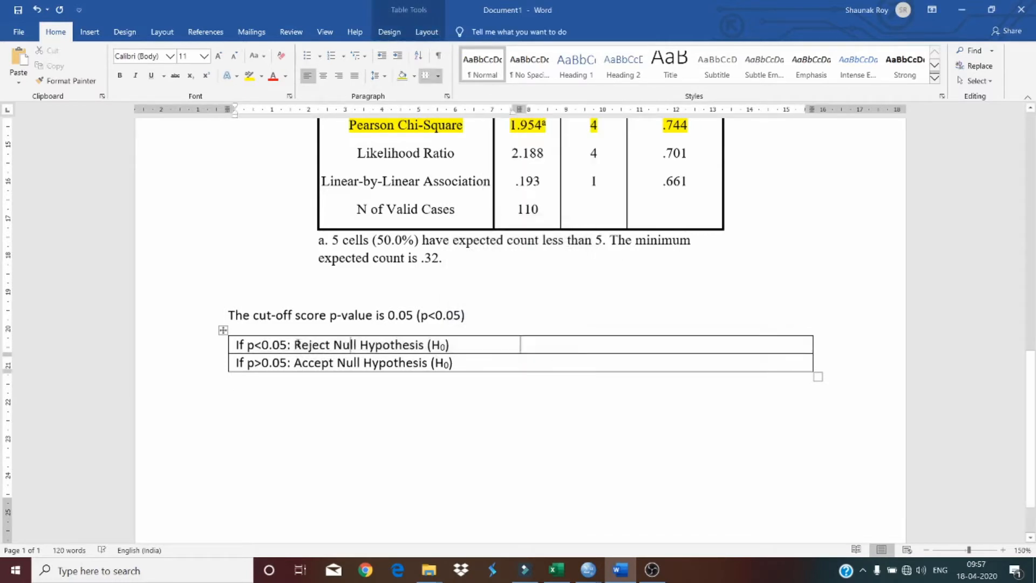
pyautogui.moveTo(314, 363); pyautogui.dragTo(459, 363)
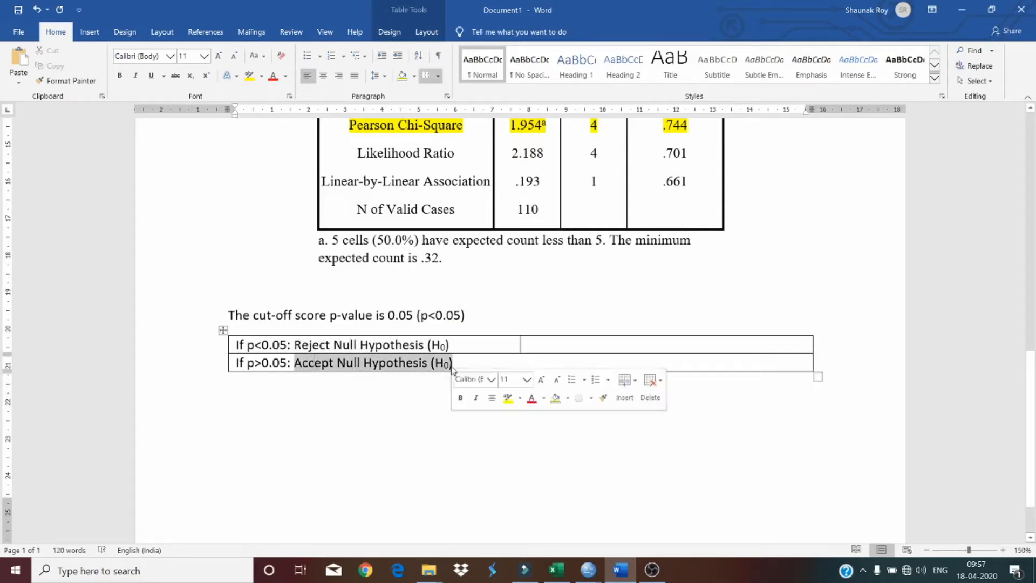
pyautogui.click(582, 346)
pyautogui.hotkey('ctrl', 'v')
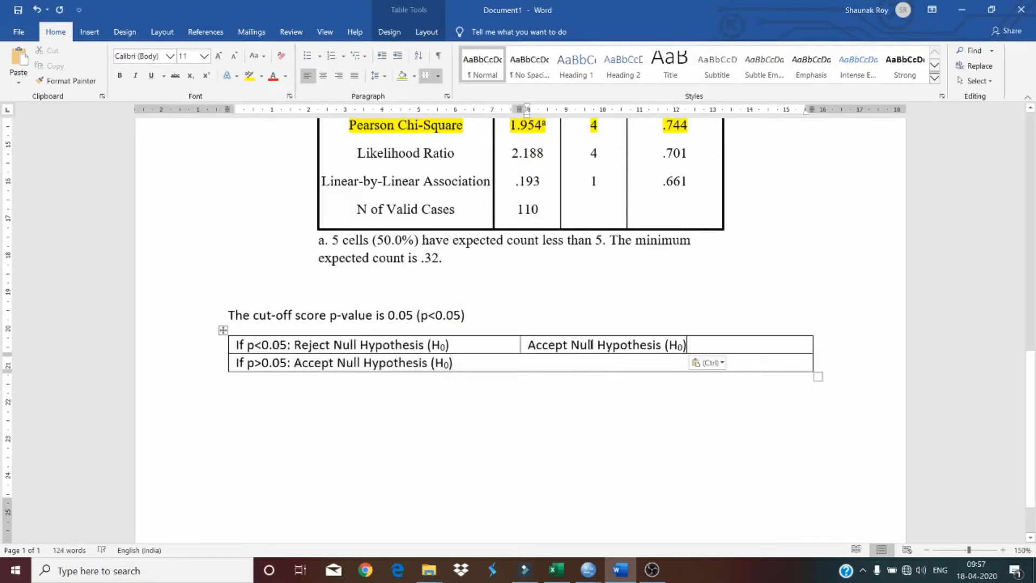
pyautogui.doubleClick(588, 346)
pyautogui.write('Alternate')
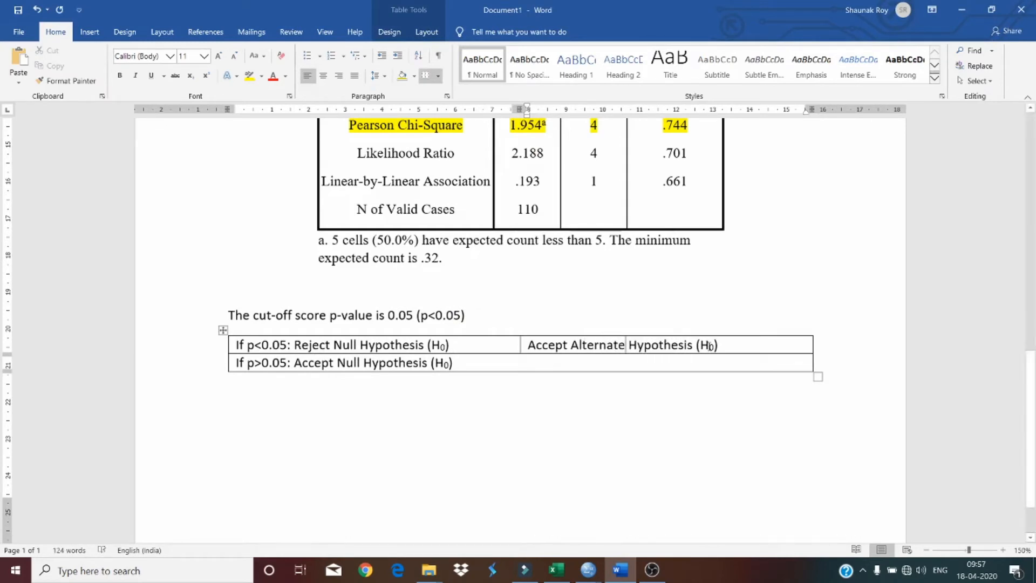
# Step: Change the hypothesis symbol in the first row's second cell to H1, with the 1 as subscript
pyautogui.click(713, 346)
pyautogui.write('1')
pyautogui.press('BackSpace')
pyautogui.press('Right')
pyautogui.press('BackSpace')
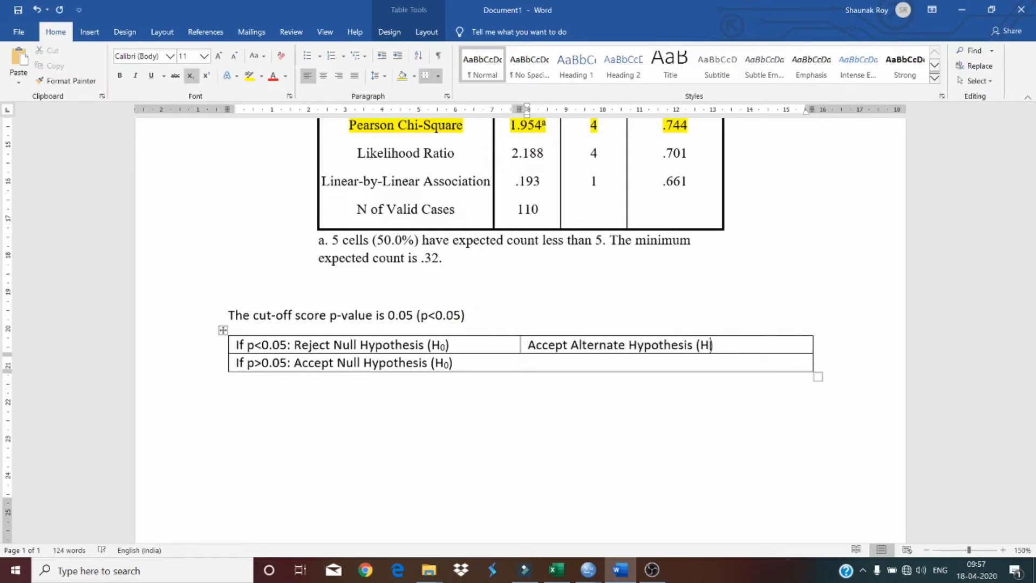
pyautogui.write('1')
pyautogui.moveTo(713, 343); pyautogui.dragTo(709, 344)
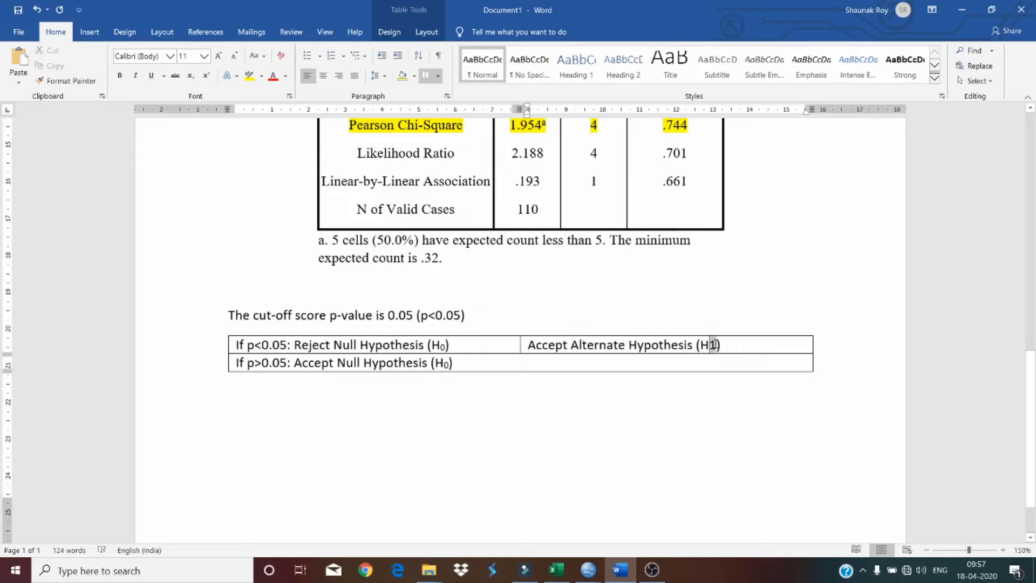
pyautogui.click(191, 78)
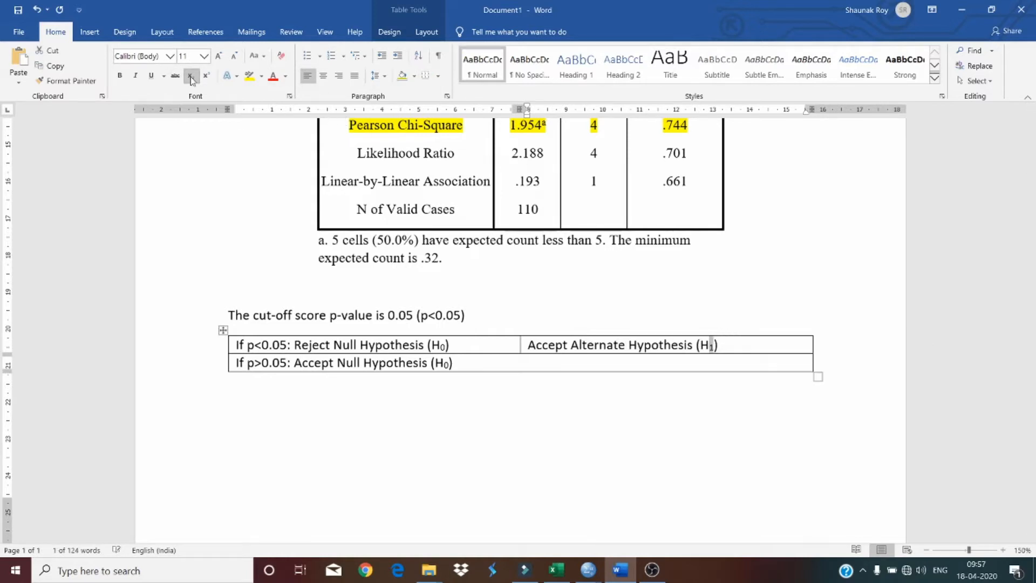
# Step: Split the second row of the decision rule table into two columns and one row
pyautogui.rightClick(542, 362)
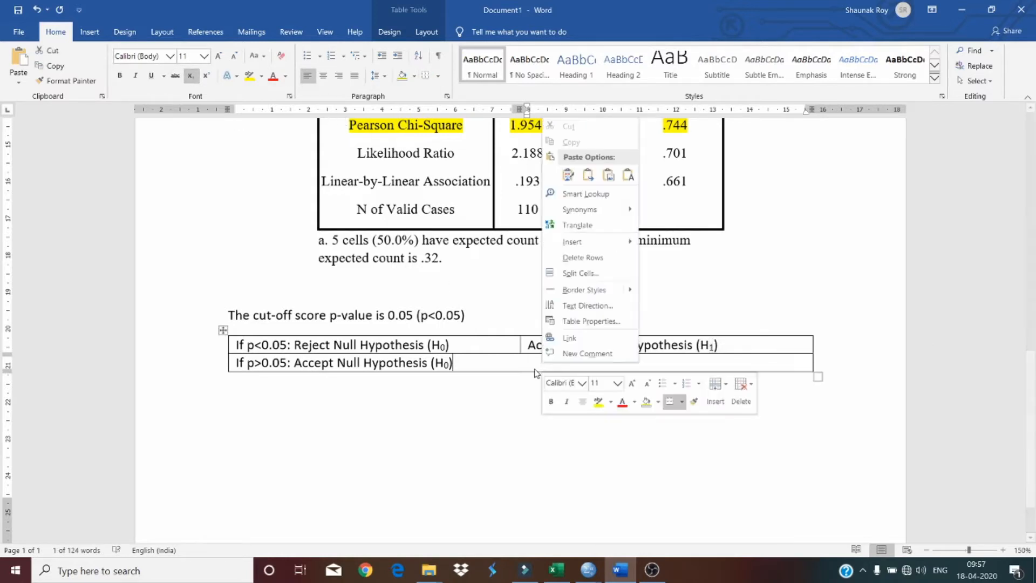
pyautogui.click(581, 273)
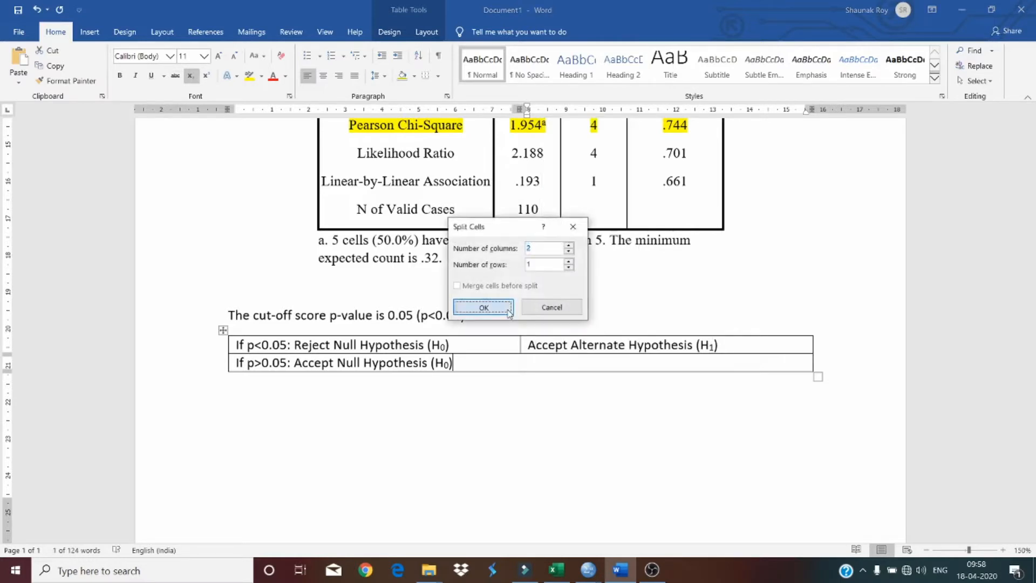
pyautogui.click(484, 304)
pyautogui.click(540, 412)
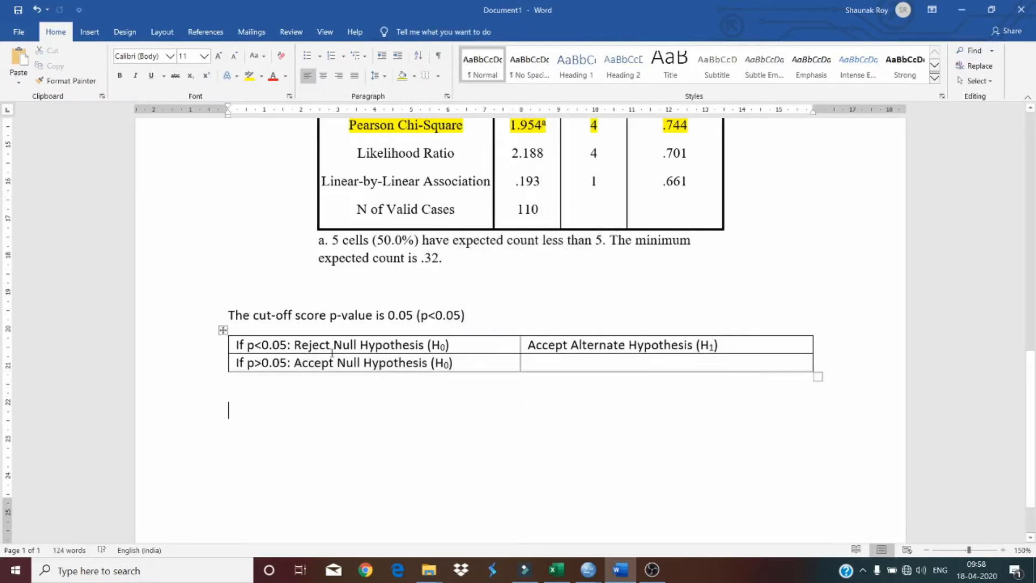
# Step: Copy "Reject Null Hypothesis (H0)" from the first row into the second row's empty second cell
pyautogui.moveTo(294, 345); pyautogui.dragTo(450, 345)
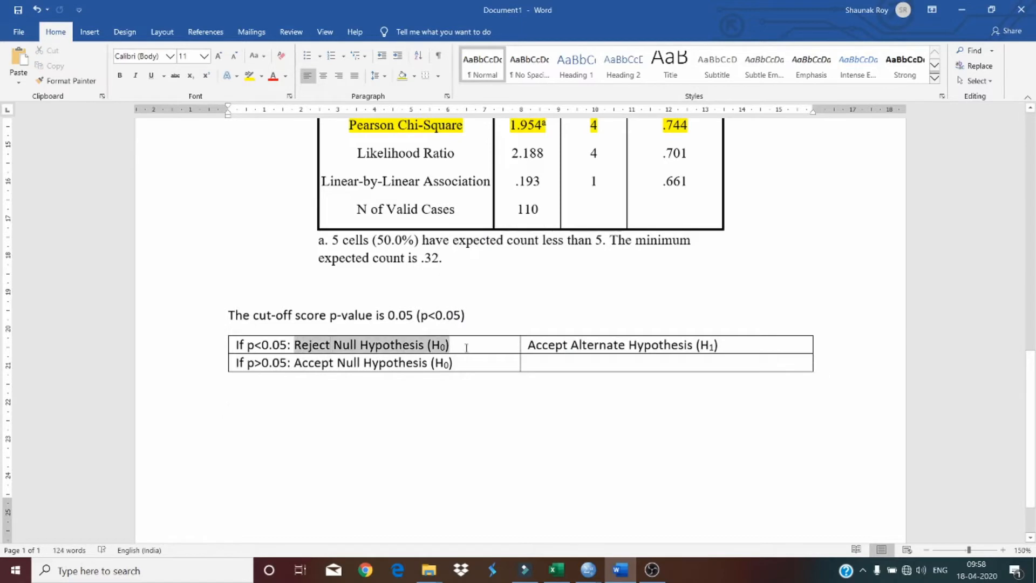
pyautogui.hotkey('ctrl', 'c')
pyautogui.click(573, 370)
pyautogui.hotkey('ctrl', 'v')
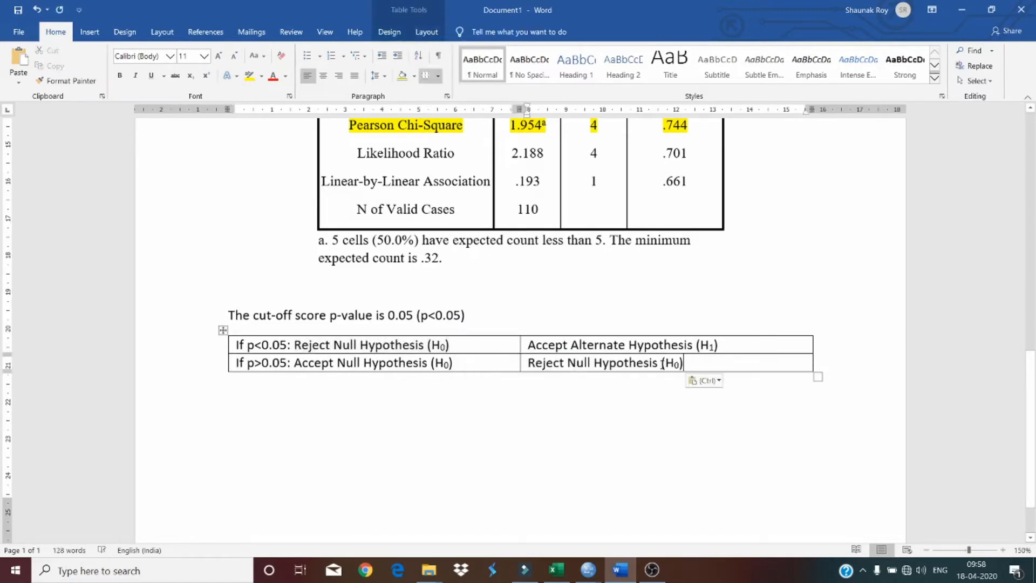
# Step: Change the second row's second cell to "Reject Alternate Hypothesis (H1)", keeping the 1 as subscript
pyautogui.click(680, 365)
pyautogui.write('1')
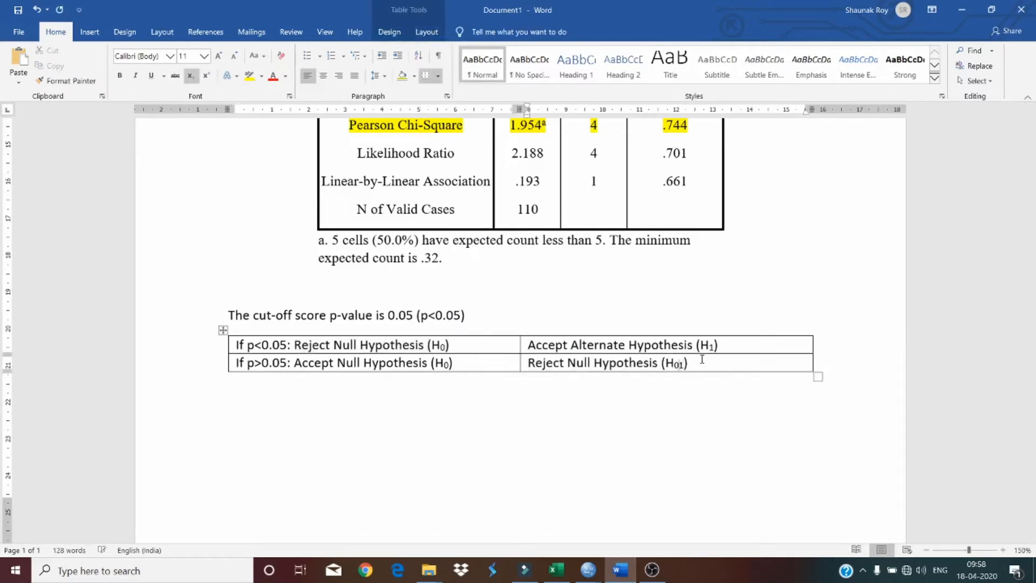
pyautogui.press('Left')
pyautogui.press('BackSpace')
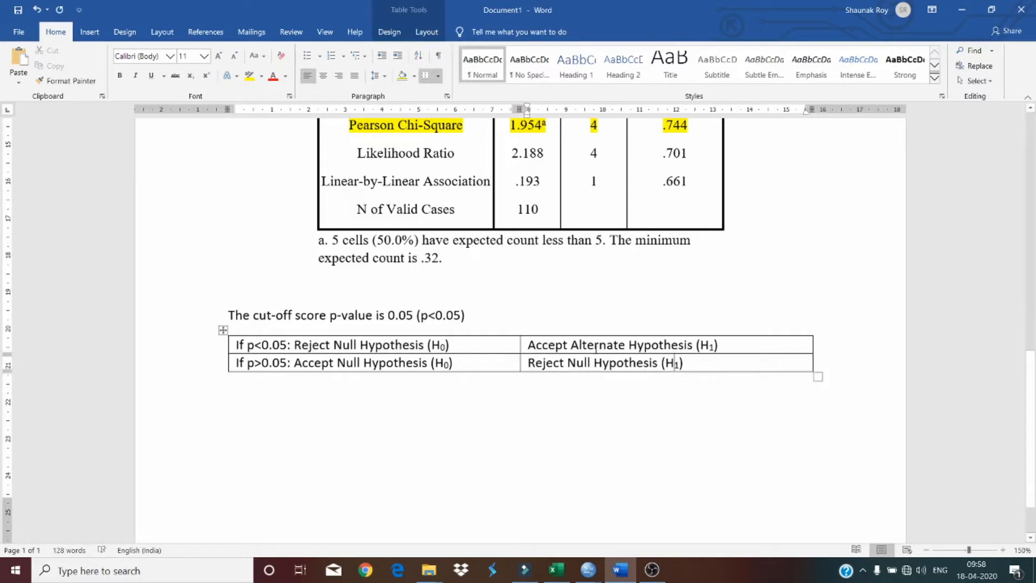
pyautogui.doubleClick(595, 344)
pyautogui.hotkey('ctrl', 'c')
pyautogui.doubleClick(582, 363)
pyautogui.hotkey('ctrl', 'v')
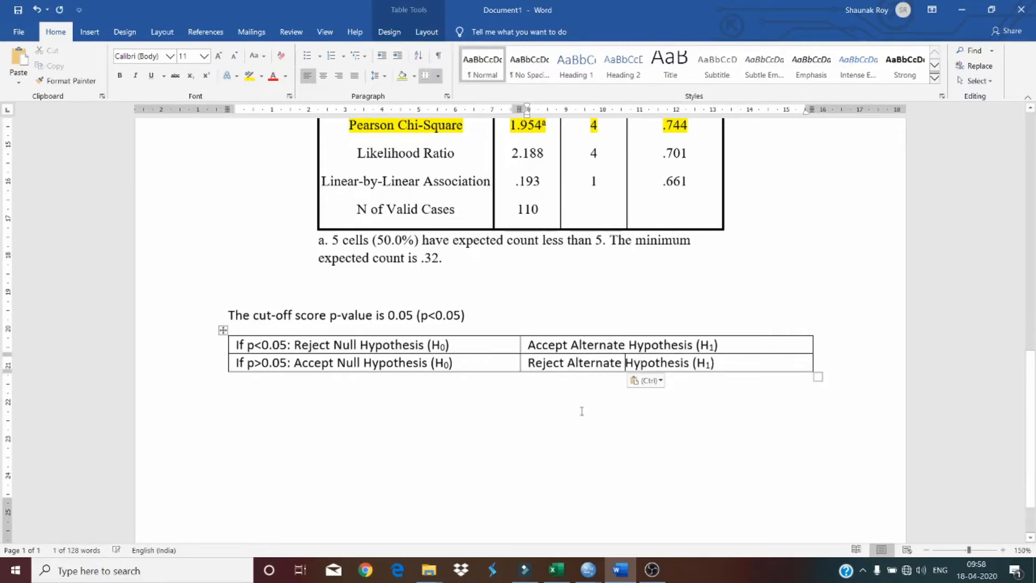
pyautogui.click(581, 411)
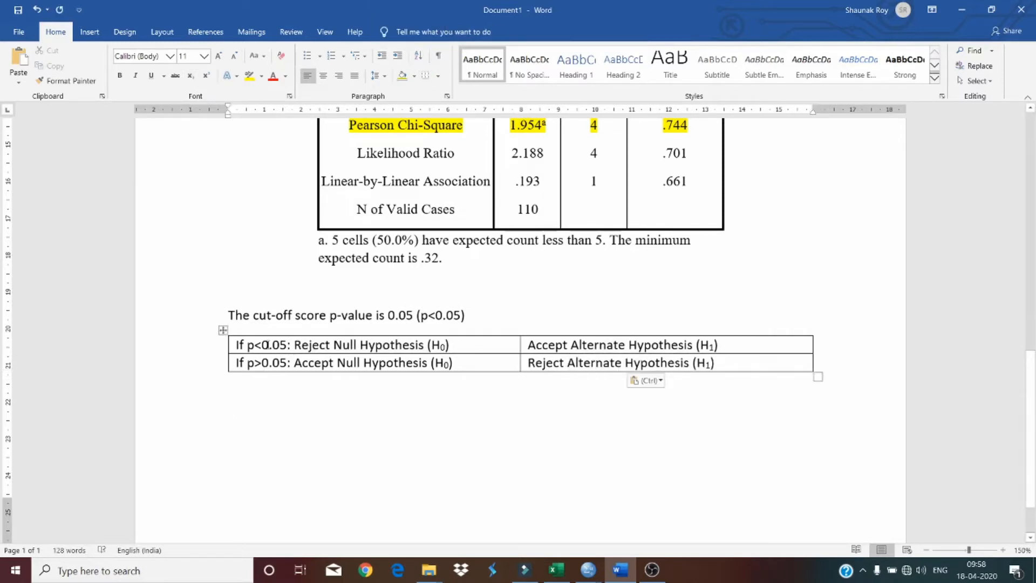
# Step: Highlight all text in the decision rule table in yellow
pyautogui.click(223, 330)
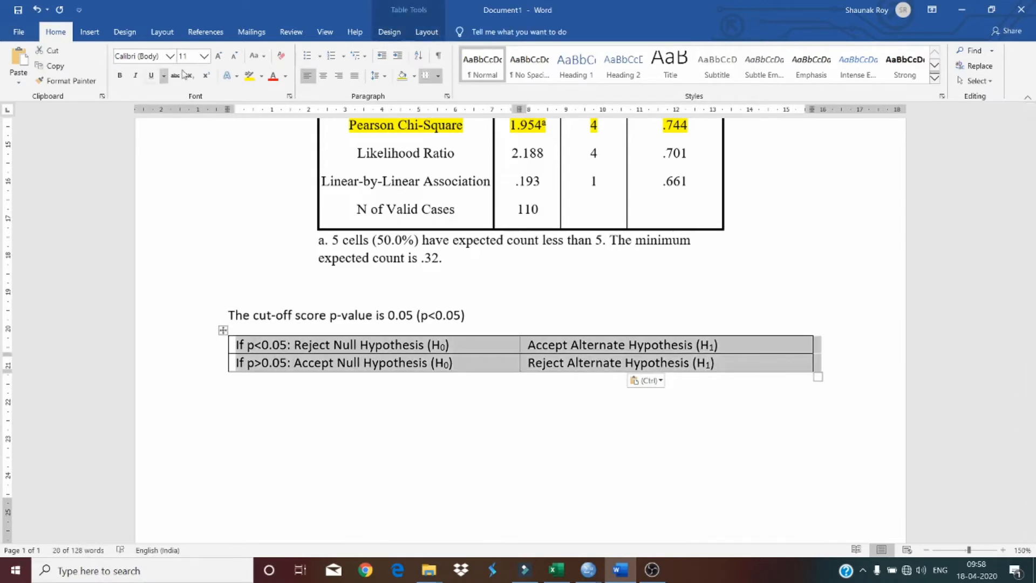
pyautogui.click(249, 75)
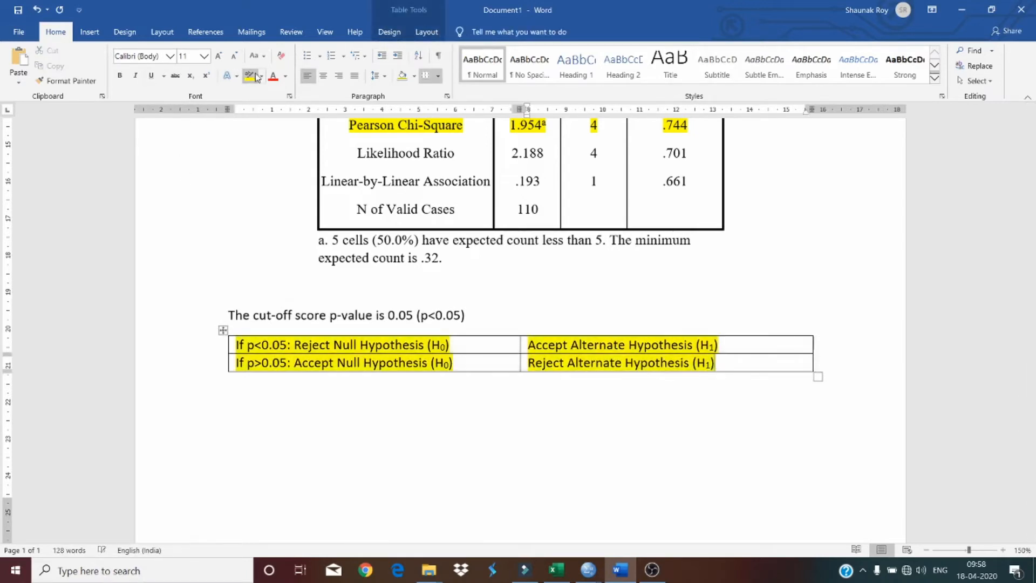
pyautogui.click(373, 480)
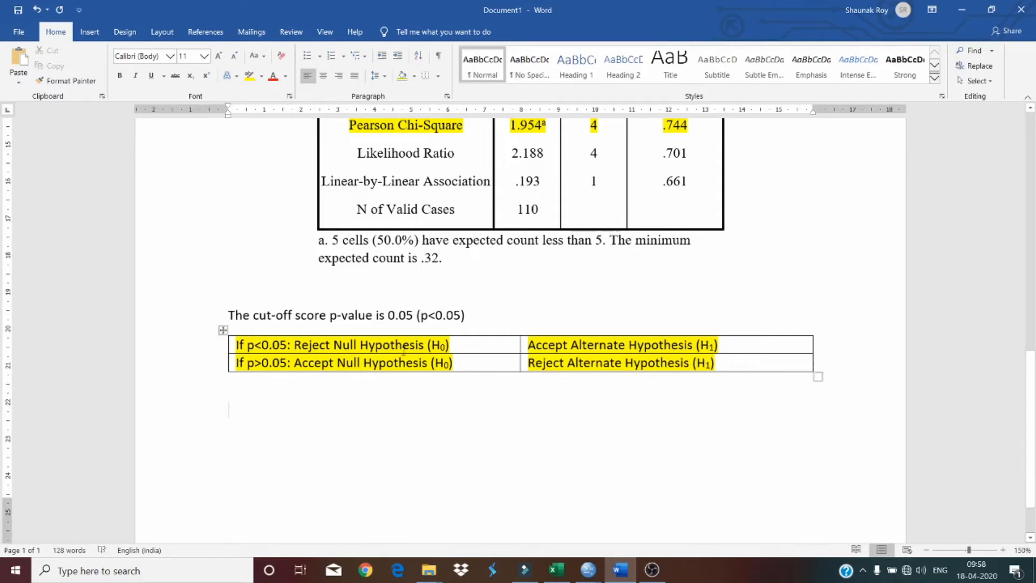
# Step: Insert "/ (threshold value)" after "cut-off score" in the sentence above the decision rule table
pyautogui.scroll(3, 502, 243)
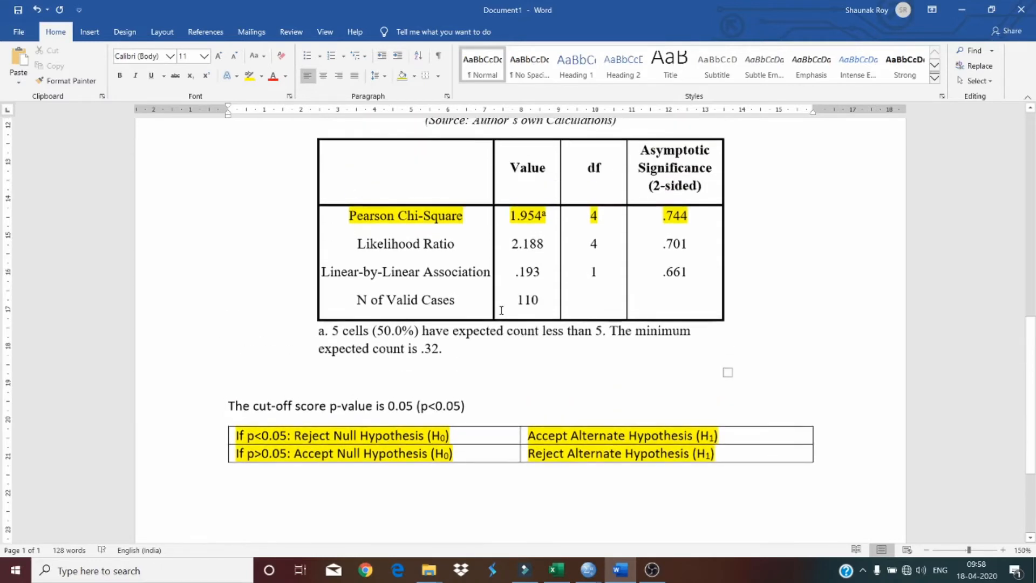
pyautogui.click(297, 406)
pyautogui.write('/ threshi')
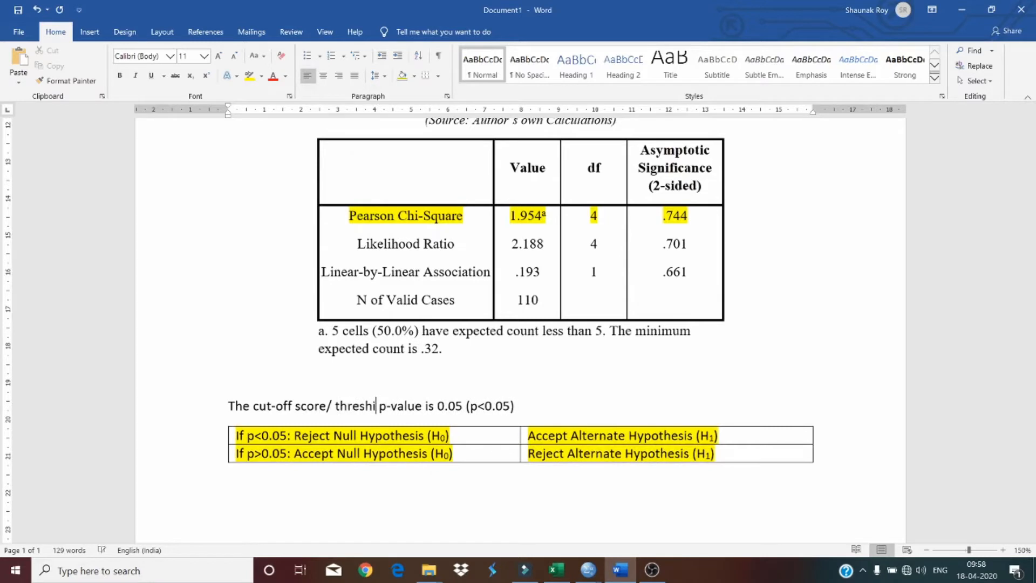
pyautogui.press('BackSpace')
pyautogui.write('old ')
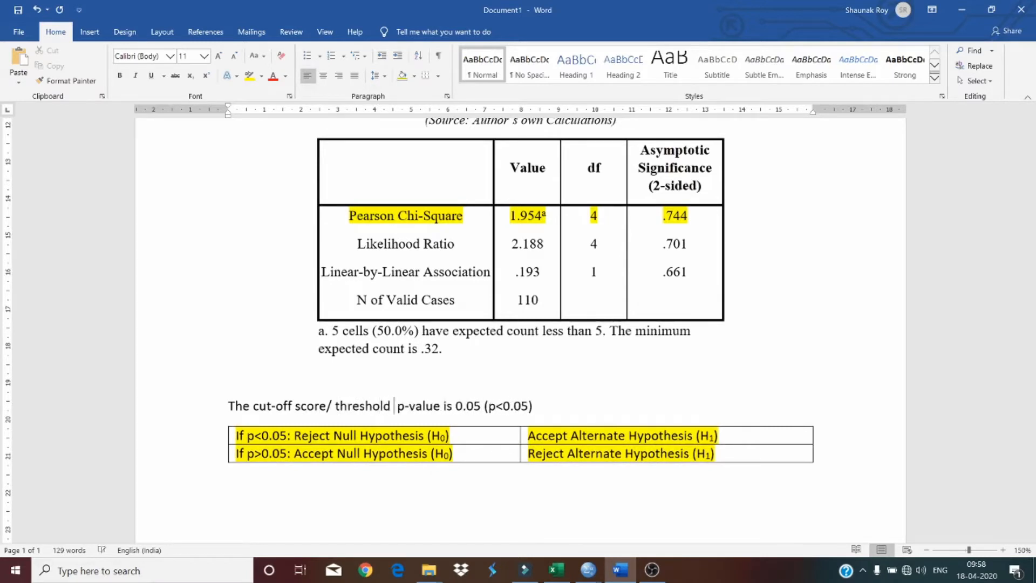
pyautogui.write('value ')
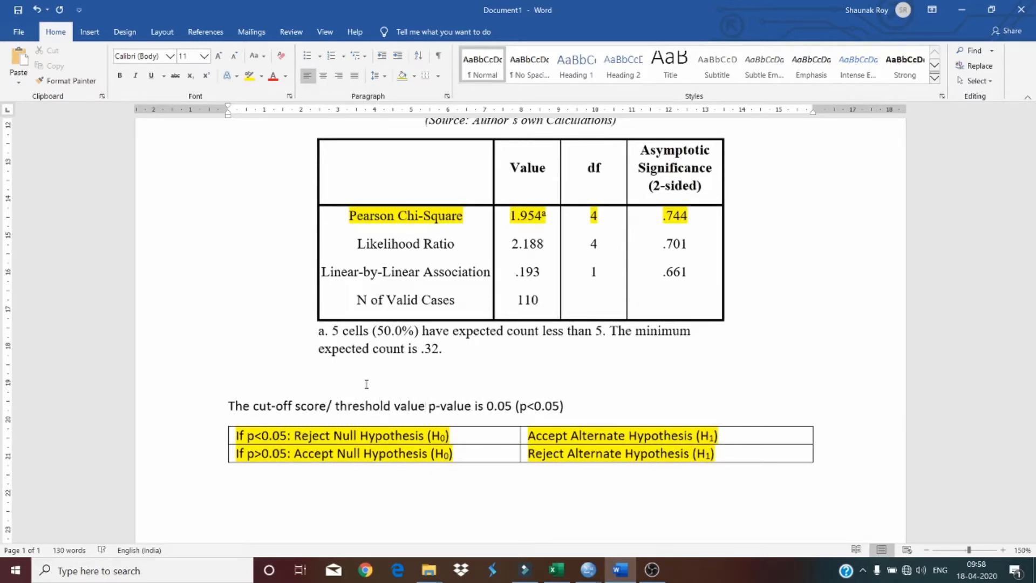
pyautogui.write(')')
pyautogui.press('Left')
pyautogui.press('Left')
pyautogui.press('Left')
pyautogui.press('Left')
pyautogui.press('Left')
pyautogui.press('Left')
pyautogui.press('Left')
pyautogui.press('Left')
pyautogui.press('Left')
pyautogui.press('Left')
pyautogui.press('Left')
pyautogui.press('Left')
pyautogui.press('Left')
pyautogui.press('Left')
pyautogui.press('Left')
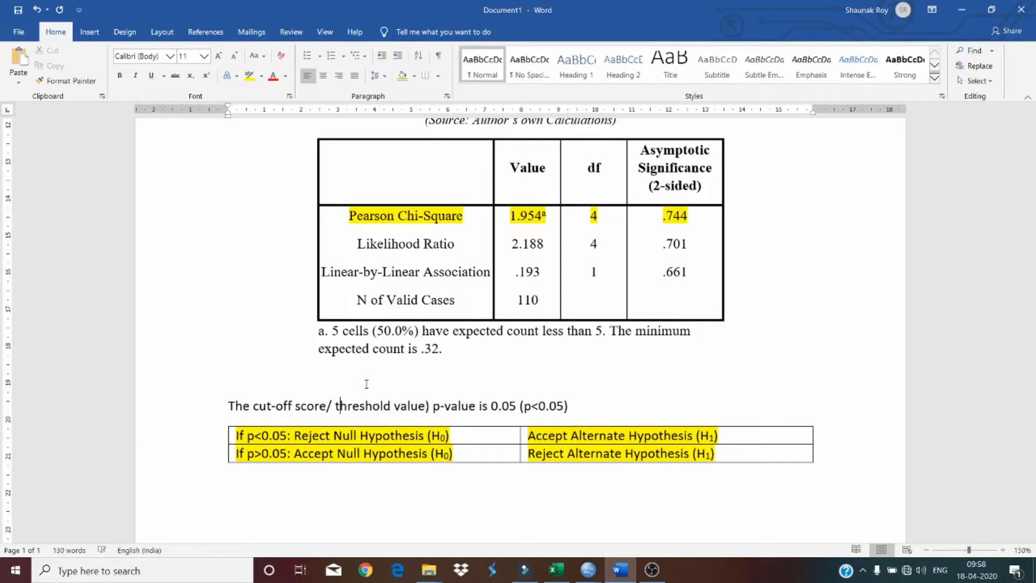
pyautogui.press('Left')
pyautogui.write('(')
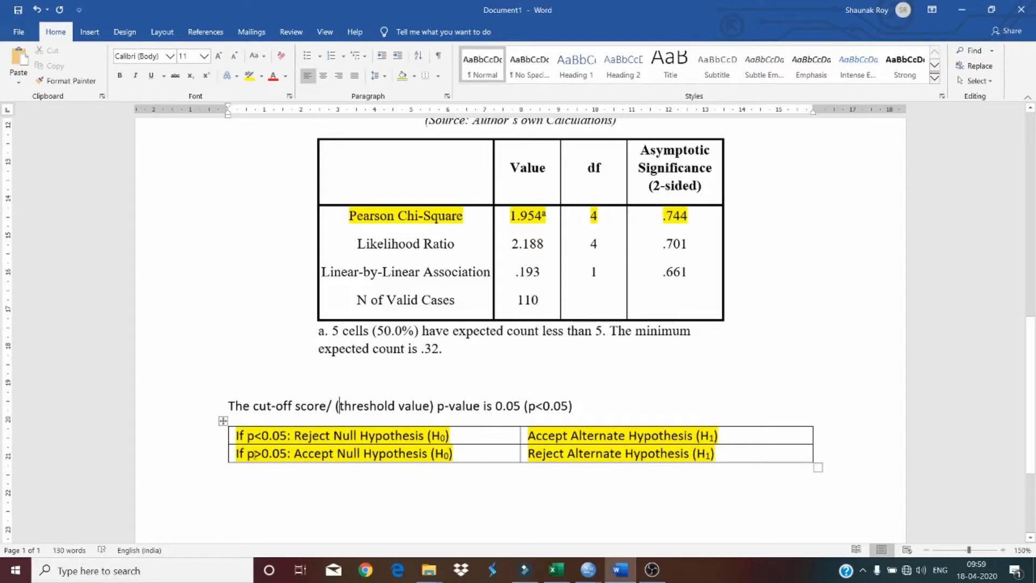
# Step: Shade the p>0.05 row of the decision rule table dark red
pyautogui.click(254, 454)
pyautogui.moveTo(238, 453); pyautogui.dragTo(600, 459)
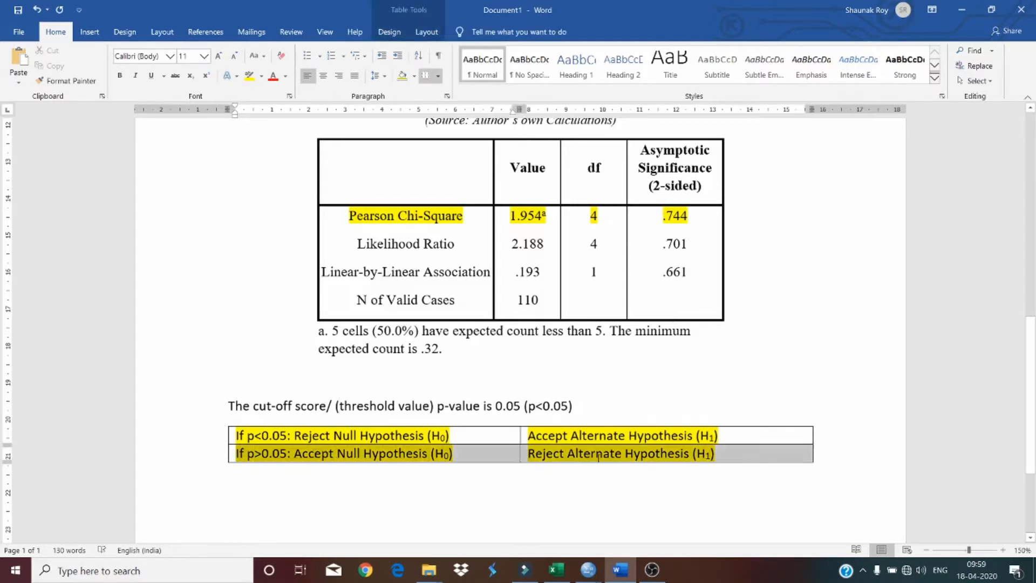
pyautogui.click(415, 76)
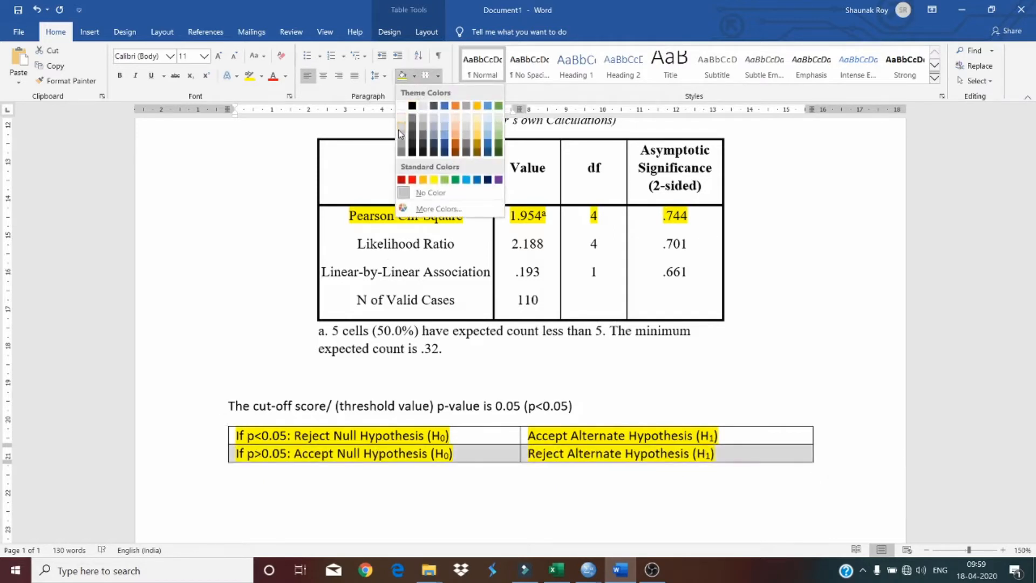
pyautogui.click(403, 180)
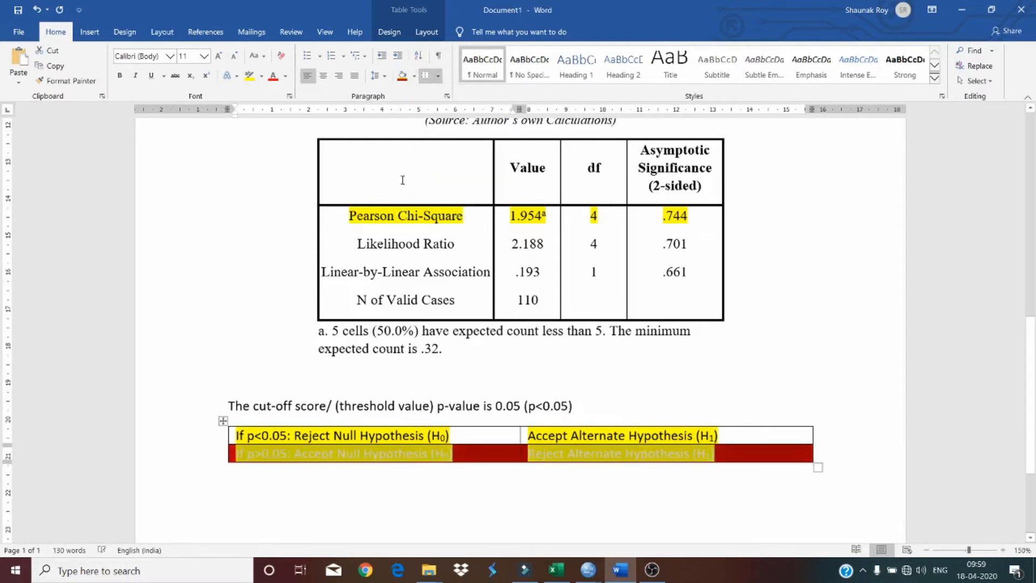
pyautogui.click(270, 476)
# Step: Set the font colour of the p>0.05 row's text to black
pyautogui.moveTo(245, 456); pyautogui.dragTo(810, 455)
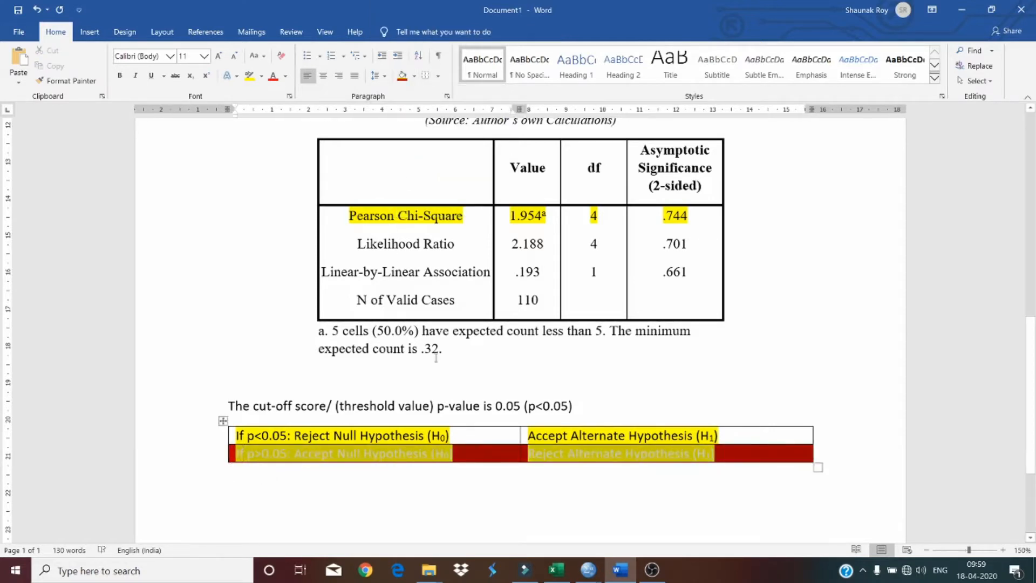
pyautogui.click(285, 77)
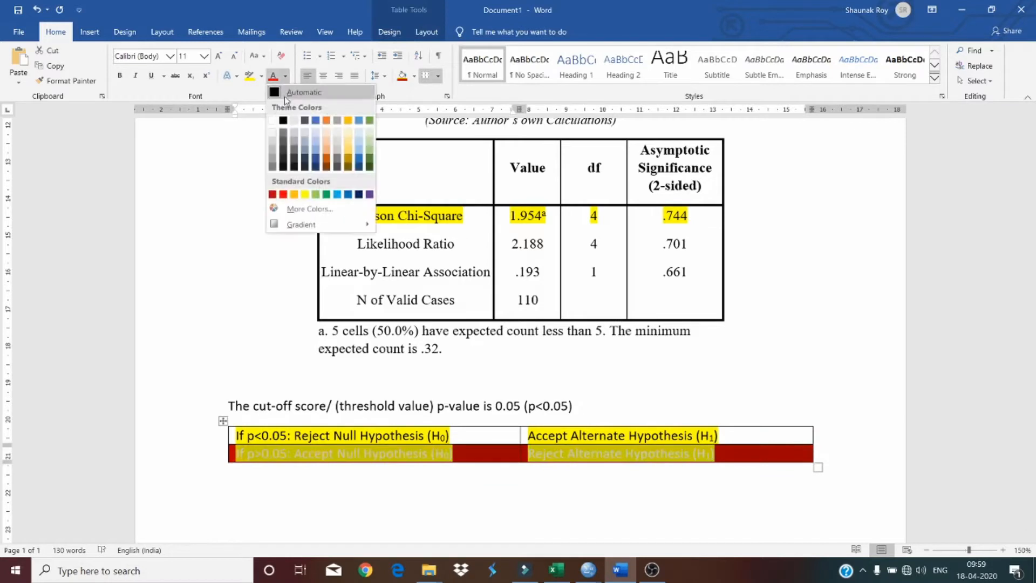
pyautogui.click(281, 131)
# Step: Below the decision rule table, write "It is observed from the above table that p-value is above the threshold score/ cut-off score of 0.05 (p=0.744)"
pyautogui.click(310, 494)
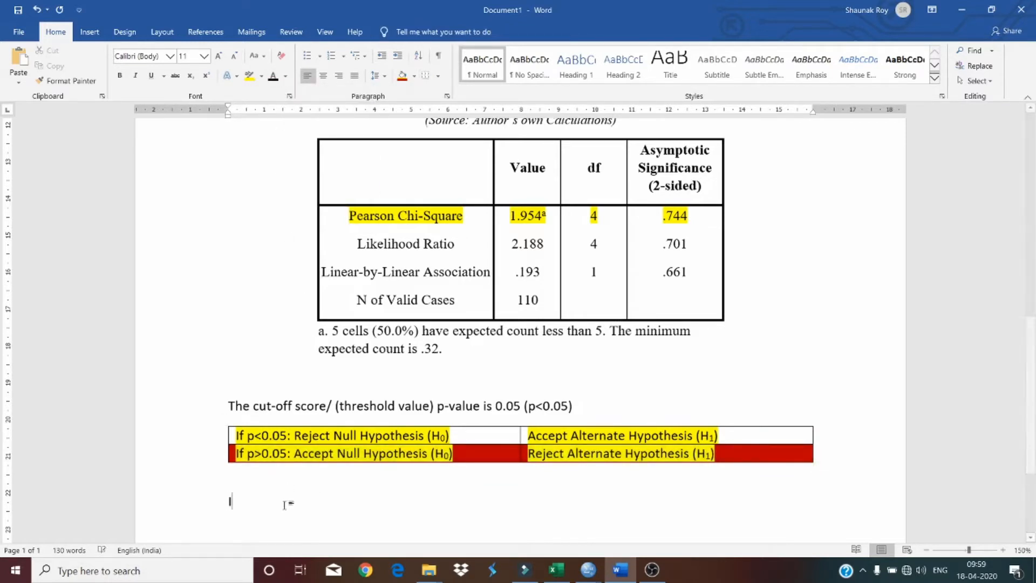
pyautogui.write('It ')
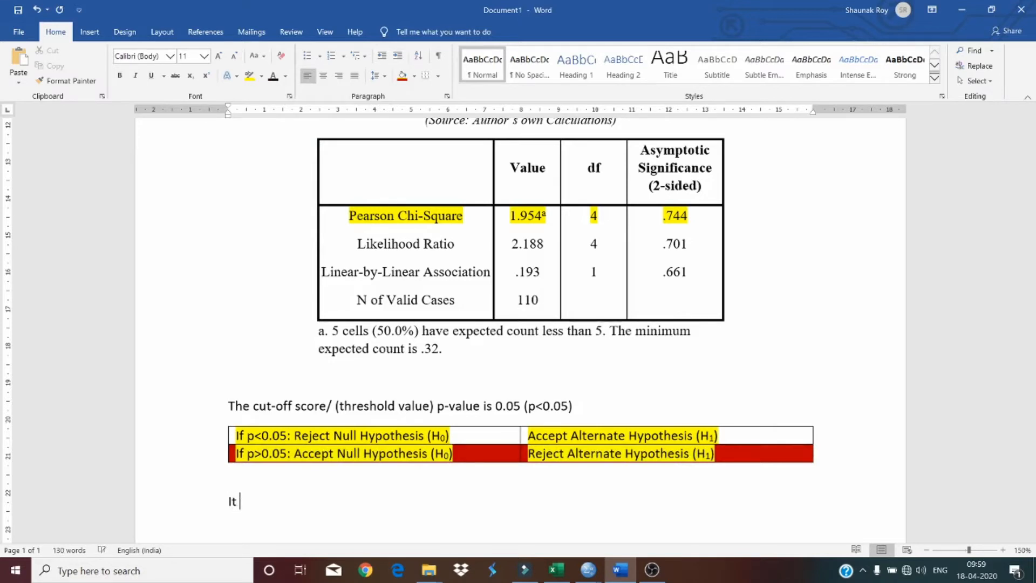
pyautogui.write('is observed from the avo')
pyautogui.press('BackSpace')
pyautogui.press('BackSpace')
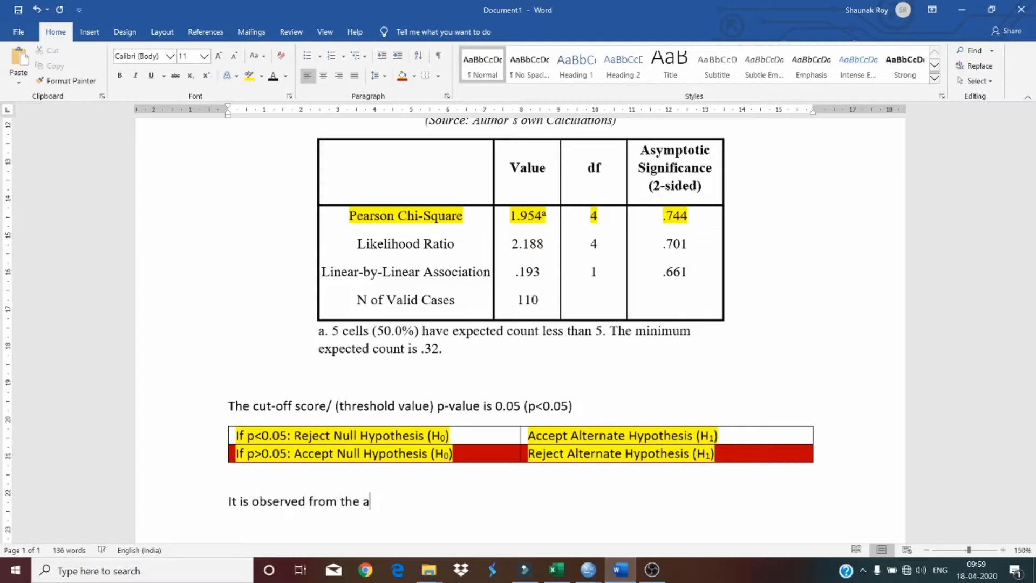
pyautogui.write('bove table tha')
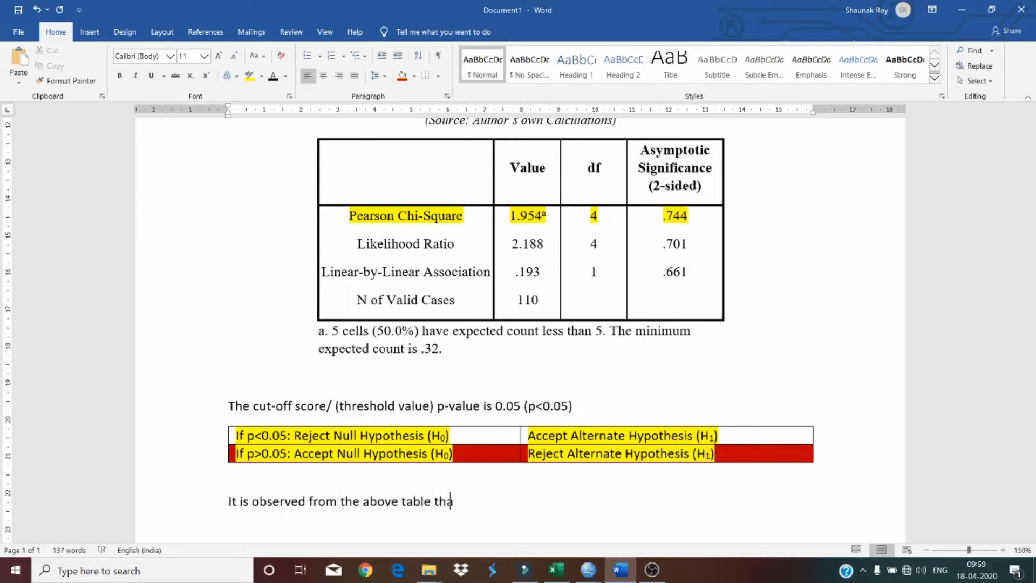
pyautogui.write('t p-value is above the thr')
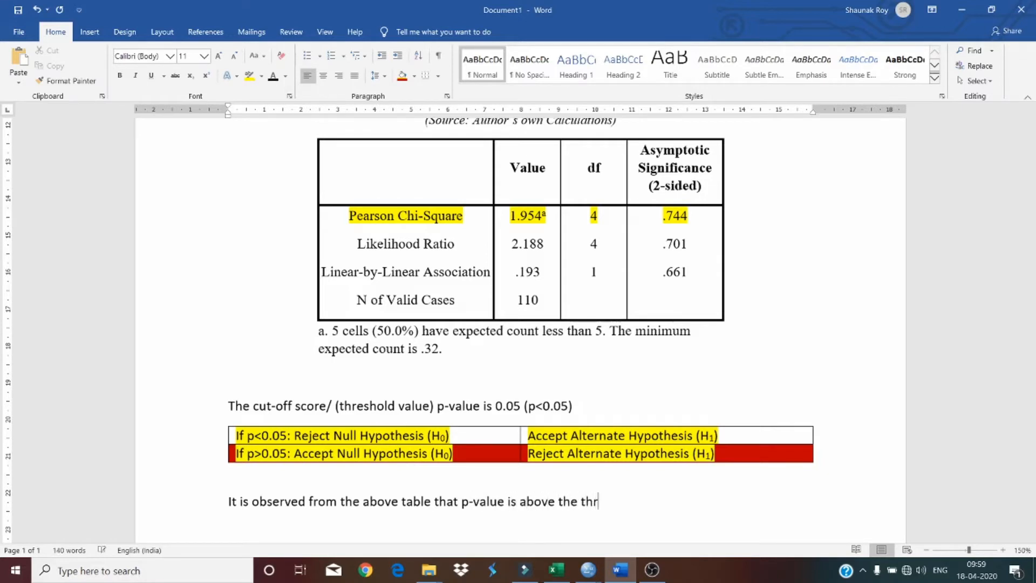
pyautogui.write('es')
pyautogui.write('hold score/ cu')
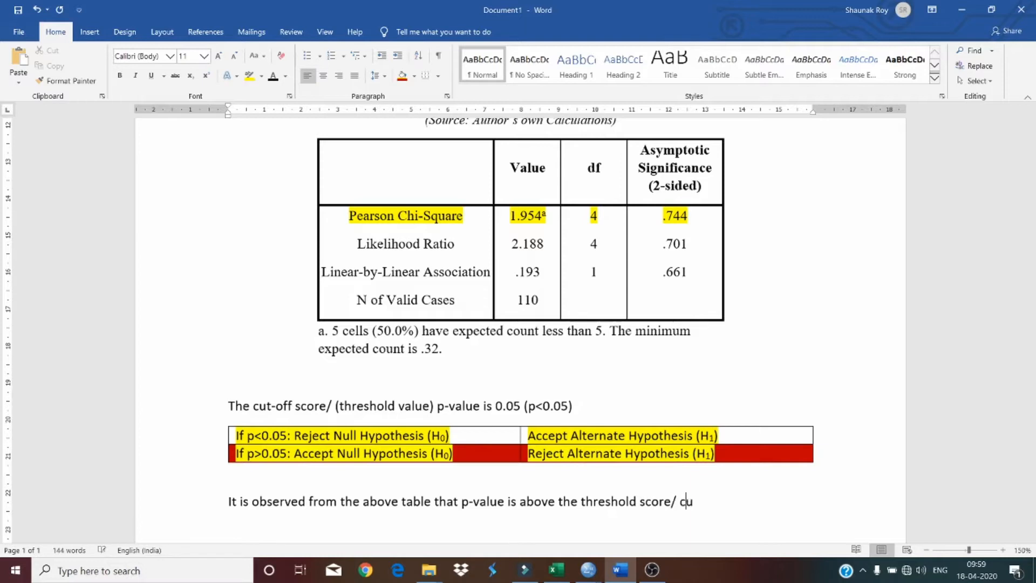
pyautogui.write('r-off score of 0.')
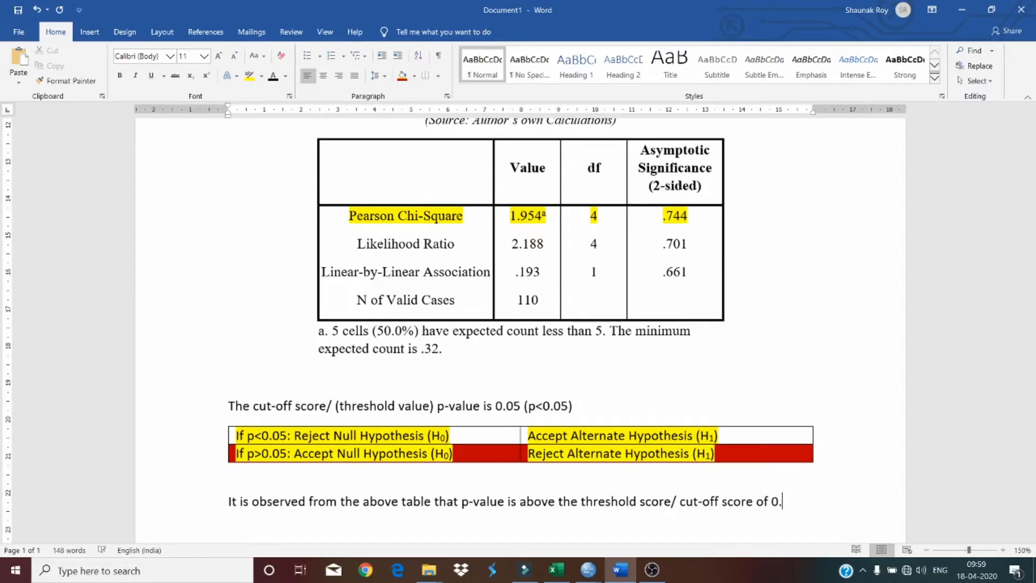
pyautogui.write('505')
pyautogui.press('BackSpace')
pyautogui.write('(p=0.7')
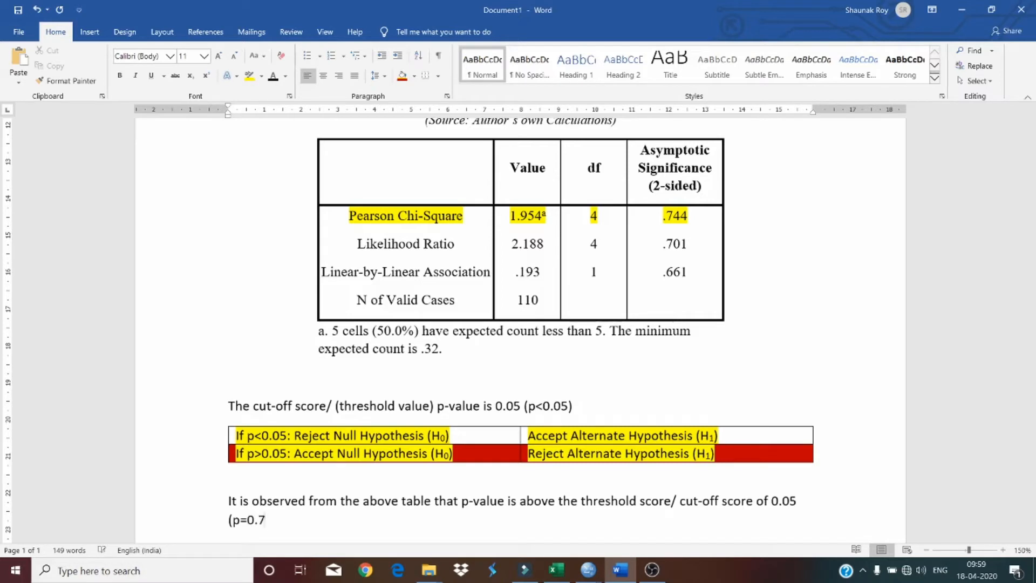
pyautogui.write('4)')
pyautogui.write('4')
# Step: Replace "score" after "threshold" with "value" in the new interpretation sentence and end the sentence with a full stop
pyautogui.doubleClick(648, 502)
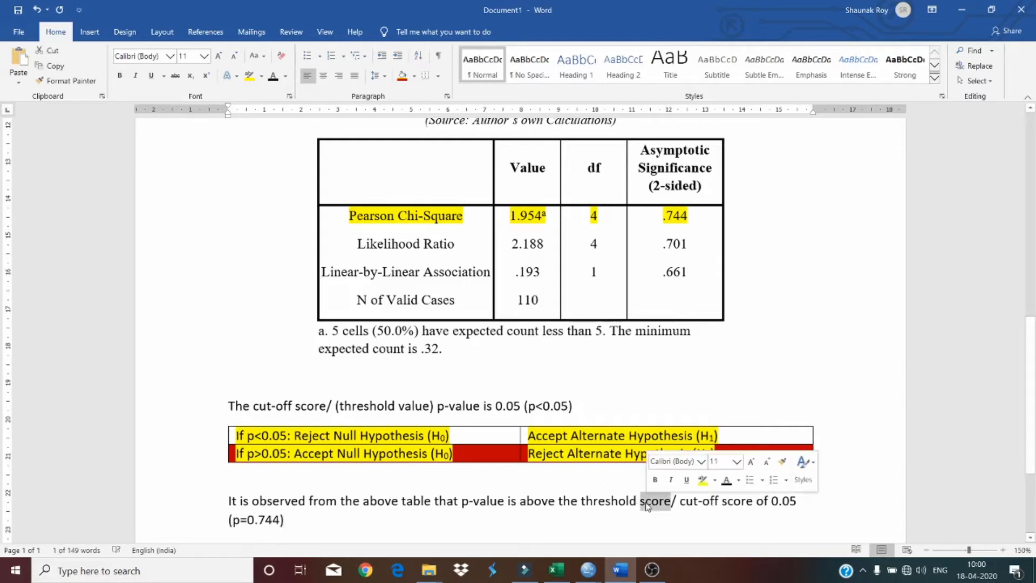
pyautogui.write('value')
pyautogui.hotkey('ctrl', 'End')
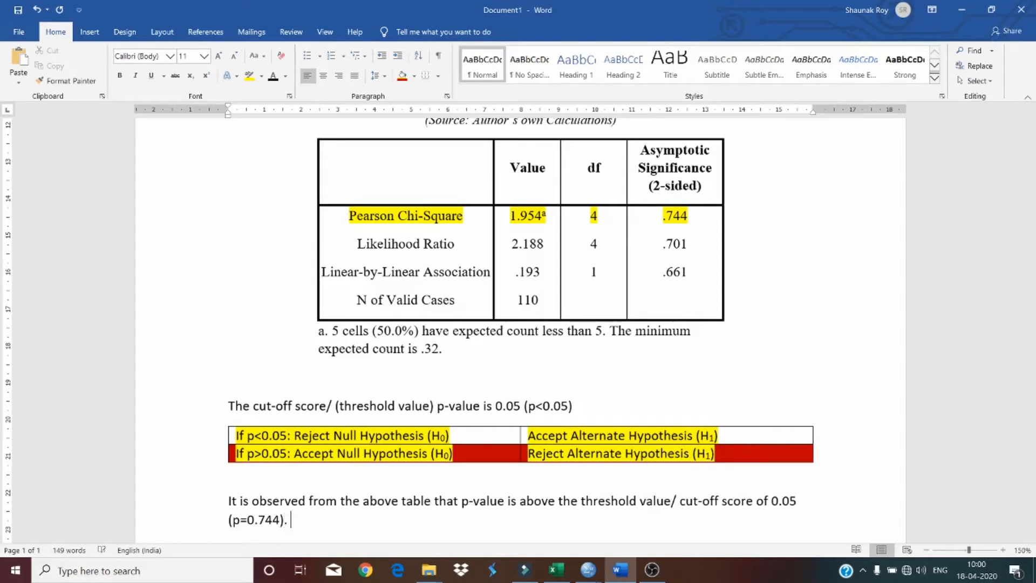
# Step: Continue the interpretation paragraph after "(p=0.744)." with "Hence, there is a need to accept the Null hypothesis"
pyautogui.write('Hence, we need t')
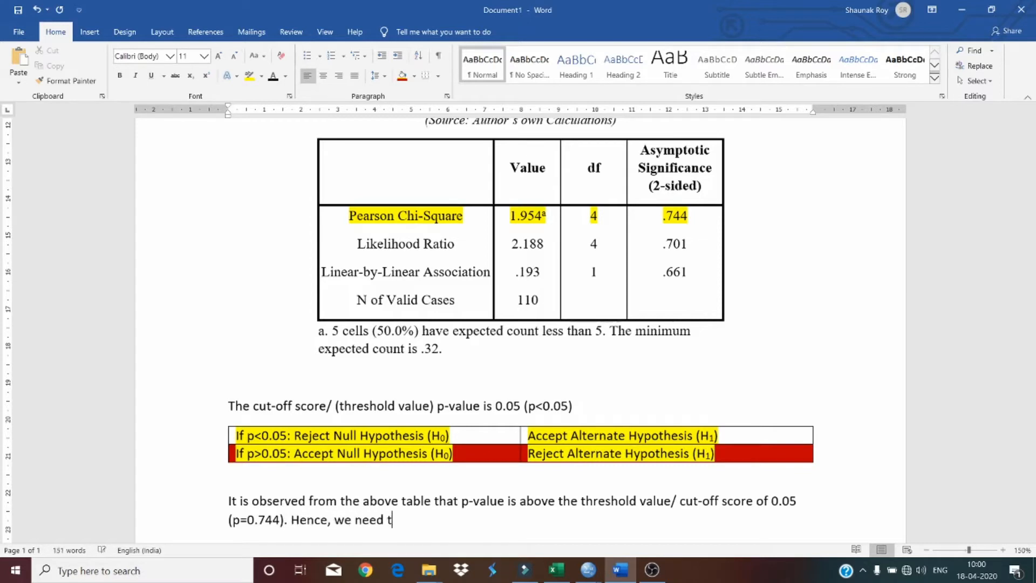
pyautogui.write('o')
pyautogui.doubleClick(346, 520)
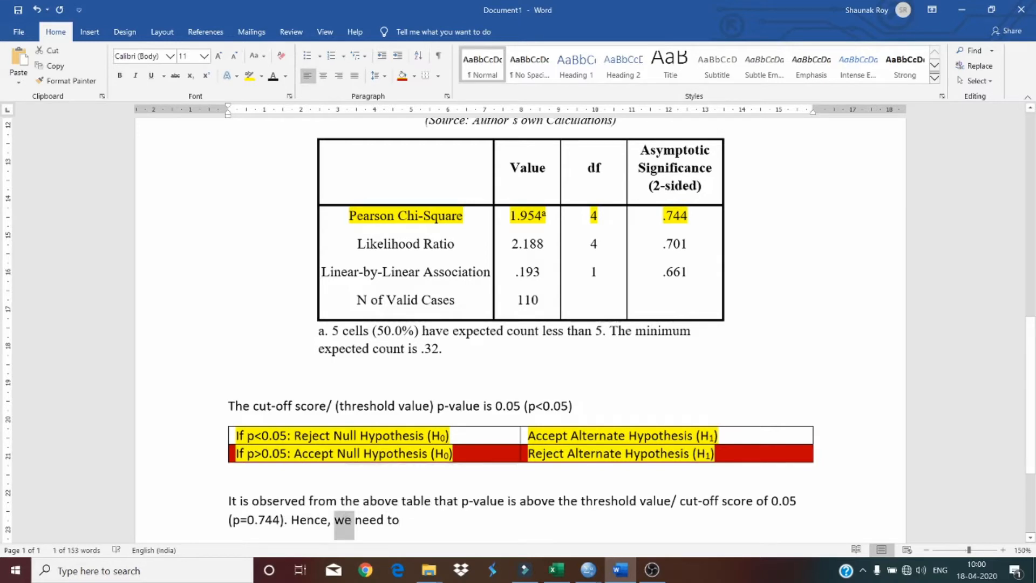
pyautogui.write('there is a')
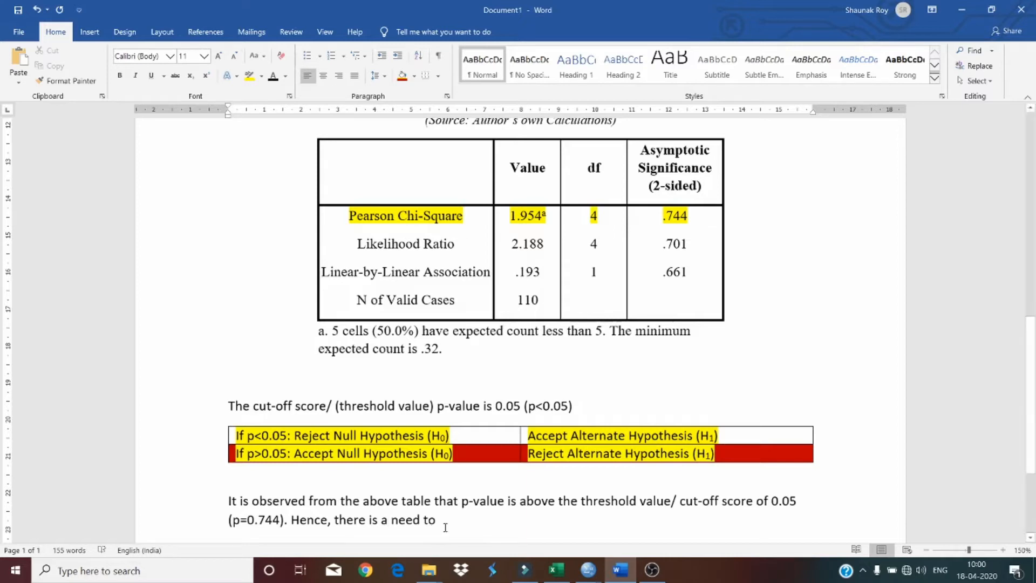
pyautogui.write('accep')
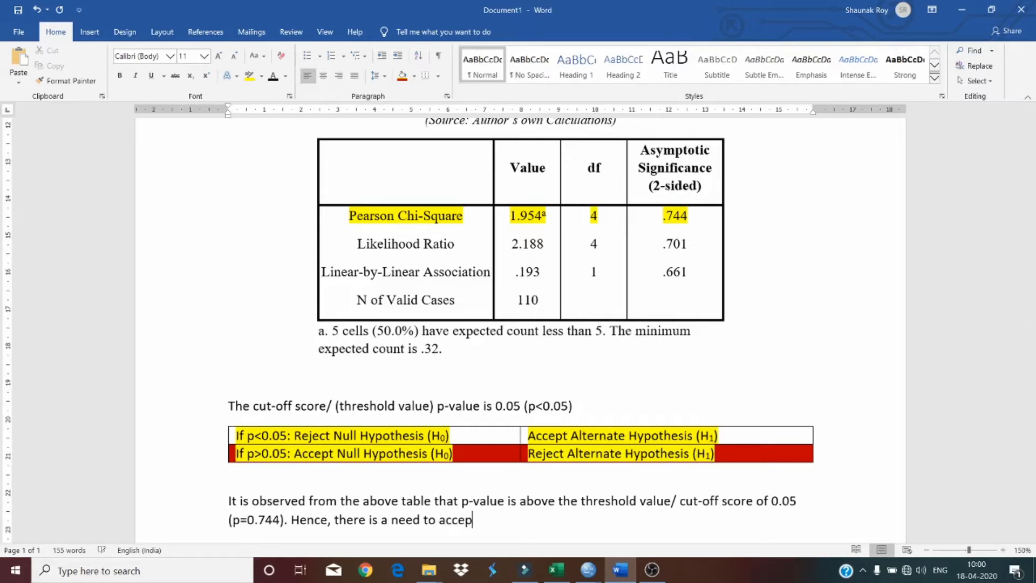
pyautogui.write('t the Null hypothesis wh')
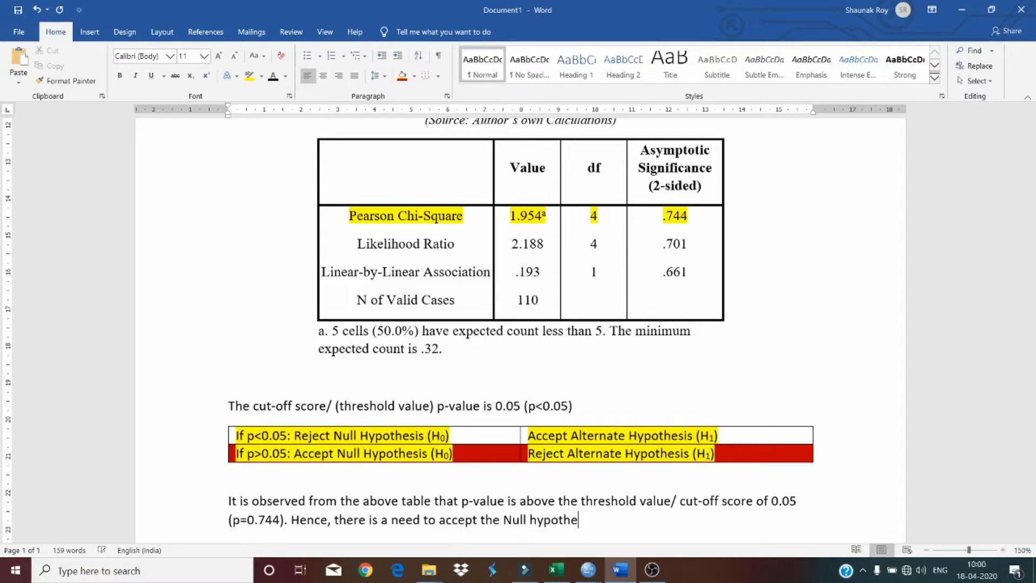
pyautogui.press('BackSpace')
pyautogui.press('BackSpace')
pyautogui.press('BackSpace')
# Step: Add the explanation "(which states that there is no significant impact of gender on the like" after "Null hypothesis"
pyautogui.write('(which states,')
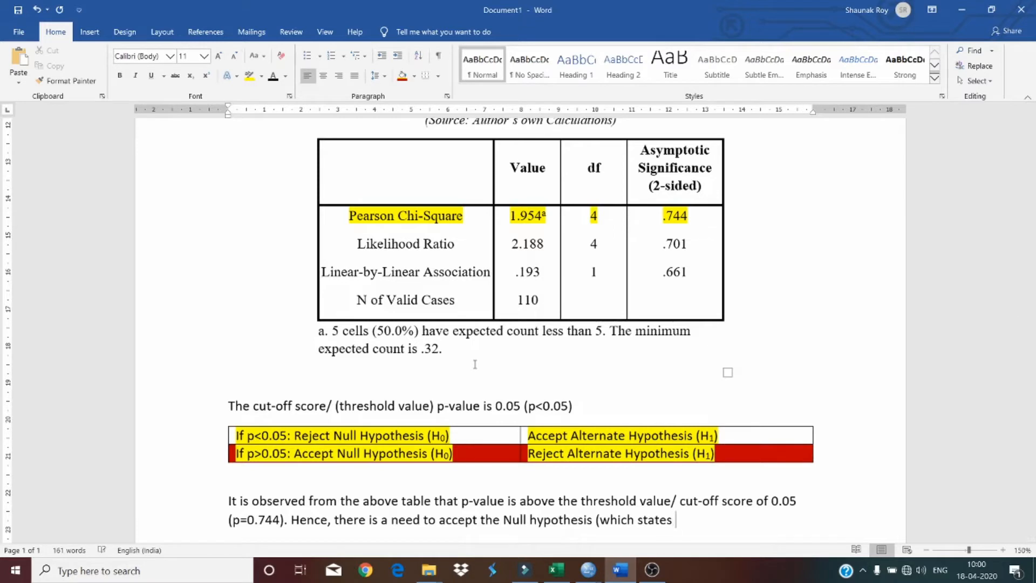
pyautogui.write('that there is n')
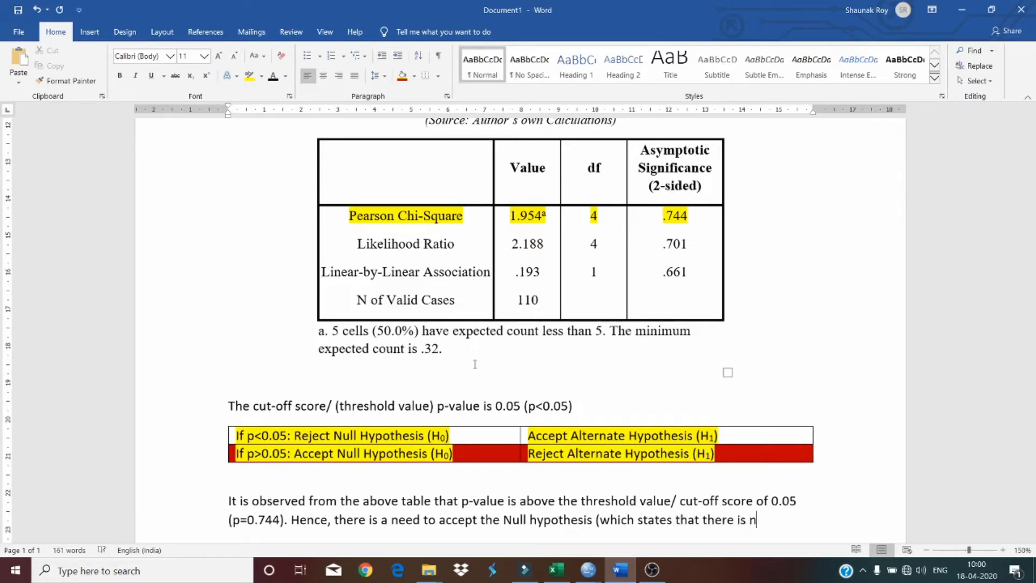
pyautogui.write('o significant impact of gen')
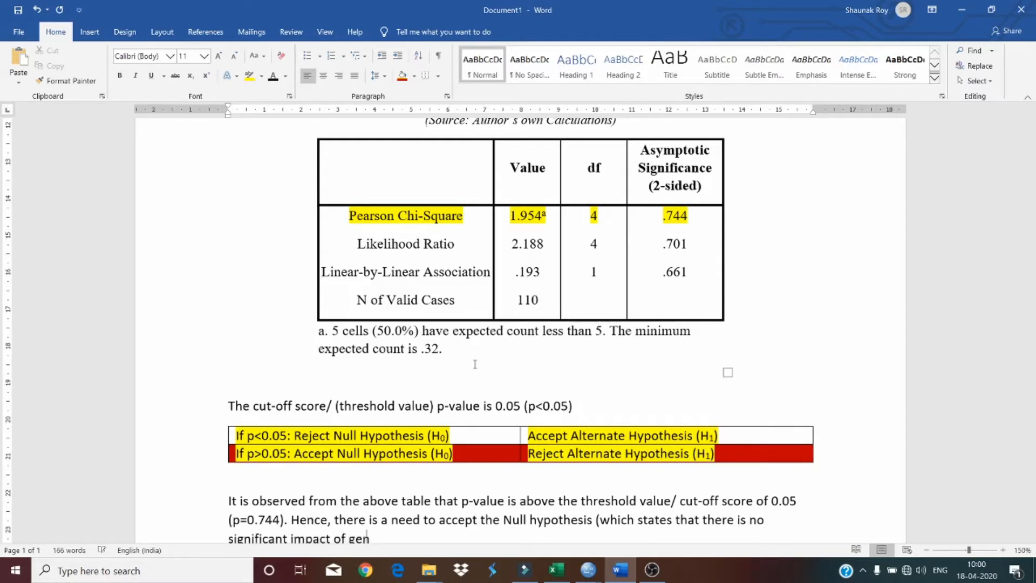
pyautogui.write('der on the like')
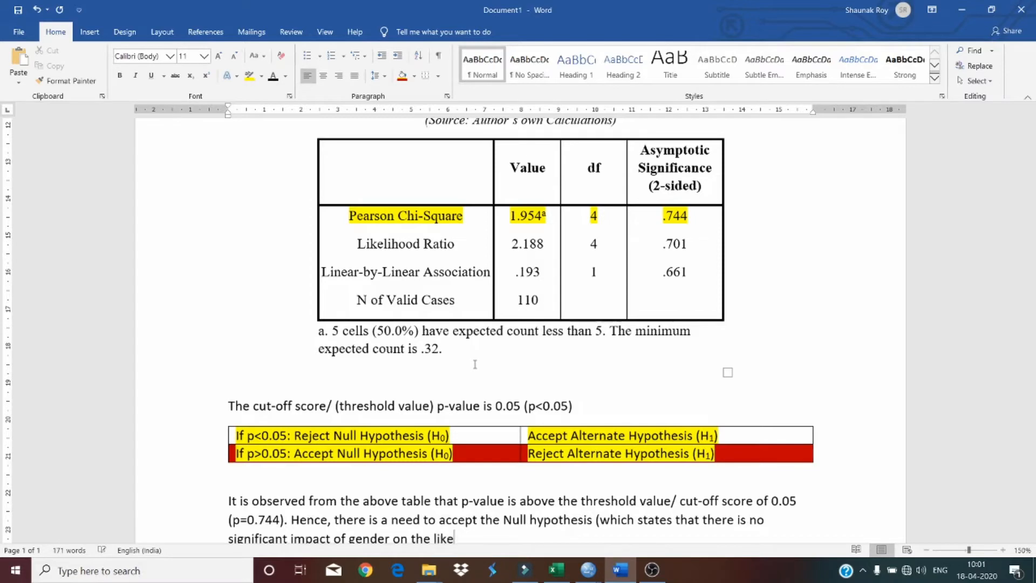
# Step: Continue the interpretation paragraph's sentence with "likelihood of respondents to recommend the restaurant brand to their friends"
pyautogui.write('lihood of respon')
pyautogui.scroll(-3, 475, 364)
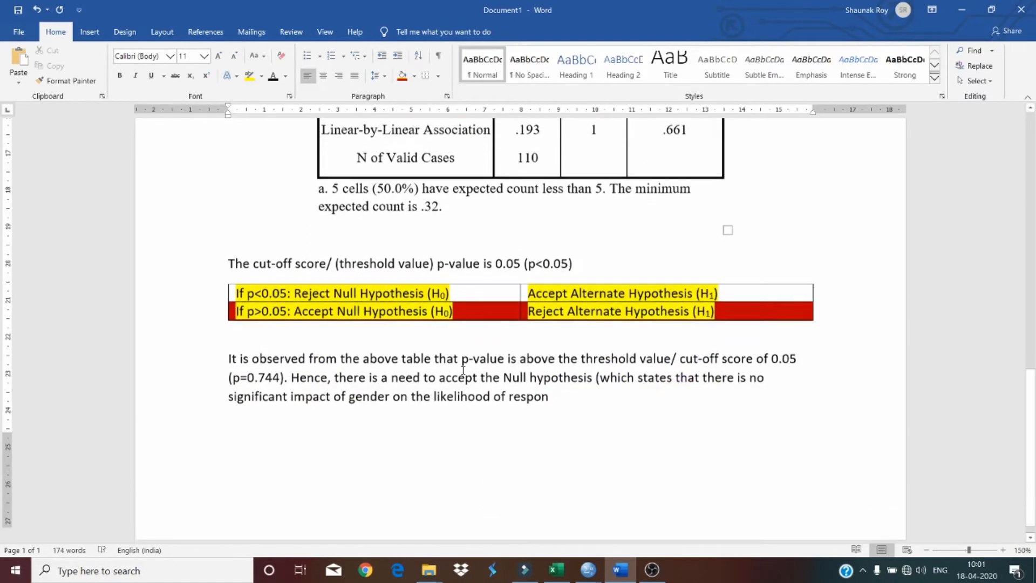
pyautogui.write('dents ')
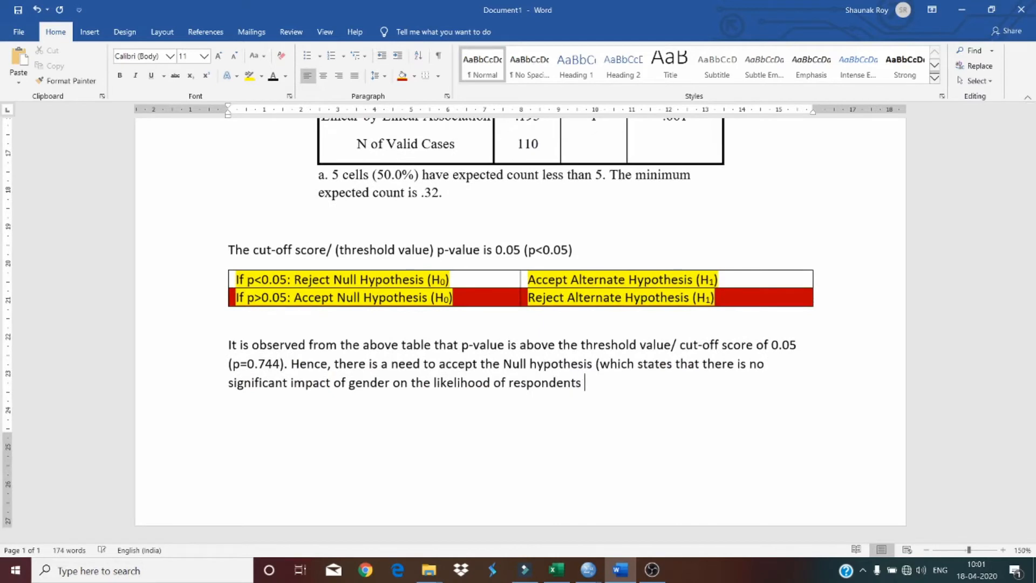
pyautogui.write('to recommend th')
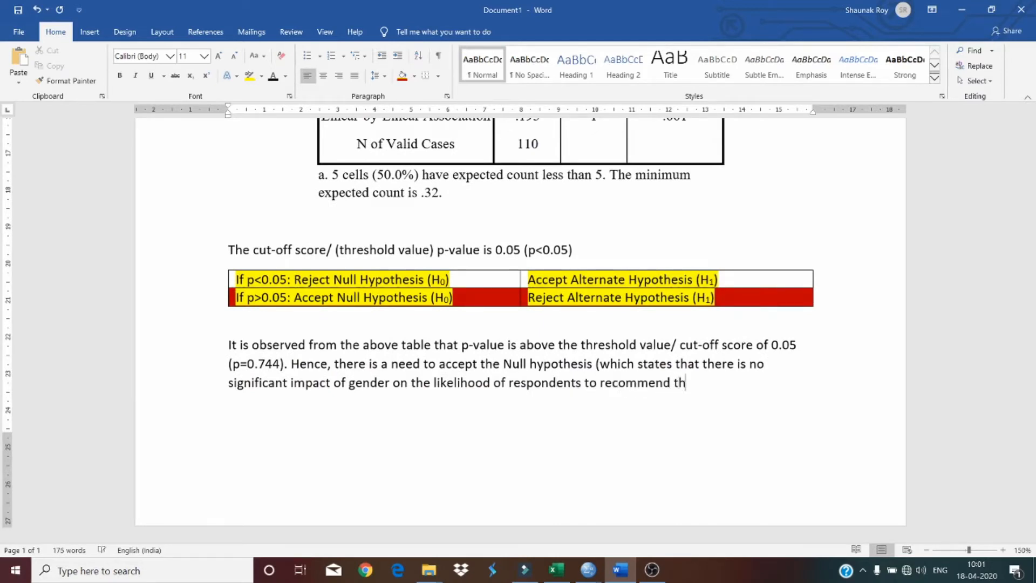
pyautogui.write('e restaurau')
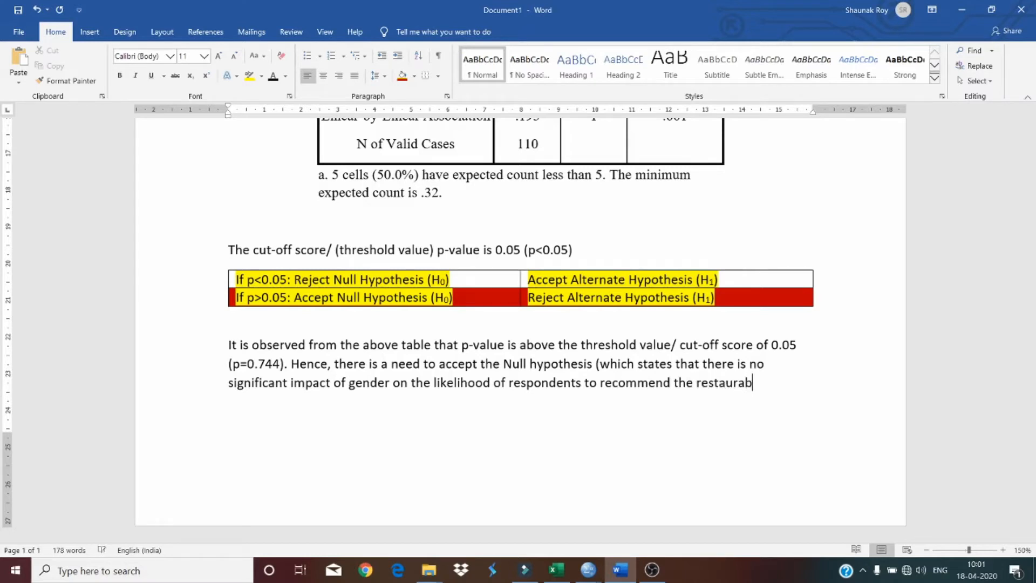
pyautogui.press('BackSpace')
pyautogui.write('nt brand to rgeur')
pyautogui.press('BackSpace')
pyautogui.press('BackSpace')
pyautogui.press('BackSpace')
pyautogui.press('BackSpace')
pyautogui.press('BackSpace')
pyautogui.write('their friends')
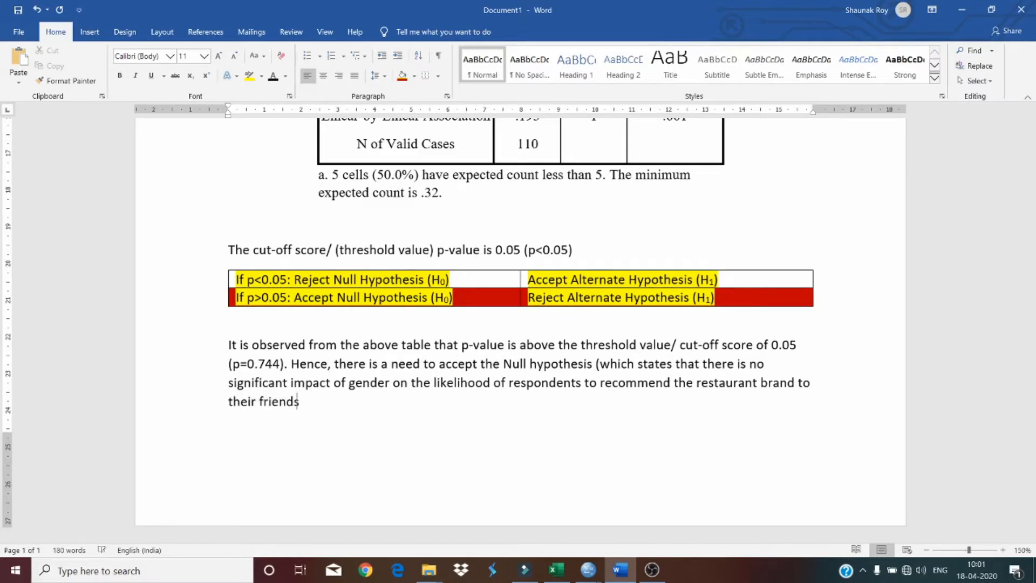
# Step: Finish the sentence after "their friends" with "/ other acquaintances)."
pyautogui.write('/ collea')
pyautogui.press('BackSpace')
pyautogui.press('BackSpace')
pyautogui.press('BackSpace')
pyautogui.press('BackSpace')
pyautogui.press('BackSpace')
pyautogui.press('BackSpace')
pyautogui.write('other acqai')
pyautogui.press('BackSpace')
pyautogui.write('ain')
pyautogui.press('BackSpace')
pyautogui.press('BackSpace')
pyautogui.write('uaintances.')
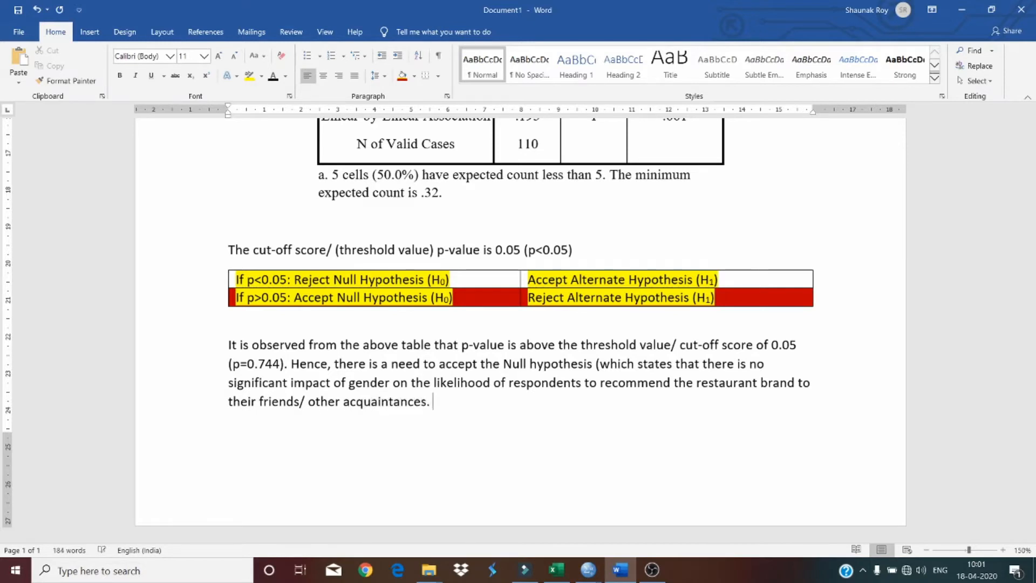
pyautogui.press('BackSpace')
pyautogui.press('BackSpace')
pyautogui.write(')')
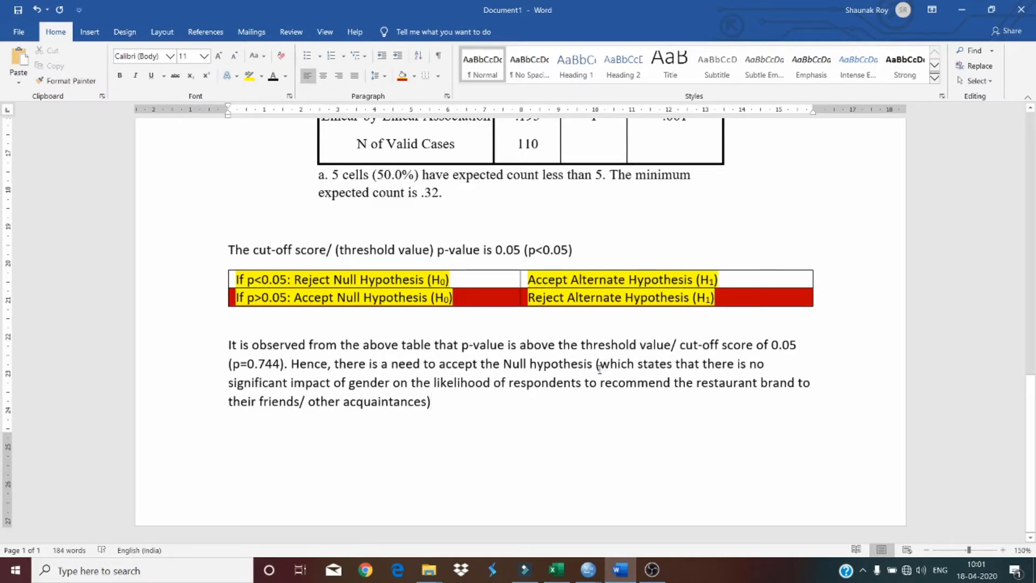
pyautogui.write('.')
# Step: Replace the opening parenthesis before "which states" with a comma and remove the closing parenthesis after "acquaintances"
pyautogui.click(610, 357)
pyautogui.press('Left')
pyautogui.press('BackSpace')
pyautogui.press('BackSpace')
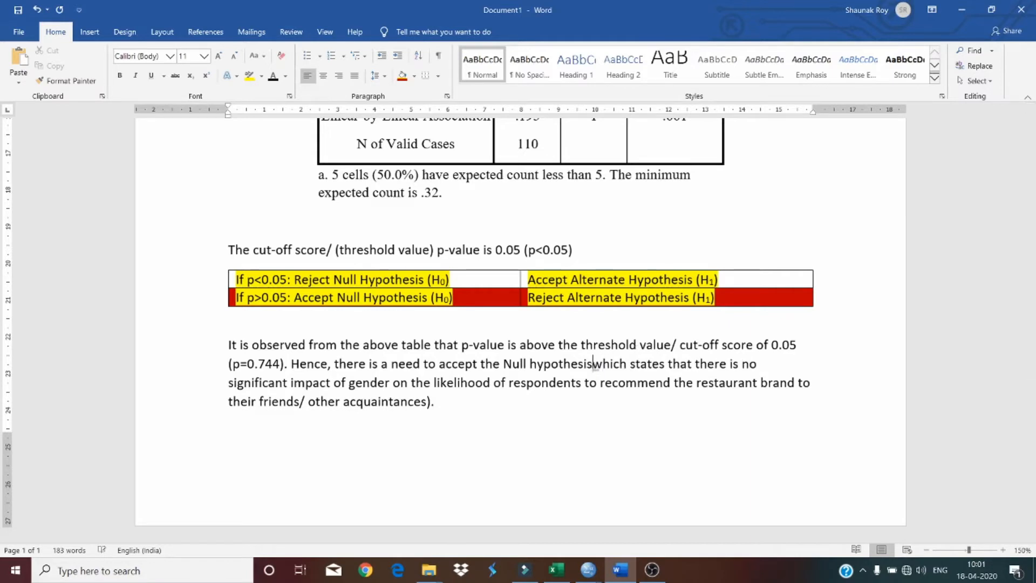
pyautogui.write(',')
pyautogui.press('Down')
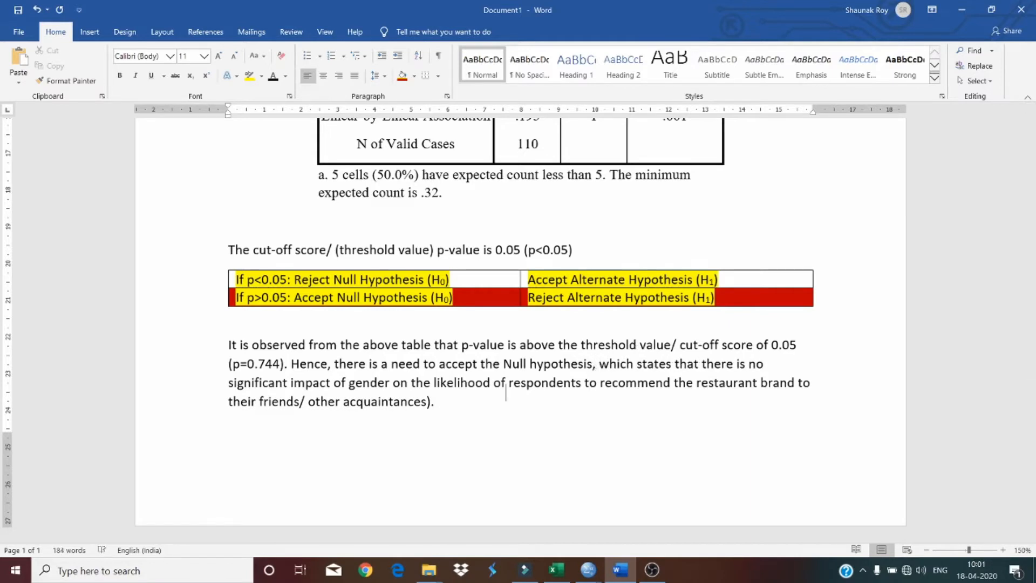
pyautogui.press('BackSpace')
pyautogui.press('Right')
# Step: Add "Hence, the alternate hypothesis gets accepted, which states that there exists" at the end of the interpretation paragraph
pyautogui.write('Hence, we bee')
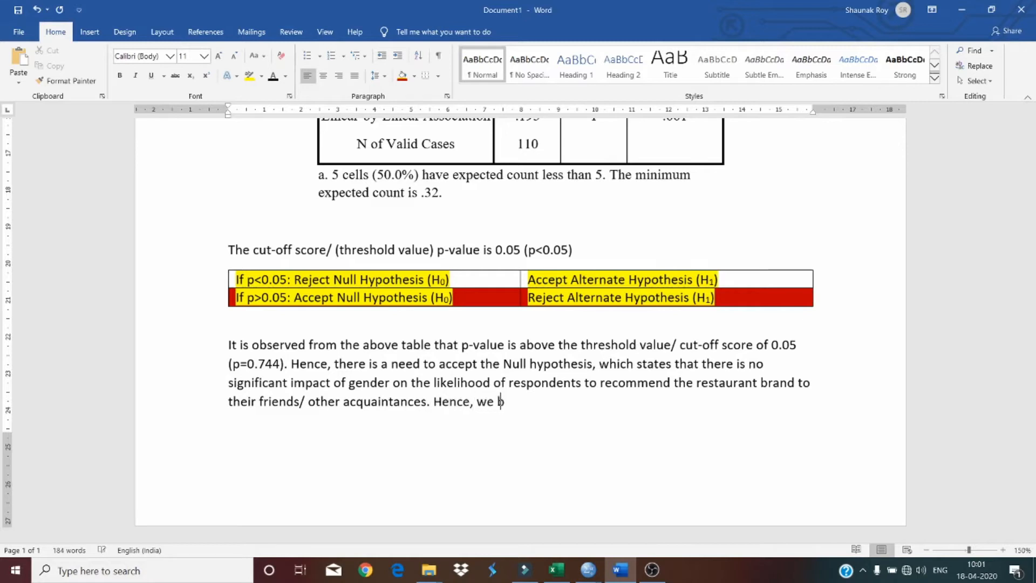
pyautogui.press('BackSpace')
pyautogui.press('BackSpace')
pyautogui.press('BackSpace')
pyautogui.write('need')
pyautogui.press('BackSpace')
pyautogui.press('BackSpace')
pyautogui.press('BackSpace')
pyautogui.press('BackSpace')
pyautogui.press('BackSpace')
pyautogui.press('BackSpace')
pyautogui.press('BackSpace')
pyautogui.press('BackSpace')
pyautogui.write(', the alternate hyp')
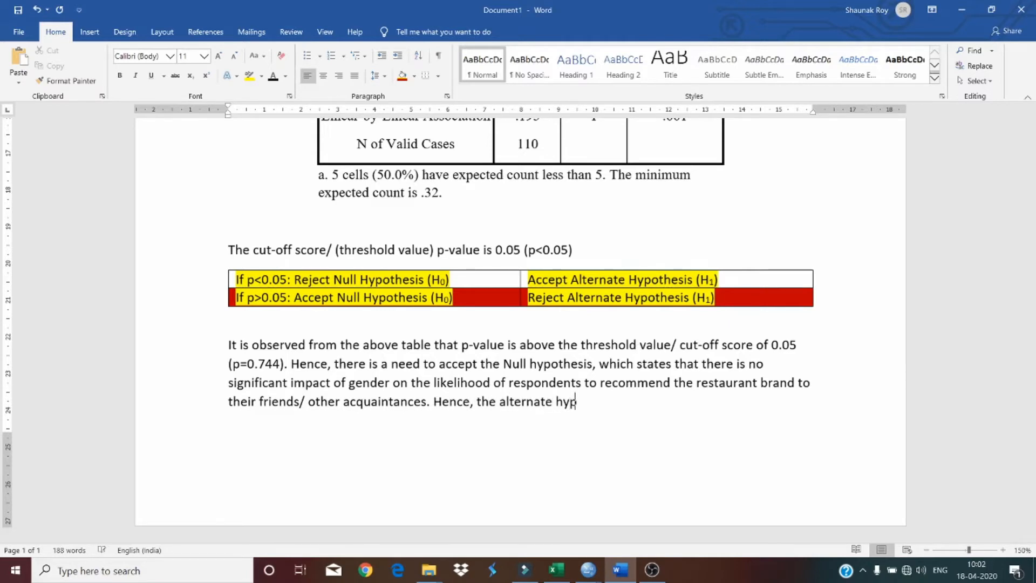
pyautogui.write('othesis gets accepted')
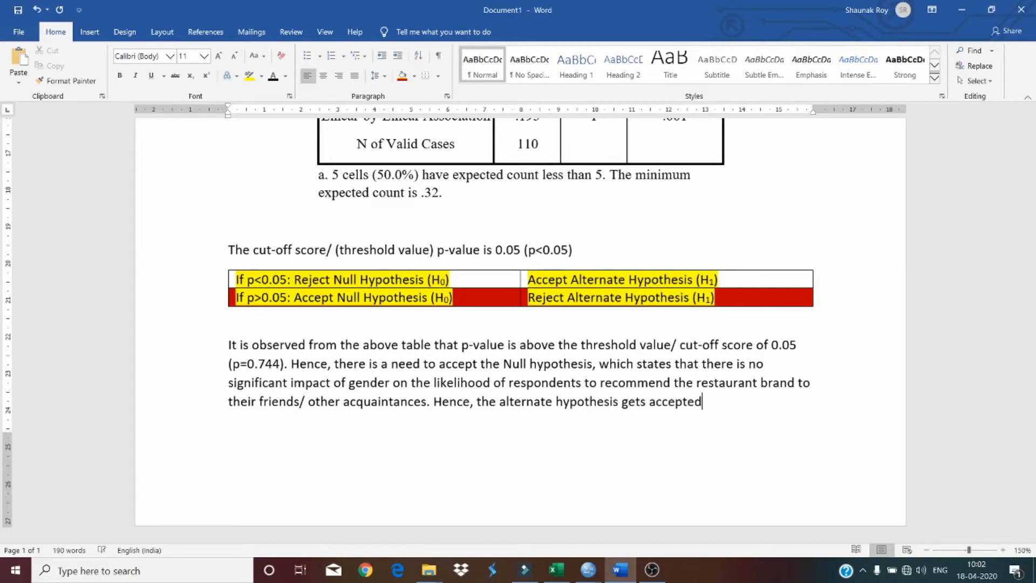
pyautogui.write(', which states that')
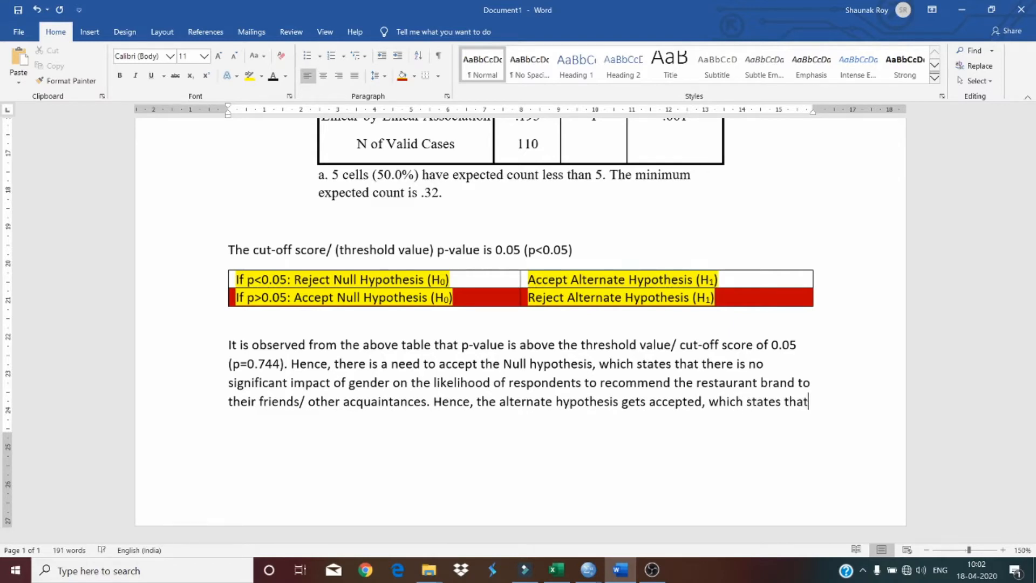
pyautogui.write(' there exists')
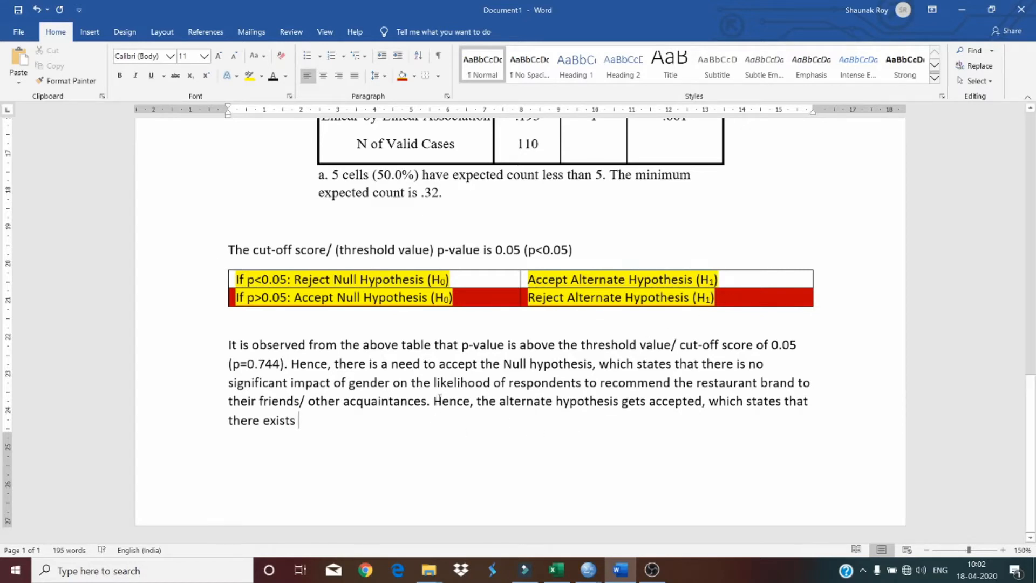
# Step: Replace the word "accepted" with "rejected" in the alternate hypothesis sentence
pyautogui.doubleClick(684, 402)
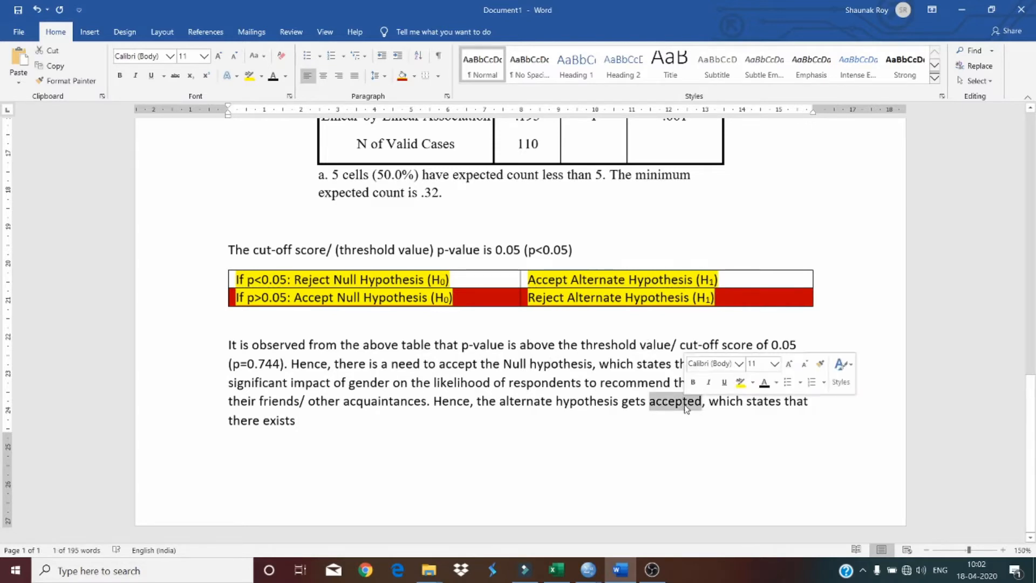
pyautogui.write('rehe')
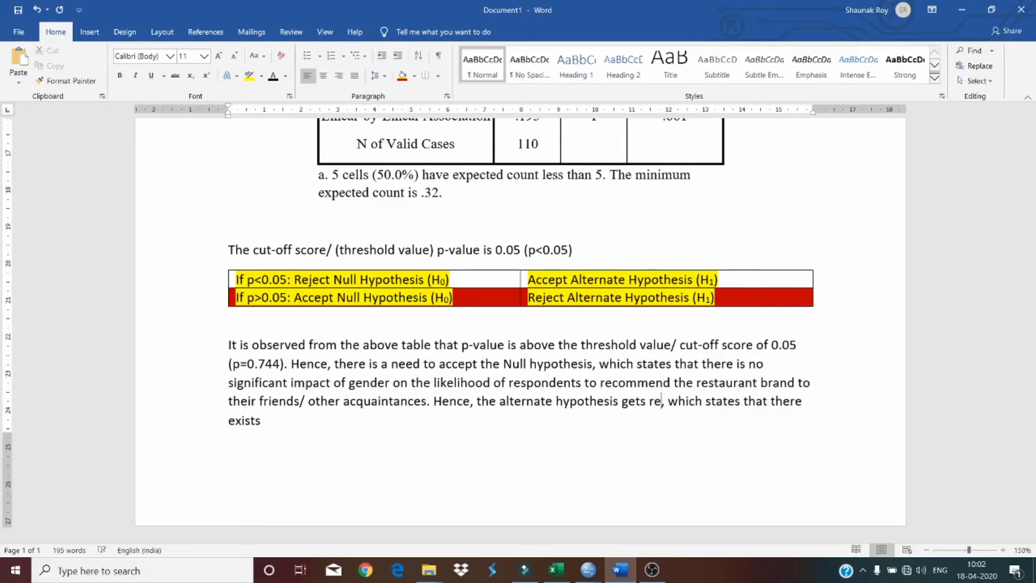
pyautogui.press('BackSpace')
pyautogui.press('BackSpace')
pyautogui.write('jected')
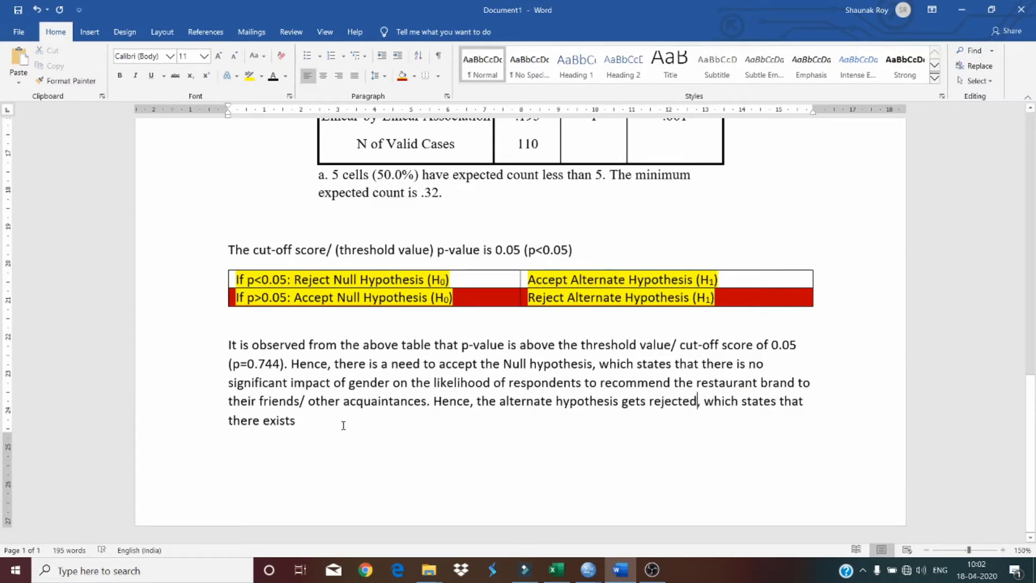
# Step: Remove the clause ", which states that there exists" and end the sentence with a period after "rejected"
pyautogui.hotkey('ctrl', 'shift', 'End')
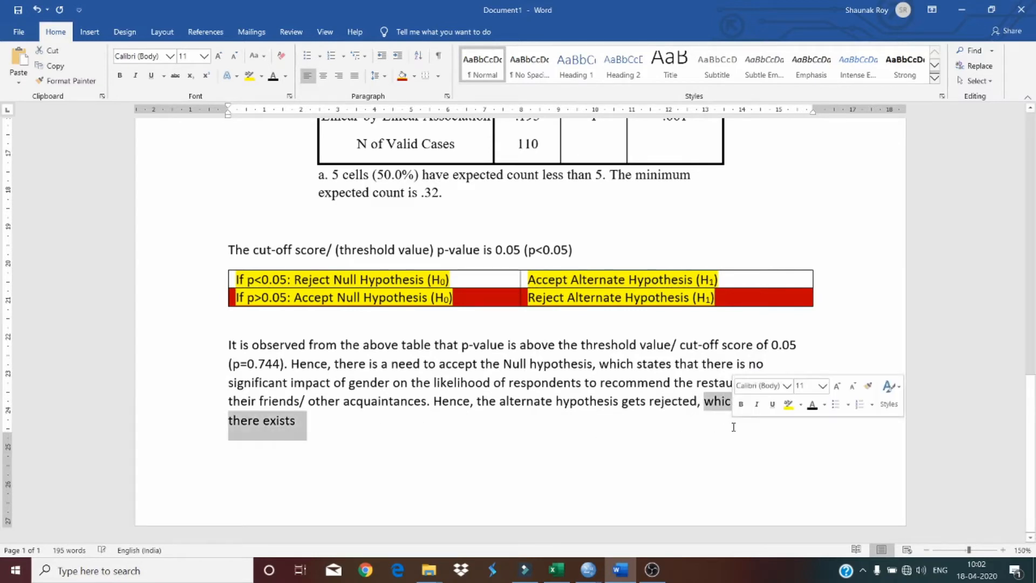
pyautogui.press('BackSpace')
pyautogui.write('.')
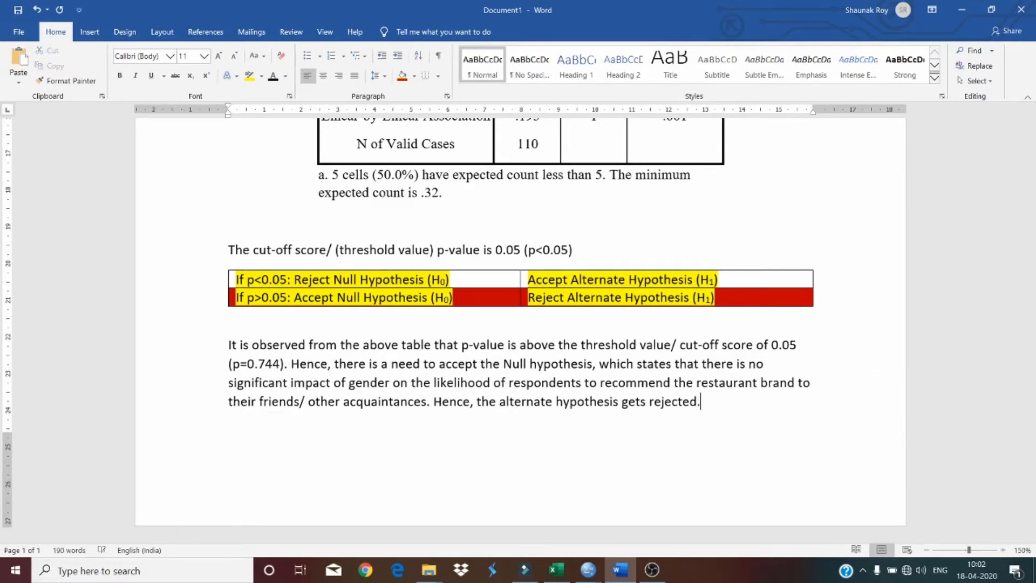
# Step: Insert a page break after the paragraph and write "Summary: There is no significant impact of gender on the" on the new page
pyautogui.hotkey('ctrl', 'Return')
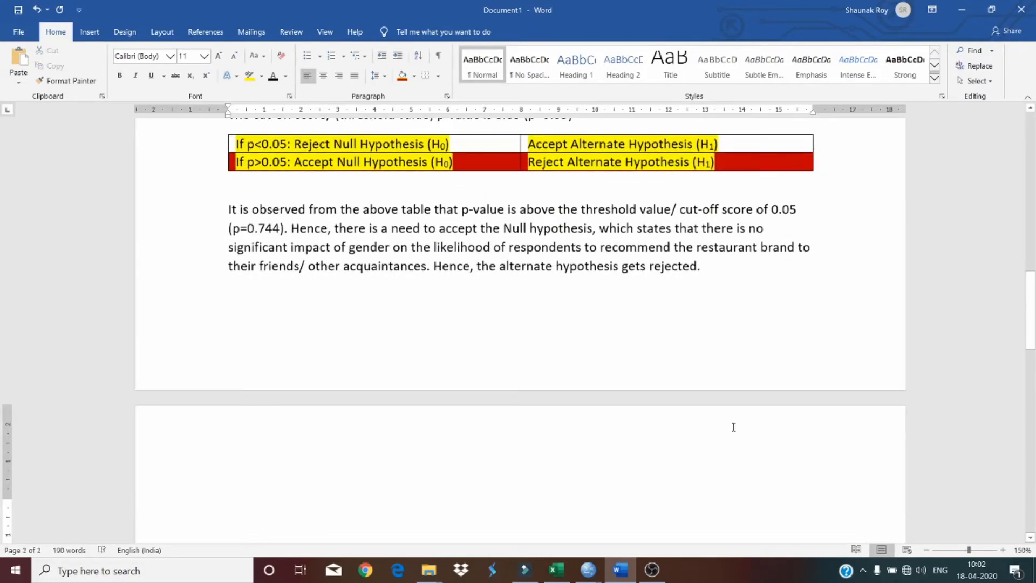
pyautogui.write('Summary: ')
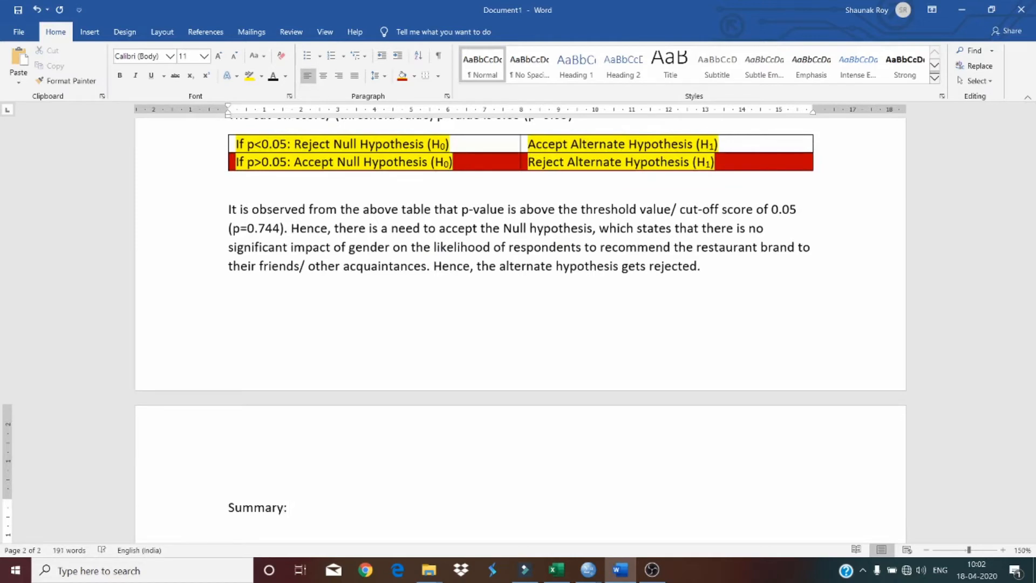
pyautogui.write('There ')
pyautogui.write('is a')
pyautogui.write(' sign')
pyautogui.press('BackSpace')
pyautogui.press('BackSpace')
pyautogui.press('BackSpace')
pyautogui.press('BackSpace')
pyautogui.press('BackSpace')
pyautogui.press('BackSpace')
pyautogui.write('not')
pyautogui.press('BackSpace')
pyautogui.write('sign')
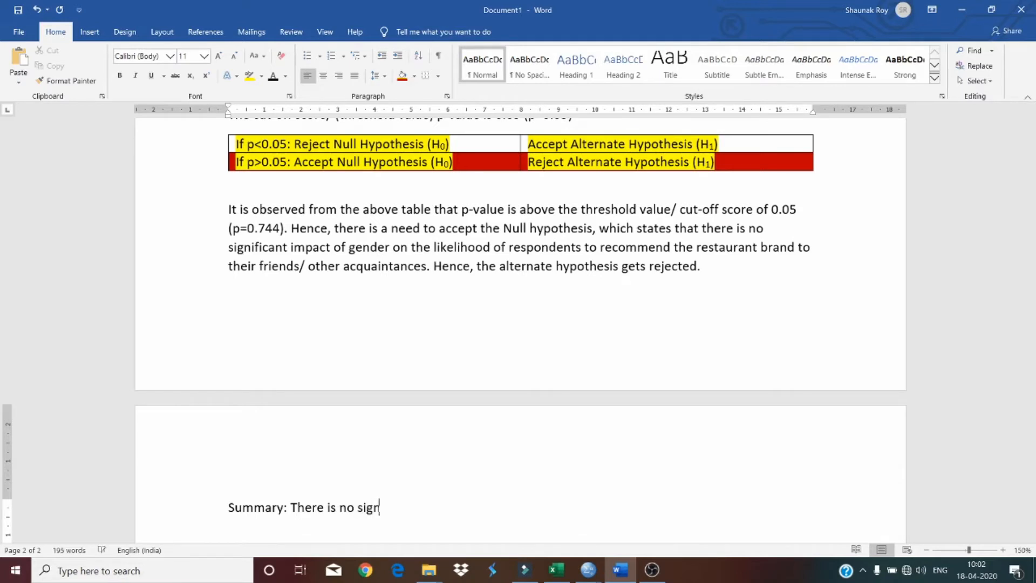
pyautogui.write('ificant impact ')
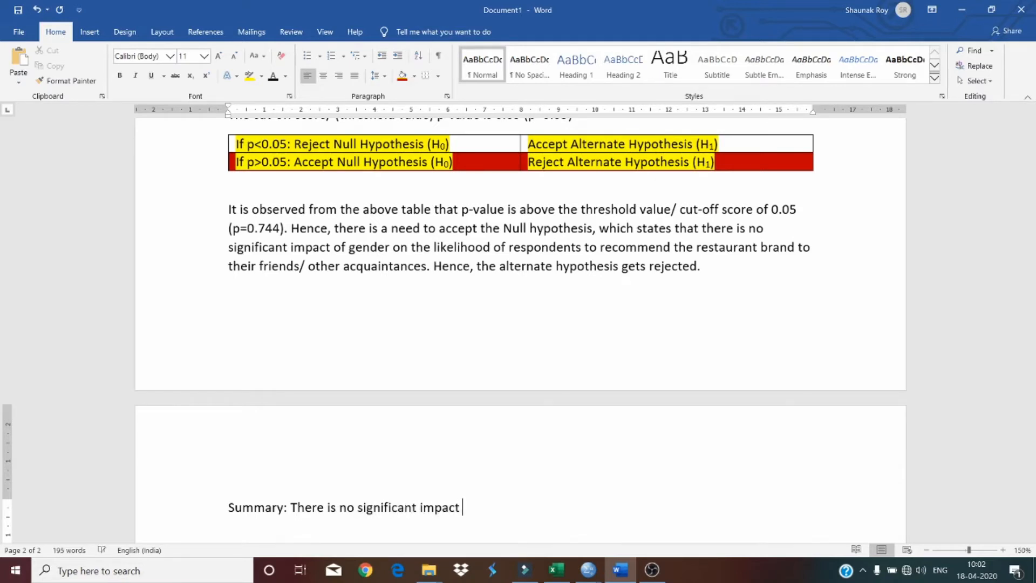
pyautogui.write('of gender on ')
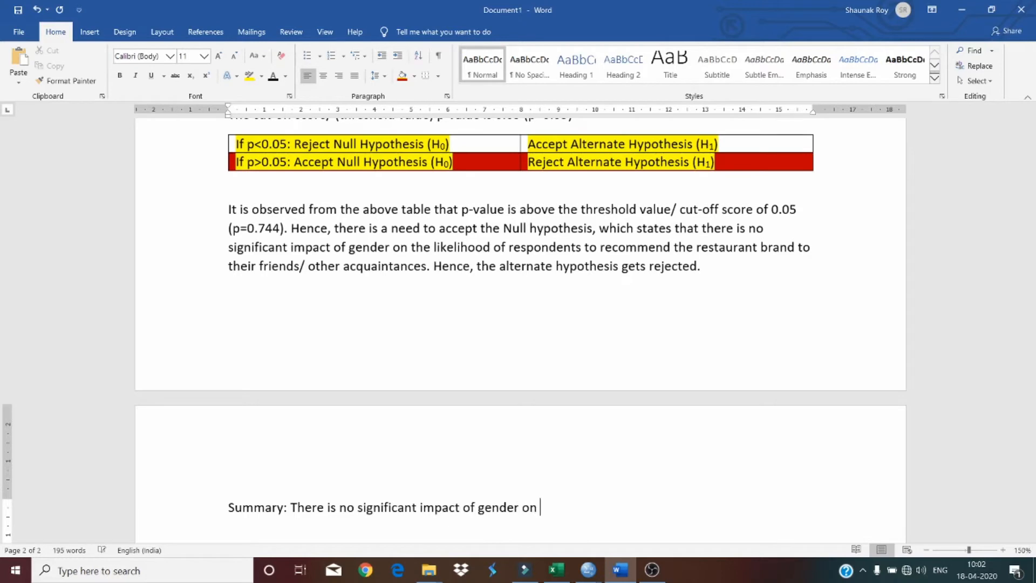
pyautogui.write('the')
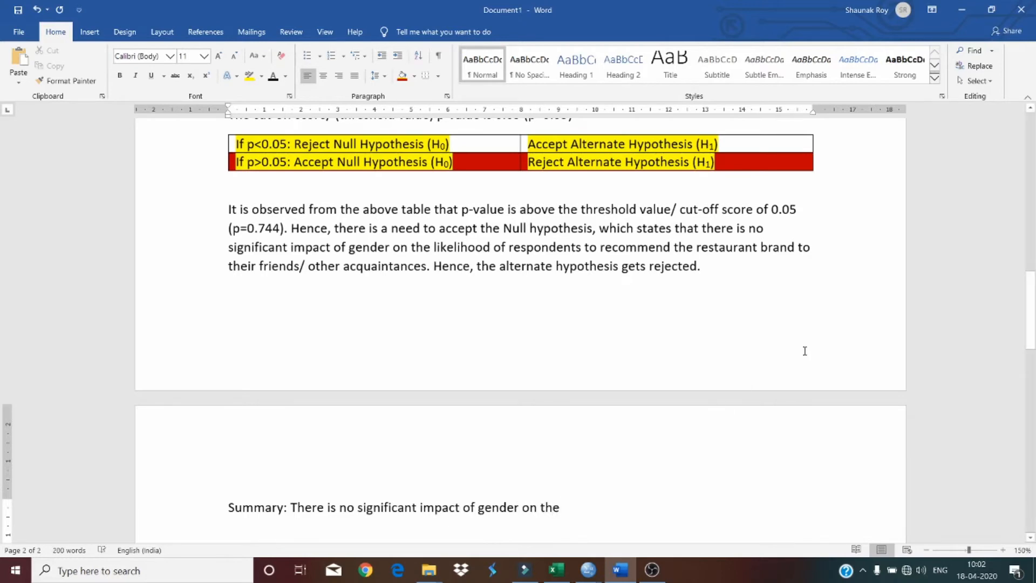
# Step: Complete the summary by copying "likelihood of respondents to recommend the restaurant brand to their friends/ other acquaintances" from the paragraph above, ending with a period
pyautogui.moveTo(454, 248); pyautogui.dragTo(428, 268)
pyautogui.hotkey('ctrl', 'c')
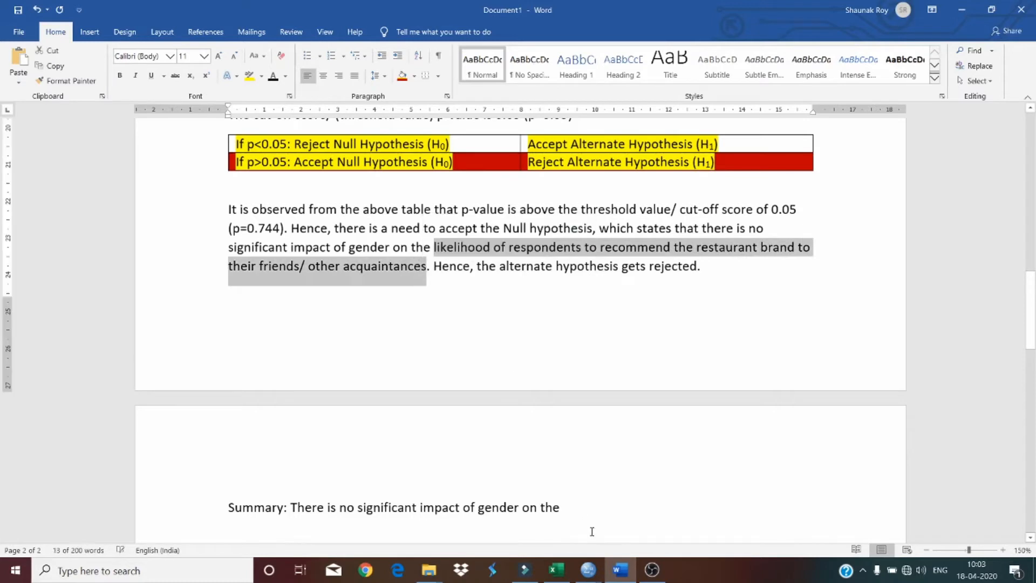
pyautogui.click(590, 510)
pyautogui.hotkey('ctrl', 'v')
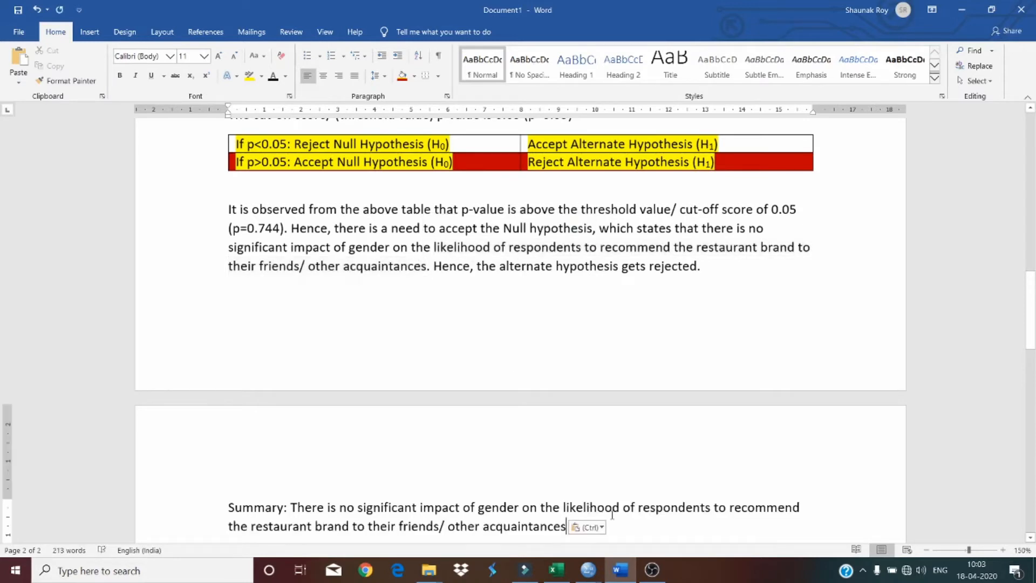
pyautogui.write('.')
# Step: Make the "Summary:" label bold
pyautogui.doubleClick(281, 509)
pyautogui.hotkey('ctrl', 'b')
pyautogui.click(376, 460)
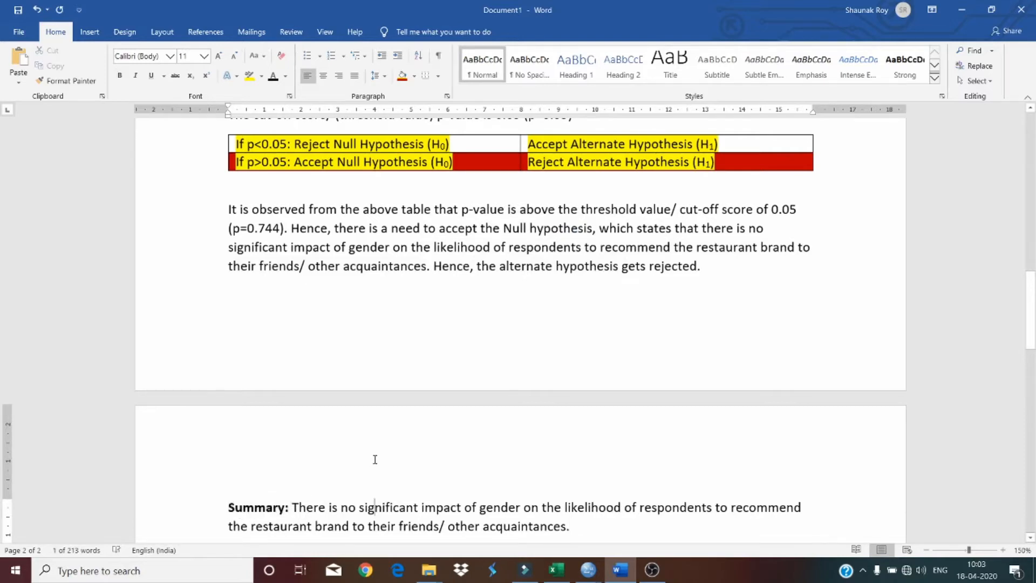
# Step: Examine the report's crosstabulation, chi-square table and interpretation, and the Crosstabs output in the SPSS Statistics Viewer
pyautogui.scroll(5, 375, 459)
pyautogui.click(431, 381)
pyautogui.scroll(2, 431, 381)
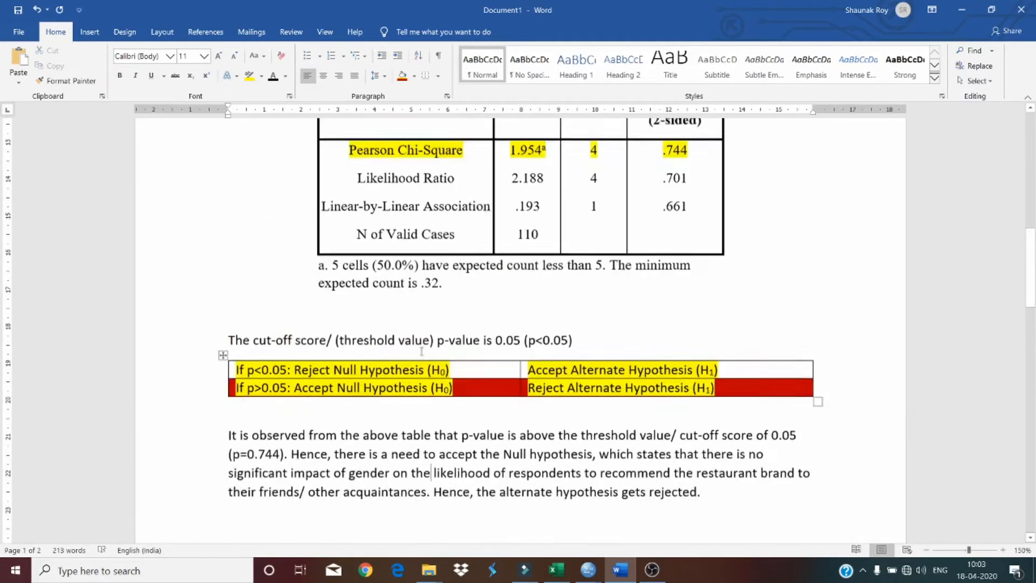
pyautogui.scroll(8, 421, 352)
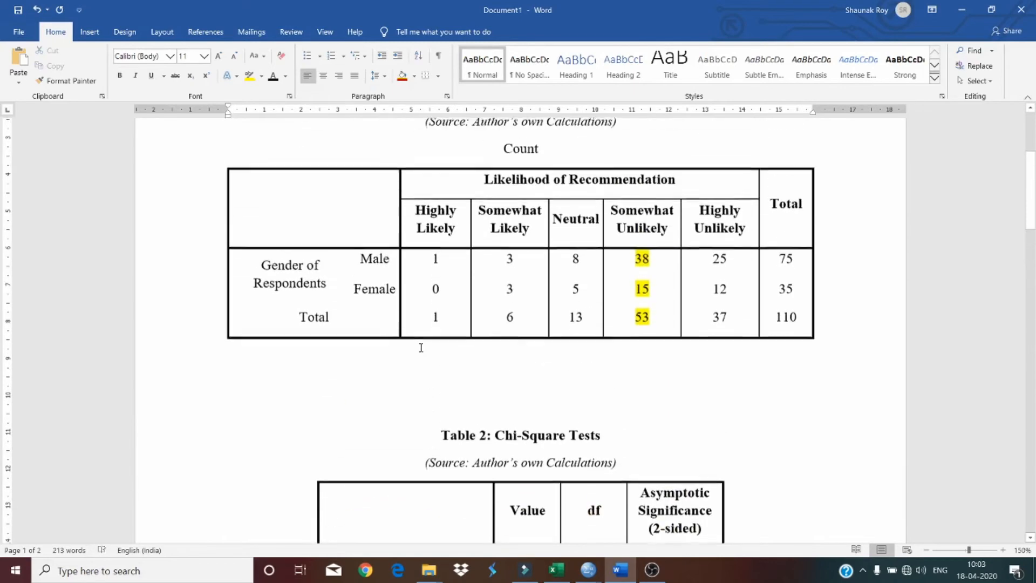
pyautogui.scroll(-8, 421, 348)
pyautogui.scroll(6, 426, 284)
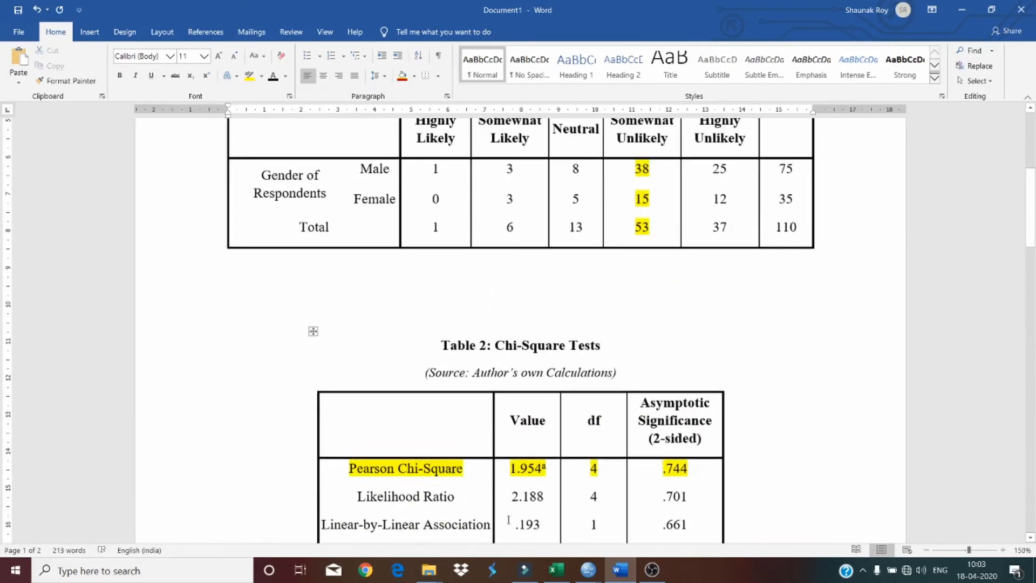
pyautogui.moveTo(588, 570)
pyautogui.click(528, 527)
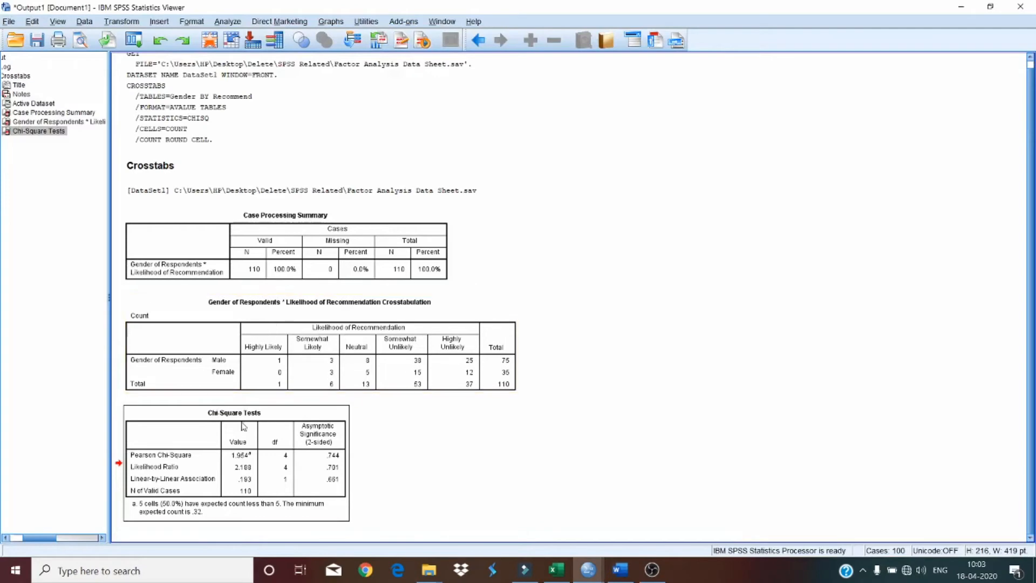
pyautogui.click(623, 580)
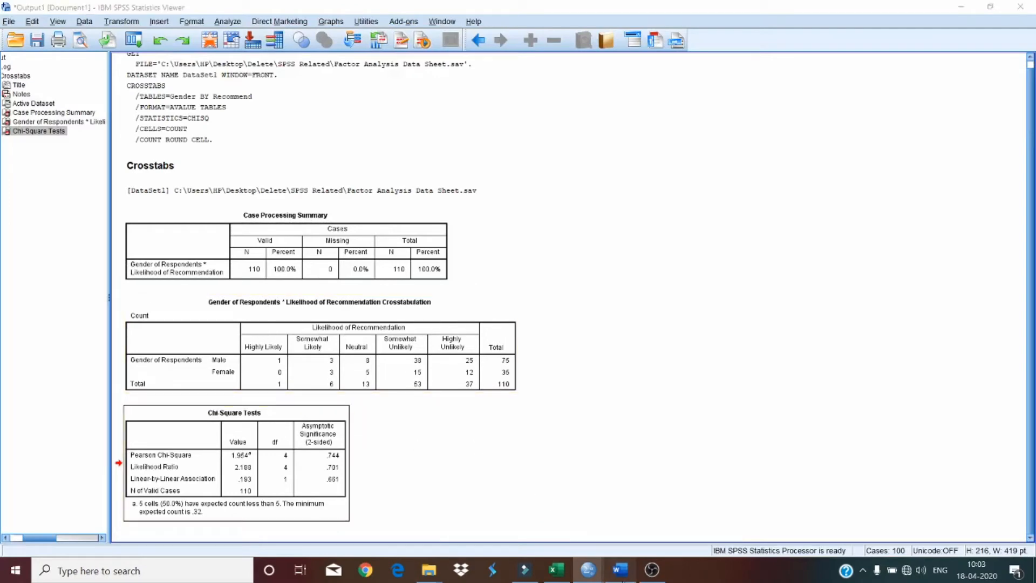
pyautogui.scroll(-10, 480, 376)
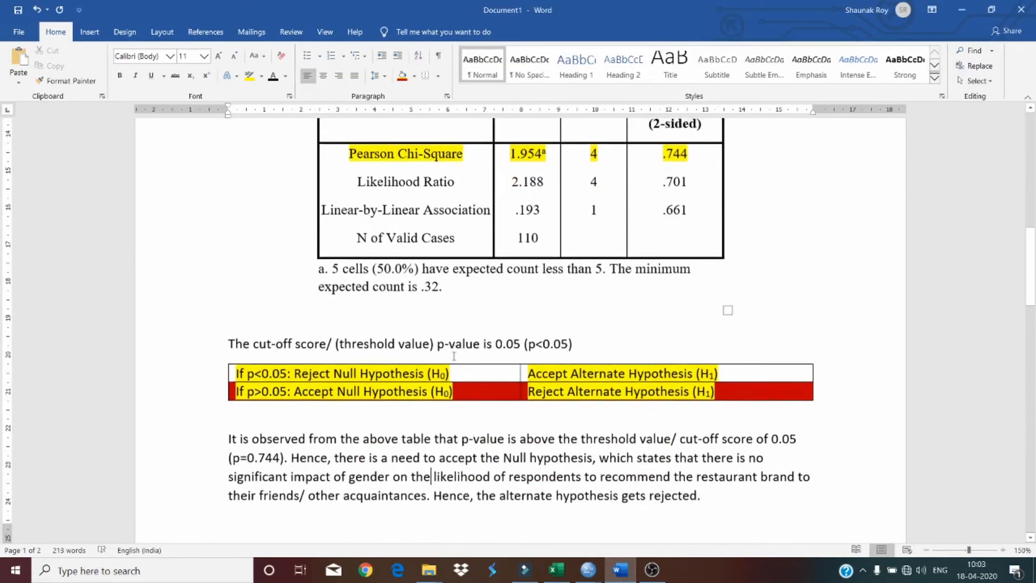
pyautogui.scroll(10, 347, 434)
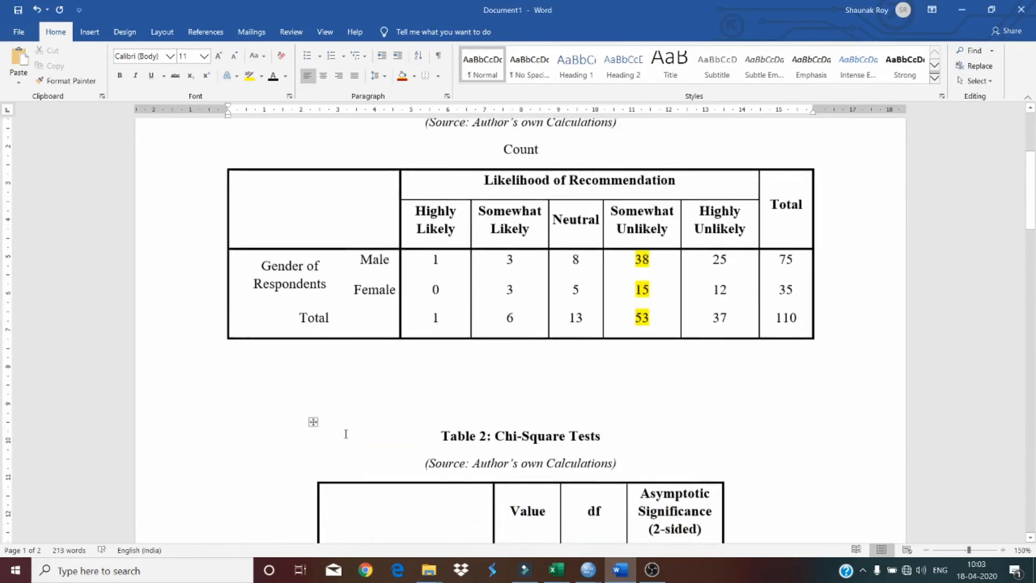
# Step: Write "Hypothesis: Gender Impact on" on the empty line above the Table 1 title
pyautogui.click(269, 240)
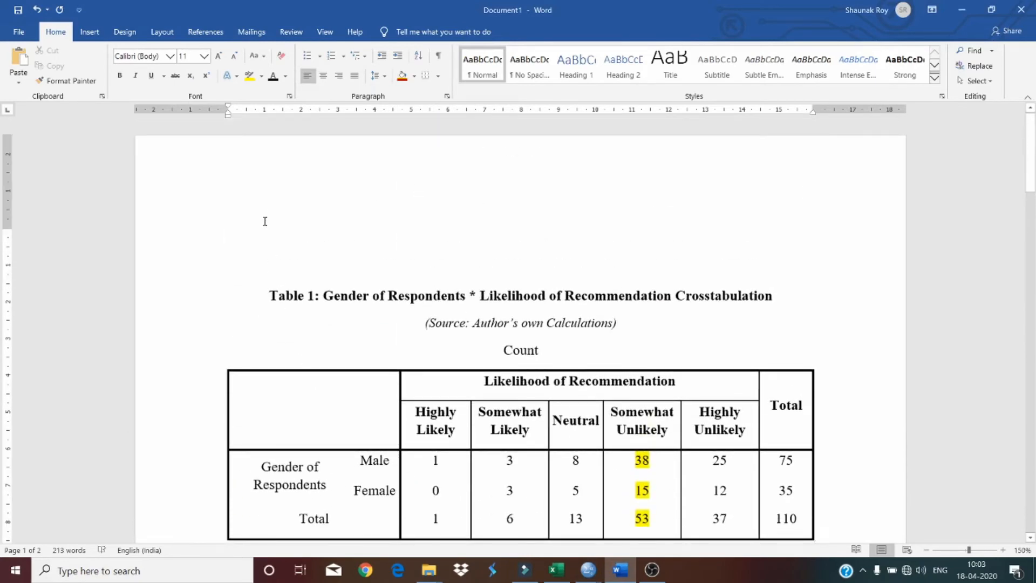
pyautogui.write('Hypothe')
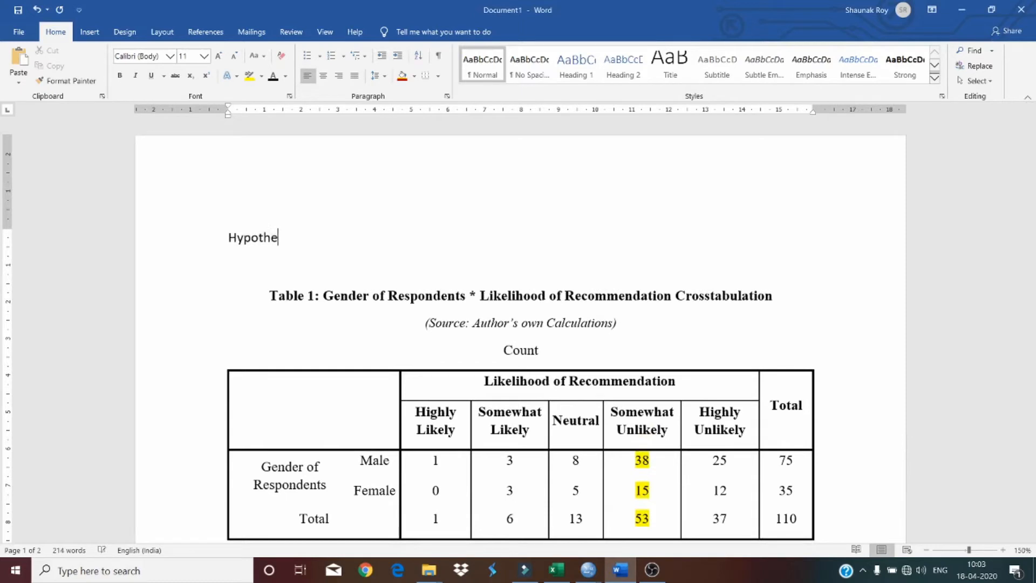
pyautogui.write('sis:')
pyautogui.press('BackSpace')
pyautogui.write('Gender')
pyautogui.write(' Impca')
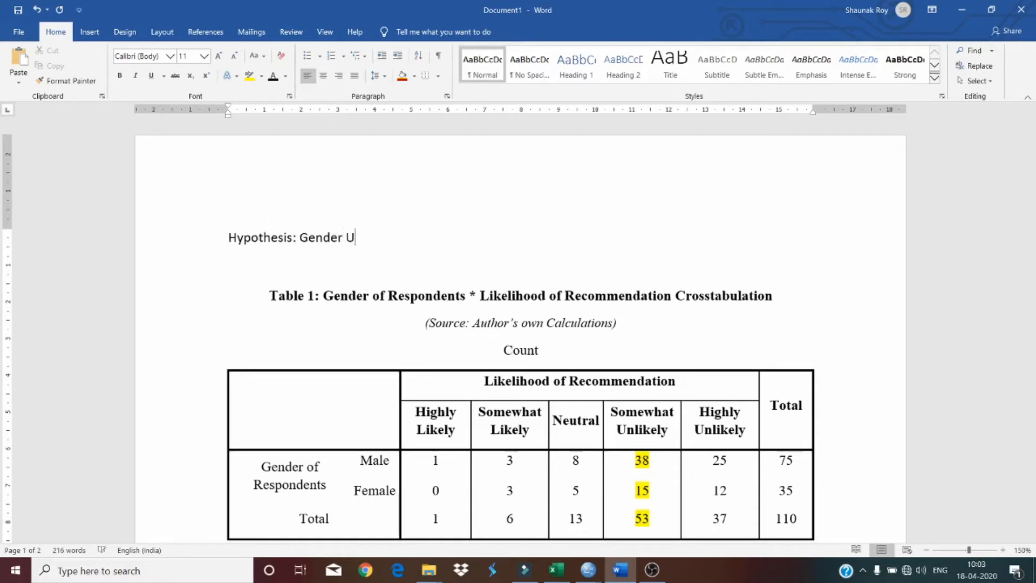
pyautogui.write('t')
pyautogui.press('BackSpace')
pyautogui.press('BackSpace')
pyautogui.press('BackSpace')
pyautogui.write('act on')
# Step: Complete the hypothesis line with "Likelihood of Recommendation" copied as plain text from the Table 1 title, removing the extra space before it
pyautogui.moveTo(510, 296); pyautogui.dragTo(672, 296)
pyautogui.hotkey('ctrl', 'c')
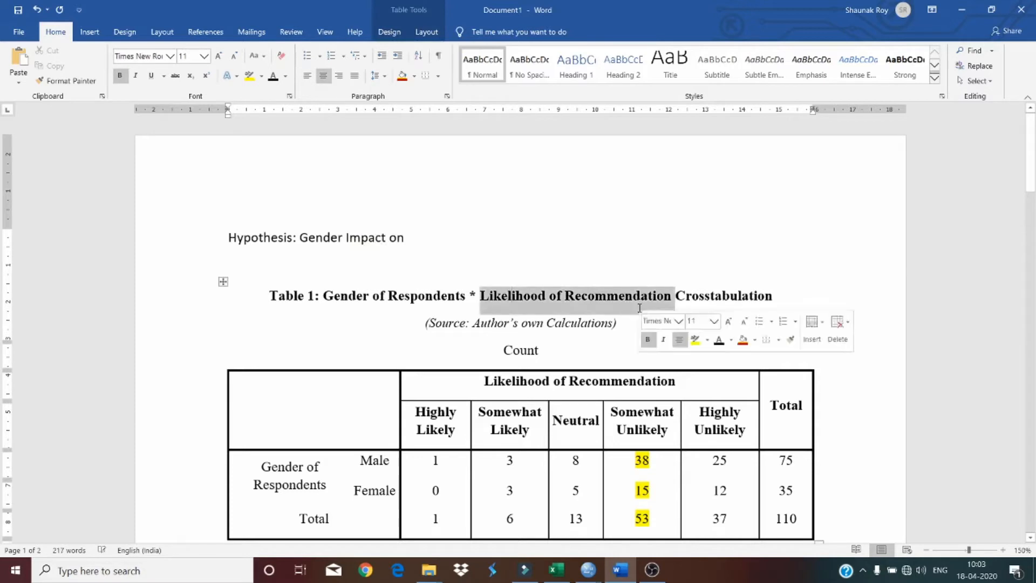
pyautogui.rightClick(446, 249)
pyautogui.click(525, 303)
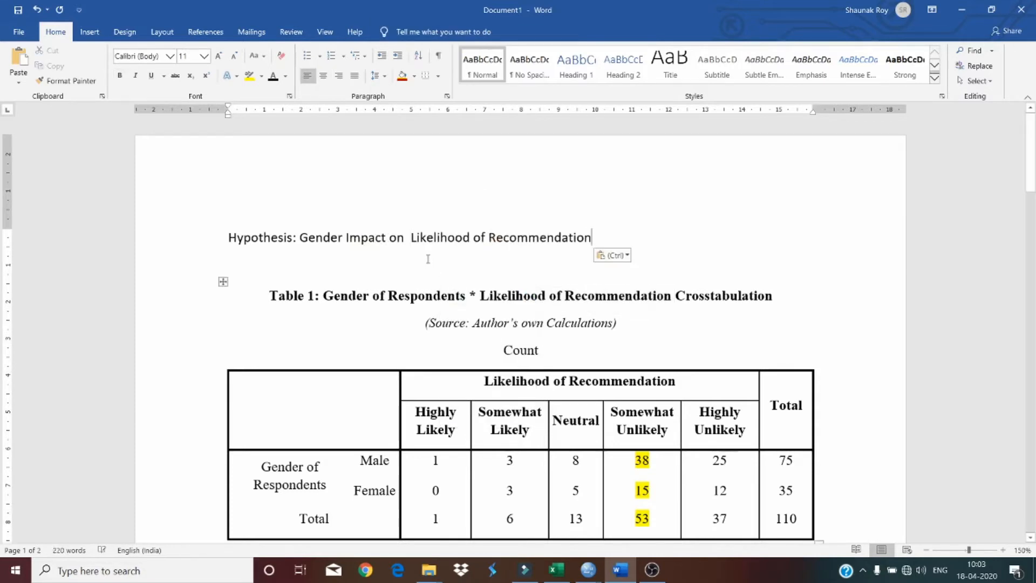
pyautogui.click(410, 237)
pyautogui.press('BackSpace')
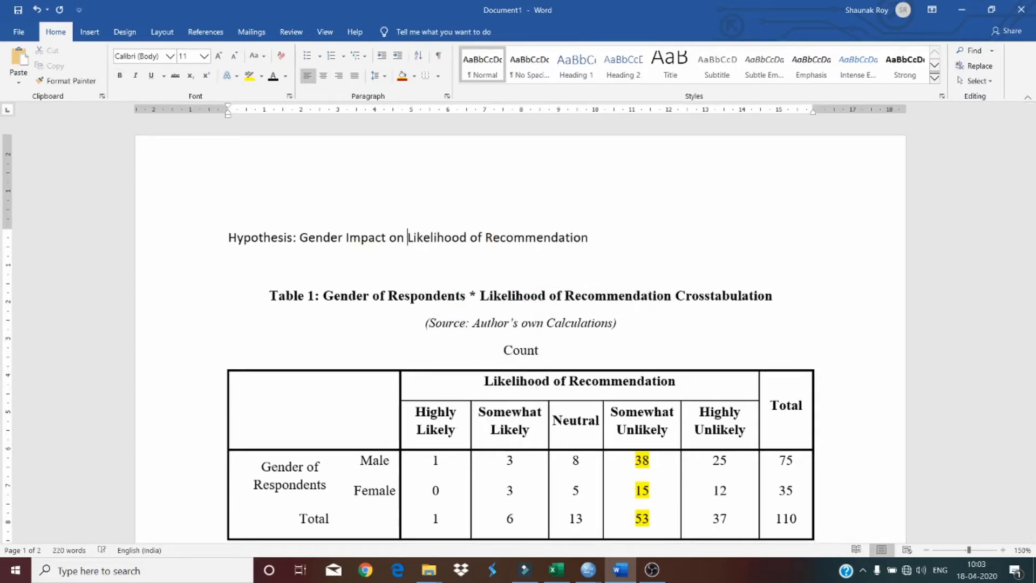
# Step: Add a null hypothesis line "H0: ...." below the hypothesis line, with the 0 as a subscript
pyautogui.press('Down')
pyautogui.write('H0:')
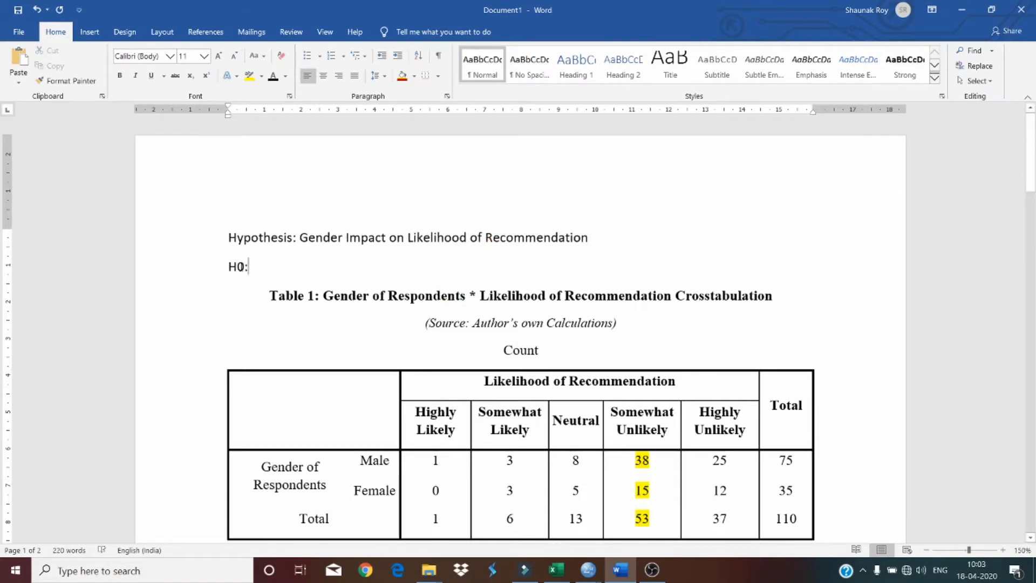
pyautogui.moveTo(245, 266); pyautogui.dragTo(237, 267)
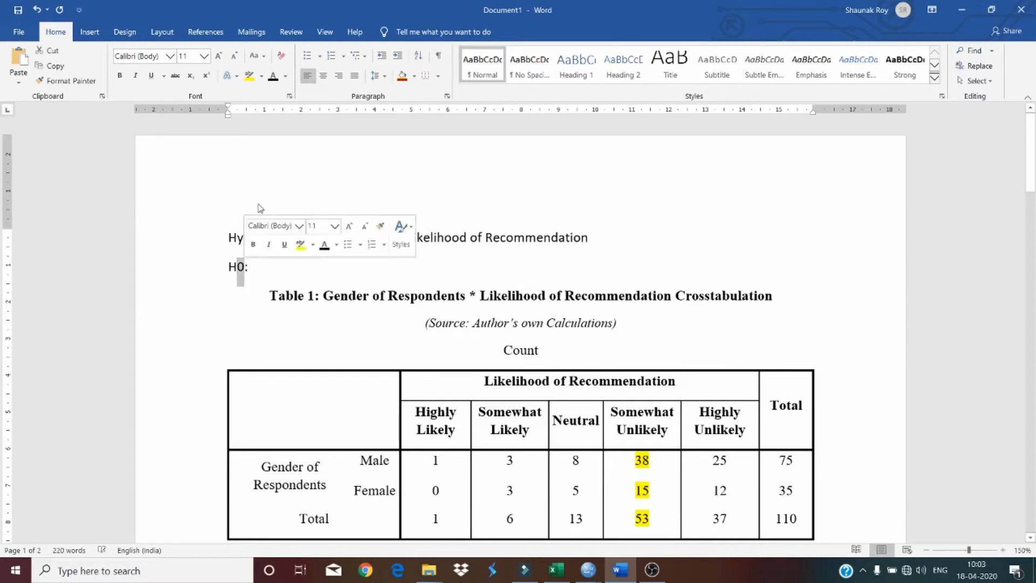
pyautogui.click(190, 76)
pyautogui.click(282, 273)
pyautogui.write('..')
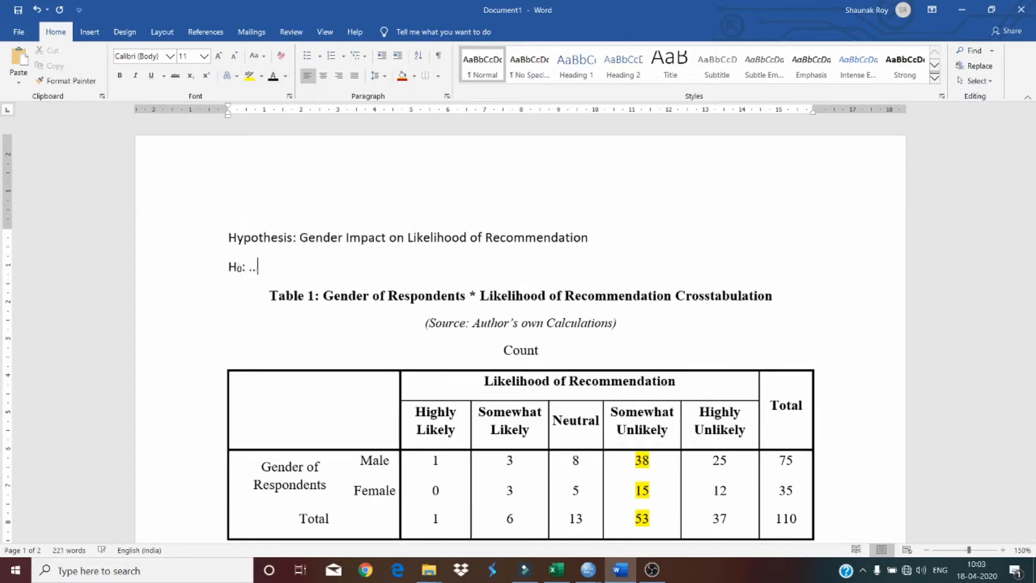
pyautogui.write('..')
# Step: Add an alternate hypothesis line "H1: ...." below the null hypothesis, with the 1 as a subscript
pyautogui.press('Return')
pyautogui.write('H')
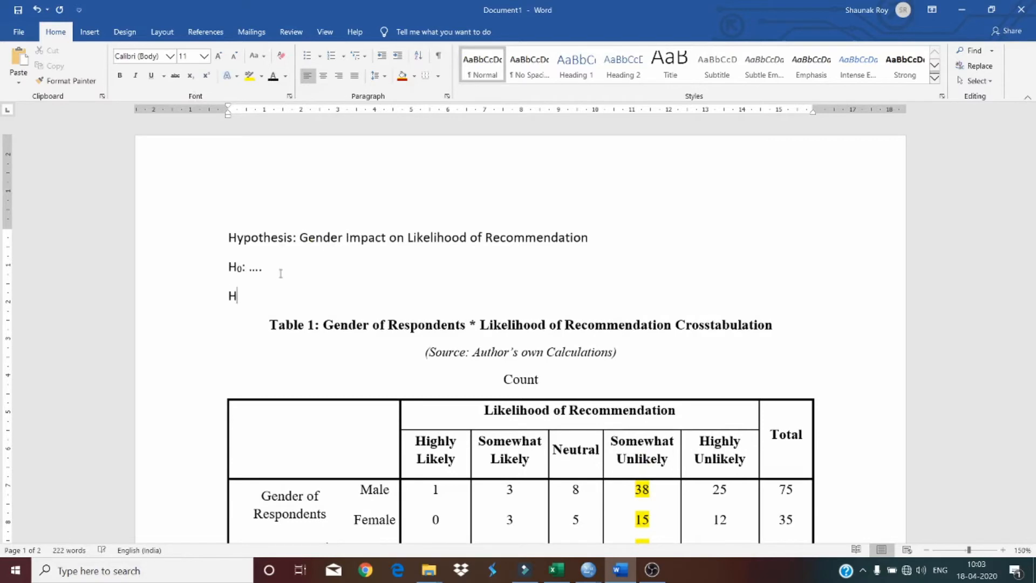
pyautogui.write('1:')
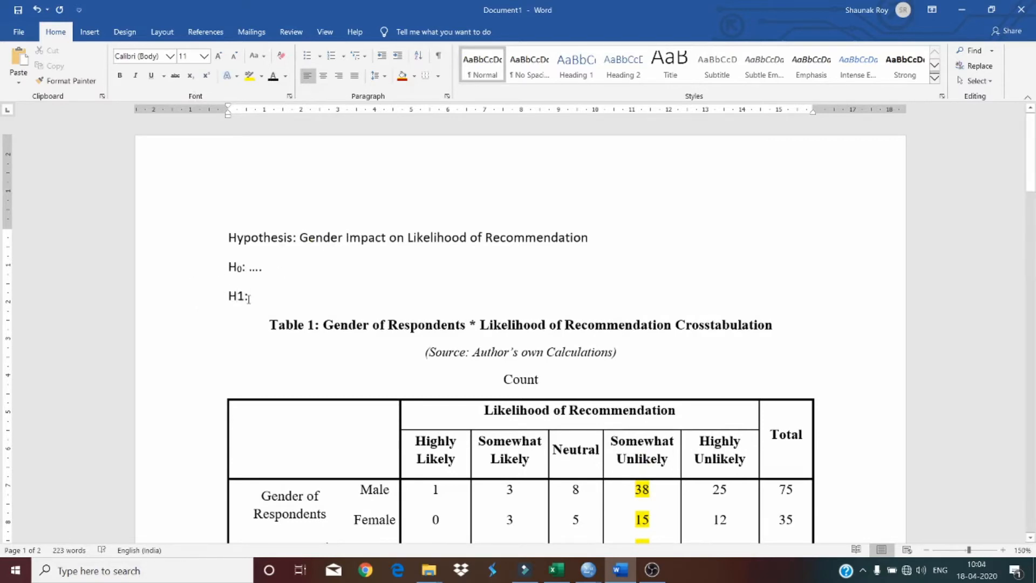
pyautogui.moveTo(245, 296); pyautogui.dragTo(239, 297)
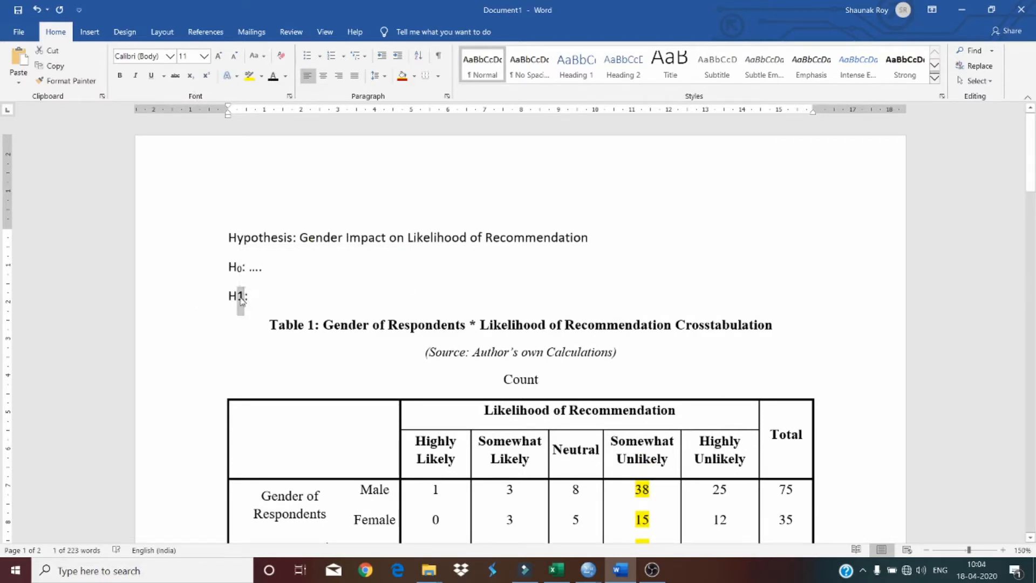
pyautogui.click(242, 301)
pyautogui.moveTo(245, 297); pyautogui.dragTo(239, 298)
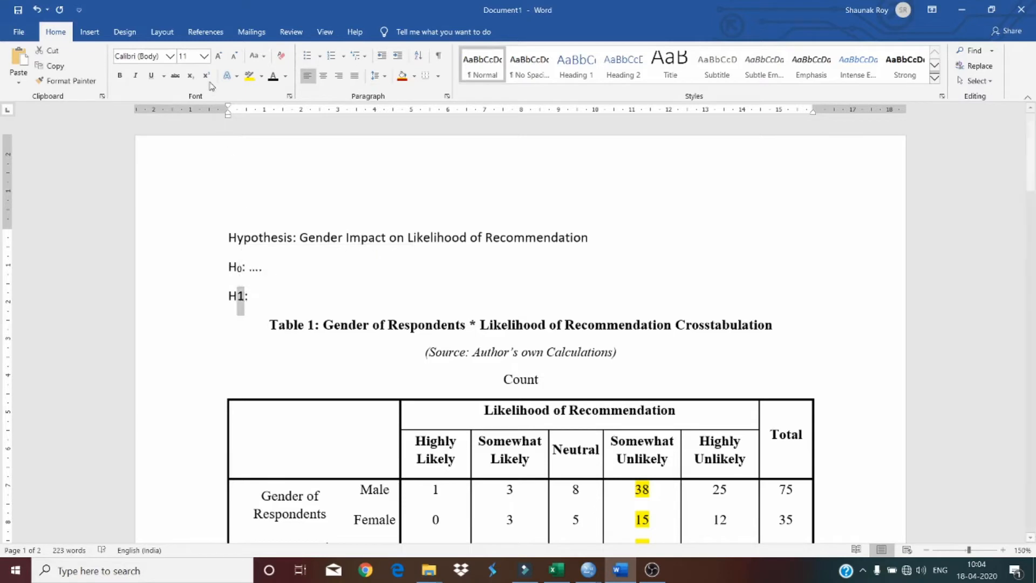
pyautogui.click(190, 76)
pyautogui.click(284, 309)
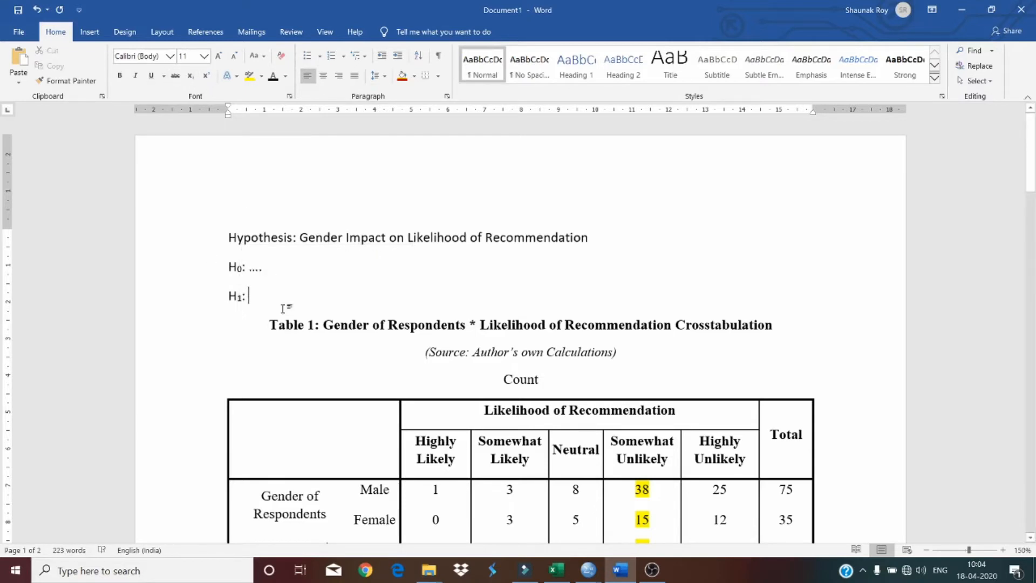
pyautogui.write('....')
# Step: Review the report's crosstabulation, chi-square table and p-value decision rules, and the "Likelihood of Recommendation" variable in the Table 1 title
pyautogui.scroll(-4, 298, 293)
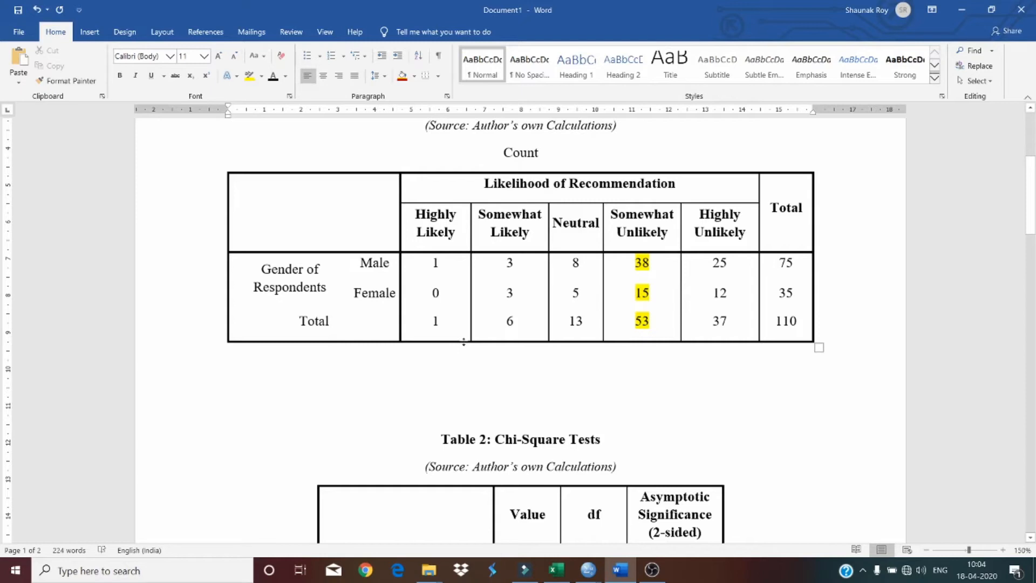
pyautogui.scroll(-3, 456, 342)
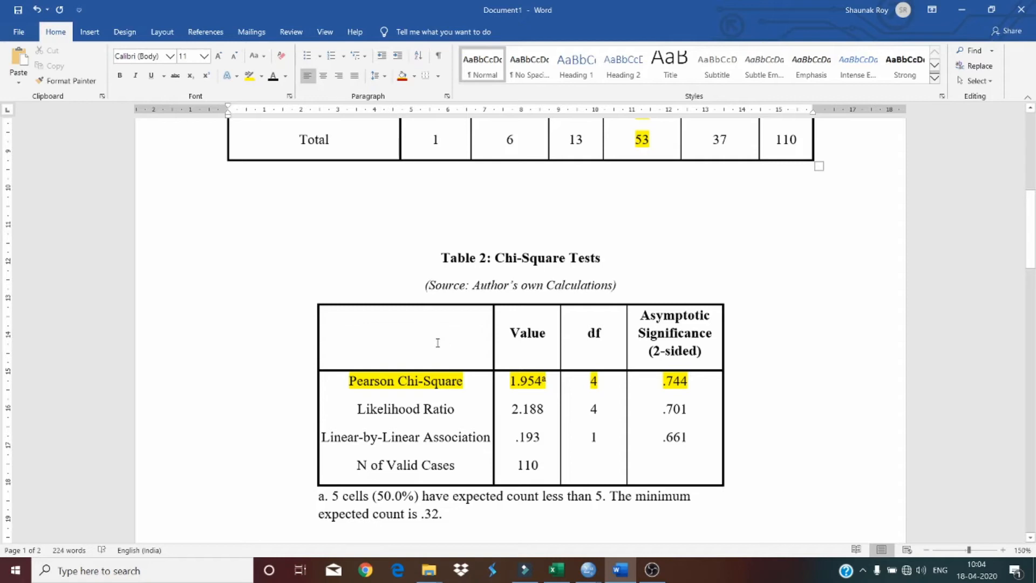
pyautogui.scroll(4, 438, 343)
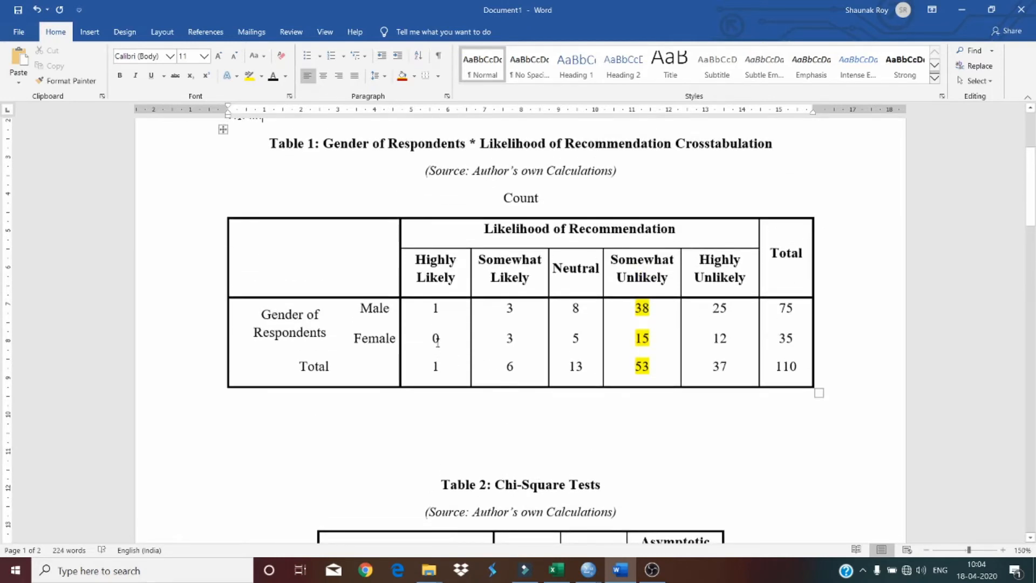
pyautogui.scroll(-12, 438, 340)
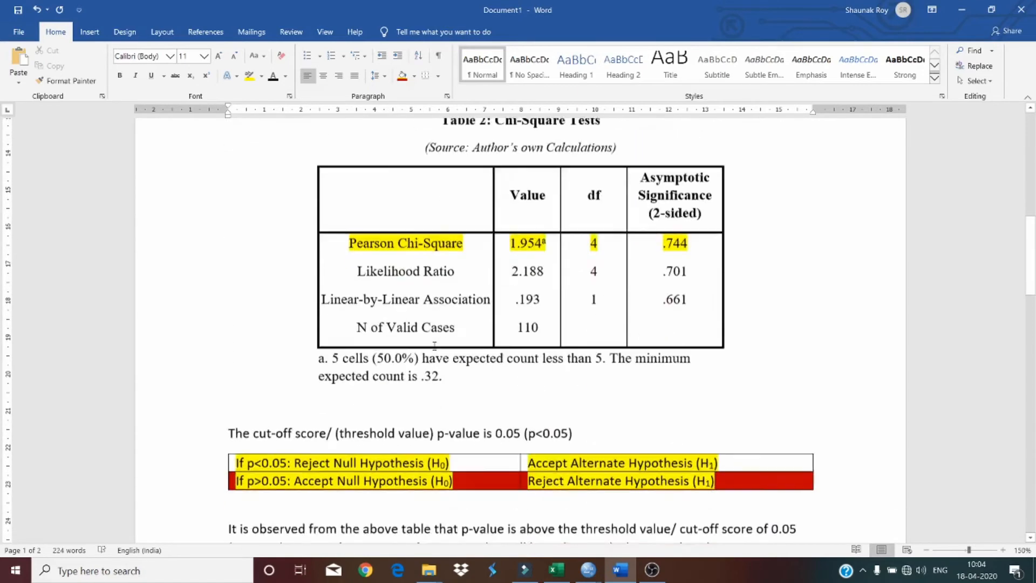
pyautogui.scroll(-8, 435, 346)
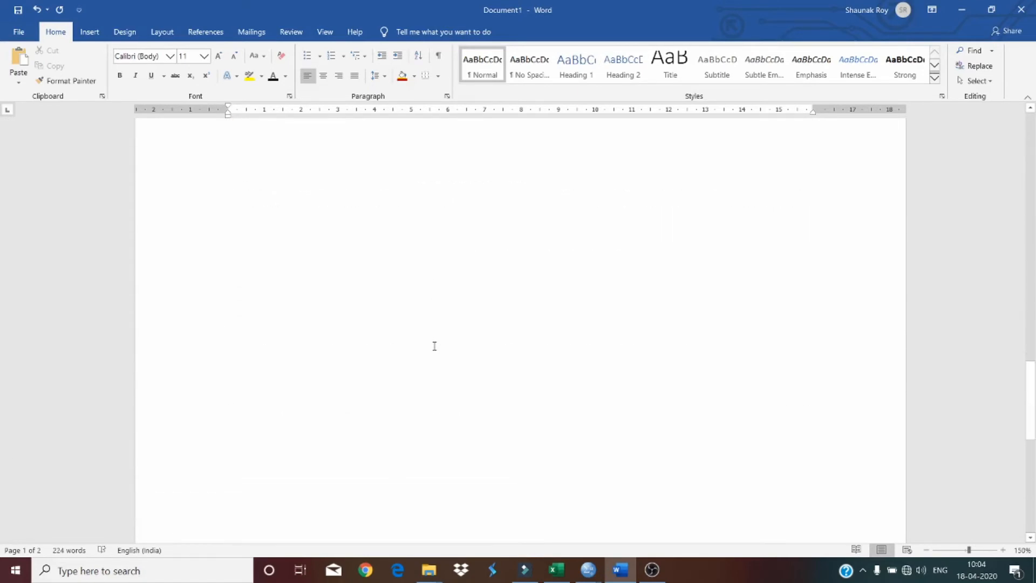
pyautogui.scroll(8, 318, 337)
pyautogui.scroll(6, 318, 337)
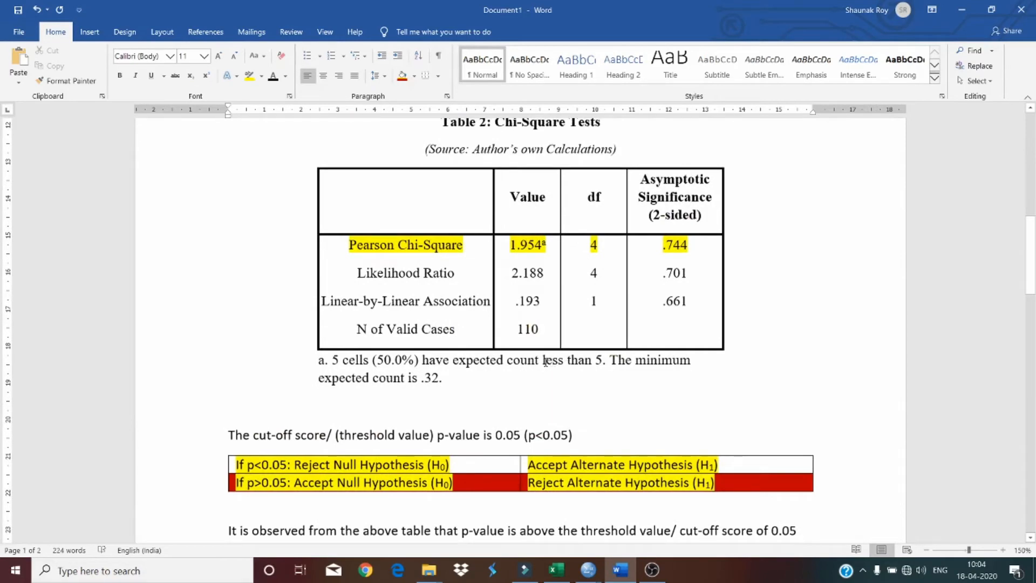
pyautogui.scroll(11, 546, 362)
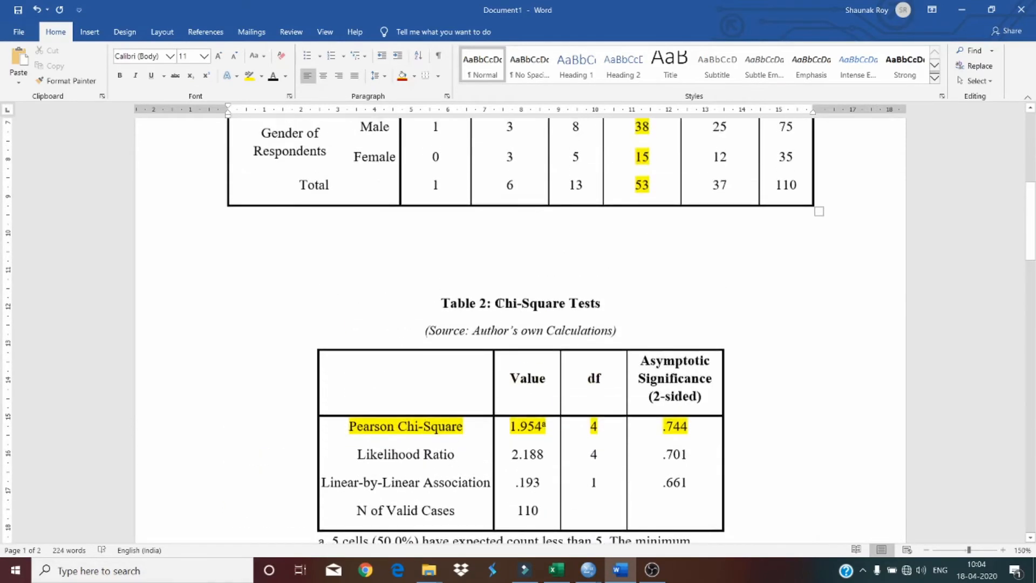
pyautogui.moveTo(480, 280); pyautogui.dragTo(673, 281)
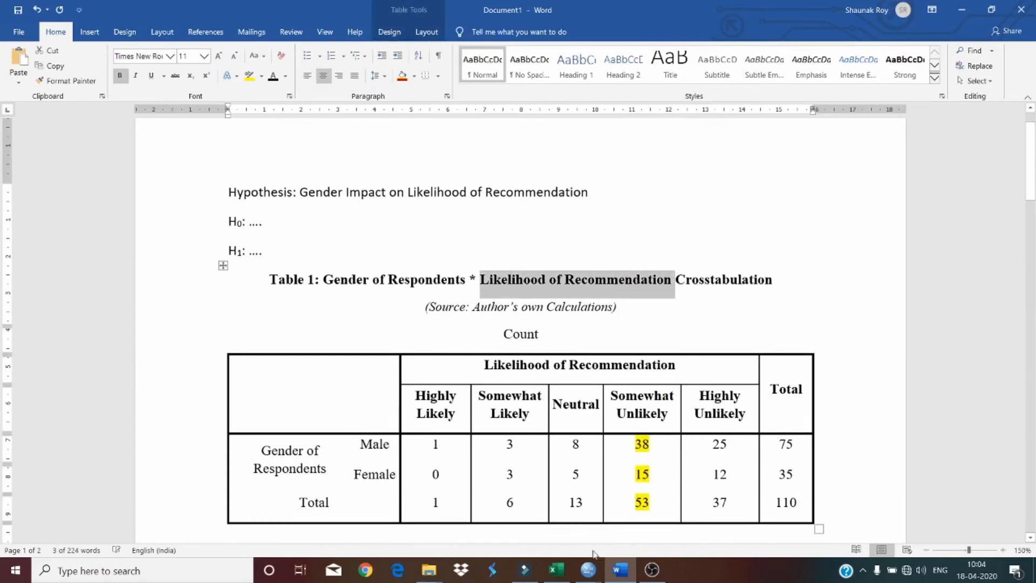
# Step: Switch to the research worksheet in Excel and examine the question headers in columns AN to AR and E to J
pyautogui.click(557, 570)
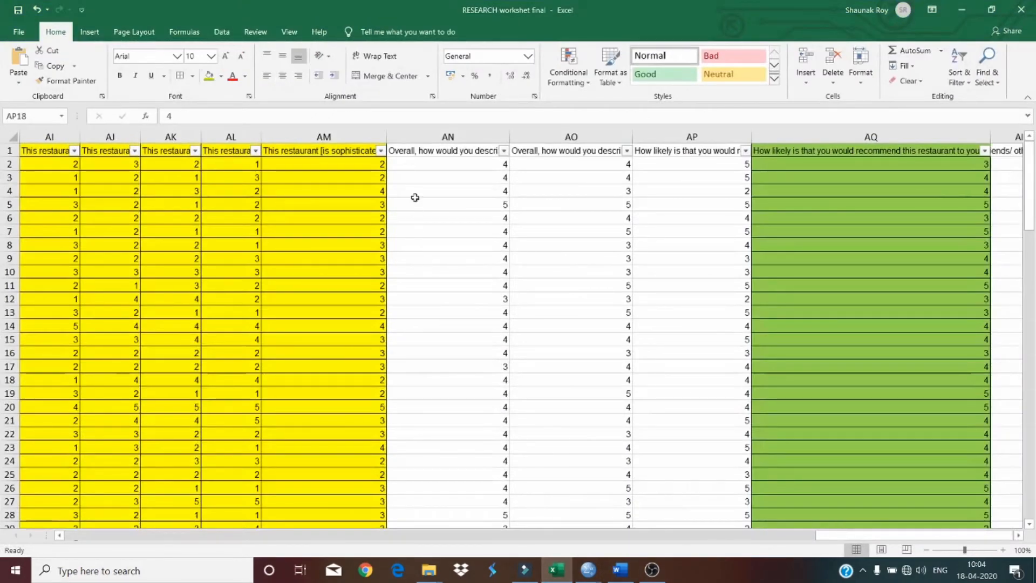
pyautogui.moveTo(435, 153); pyautogui.dragTo(845, 158)
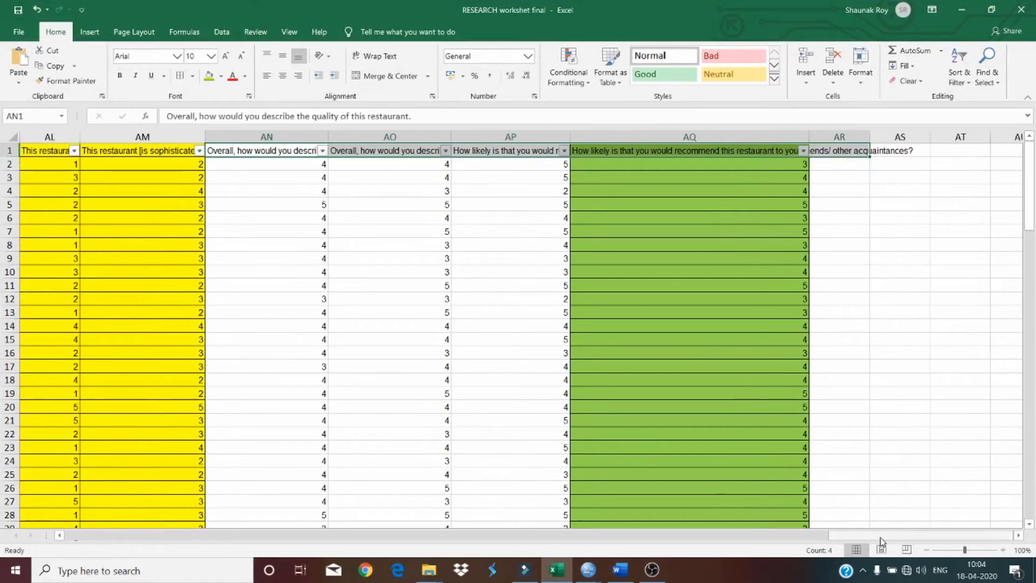
pyautogui.moveTo(862, 535); pyautogui.dragTo(171, 481)
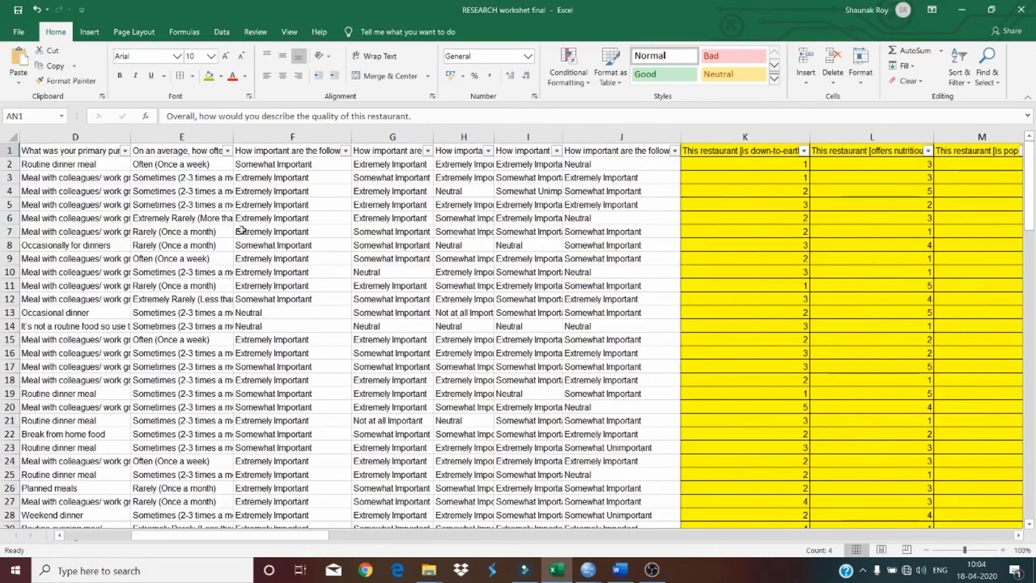
pyautogui.moveTo(198, 147); pyautogui.dragTo(597, 162)
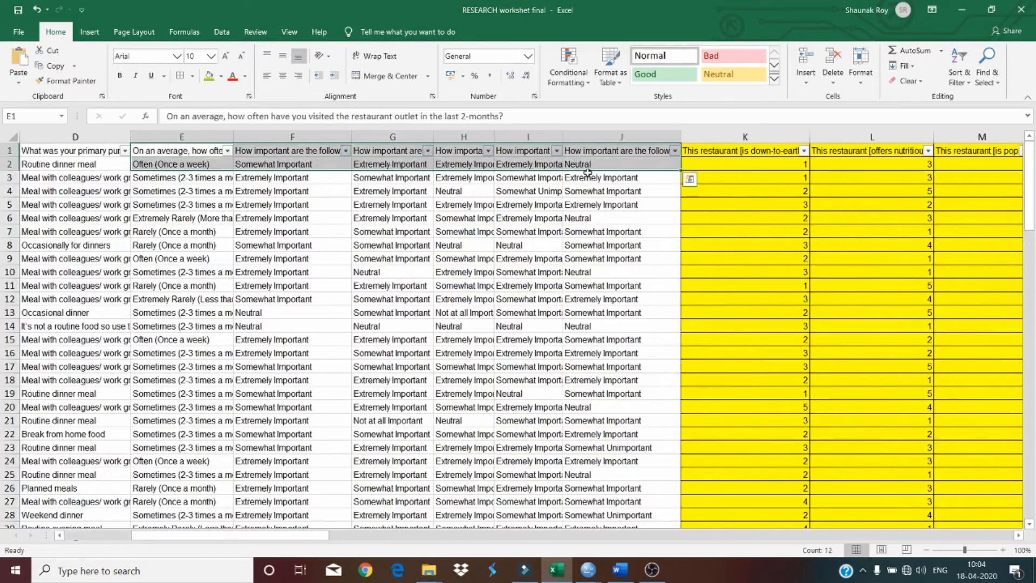
# Step: Return to the Word report and write the heading "Summary Table for Chi-Square Statistic" below the summary paragraph, leaving a blank line between them
pyautogui.click(620, 575)
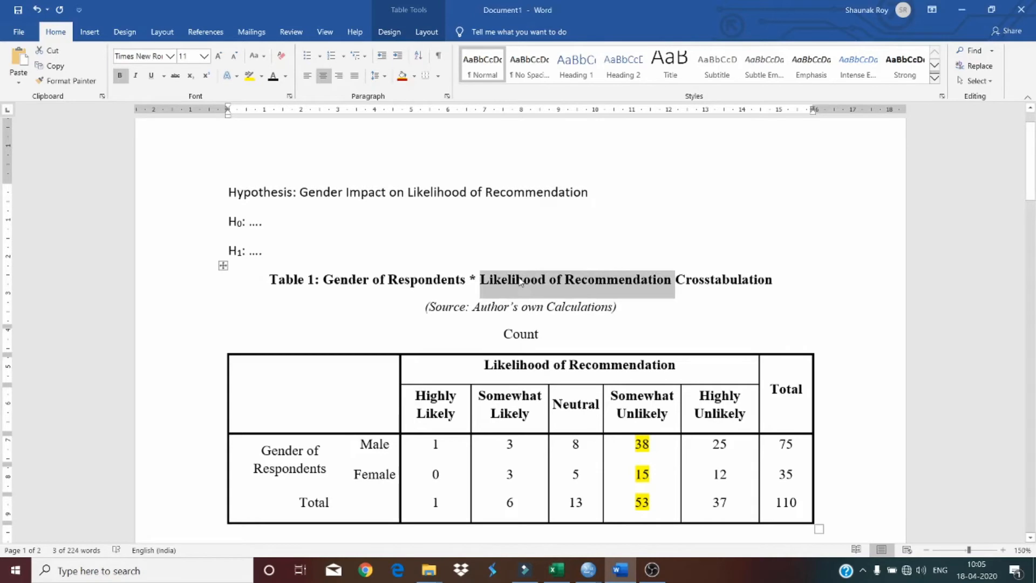
pyautogui.scroll(-15, 525, 320)
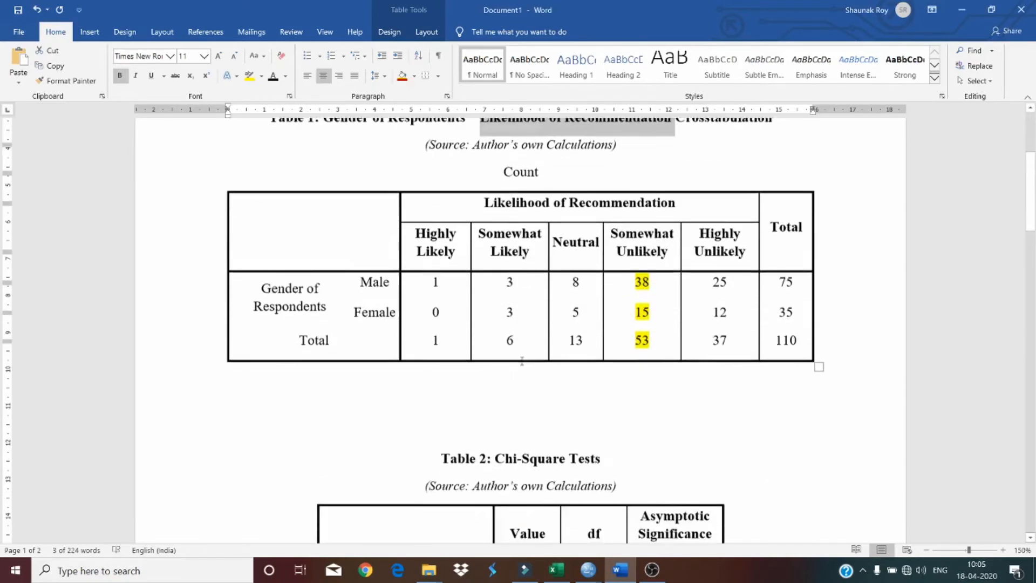
pyautogui.click(200, 234)
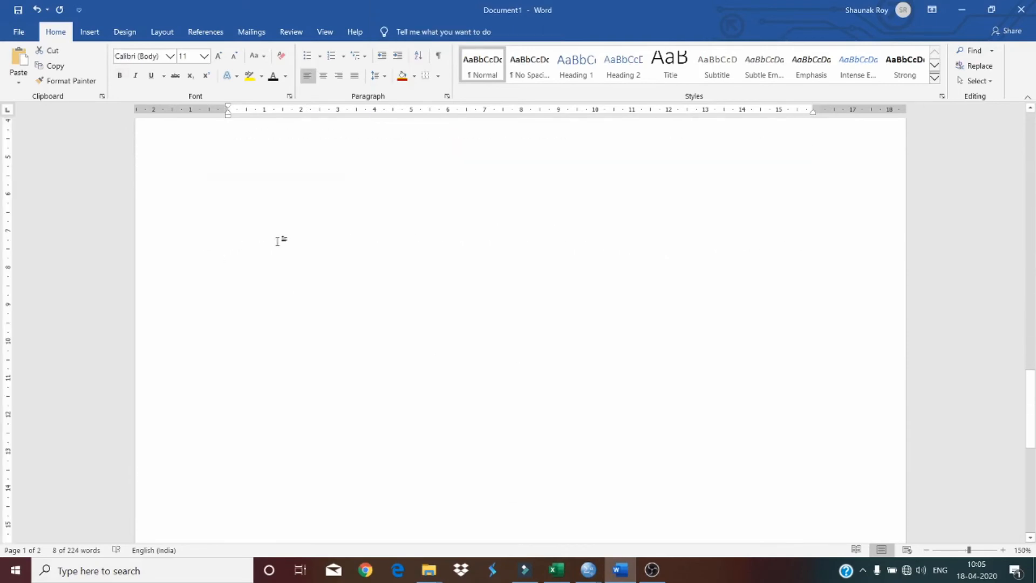
pyautogui.scroll(4, 277, 259)
pyautogui.click(273, 366)
pyautogui.click(644, 285)
pyautogui.press('Return')
pyautogui.press('Return')
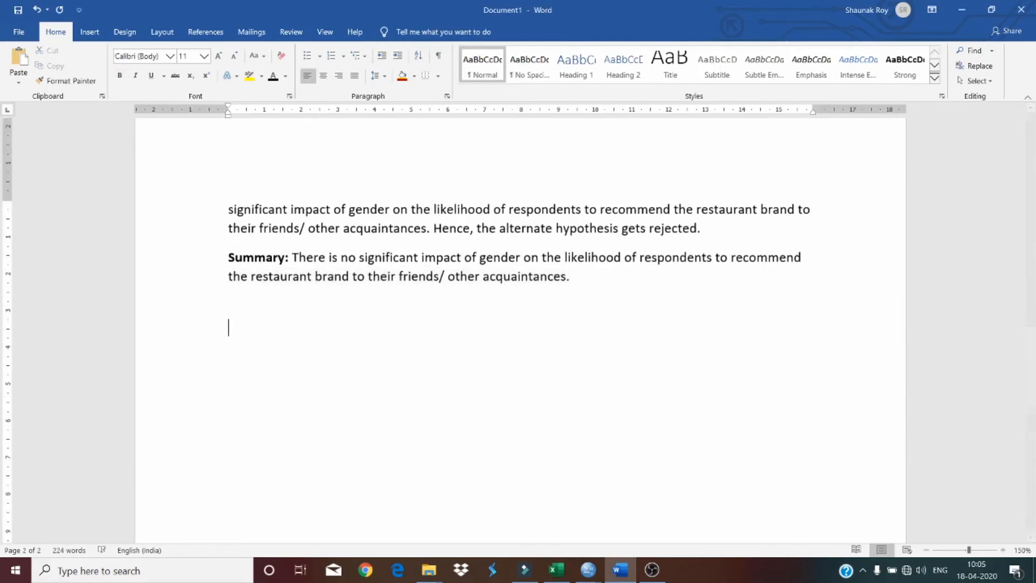
pyautogui.write('Summary Table for C')
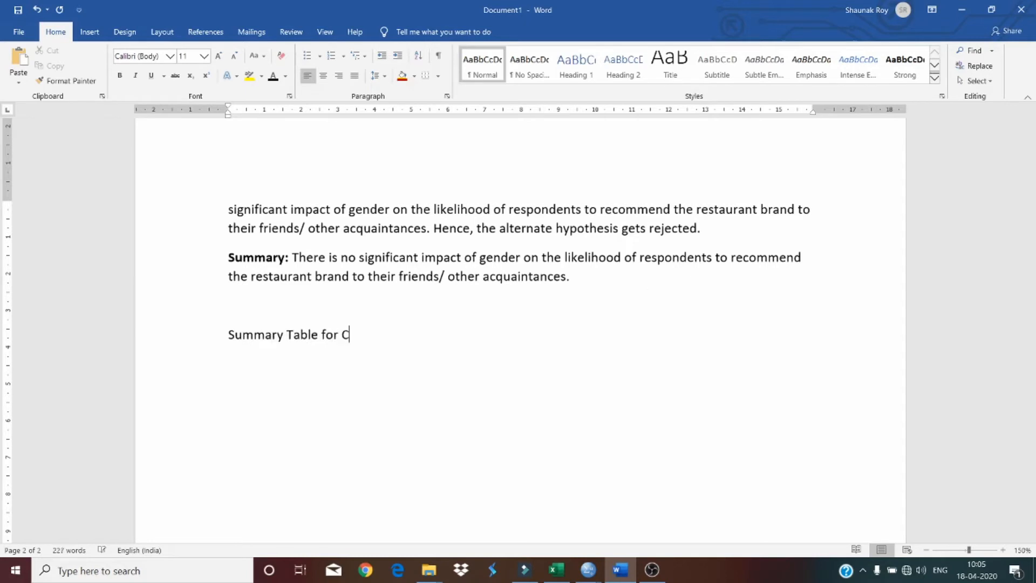
pyautogui.write('hi-Square Statistics')
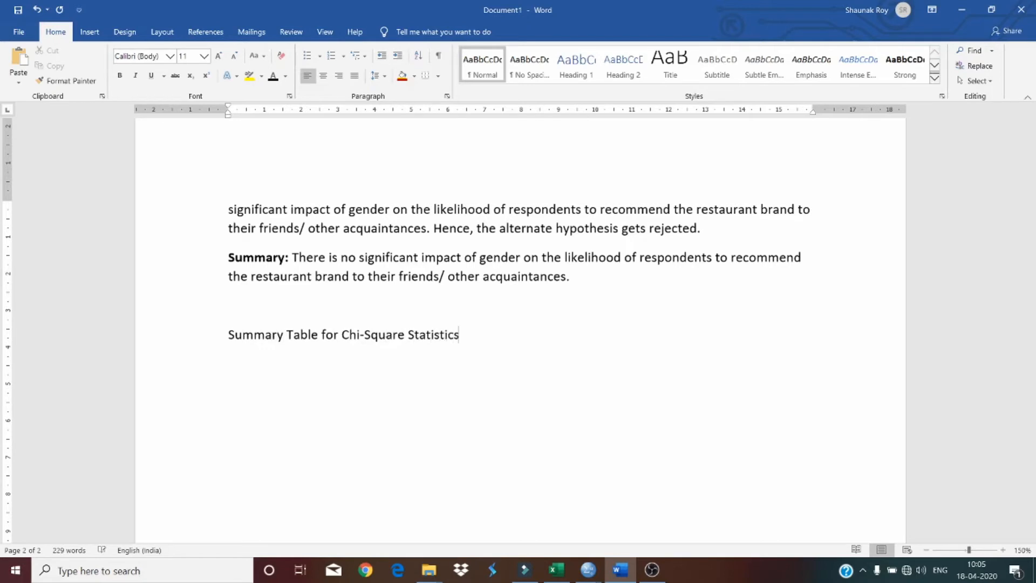
pyautogui.press('BackSpace')
pyautogui.press('Return')
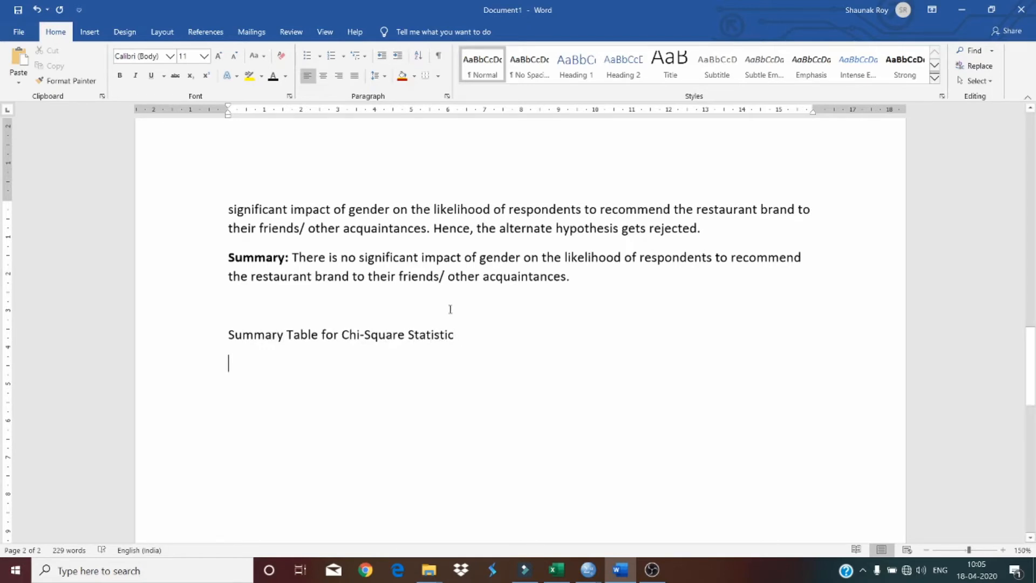
# Step: Insert a table with four columns and three rows below the "Summary Table for Chi-Square Statistic" heading and make that heading bold
pyautogui.click(90, 32)
pyautogui.click(106, 84)
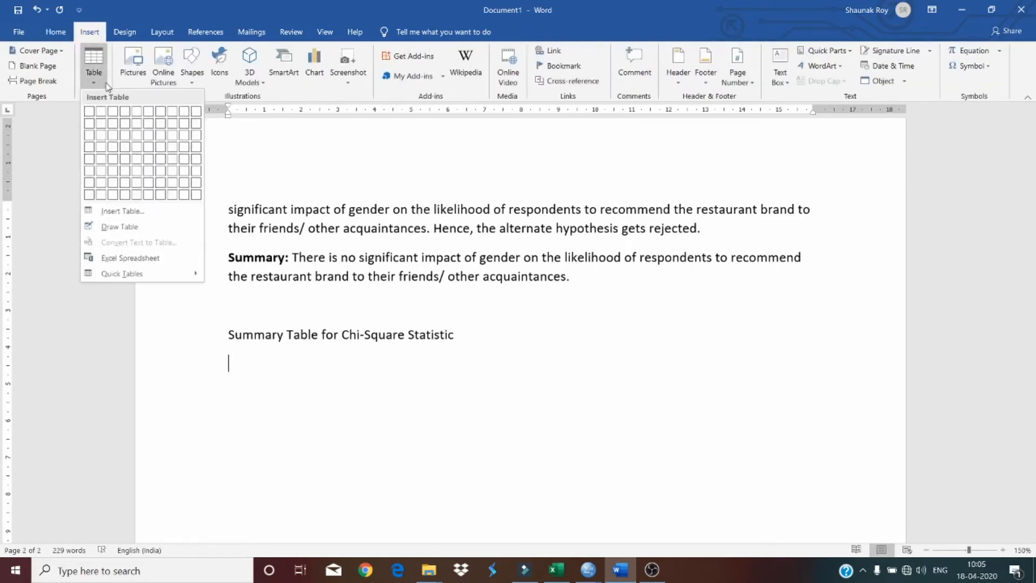
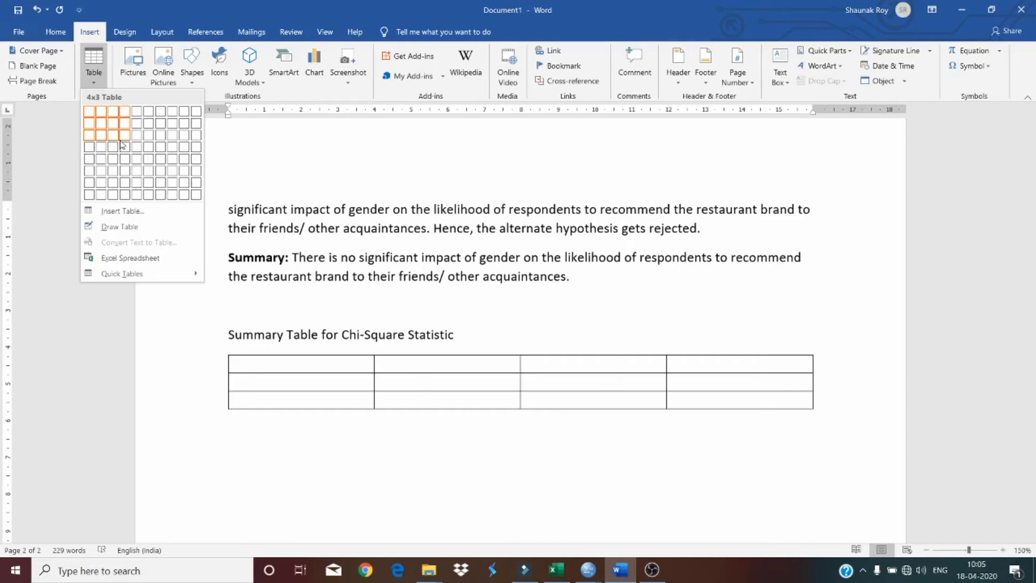
pyautogui.click(121, 145)
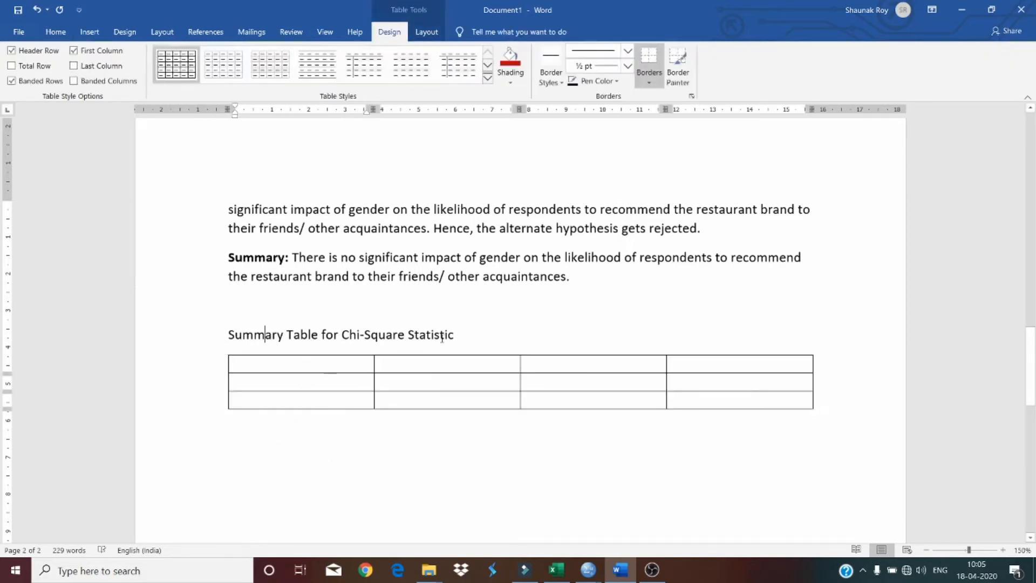
pyautogui.moveTo(265, 350); pyautogui.dragTo(586, 343)
pyautogui.hotkey('ctrl', 'b')
# Step: Enter "Hypothesis" as the header of the summary table's first column
pyautogui.click(321, 365)
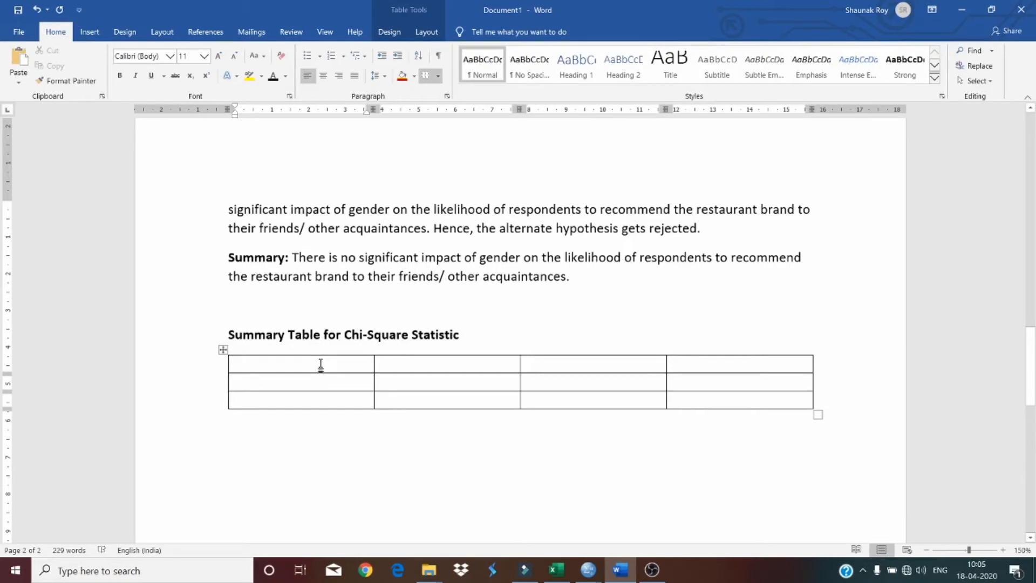
pyautogui.write('Hypoths')
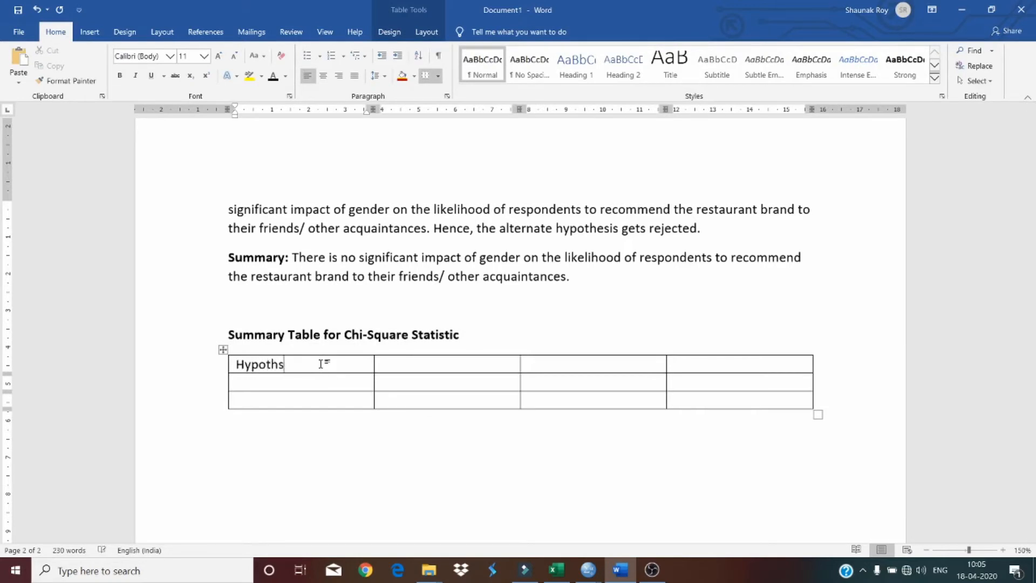
pyautogui.press('BackSpace')
pyautogui.write('esis')
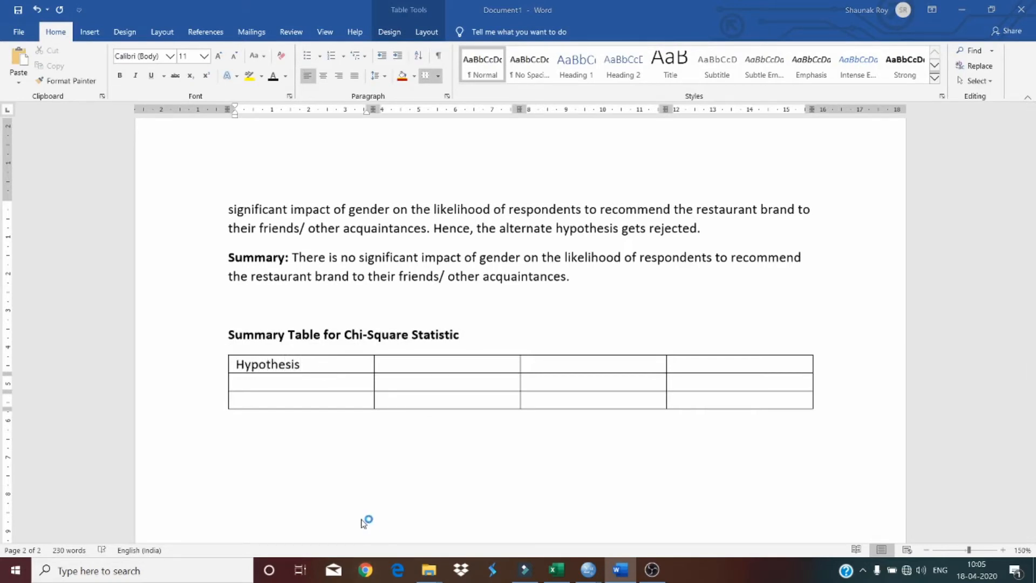
pyautogui.click(365, 569)
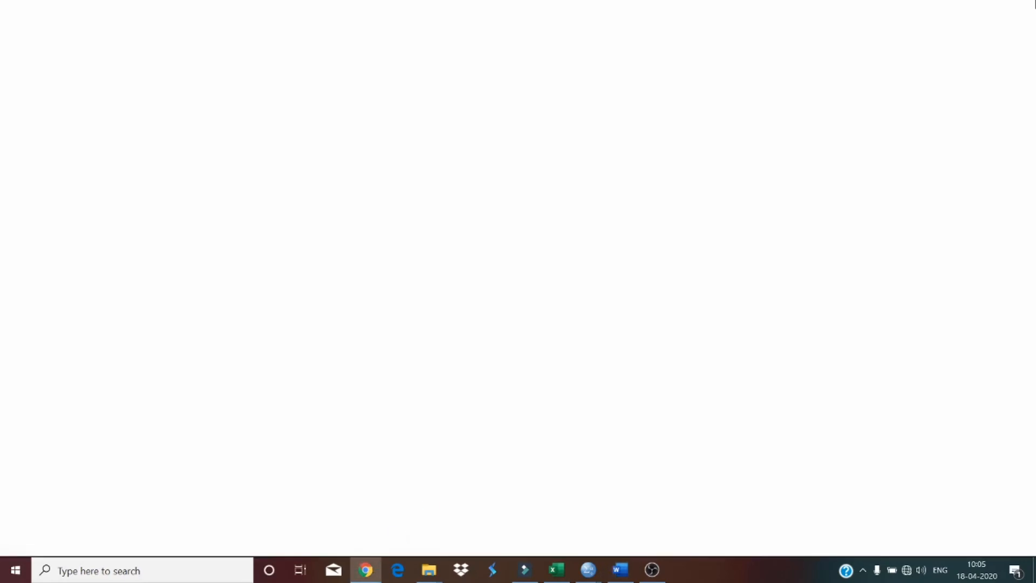
pyautogui.hotkey('alt', 'Tab')
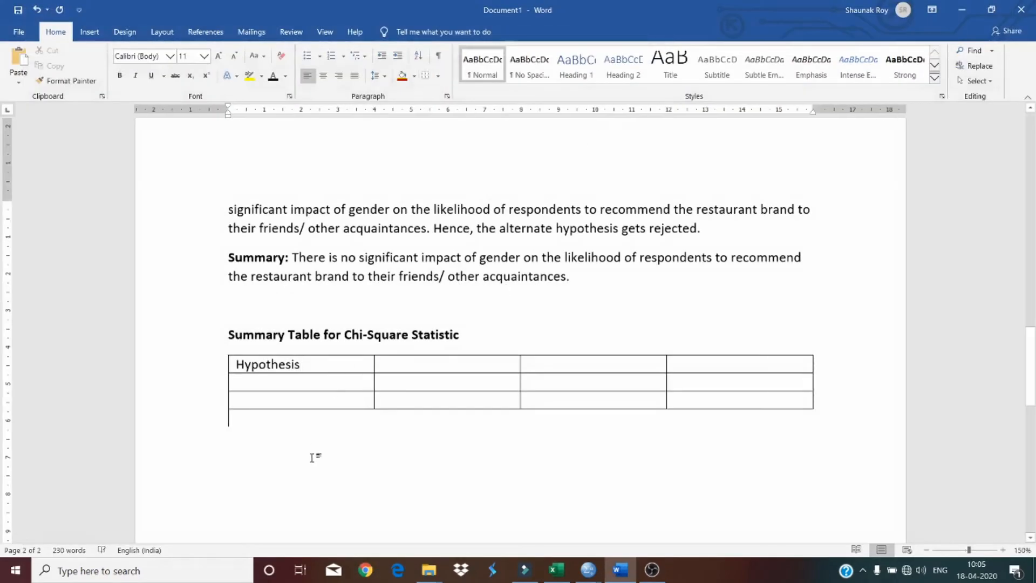
# Step: Number the hypothesis heading at the start of the report so that it begins with "Hypothesis 1:"
pyautogui.scroll(5, 315, 456)
pyautogui.scroll(15, 313, 457)
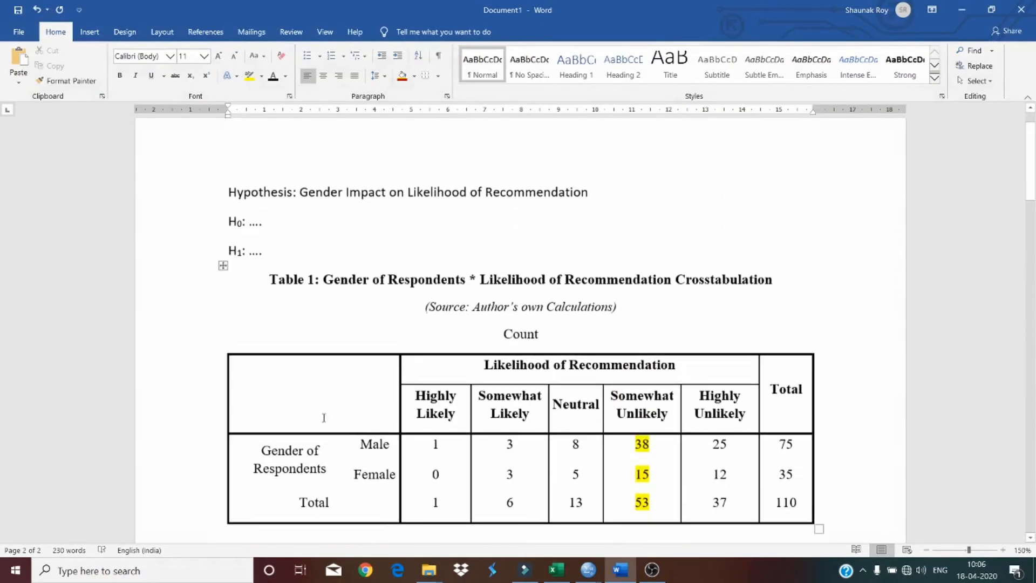
pyautogui.click(246, 225)
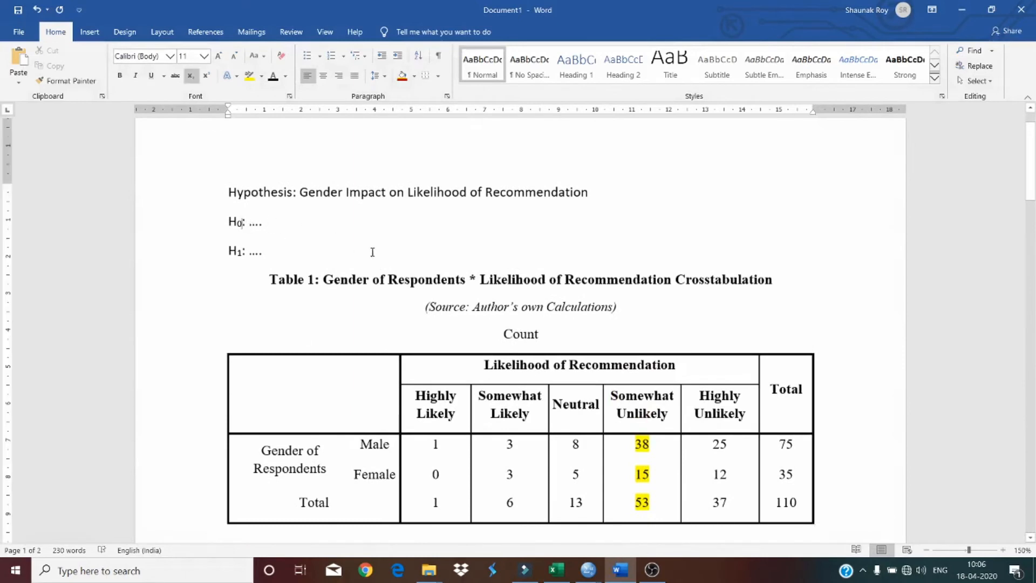
pyautogui.click(295, 195)
pyautogui.write('1')
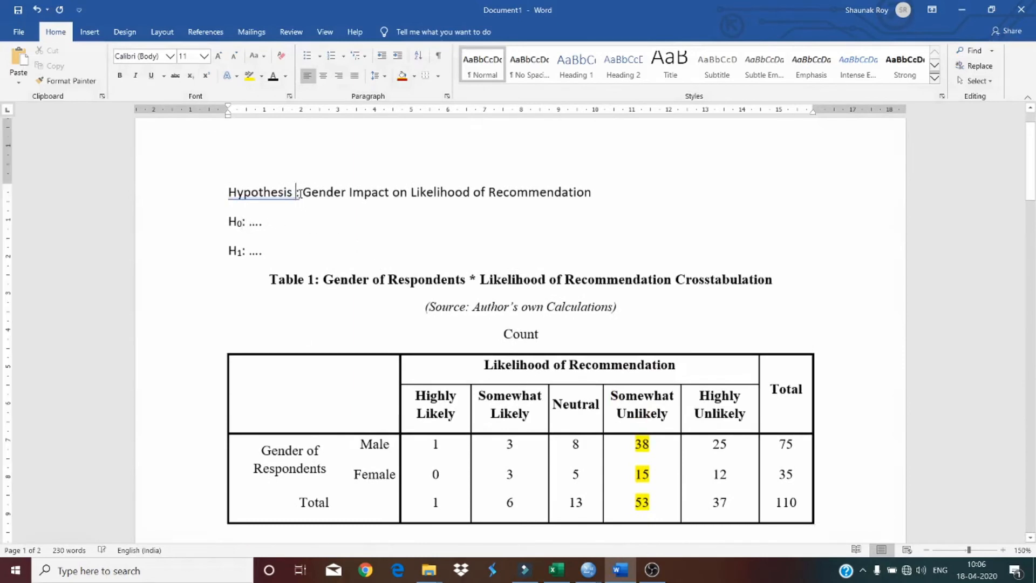
pyautogui.click(318, 231)
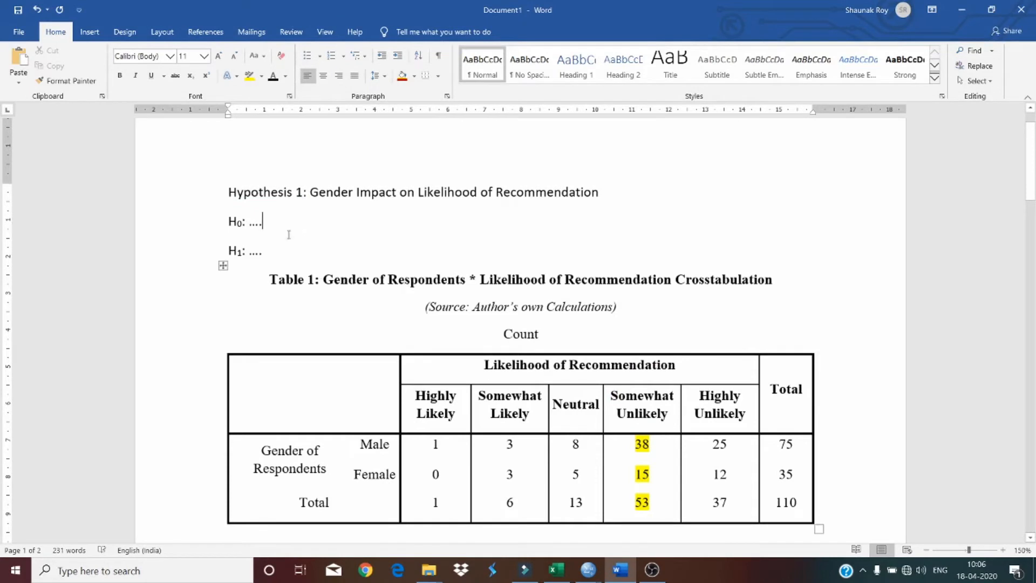
# Step: Duplicate the hypothesis heading below the H1 line, leaving a blank line between, and reword it as "Hypothesis 2: Age Impact on Likelihood of Recommendation"
pyautogui.click(242, 223)
pyautogui.moveTo(228, 192); pyautogui.dragTo(600, 192)
pyautogui.hotkey('ctrl', 'c')
pyautogui.click(302, 258)
pyautogui.press('Return')
pyautogui.press('Return')
pyautogui.hotkey('ctrl', 'v')
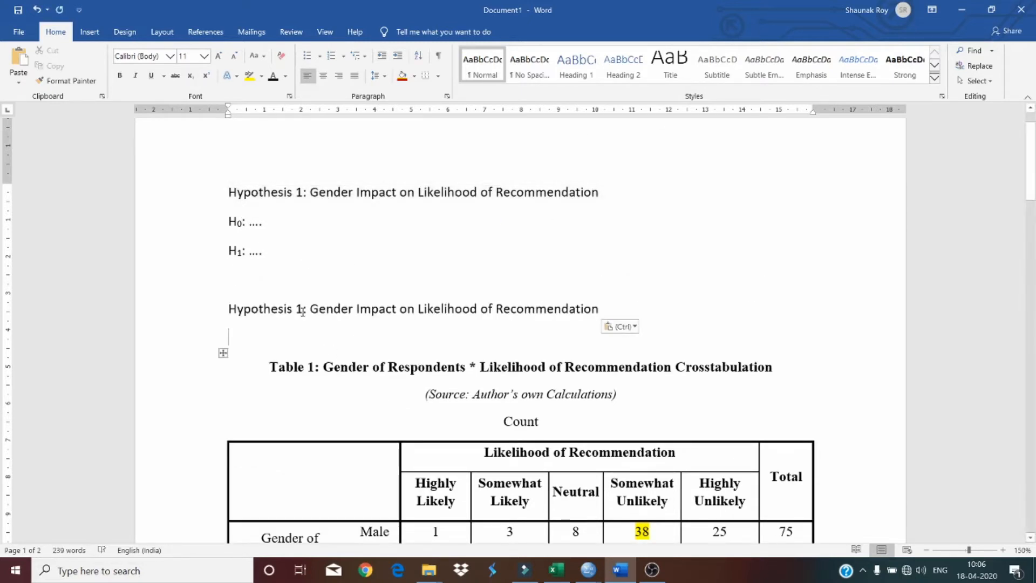
pyautogui.doubleClick(299, 309)
pyautogui.write('2')
pyautogui.doubleClick(345, 309)
pyautogui.write('Age')
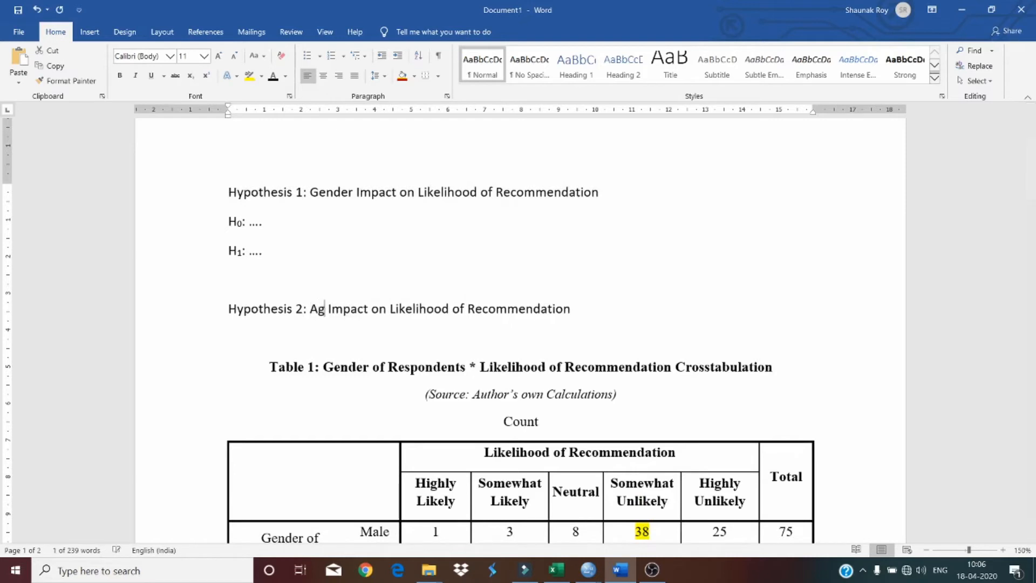
# Step: Add another copy of the heading below Hypothesis 2 and reword it as "Hypothesis 3: Income Impact on Likelihood of Recommendation"
pyautogui.click(248, 338)
pyautogui.hotkey('ctrl', 'v')
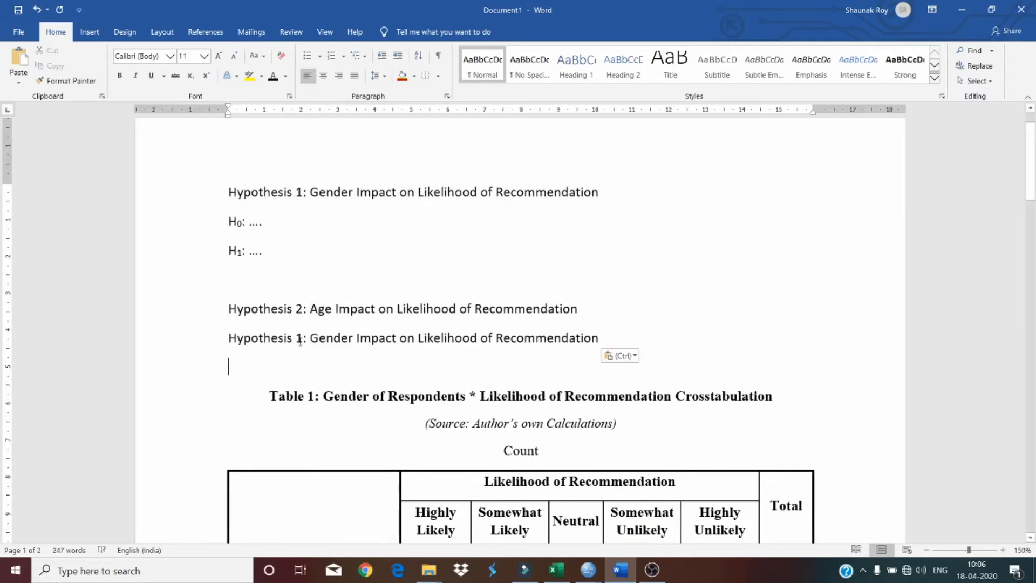
pyautogui.doubleClick(300, 338)
pyautogui.write('2')
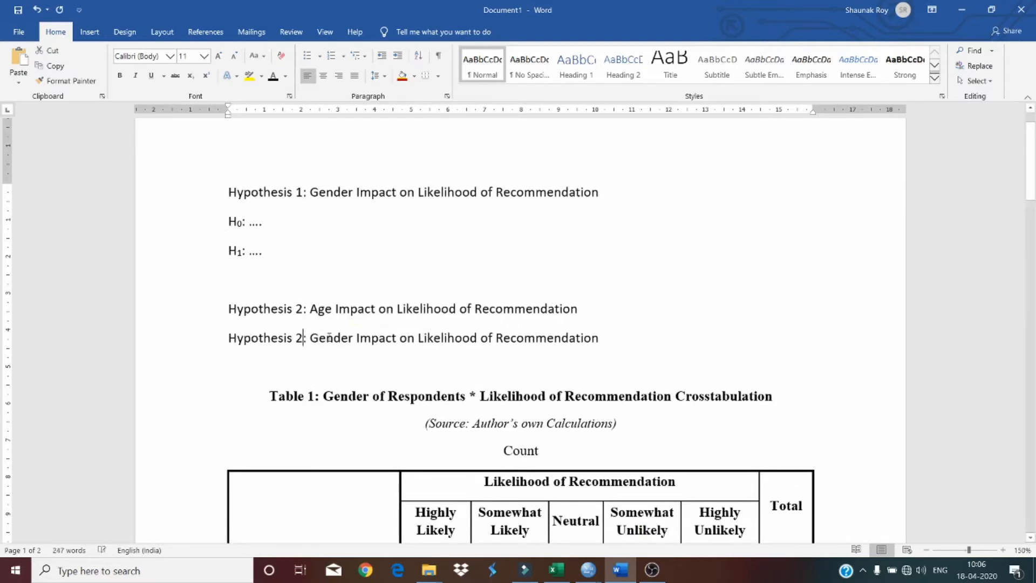
pyautogui.doubleClick(316, 342)
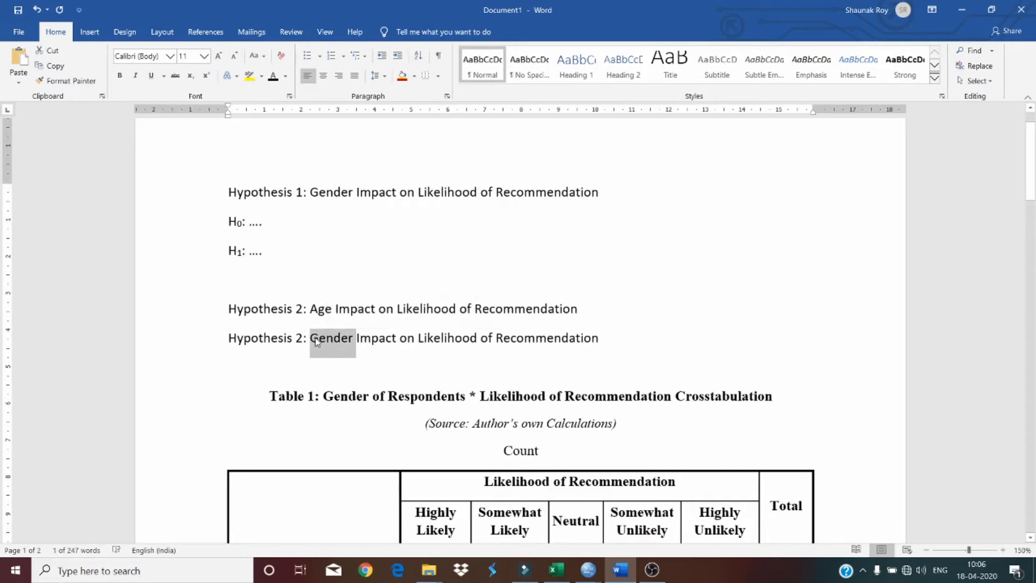
pyautogui.write('Income')
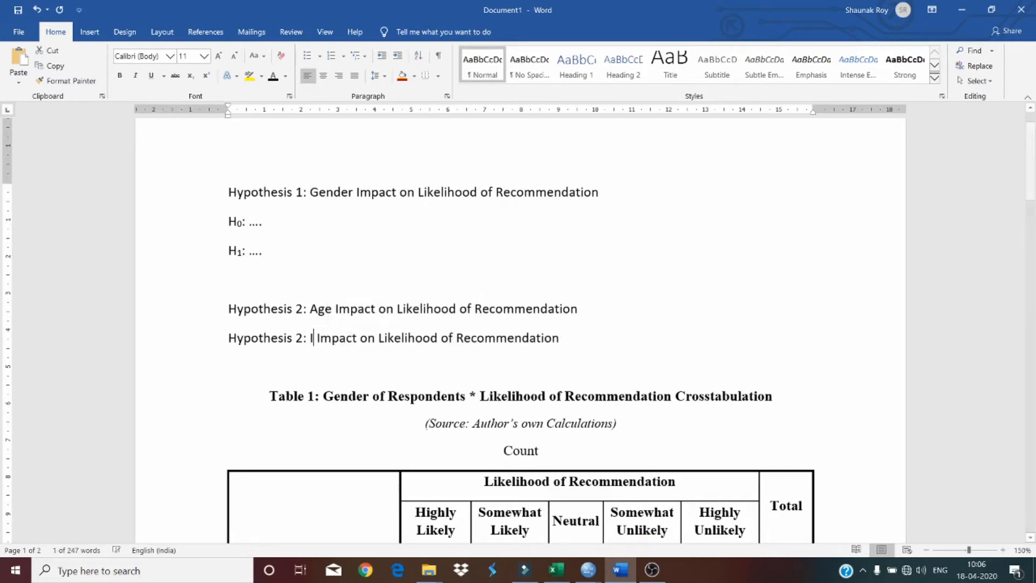
pyautogui.doubleClick(302, 339)
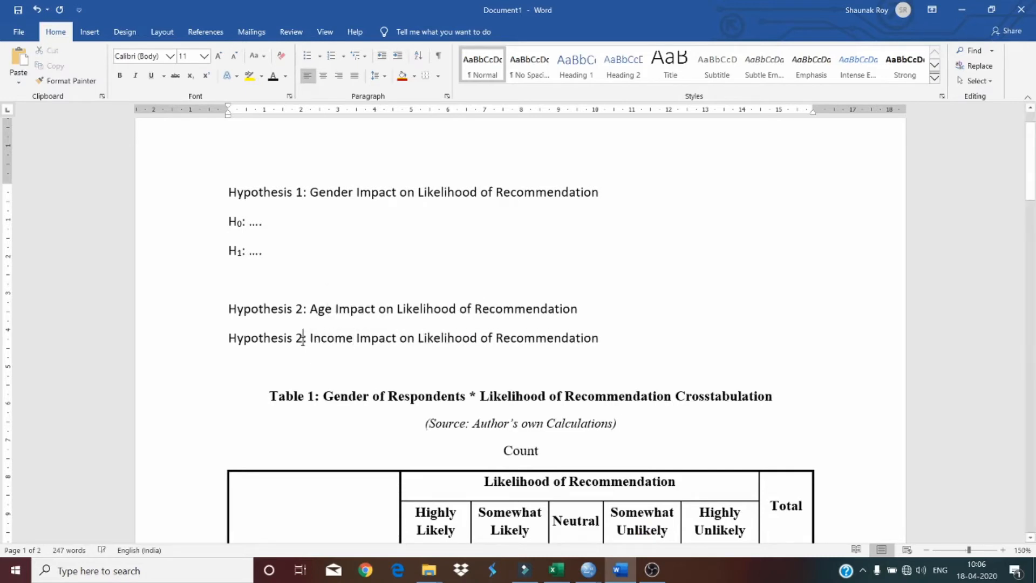
pyautogui.write('3')
pyautogui.click(309, 396)
pyautogui.click(292, 362)
# Step: Add the letter A to the subscripts of the null and alternate hypothesis labels under Hypothesis 1, giving H0A and H1A
pyautogui.moveTo(228, 219); pyautogui.dragTo(279, 251)
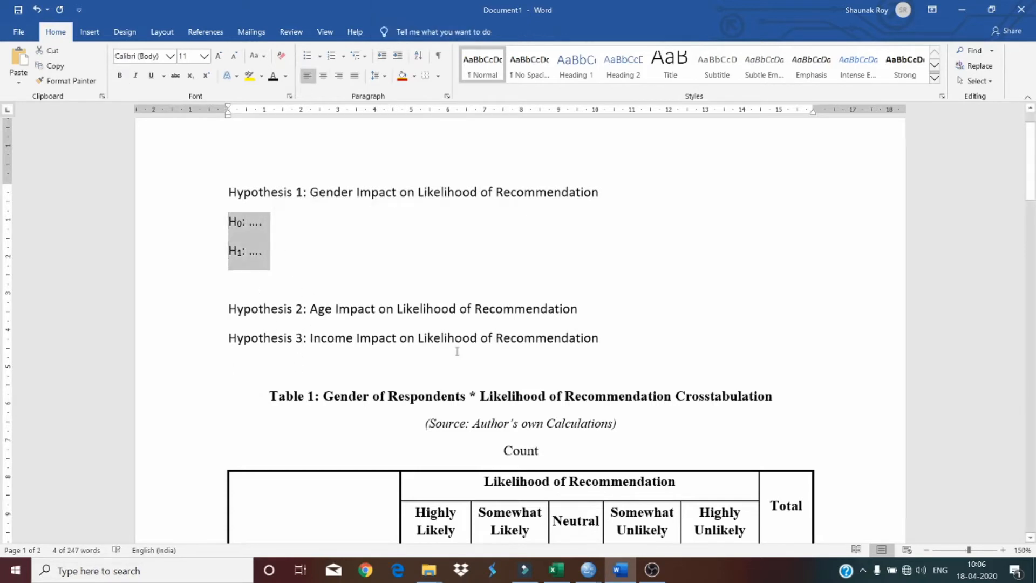
pyautogui.click(248, 230)
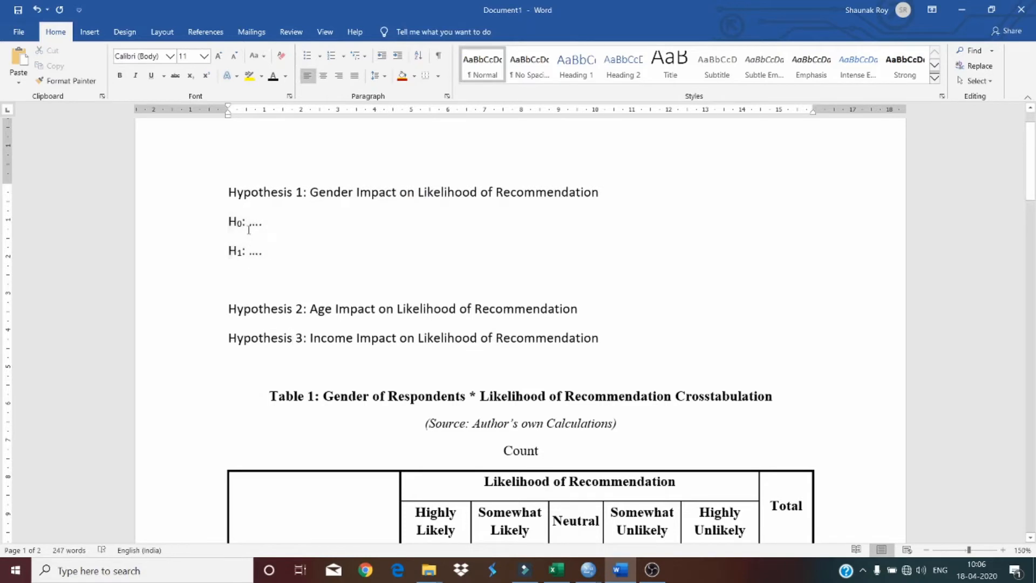
pyautogui.click(244, 221)
pyautogui.write('A')
pyautogui.click(245, 253)
pyautogui.write('A')
# Step: Copy the H0A and H1A lines below the Hypothesis 2 heading and relabel the copies H0B and H1B
pyautogui.moveTo(267, 252); pyautogui.dragTo(219, 238)
pyautogui.hotkey('ctrl', 'c')
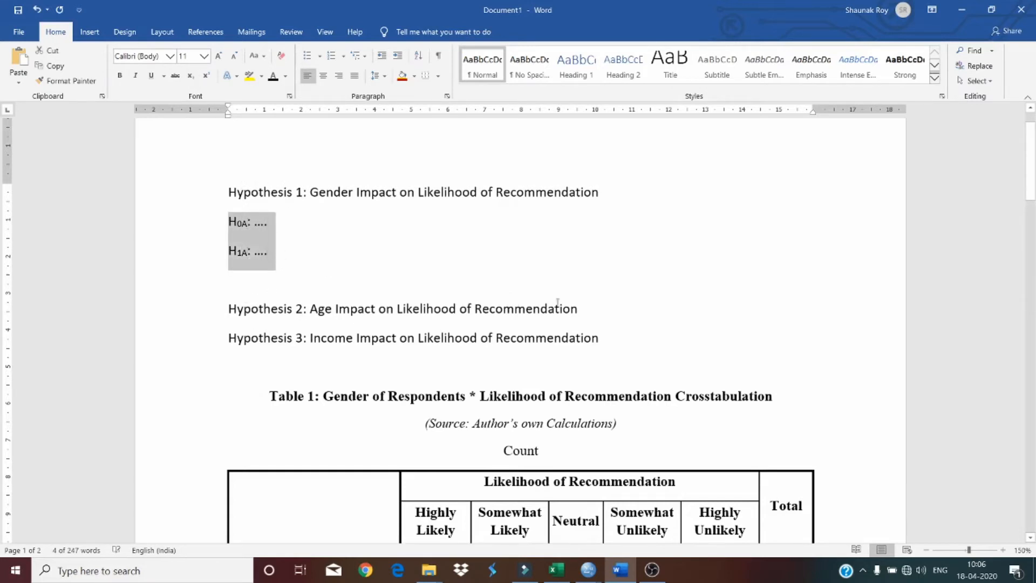
pyautogui.click(600, 316)
pyautogui.press('Return')
pyautogui.hotkey('ctrl', 'v')
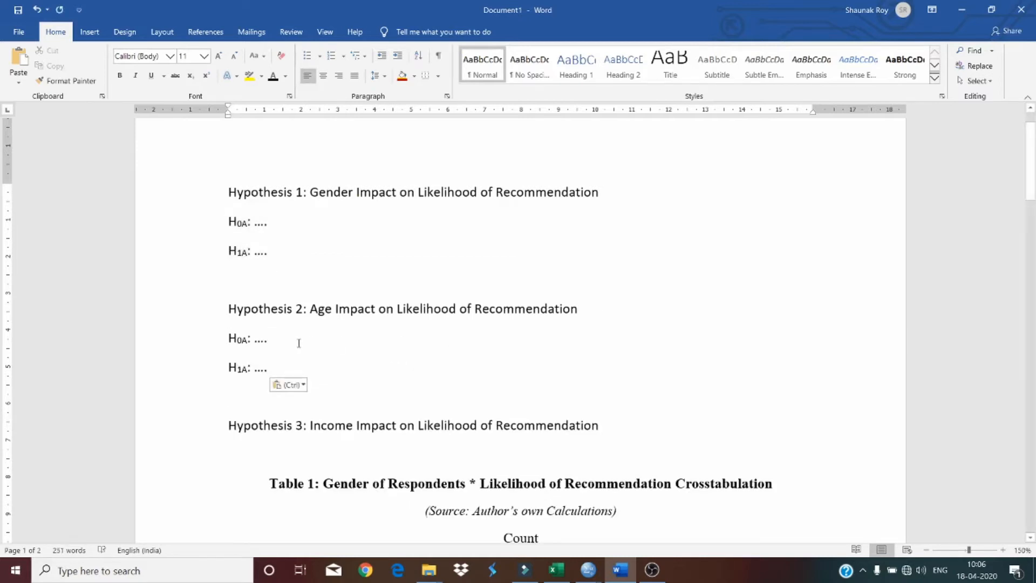
pyautogui.click(248, 338)
pyautogui.press('BackSpace')
pyautogui.write('B')
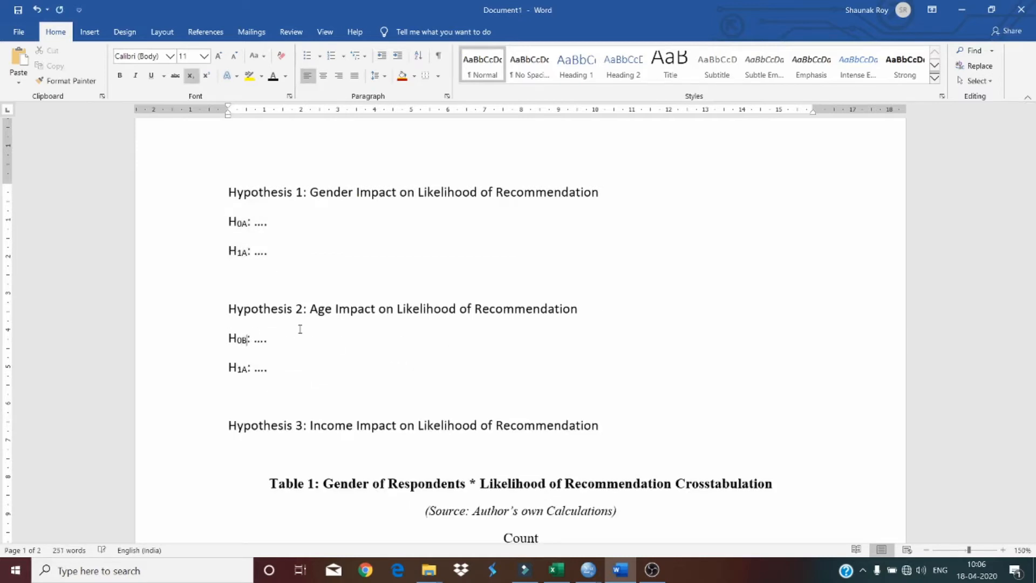
pyautogui.press('Down')
pyautogui.press('Down')
pyautogui.press('Up')
pyautogui.press('BackSpace')
pyautogui.write('B')
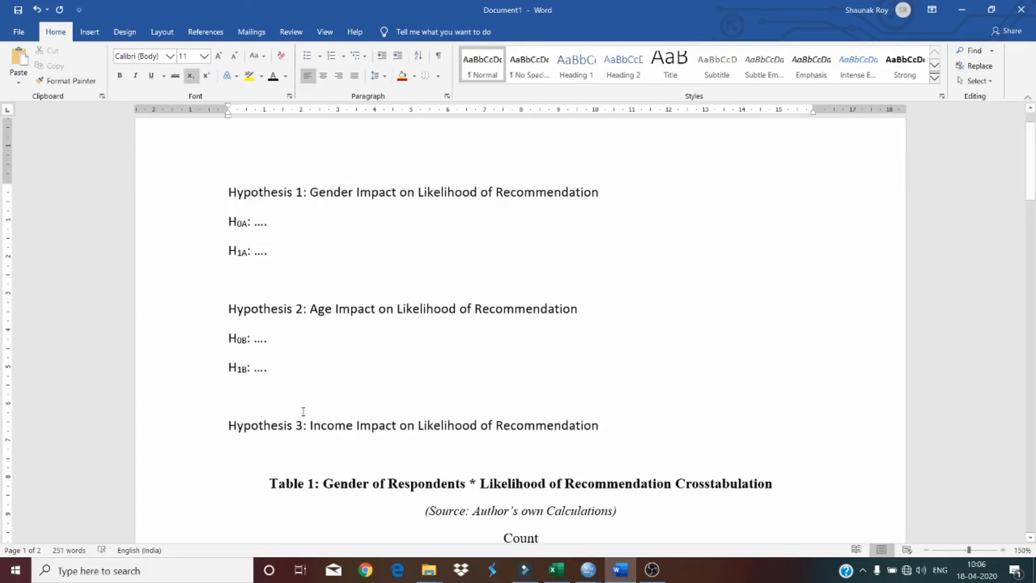
# Step: Delete the H0B and H1B lines together with the Hypothesis 2 and Hypothesis 3 headings
pyautogui.moveTo(292, 404); pyautogui.dragTo(217, 347)
pyautogui.press('Delete')
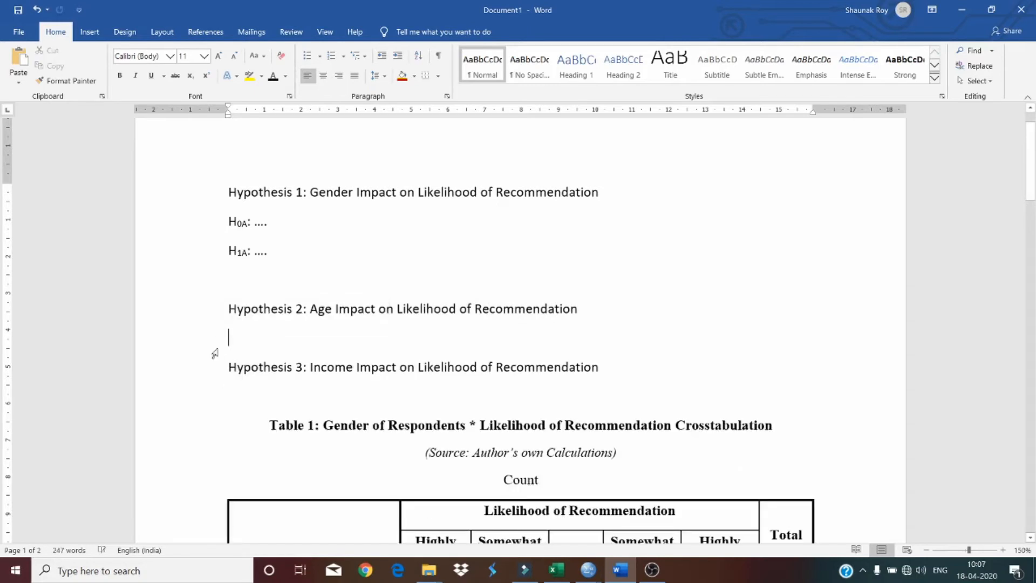
pyautogui.press('BackSpace')
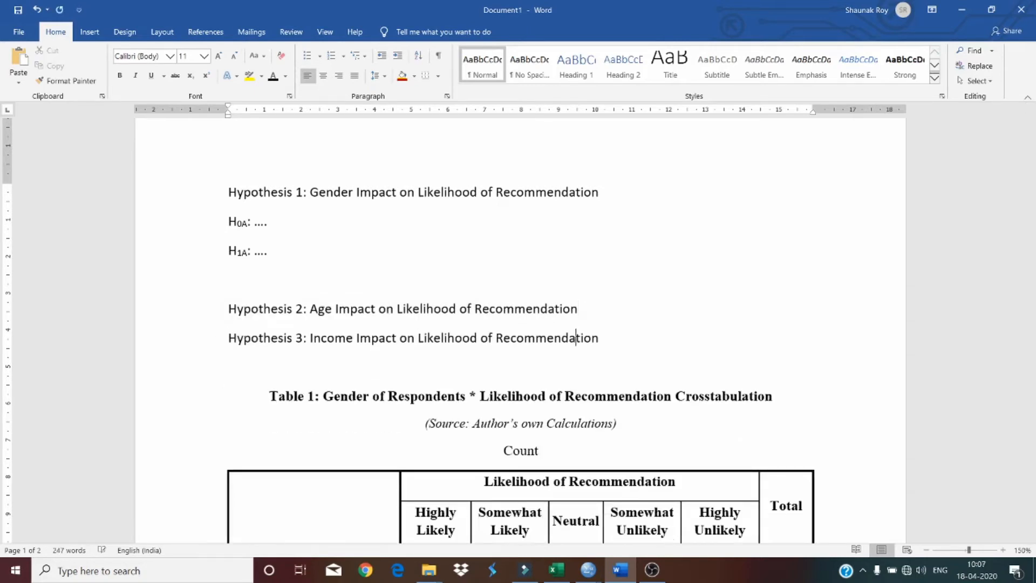
pyautogui.moveTo(645, 347); pyautogui.dragTo(230, 298)
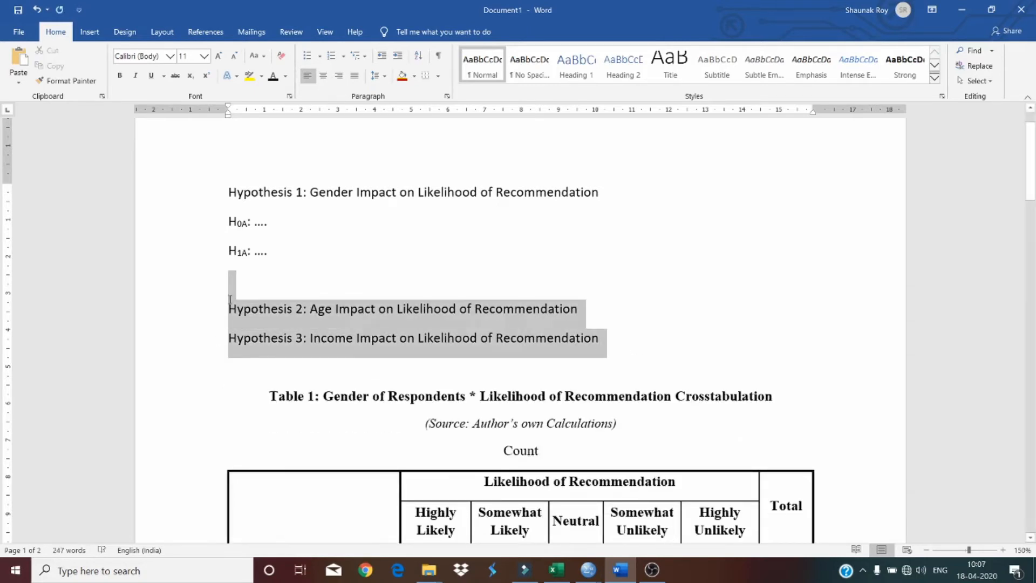
pyautogui.press('Delete')
# Step: Enter "Statement" and "p-value" as the headers of the summary table's second and third columns
pyautogui.scroll(-10, 229, 324)
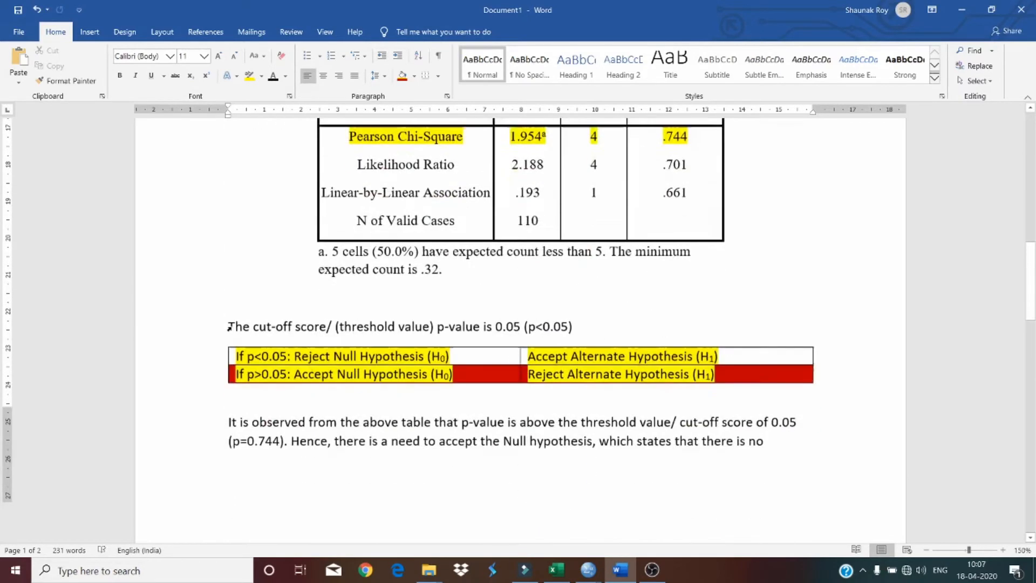
pyautogui.scroll(-6, 254, 335)
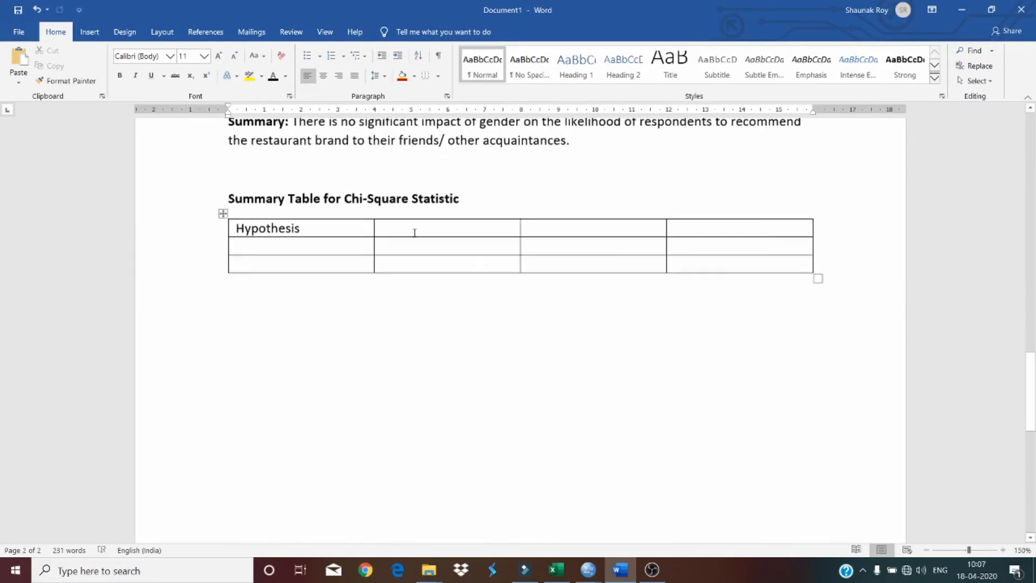
pyautogui.click(414, 233)
pyautogui.write('Stattem')
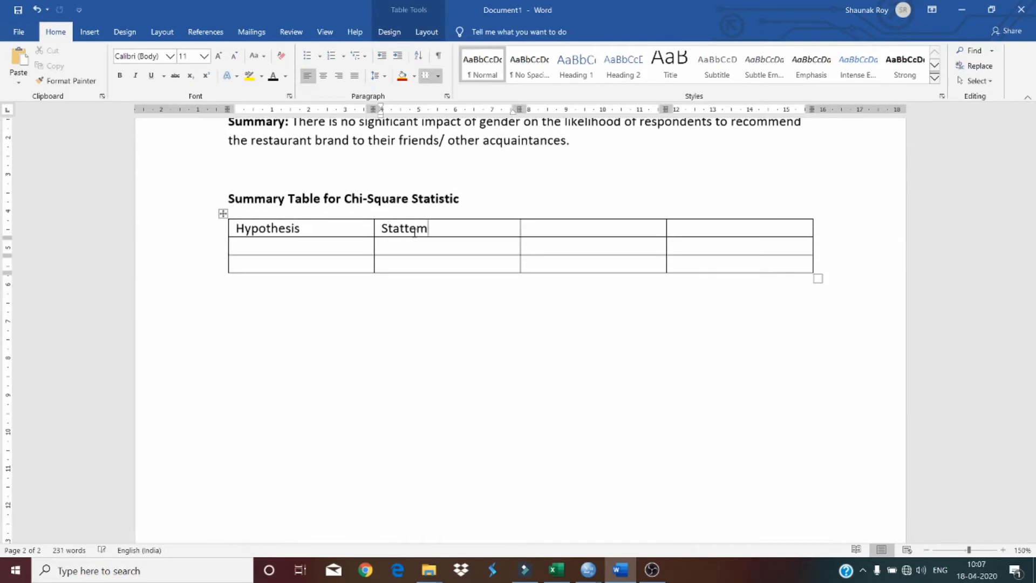
pyautogui.press('BackSpace')
pyautogui.press('BackSpace')
pyautogui.press('BackSpace')
pyautogui.write('ement')
pyautogui.press('Tab')
pyautogui.write('p-valye')
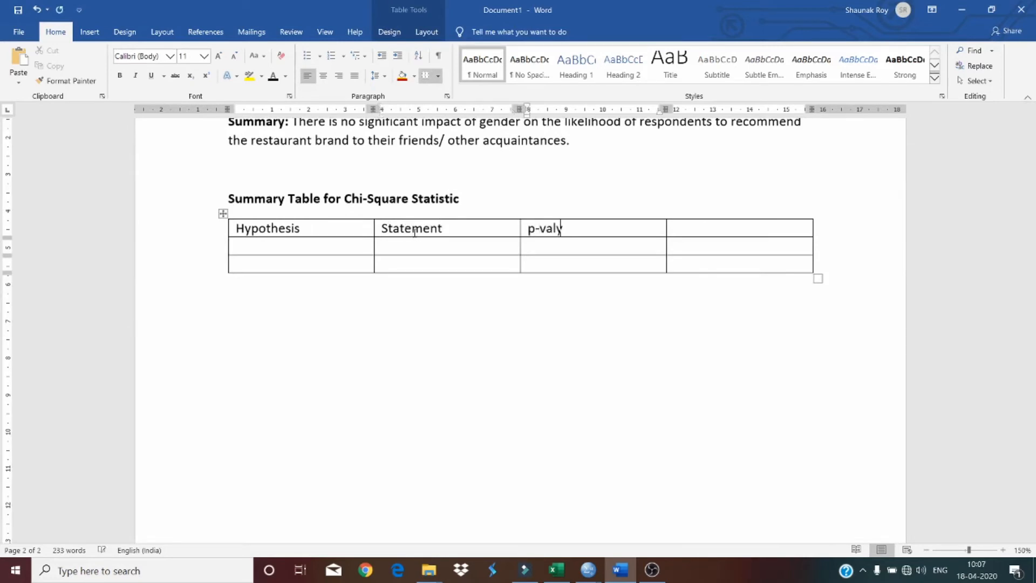
pyautogui.press('BackSpace')
pyautogui.press('BackSpace')
pyautogui.write('ue')
# Step: Enter "Status (Accept/ Reject)" as the fourth column's header and widen that column so the header fits on one line
pyautogui.press('Tab')
pyautogui.write('Status')
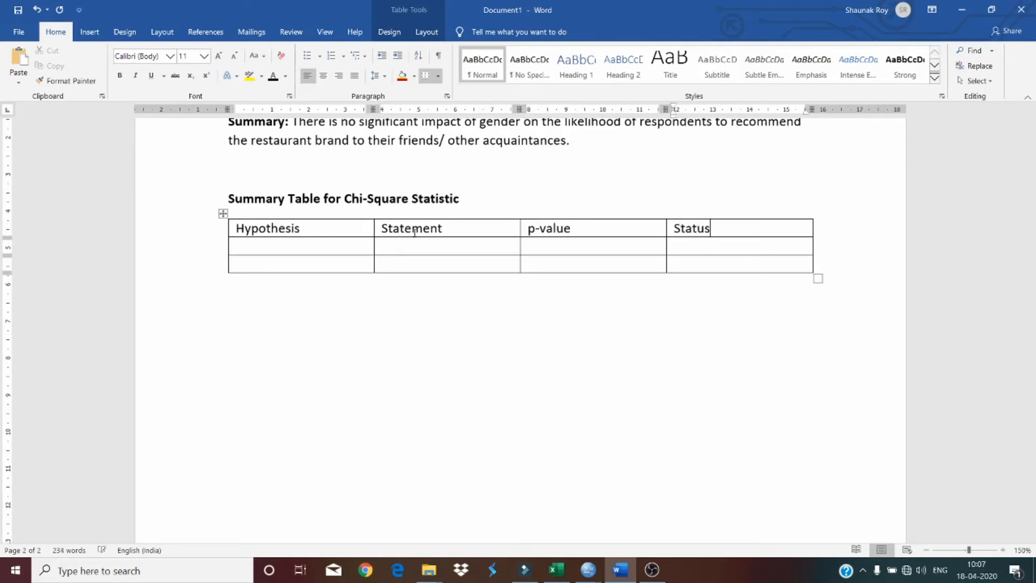
pyautogui.write(' (Accept/ Reject)')
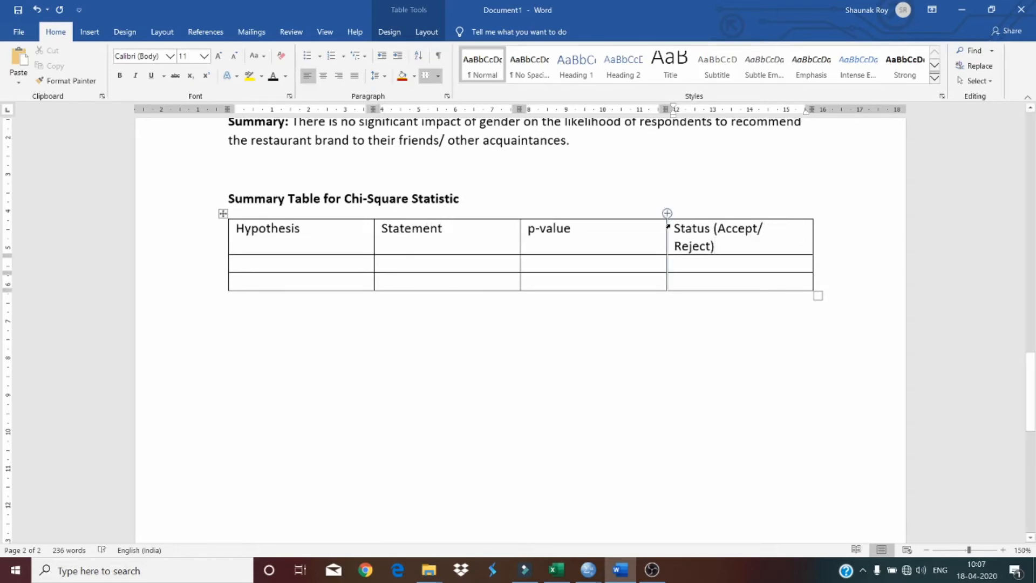
pyautogui.moveTo(634, 235); pyautogui.dragTo(632, 234)
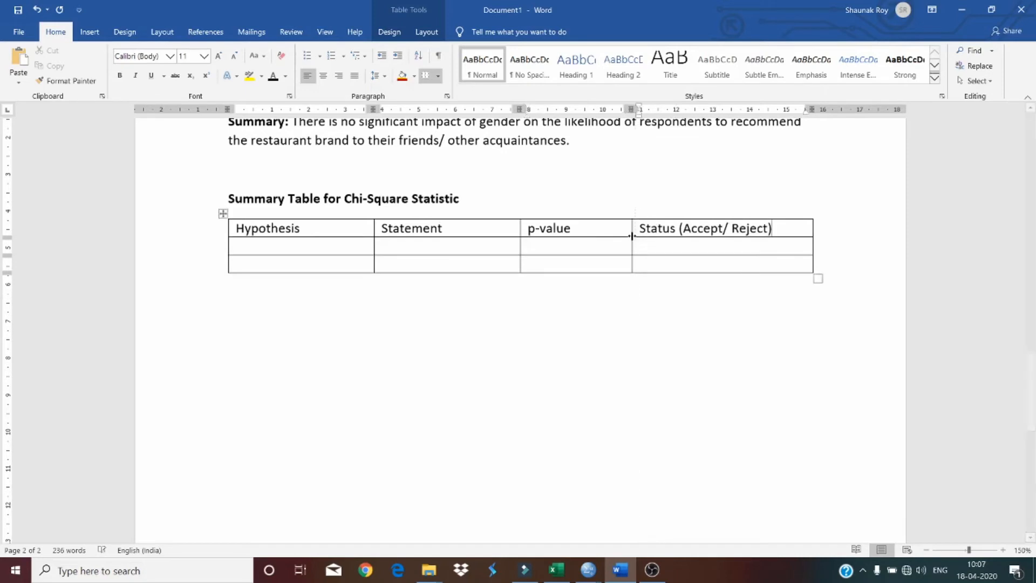
# Step: Enter "Hypothesis 1" in the first column of the summary table's second row
pyautogui.click(615, 335)
pyautogui.click(261, 250)
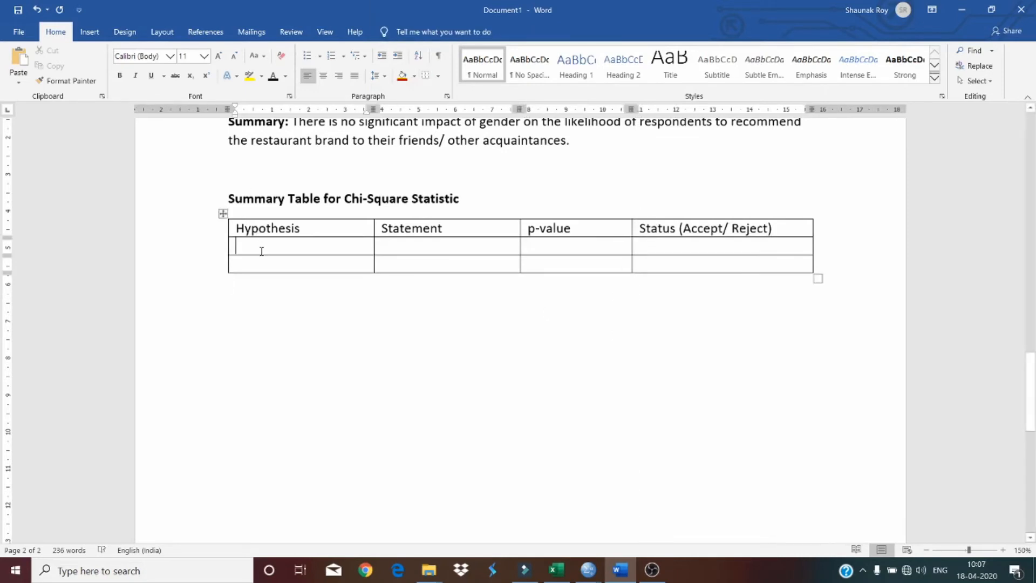
pyautogui.write('Hypothesis 1')
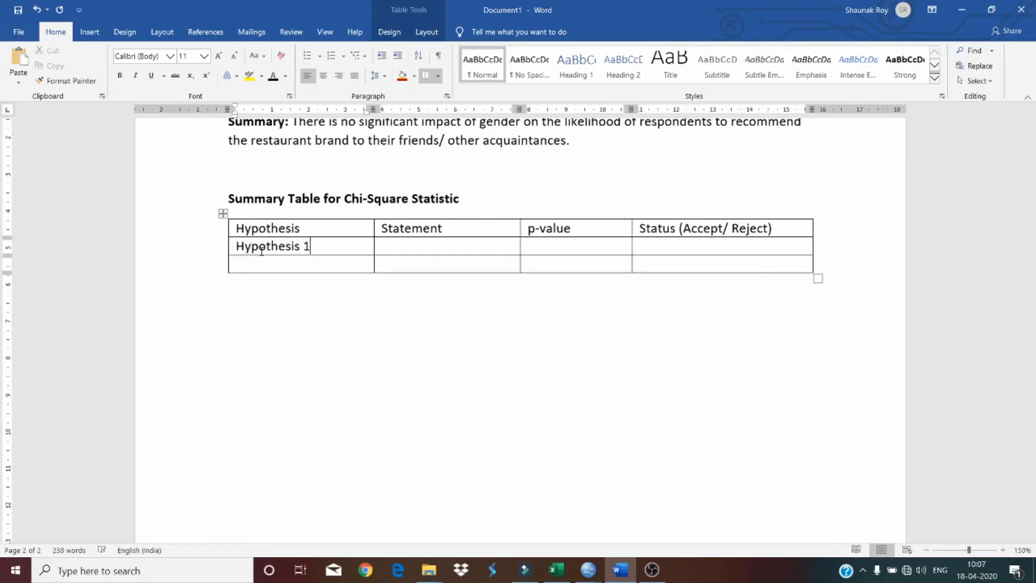
# Step: Check the null hypothesis conclusion and the H0A line in the report, and enter "Accept" as the status of Hypothesis 1
pyautogui.scroll(20, 401, 377)
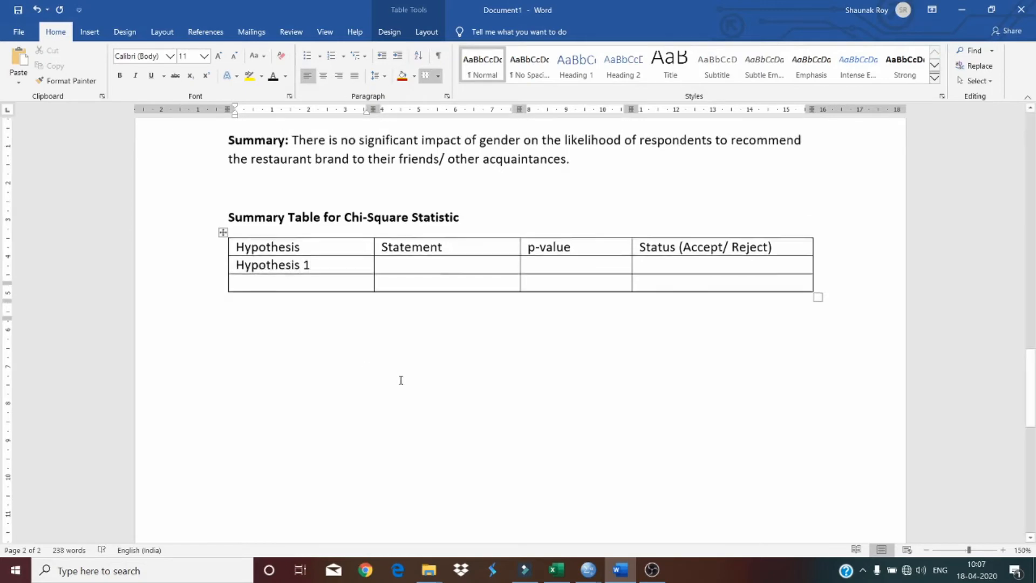
pyautogui.scroll(-20, 401, 378)
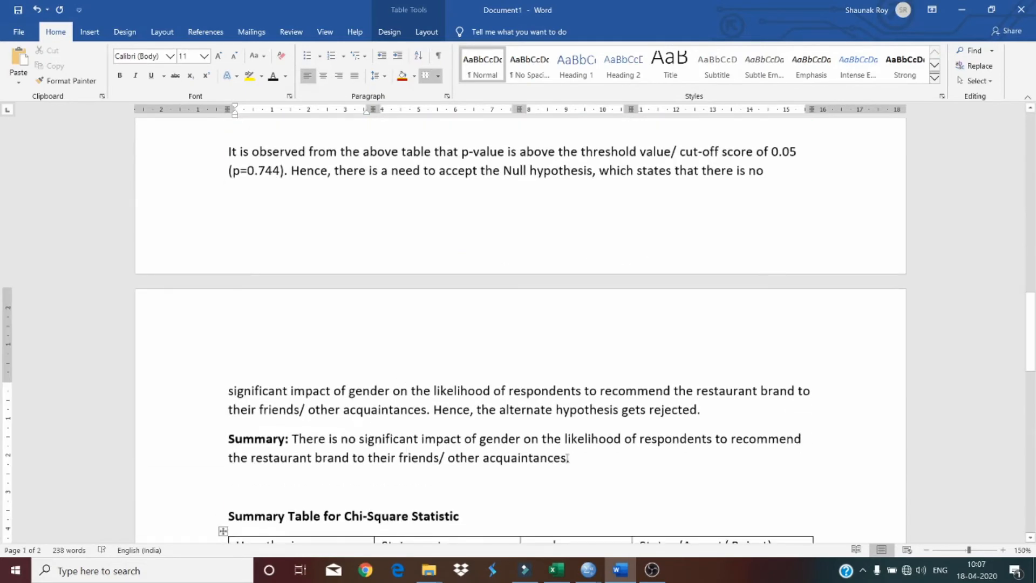
pyautogui.scroll(3, 558, 409)
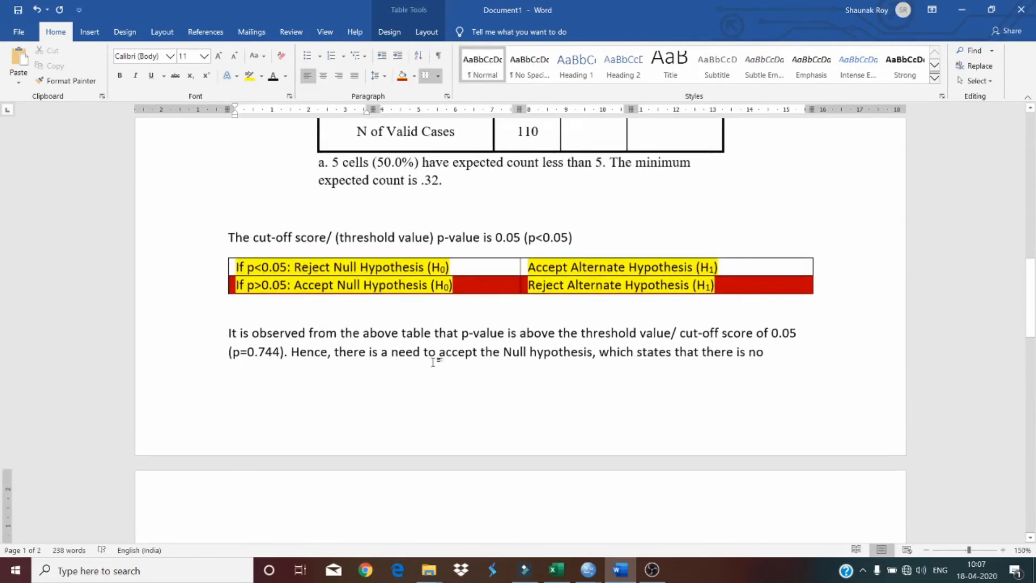
pyautogui.moveTo(458, 354); pyautogui.dragTo(629, 354)
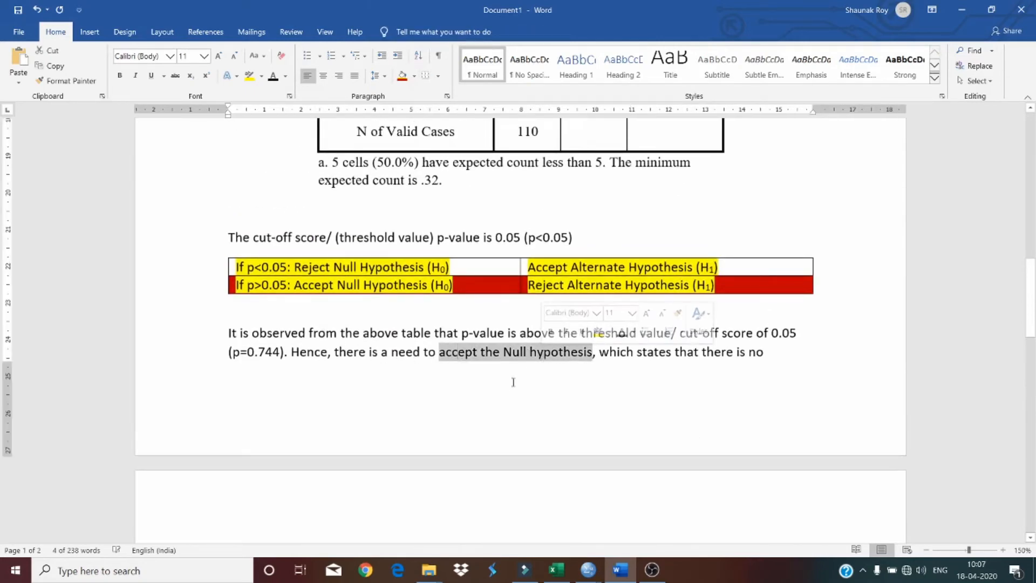
pyautogui.scroll(8, 504, 389)
pyautogui.scroll(5, 504, 388)
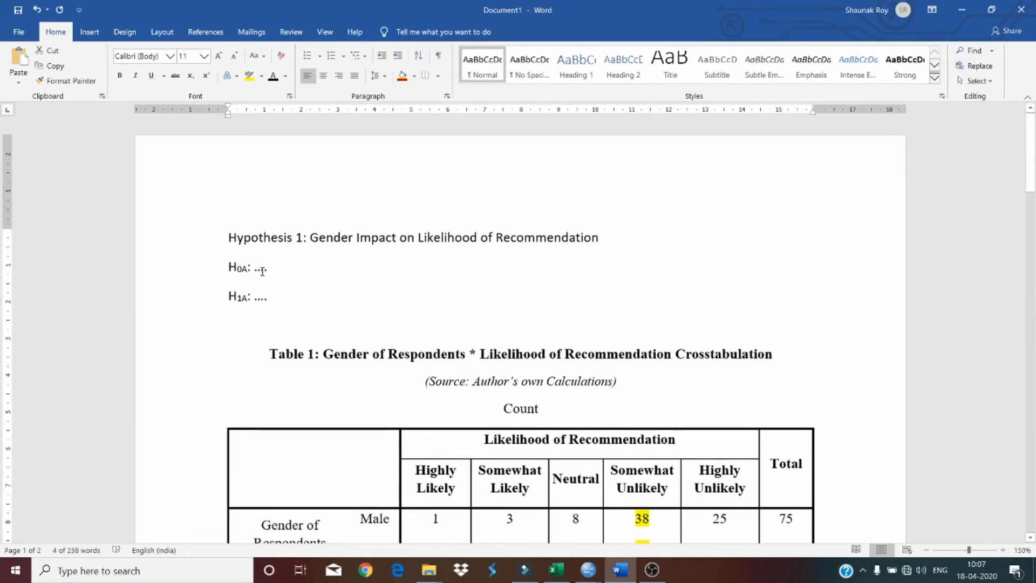
pyautogui.click(174, 271)
pyautogui.scroll(-15, 582, 366)
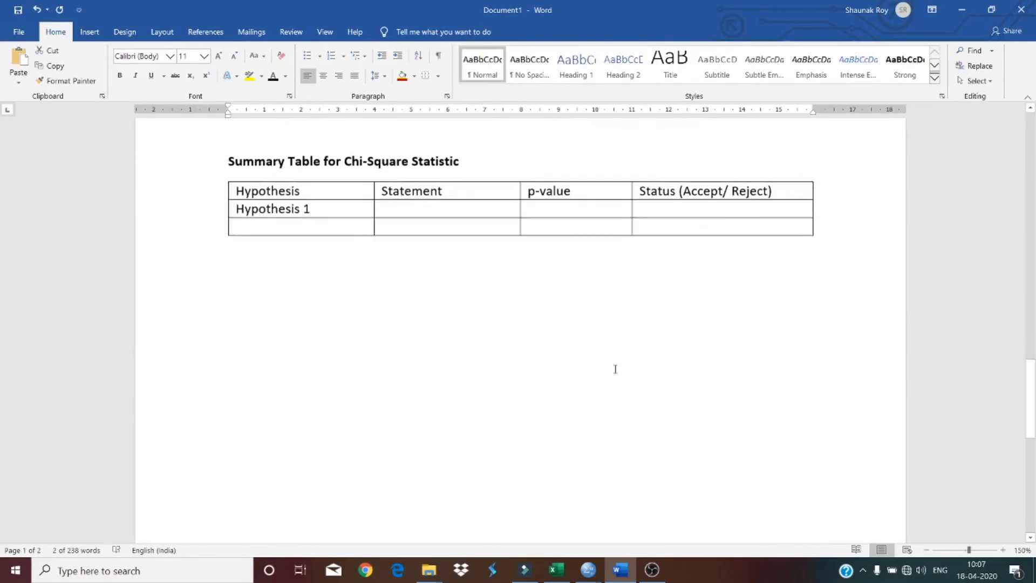
pyautogui.click(685, 205)
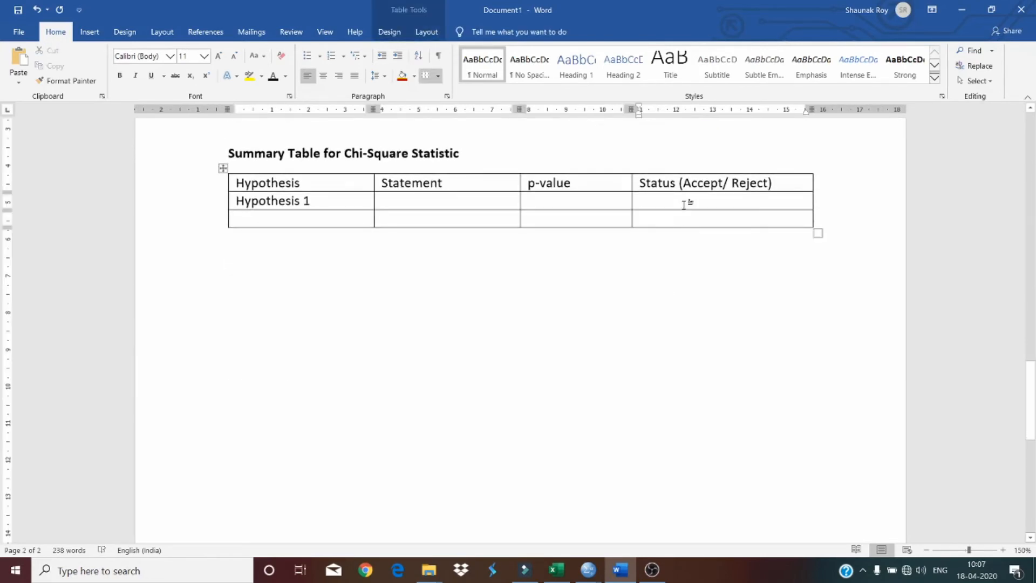
pyautogui.write('Accept')
# Step: Enter "Hypothesis 2" in the first column of the summary table's third row
pyautogui.doubleClick(674, 186)
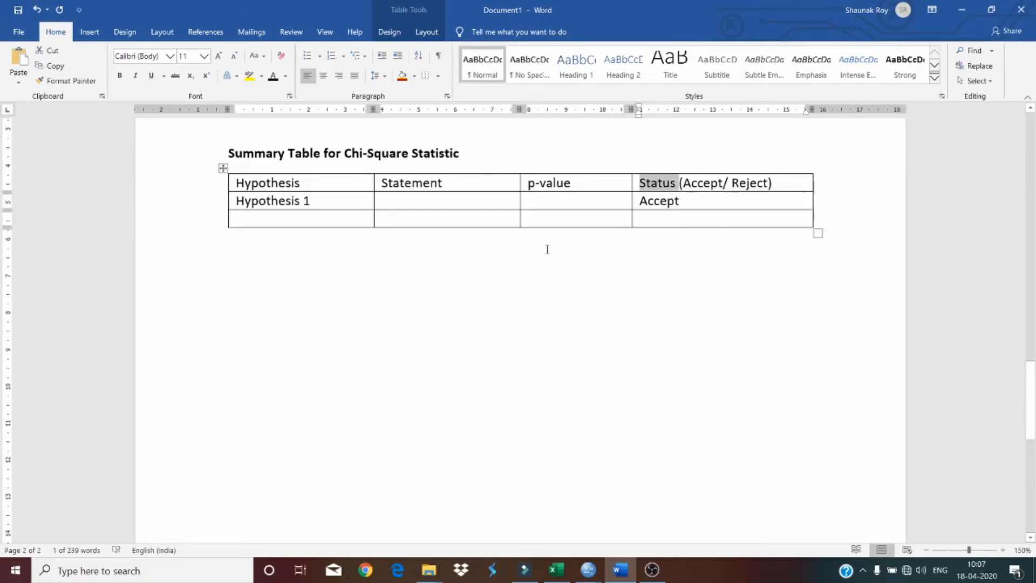
pyautogui.scroll(7, 355, 362)
pyautogui.scroll(4, 358, 375)
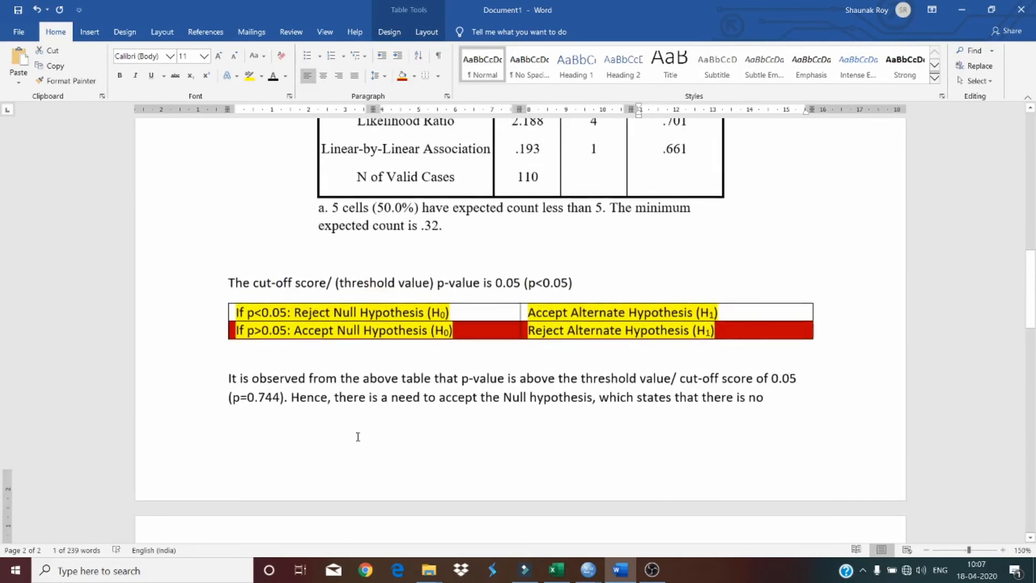
pyautogui.scroll(-10, 359, 435)
pyautogui.click(274, 260)
pyautogui.write('Hypote')
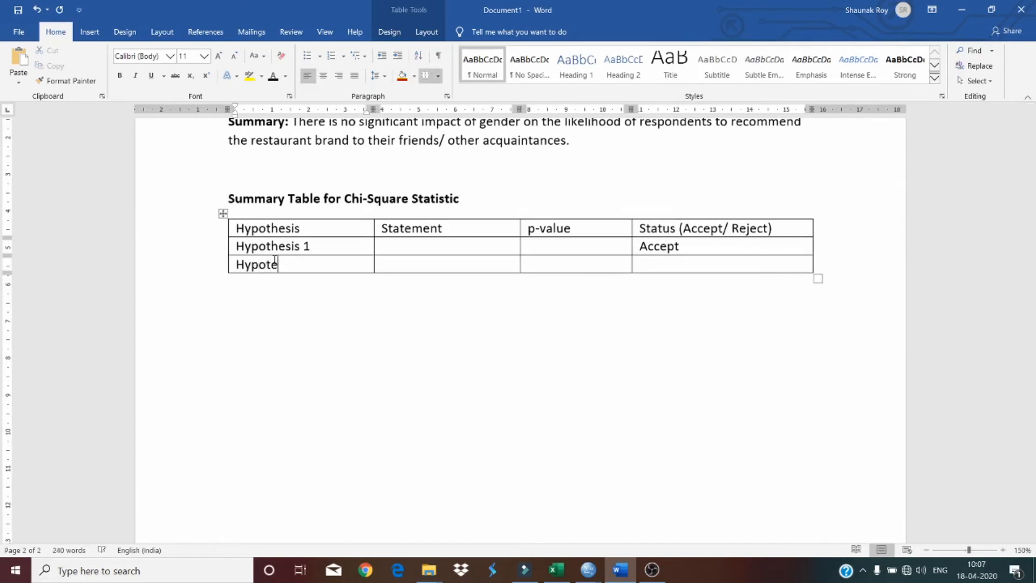
pyautogui.press('BackSpace')
pyautogui.write('hesis 2')
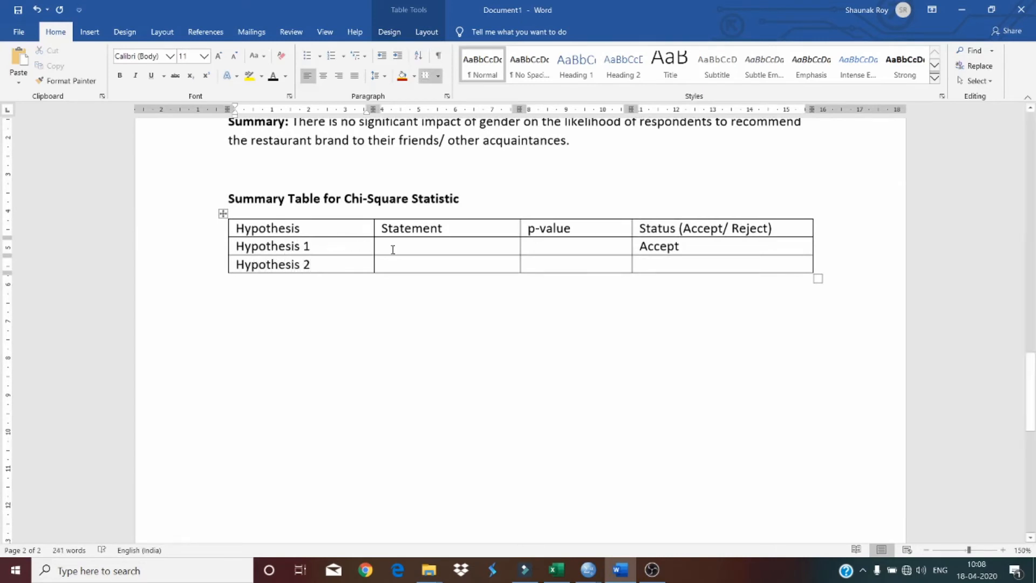
# Step: Enter "Gender" as the statement for Hypothesis 1 and "Age" as the statement for Hypothesis 2
pyautogui.click(410, 251)
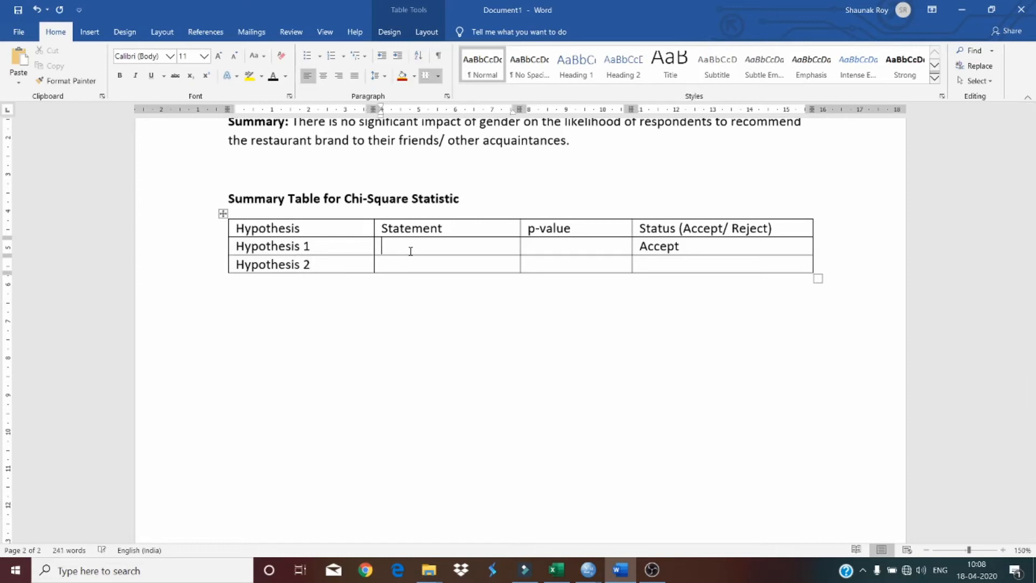
pyautogui.write('Gender')
pyautogui.press('Down')
pyautogui.write('Age')
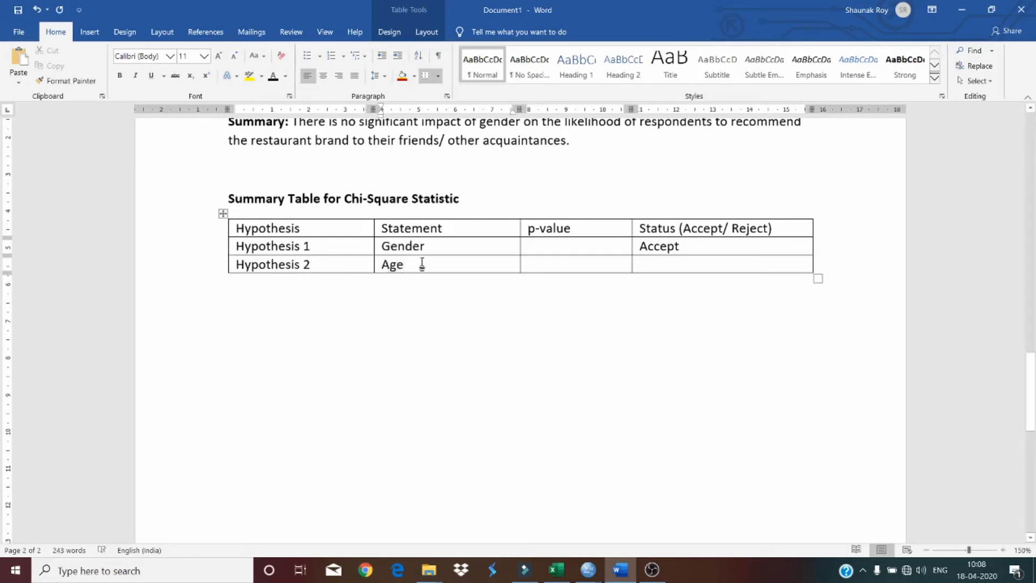
# Step: Insert "Impact of" before "Gender" and before "Age" in the Statement column
pyautogui.click(456, 248)
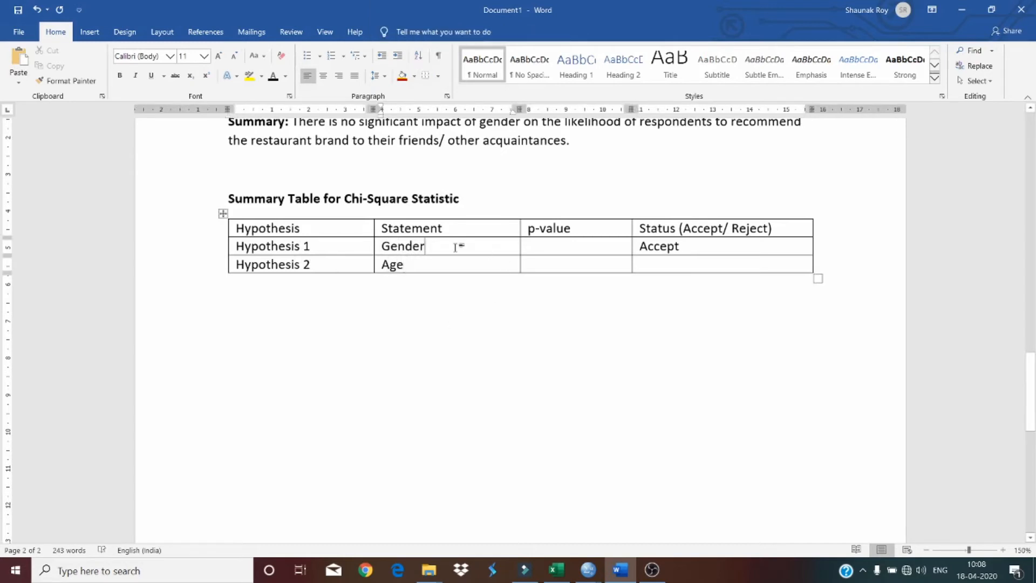
pyautogui.click(387, 247)
pyautogui.write('Impact of')
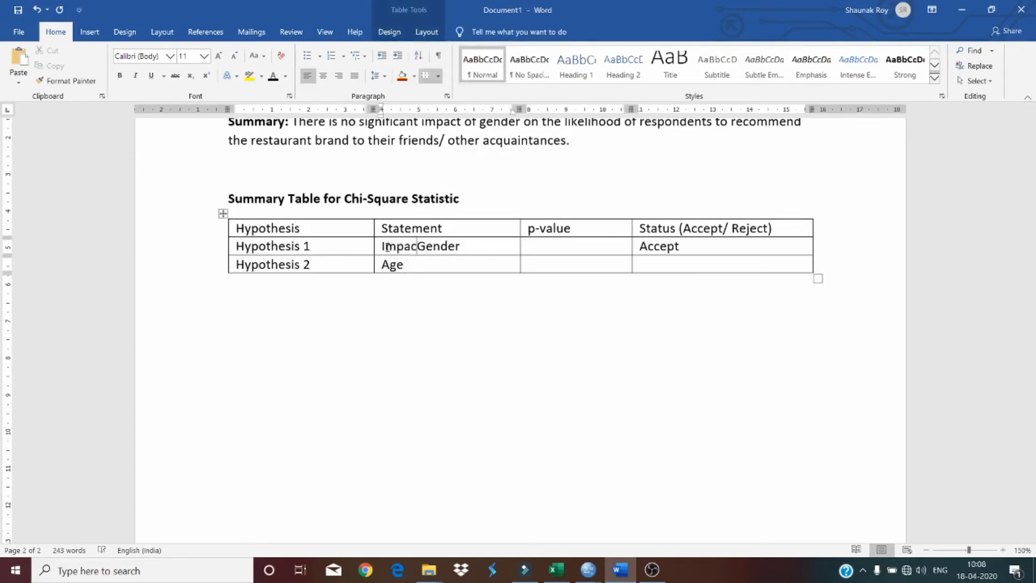
pyautogui.press('Down')
pyautogui.press('Left')
pyautogui.write('Impac')
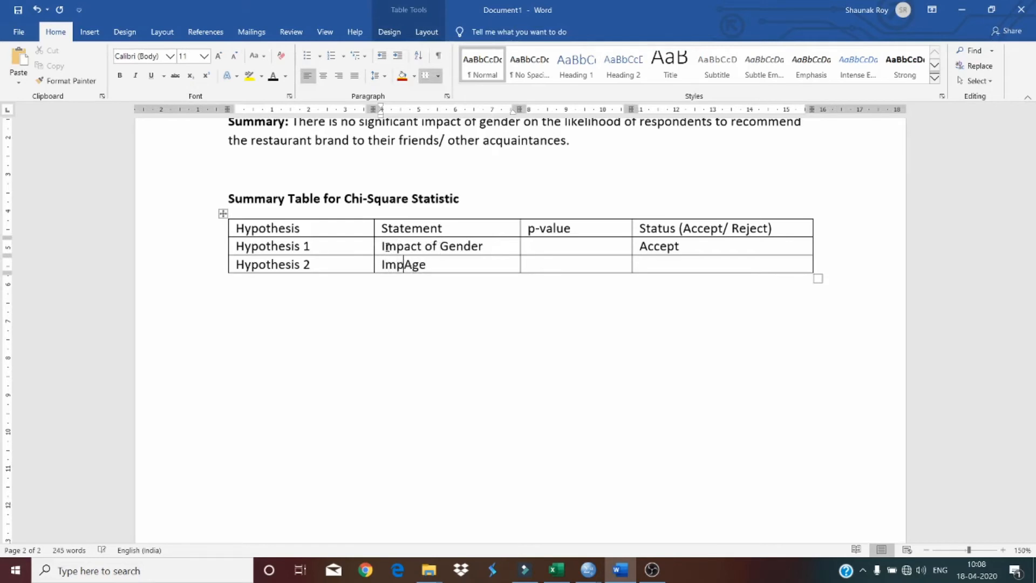
pyautogui.write('t of')
# Step: Add "on..." to the end of the Gender and Age statements, and make the table's header row bold
pyautogui.press('Right')
pyautogui.press('Right')
pyautogui.press('Right')
pyautogui.write('on...')
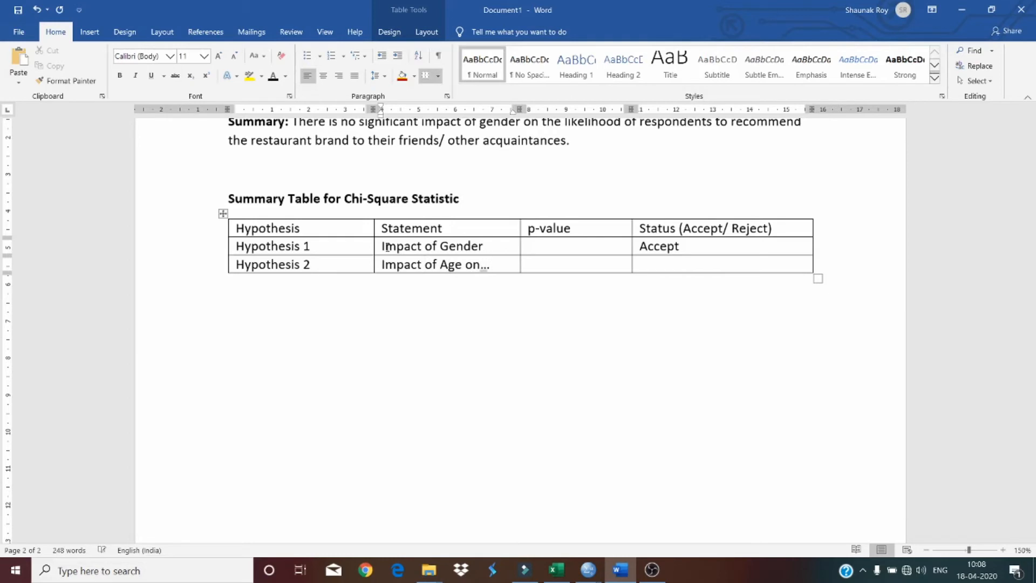
pyautogui.press('Left')
pyautogui.press('Left')
pyautogui.press('BackSpace')
pyautogui.press('Right')
pyautogui.press('Right')
pyautogui.press('Up')
pyautogui.write('on...')
pyautogui.moveTo(317, 223); pyautogui.dragTo(668, 233)
pyautogui.hotkey('ctrl', 'b')
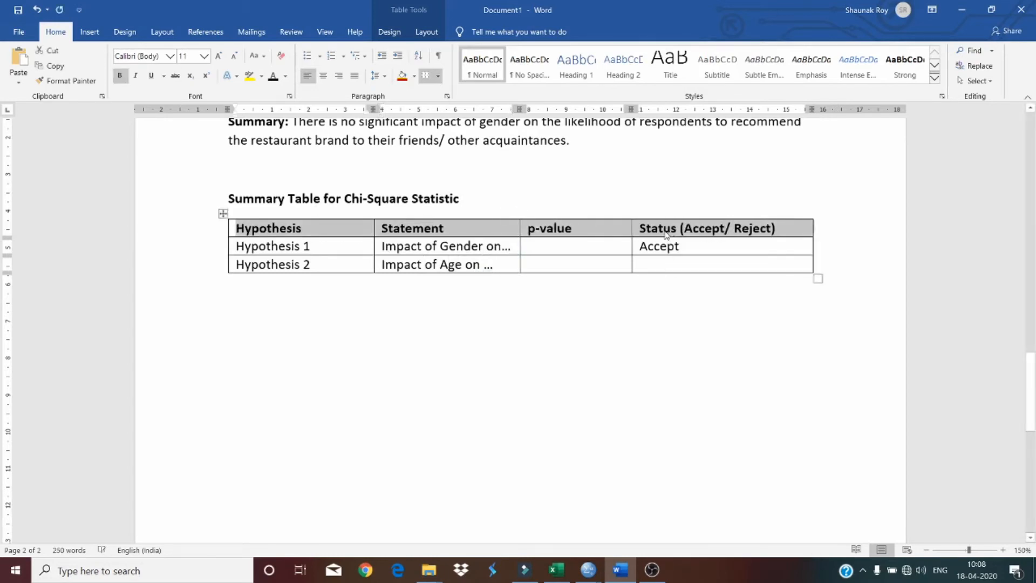
# Step: Enter the p-values 0.744 for Hypothesis 1 and 0.02 for Hypothesis 2
pyautogui.click(535, 254)
pyautogui.scroll(3, 573, 248)
pyautogui.write('0')
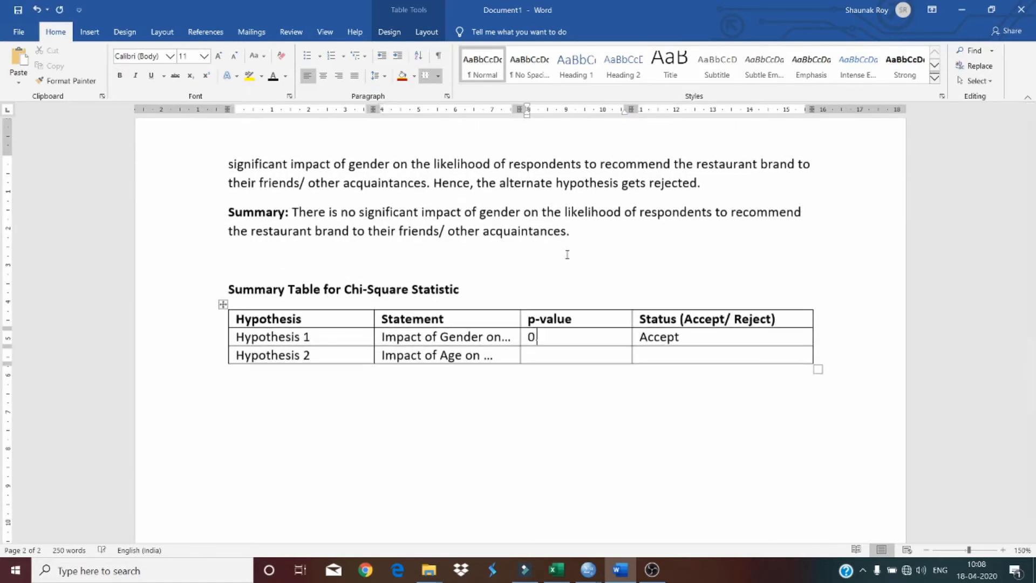
pyautogui.write('.78')
pyautogui.press('BackSpace')
pyautogui.write('44')
pyautogui.write('0.02')
# Step: Enter "Reject" as the status of Hypothesis 2
pyautogui.click(650, 354)
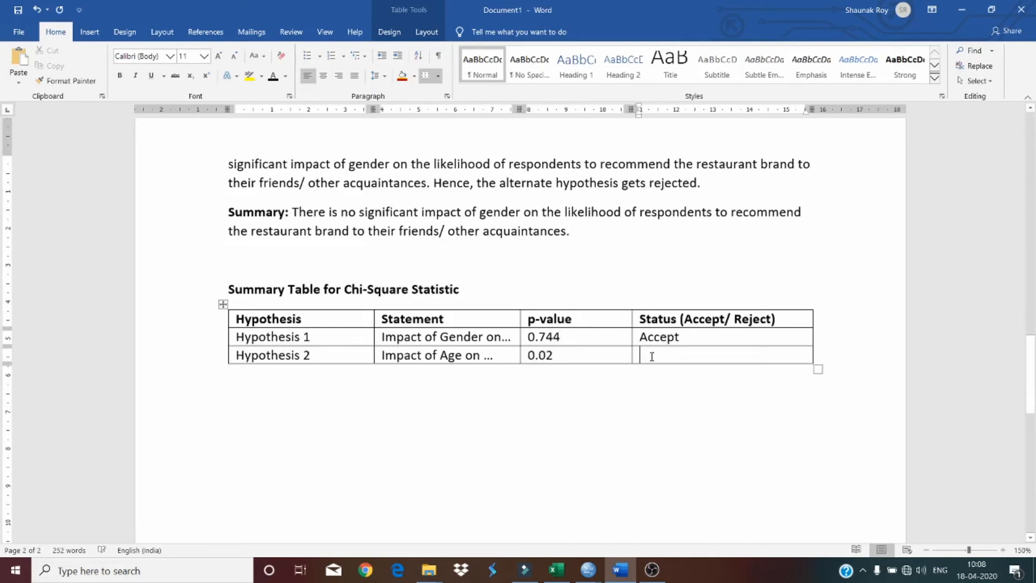
pyautogui.write('Reject')
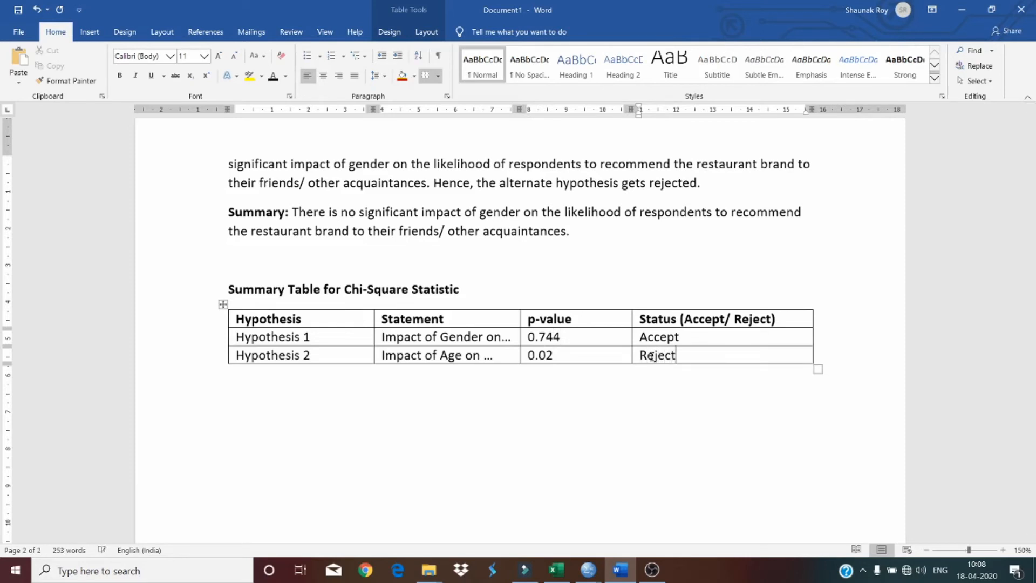
pyautogui.click(667, 384)
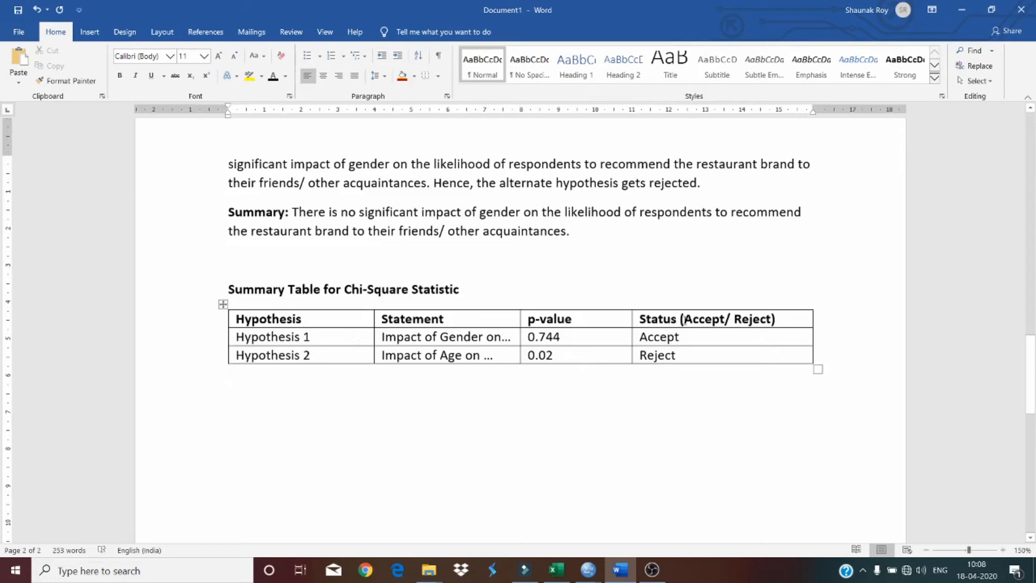
# Step: Add two empty rows at the end of the summary table
pyautogui.click(713, 356)
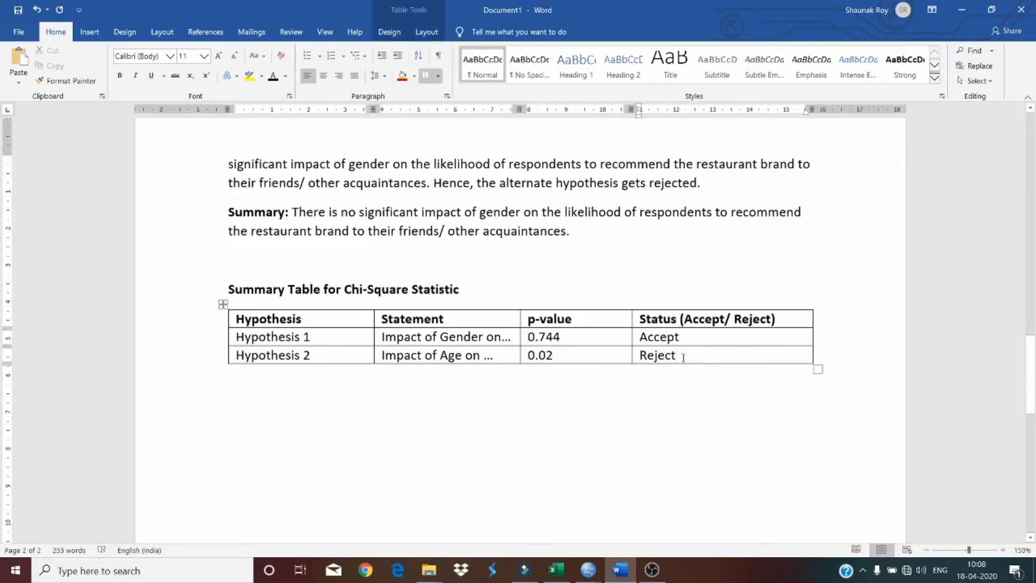
pyautogui.press('Tab')
pyautogui.press('Tab')
pyautogui.press('Tab')
pyautogui.press('Tab')
pyautogui.press('Tab')
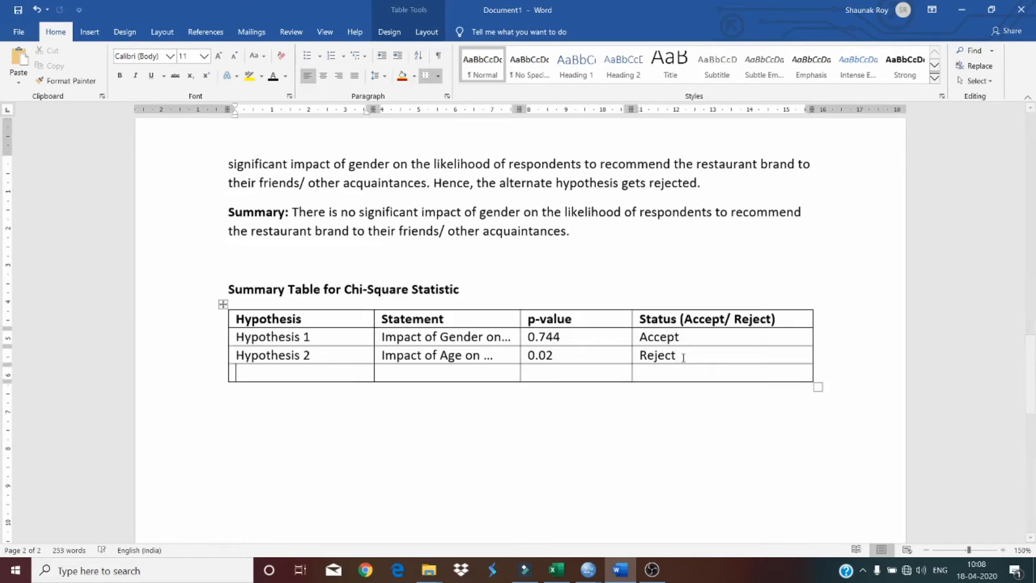
# Step: Copy the "Hypothesis 2" label into the first empty row and change the copy to "Hypothesis 3"
pyautogui.tripleClick(279, 350)
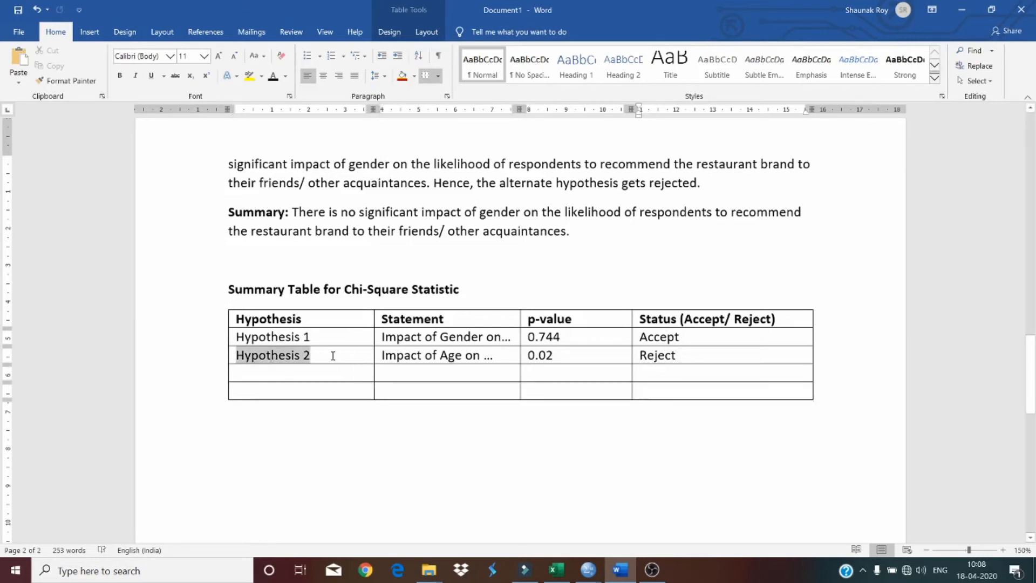
pyautogui.hotkey('ctrl', 'c')
pyautogui.click(305, 375)
pyautogui.hotkey('ctrl', 'v')
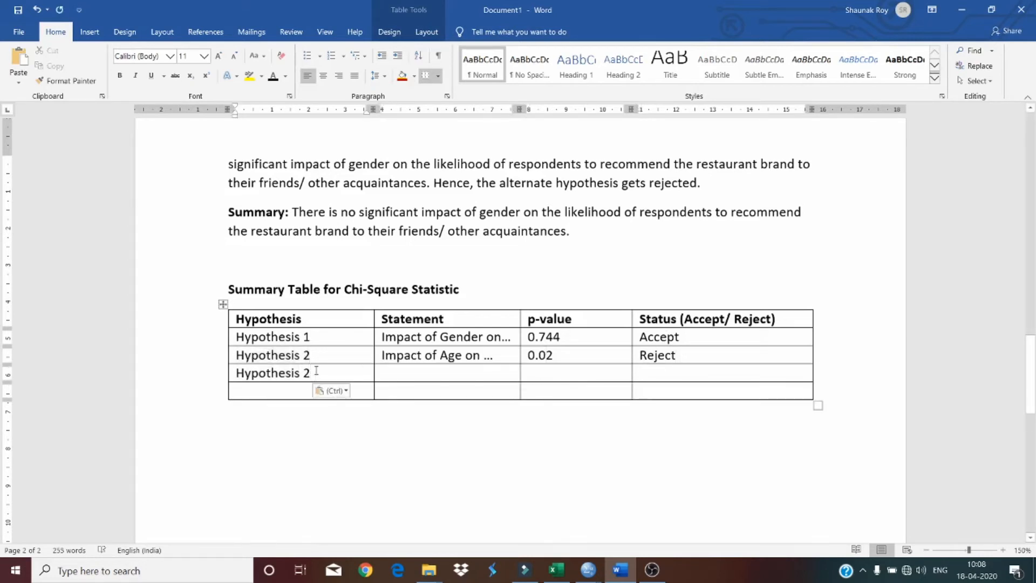
pyautogui.press('BackSpace')
pyautogui.write('3')
# Step: Copy the Age statement into the Hypothesis 3 row and change its ending so it reads "Impact of Age on XYZ"
pyautogui.tripleClick(424, 356)
pyautogui.click(460, 376)
pyautogui.hotkey('ctrl', 'v')
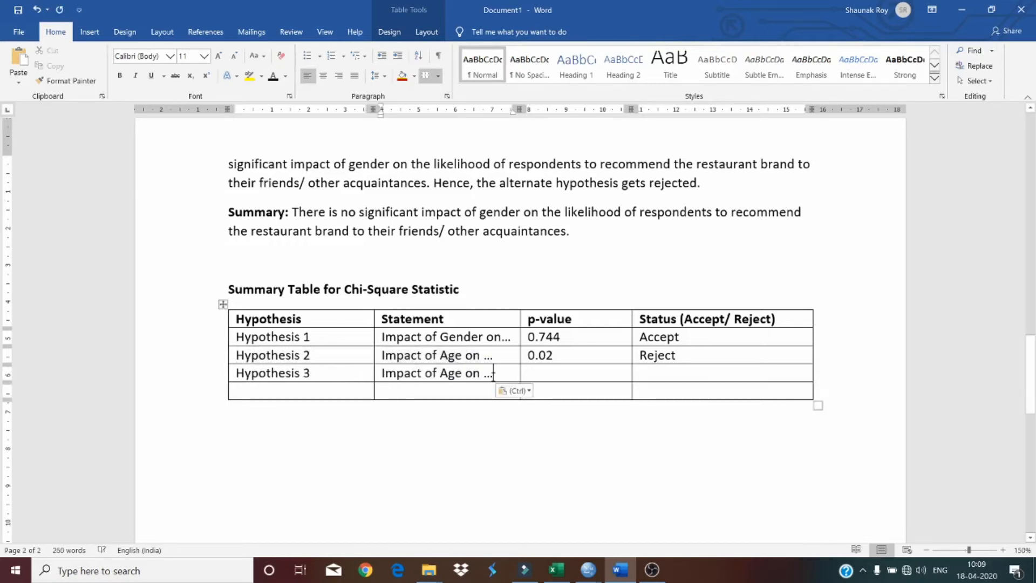
pyautogui.press('Return')
pyautogui.write('XYZ')
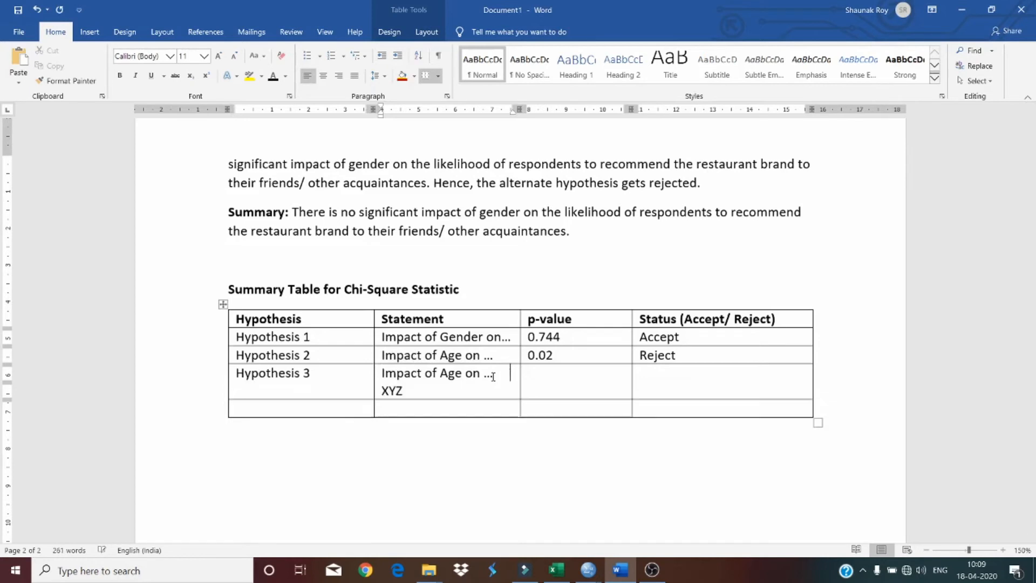
pyautogui.press('Down')
pyautogui.press('Down')
pyautogui.press('Left')
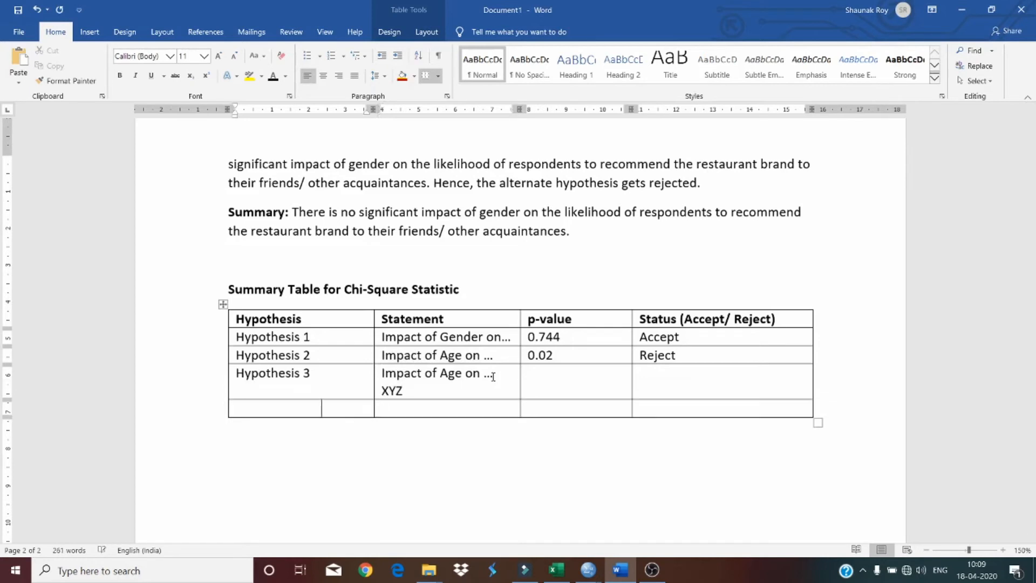
pyautogui.click(494, 377)
pyautogui.press('BackSpace')
pyautogui.press('BackSpace')
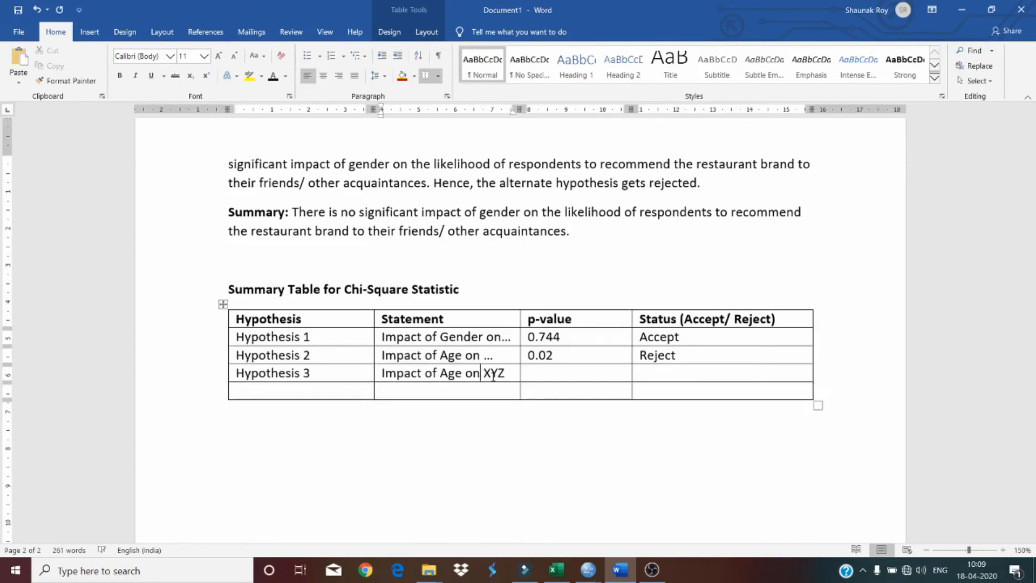
# Step: Change the Hypothesis 2 statement to "Impact of Age on ABC"
pyautogui.press('Up')
pyautogui.press('Right')
pyautogui.press('Right')
pyautogui.press('Left')
pyautogui.press('BackSpace')
pyautogui.write('ABC')
# Step: Set the p-value of Hypothesis 3 to 0.873 and the p-value of Hypothesis 2 to 0.023
pyautogui.click(593, 378)
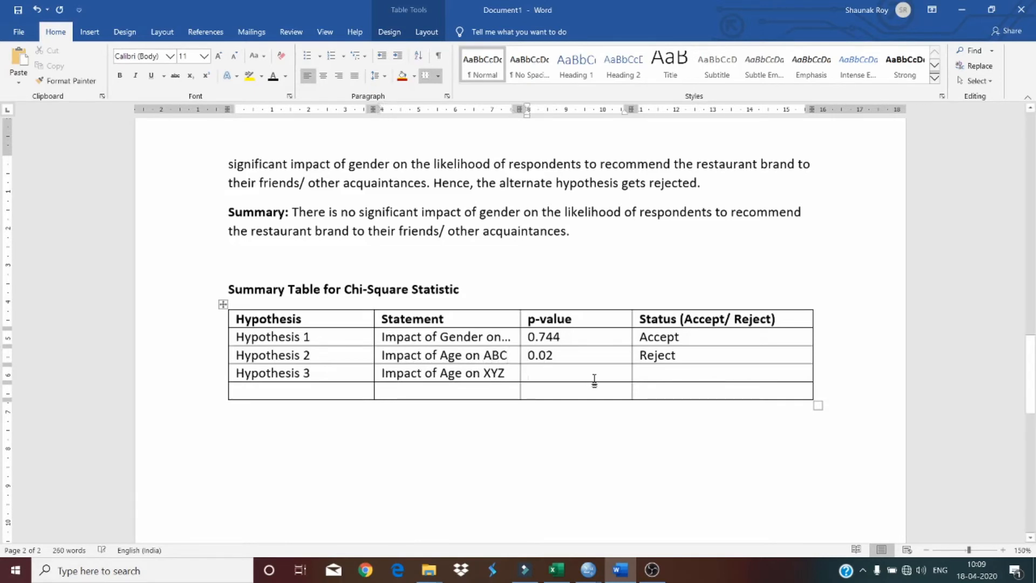
pyautogui.write('0.878')
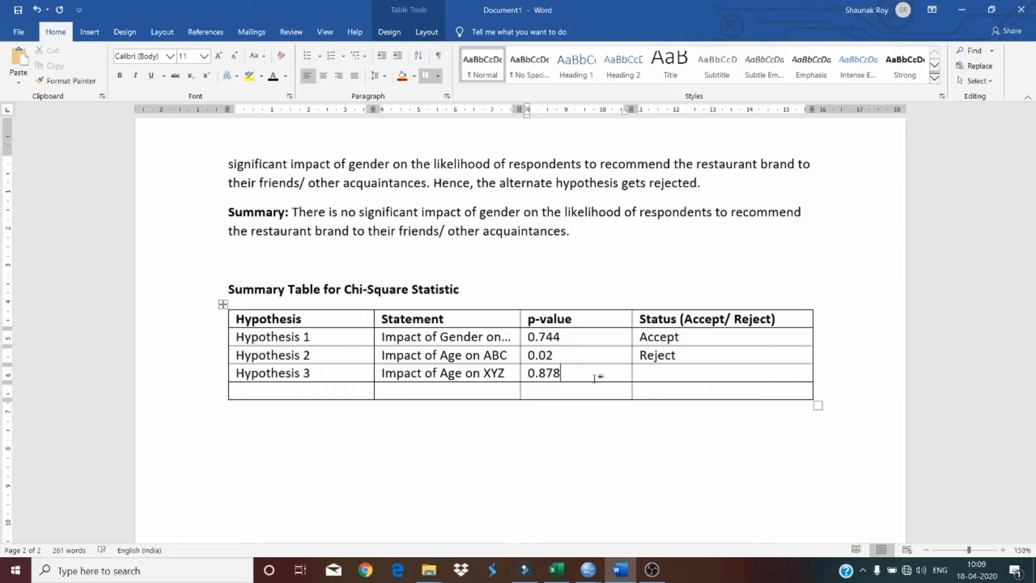
pyautogui.press('BackSpace')
pyautogui.write('3')
pyautogui.press('Up')
pyautogui.write('3')
# Step: Set the status of Hypothesis 3 to "Accept" in the summary table
pyautogui.click(664, 378)
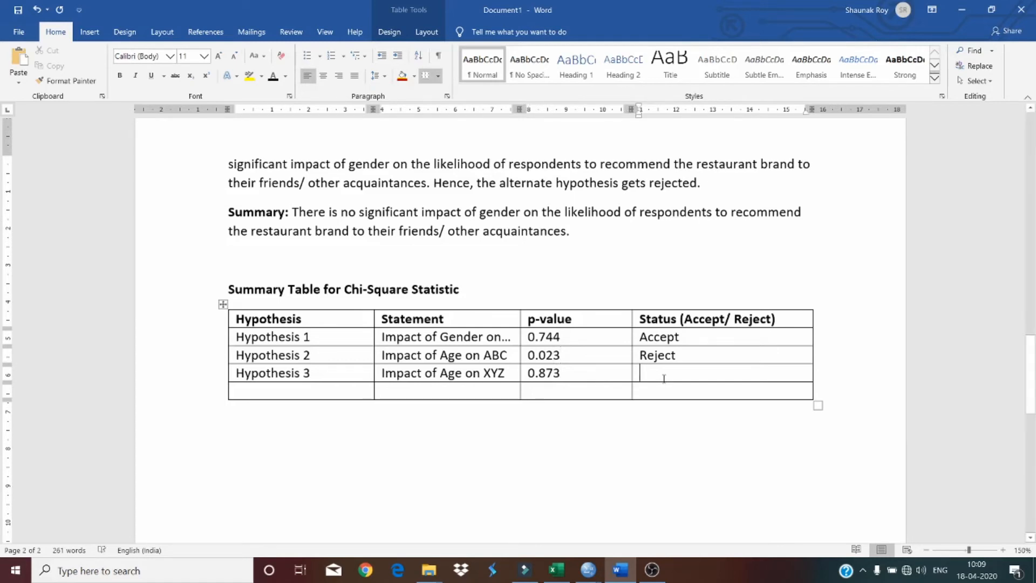
pyautogui.write('Accept')
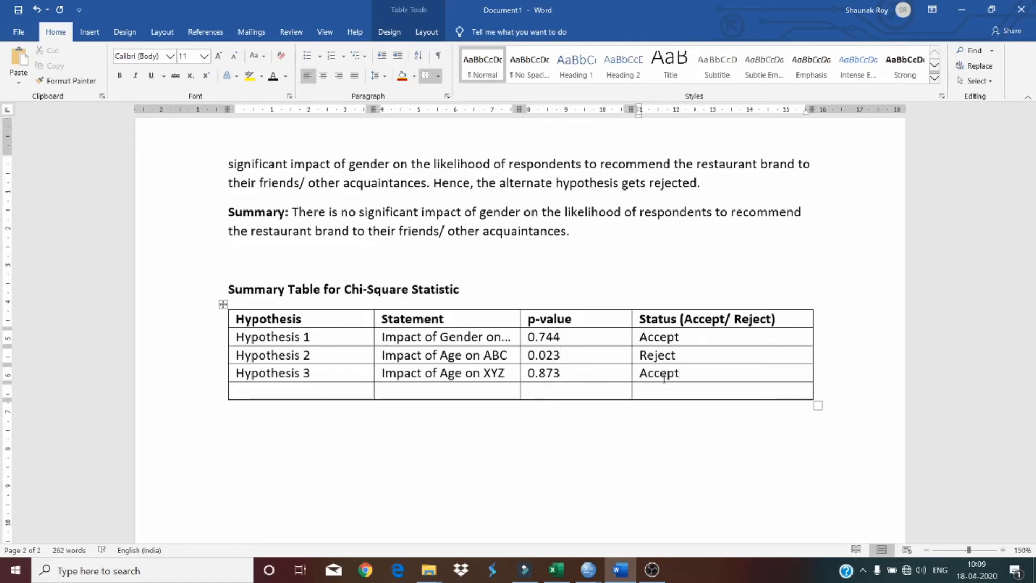
pyautogui.click(637, 422)
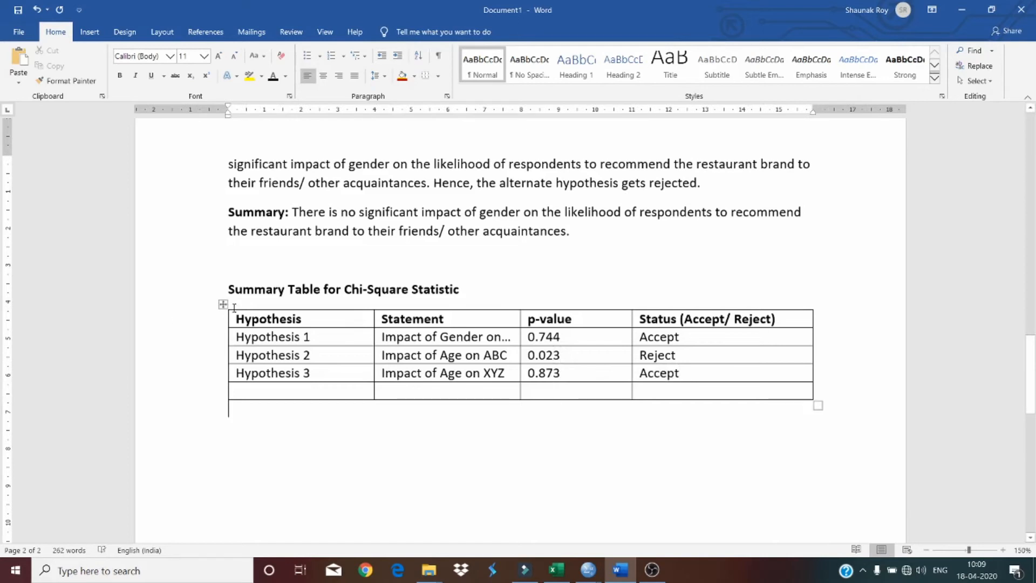
pyautogui.click(223, 304)
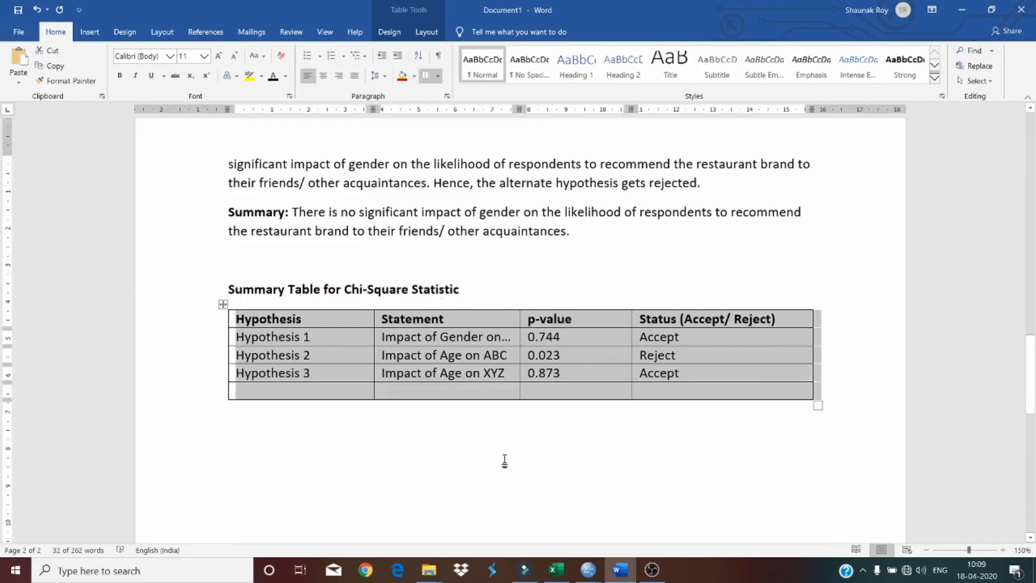
pyautogui.click(447, 460)
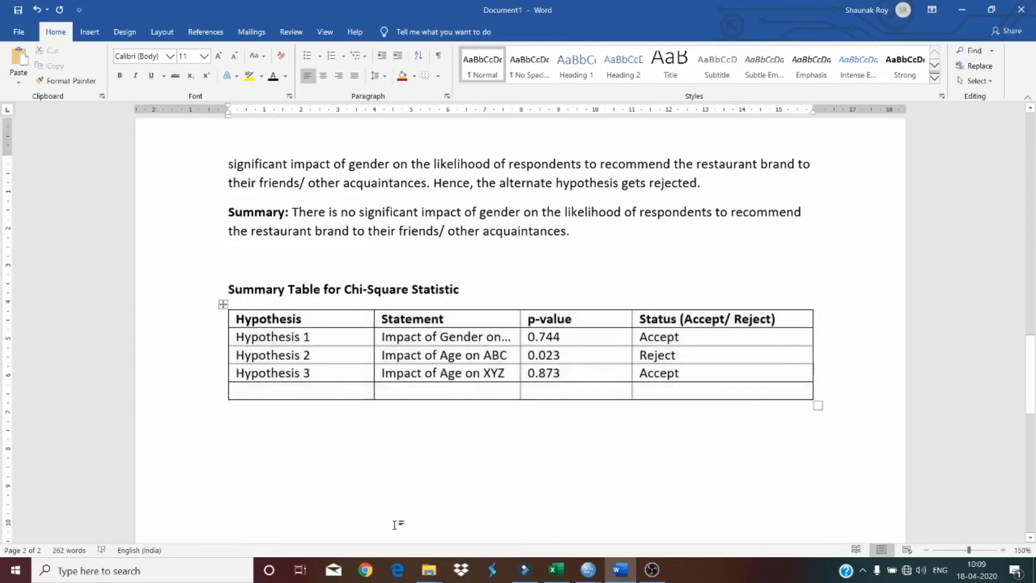
# Step: Review the report from the crosstabulation and chi-square tables through the p-value decision rules to the summary table
pyautogui.scroll(10, 197, 421)
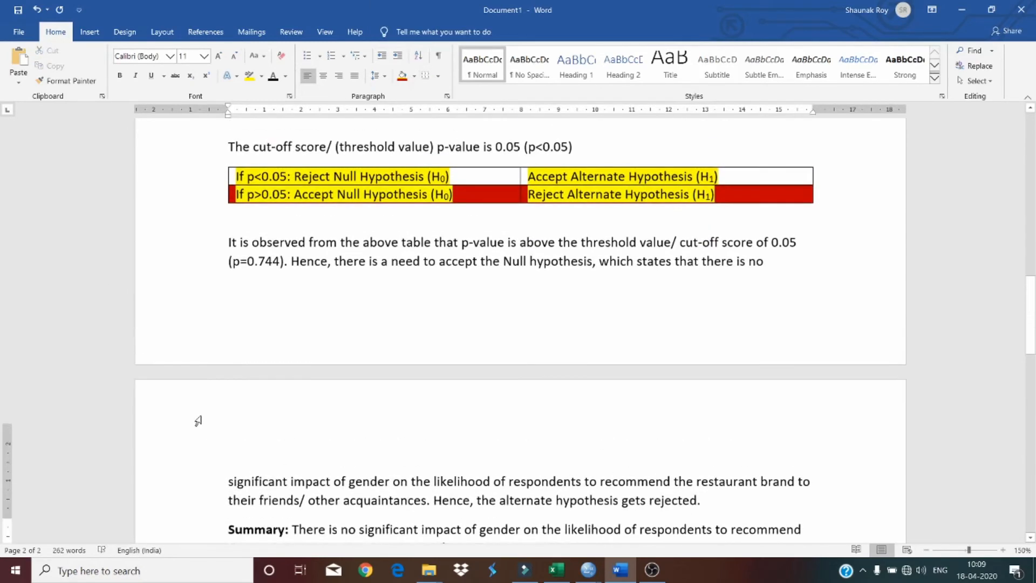
pyautogui.scroll(6, 198, 421)
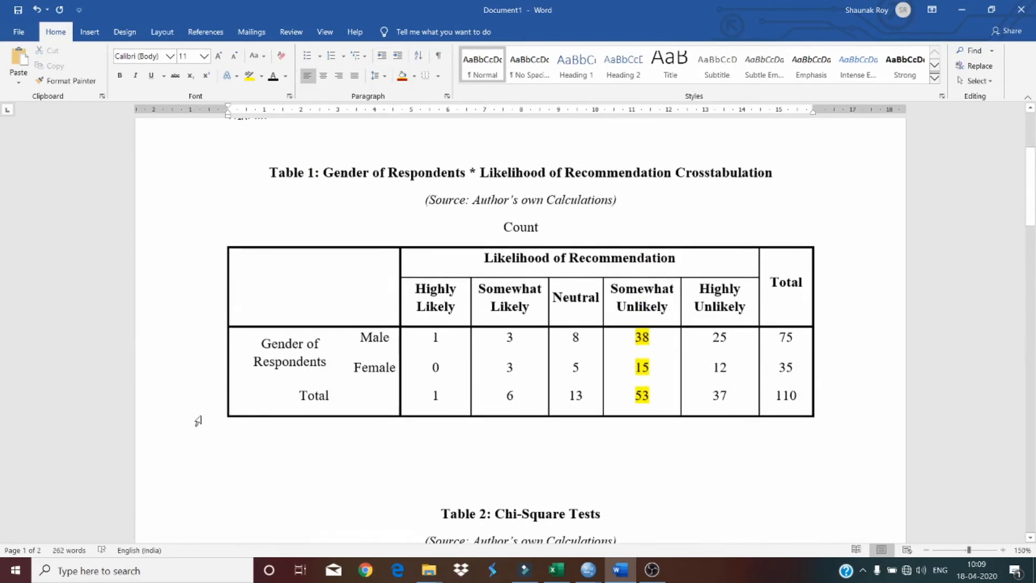
pyautogui.scroll(-3, 198, 421)
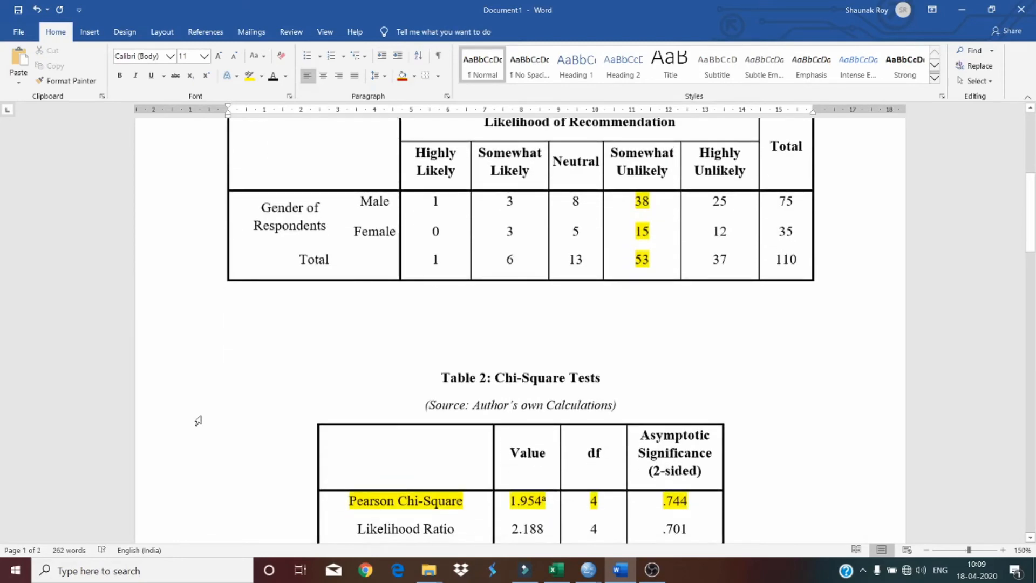
pyautogui.scroll(-11, 195, 451)
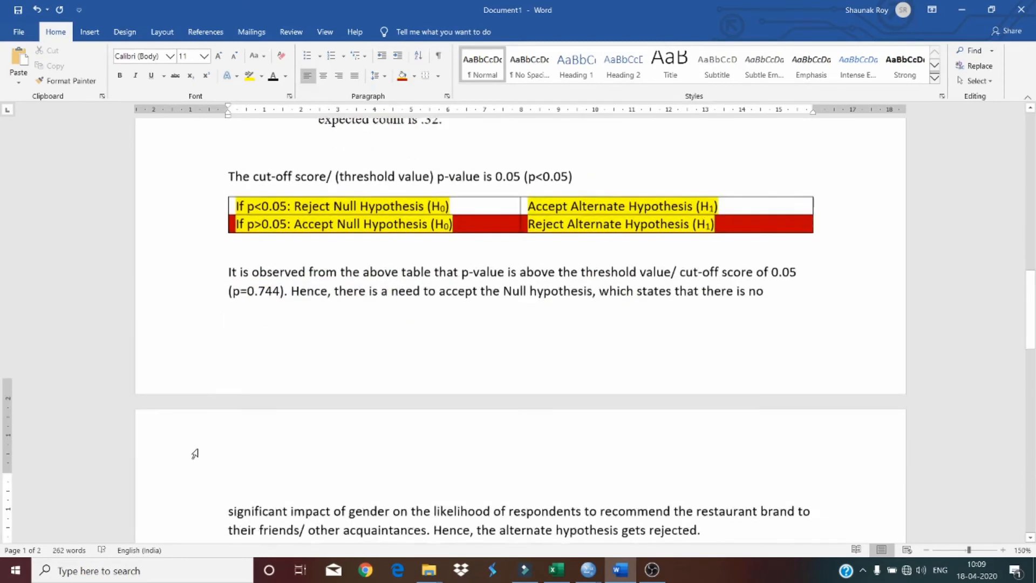
pyautogui.scroll(11, 302, 402)
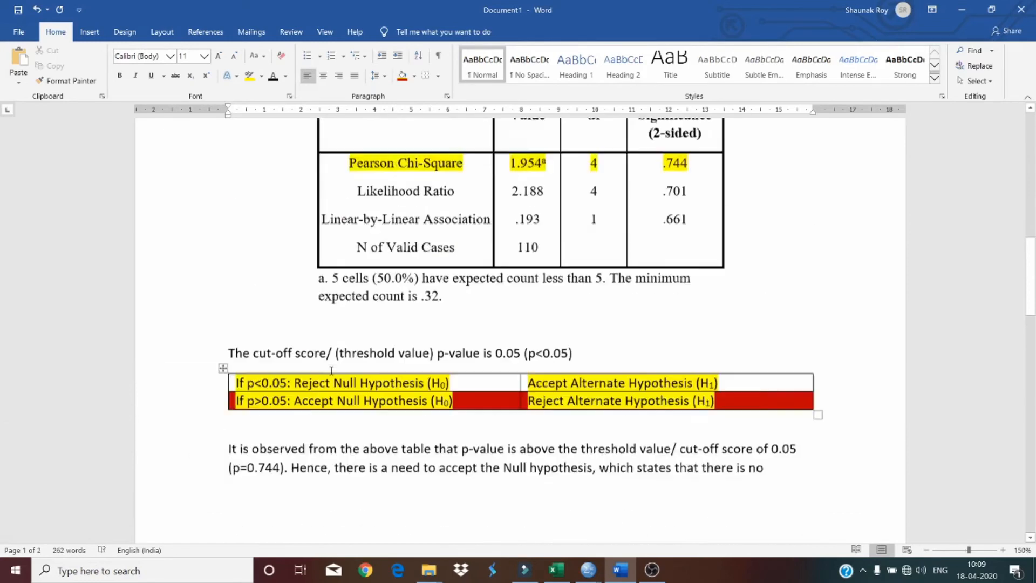
pyautogui.scroll(3, 339, 317)
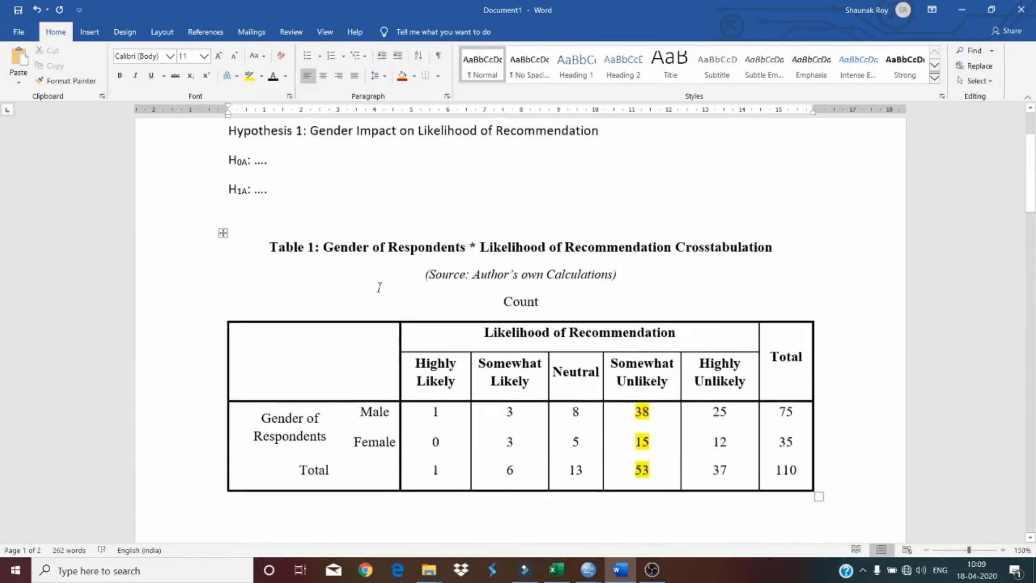
pyautogui.moveTo(327, 387); pyautogui.dragTo(799, 488)
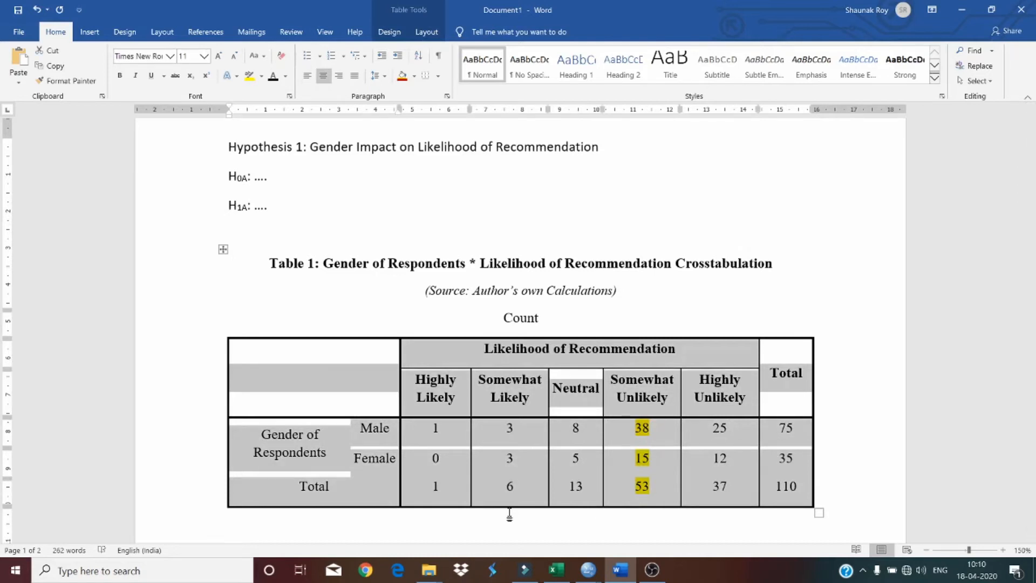
pyautogui.scroll(-3, 531, 415)
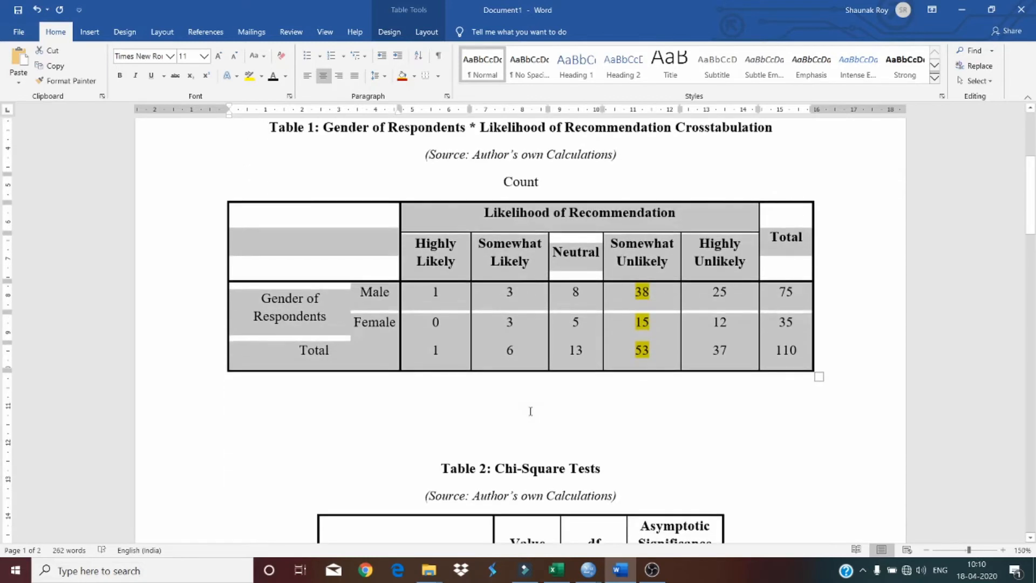
pyautogui.click(597, 419)
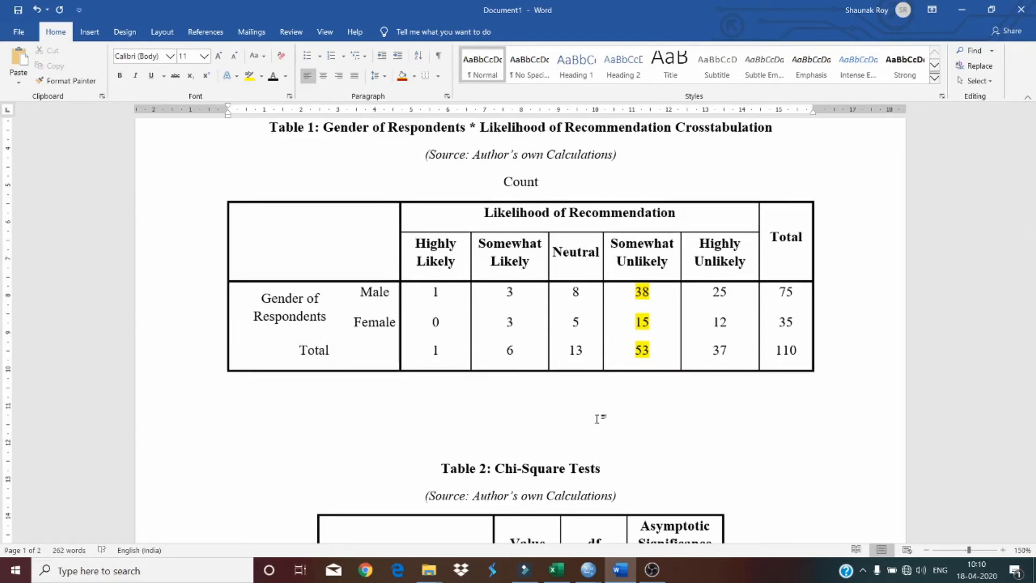
pyautogui.scroll(-20, 599, 421)
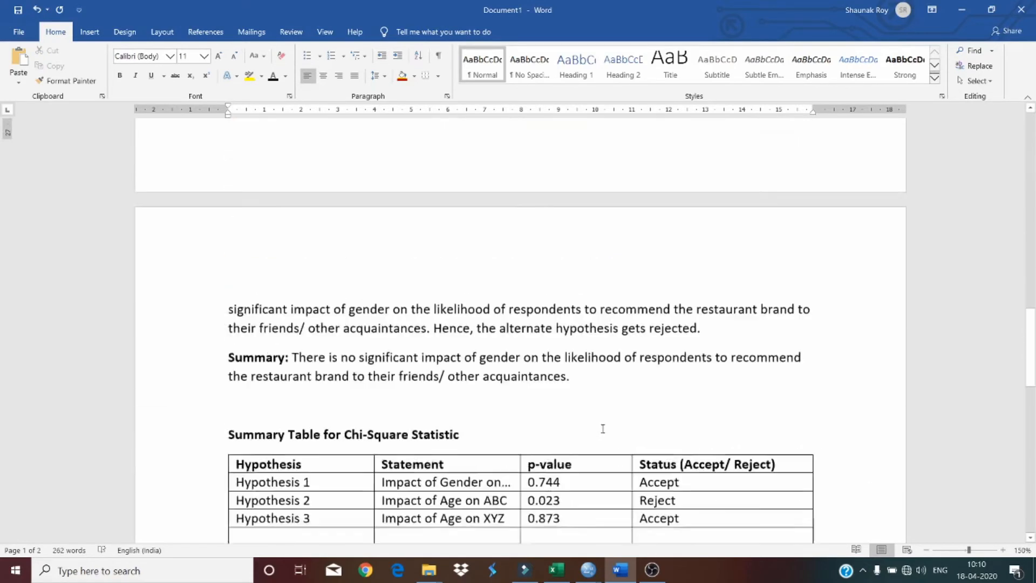
pyautogui.scroll(-3, 602, 429)
pyautogui.scroll(6, 603, 428)
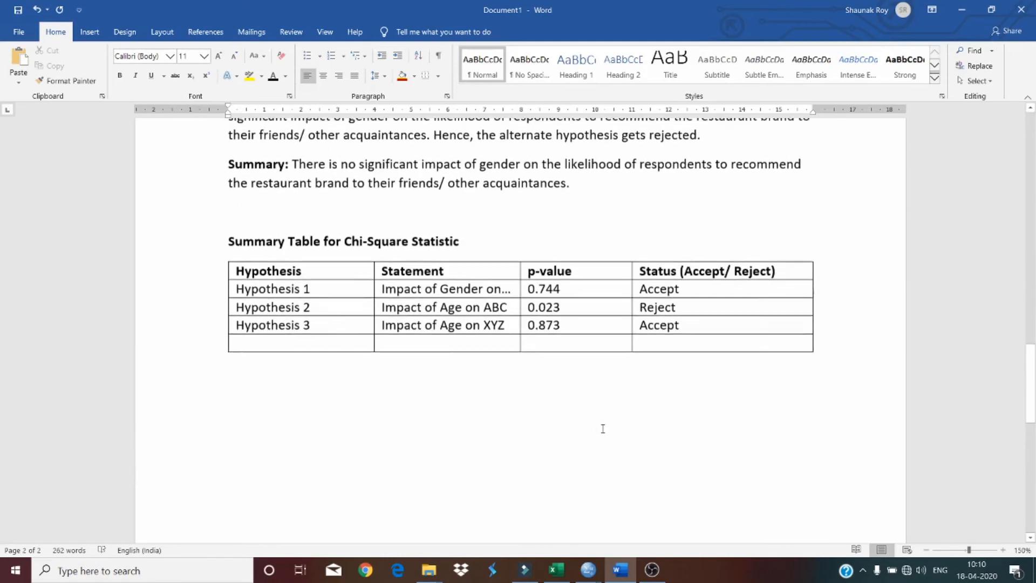
pyautogui.scroll(10, 603, 429)
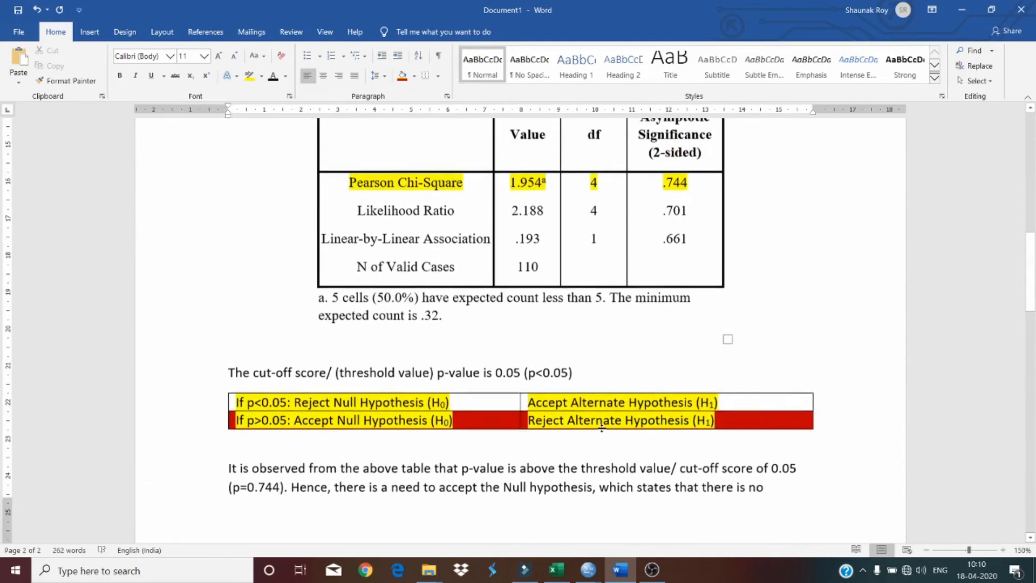
pyautogui.scroll(-3, 602, 428)
pyautogui.scroll(6, 602, 428)
pyautogui.scroll(-2, 603, 429)
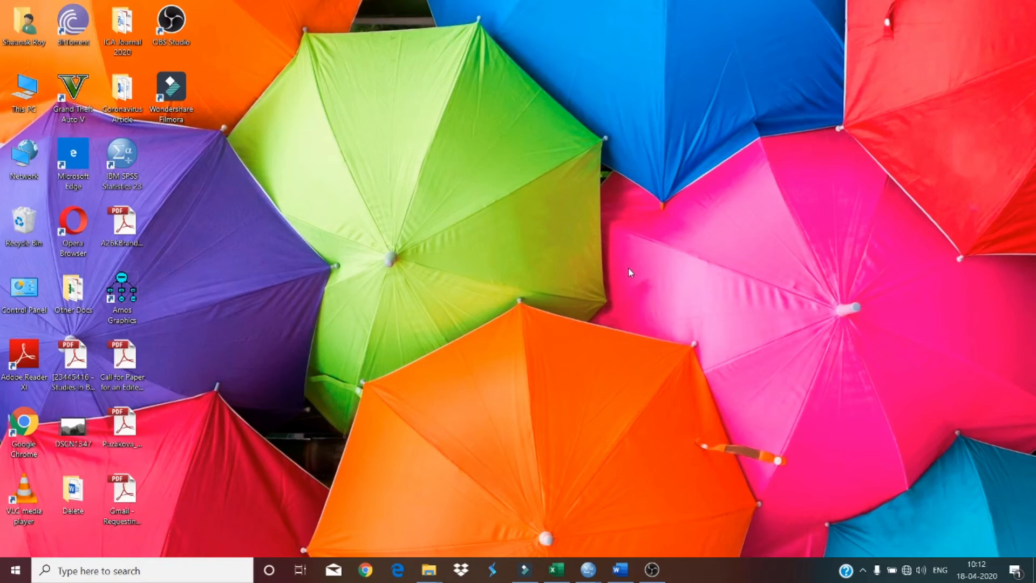
# Step: Switch to the Excel research worksheet and look over the return and recommendation likelihood data in columns AP and AQ
pyautogui.click(563, 581)
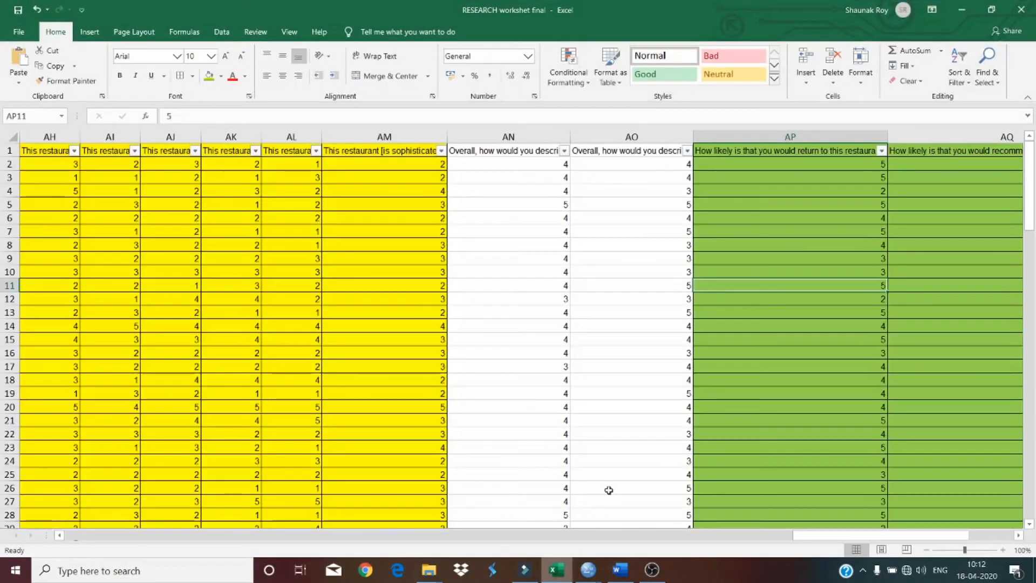
pyautogui.click(630, 536)
pyautogui.moveTo(608, 539); pyautogui.dragTo(948, 547)
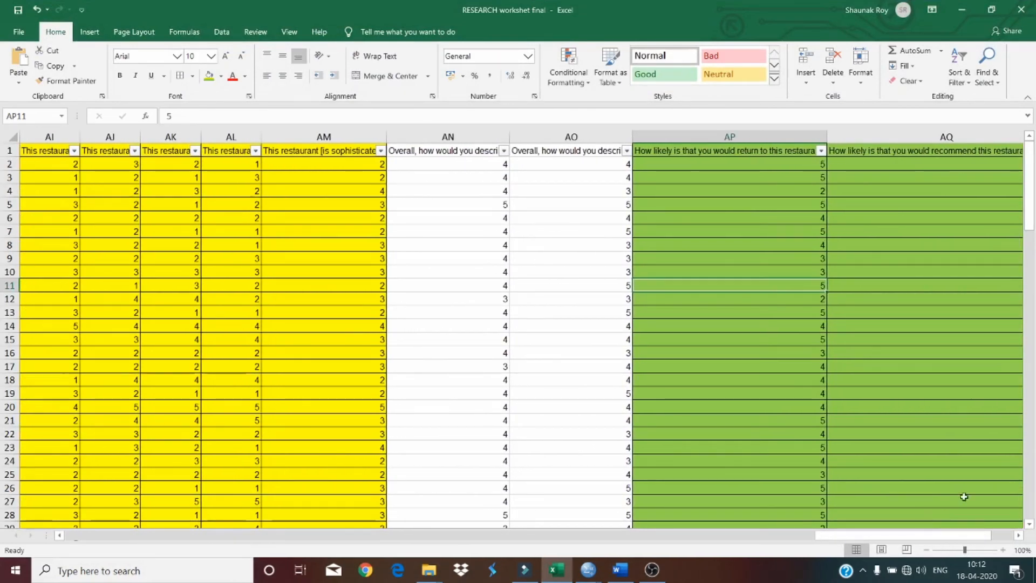
pyautogui.click(883, 267)
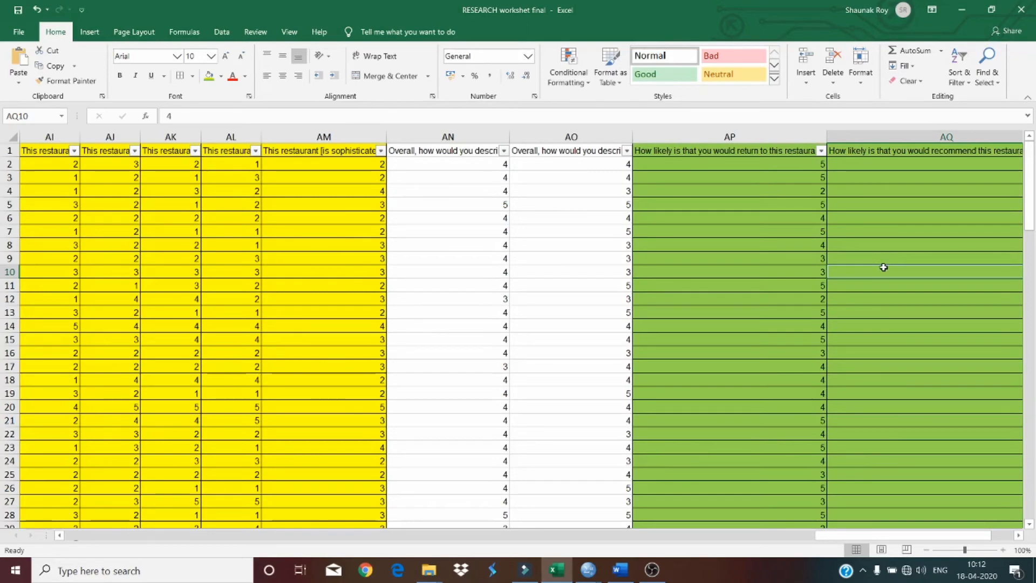
pyautogui.moveTo(913, 536); pyautogui.dragTo(495, 547)
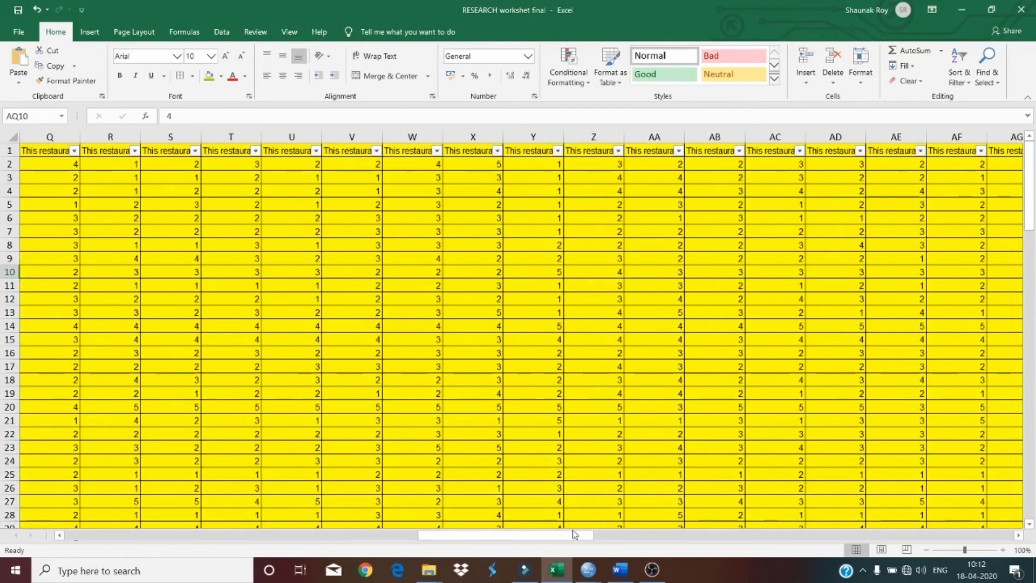
pyautogui.moveTo(565, 544); pyautogui.dragTo(994, 548)
pyautogui.click(668, 151)
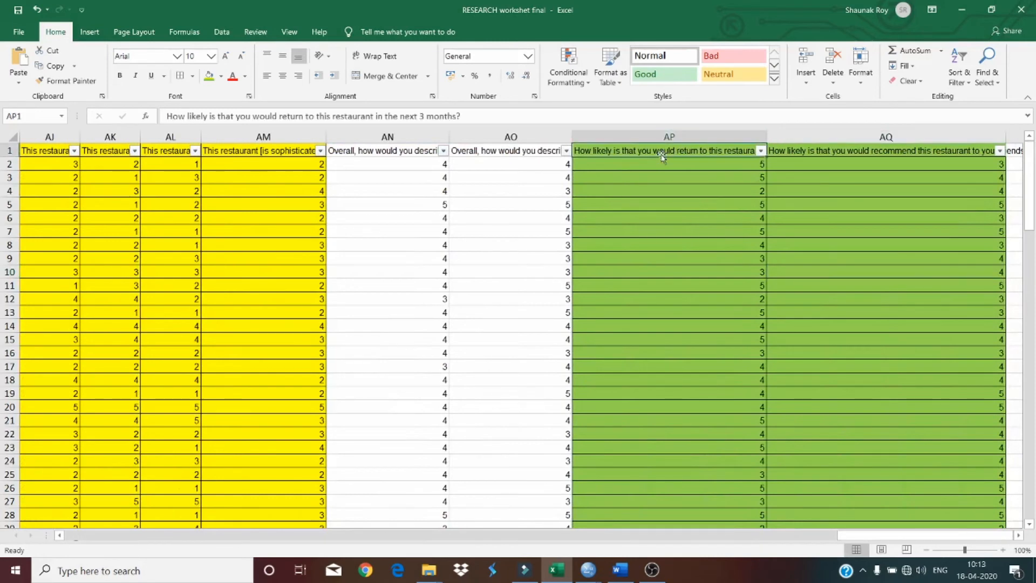
pyautogui.hotkey('ctrl', 'Down')
pyautogui.scroll(7, 693, 275)
pyautogui.scroll(20, 693, 275)
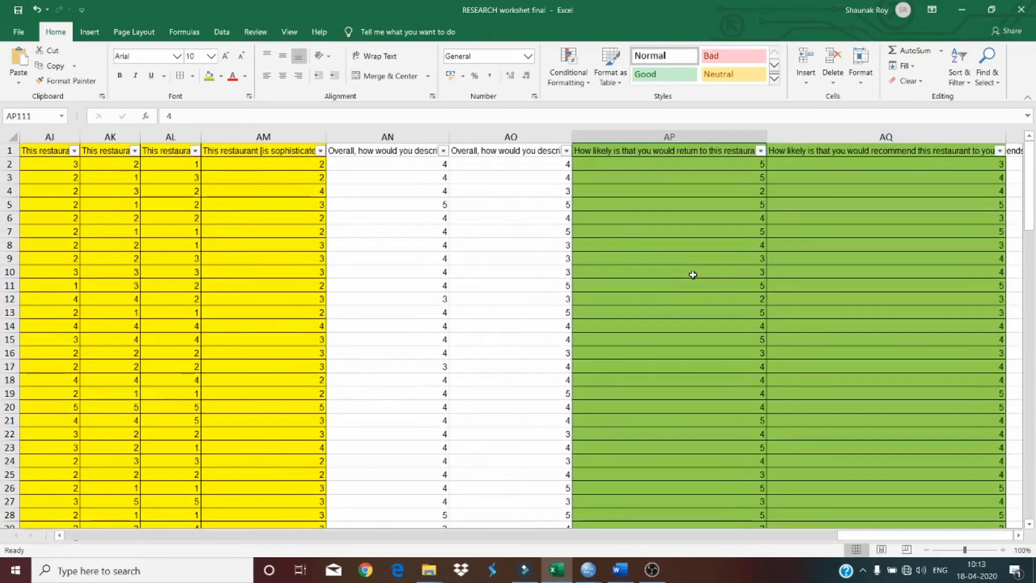
# Step: Read the full question texts in header cells AP1 and AQ1 without changing them
pyautogui.doubleClick(622, 150)
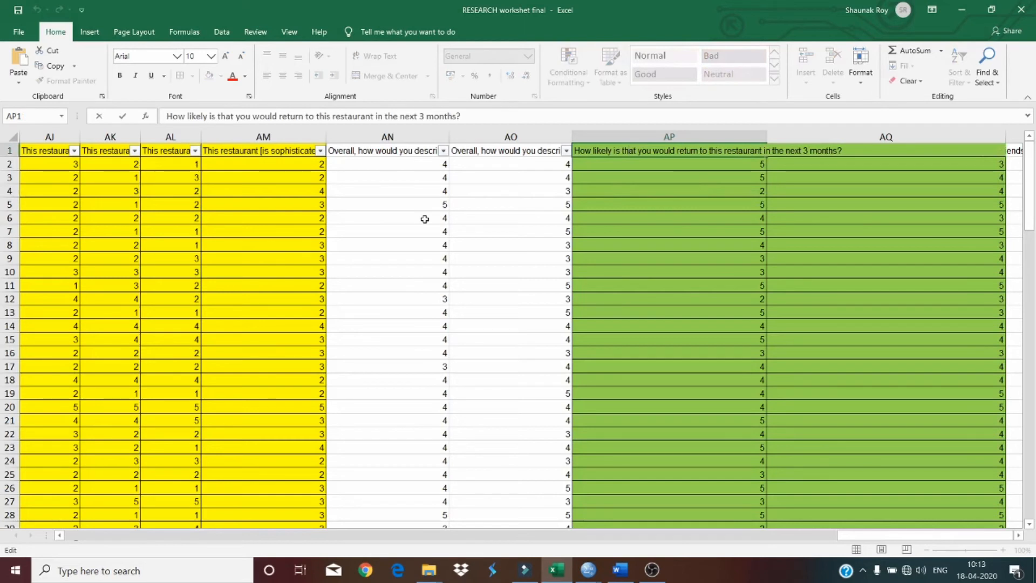
pyautogui.click(476, 248)
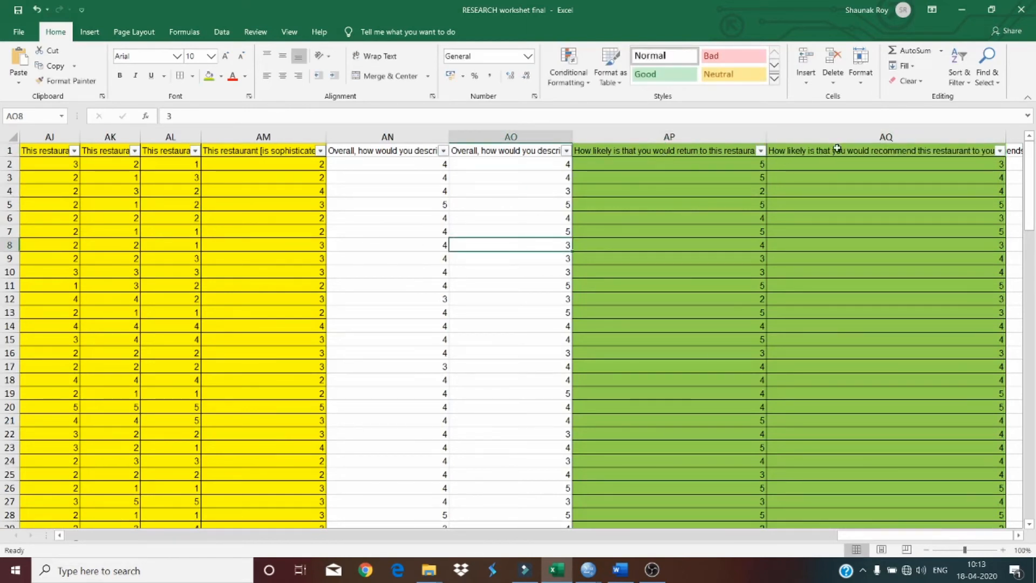
pyautogui.doubleClick(857, 151)
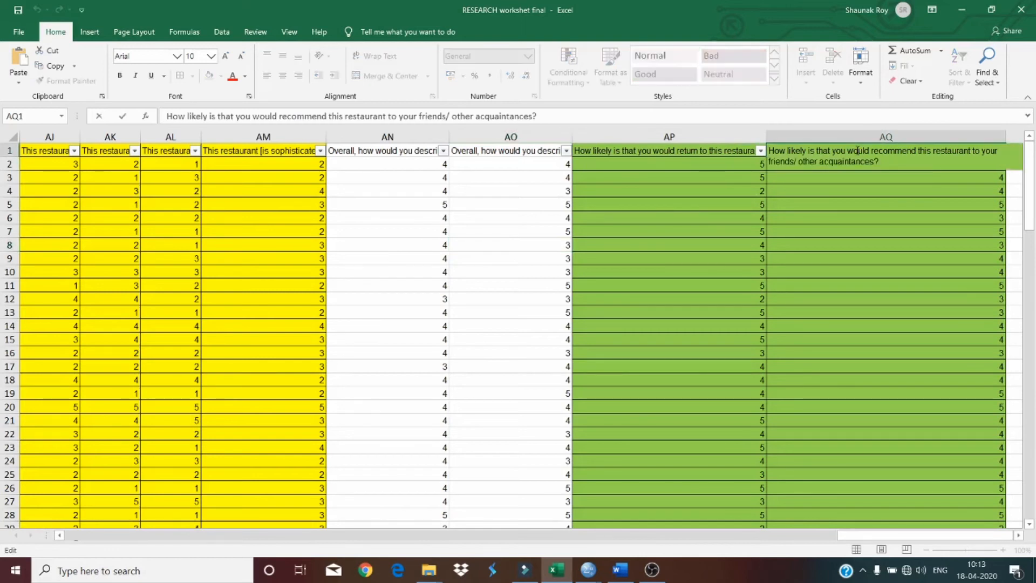
pyautogui.click(520, 227)
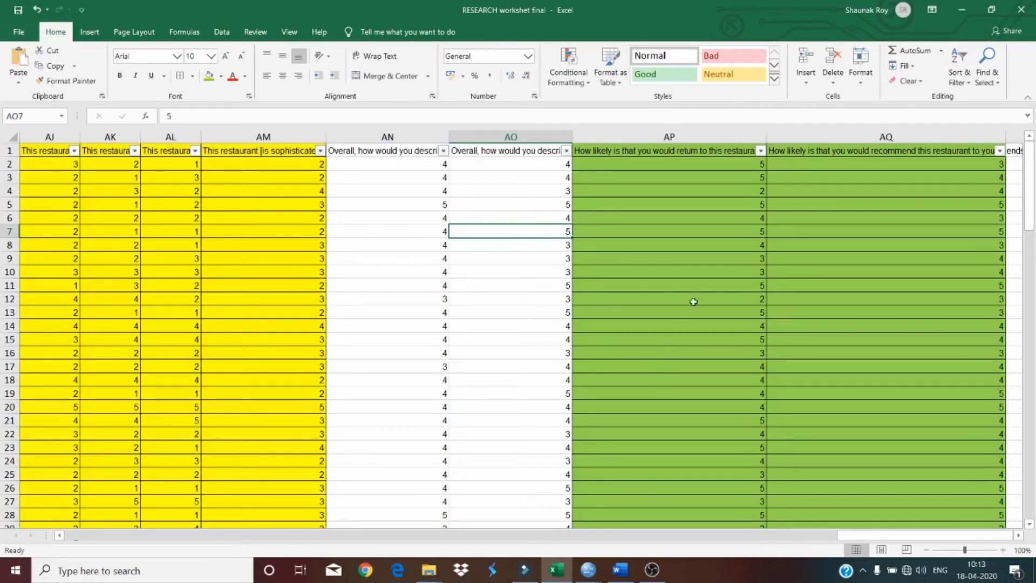
# Step: Check the Recommend variable in the SPSS data editor, then return to Excel and reread the return-likelihood question in AP1
pyautogui.moveTo(588, 570)
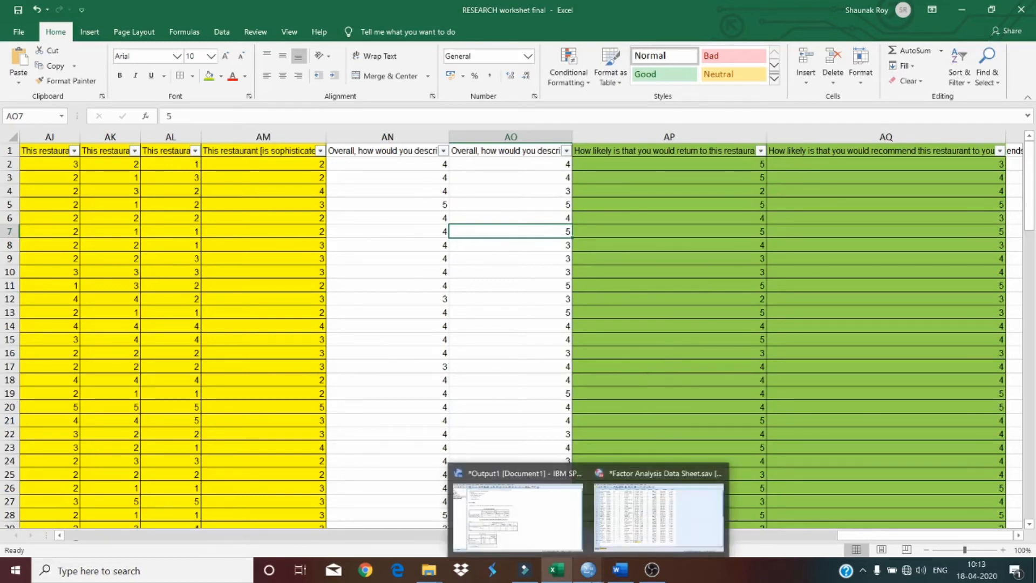
pyautogui.click(658, 516)
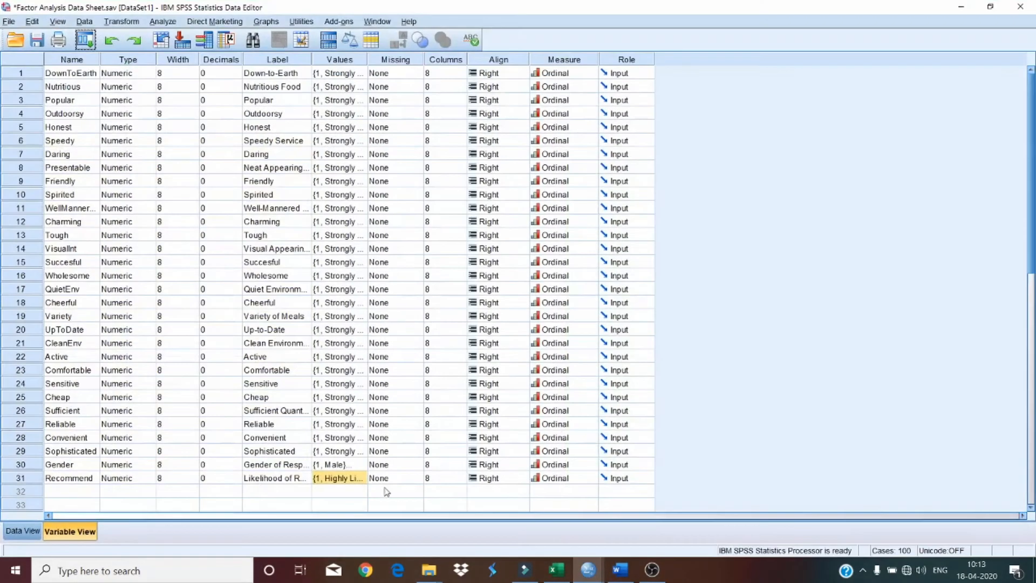
pyautogui.click(65, 478)
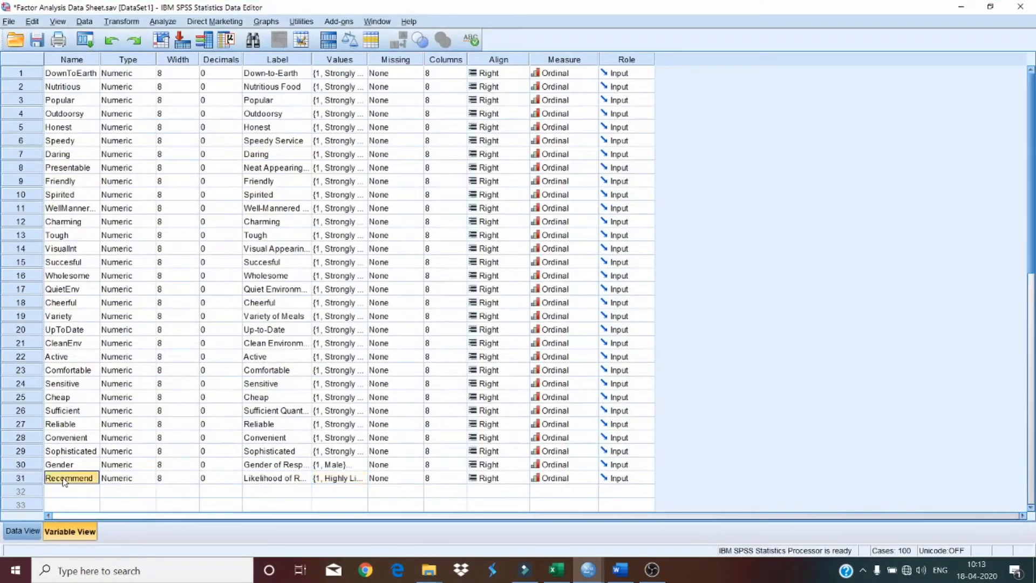
pyautogui.click(557, 570)
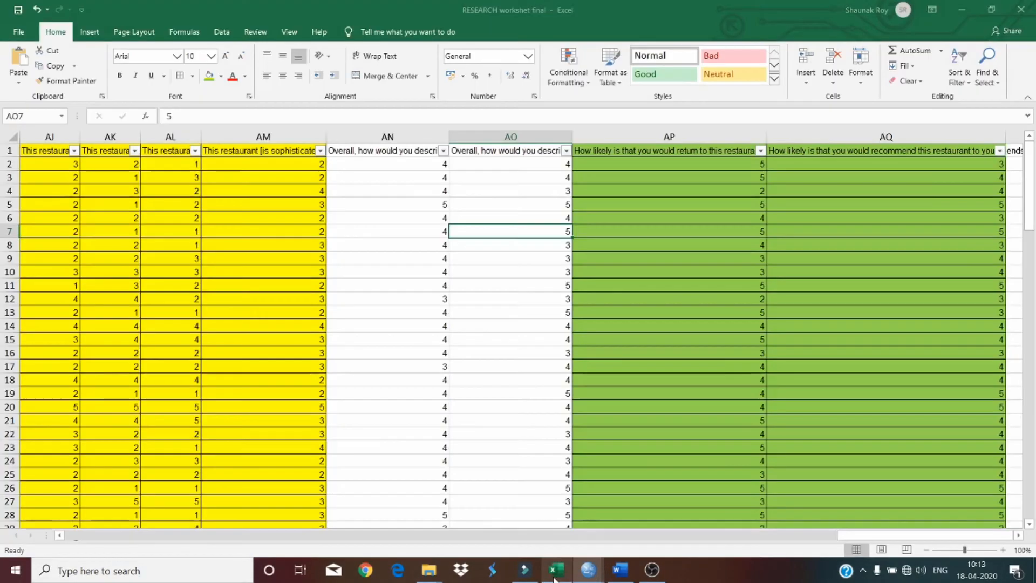
pyautogui.doubleClick(679, 153)
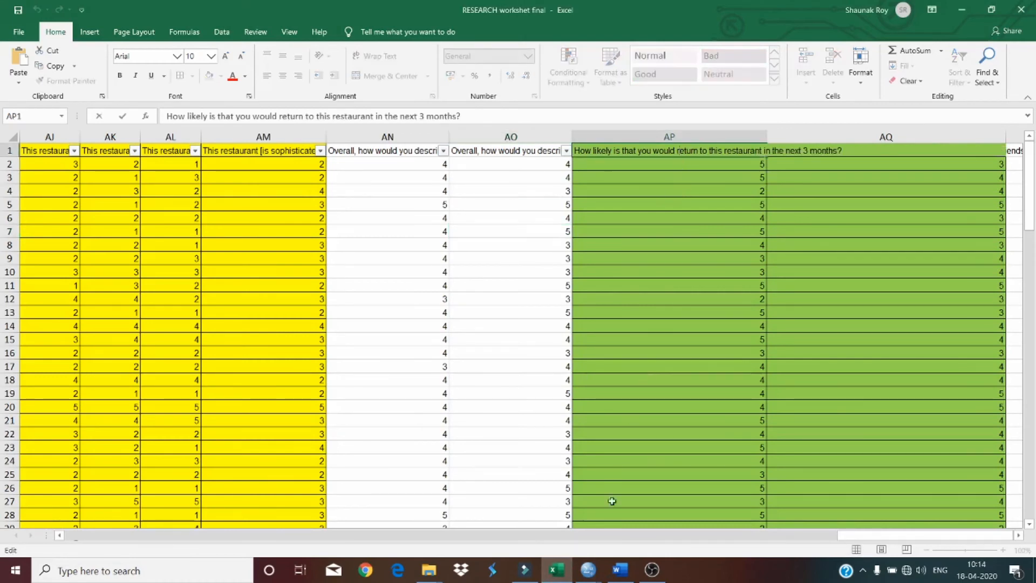
# Step: Switch to the SPSS data editor and add a new variable named ReturnLChance in row 32
pyautogui.moveTo(588, 570)
pyautogui.click(643, 518)
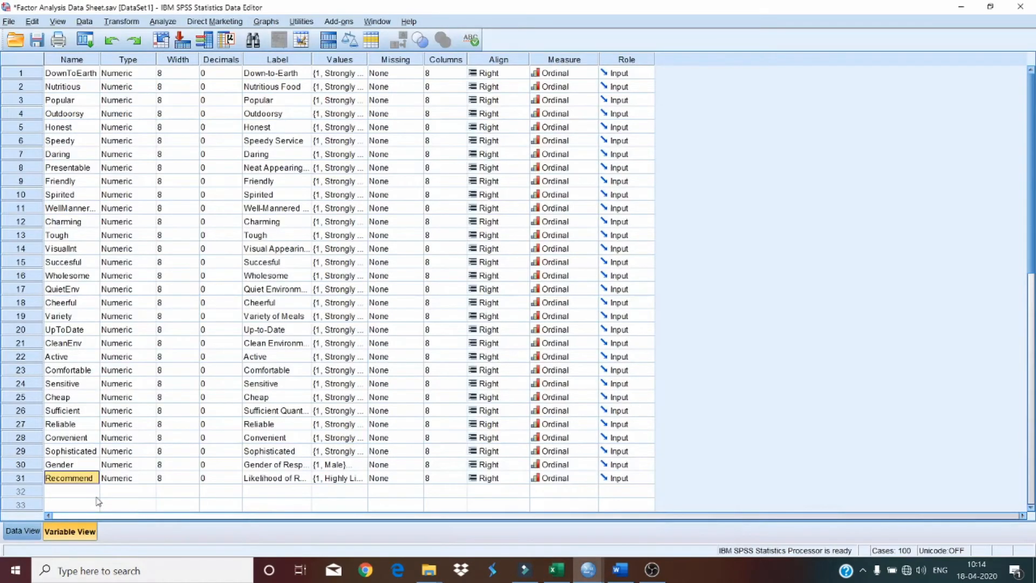
pyautogui.click(73, 492)
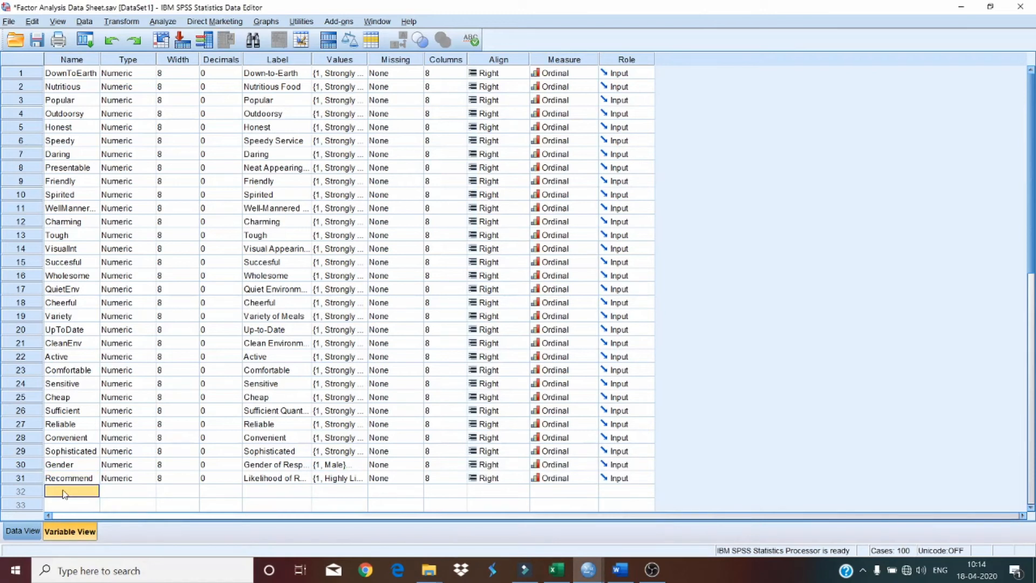
pyautogui.write('Re')
pyautogui.write('turnLChance')
pyautogui.click(117, 493)
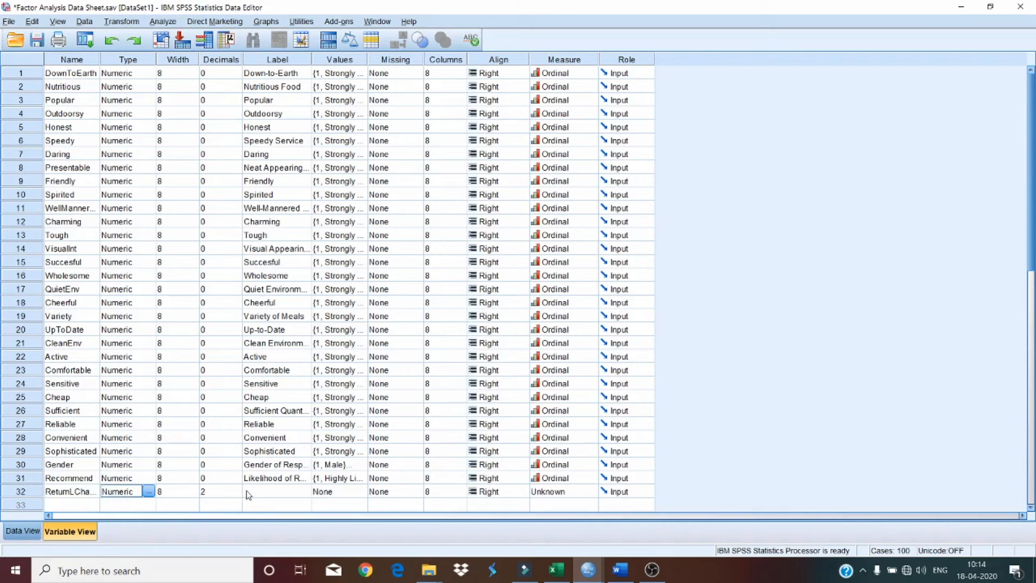
# Step: Label the ReturnLChance variable "Likelihood of Return to Restaurant in the next 3 months"
pyautogui.click(280, 493)
pyautogui.write('L')
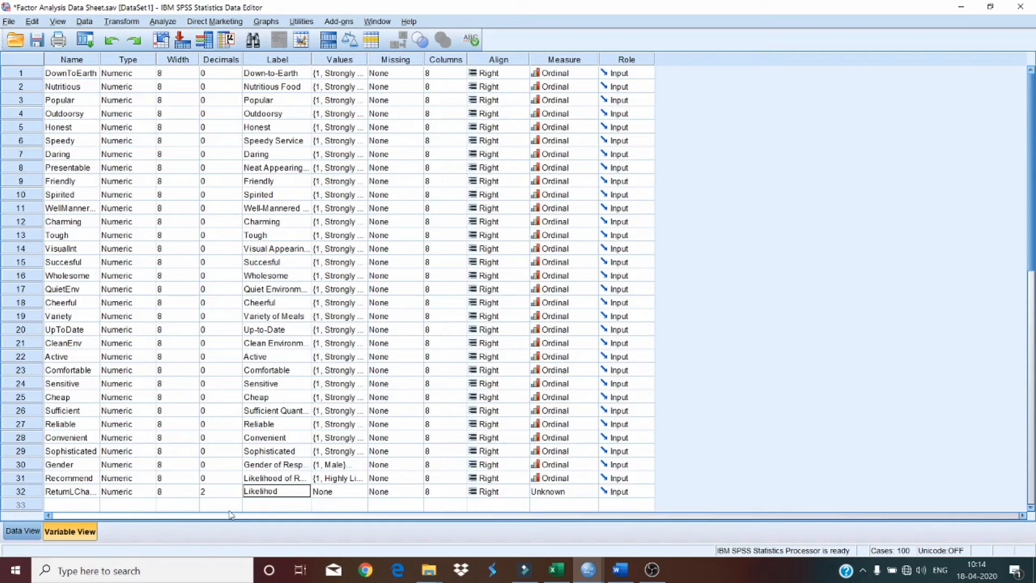
pyautogui.write('ikelihood of Reu')
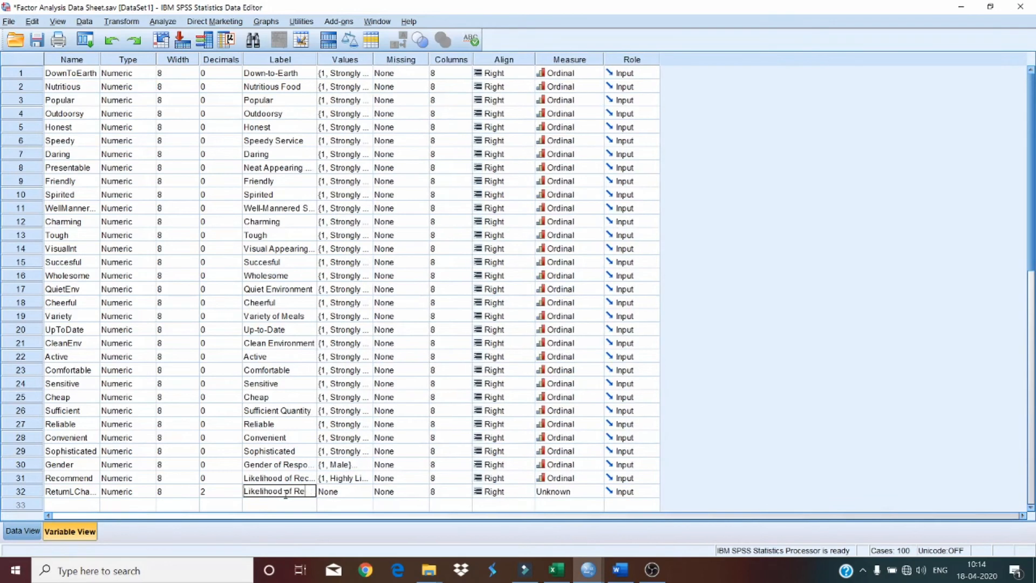
pyautogui.write('n to Rest')
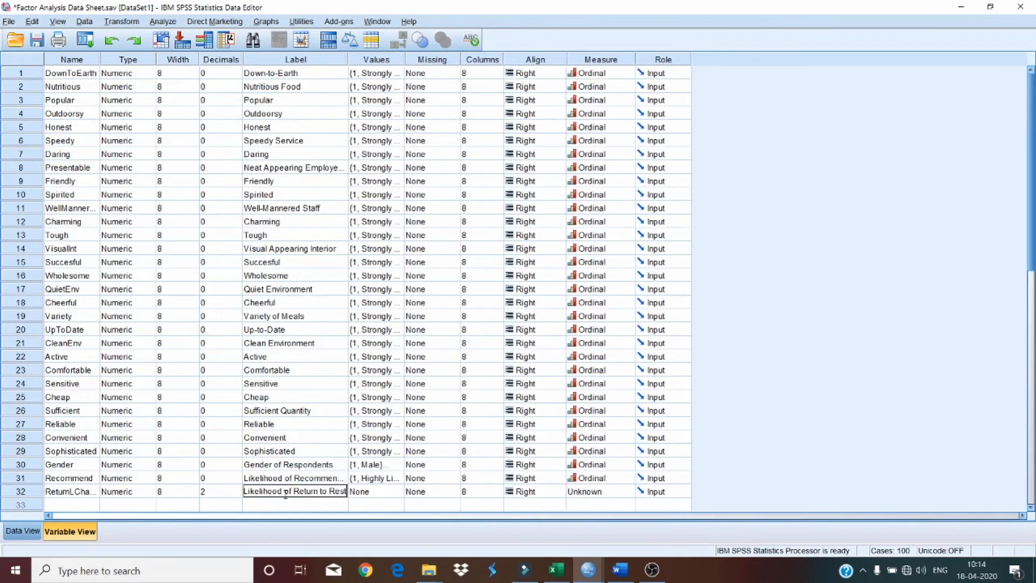
pyautogui.write('aurant in t')
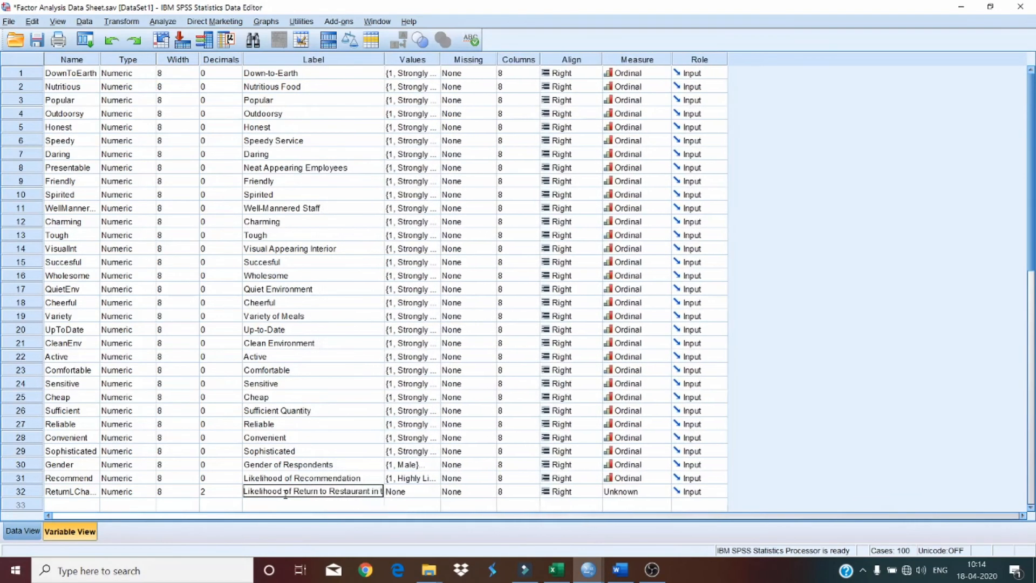
pyautogui.write('he next')
pyautogui.press('BackSpace')
pyautogui.press('BackSpace')
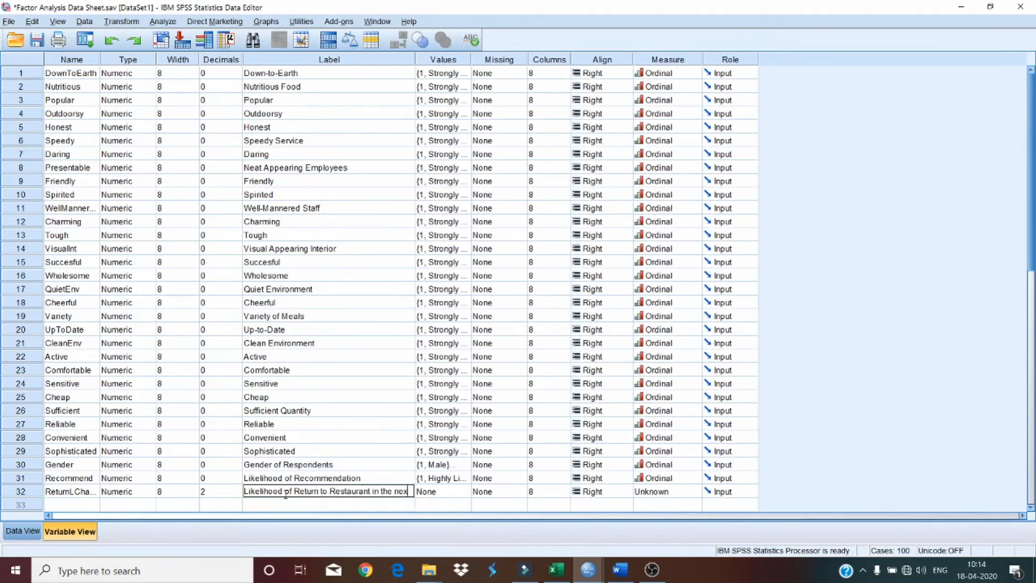
pyautogui.write('3 m')
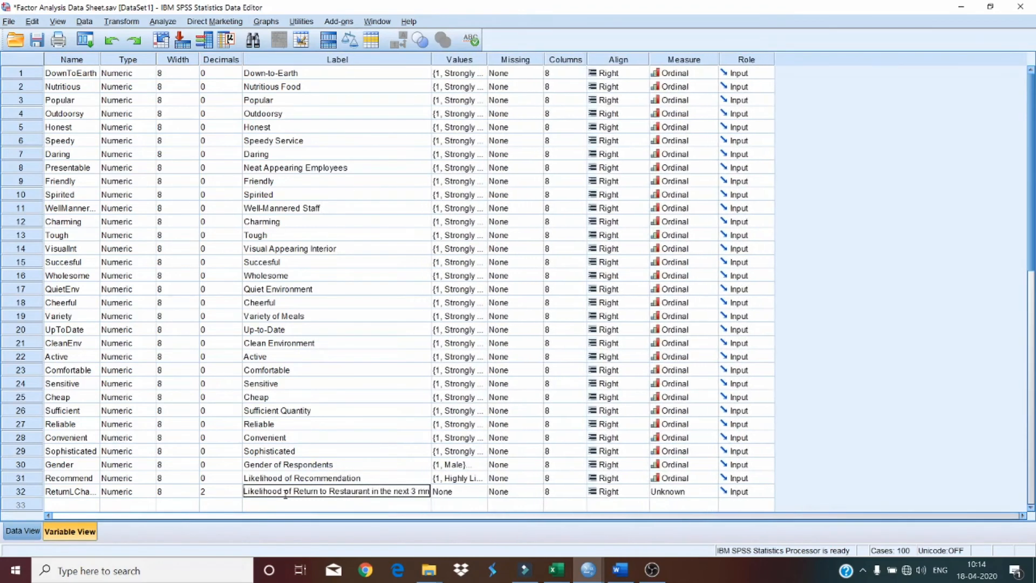
pyautogui.write('oths')
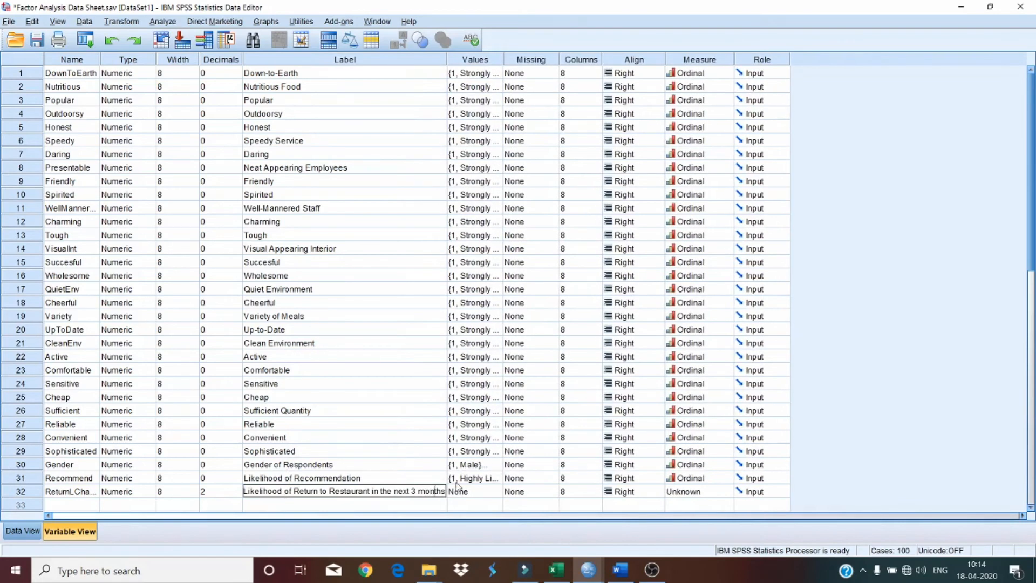
pyautogui.click(274, 482)
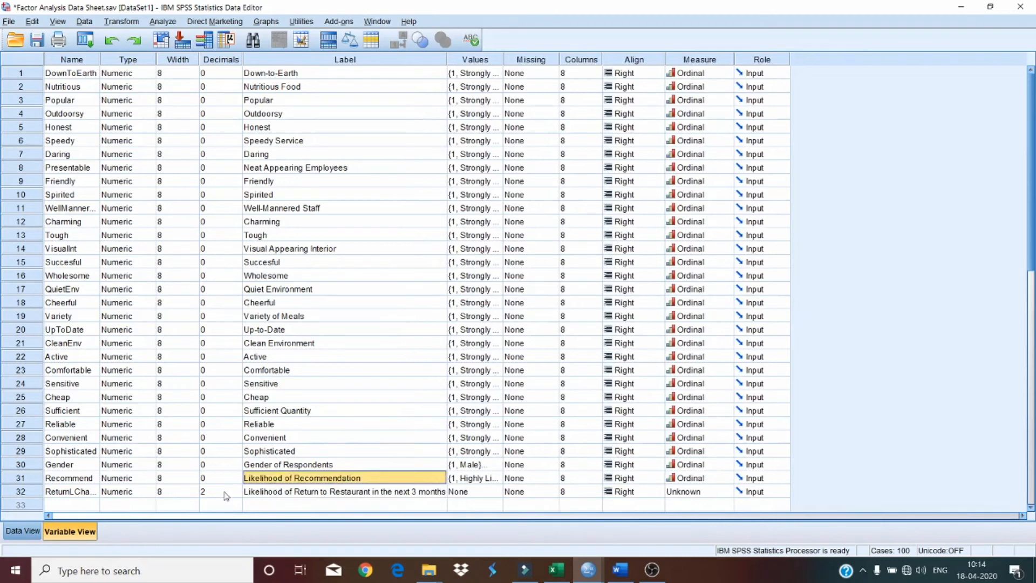
pyautogui.click(259, 494)
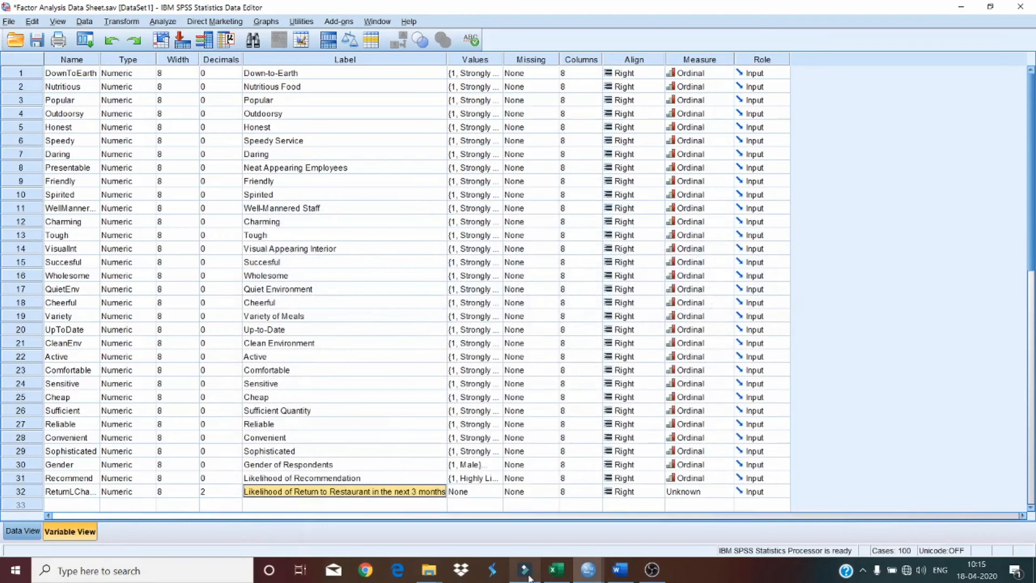
# Step: Switch to the Excel research worksheet and leave the edit of header cell AP1 without altering its text
pyautogui.click(557, 570)
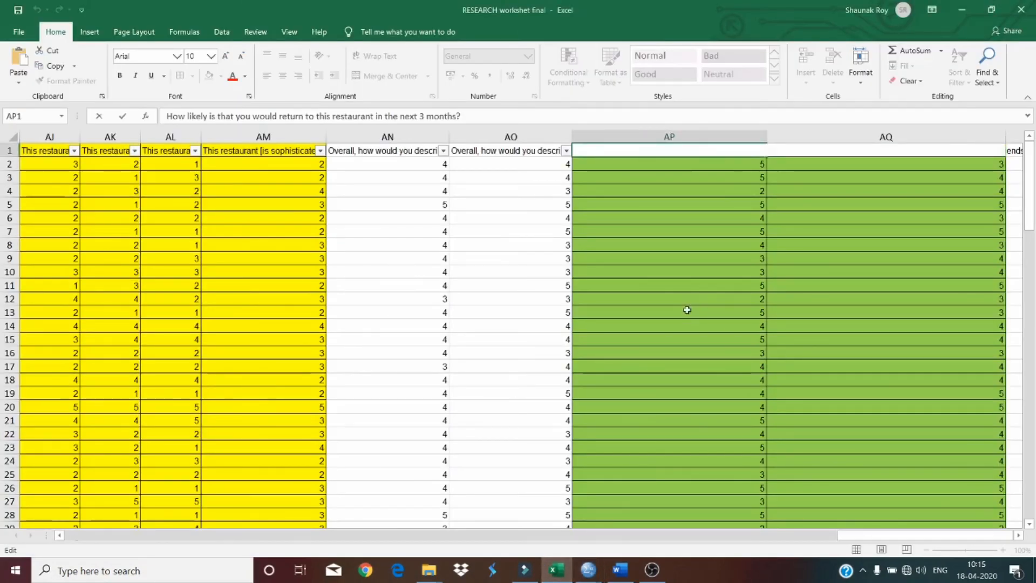
pyautogui.click(687, 284)
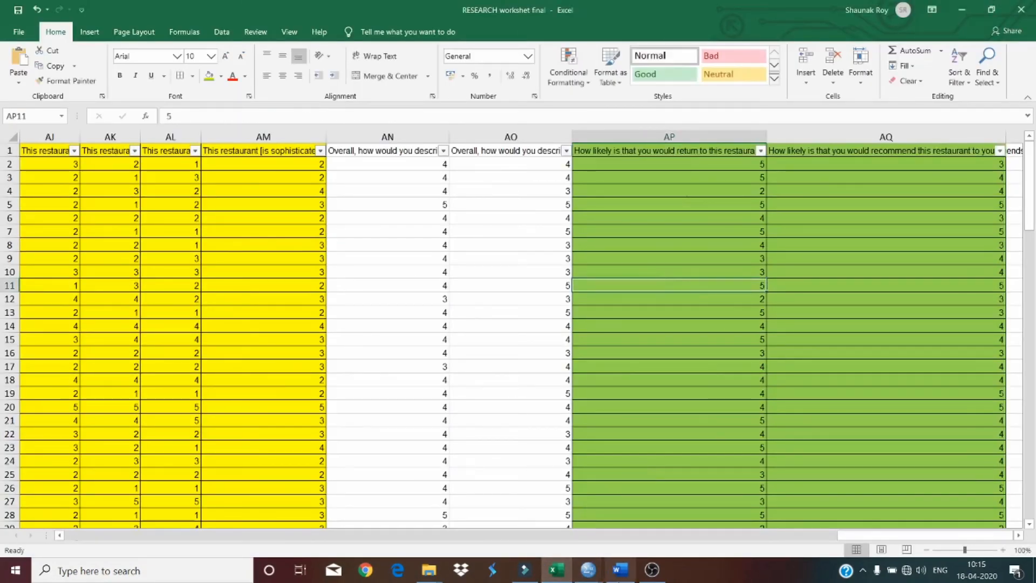
# Step: Back in SPSS, copy the value labels of the Recommend variable to ReturnLChance
pyautogui.moveTo(588, 570)
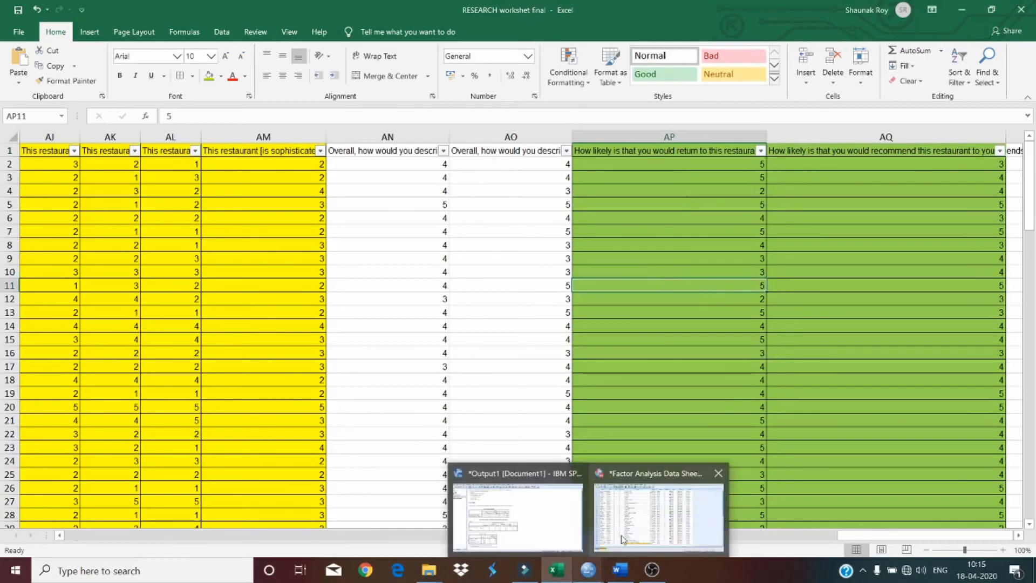
pyautogui.click(659, 512)
pyautogui.click(489, 492)
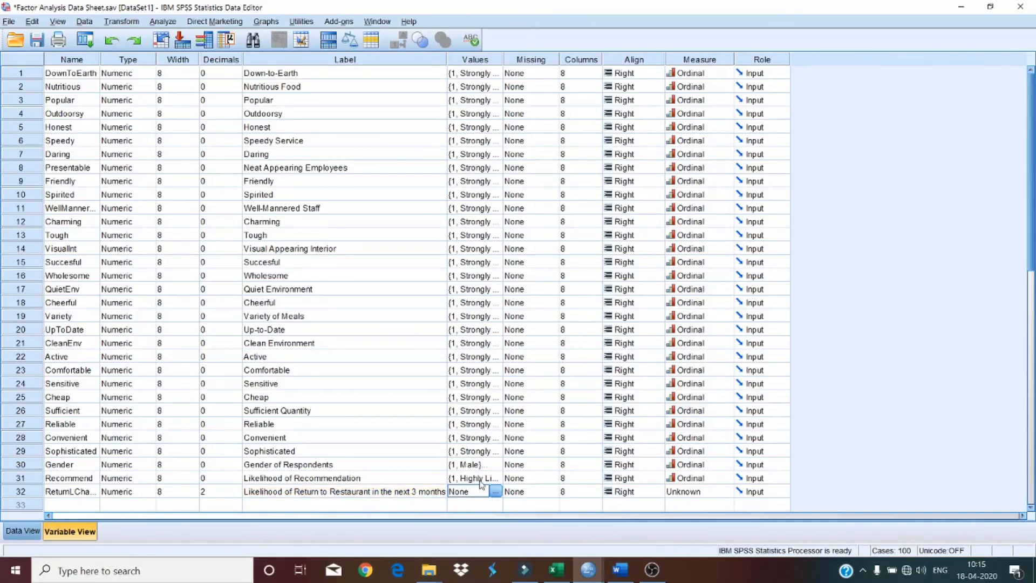
pyautogui.click(480, 481)
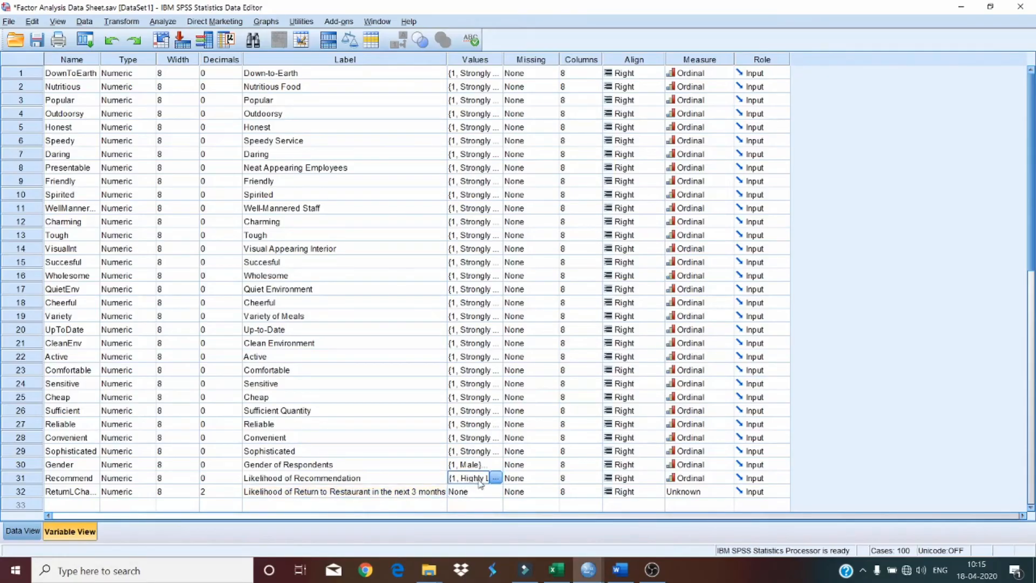
pyautogui.click(469, 495)
pyautogui.hotkey('ctrl', 'v')
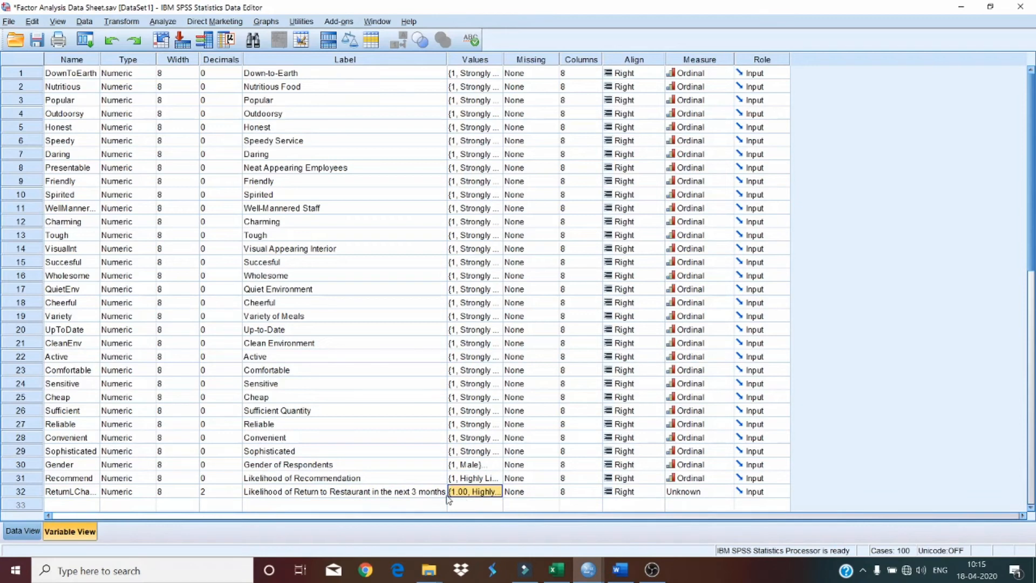
# Step: Set ReturnLChance to 0 decimals and its measurement level to Ordinal
pyautogui.click(241, 496)
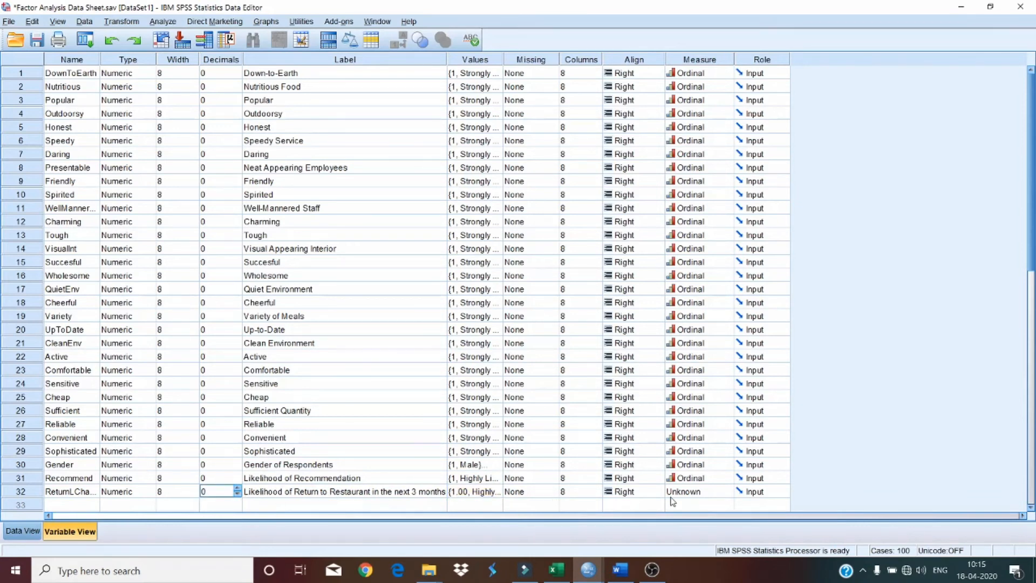
pyautogui.click(694, 492)
pyautogui.click(688, 494)
pyautogui.click(700, 519)
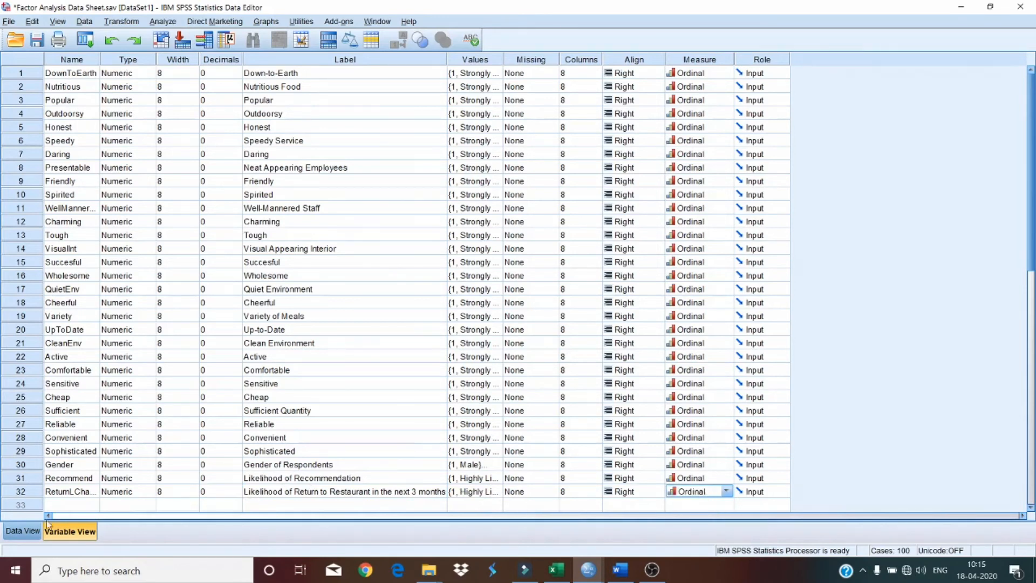
# Step: Locate the empty ReturnLChance column in the SPSS data, then copy the return-likelihood responses AP2:AP111 from the Excel worksheet
pyautogui.click(23, 531)
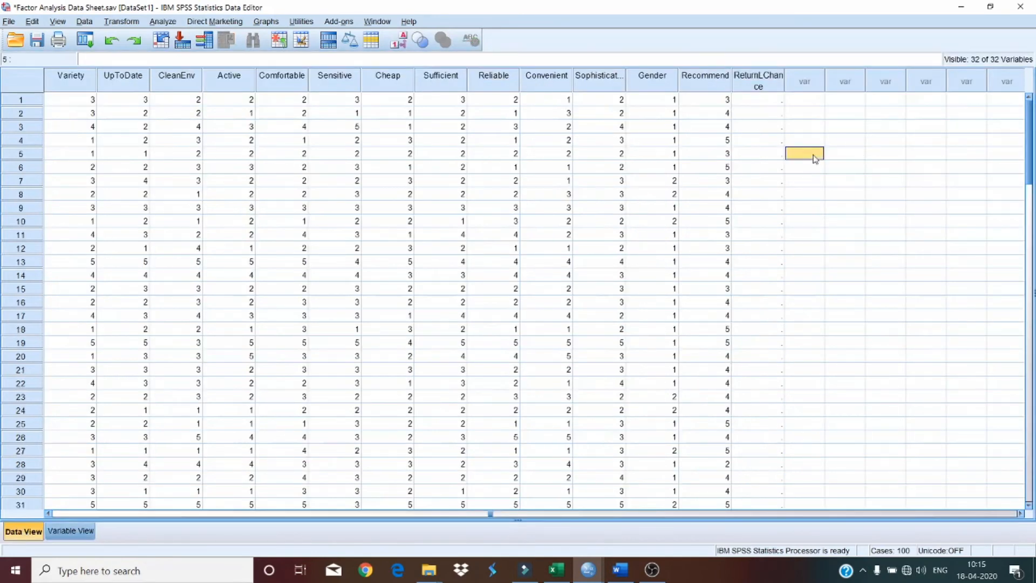
pyautogui.click(768, 82)
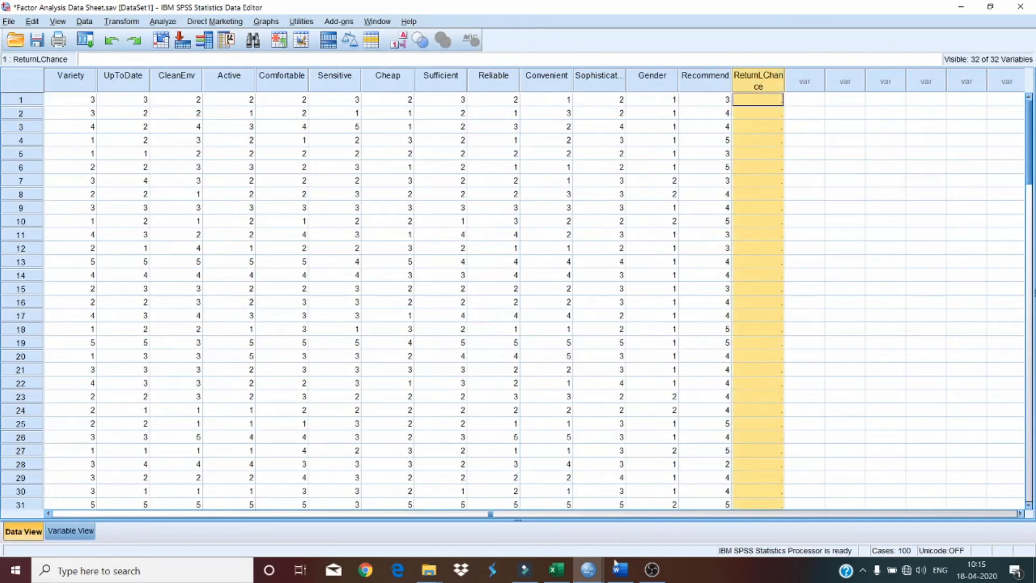
pyautogui.click(557, 570)
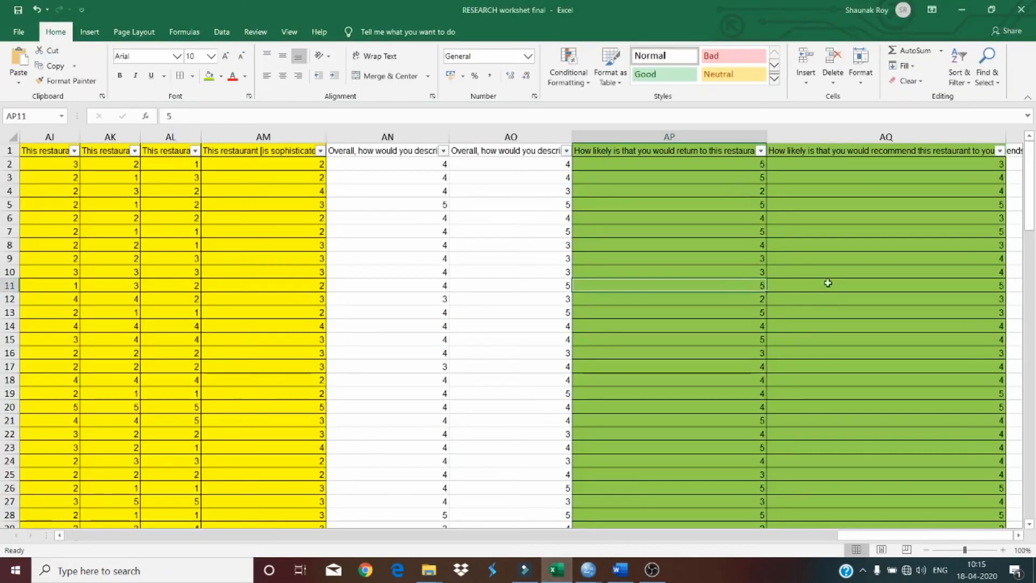
pyautogui.moveTo(744, 168); pyautogui.dragTo(734, 565)
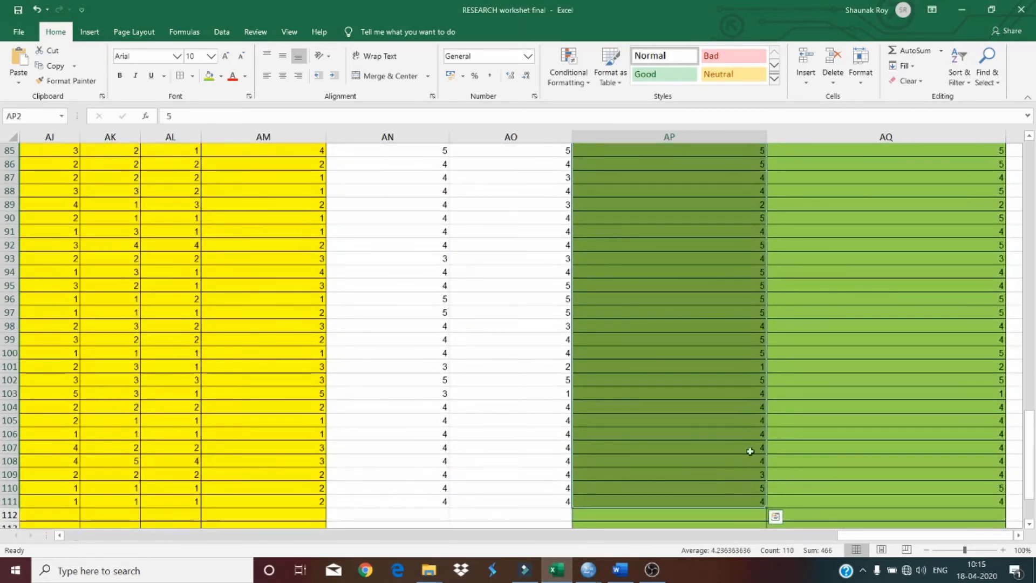
pyautogui.scroll(-4, 801, 398)
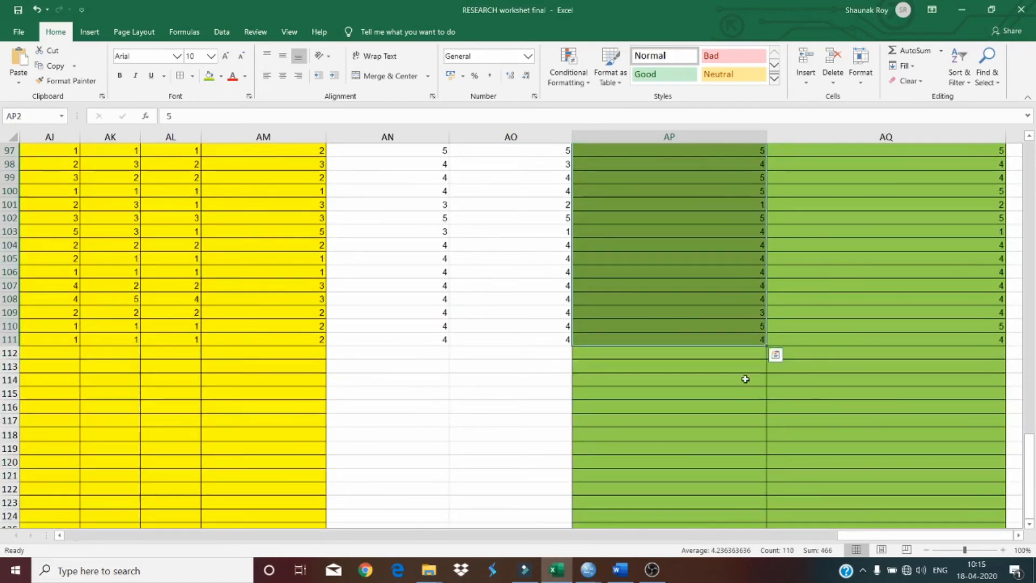
pyautogui.hotkey('ctrl', 'c')
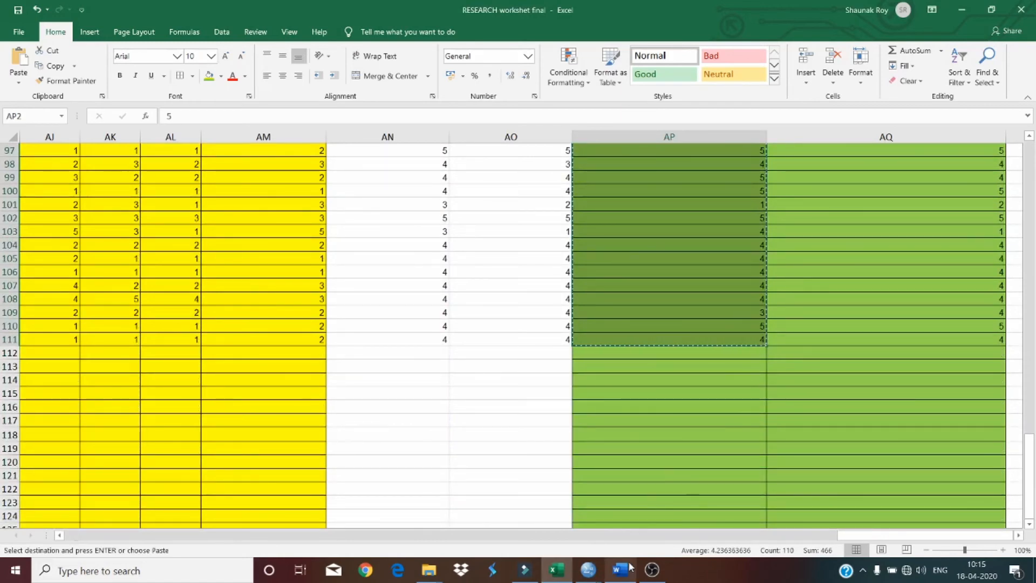
# Step: Paste the copied responses into the SPSS ReturnLChance column from case 1 and check the column down to its end
pyautogui.moveTo(590, 571)
pyautogui.click(668, 492)
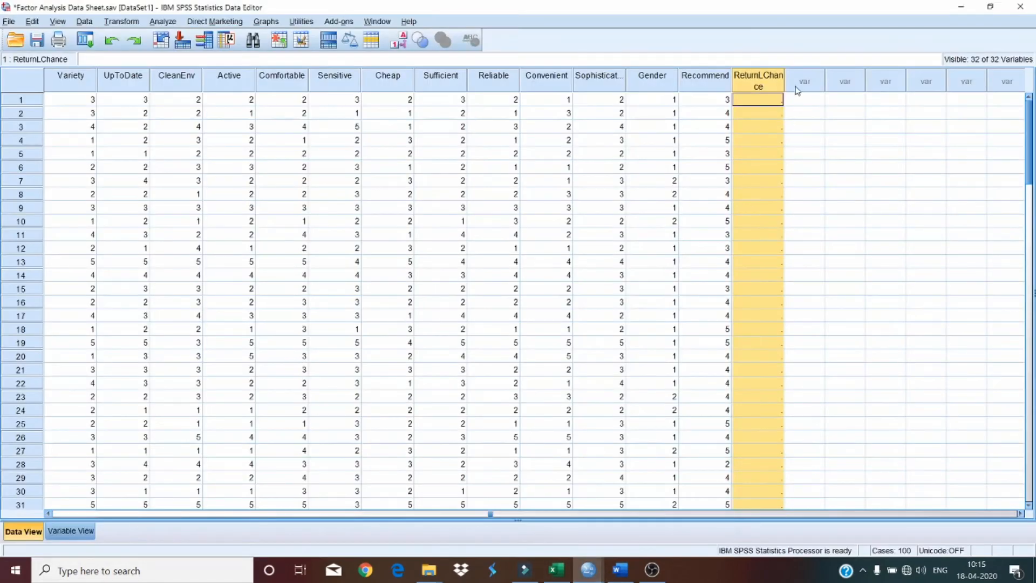
pyautogui.click(757, 103)
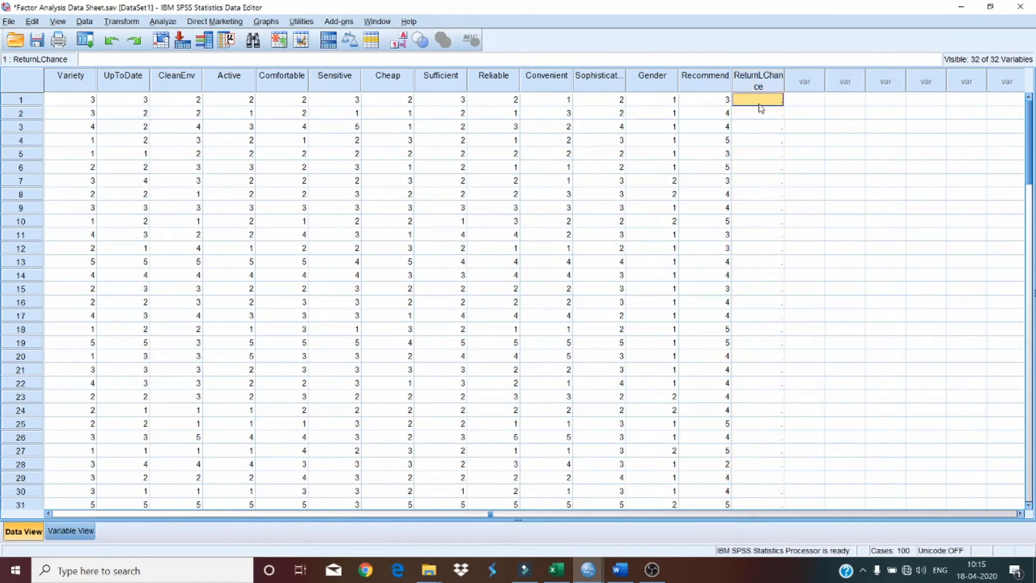
pyautogui.hotkey('ctrl', 'v')
pyautogui.scroll(-20, 809, 197)
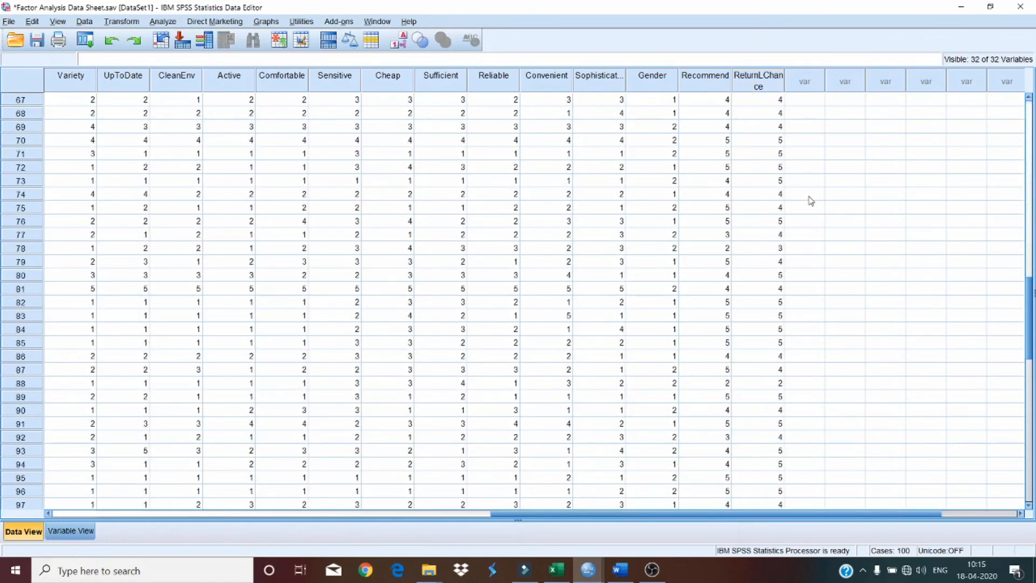
pyautogui.scroll(-8, 811, 201)
pyautogui.scroll(20, 928, 241)
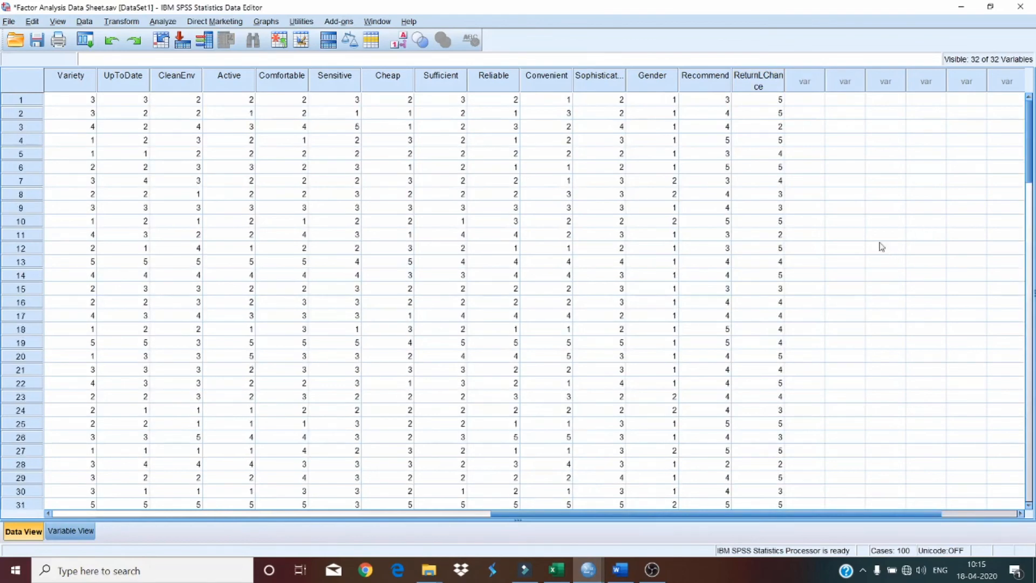
# Step: Set up a One-Way ANOVA with ReturnLChance as the dependent variable and Likelihood of Recommendation (Recommend) as the factor
pyautogui.click(158, 22)
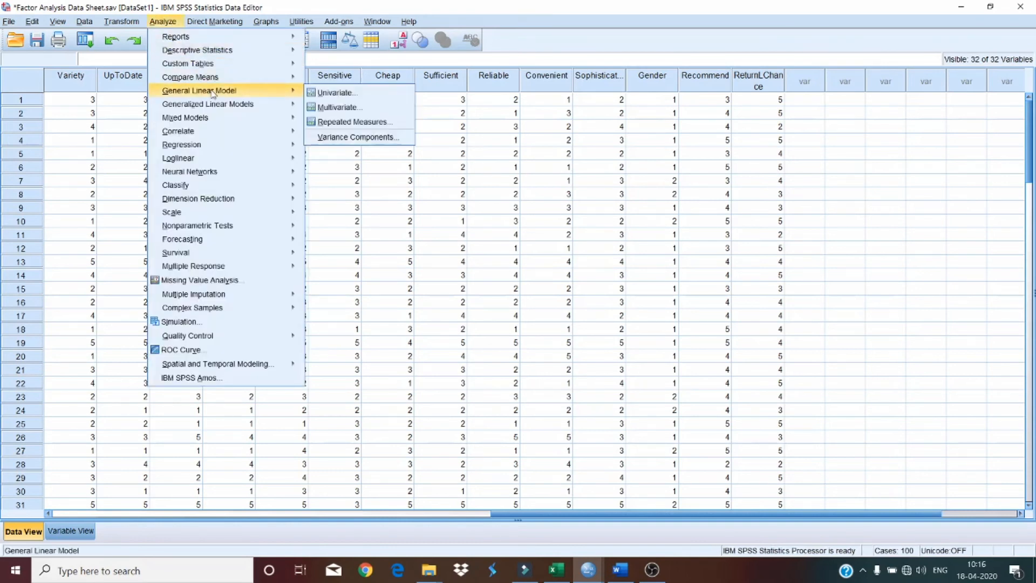
pyautogui.moveTo(224, 82)
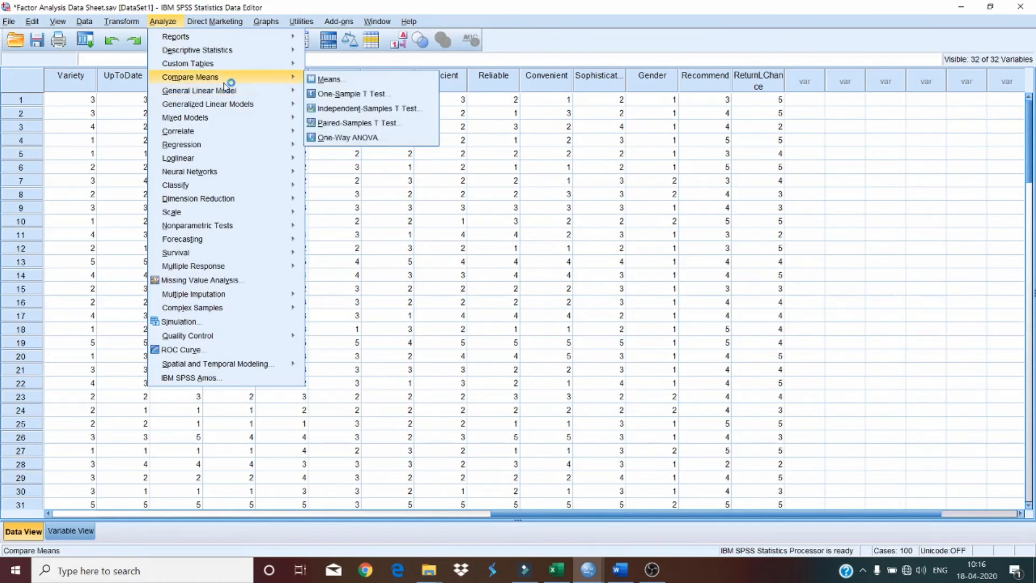
pyautogui.click(380, 138)
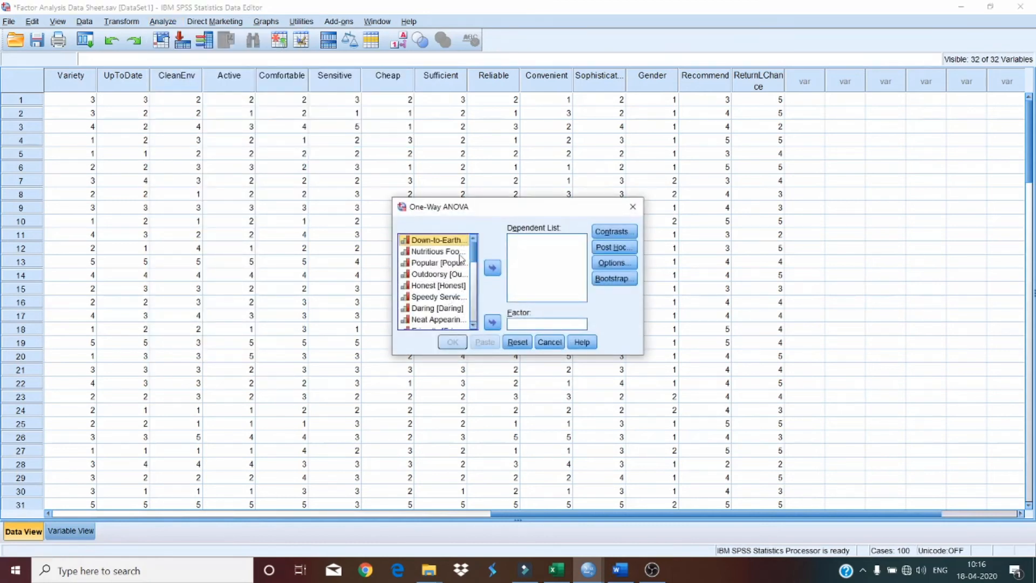
pyautogui.moveTo(476, 268); pyautogui.dragTo(477, 315)
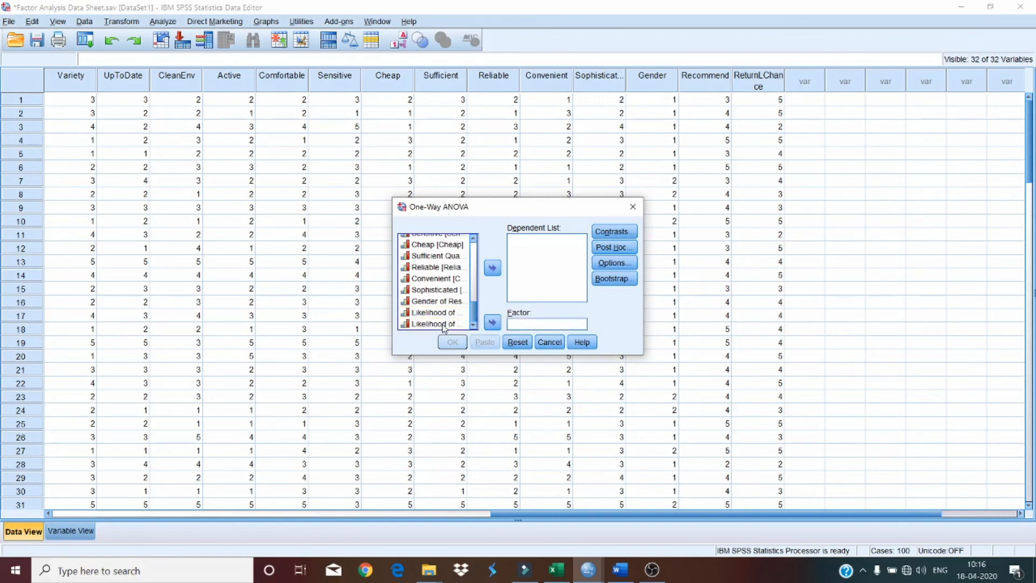
pyautogui.click(437, 324)
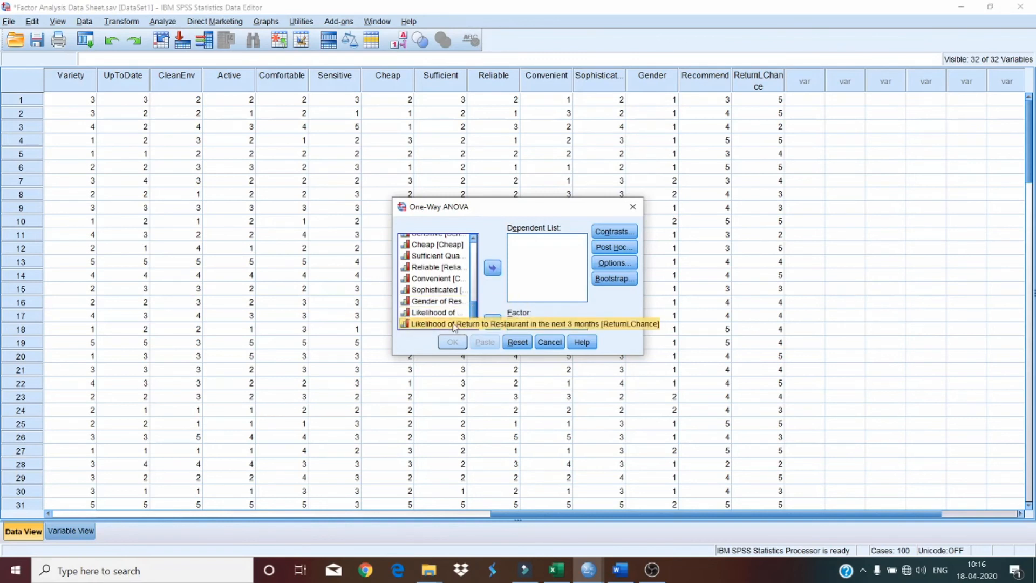
pyautogui.click(491, 269)
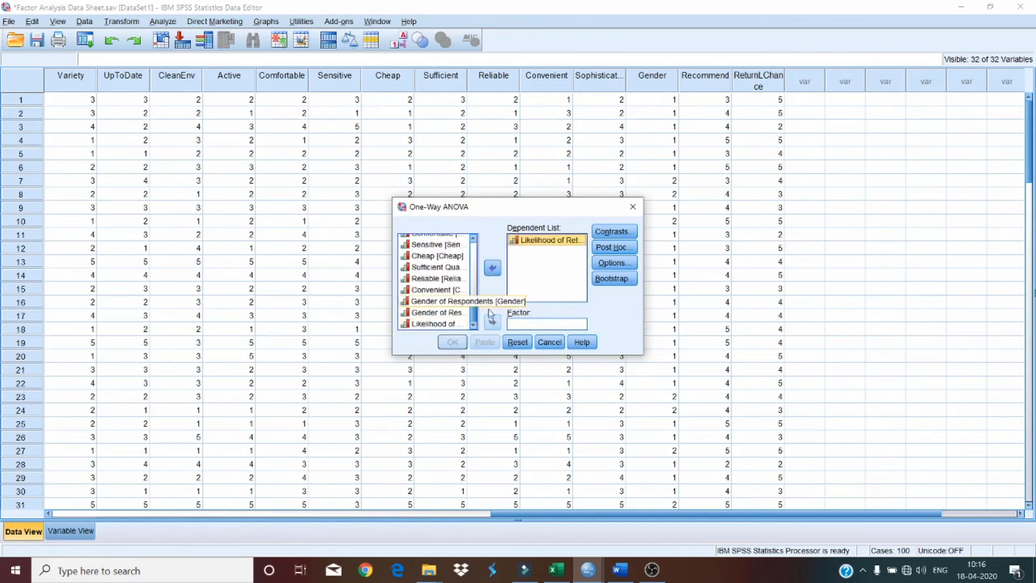
pyautogui.click(432, 324)
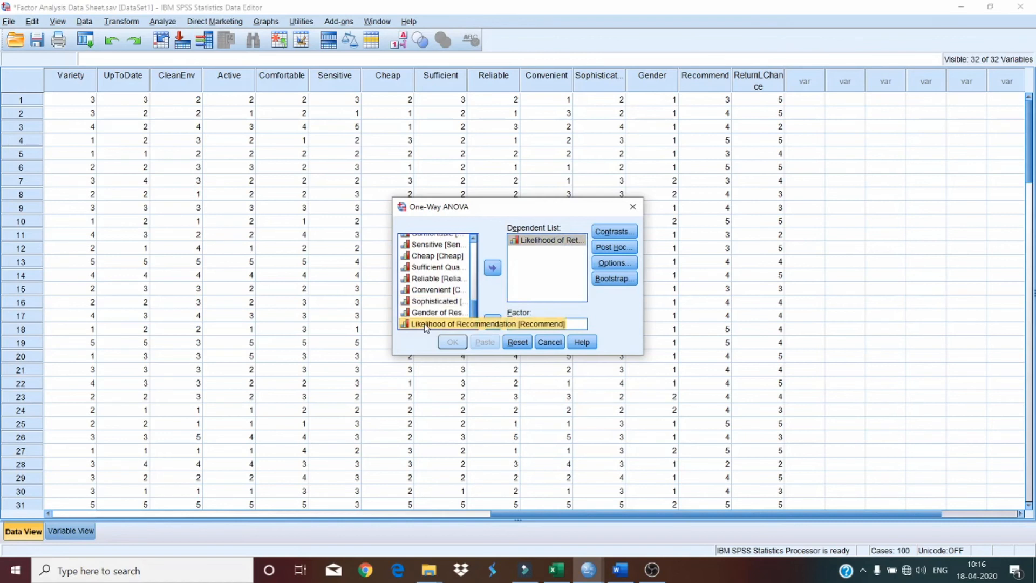
pyautogui.click(492, 322)
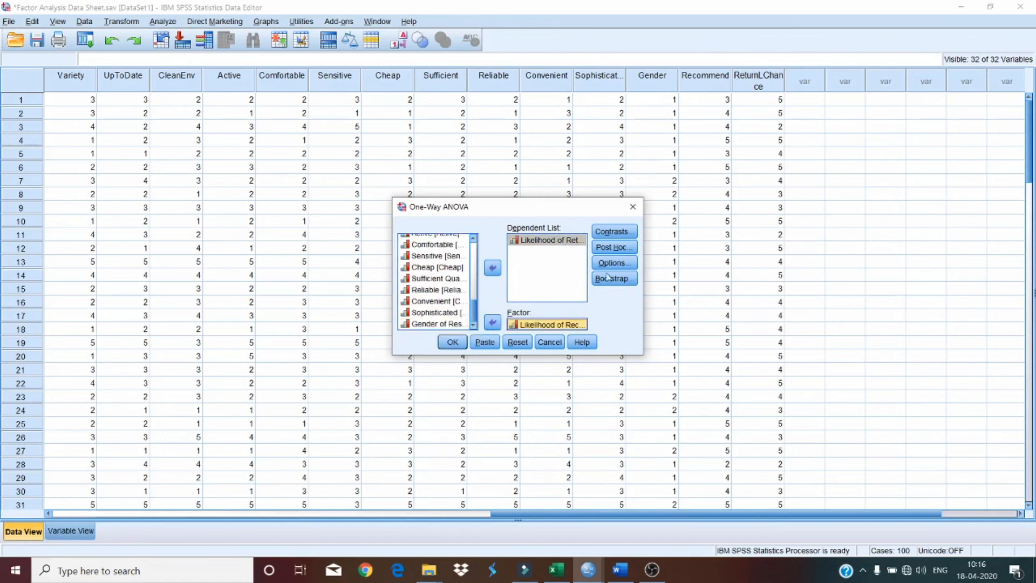
# Step: Include Descriptive statistics in the One-Way ANOVA options and run the analysis
pyautogui.click(621, 237)
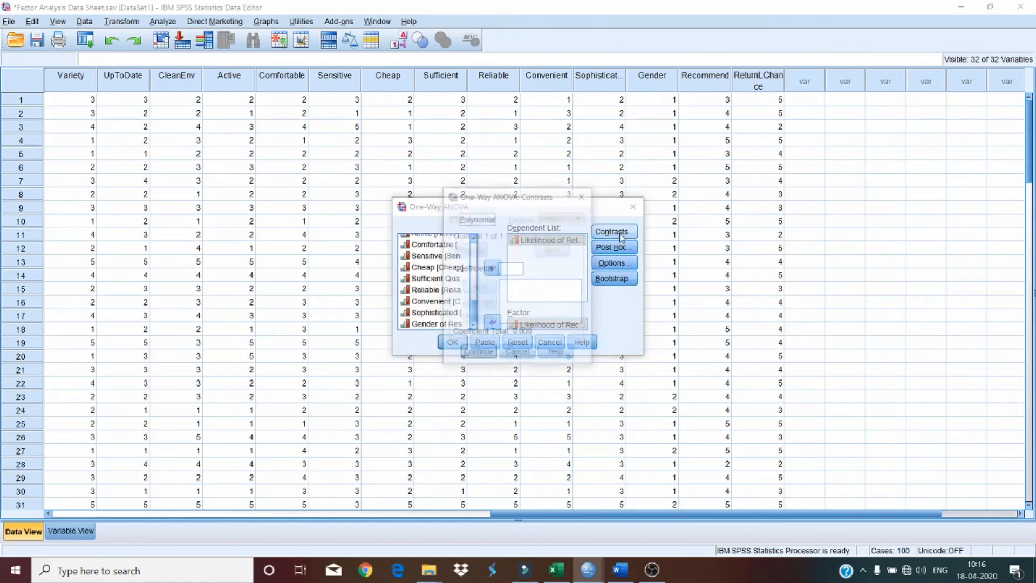
pyautogui.click(584, 196)
pyautogui.click(610, 262)
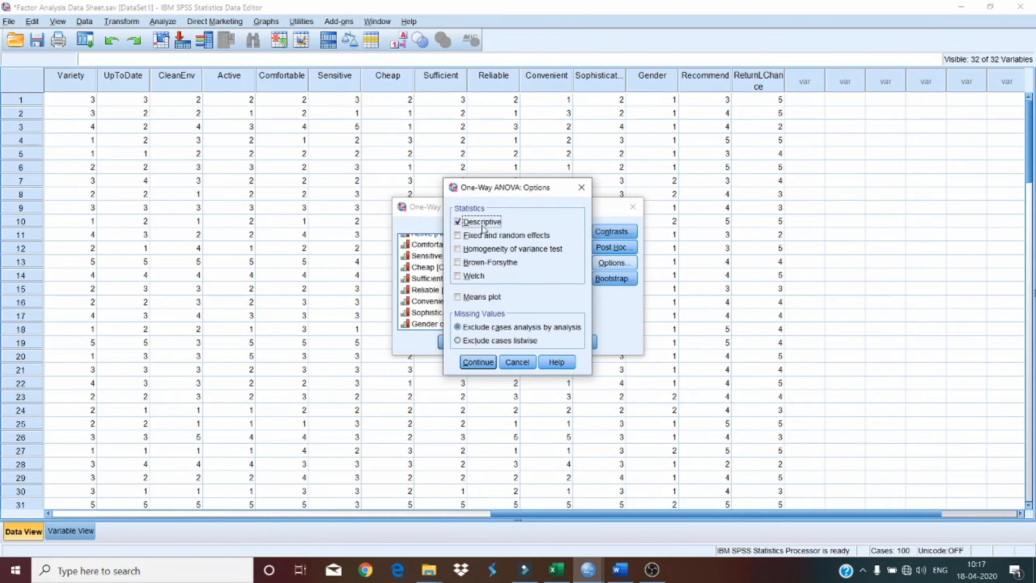
pyautogui.click(478, 362)
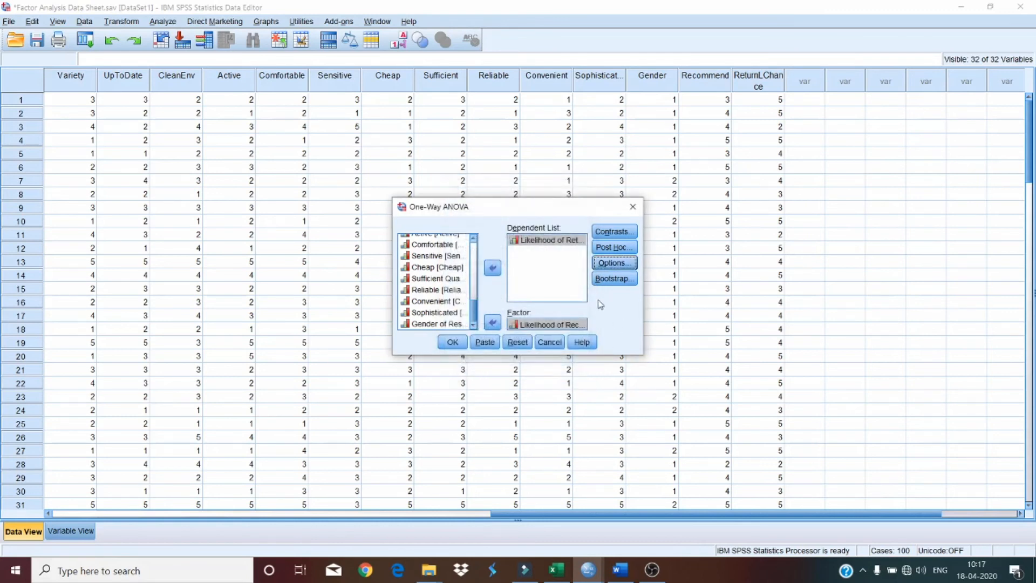
pyautogui.click(604, 268)
pyautogui.click(517, 362)
pyautogui.click(453, 343)
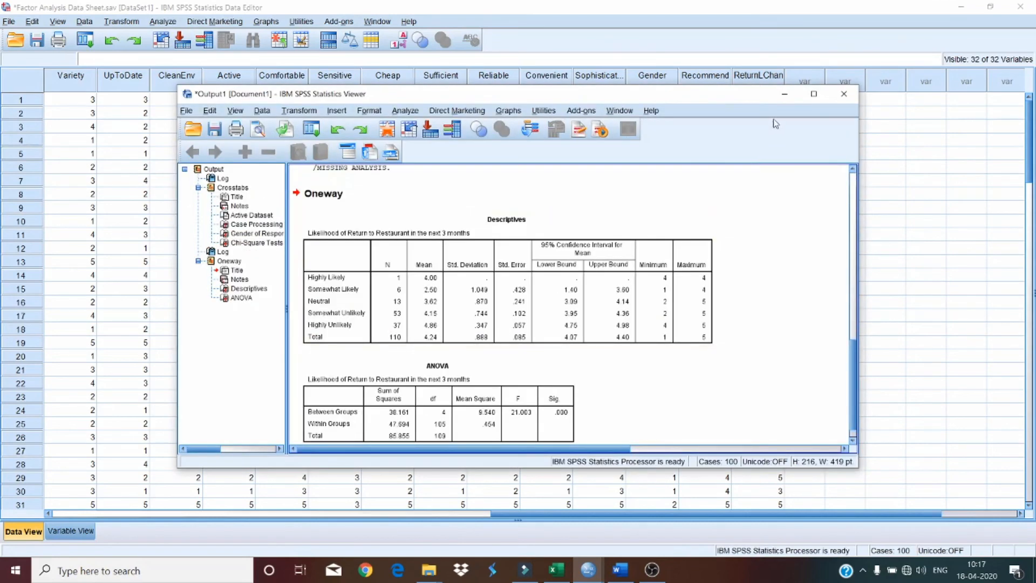
# Step: Maximize the output viewer and copy the ANOVA table from the Oneway results
pyautogui.click(814, 96)
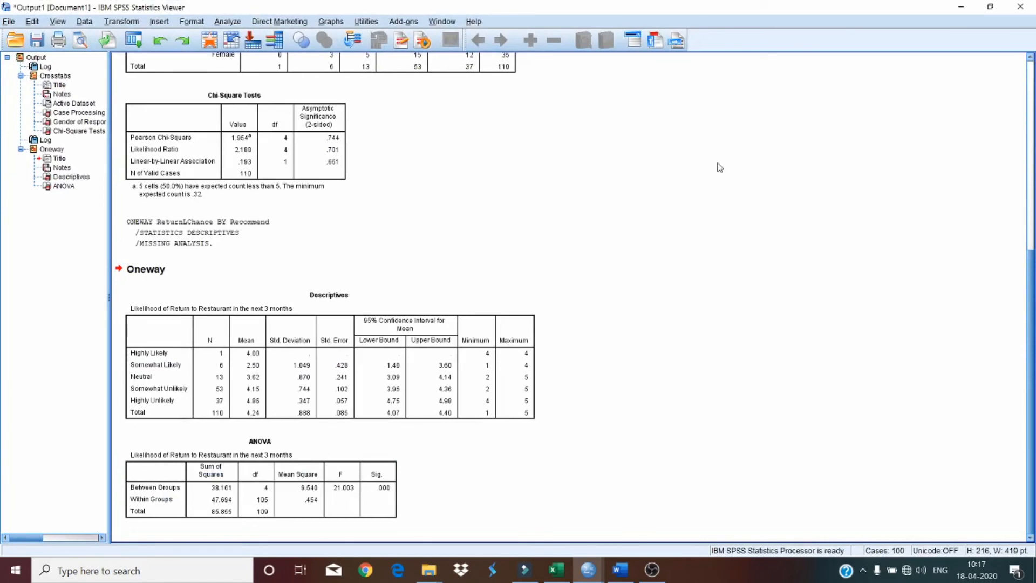
pyautogui.click(271, 362)
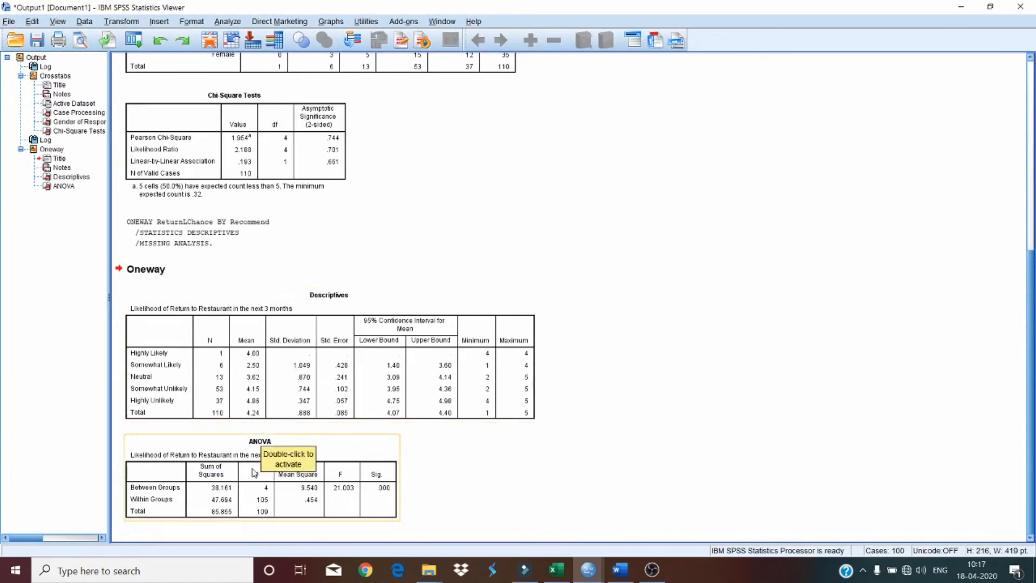
pyautogui.click(254, 470)
pyautogui.click(288, 365)
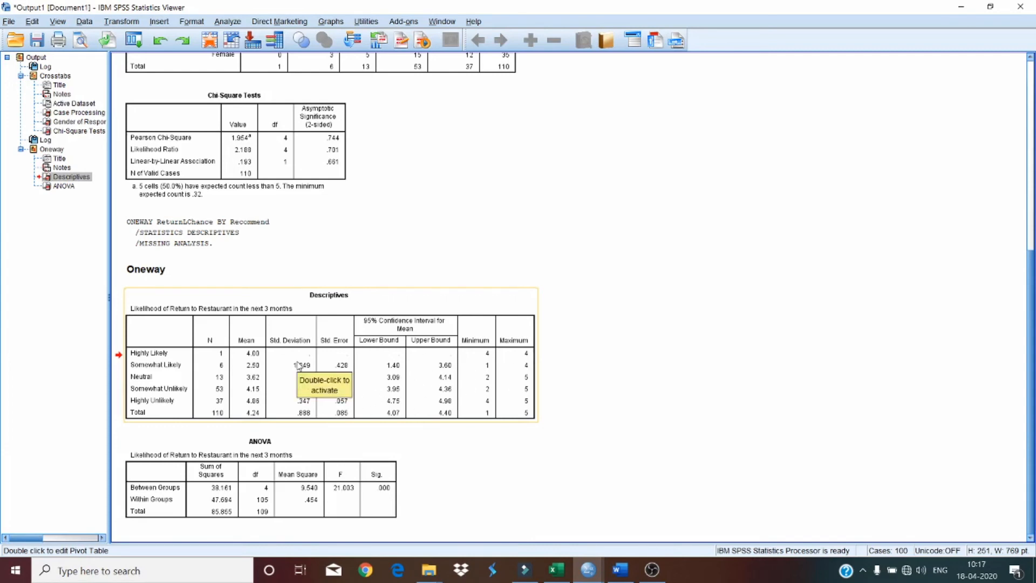
pyautogui.click(269, 463)
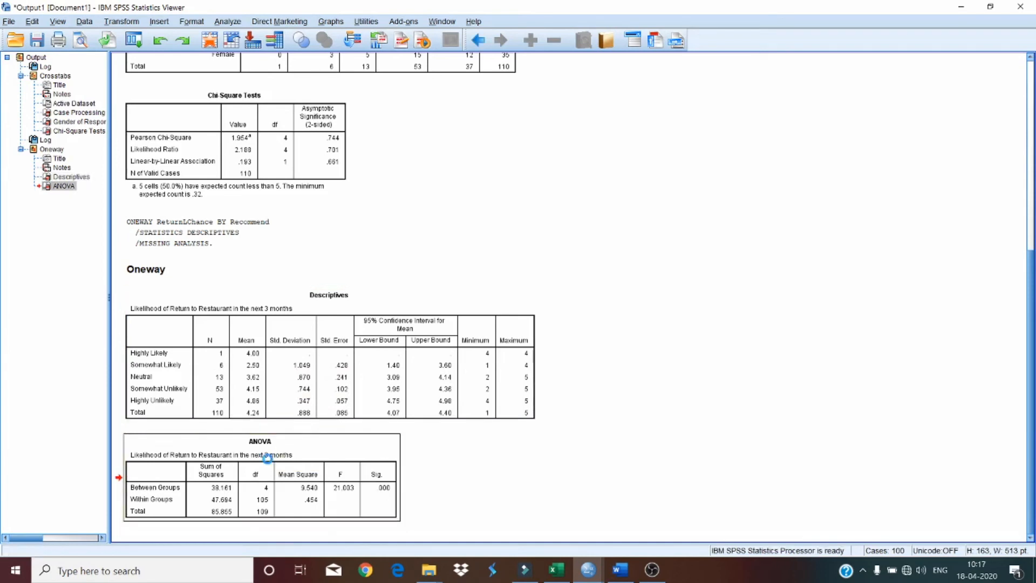
pyautogui.rightClick(269, 461)
pyautogui.click(305, 484)
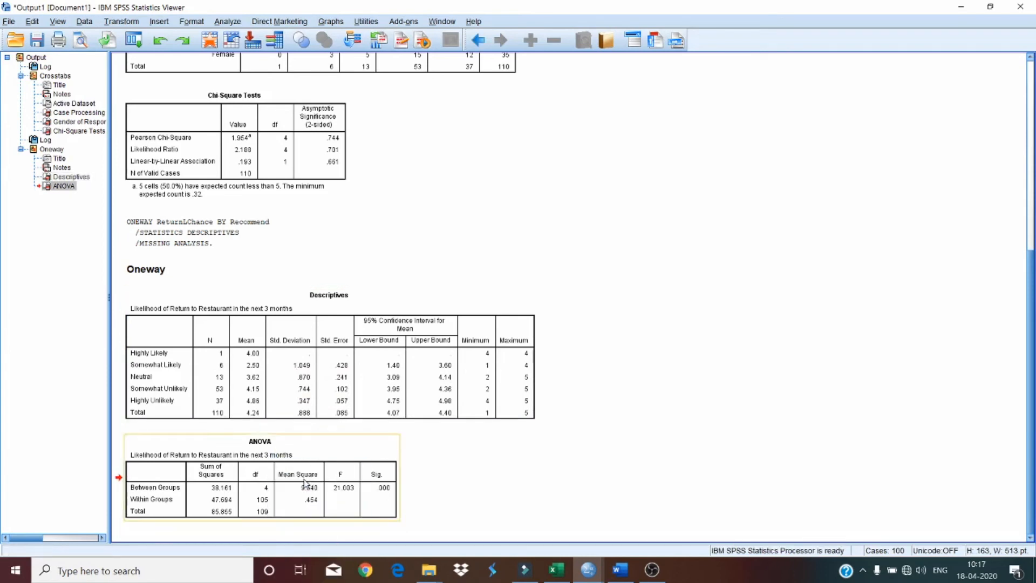
# Step: Switch to the Word document and add a horizontal border line below the hypothesis summary table
pyautogui.click(621, 569)
pyautogui.scroll(10, 432, 348)
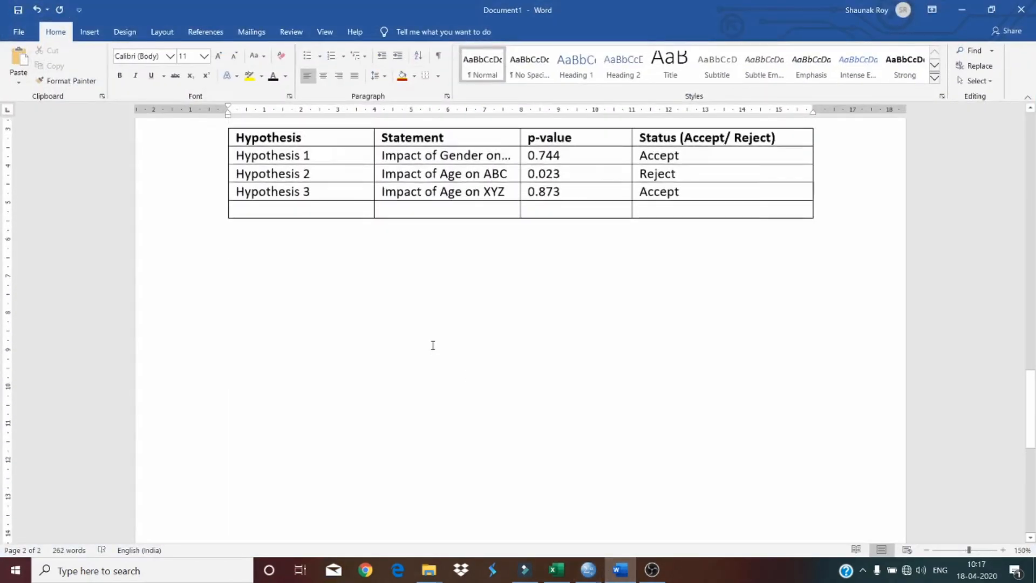
pyautogui.scroll(-8, 370, 365)
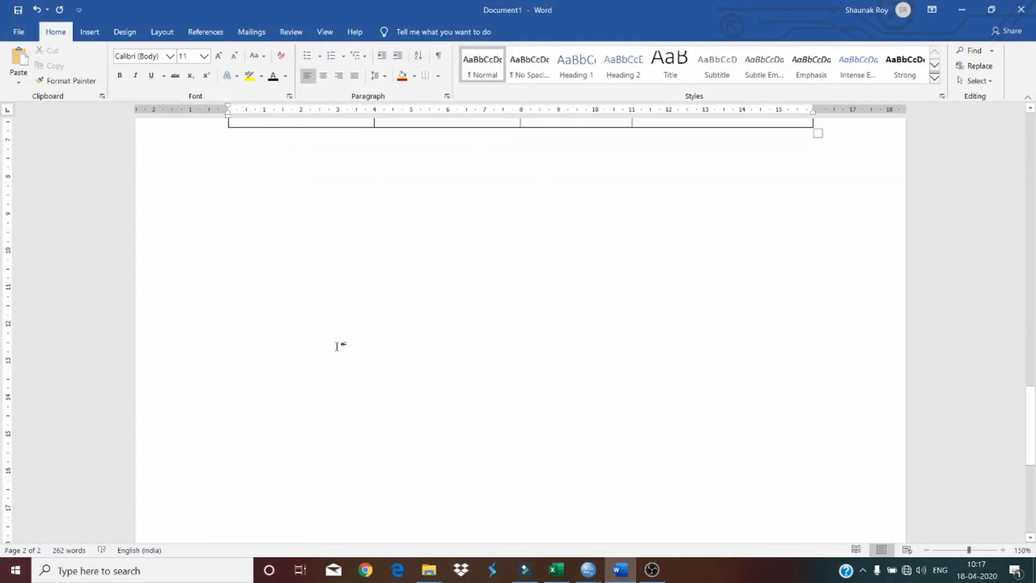
pyautogui.click(429, 76)
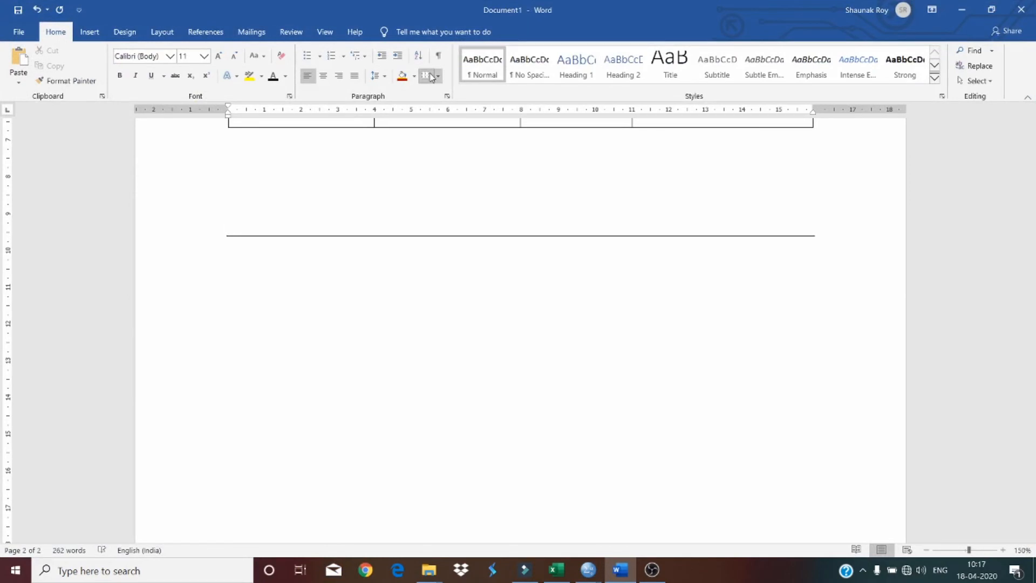
pyautogui.click(430, 76)
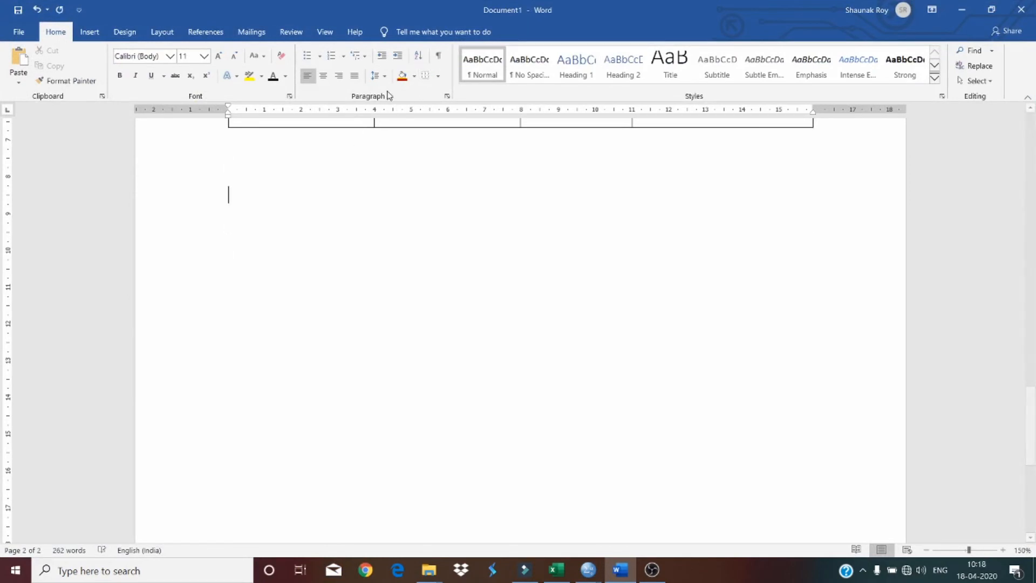
pyautogui.click(426, 76)
pyautogui.press('Down')
pyautogui.press('Down')
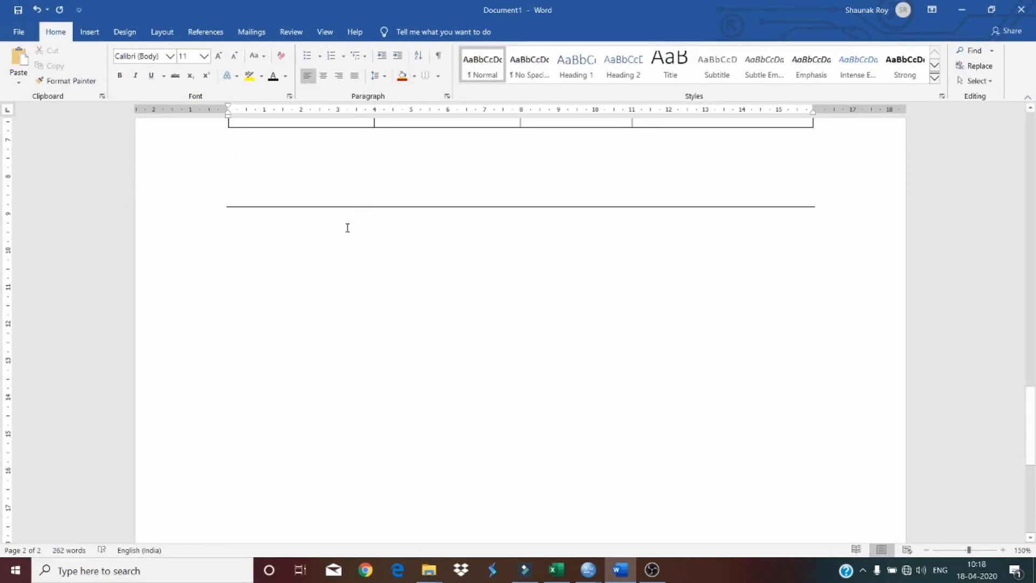
# Step: Add the heading ANOVA below the border line and paste the copied ANOVA table under it
pyautogui.write('ANO')
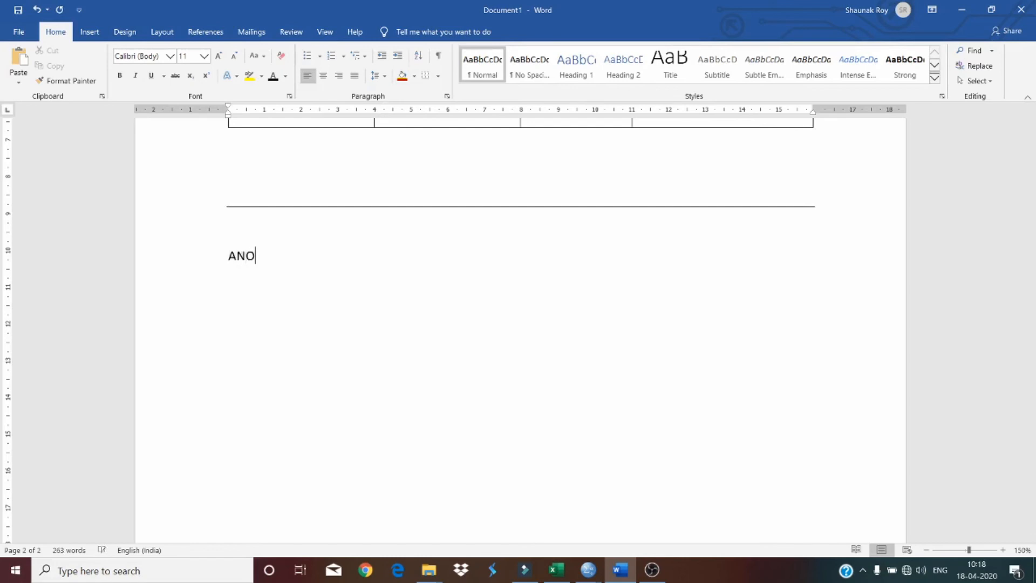
pyautogui.write('VA')
pyautogui.press('Return')
pyautogui.write('4')
pyautogui.press('BackSpace')
pyautogui.press('Return')
pyautogui.hotkey('ctrl', 'v')
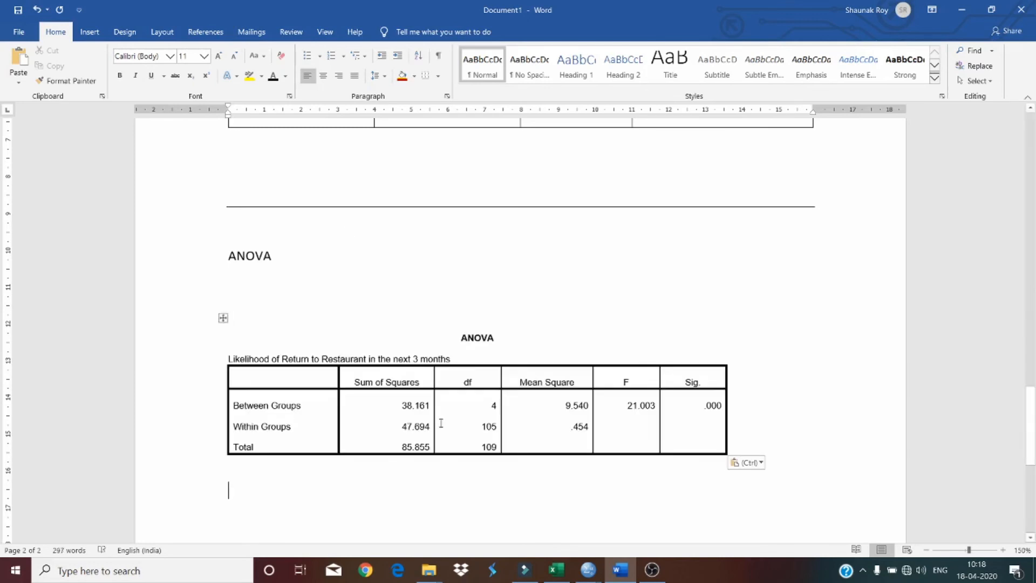
# Step: Center the pasted ANOVA table on the page and set its text to Times New Roman, size 10
pyautogui.click(441, 423)
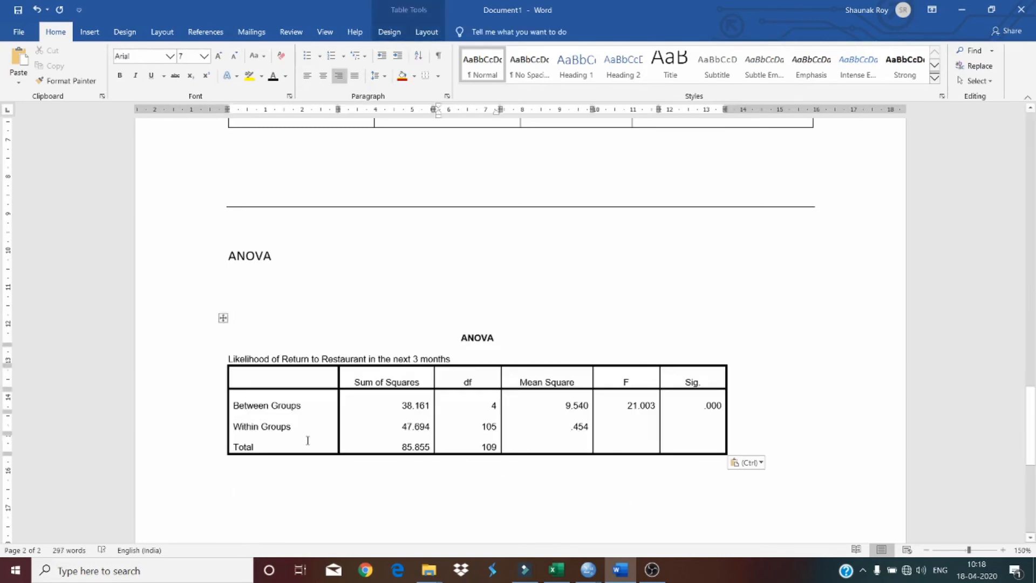
pyautogui.click(223, 318)
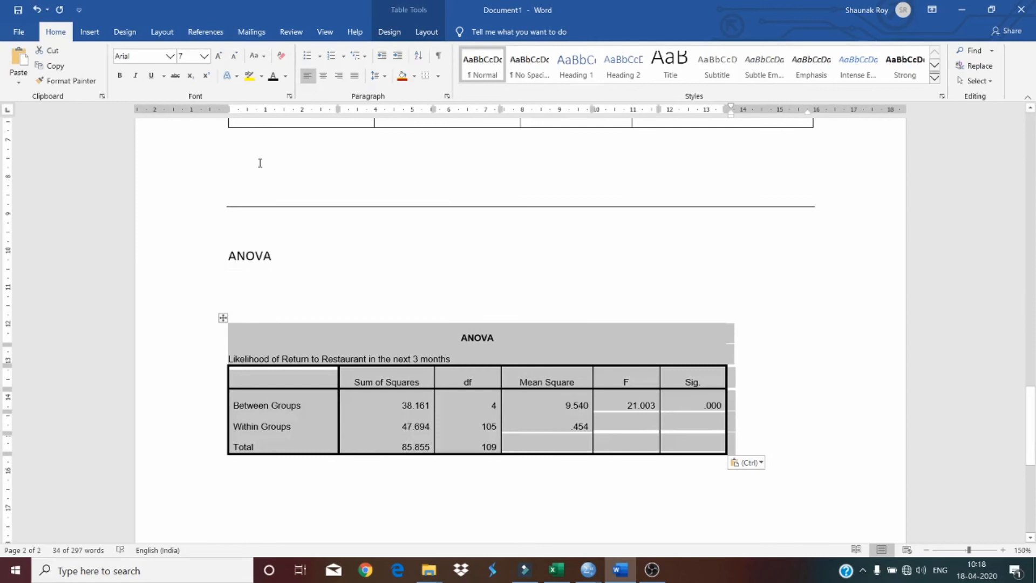
pyautogui.click(323, 76)
pyautogui.click(138, 57)
pyautogui.write('Times New Ro')
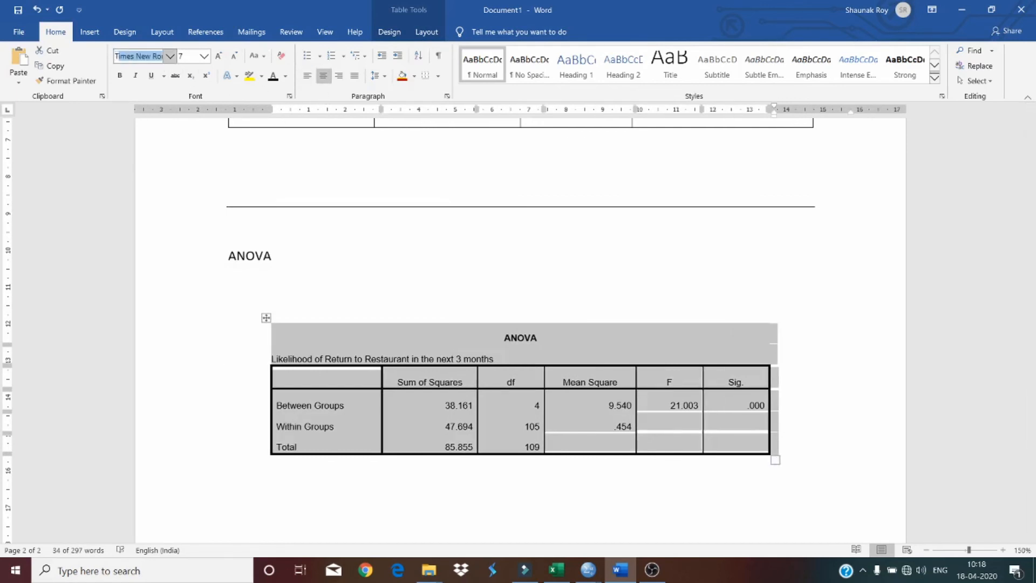
pyautogui.press('Return')
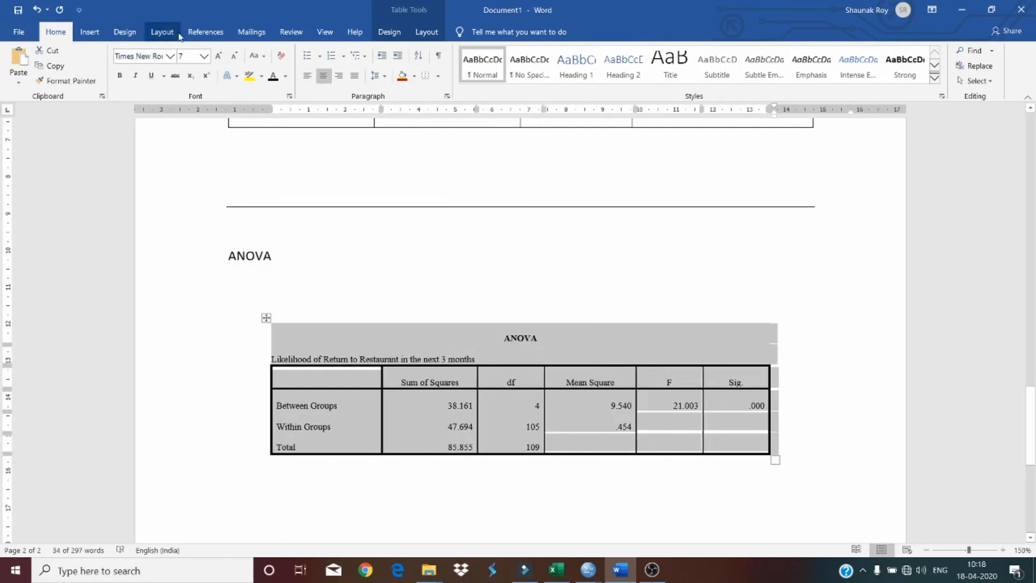
pyautogui.click(220, 57)
pyautogui.click(219, 56)
pyautogui.click(220, 56)
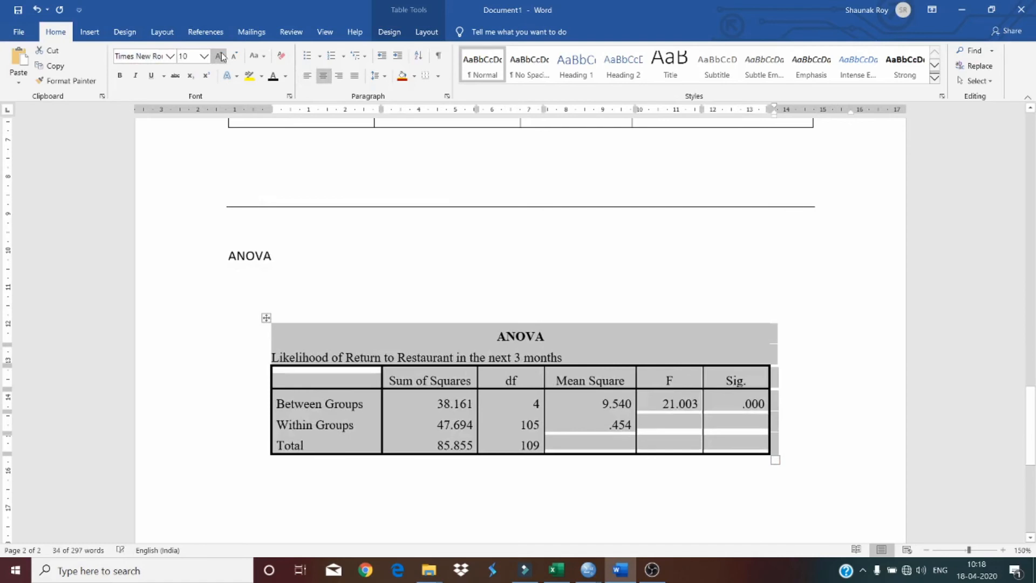
pyautogui.click(576, 511)
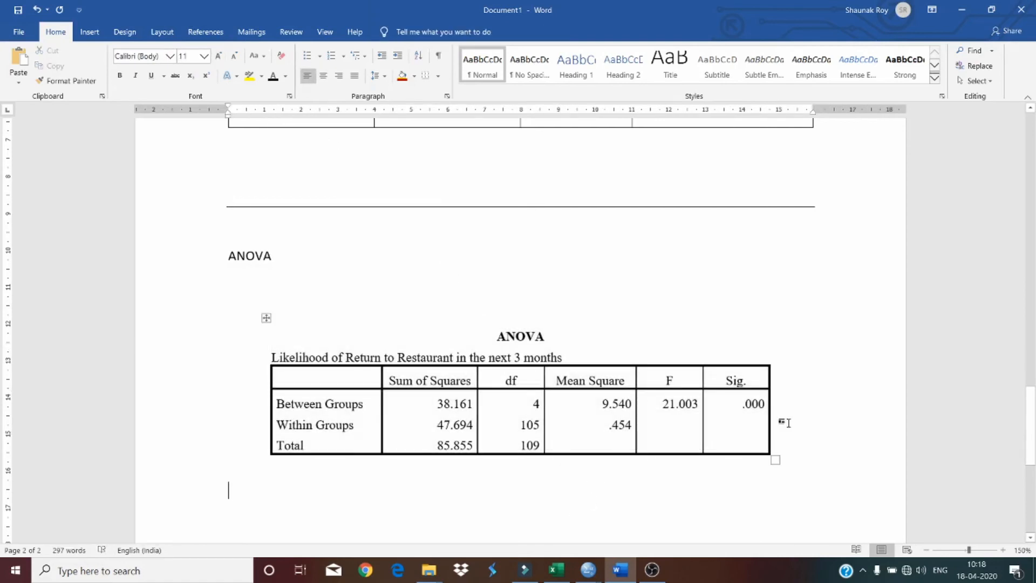
# Step: Highlight the Sig. value of the Between Groups row in yellow in the ANOVA table
pyautogui.scroll(-4, 763, 424)
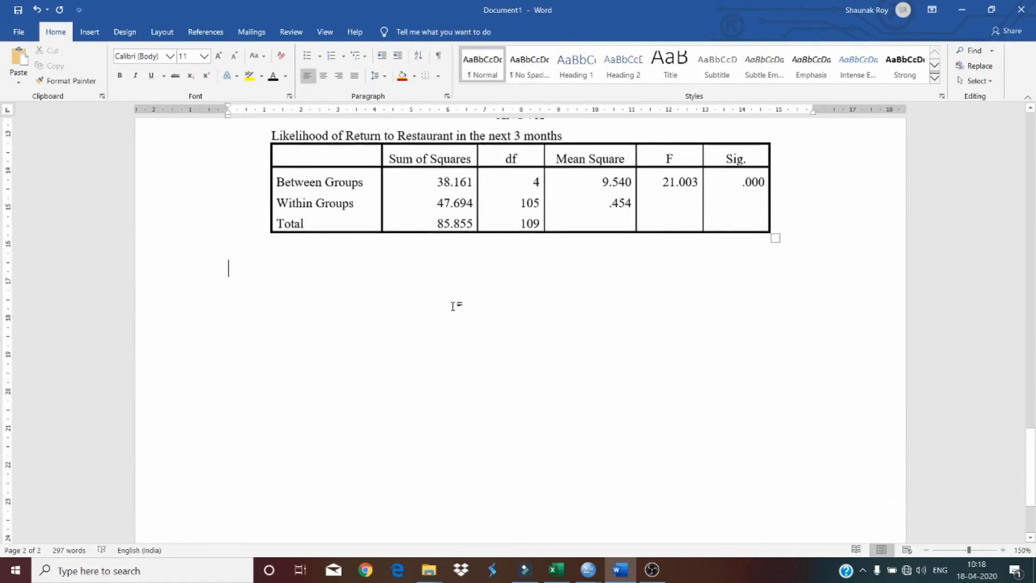
pyautogui.doubleClick(762, 178)
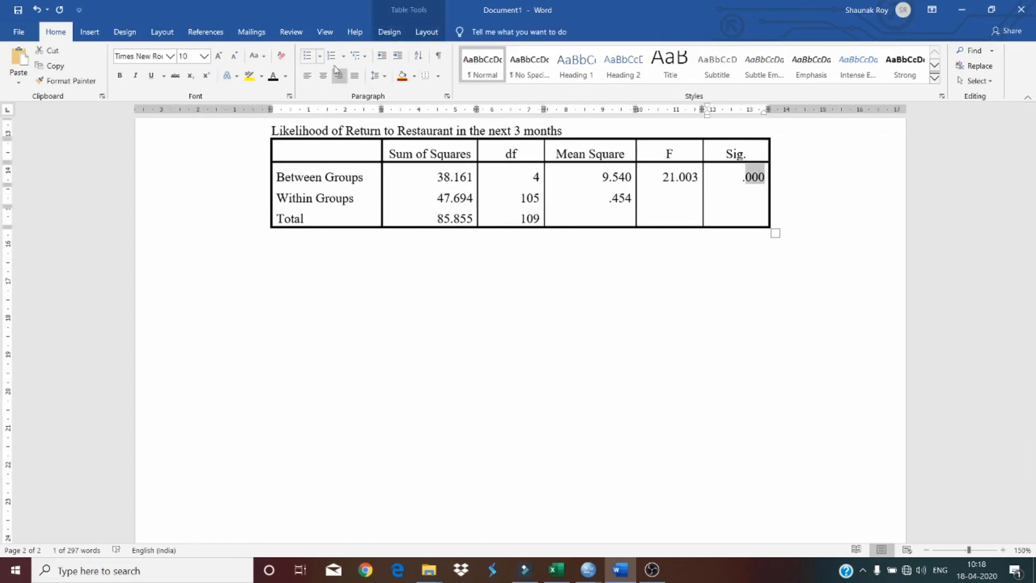
pyautogui.click(228, 76)
pyautogui.click(250, 76)
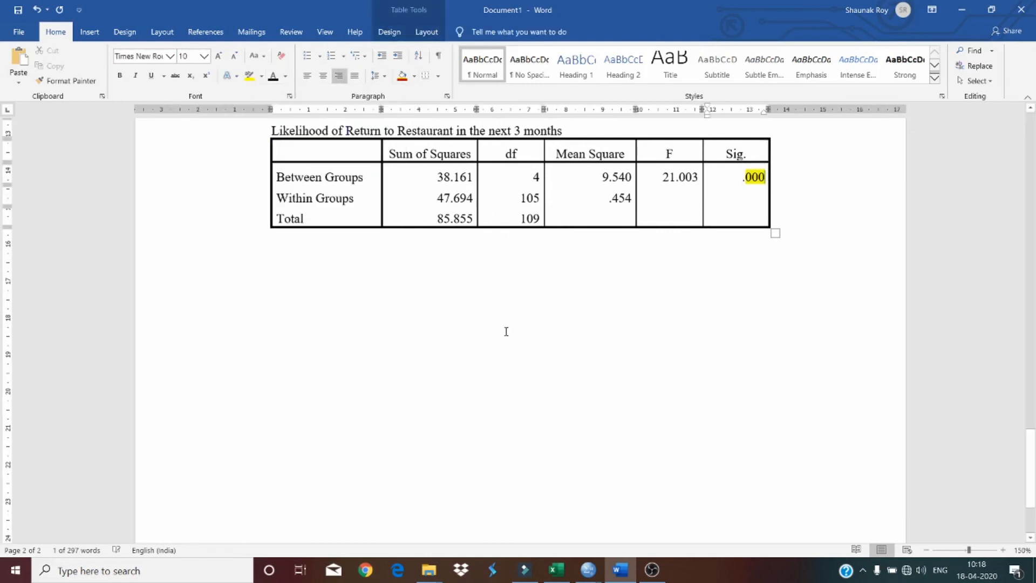
pyautogui.click(505, 332)
# Step: Copy the p-value decision rule table from the Chi-Square section and paste it below the ANOVA table
pyautogui.scroll(15, 506, 332)
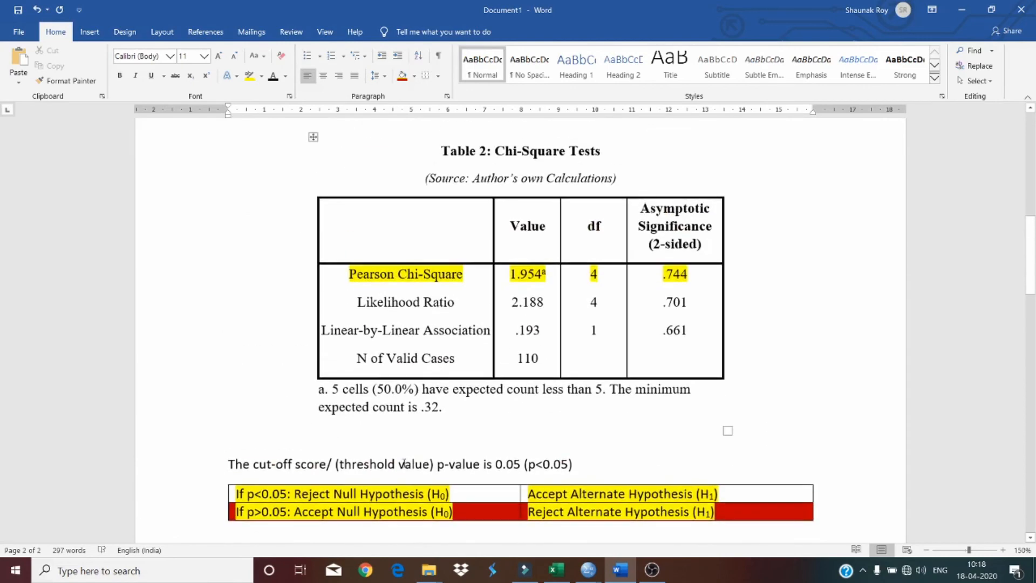
pyautogui.click(223, 479)
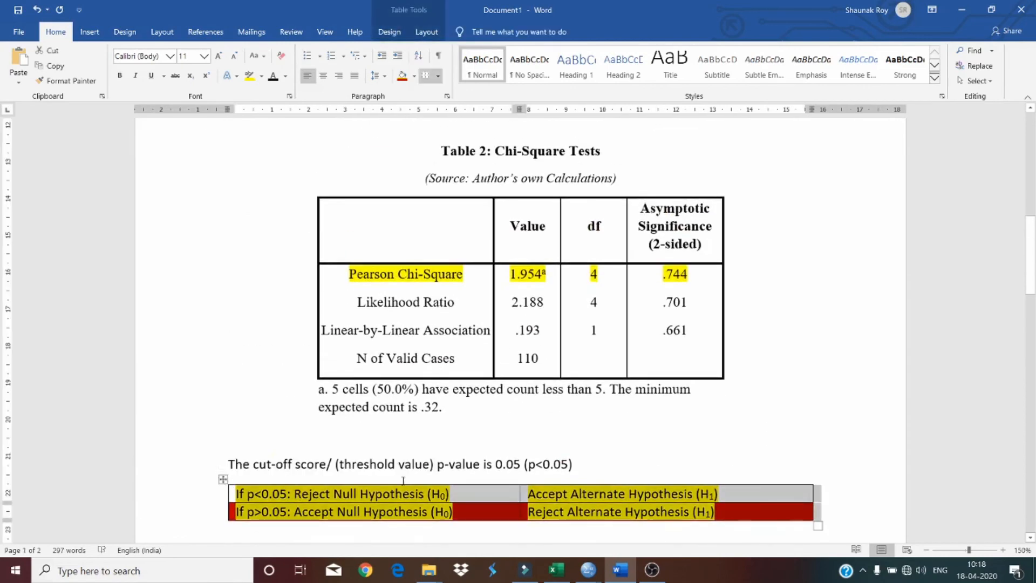
pyautogui.scroll(-6, 558, 470)
pyautogui.scroll(-10, 310, 373)
pyautogui.click(303, 308)
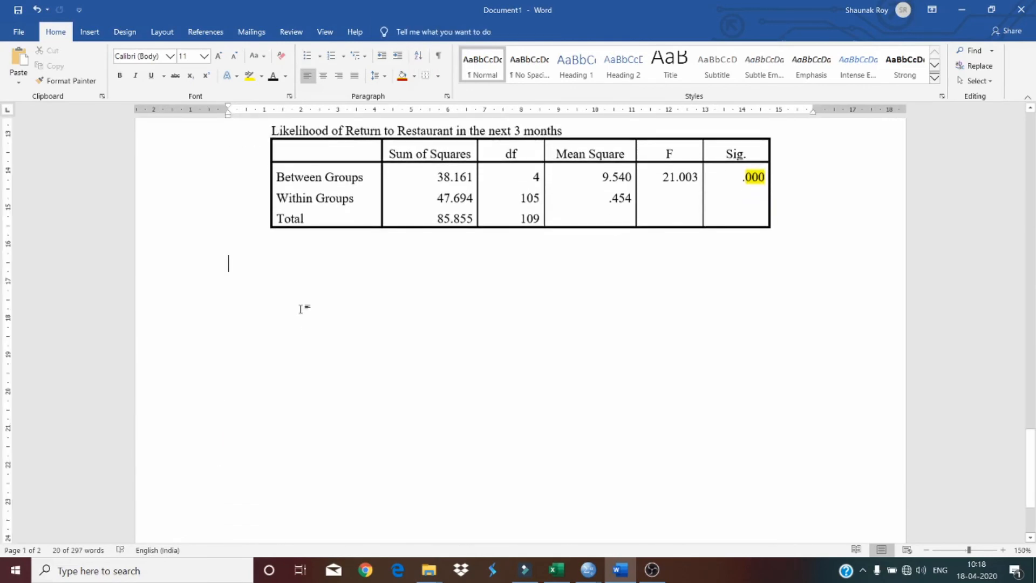
pyautogui.hotkey('ctrl', 'v')
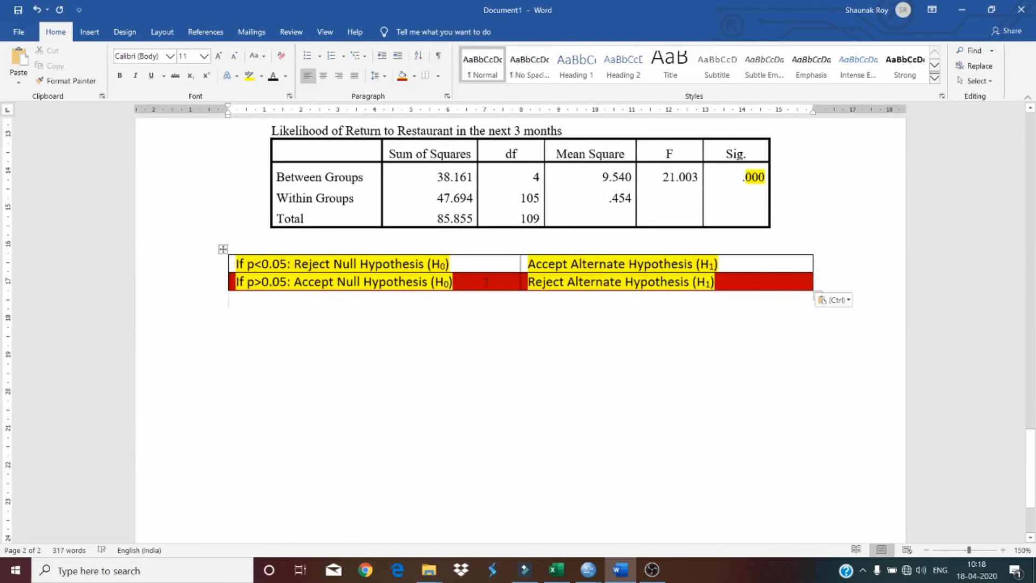
# Step: Replace the red shading with white in both cells of the pasted decision table's second row
pyautogui.click(487, 281)
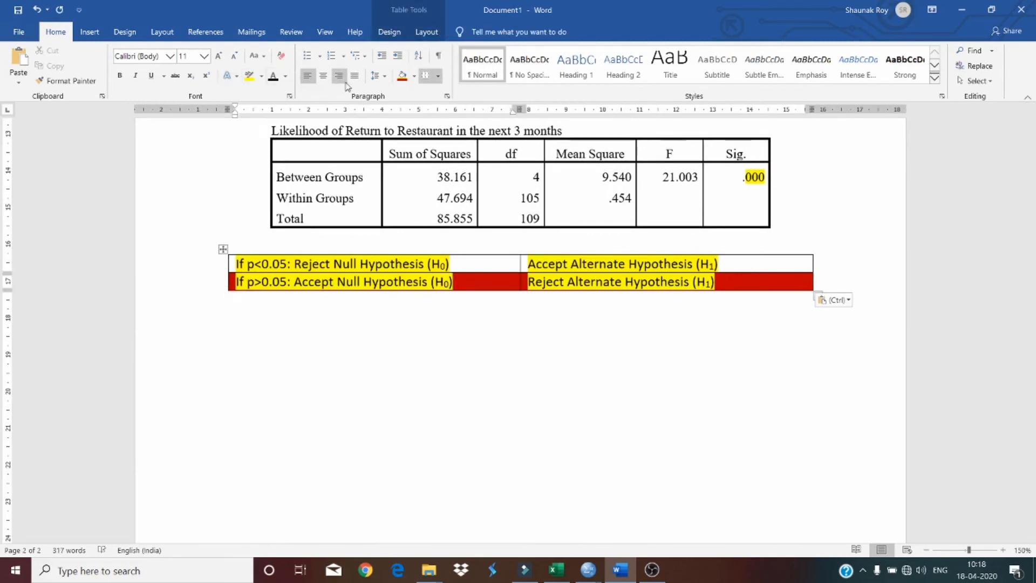
pyautogui.click(414, 75)
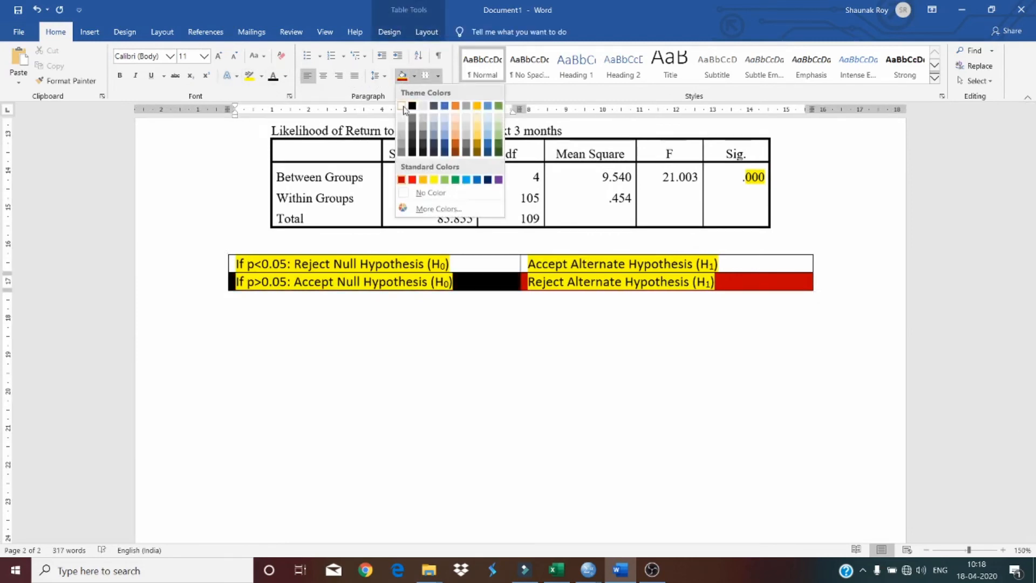
pyautogui.click(402, 106)
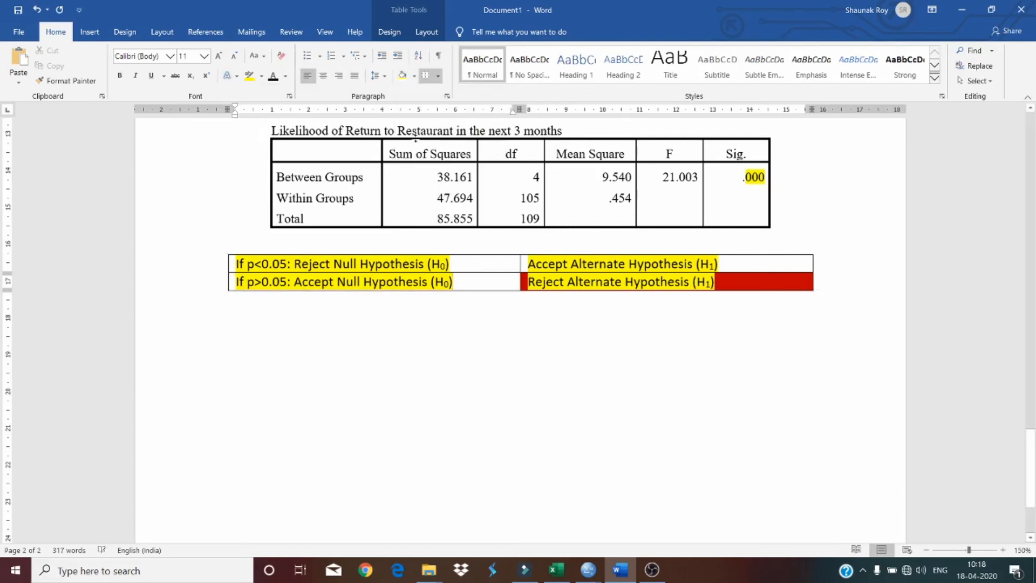
pyautogui.click(404, 75)
pyautogui.click(530, 395)
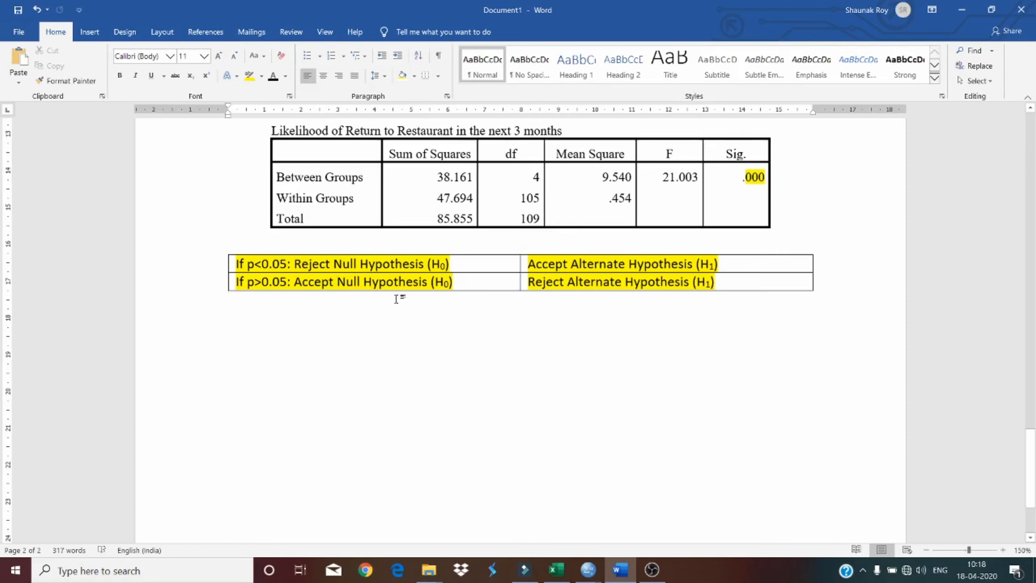
# Step: Below the ANOVA heading, write "Null Hyp: There is no significant impact of the likelihood of returning to a restaurant"
pyautogui.scroll(4, 381, 354)
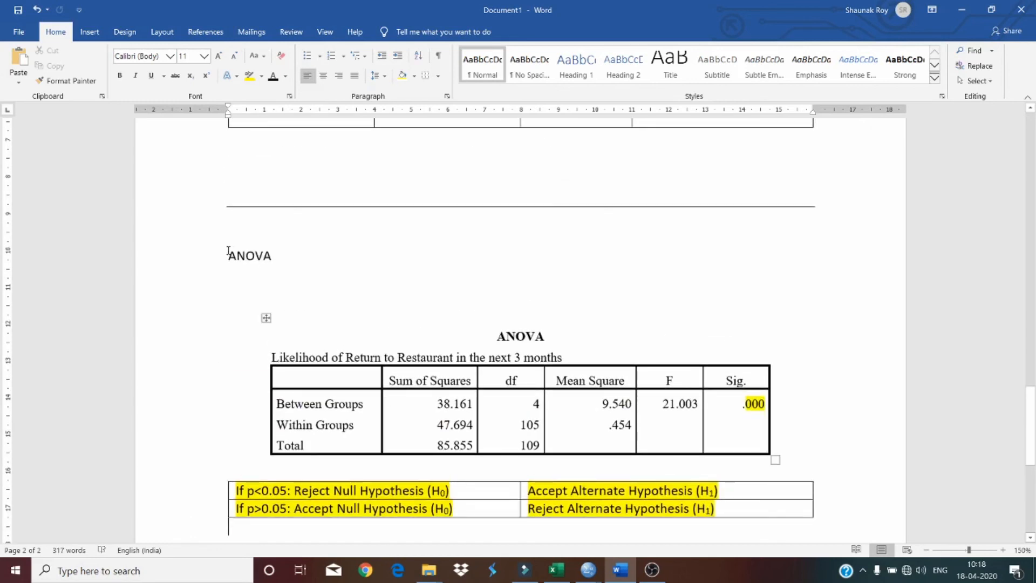
pyautogui.write('Null')
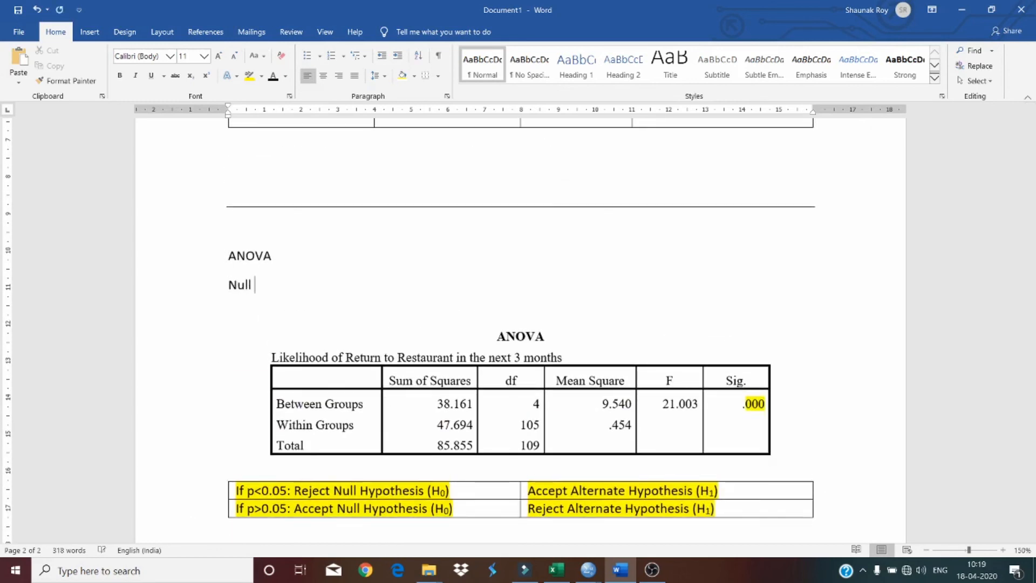
pyautogui.press('BackSpace')
pyautogui.write('Hyp: There is no ')
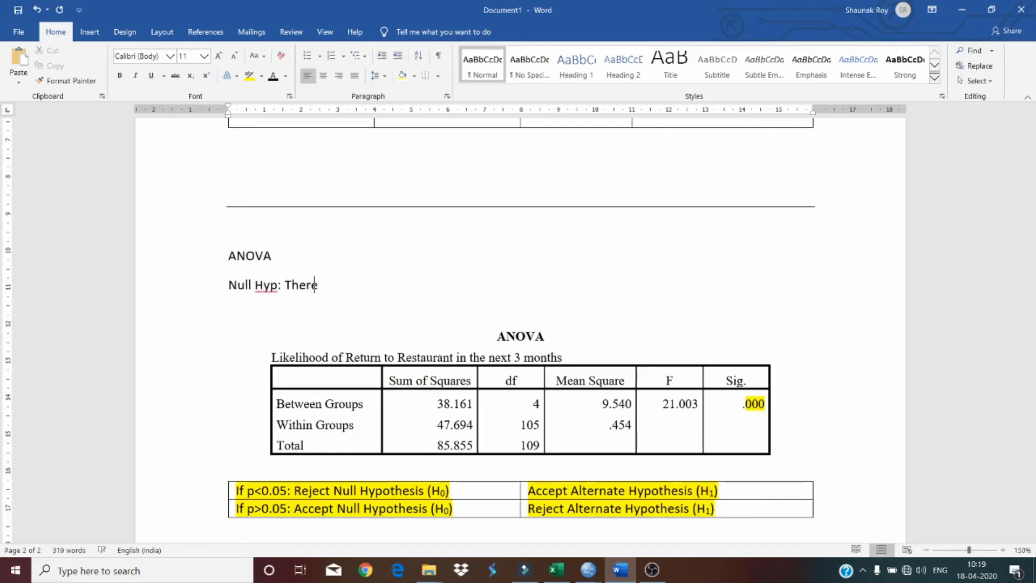
pyautogui.write('sig')
pyautogui.press('BackSpace')
pyautogui.write('ignificant impa')
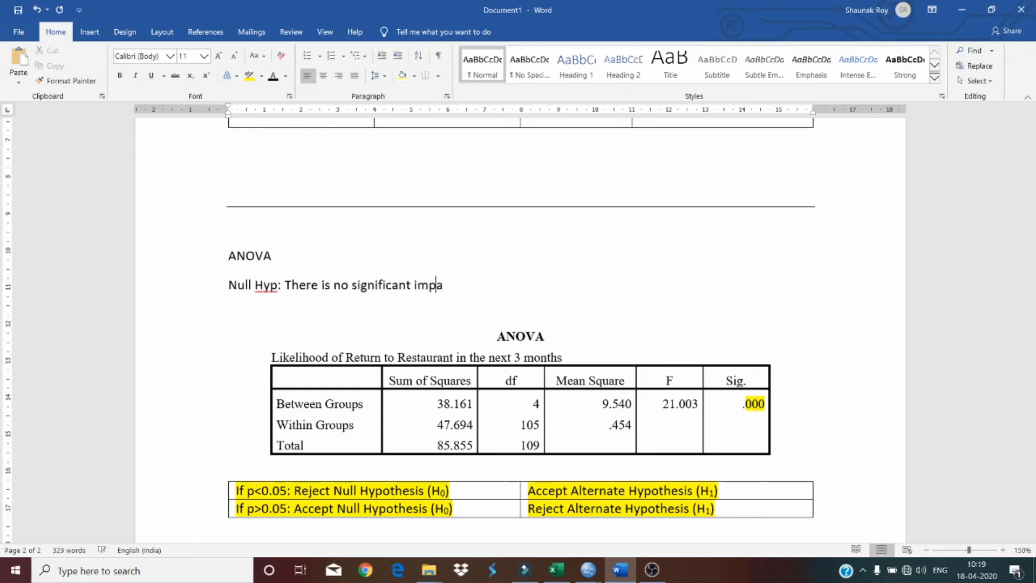
pyautogui.write('ct of the likl')
pyautogui.press('BackSpace')
pyautogui.write('e')
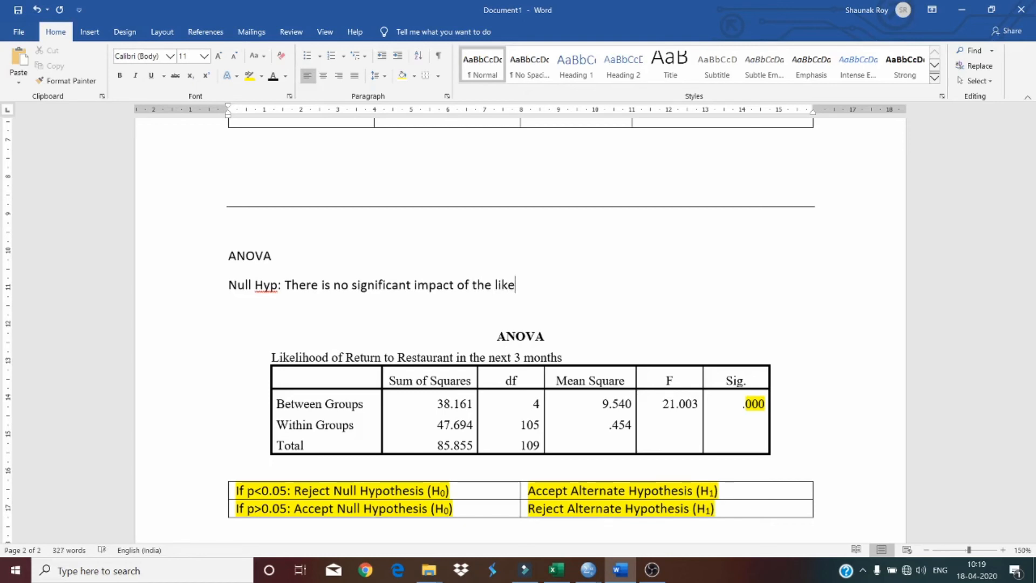
pyautogui.write('lihood of returning to a')
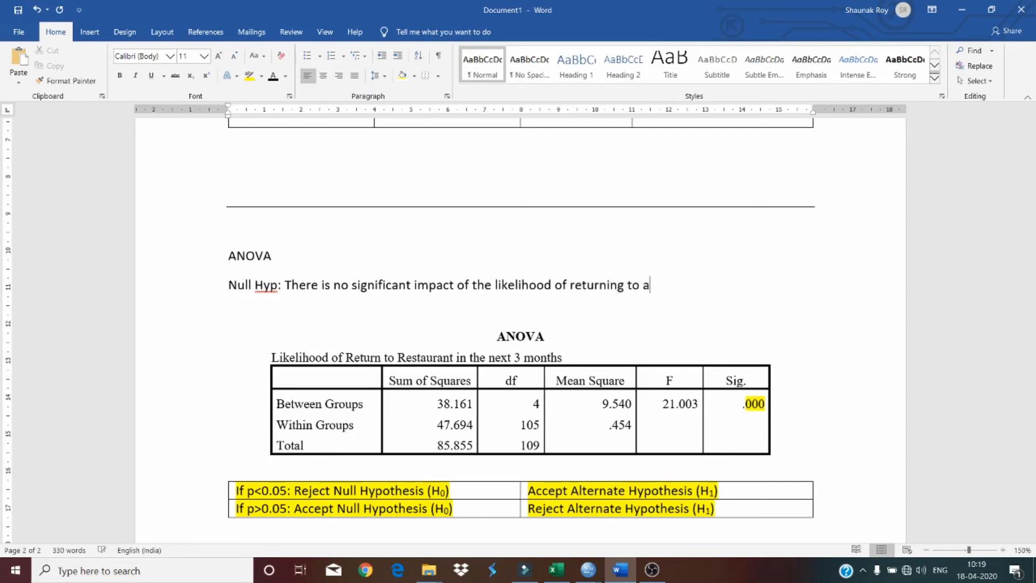
pyautogui.write(' ret')
pyautogui.write('taurabt')
pyautogui.press('BackSpace')
pyautogui.press('BackSpace')
pyautogui.write('nt')
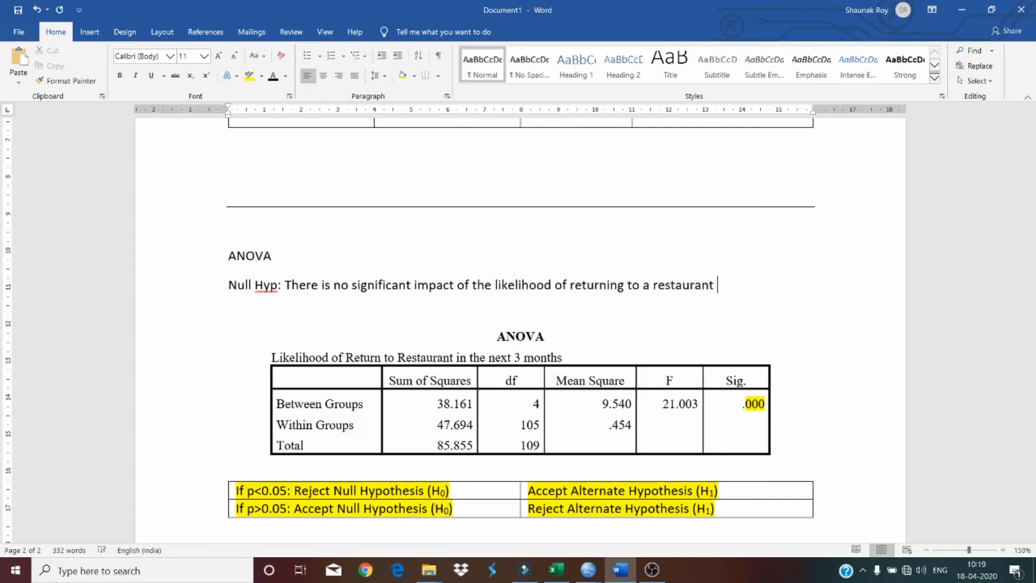
# Step: Complete the null hypothesis sentence with "on the likelihood of recommending the restaurant to friends"
pyautogui.write(' on the likelih')
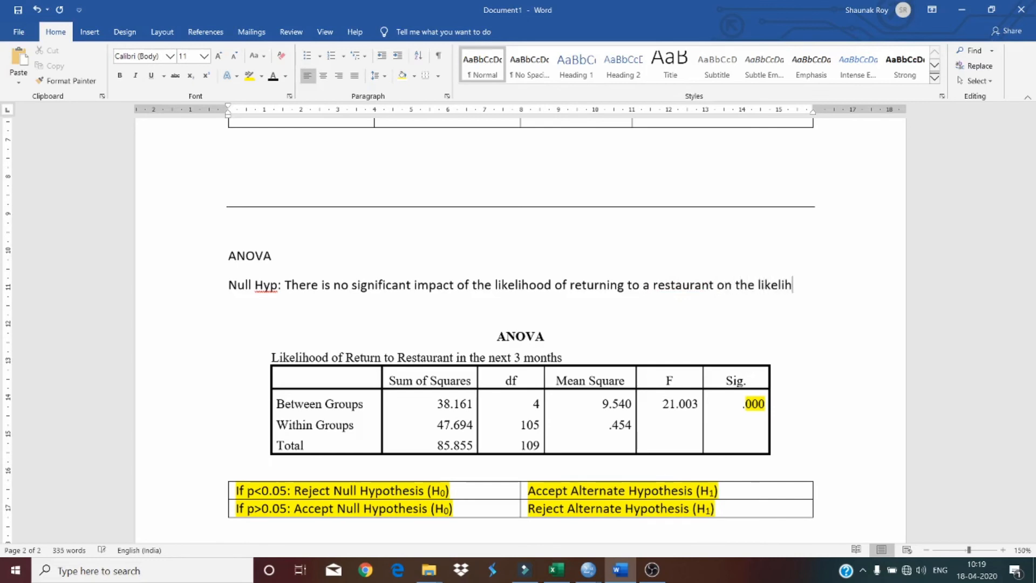
pyautogui.write('ood of recommending t')
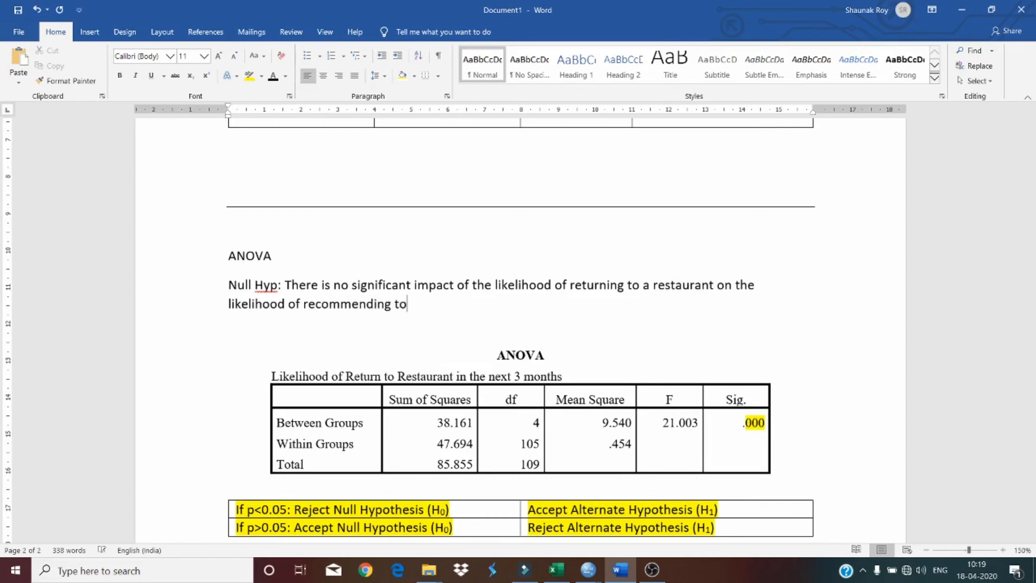
pyautogui.write('he restaurant')
pyautogui.press('BackSpace')
pyautogui.press('BackSpace')
pyautogui.press('BackSpace')
pyautogui.write('aurant to ')
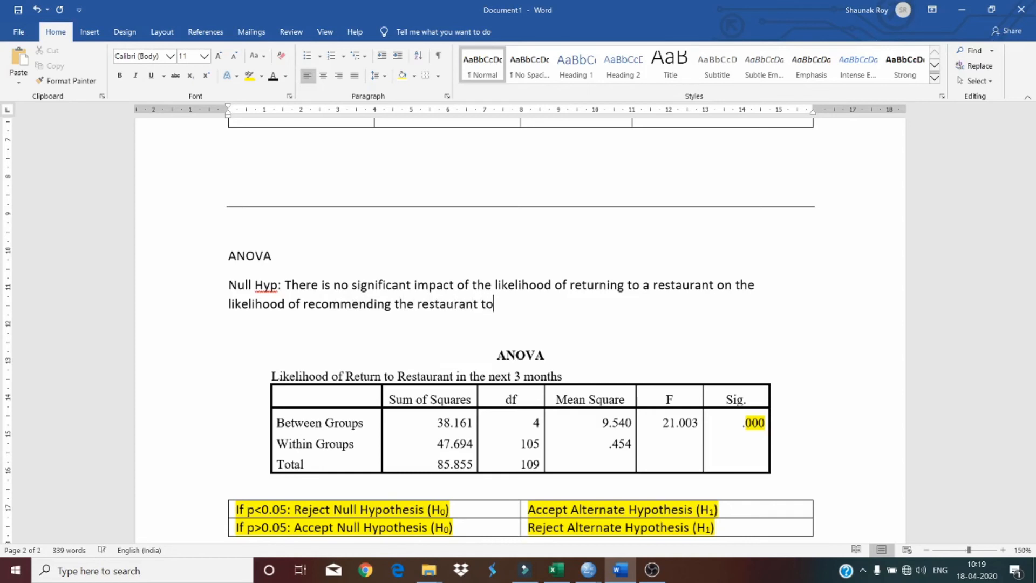
pyautogui.write('friends/ oth')
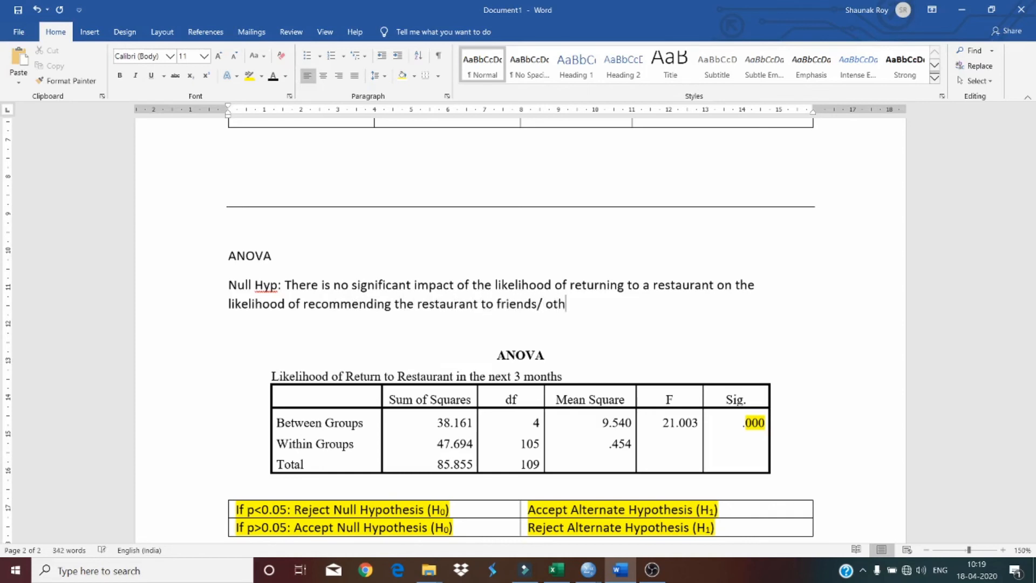
pyautogui.write('er a')
pyautogui.press('BackSpace')
pyautogui.press('BackSpace')
pyautogui.press('BackSpace')
pyautogui.press('BackSpace')
pyautogui.press('BackSpace')
pyautogui.press('BackSpace')
pyautogui.press('BackSpace')
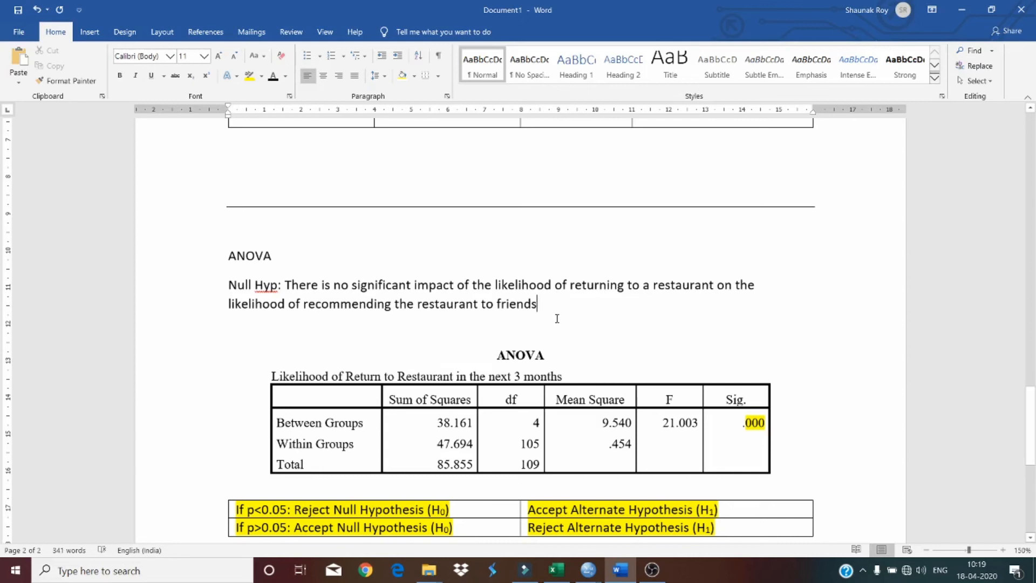
# Step: Duplicate the null hypothesis paragraph directly below itself and change the copy's label from Null to "Alternate"
pyautogui.moveTo(557, 308); pyautogui.dragTo(229, 285)
pyautogui.hotkey('ctrl', 'c')
pyautogui.click(265, 333)
pyautogui.hotkey('ctrl', 'v')
pyautogui.doubleClick(240, 333)
pyautogui.write('Alterna')
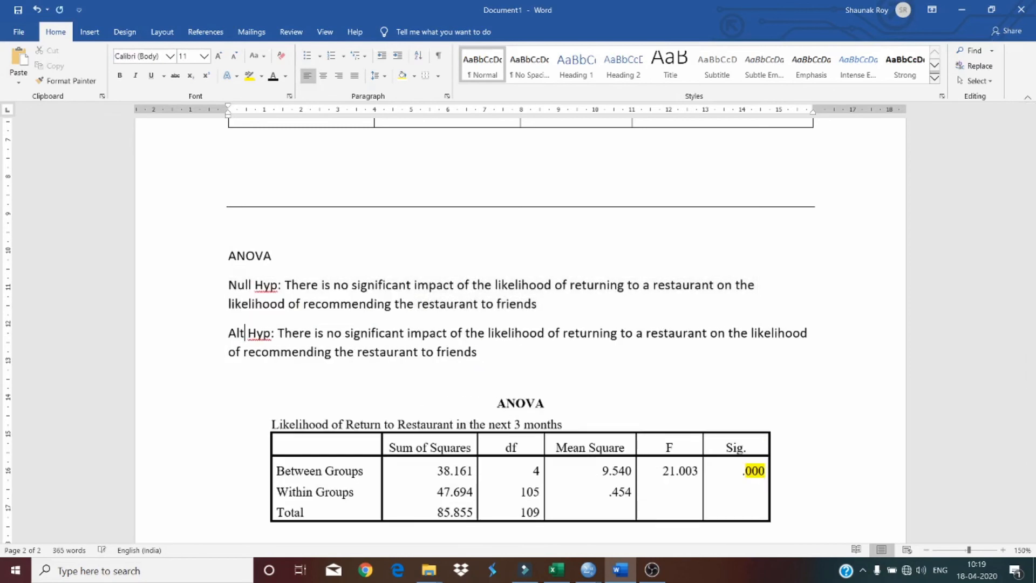
pyautogui.write('te')
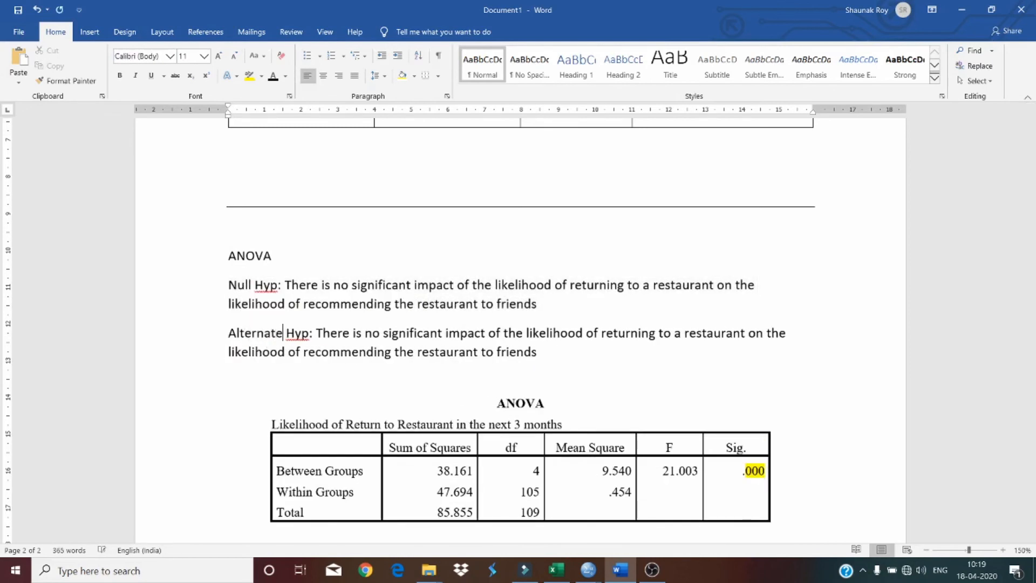
# Step: Replace "is no" with "exists a" in the alternate hypothesis sentence
pyautogui.moveTo(352, 331); pyautogui.dragTo(380, 335)
pyautogui.click(379, 334)
pyautogui.write('exists a')
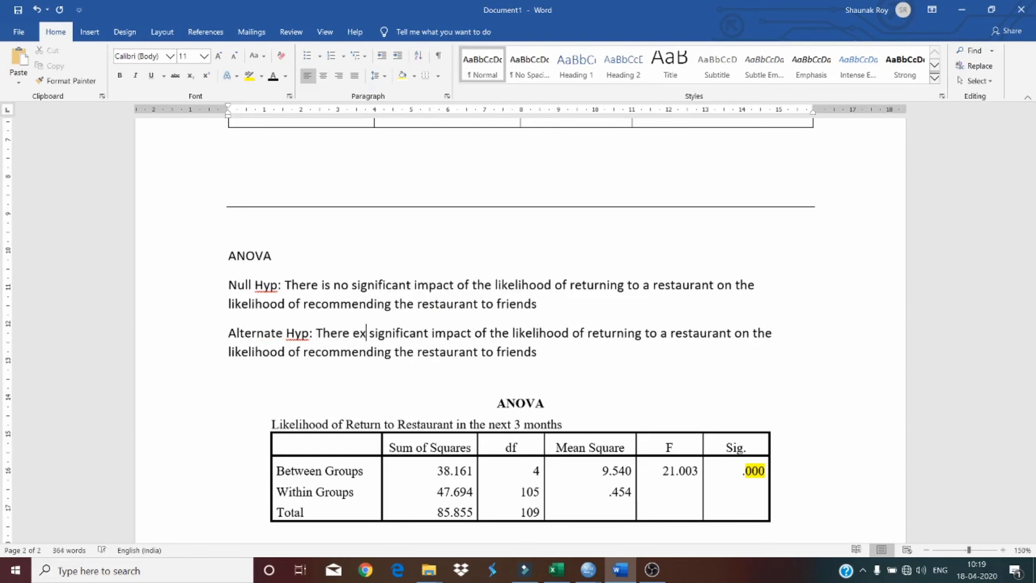
# Step: Try replacing "is" with "exists" copied from the alternate hypothesis in the null hypothesis, and undo the replacement
pyautogui.doubleClick(367, 334)
pyautogui.doubleClick(327, 285)
pyautogui.hotkey('ctrl', 'v')
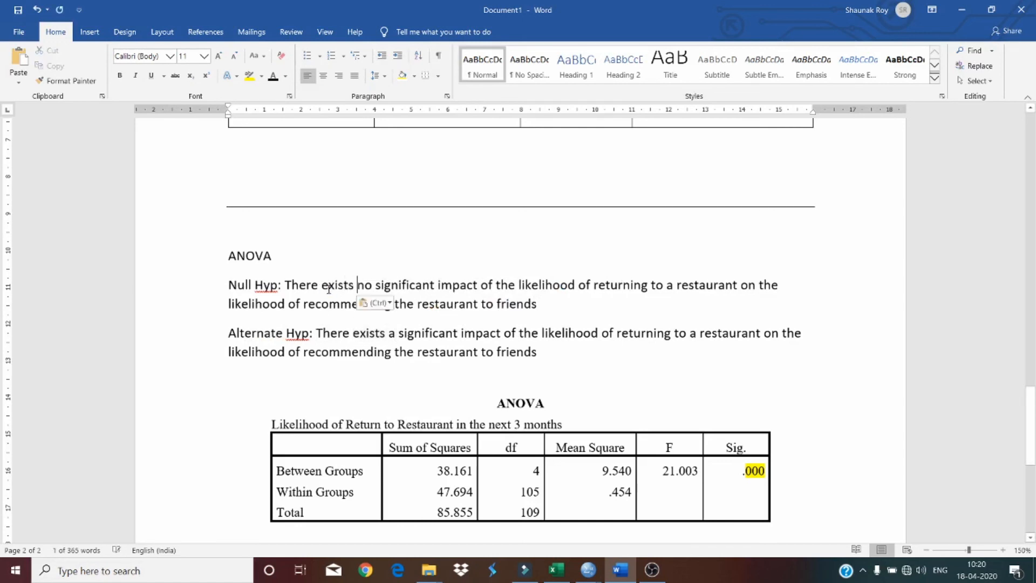
pyautogui.hotkey('ctrl', 'z')
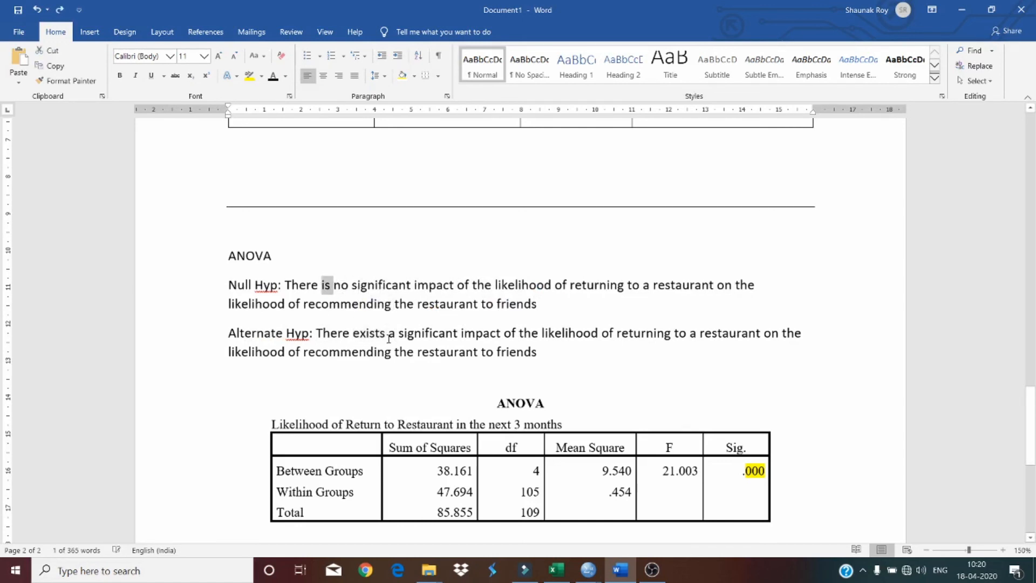
pyautogui.click(399, 384)
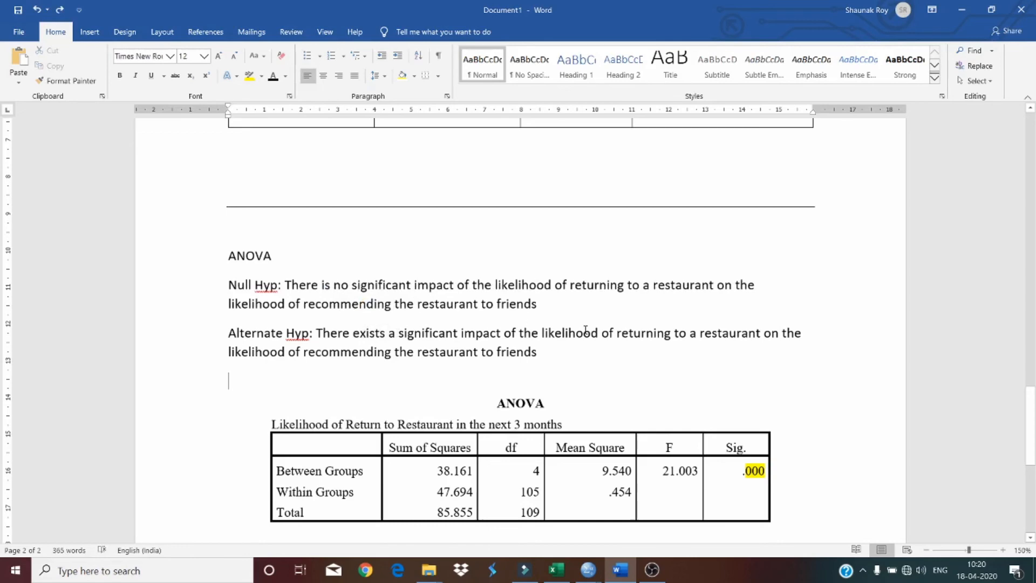
# Step: Copy the H0A subscript label from the Hypothesis 1 section and insert it after "Null Hyp", preceded by an opening parenthesis
pyautogui.scroll(-4, 592, 338)
pyautogui.scroll(2, 554, 258)
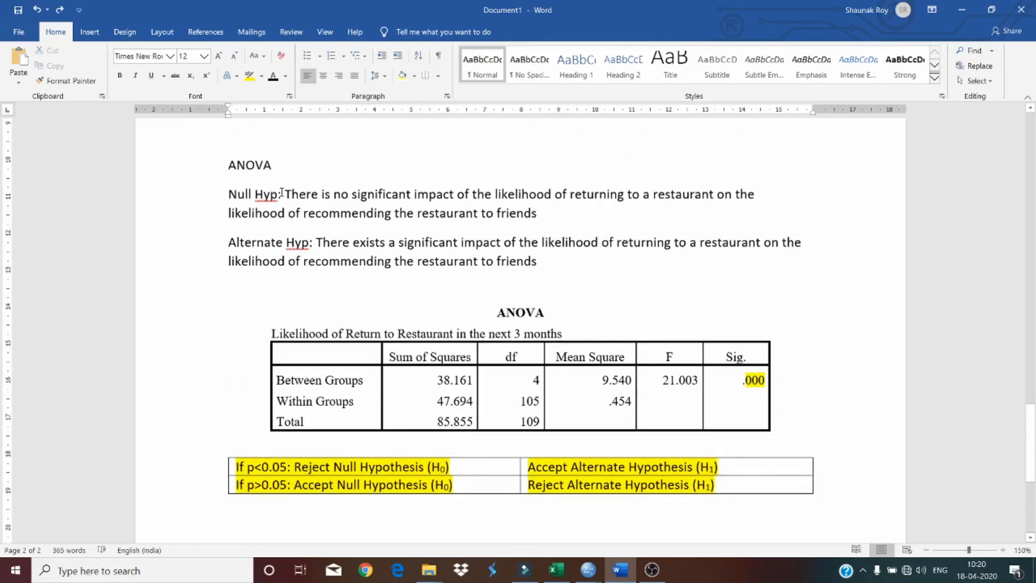
pyautogui.scroll(8, 303, 227)
pyautogui.scroll(8, 496, 465)
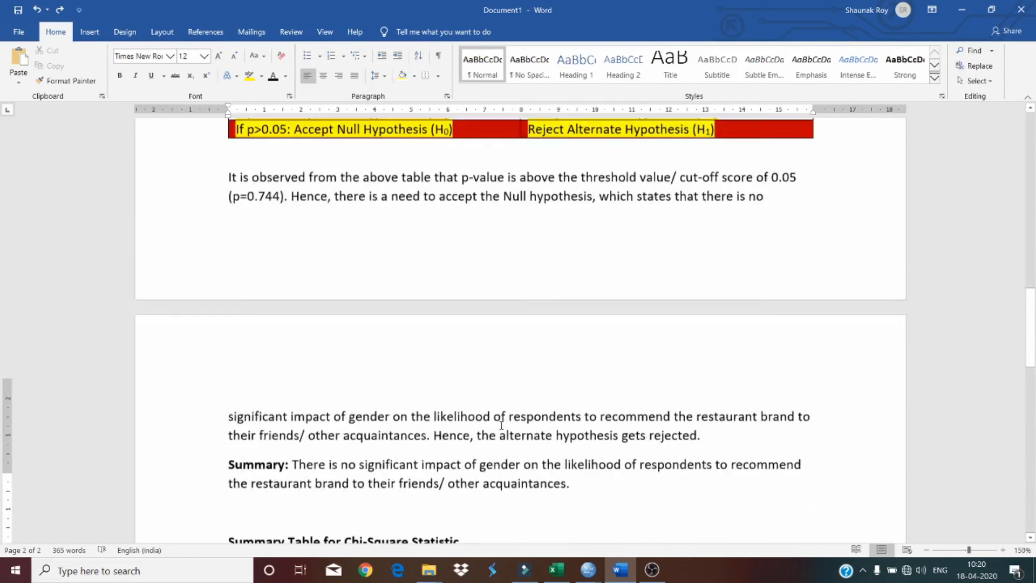
pyautogui.scroll(10, 271, 343)
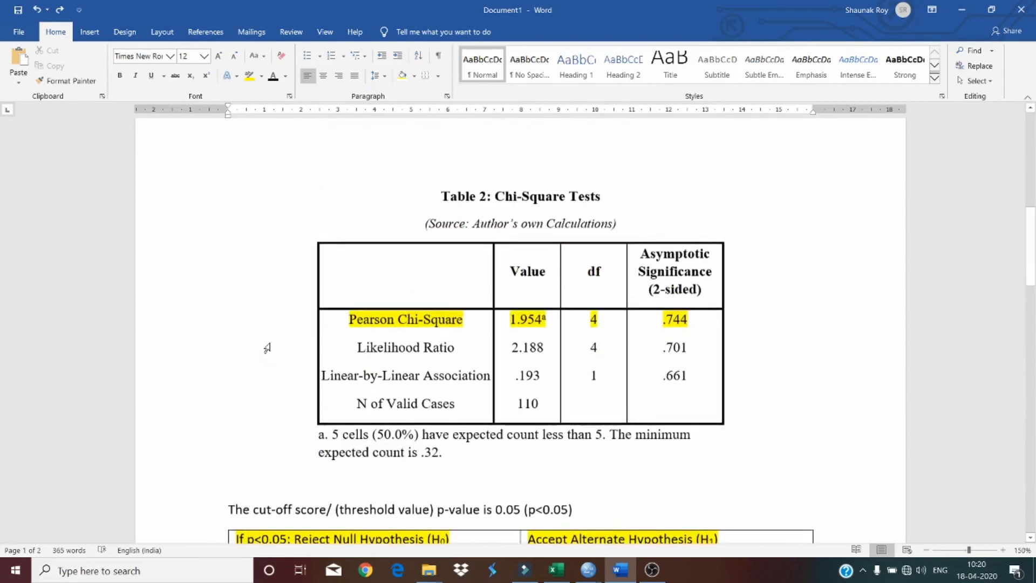
pyautogui.moveTo(247, 266); pyautogui.dragTo(238, 267)
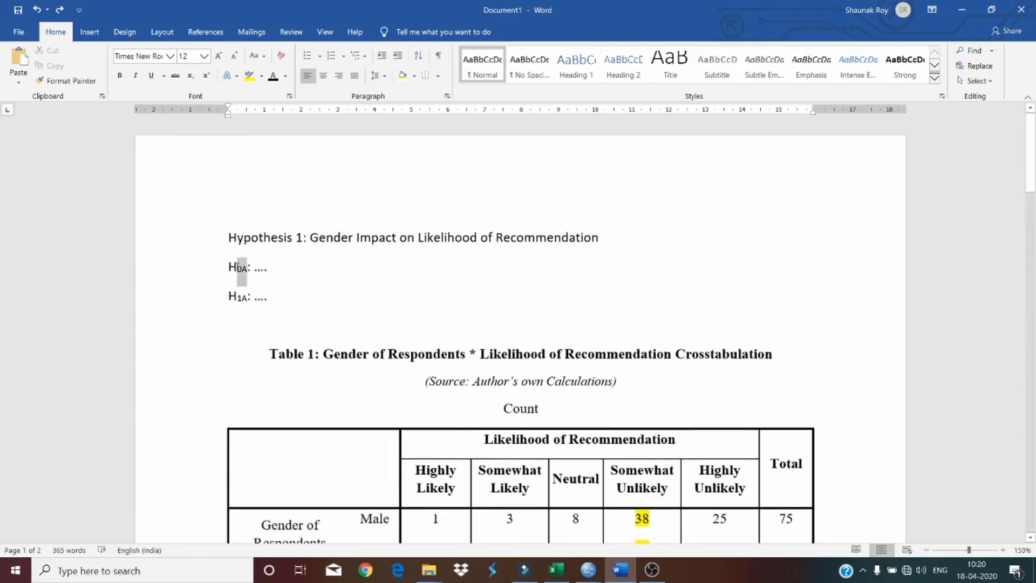
pyautogui.scroll(-10, 399, 365)
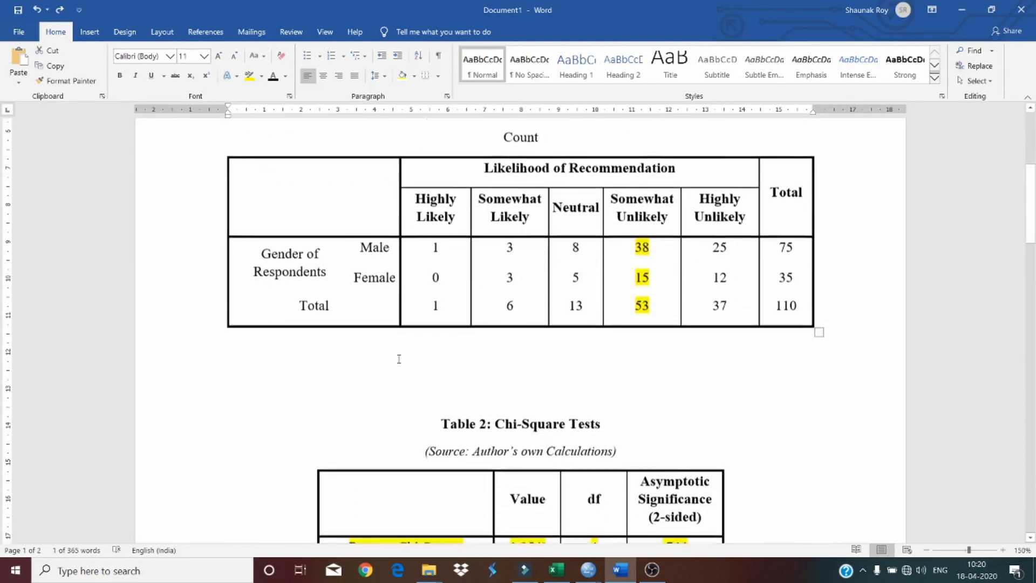
pyautogui.scroll(-15, 399, 366)
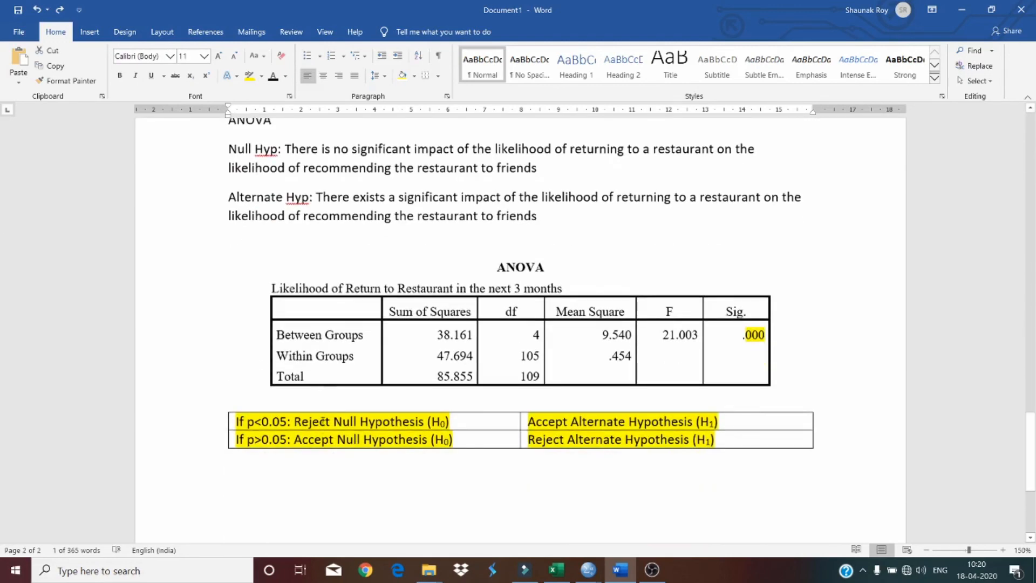
pyautogui.scroll(-2, 291, 441)
pyautogui.scroll(6, 289, 442)
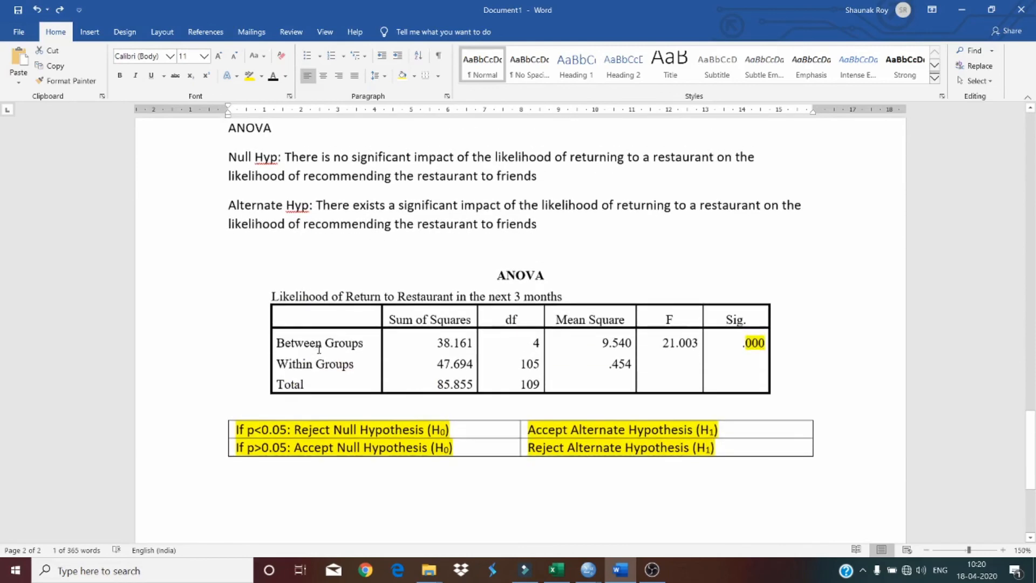
pyautogui.scroll(-2, 315, 345)
pyautogui.scroll(4, 292, 322)
pyautogui.click(279, 339)
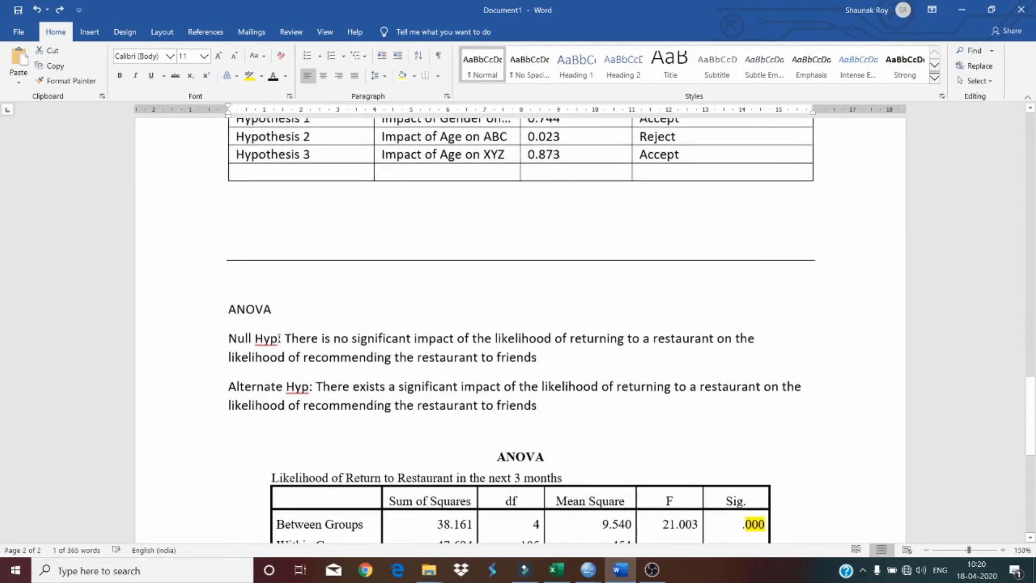
pyautogui.write('(')
pyautogui.hotkey('ctrl', 'v')
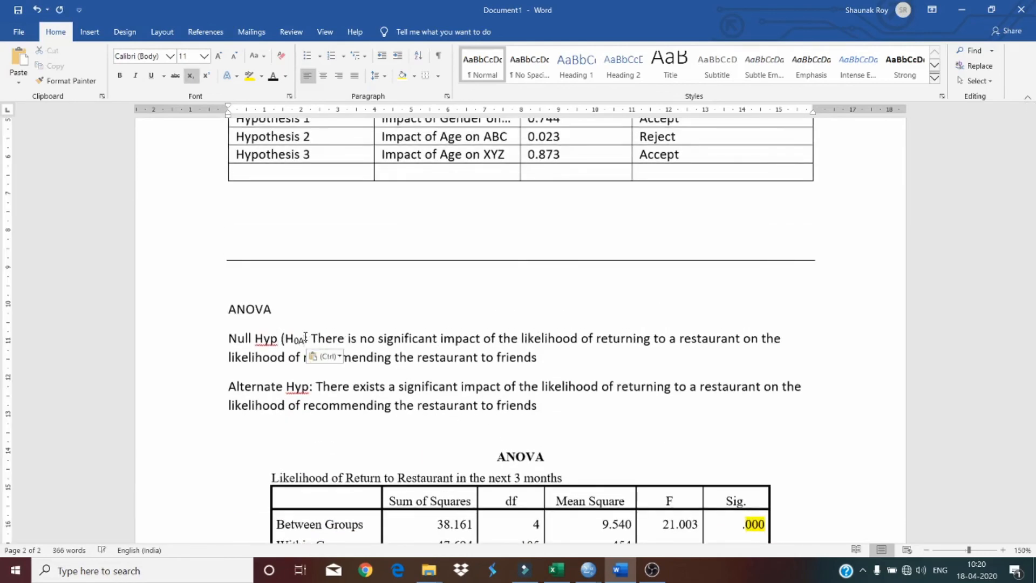
# Step: Remove the A from the null hypothesis label's subscript and close the parenthesis before the colon so it reads "(H0):"
pyautogui.press('BackSpace')
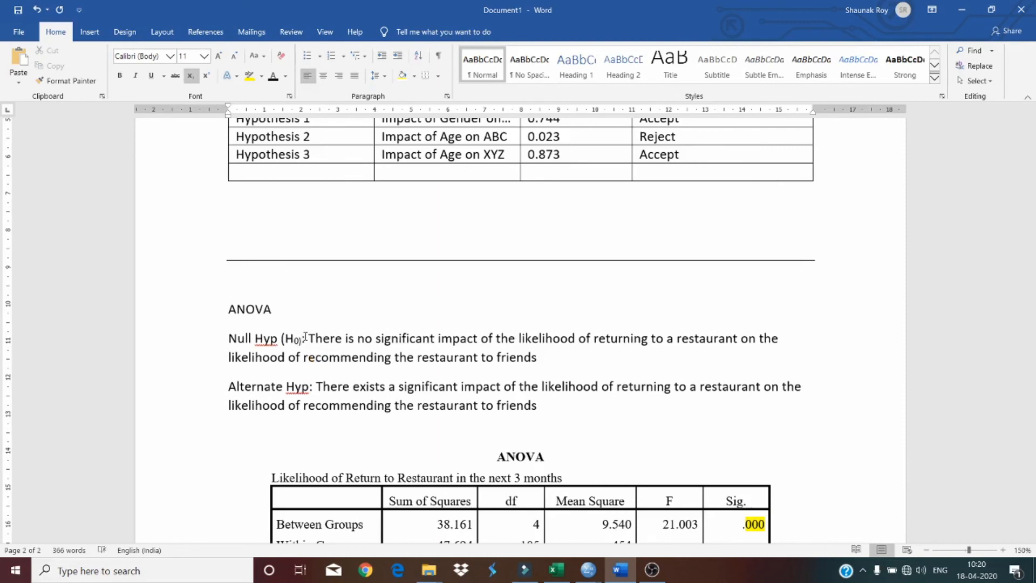
pyautogui.press('BackSpace')
pyautogui.press('Right')
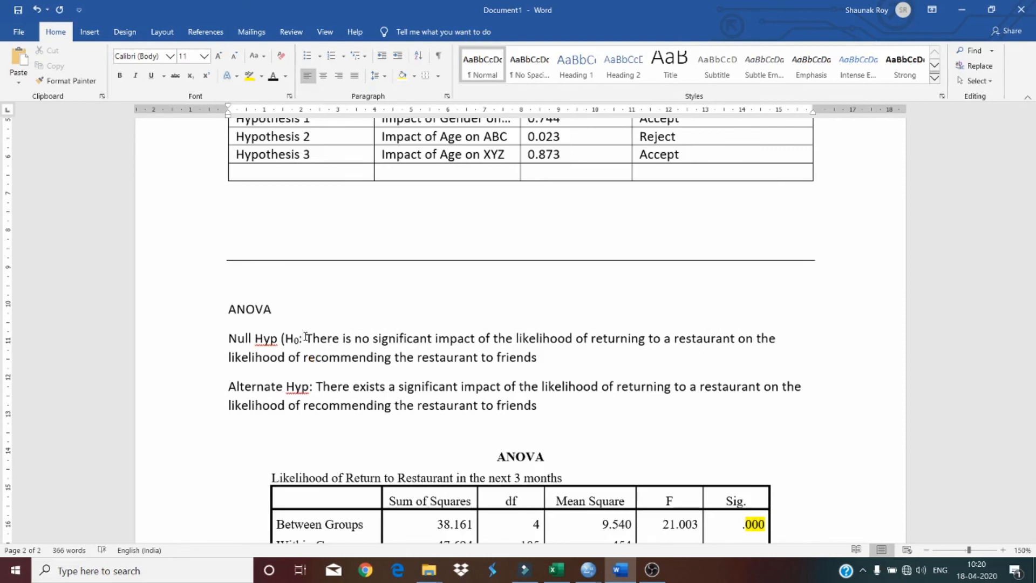
pyautogui.hotkey('ctrl', '=')
pyautogui.write(')')
pyautogui.hotkey('ctrl', 'z')
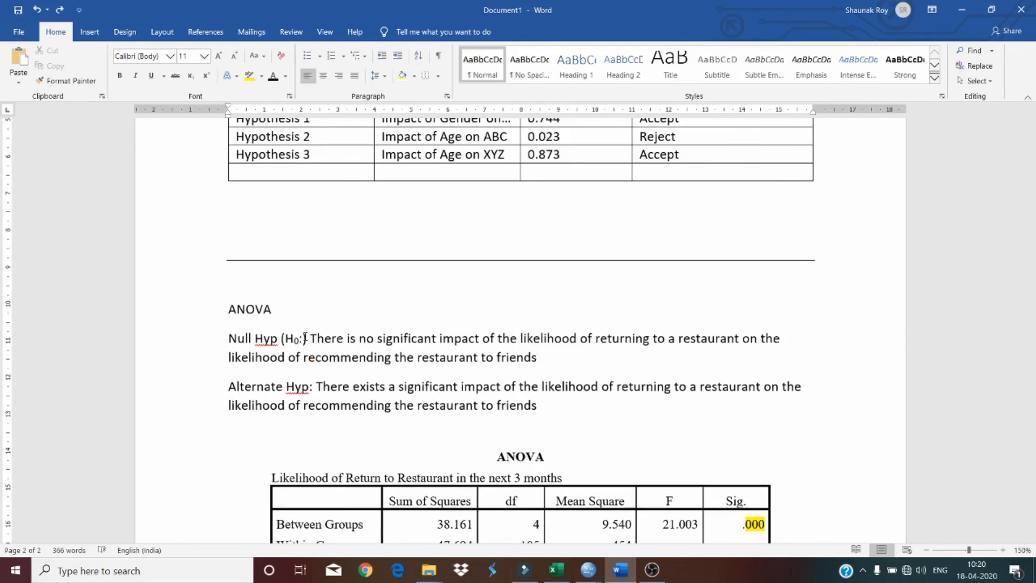
pyautogui.press('Left')
pyautogui.press('BackSpace')
pyautogui.press('Right')
pyautogui.write(':')
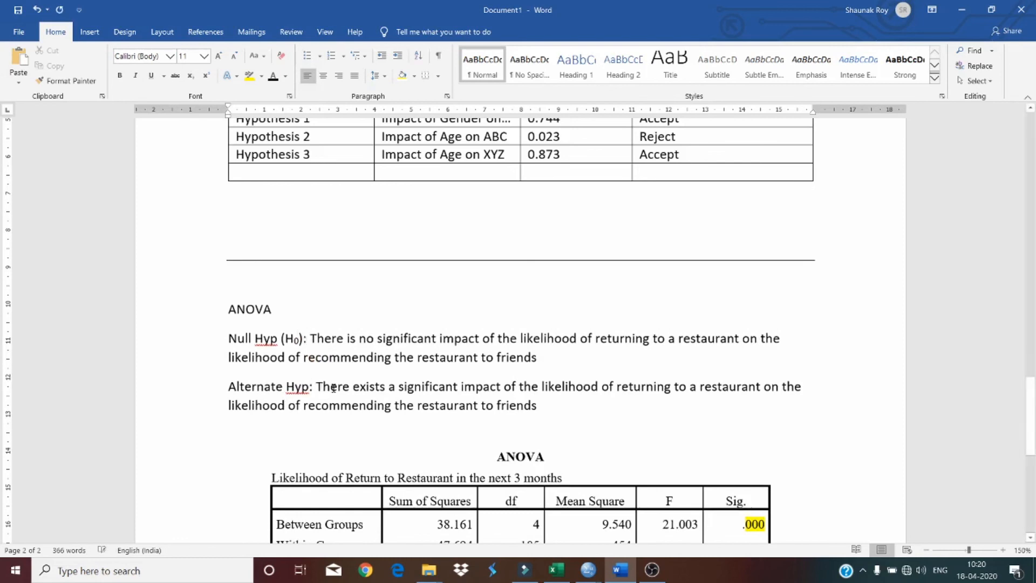
# Step: Insert the copied label with an opening parenthesis after "Alternate Hyp" and change its subscript 0 to 1
pyautogui.click(309, 387)
pyautogui.hotkey('ctrl', 'v')
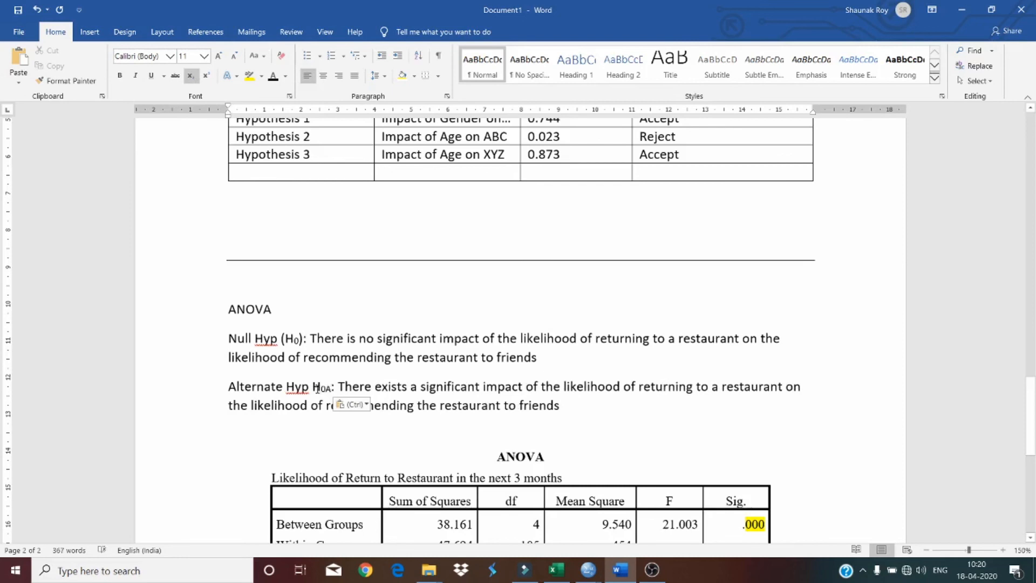
pyautogui.click(317, 388)
pyautogui.write('(')
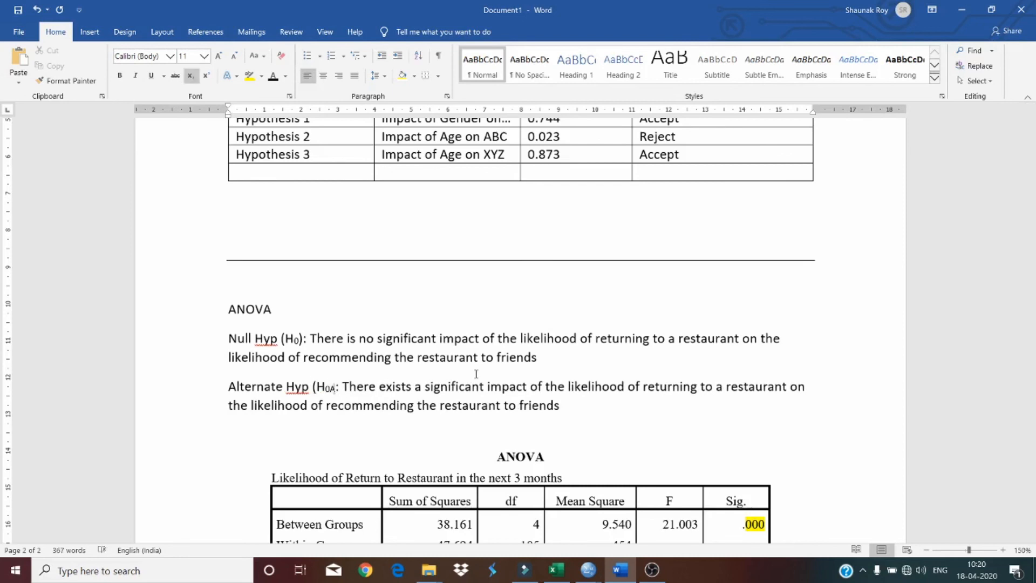
pyautogui.click(331, 388)
pyautogui.press('BackSpace')
pyautogui.write('1')
# Step: Close the alternate hypothesis label's parenthesis before the colon and remove the subscript A so it reads "(H1):"
pyautogui.click(337, 388)
pyautogui.write(')')
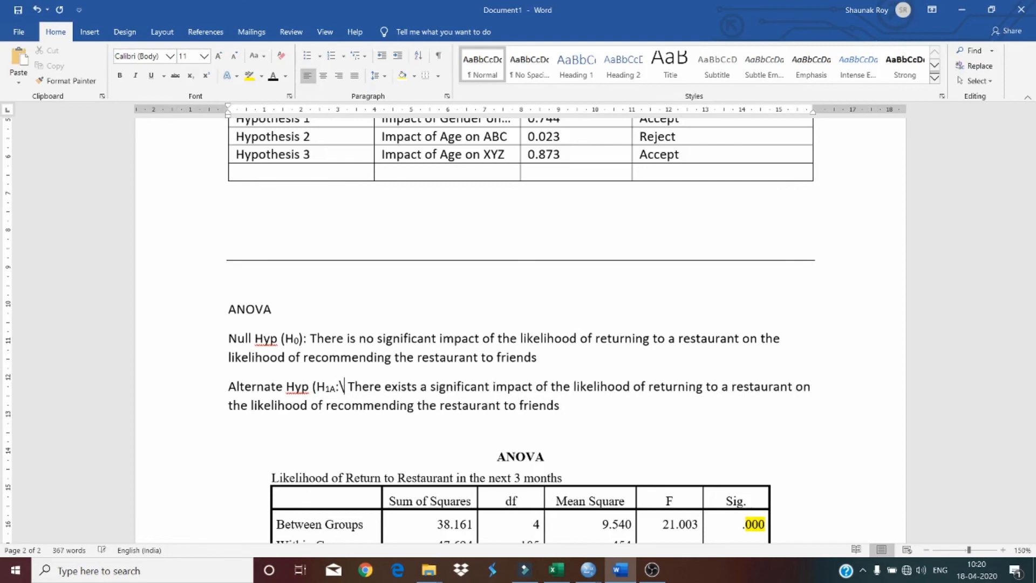
pyautogui.hotkey('ctrl', 'z')
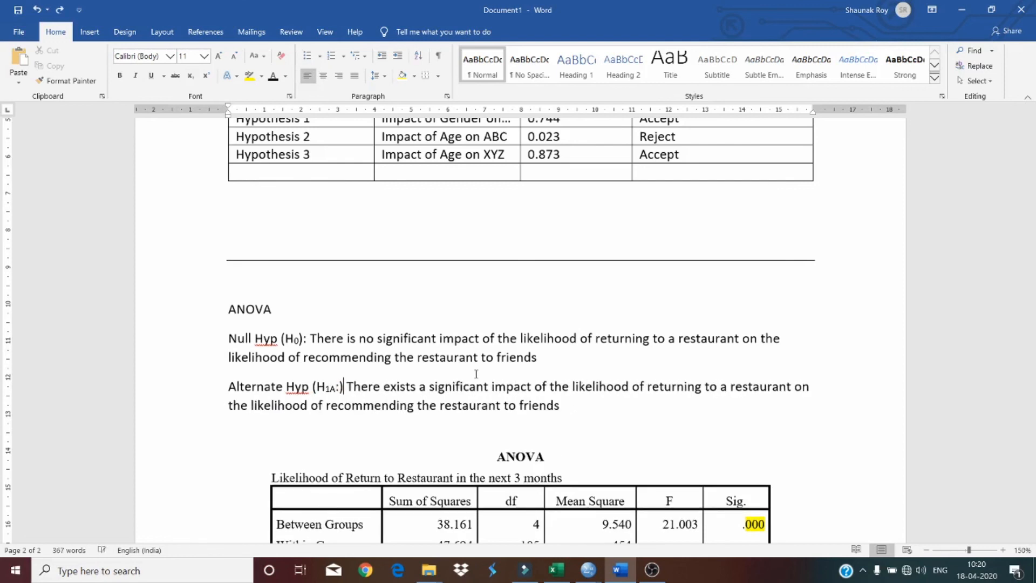
pyautogui.press('BackSpace')
pyautogui.press('Left')
pyautogui.press('BackSpace')
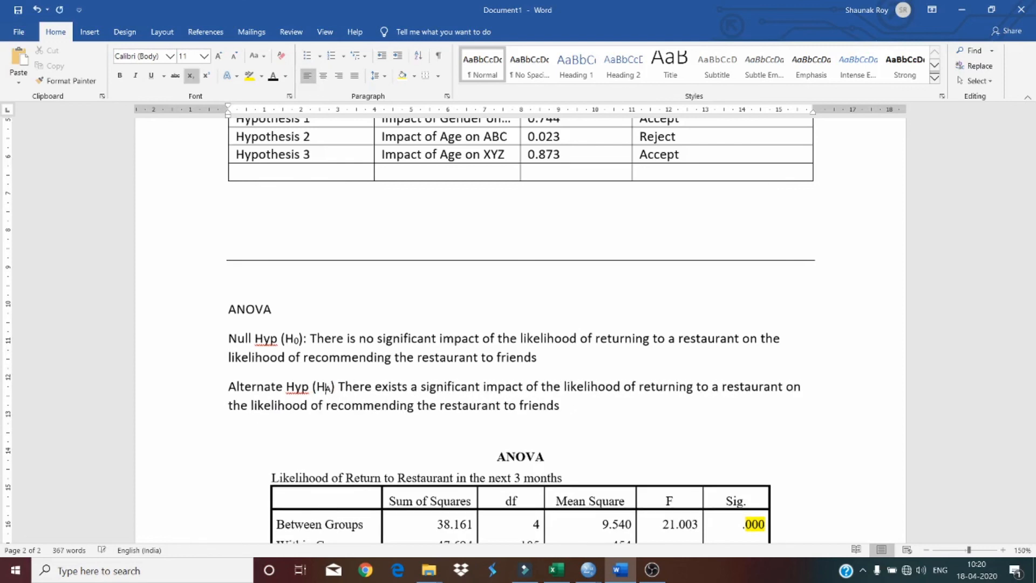
pyautogui.write('1')
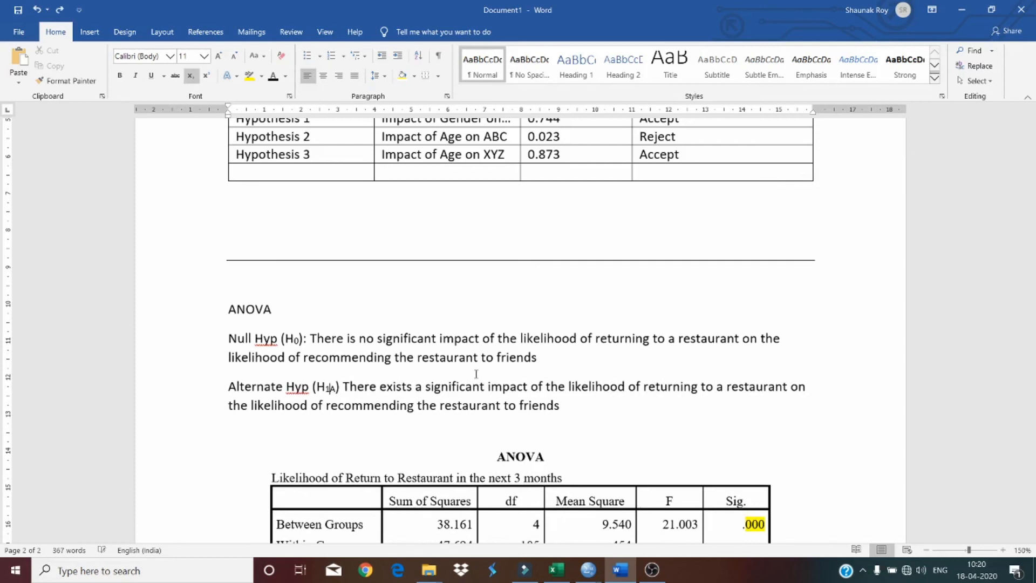
pyautogui.press('Delete')
pyautogui.press('Right')
pyautogui.write(':')
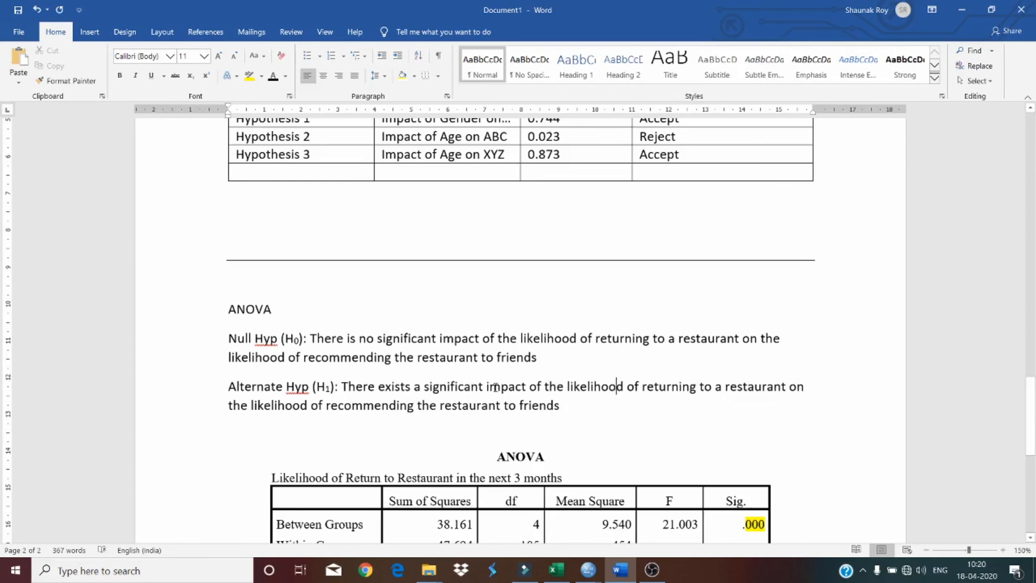
# Step: Highlight the null and alternate hypothesis paragraphs in yellow
pyautogui.moveTo(621, 388); pyautogui.dragTo(562, 406)
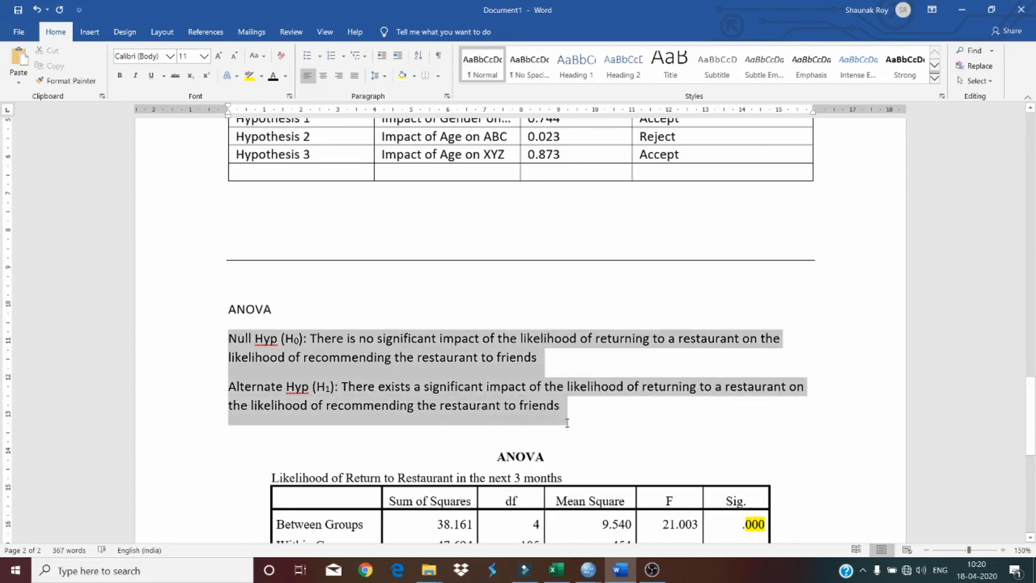
pyautogui.click(249, 76)
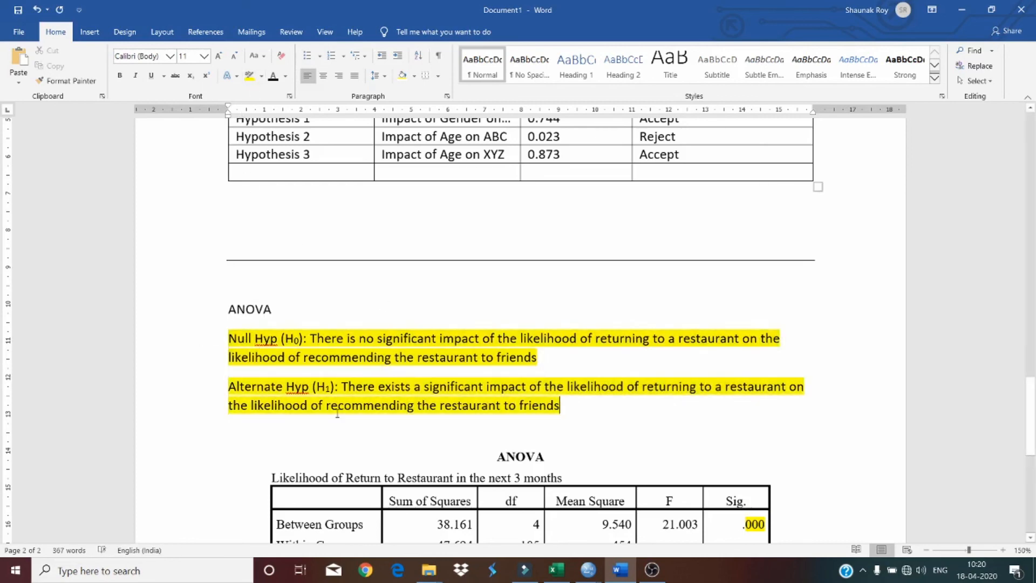
# Step: Copy the "It is observed from the above table" paragraph from the chi-square section and paste it below the ANOVA decision rule table
pyautogui.scroll(-7, 387, 421)
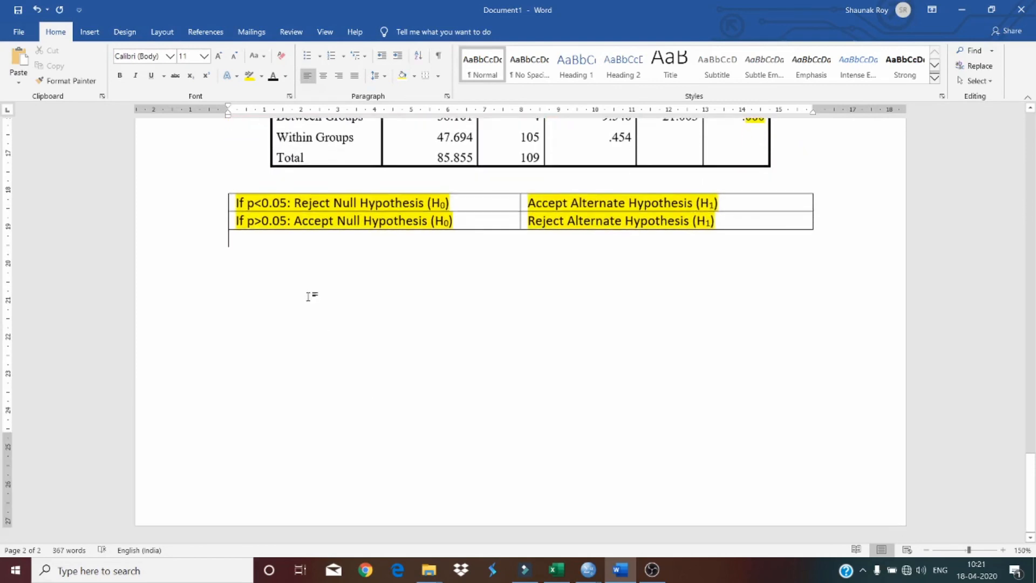
pyautogui.scroll(3, 310, 297)
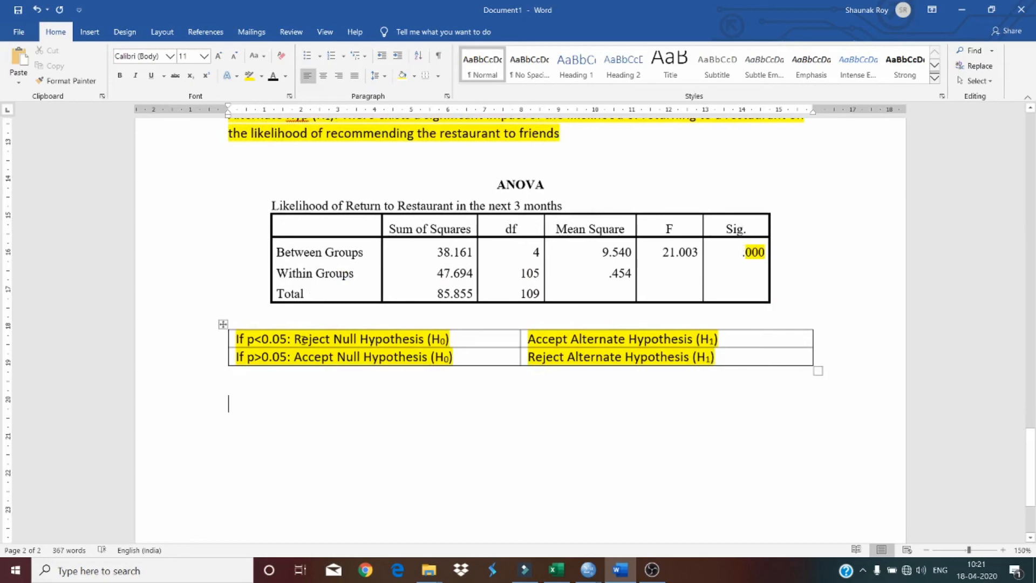
pyautogui.moveTo(304, 339); pyautogui.dragTo(424, 339)
pyautogui.scroll(10, 380, 393)
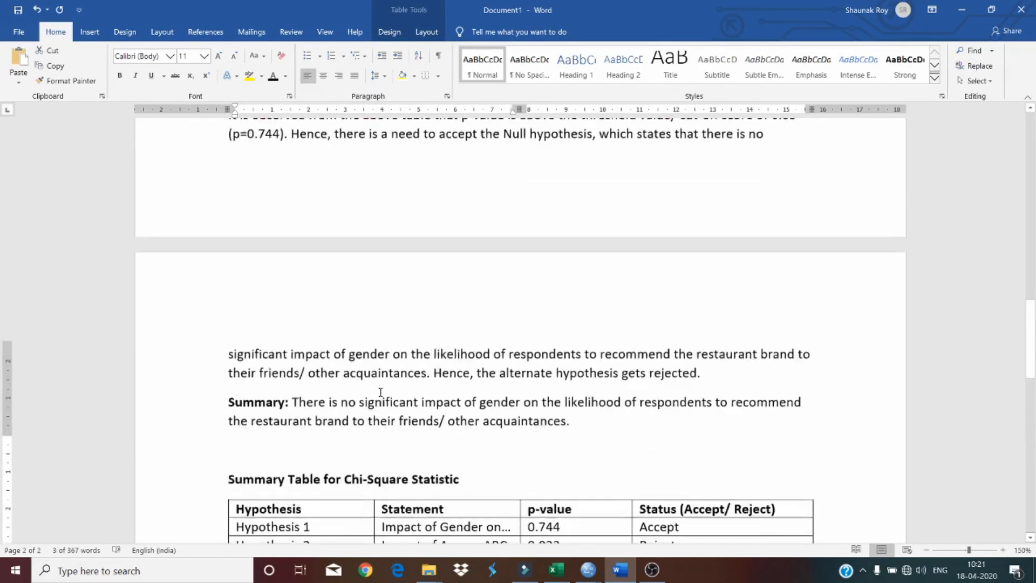
pyautogui.scroll(3, 380, 393)
pyautogui.moveTo(223, 200); pyautogui.dragTo(789, 475)
pyautogui.hotkey('ctrl', 'x')
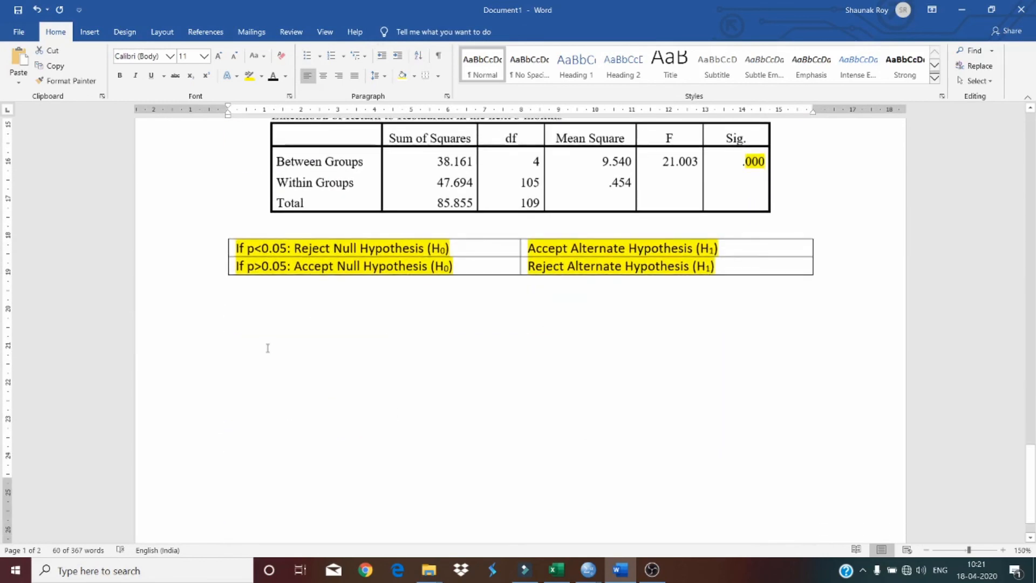
pyautogui.hotkey('ctrl', 'v')
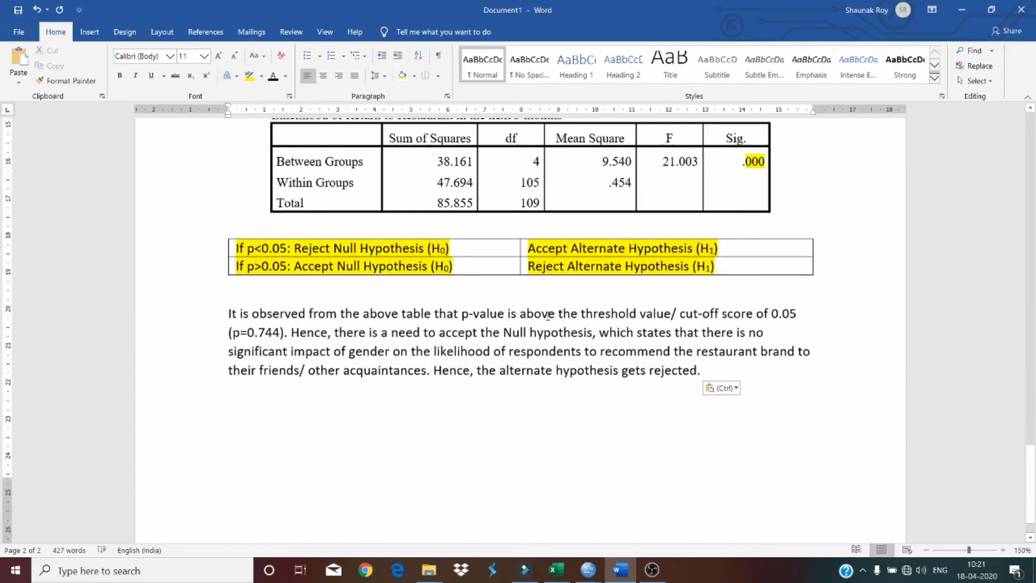
# Step: In the pasted paragraph, change "above" before "the threshold" to "below" and shorten "threshold value/ cut-off score" to "threshold value"
pyautogui.doubleClick(548, 316)
pyautogui.write('below')
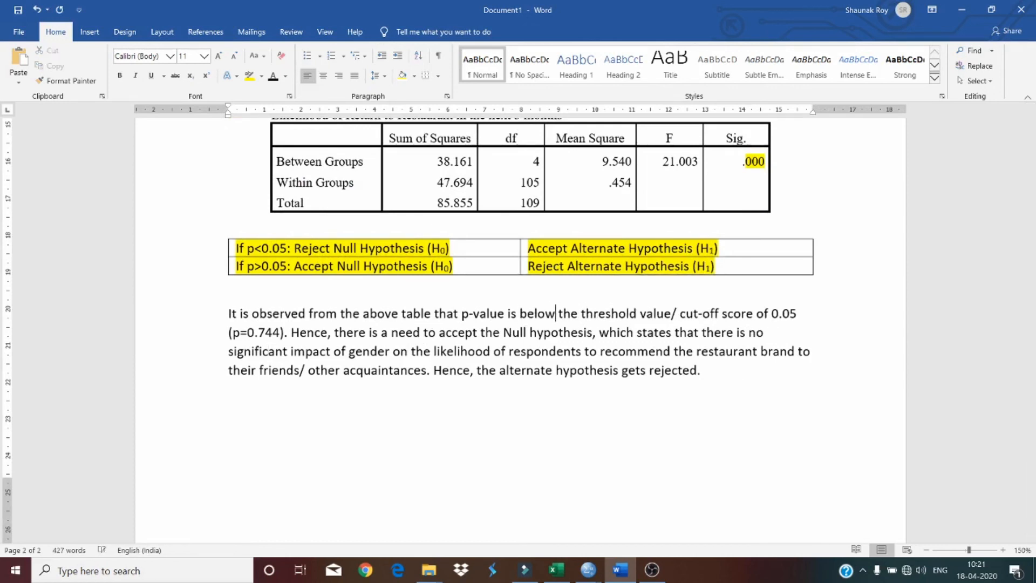
pyautogui.moveTo(675, 320); pyautogui.dragTo(758, 316)
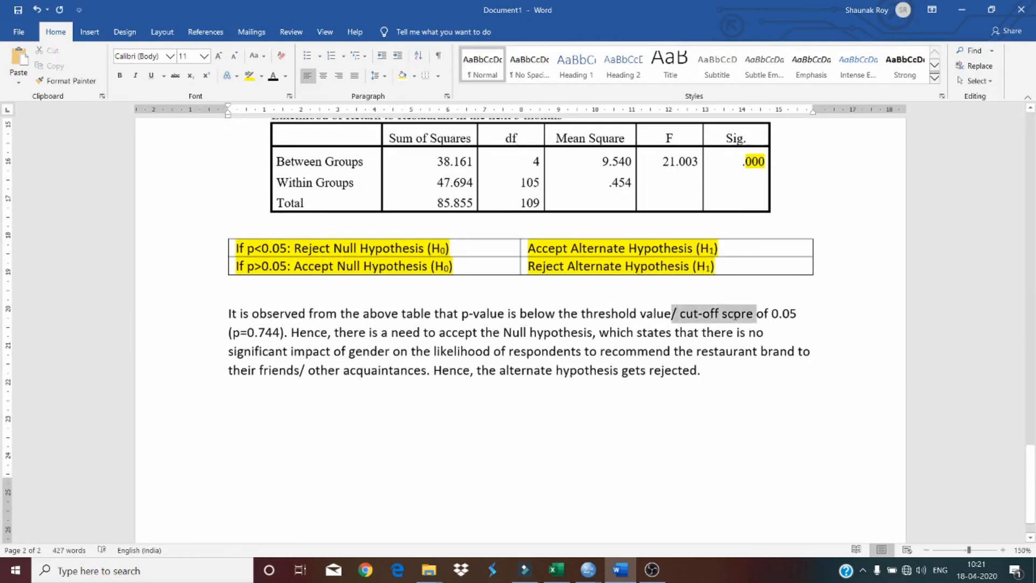
pyautogui.press('BackSpace')
pyautogui.press('BackSpace')
pyautogui.press('BackSpace')
pyautogui.write('ue')
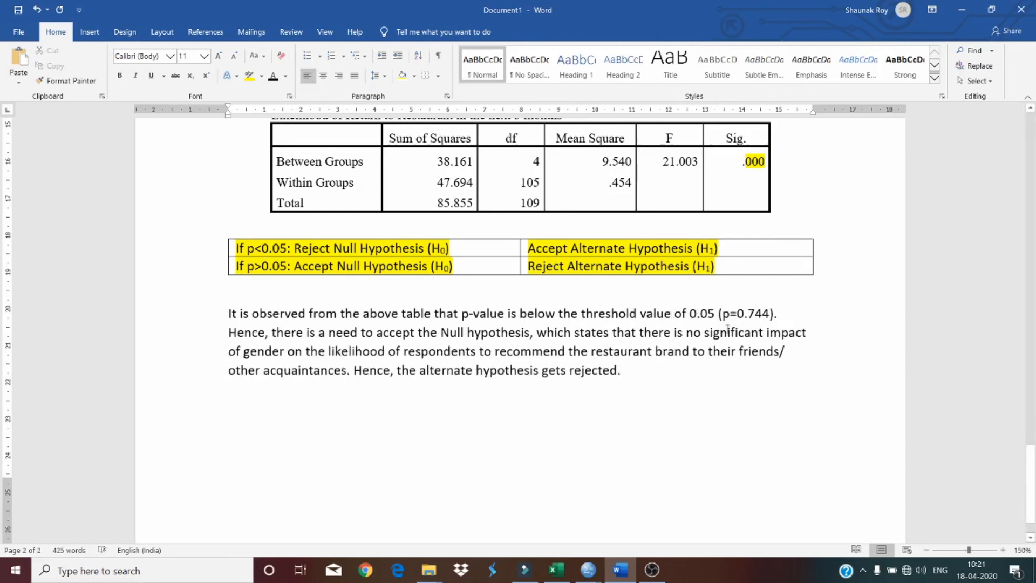
# Step: Set the p-value in the ANOVA interpretation to 0.000 and replace "accept" with "reject" before "the Null hypothesis"
pyautogui.click(768, 313)
pyautogui.press('BackSpace')
pyautogui.press('BackSpace')
pyautogui.press('BackSpace')
pyautogui.write('00')
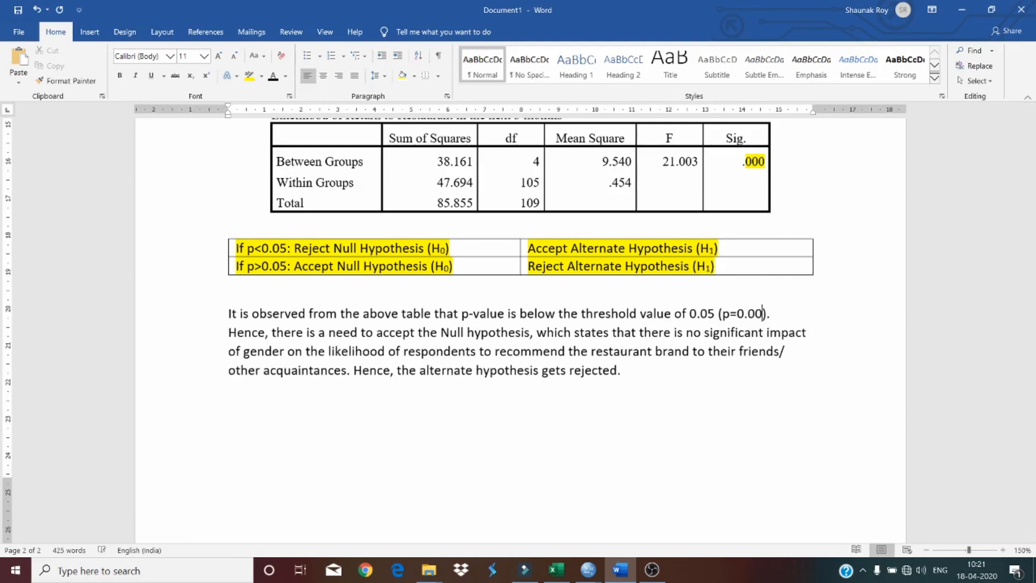
pyautogui.write('0')
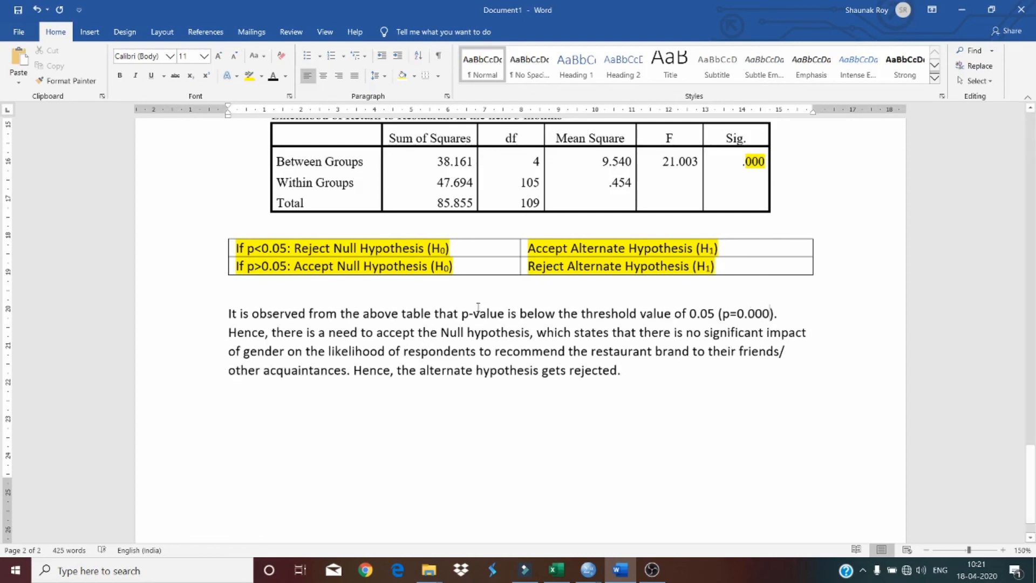
pyautogui.doubleClick(390, 336)
pyautogui.write('reject')
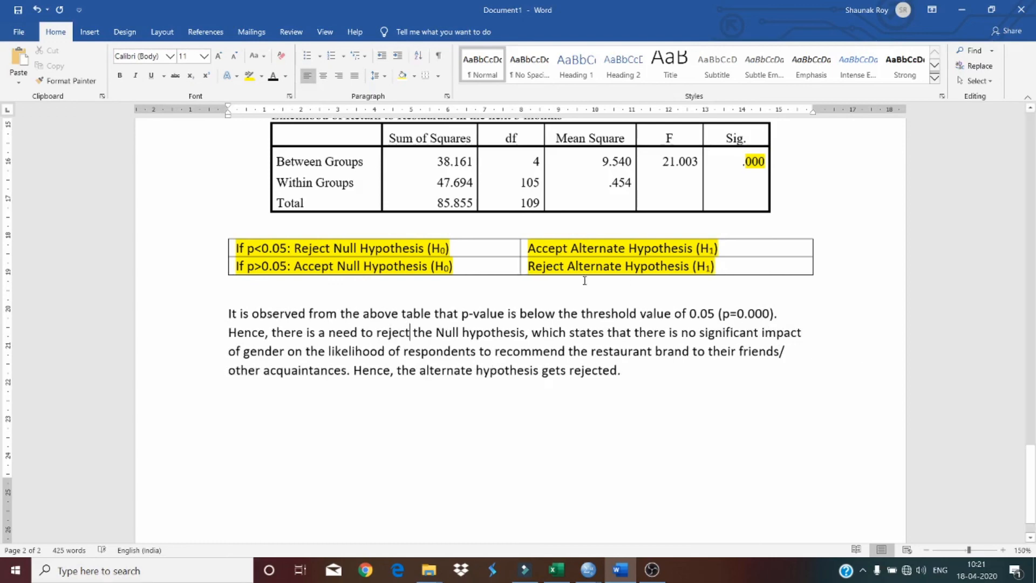
# Step: Replace the gender statement after "which states that" in the ANOVA interpretation with the copied ANOVA null hypothesis statement
pyautogui.scroll(5, 360, 257)
pyautogui.moveTo(336, 247); pyautogui.dragTo(537, 267)
pyautogui.scroll(-5, 556, 307)
pyautogui.scroll(-1, 556, 308)
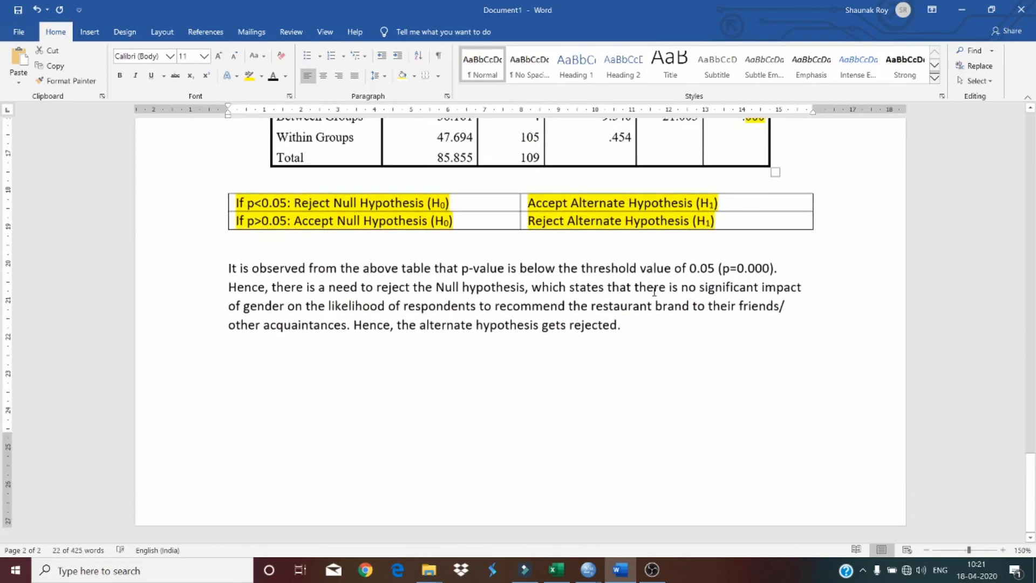
pyautogui.moveTo(655, 291); pyautogui.dragTo(583, 323)
pyautogui.click(435, 324)
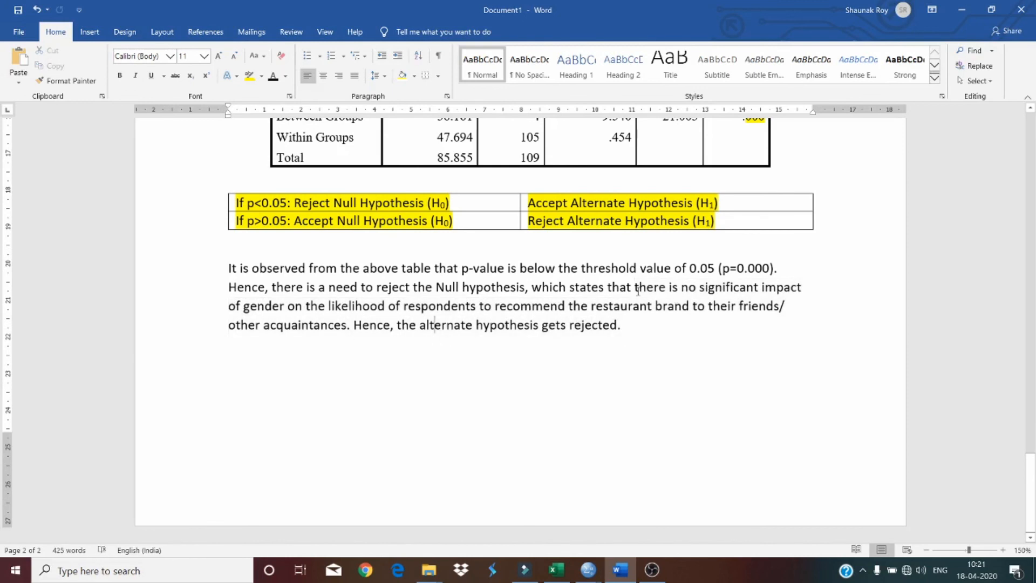
pyautogui.moveTo(639, 288); pyautogui.dragTo(346, 330)
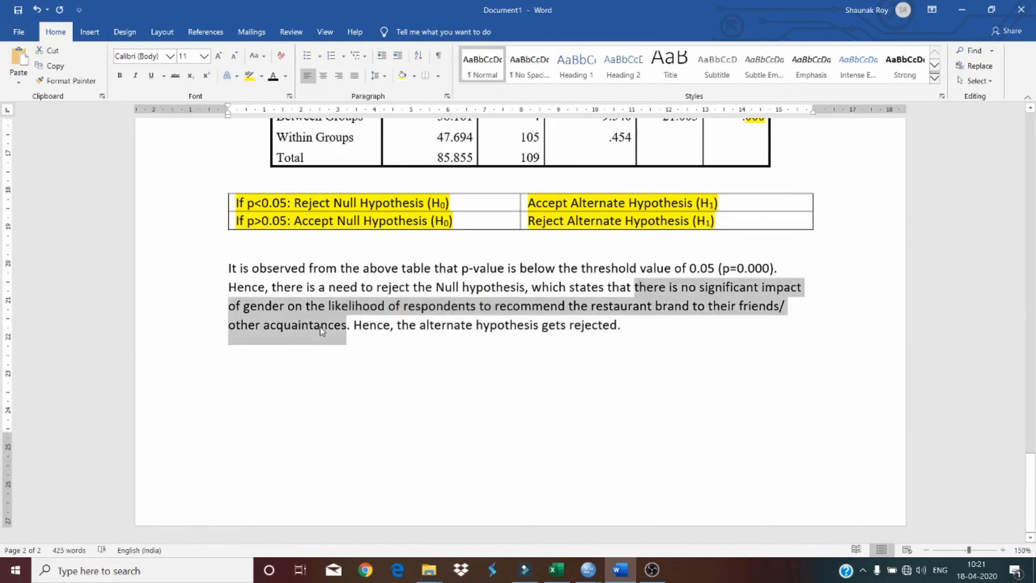
pyautogui.rightClick(321, 326)
pyautogui.click(407, 384)
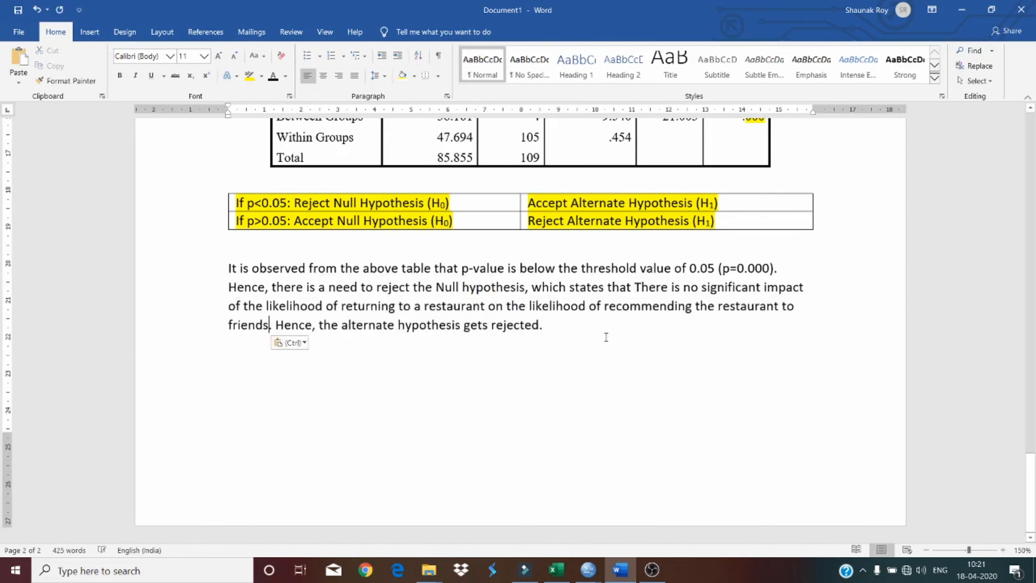
# Step: Change the capital "There" at the start of the pasted null hypothesis statement to lowercase "there"
pyautogui.click(642, 286)
pyautogui.press('BackSpace')
pyautogui.write('t')
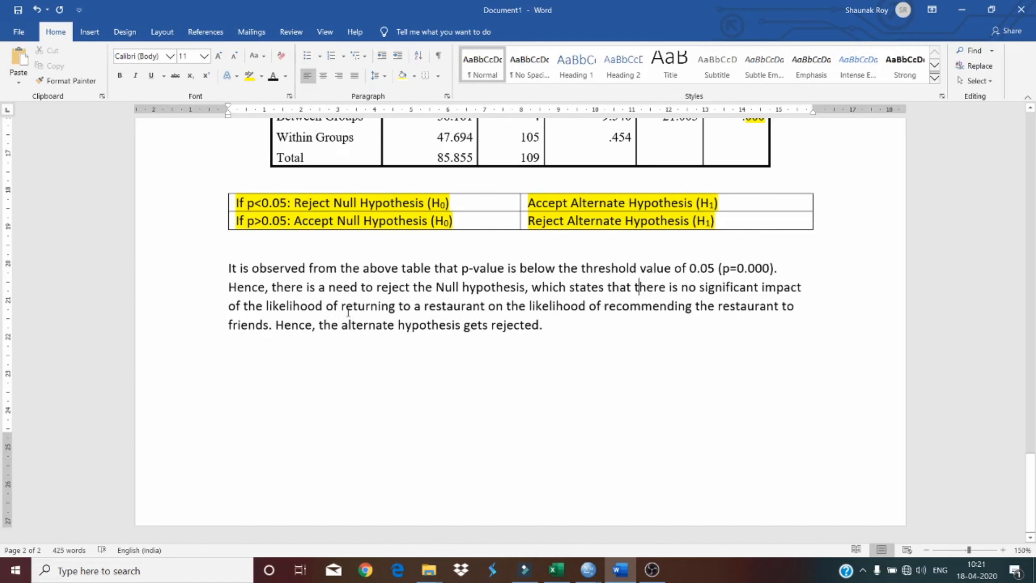
pyautogui.doubleClick(370, 325)
pyautogui.write('n')
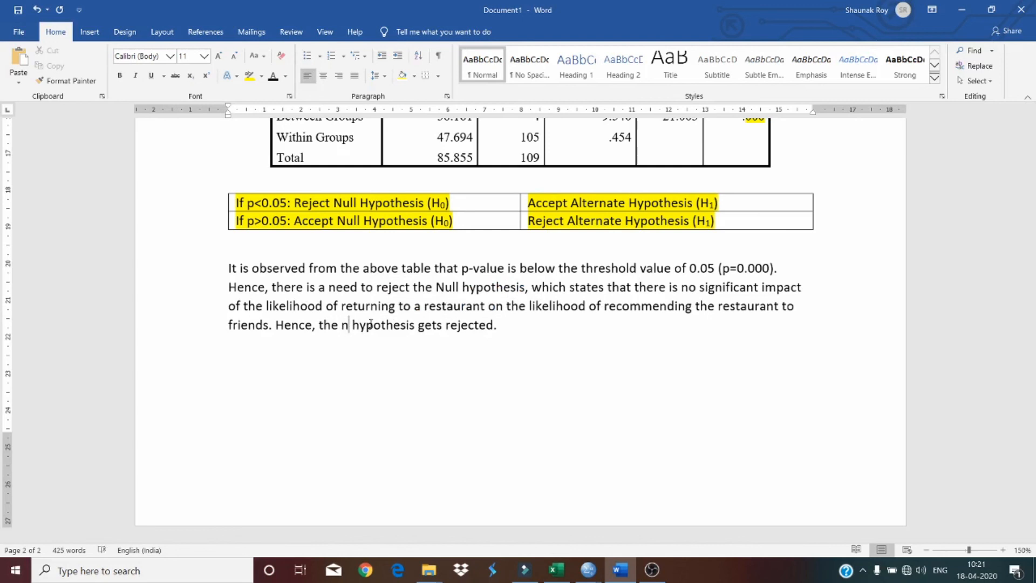
pyautogui.hotkey('ctrl', 'z')
pyautogui.hotkey('ctrl', 'z')
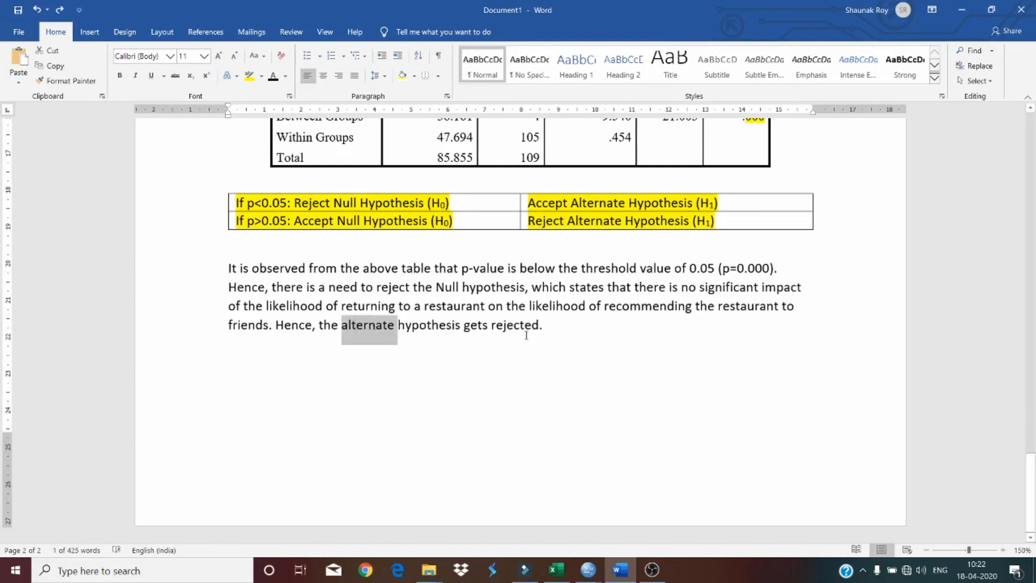
# Step: Replace "rejected" with "accepted" in the closing sentence about the alternate hypothesis
pyautogui.doubleClick(526, 335)
pyautogui.write('acc')
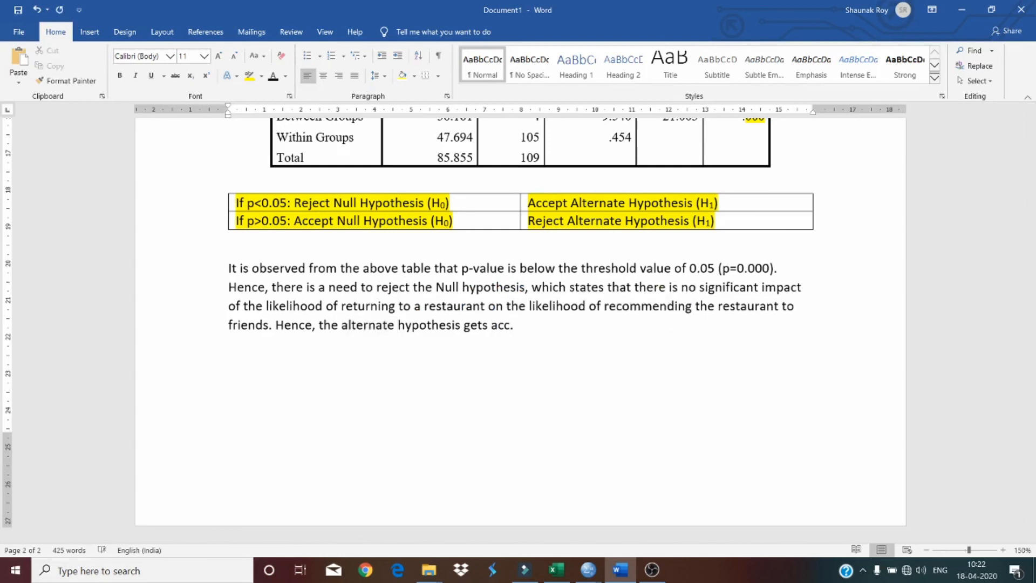
pyautogui.write('epted')
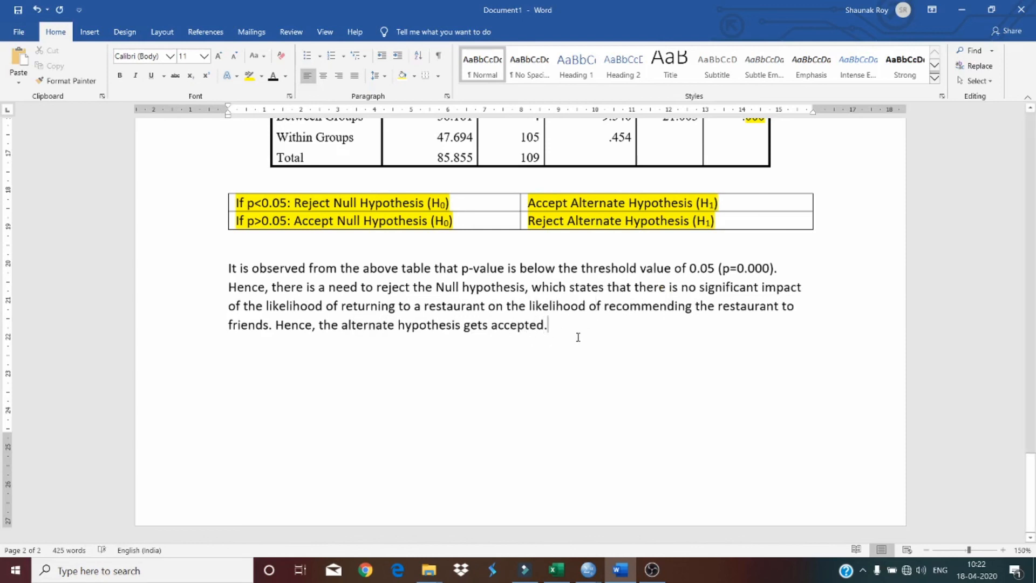
# Step: Add a "Summary:" line below the ANOVA interpretation, followed by a copy of the alternate hypothesis statement without its label
pyautogui.press('Return')
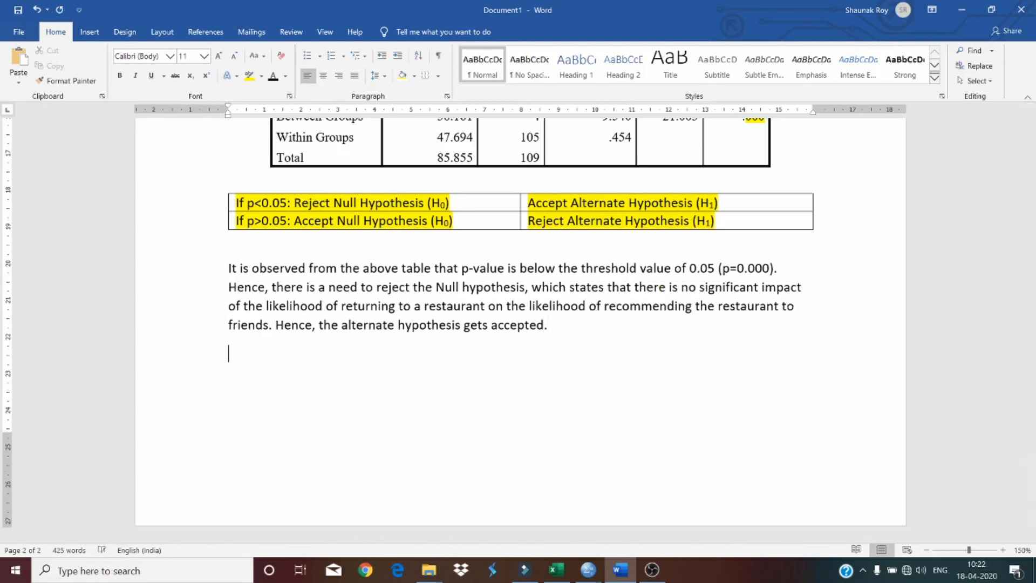
pyautogui.write('Summart')
pyautogui.press('BackSpace')
pyautogui.write('y:')
pyautogui.scroll(8, 550, 411)
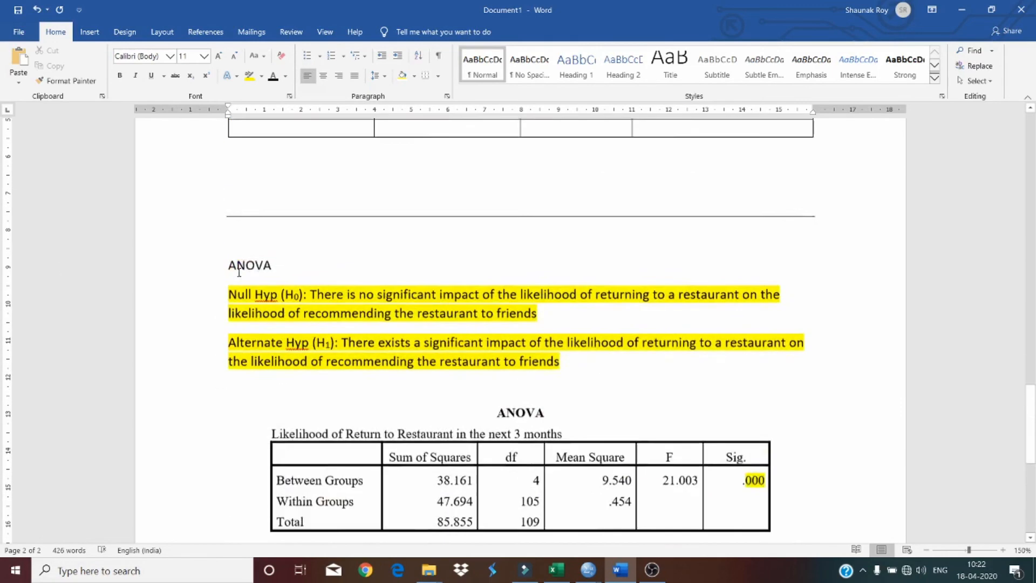
pyautogui.moveTo(409, 393); pyautogui.dragTo(341, 390)
pyautogui.scroll(-7, 330, 316)
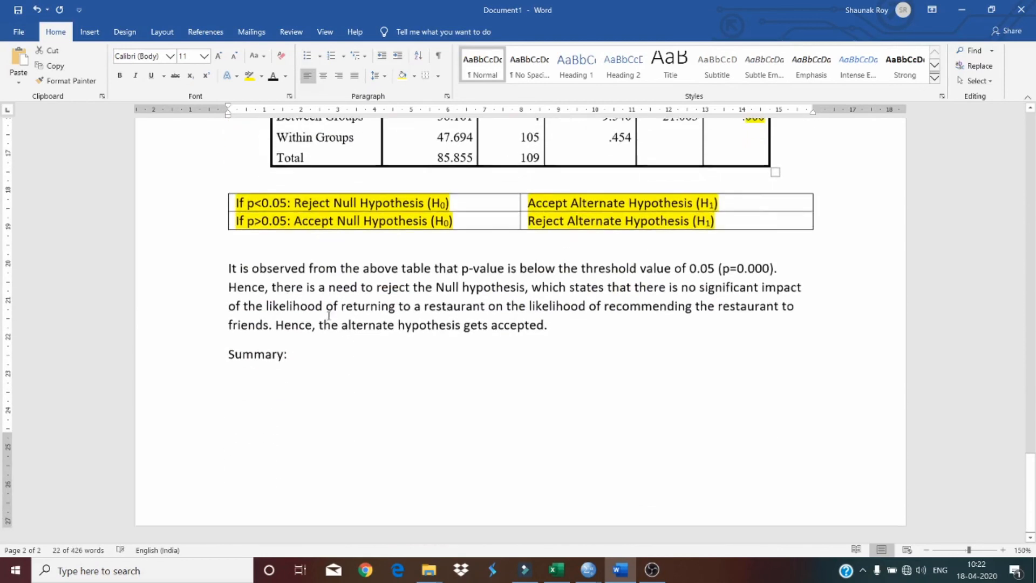
pyautogui.click(326, 362)
pyautogui.hotkey('ctrl', 'v')
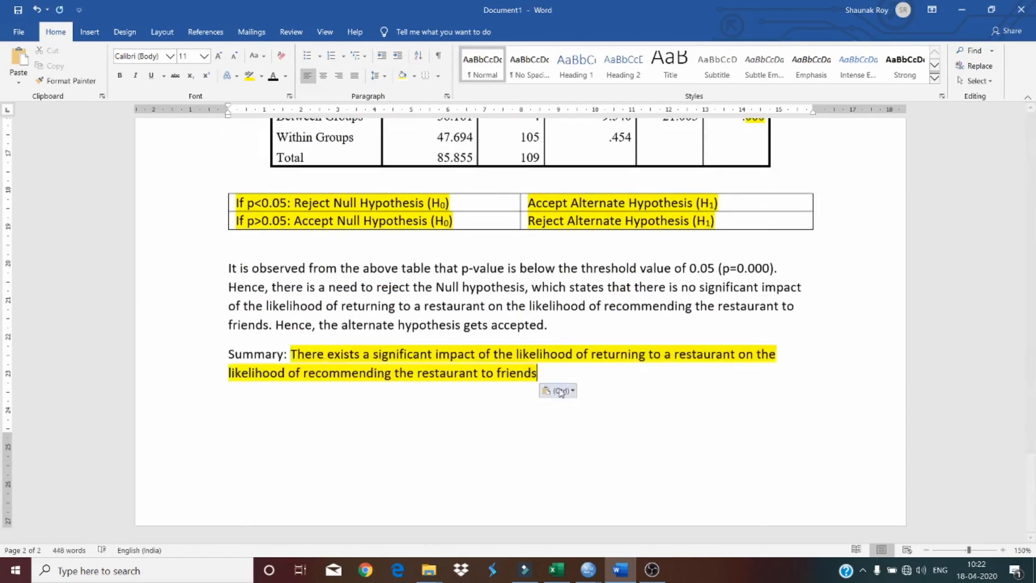
# Step: Remove the yellow highlight from the alternate hypothesis statement in the summary line
pyautogui.moveTo(546, 375); pyautogui.dragTo(291, 354)
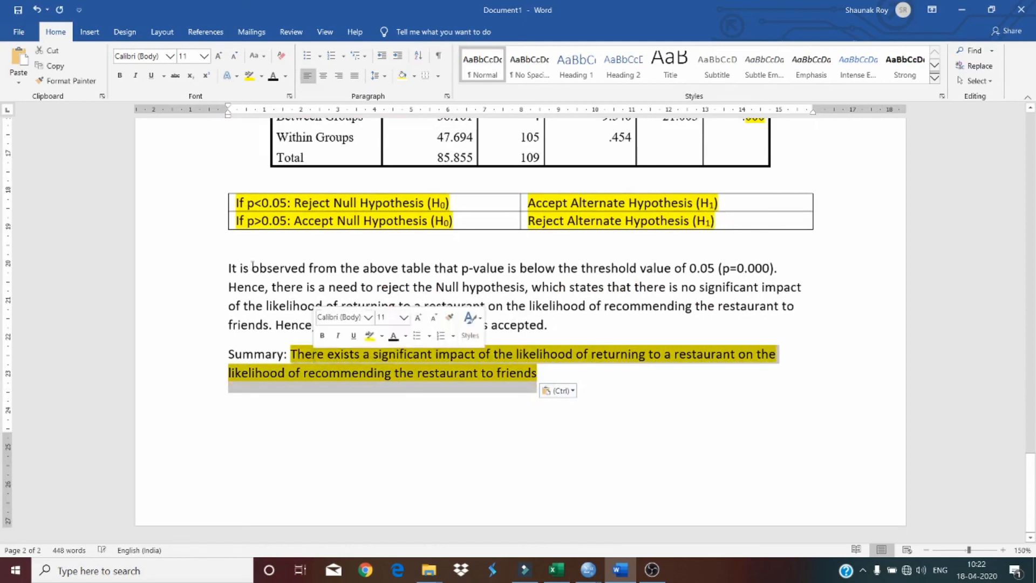
pyautogui.click(262, 76)
pyautogui.click(290, 149)
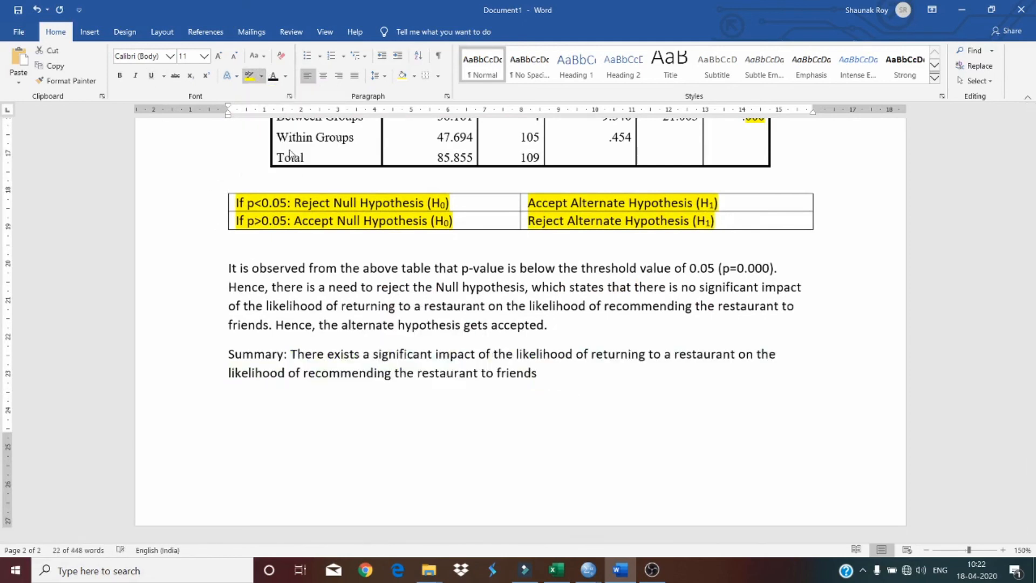
pyautogui.click(433, 436)
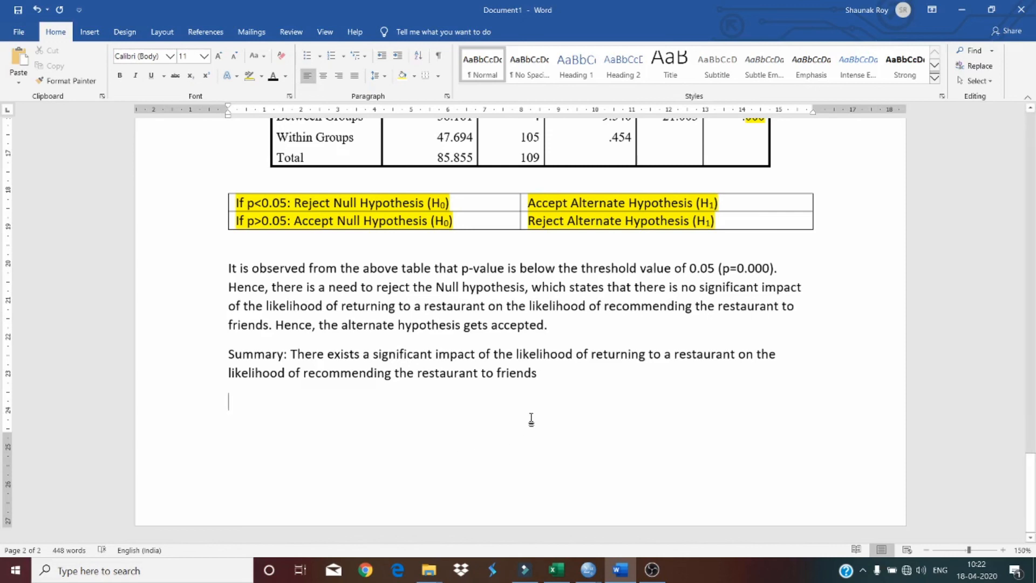
# Step: Make the "Summary:" label below the ANOVA interpretation bold
pyautogui.click(538, 374)
pyautogui.moveTo(288, 357); pyautogui.dragTo(228, 356)
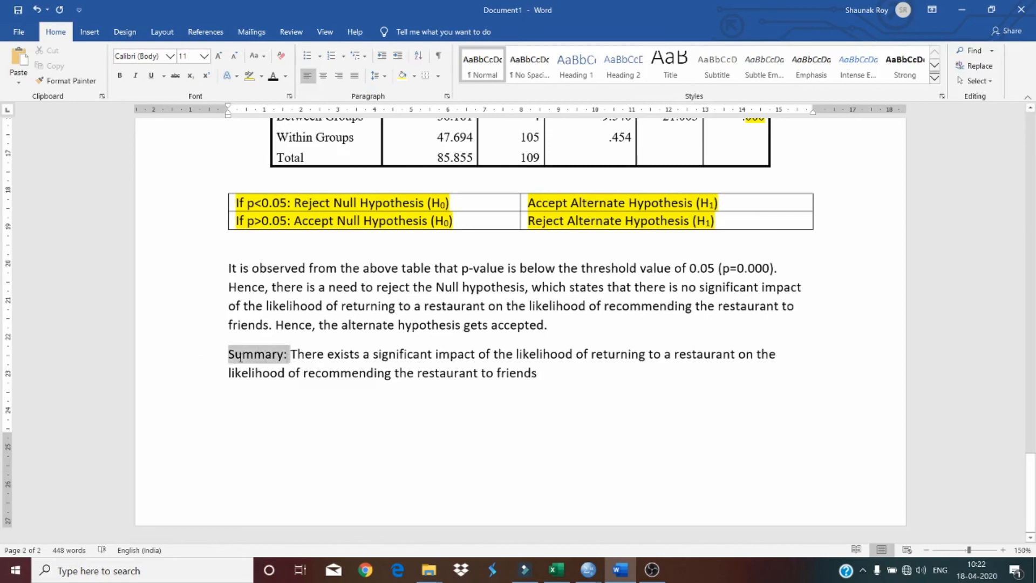
pyautogui.hotkey('ctrl', 'b')
pyautogui.click(278, 399)
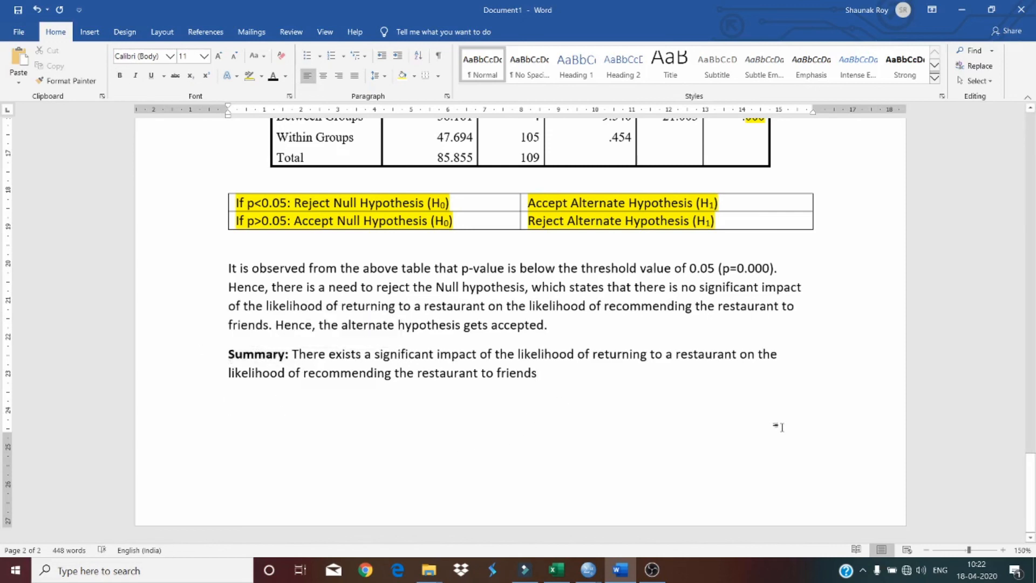
# Step: Switch to the SPSS Data Editor and look up the One-Way ANOVA procedure among the mean-comparison analyses
pyautogui.scroll(3, 753, 399)
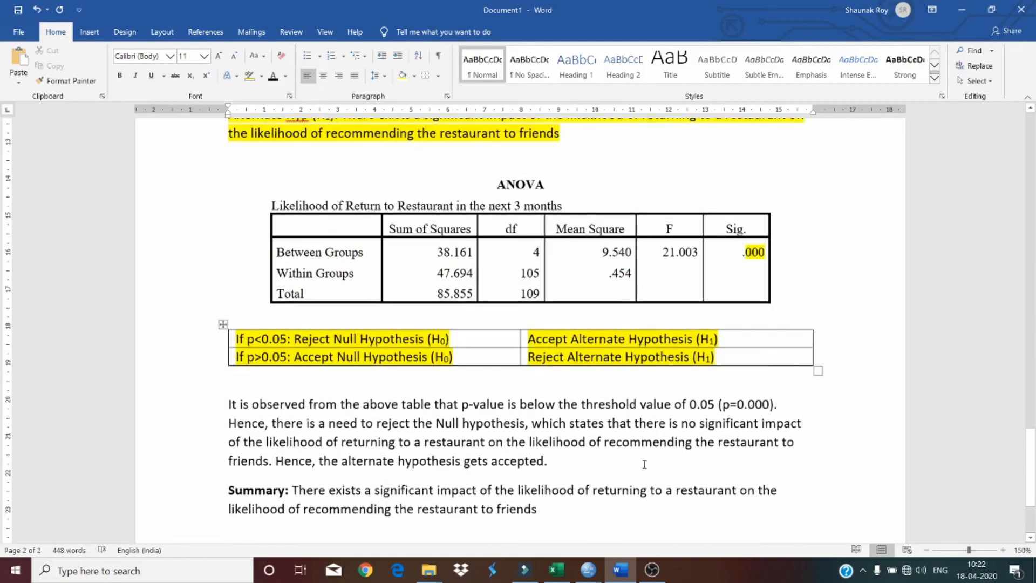
pyautogui.moveTo(589, 568)
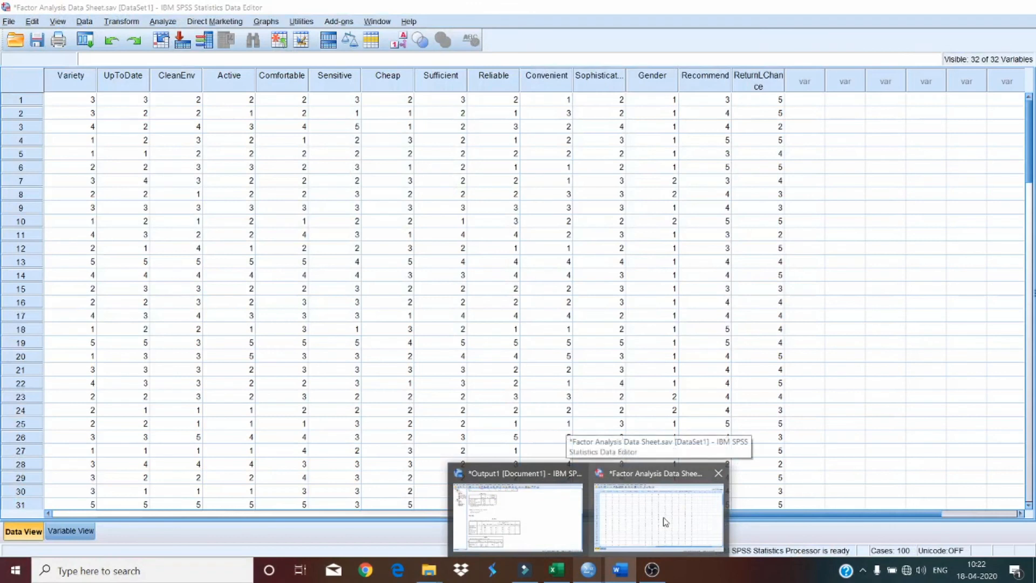
pyautogui.click(665, 521)
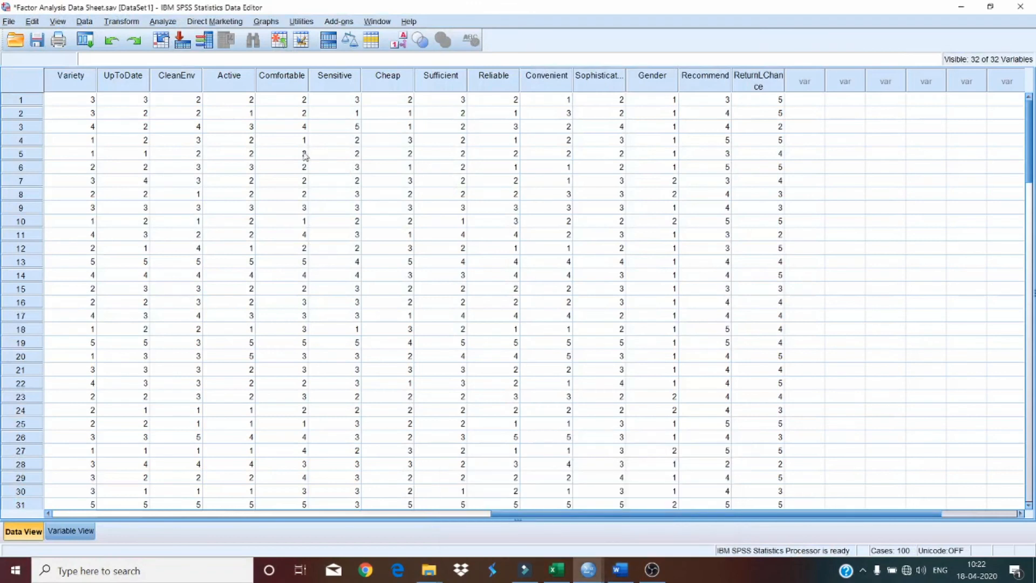
pyautogui.click(167, 22)
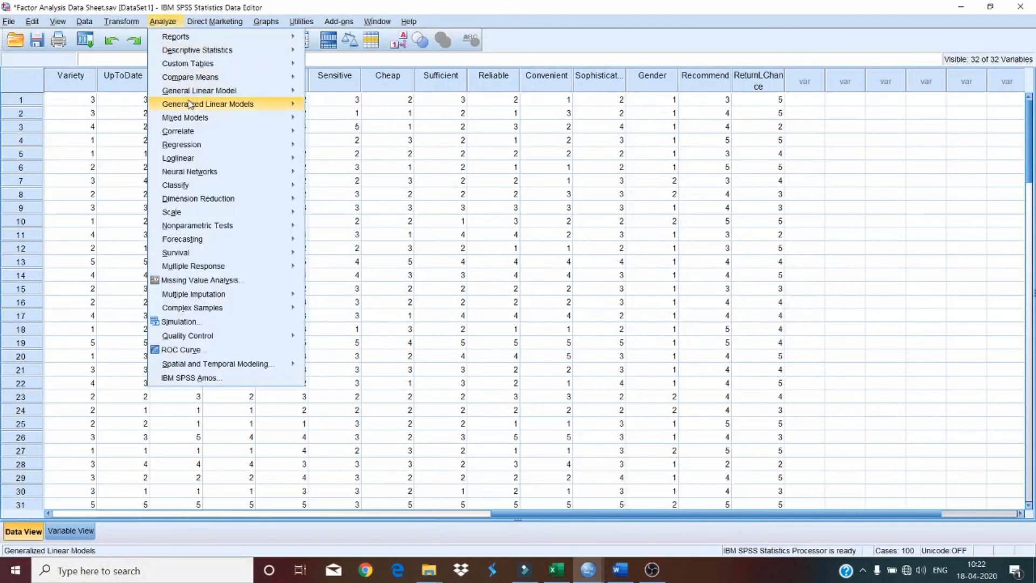
pyautogui.moveTo(210, 78)
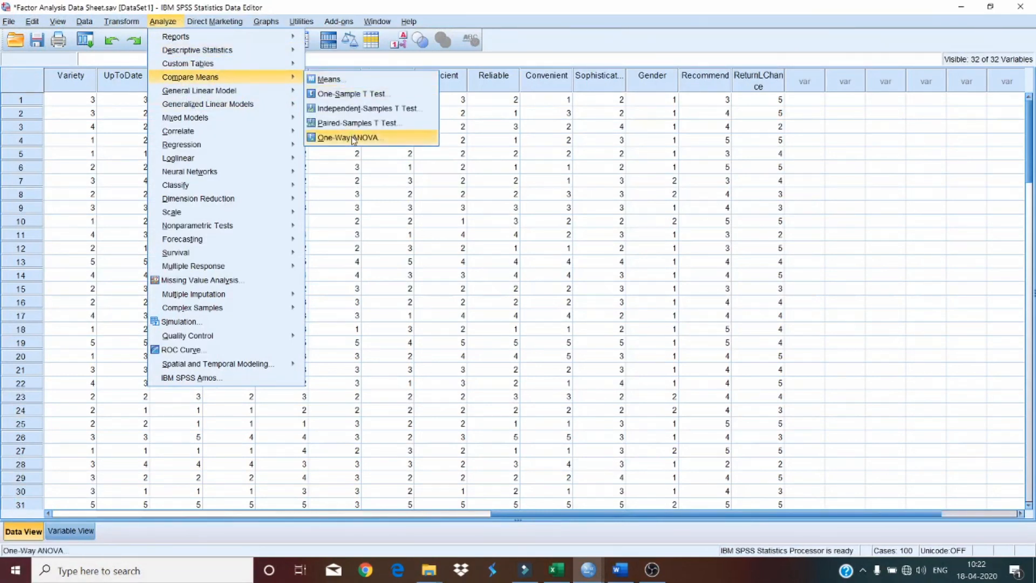
pyautogui.click(505, 143)
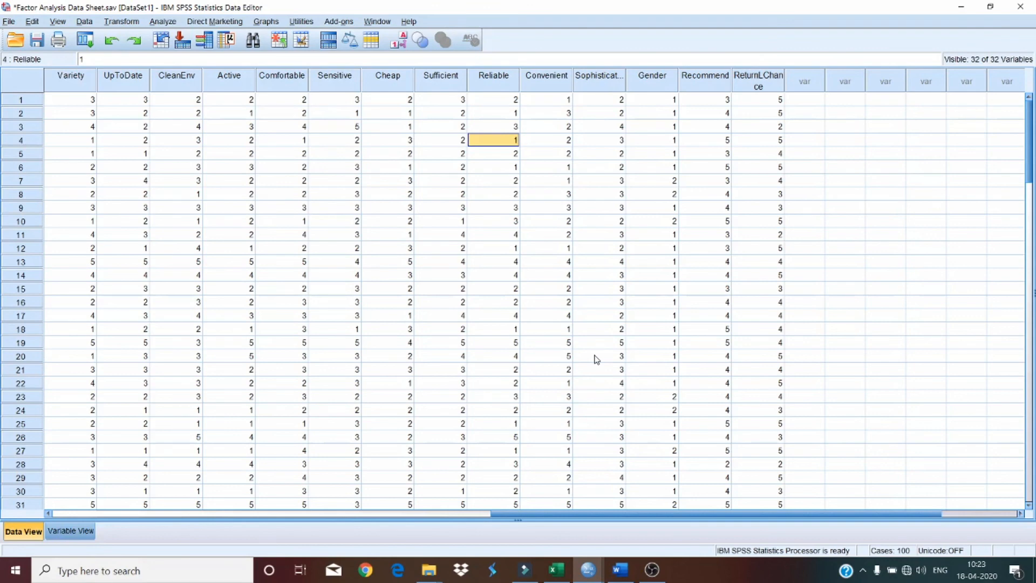
# Step: Switch to the Excel research worksheet and examine the survey question headers on restaurant feelings, quality, recommendation and the earlier columns
pyautogui.click(556, 570)
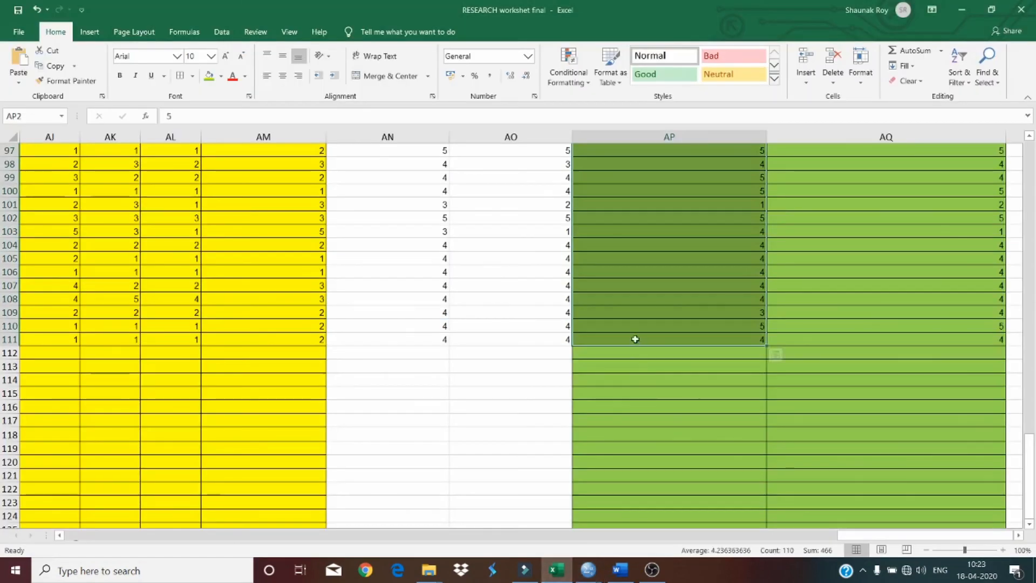
pyautogui.click(604, 300)
pyautogui.scroll(20, 468, 203)
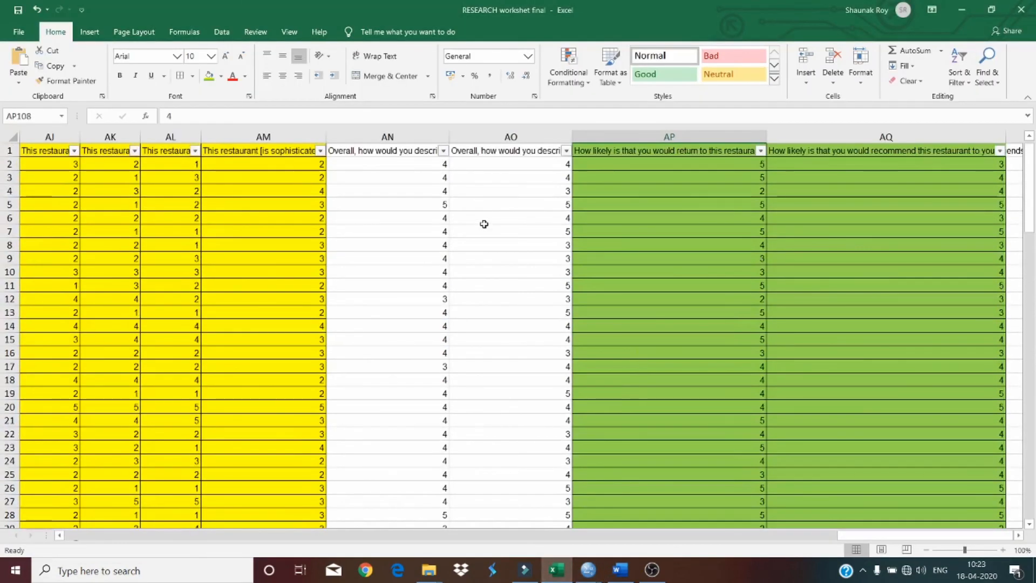
pyautogui.doubleClick(509, 151)
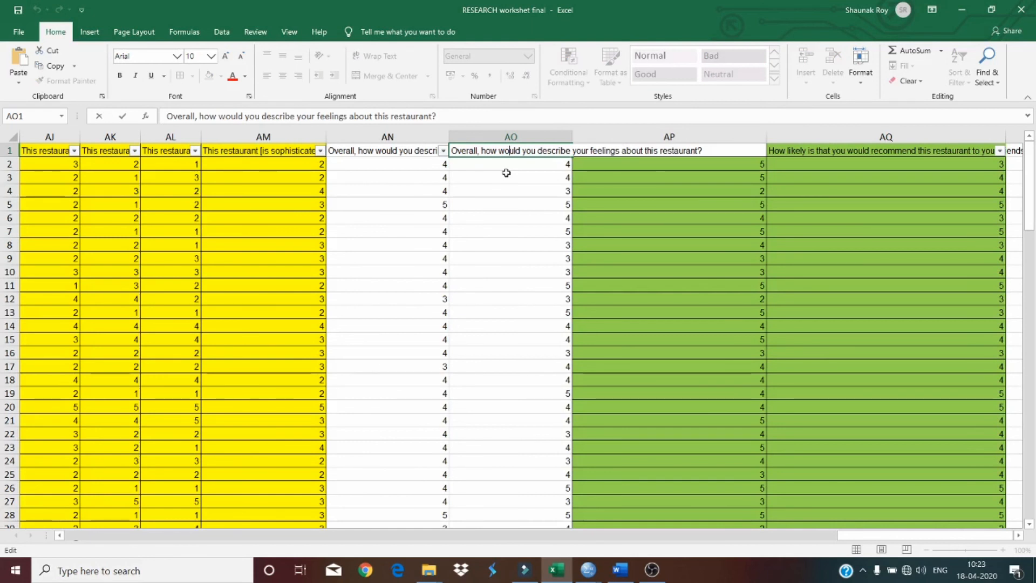
pyautogui.click(506, 173)
pyautogui.doubleClick(396, 152)
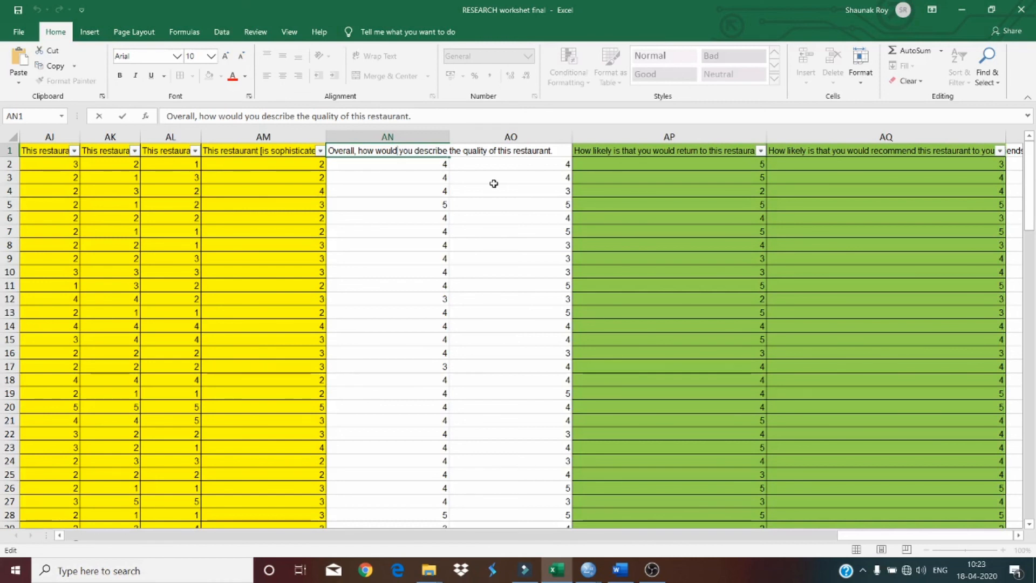
pyautogui.click(841, 159)
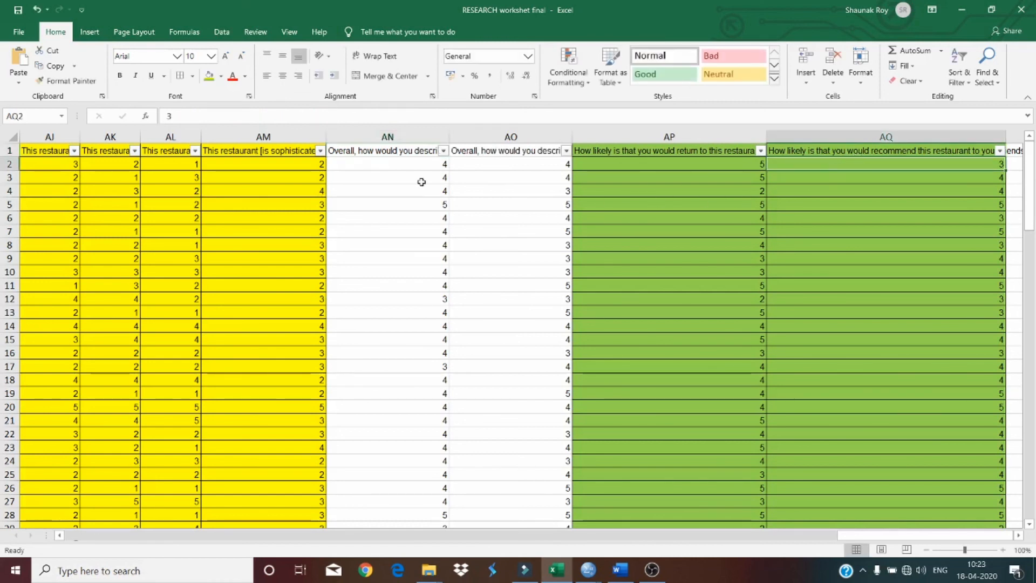
pyautogui.click(421, 150)
pyautogui.click(779, 150)
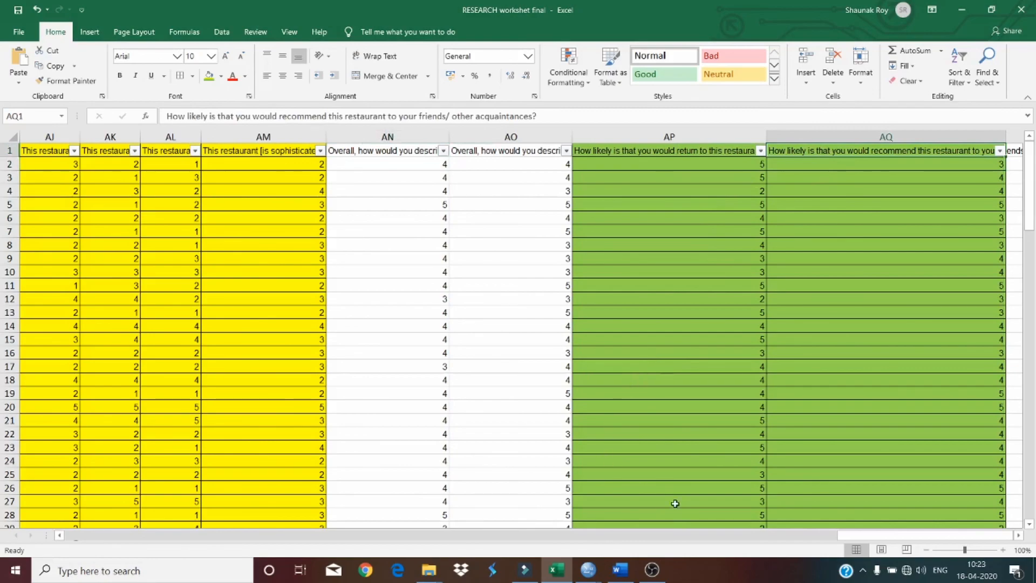
pyautogui.moveTo(864, 536); pyautogui.dragTo(126, 538)
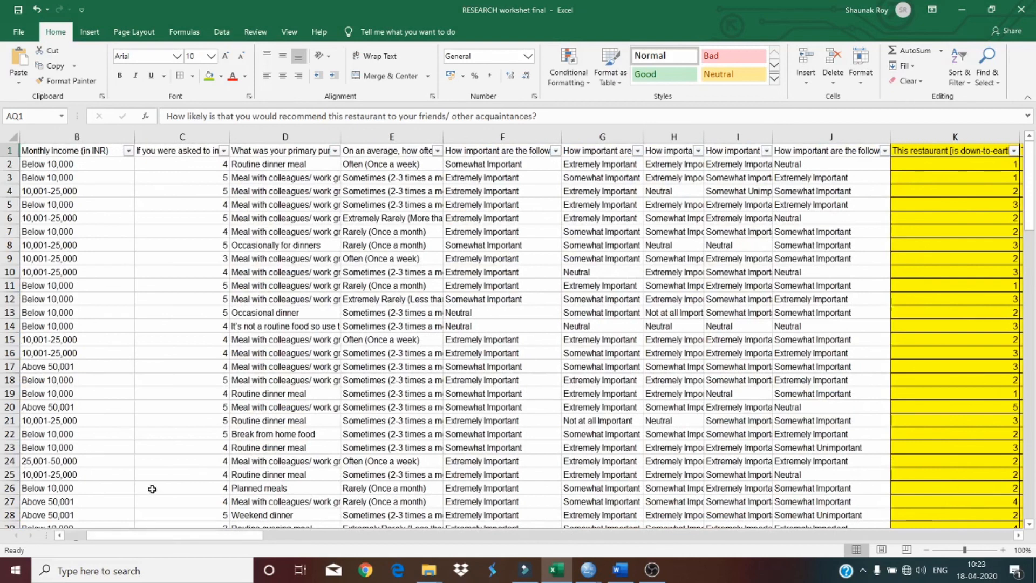